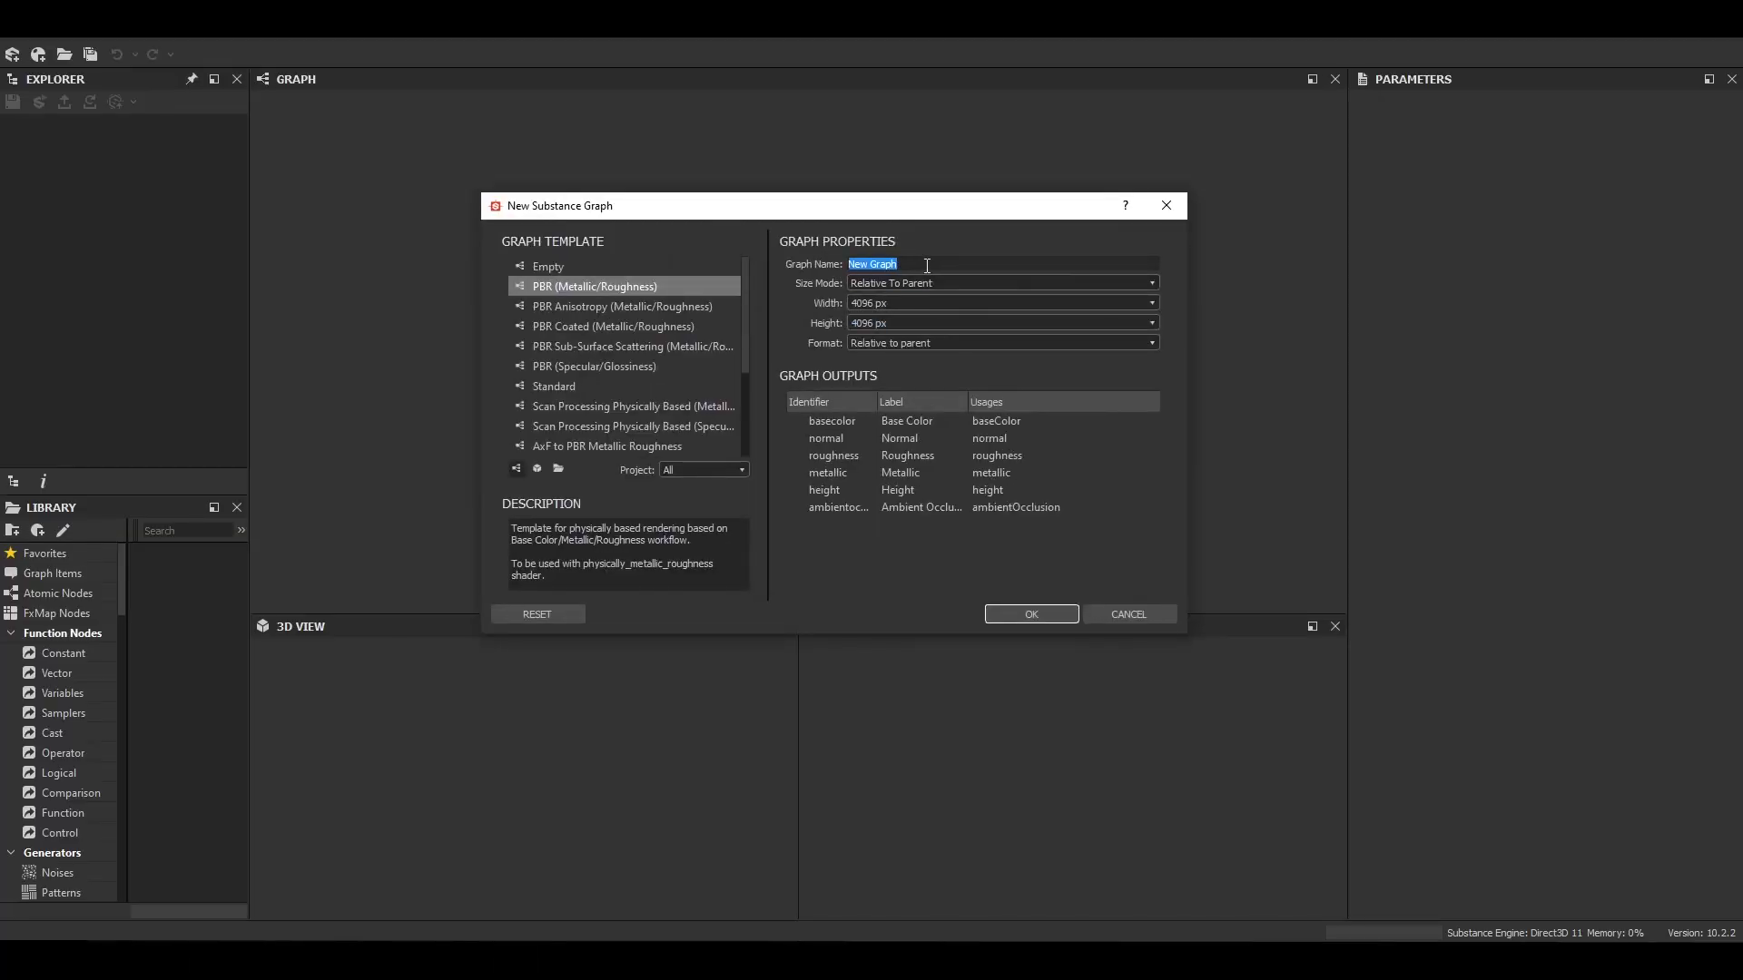
Step: Name the new PBR (Metallic/Roughness) graph StylizedWoodPlanksYT and create it
{"action": "type", "text": "ylizedWoodPlanksYT"}
{"action": "left_click", "coordinate": [1015, 611]}
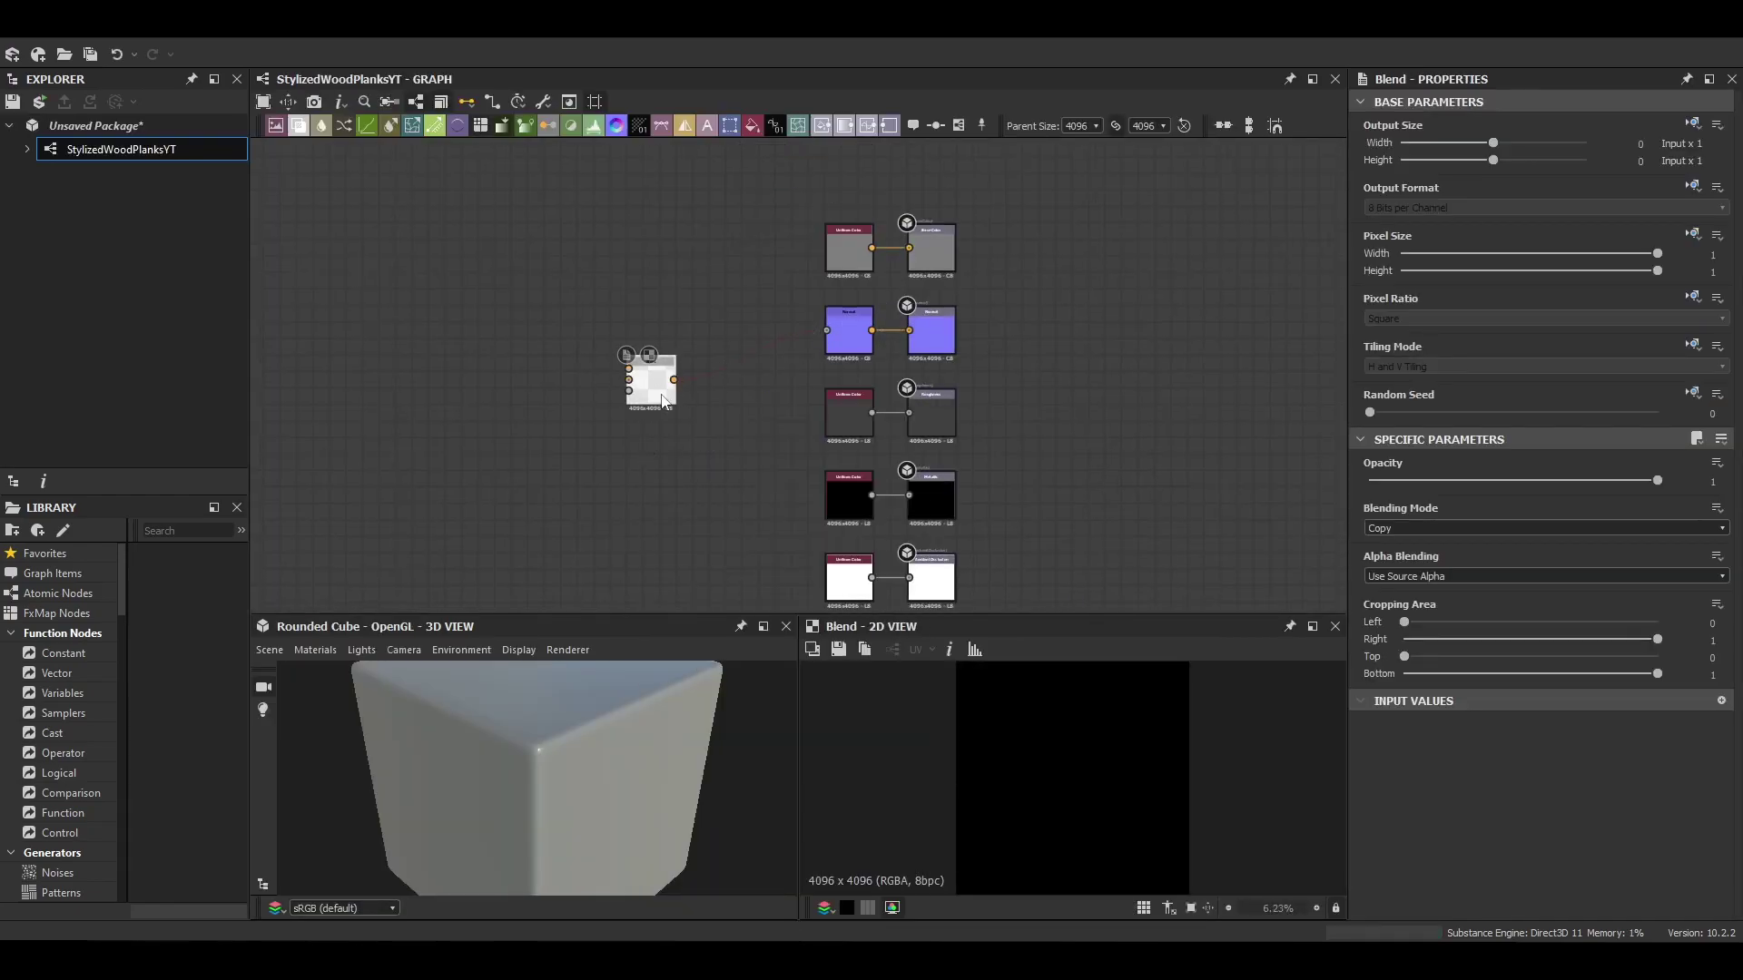
Step: Set the Blend node's blending mode to Add (Linear Dodge)
{"action": "left_click", "coordinate": [1407, 528]}
{"action": "left_click", "coordinate": [1408, 555]}
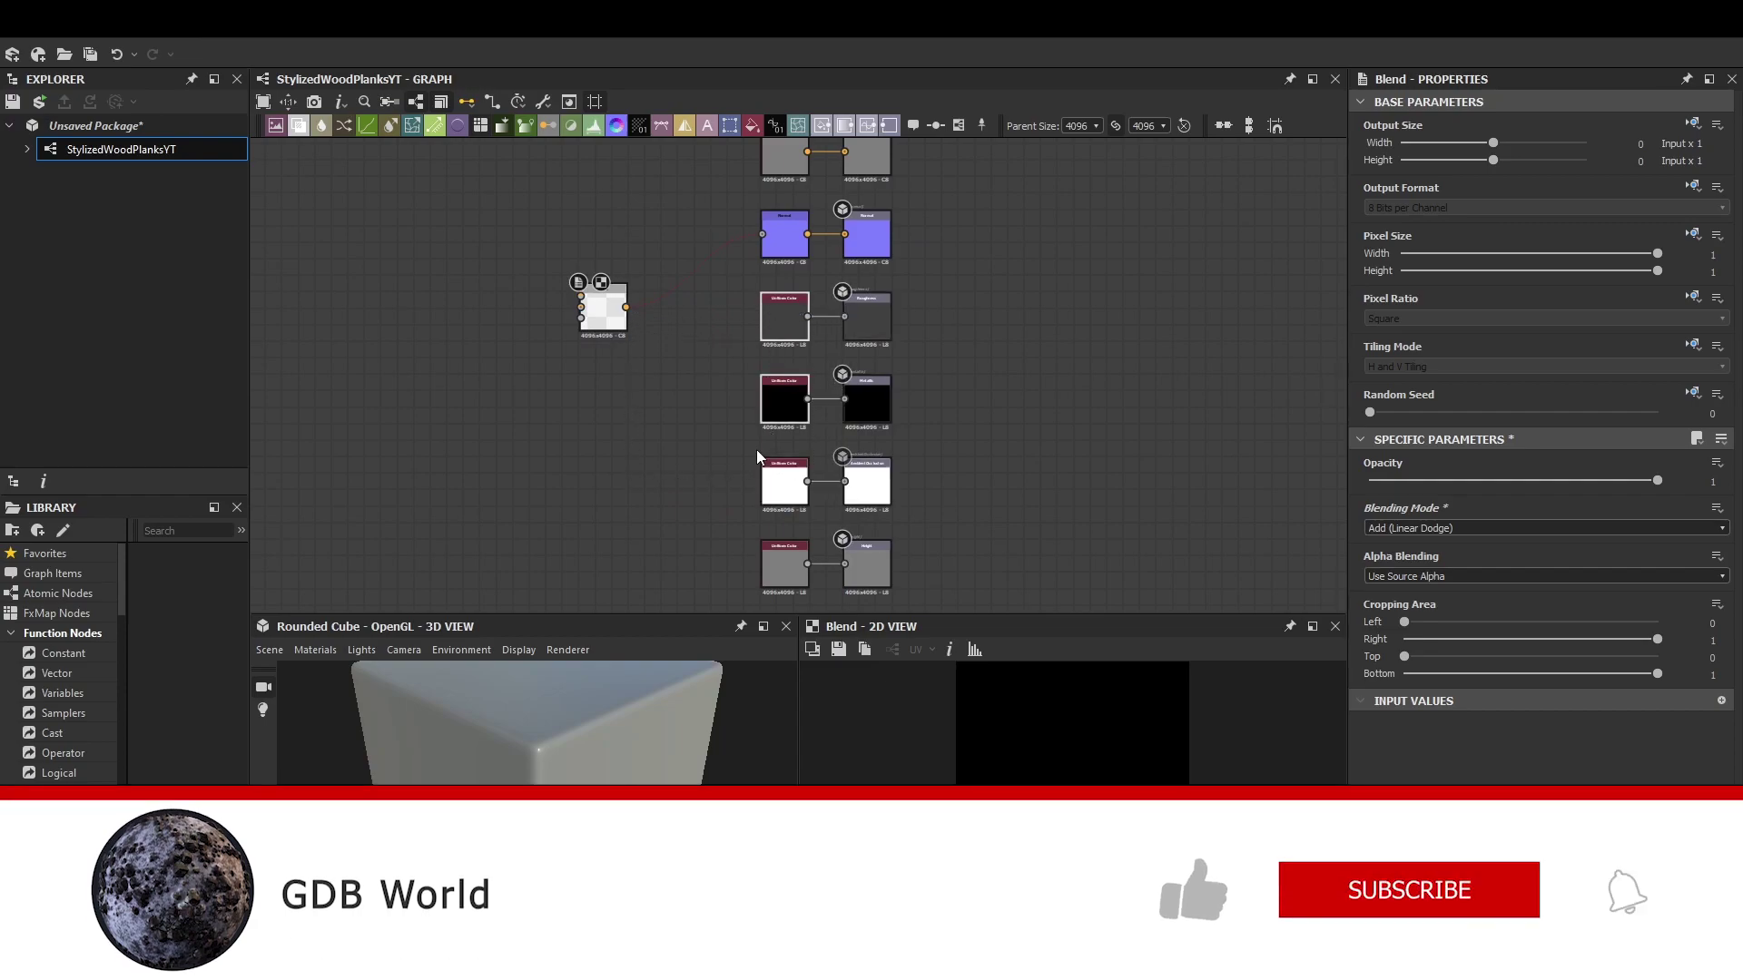
Step: Add a frame titled Plank1 to an empty area of the graph
{"action": "key", "text": "space"}
{"action": "type", "text": "am"}
{"action": "left_click", "coordinate": [755, 573]}
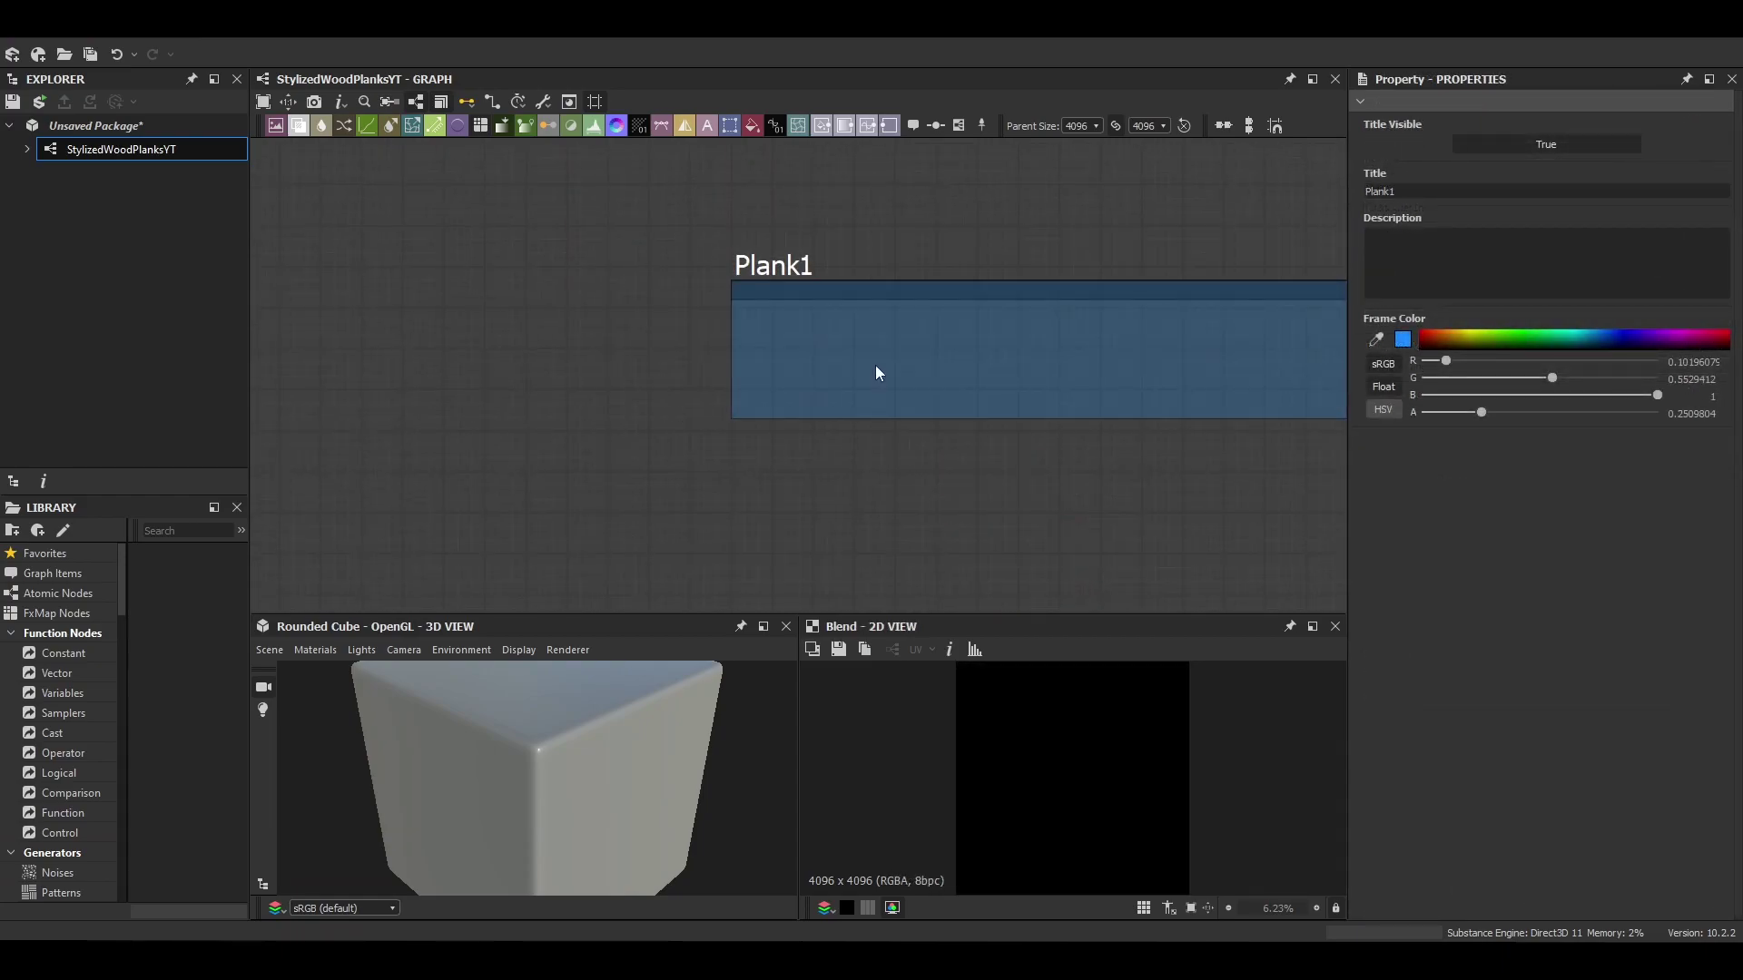
Step: Add a Shape node with a scale of 0.9 inside the Plank1 frame and place it at the frame's edge
{"action": "key", "text": "space"}
{"action": "type", "text": "shape"}
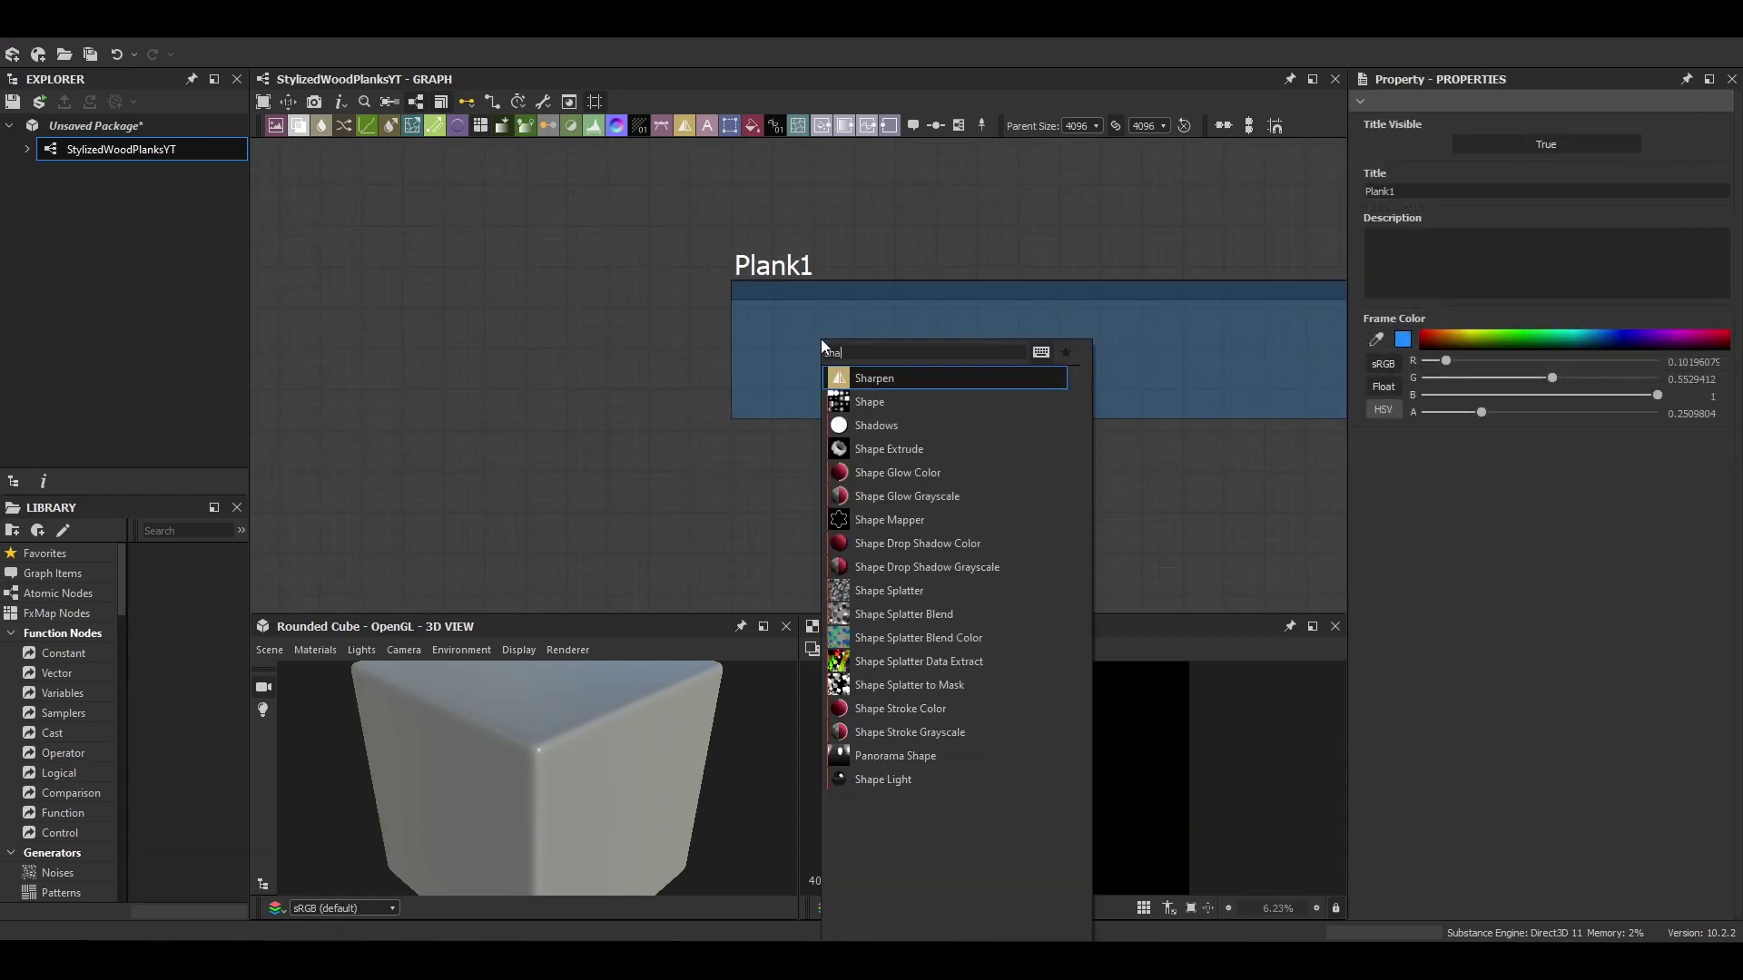
{"action": "key", "text": "Return"}
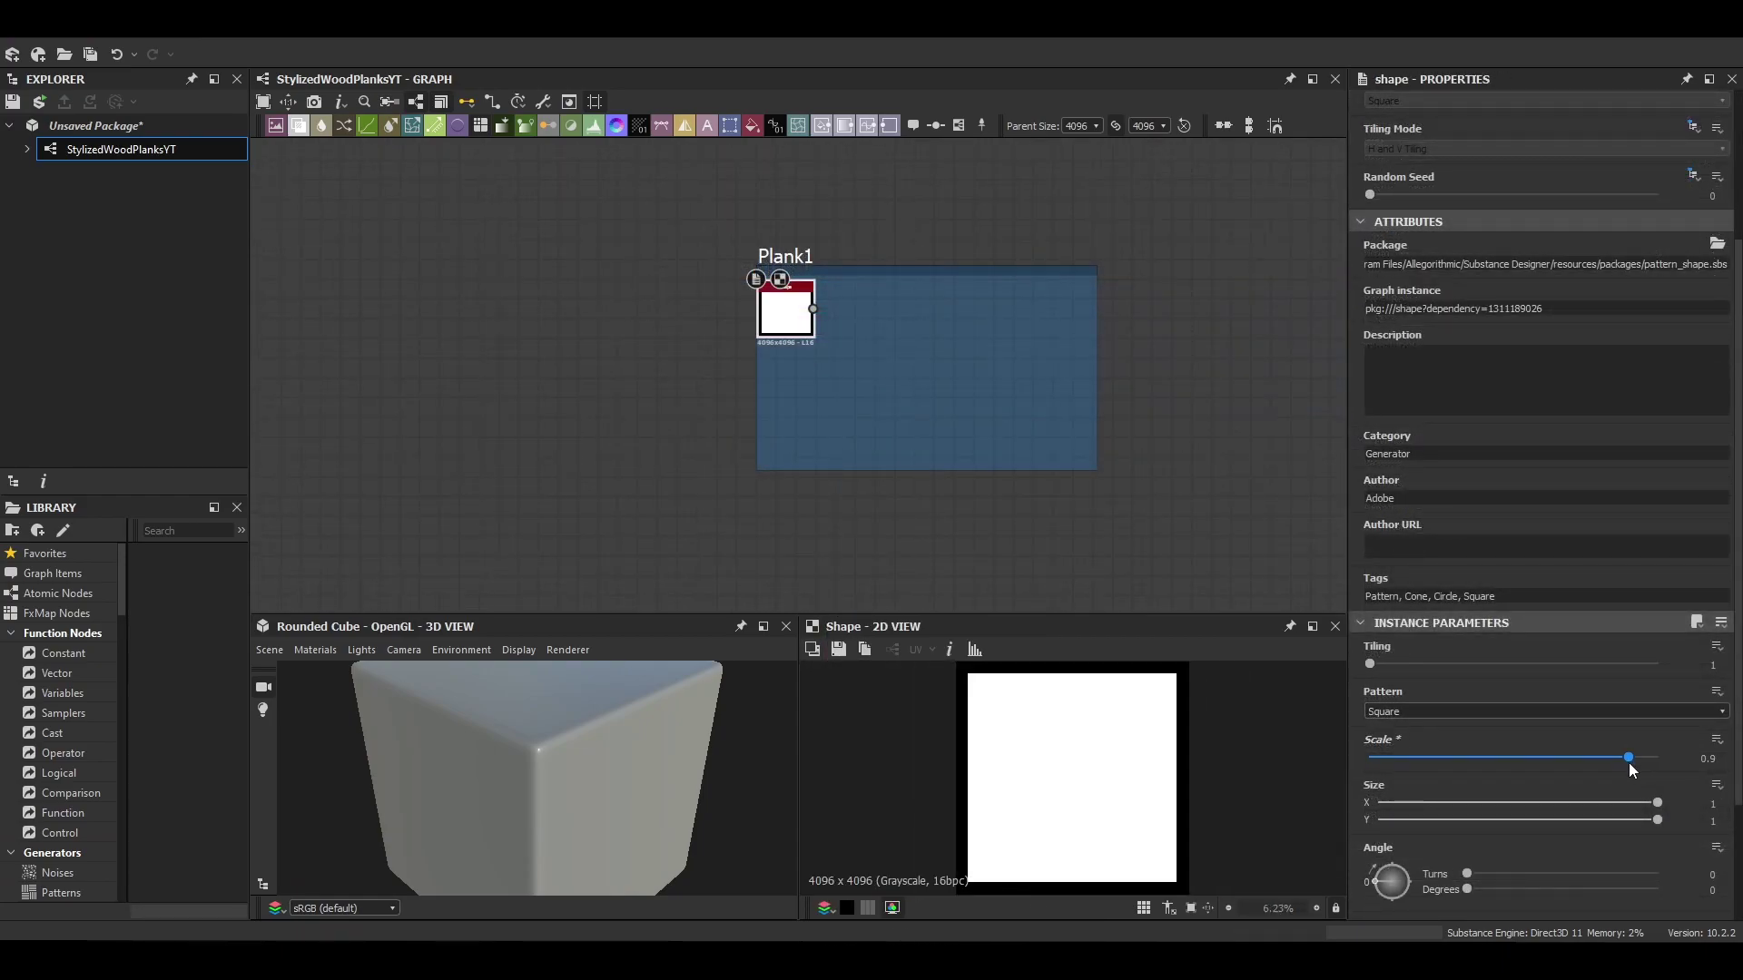
{"action": "scroll", "coordinate": [997, 247], "scroll_direction": "up", "scroll_amount": 3}
{"action": "left_click_drag", "start_coordinate": [626, 345], "coordinate": [626, 458]}
Step: Add a Bevel node after the Shape node with an Angular corner type and a distance of 0.08
{"action": "key", "text": "space"}
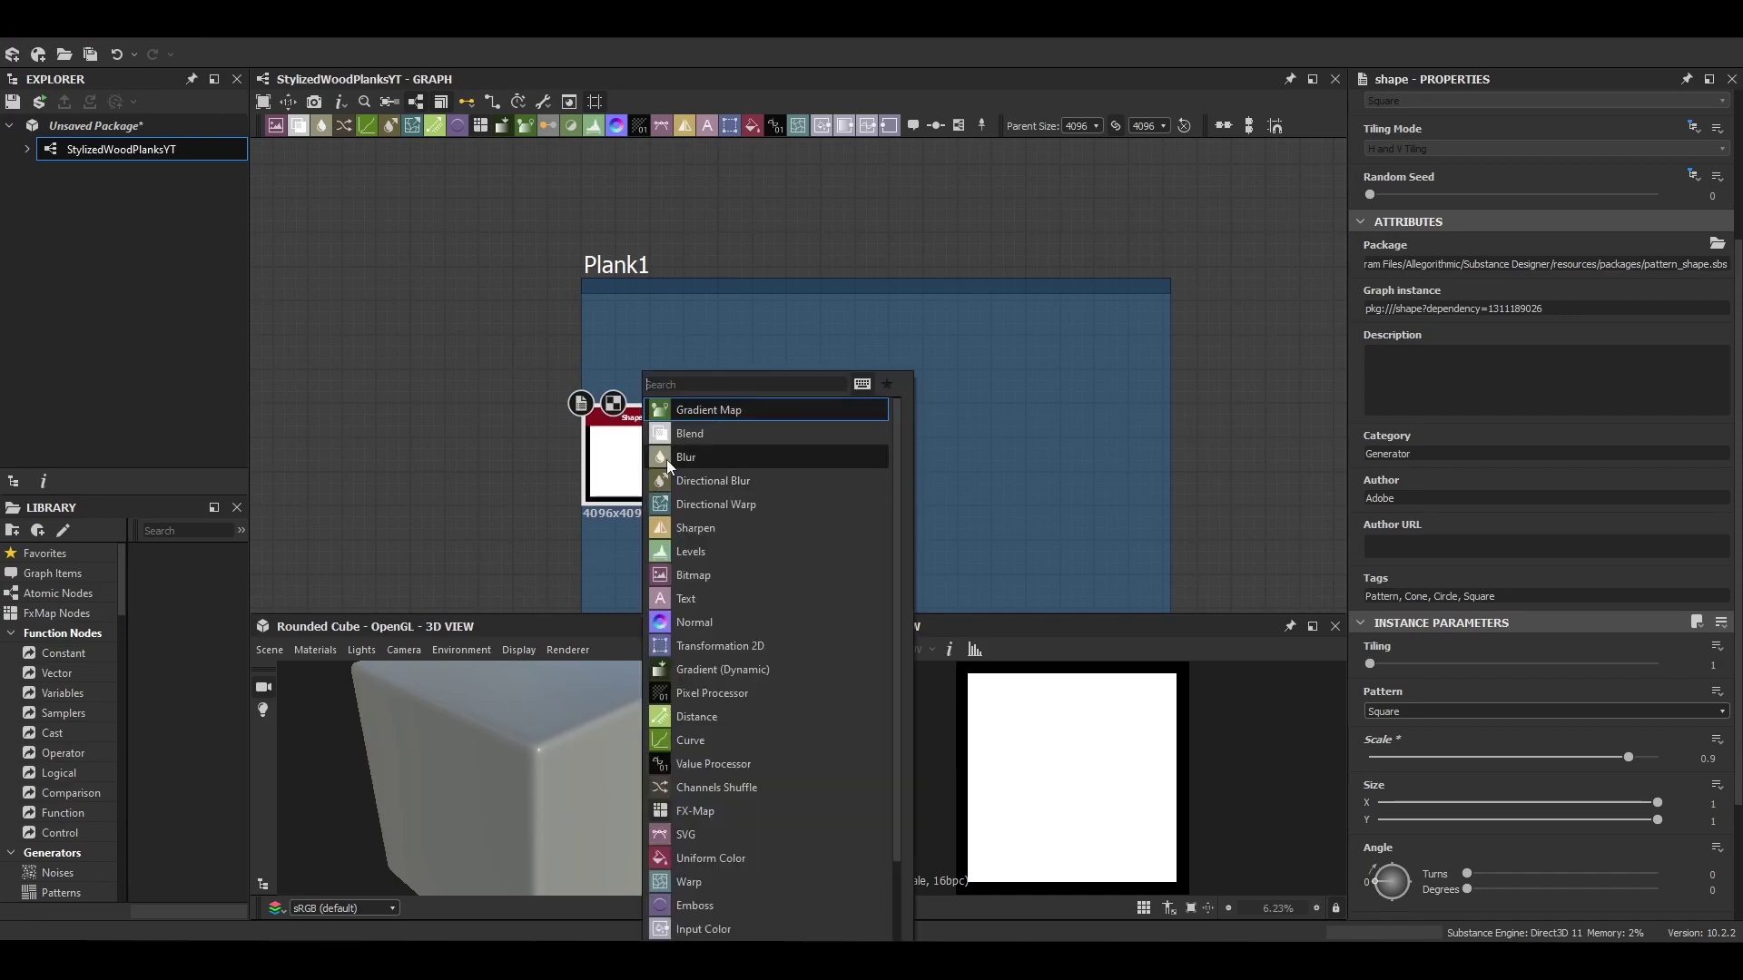
{"action": "type", "text": "bev"}
{"action": "key", "text": "Return"}
{"action": "left_click_drag", "start_coordinate": [1612, 663], "coordinate": [1629, 664]}
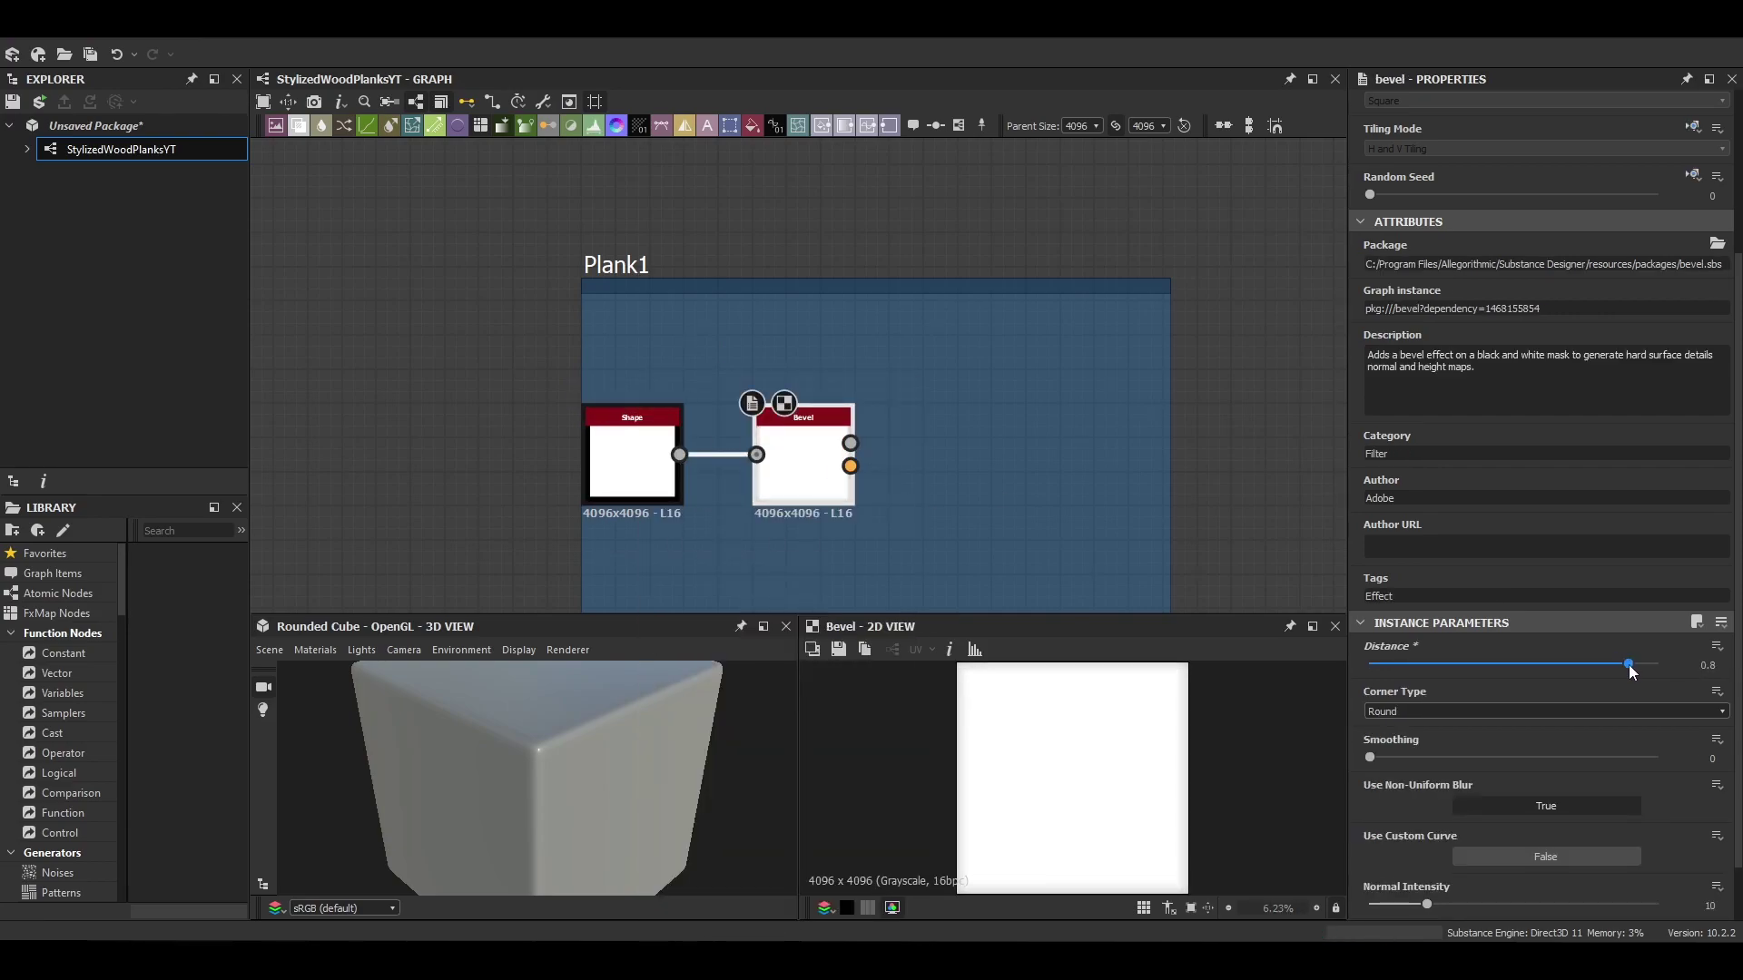
{"action": "left_click", "coordinate": [1409, 712]}
{"action": "left_click", "coordinate": [1407, 736]}
{"action": "left_click_drag", "start_coordinate": [1628, 665], "coordinate": [1526, 679]}
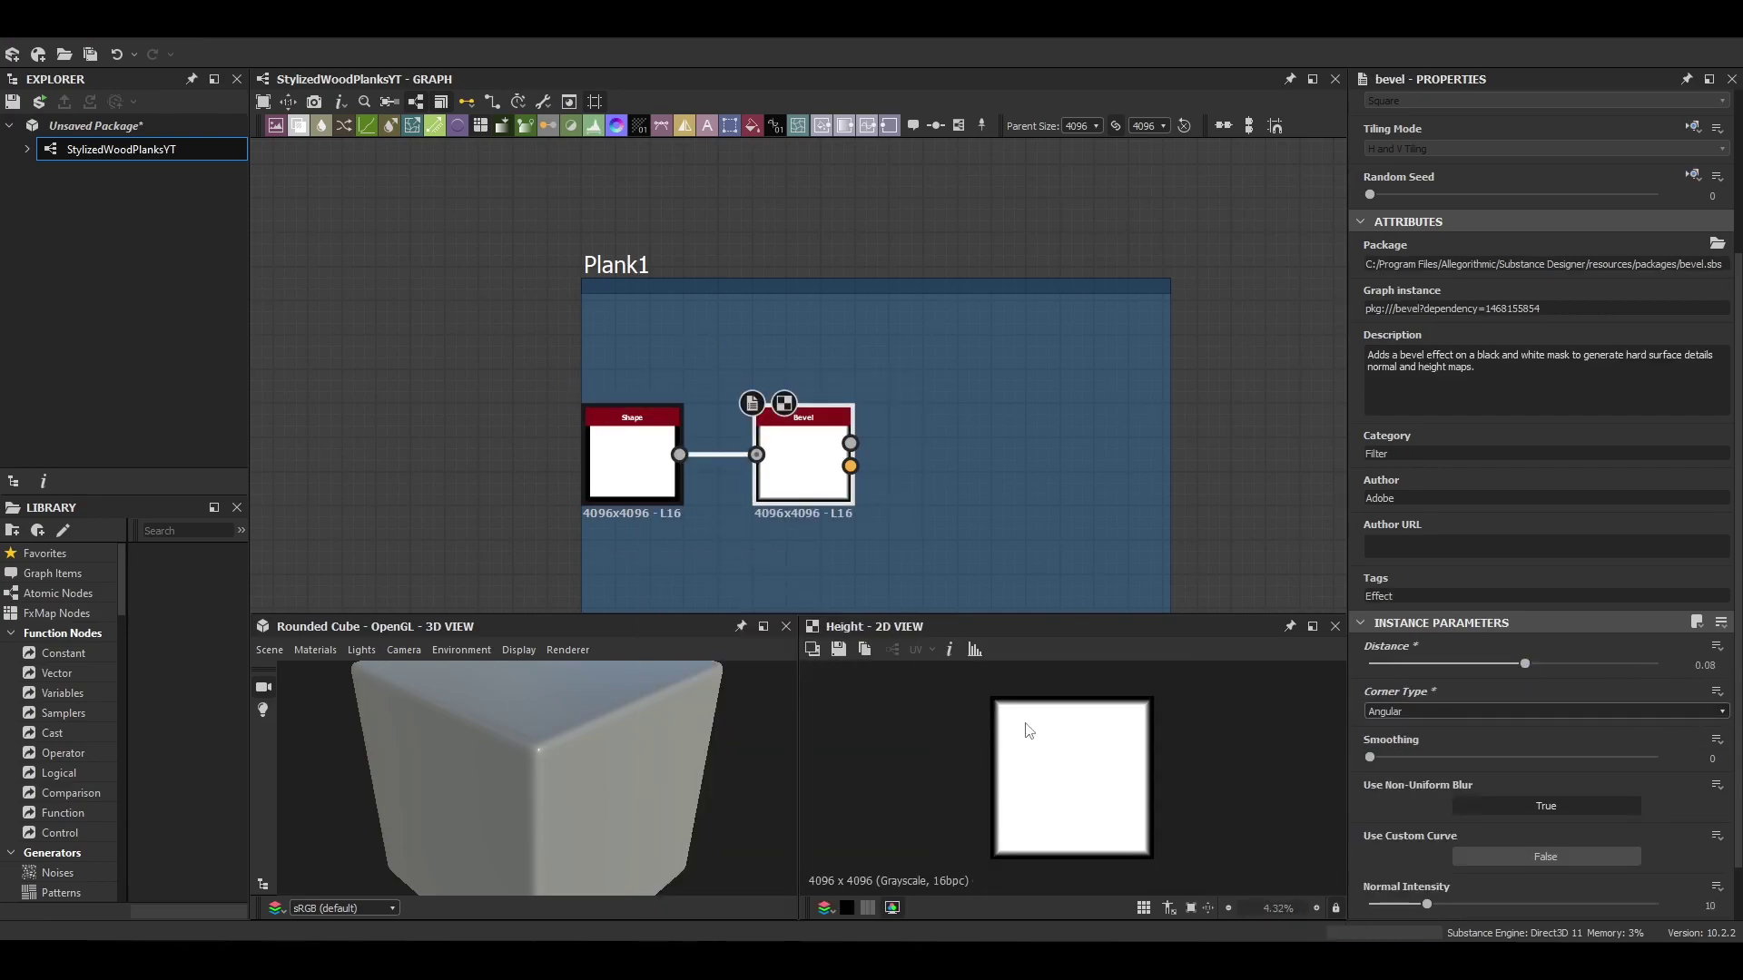
Step: Add a Slope Blur Grayscale node fed by the Bevel node's height output and space it out from the Bevel
{"action": "key", "text": "space"}
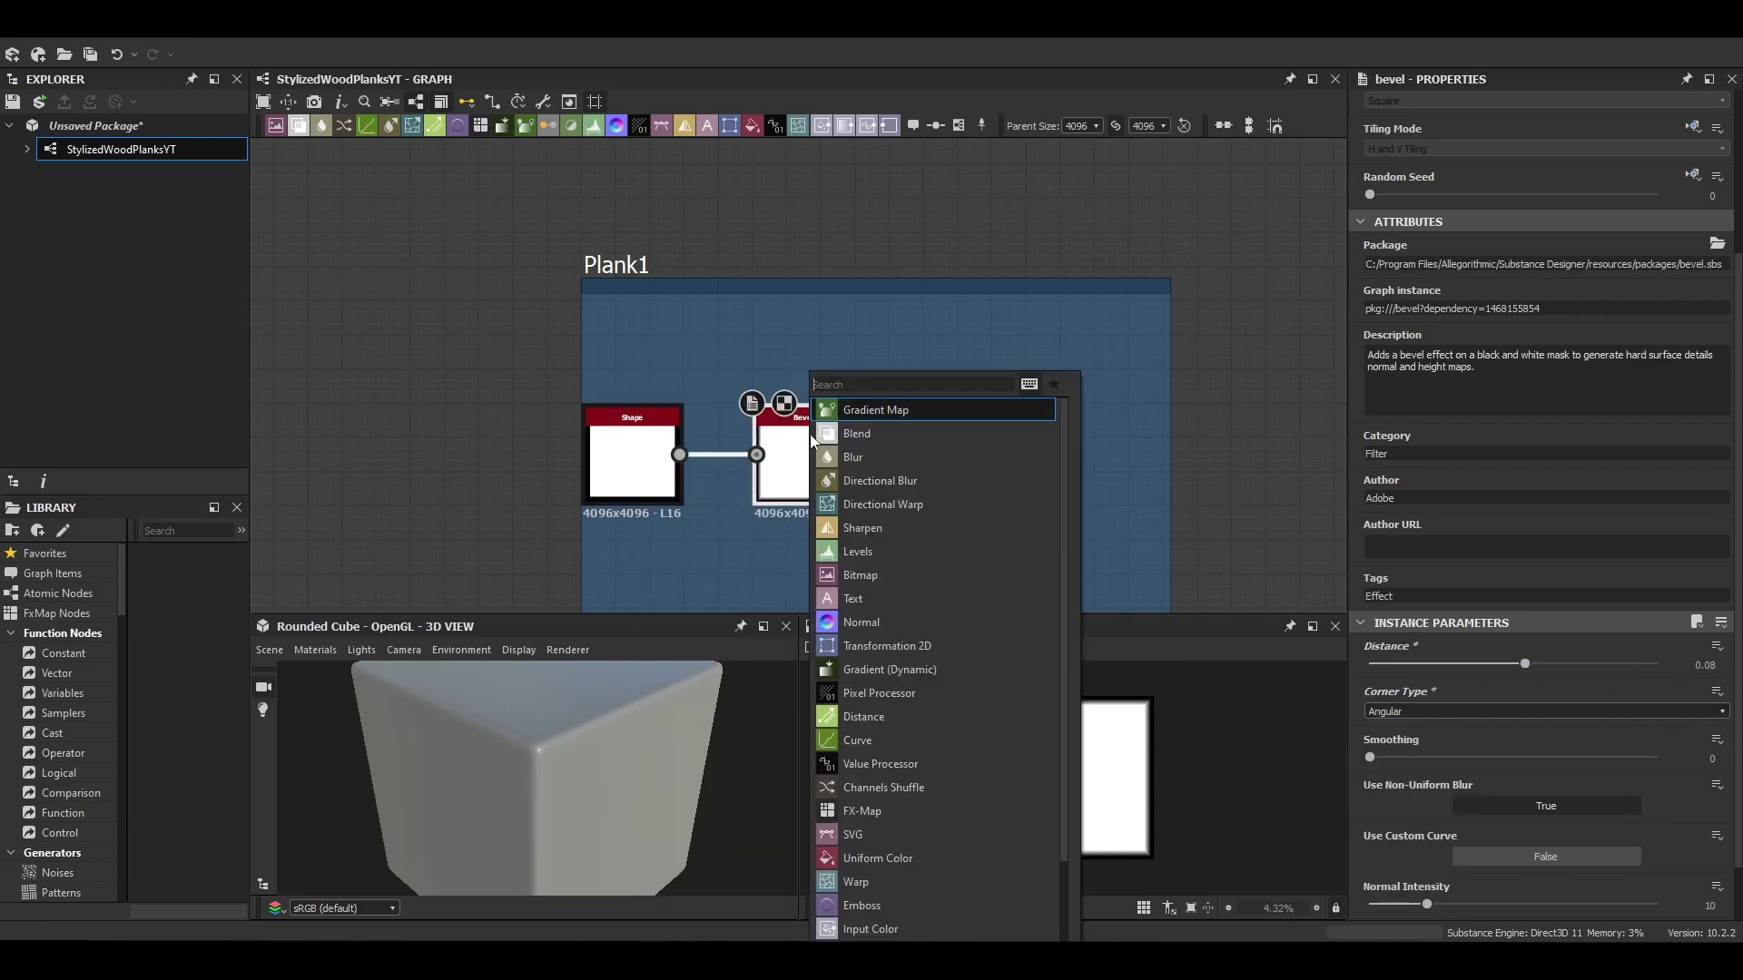
{"action": "type", "text": "slop"}
{"action": "key", "text": "Return"}
{"action": "left_click_drag", "start_coordinate": [974, 456], "coordinate": [1009, 456]}
Step: Add a Gaussian Noise node, connect it to the slope blur's slope input, and set the blur to 32 samples and intensity 3.47
{"action": "middle_click_drag", "start_coordinate": [718, 586], "coordinate": [666, 506]}
{"action": "key", "text": "space"}
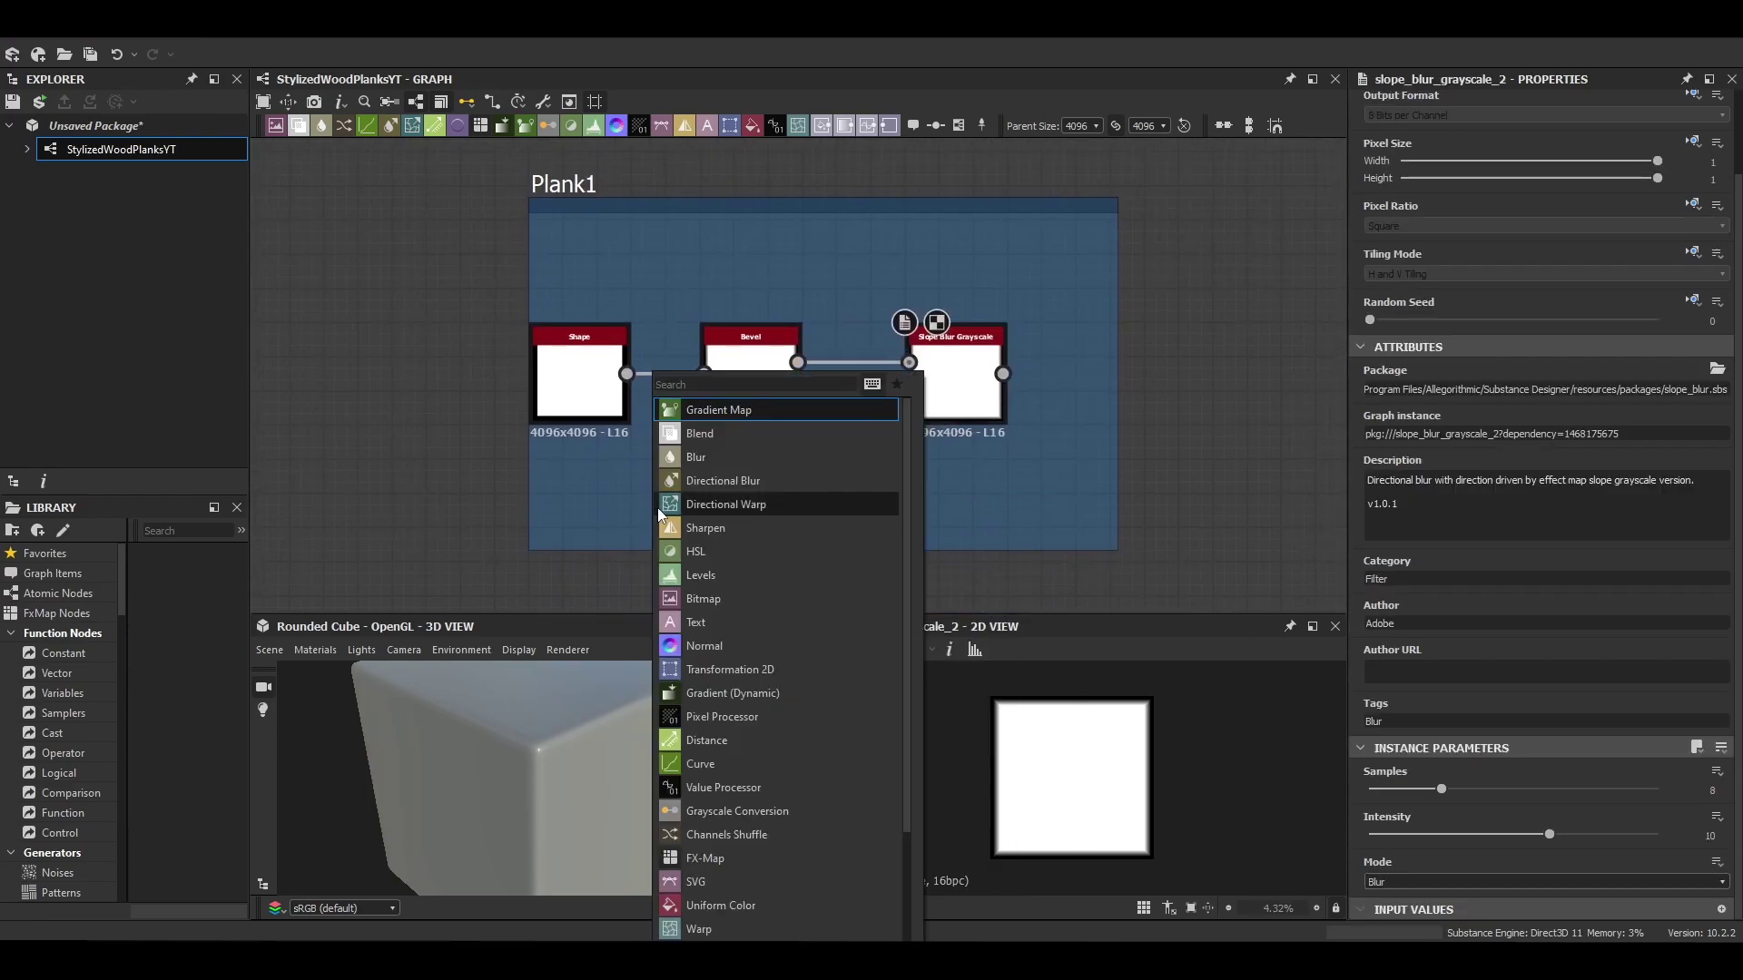
{"action": "type", "text": "gau"}
{"action": "key", "text": "Return"}
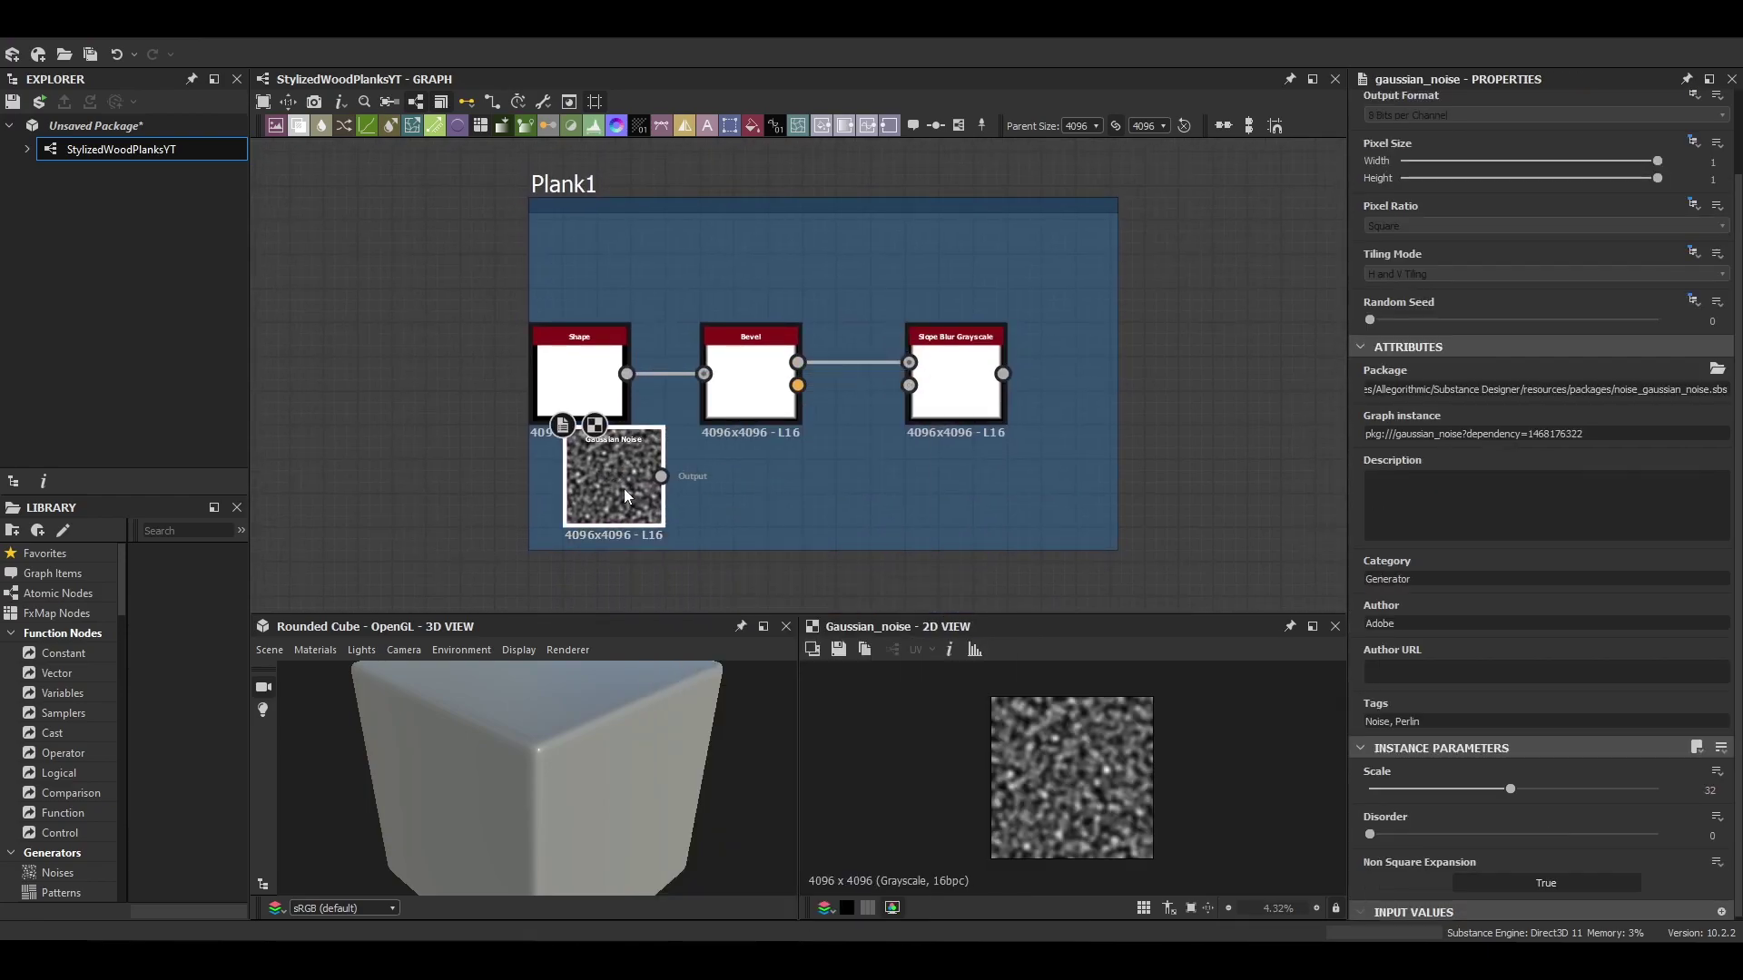
{"action": "left_click_drag", "start_coordinate": [763, 511], "coordinate": [909, 385]}
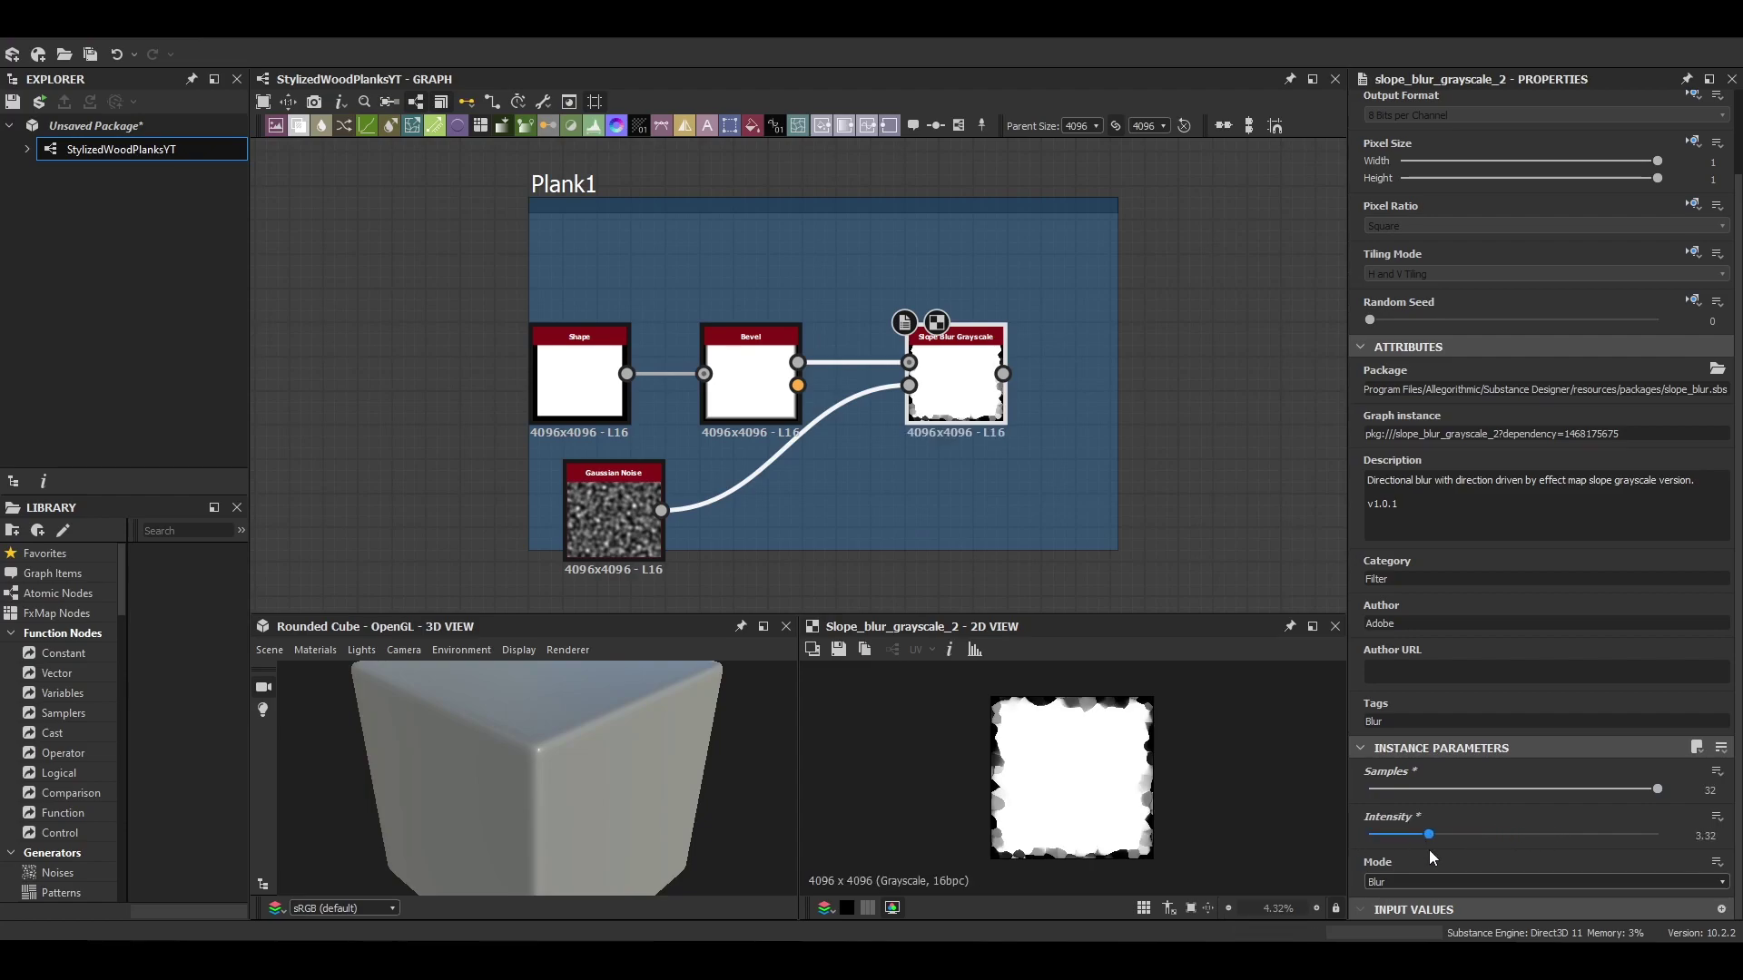
Step: Set the Gaussian Noise scale to 7 and its disorder to about 0.48
{"action": "scroll", "coordinate": [1075, 721], "scroll_direction": "up", "scroll_amount": 2}
{"action": "scroll", "coordinate": [1049, 820], "scroll_direction": "down", "scroll_amount": 1}
{"action": "left_click", "coordinate": [599, 531]}
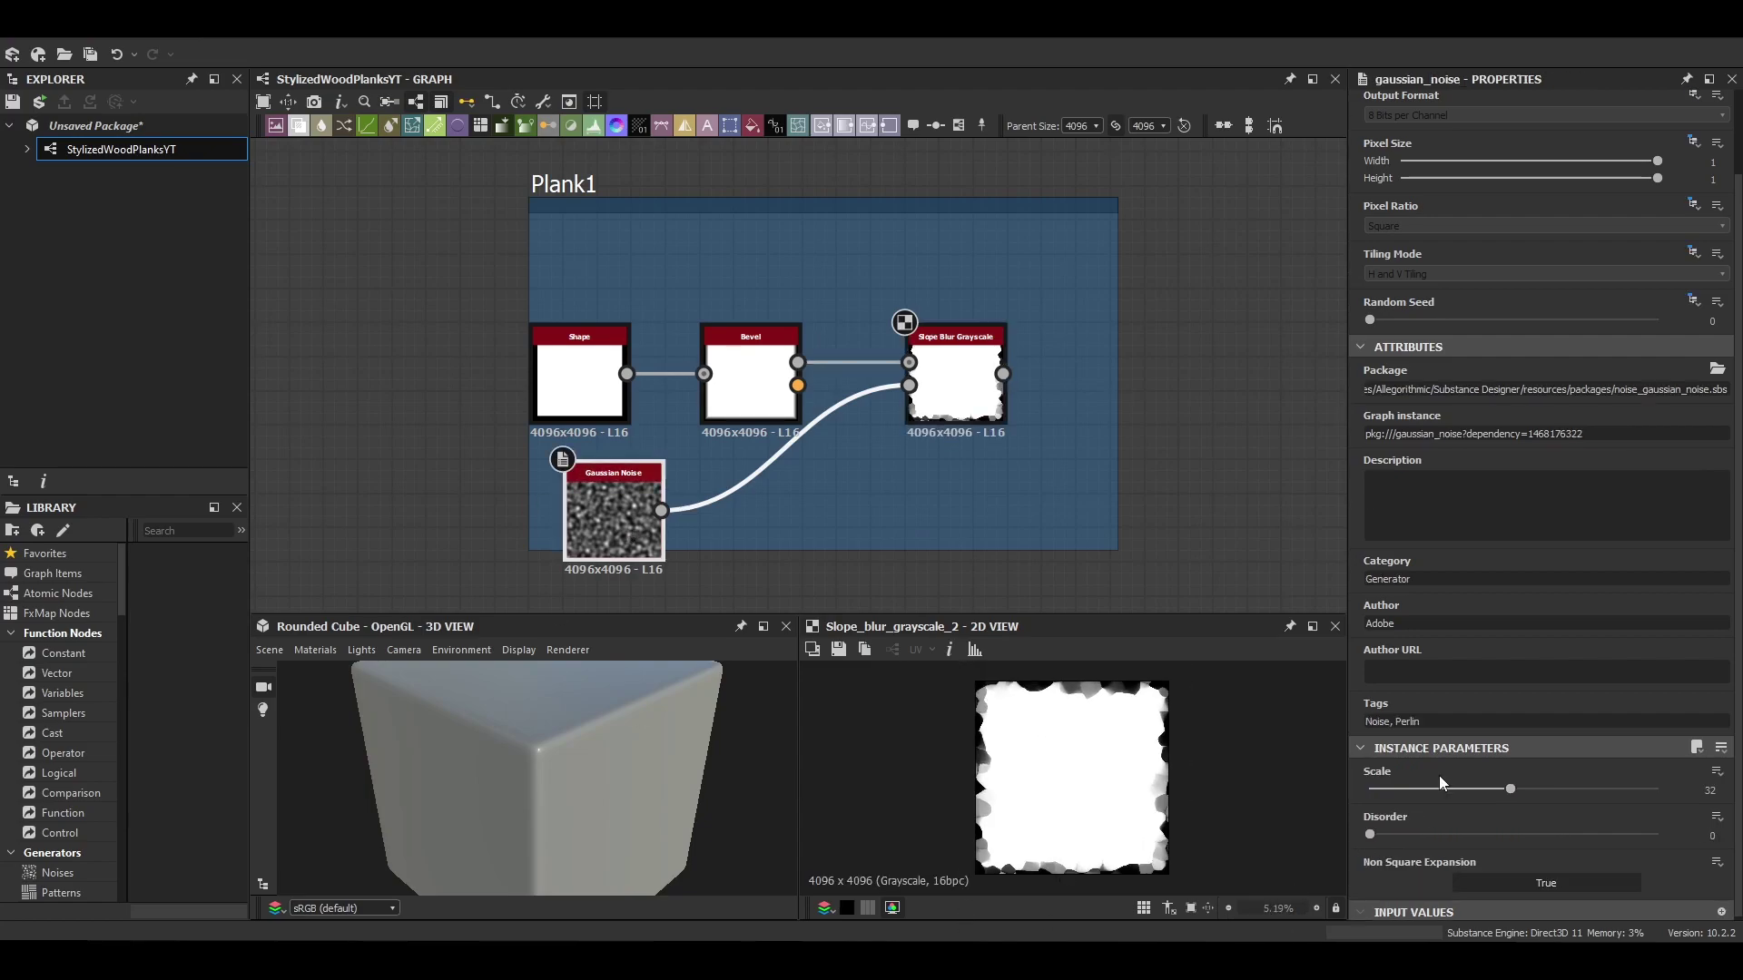
{"action": "left_click_drag", "start_coordinate": [1510, 789], "coordinate": [1397, 794]}
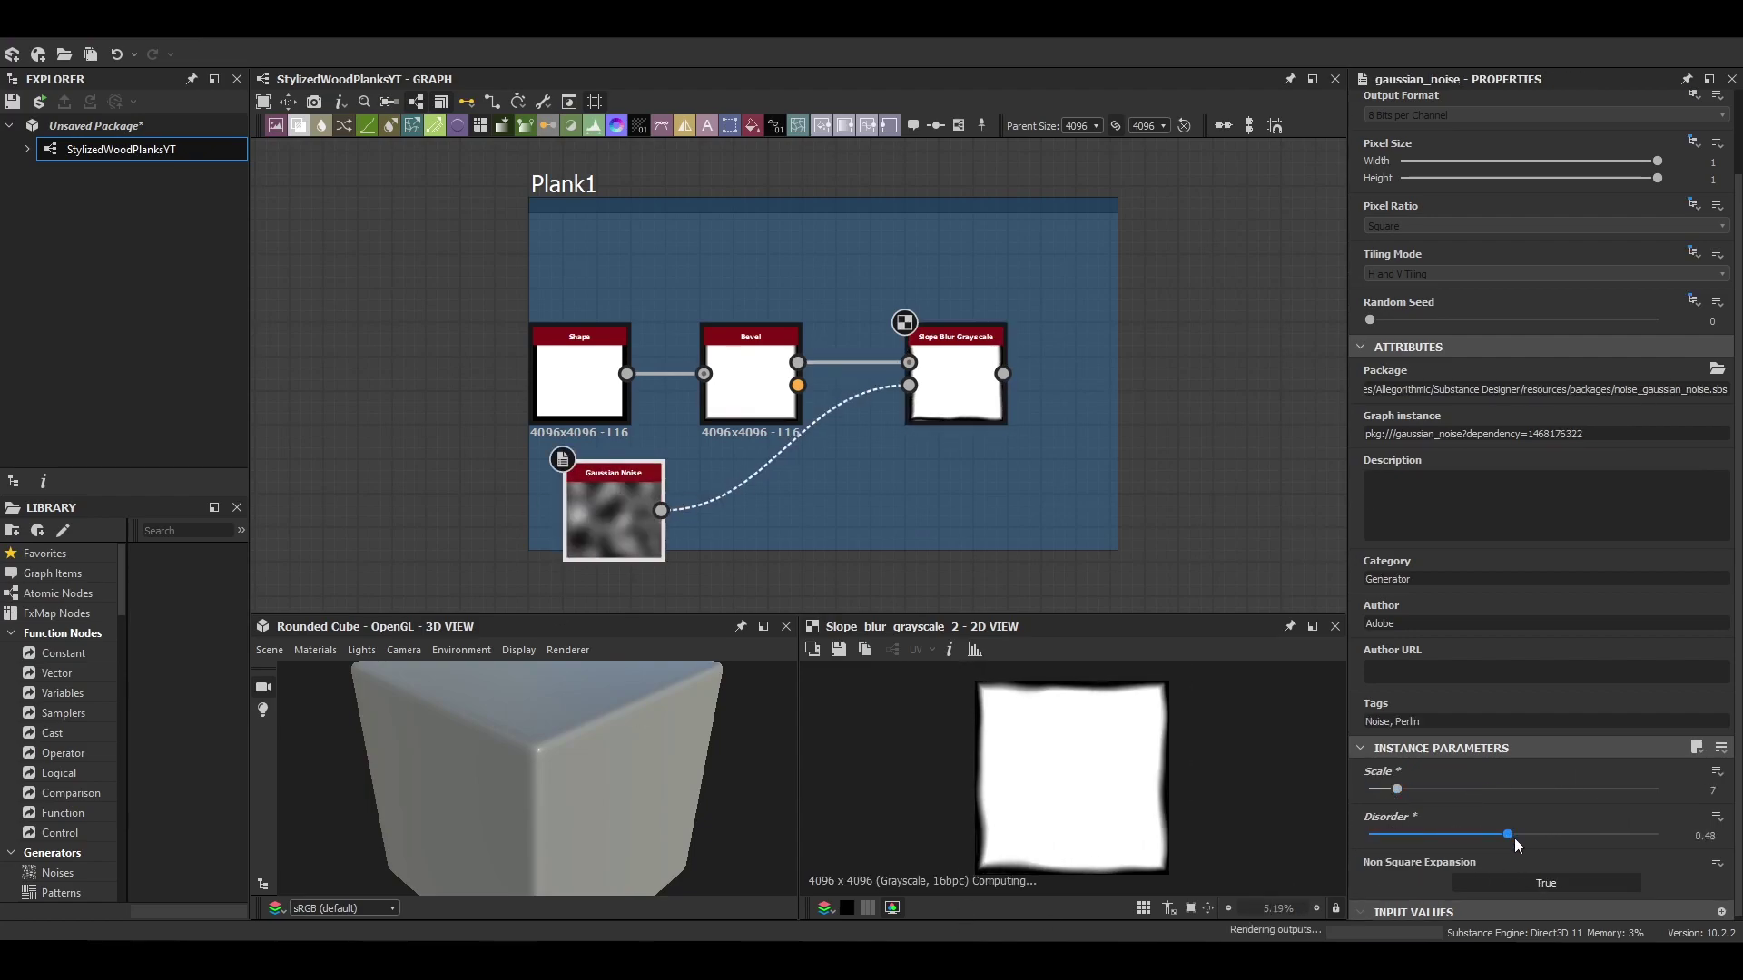
Step: Add a second Slope Blur Grayscale node after the first one
{"action": "left_click", "coordinate": [960, 393]}
{"action": "key", "text": "space"}
{"action": "type", "text": "slop"}
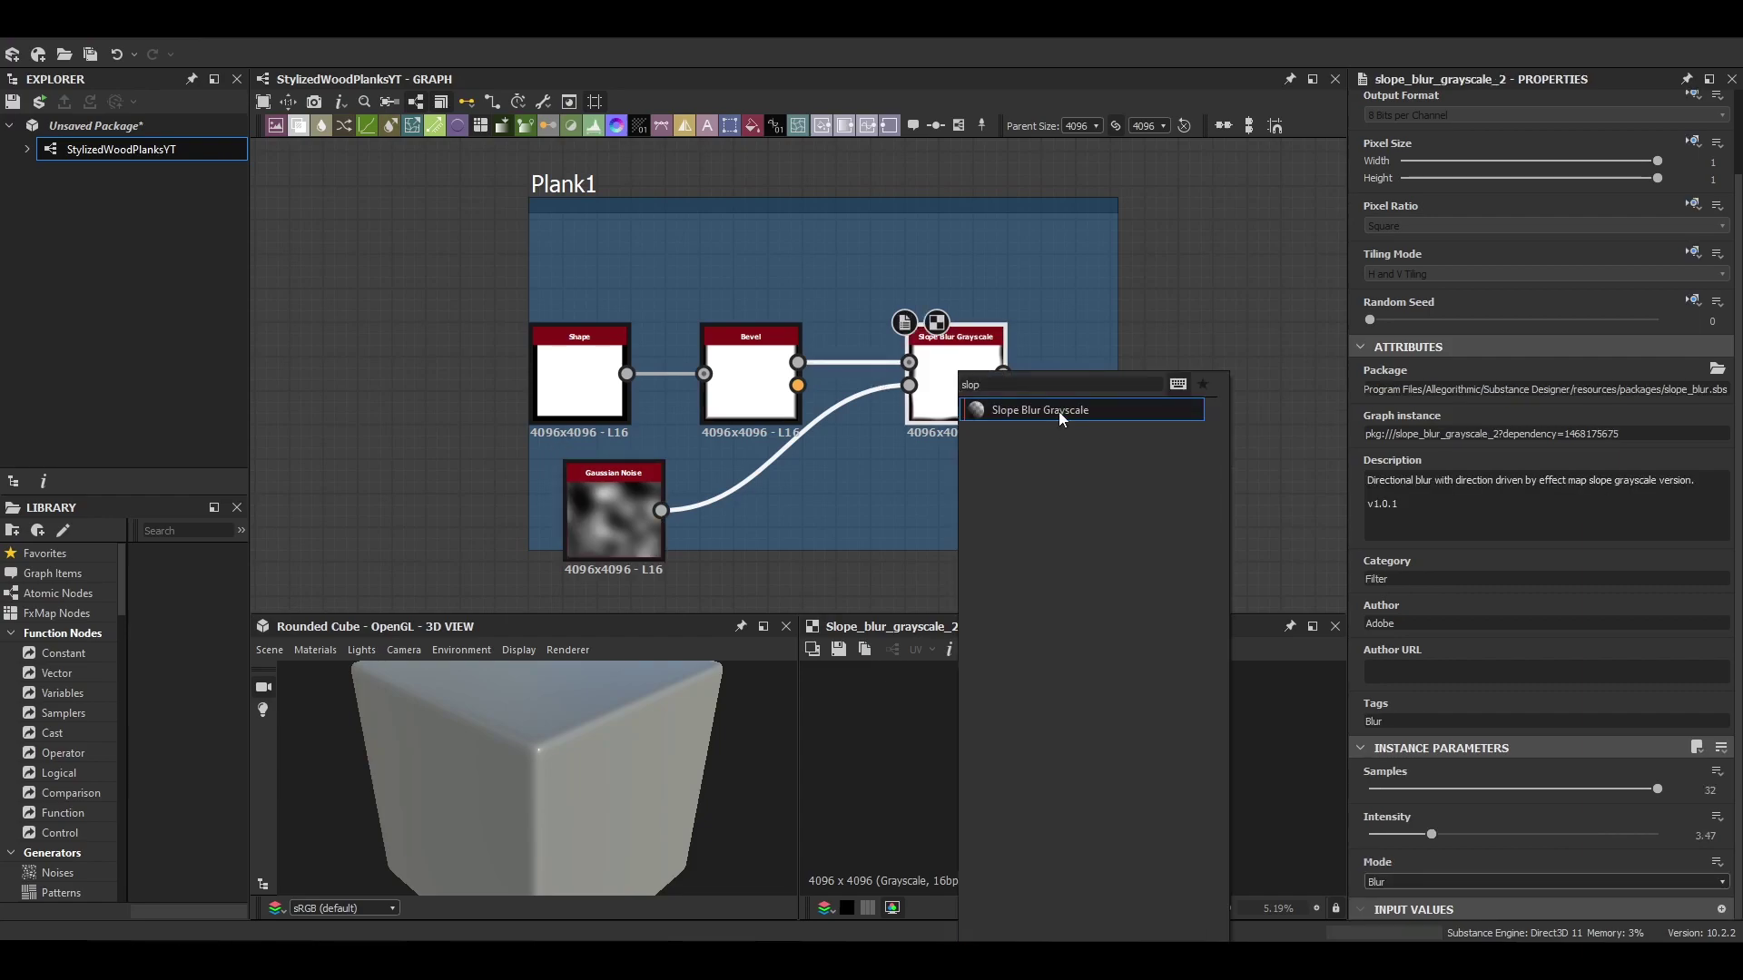
{"action": "left_click", "coordinate": [1059, 411]}
Step: Widen the Plank1 frame so it has room for more nodes after the second slope blur
{"action": "middle_click_drag", "start_coordinate": [1125, 483], "coordinate": [773, 510]}
{"action": "left_click_drag", "start_coordinate": [767, 508], "coordinate": [1544, 504]}
{"action": "scroll", "coordinate": [1010, 455], "scroll_direction": "down", "scroll_amount": 3}
{"action": "middle_click_drag", "start_coordinate": [1011, 456], "coordinate": [821, 456]}
{"action": "scroll", "coordinate": [343, 554], "scroll_direction": "up", "scroll_amount": 2}
Step: Connect Gaussian Noise to the second slope blur's slope input and set that blur to No Tiling, 32 samples and intensity 3.47
{"action": "left_click_drag", "start_coordinate": [454, 472], "coordinate": [804, 368]}
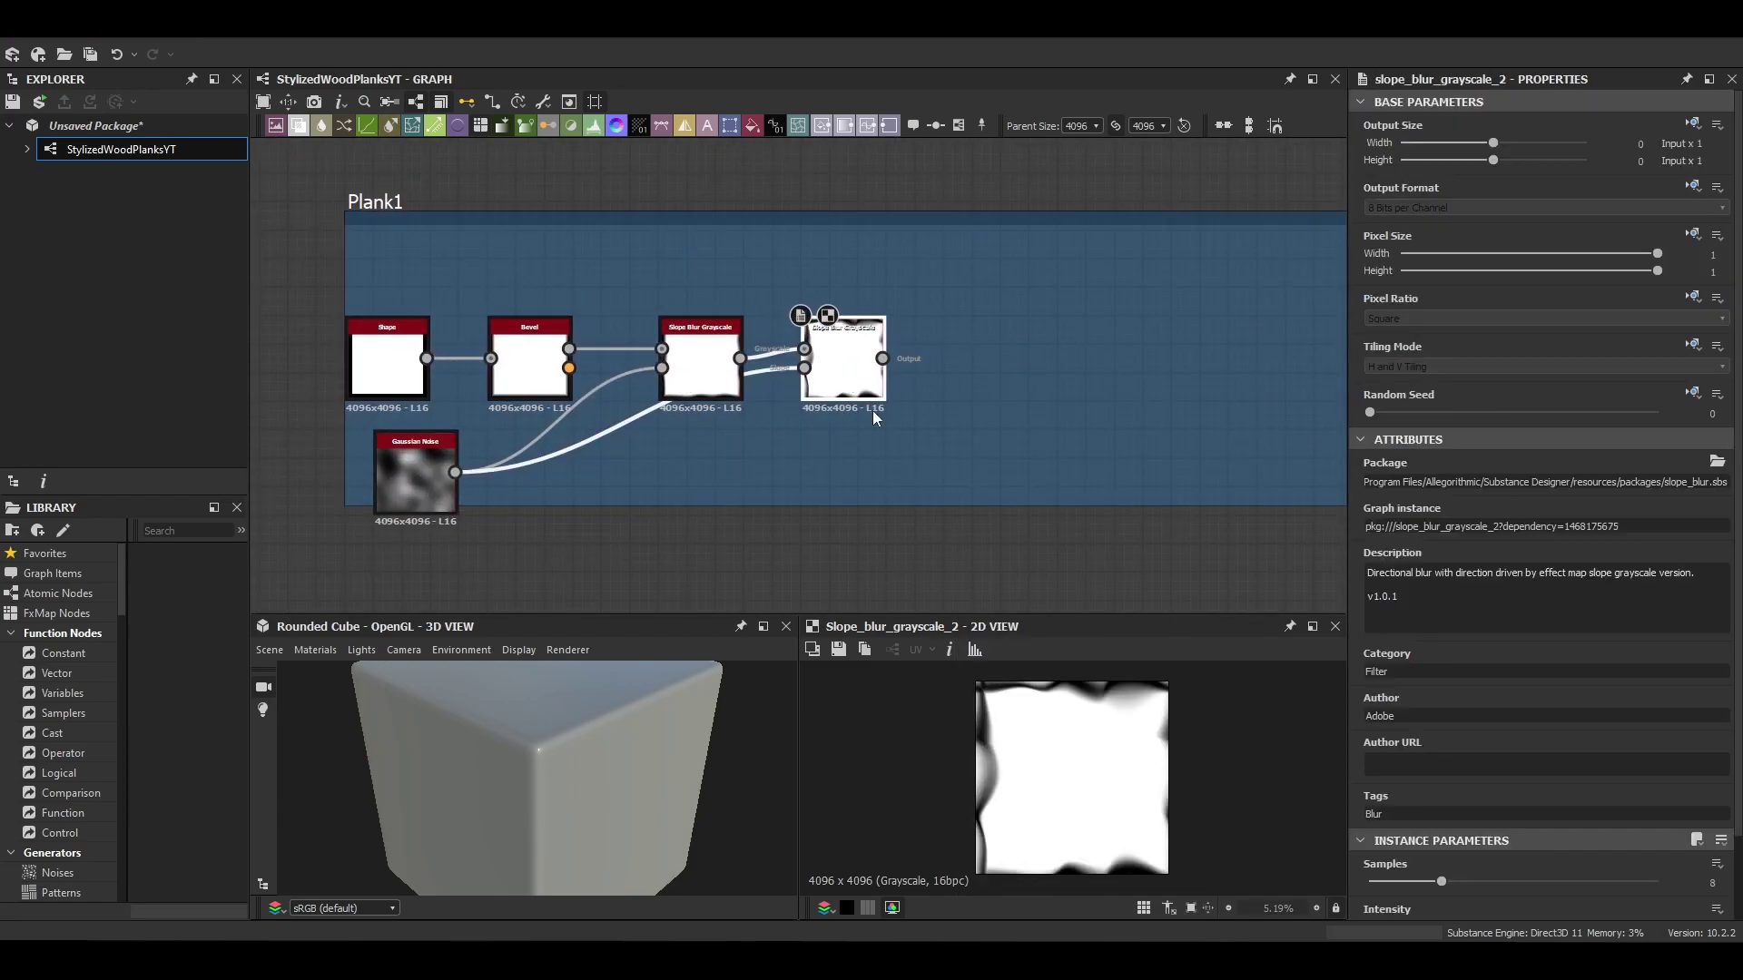
{"action": "scroll", "coordinate": [1504, 874], "scroll_direction": "down", "scroll_amount": 2}
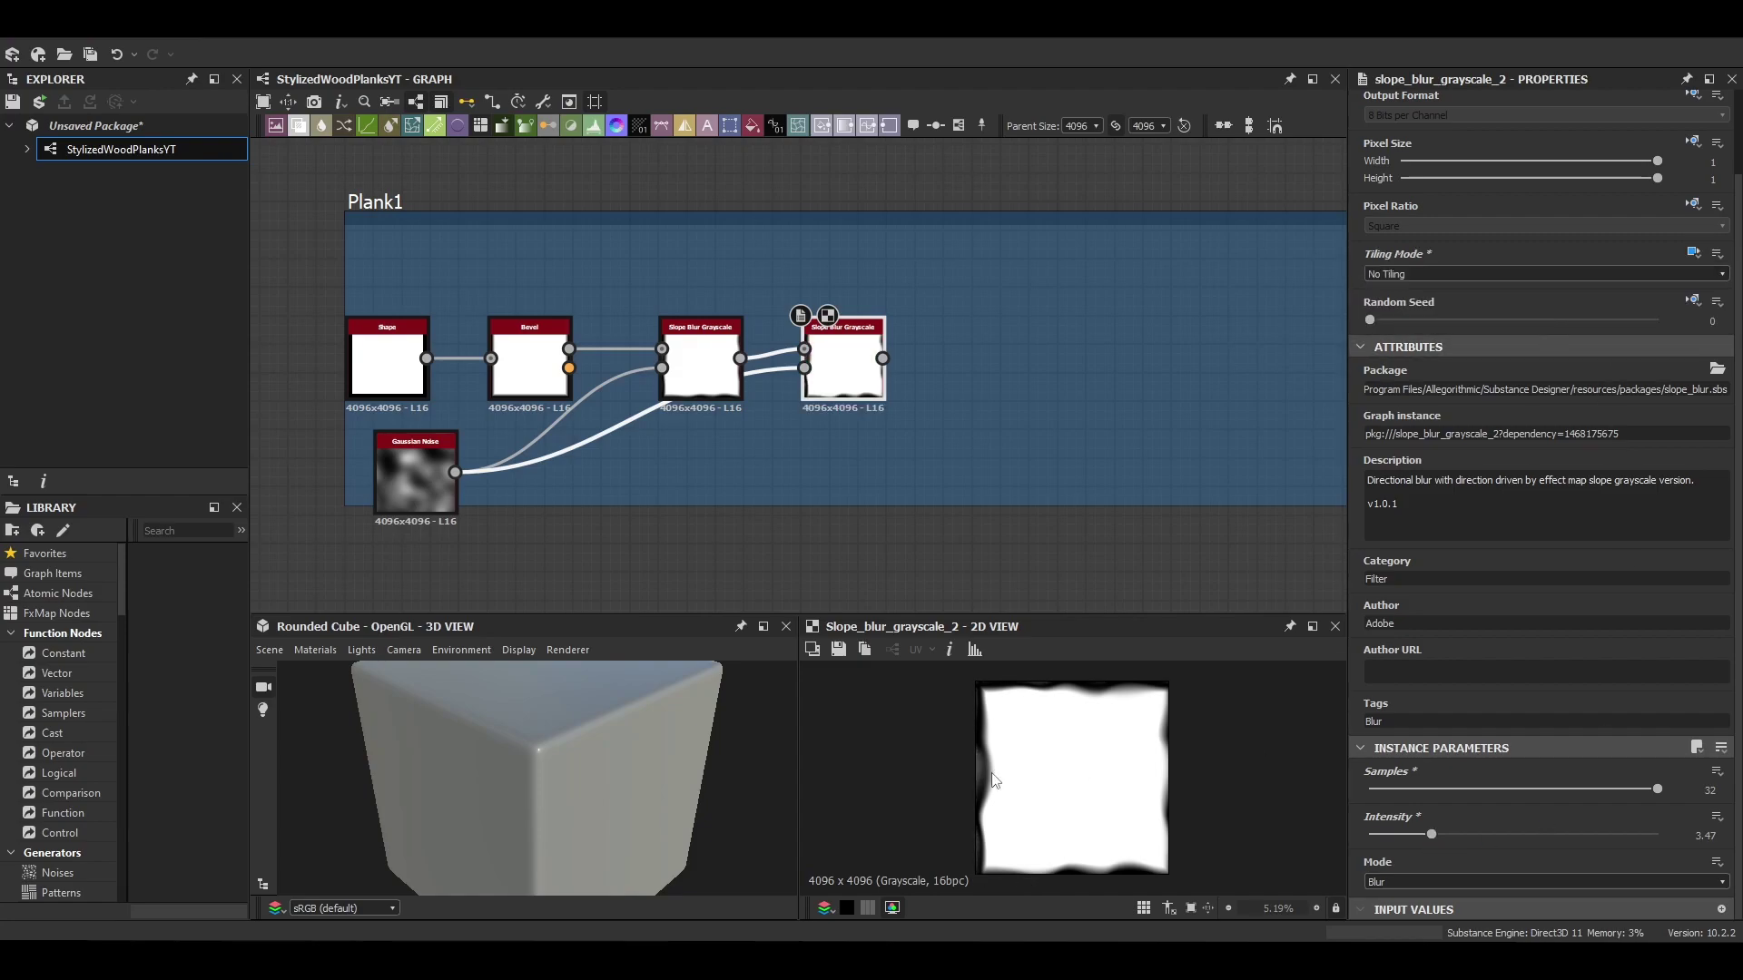
{"action": "scroll", "coordinate": [993, 781], "scroll_direction": "up", "scroll_amount": 2}
Step: Set the mode of both Slope Blur Grayscale nodes to Min
{"action": "left_click", "coordinate": [701, 363]}
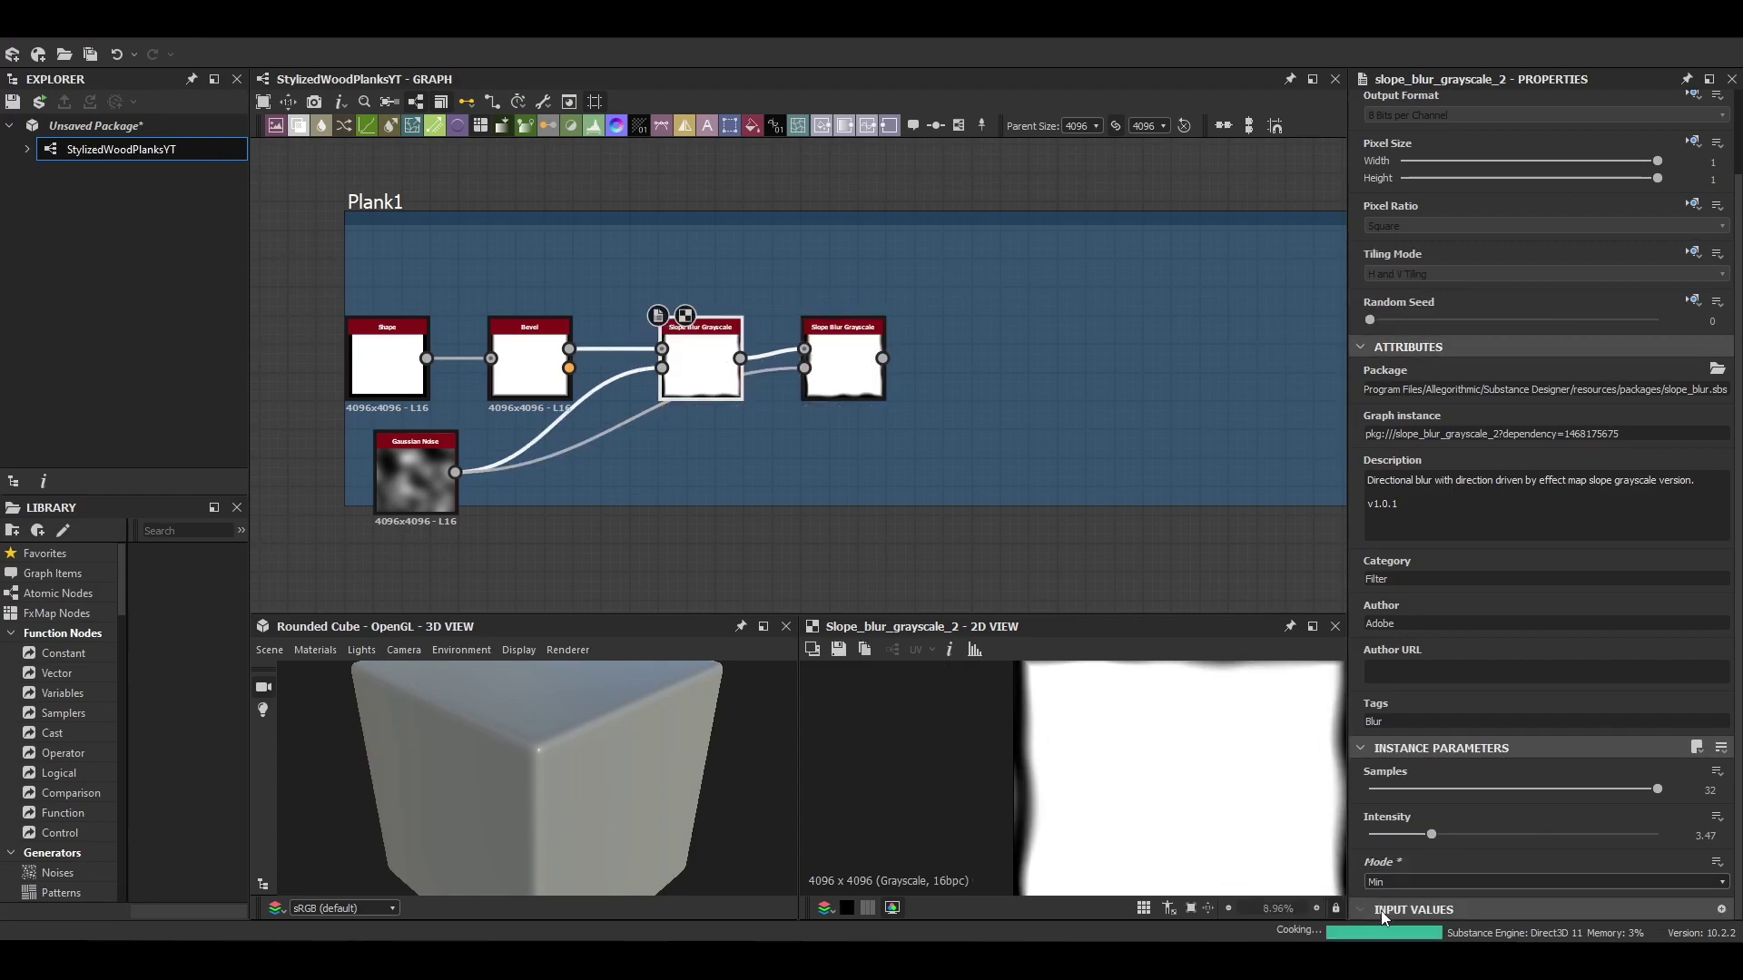
{"action": "key", "text": "f"}
{"action": "middle_click_drag", "start_coordinate": [844, 362], "coordinate": [992, 351]}
{"action": "left_click", "coordinate": [993, 351]}
{"action": "double_click", "coordinate": [992, 354]}
{"action": "middle_click_drag", "start_coordinate": [1090, 395], "coordinate": [988, 396]}
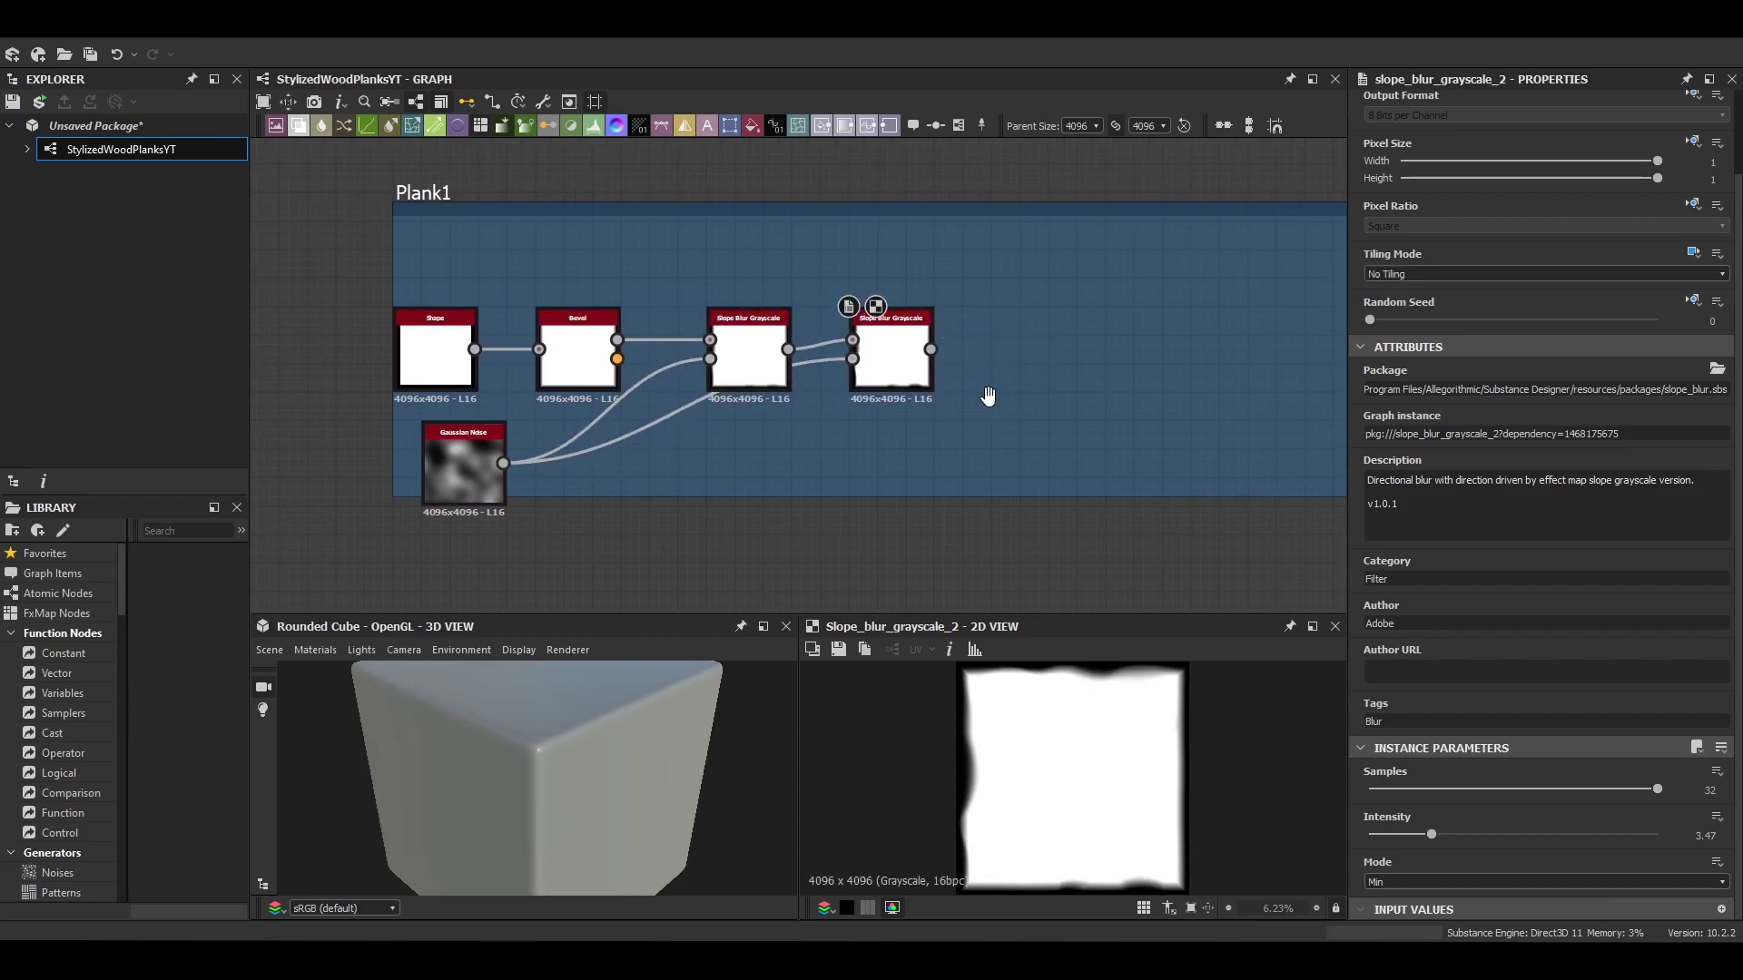
Step: Add a Perlin Noise node and connect it to the second slope blur's slope input in place of Gaussian Noise
{"action": "left_click_drag", "start_coordinate": [891, 354], "coordinate": [962, 354]}
{"action": "left_click", "coordinate": [827, 423]}
{"action": "key", "text": "space"}
{"action": "type", "text": "perlin"}
{"action": "key", "text": "Return"}
{"action": "double_click", "coordinate": [821, 459]}
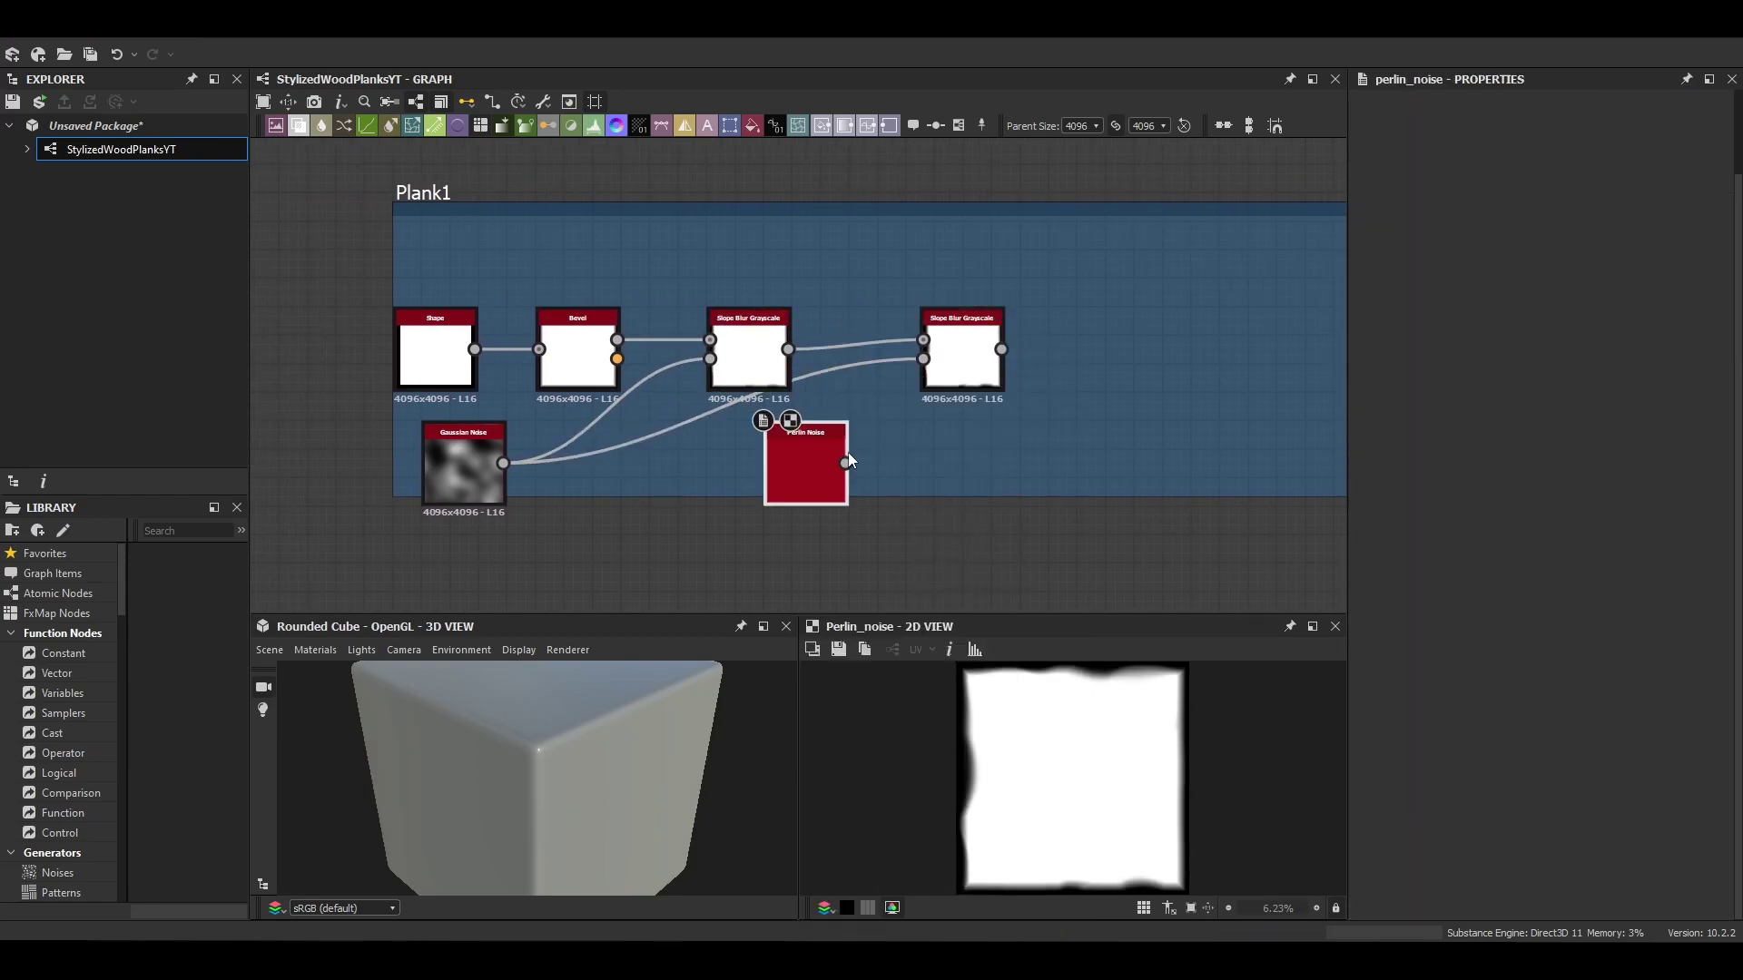
{"action": "left_click_drag", "start_coordinate": [821, 459], "coordinate": [850, 459]}
{"action": "left_click_drag", "start_coordinate": [873, 462], "coordinate": [923, 359]}
Step: Lower the Perlin Noise scale and raise its disorder, then preview the second slope blur
{"action": "double_click", "coordinate": [962, 356]}
{"action": "double_click", "coordinate": [834, 468]}
{"action": "left_click_drag", "start_coordinate": [1509, 790], "coordinate": [1403, 790]}
{"action": "left_click_drag", "start_coordinate": [1370, 835], "coordinate": [1621, 826]}
{"action": "double_click", "coordinate": [962, 356]}
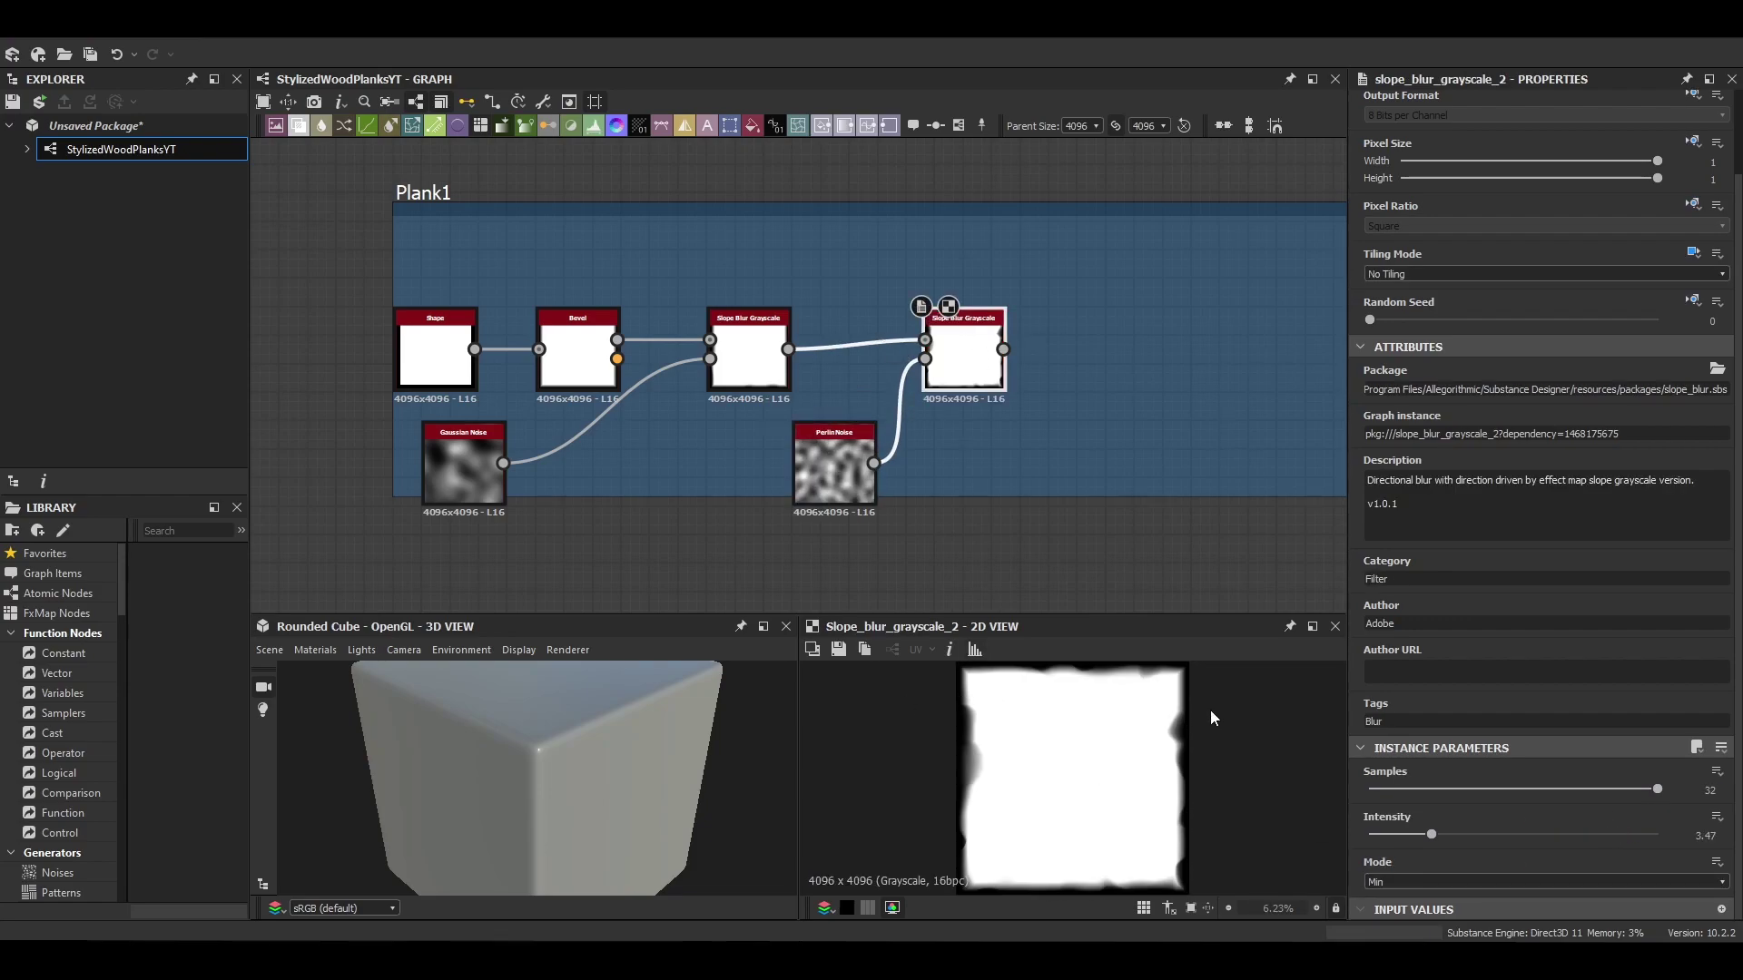
Step: Add a Multi Dir. Warp Grayscale node after the second slope blur, with Perlin Noise driving its intensity input
{"action": "scroll", "coordinate": [1211, 710], "scroll_direction": "down", "scroll_amount": 3}
{"action": "middle_click_drag", "start_coordinate": [1014, 369], "coordinate": [871, 362]}
{"action": "key", "text": "space"}
{"action": "type", "text": "mul"}
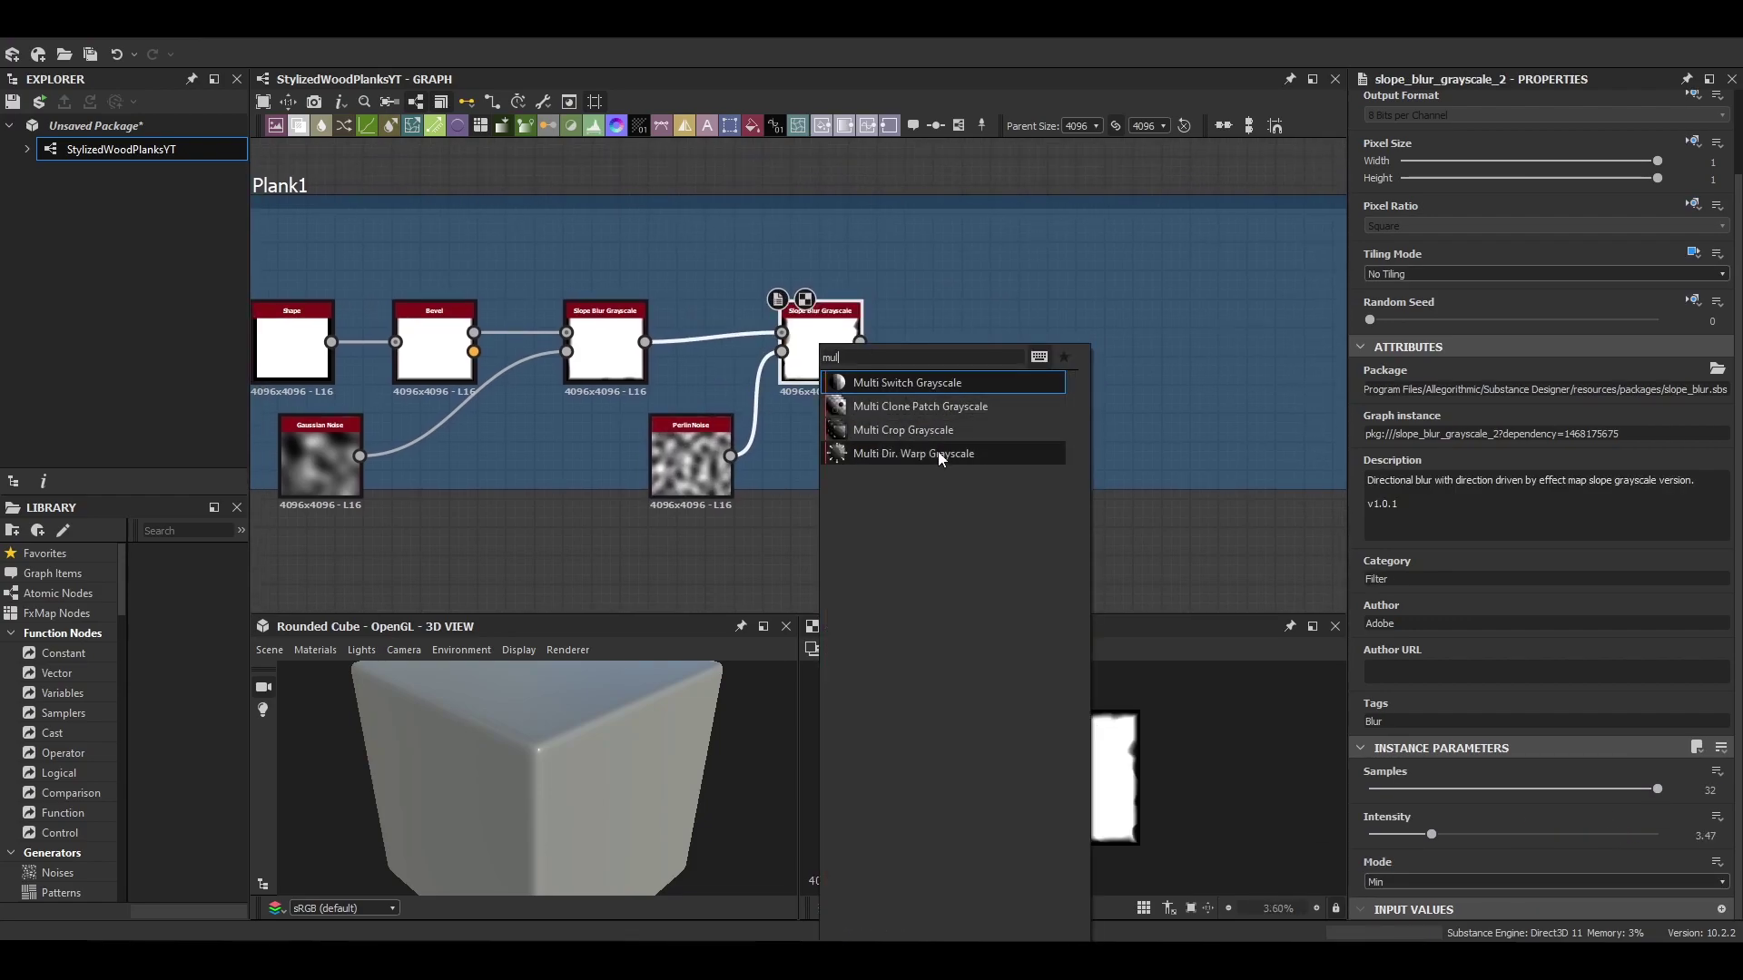
{"action": "left_click", "coordinate": [939, 454]}
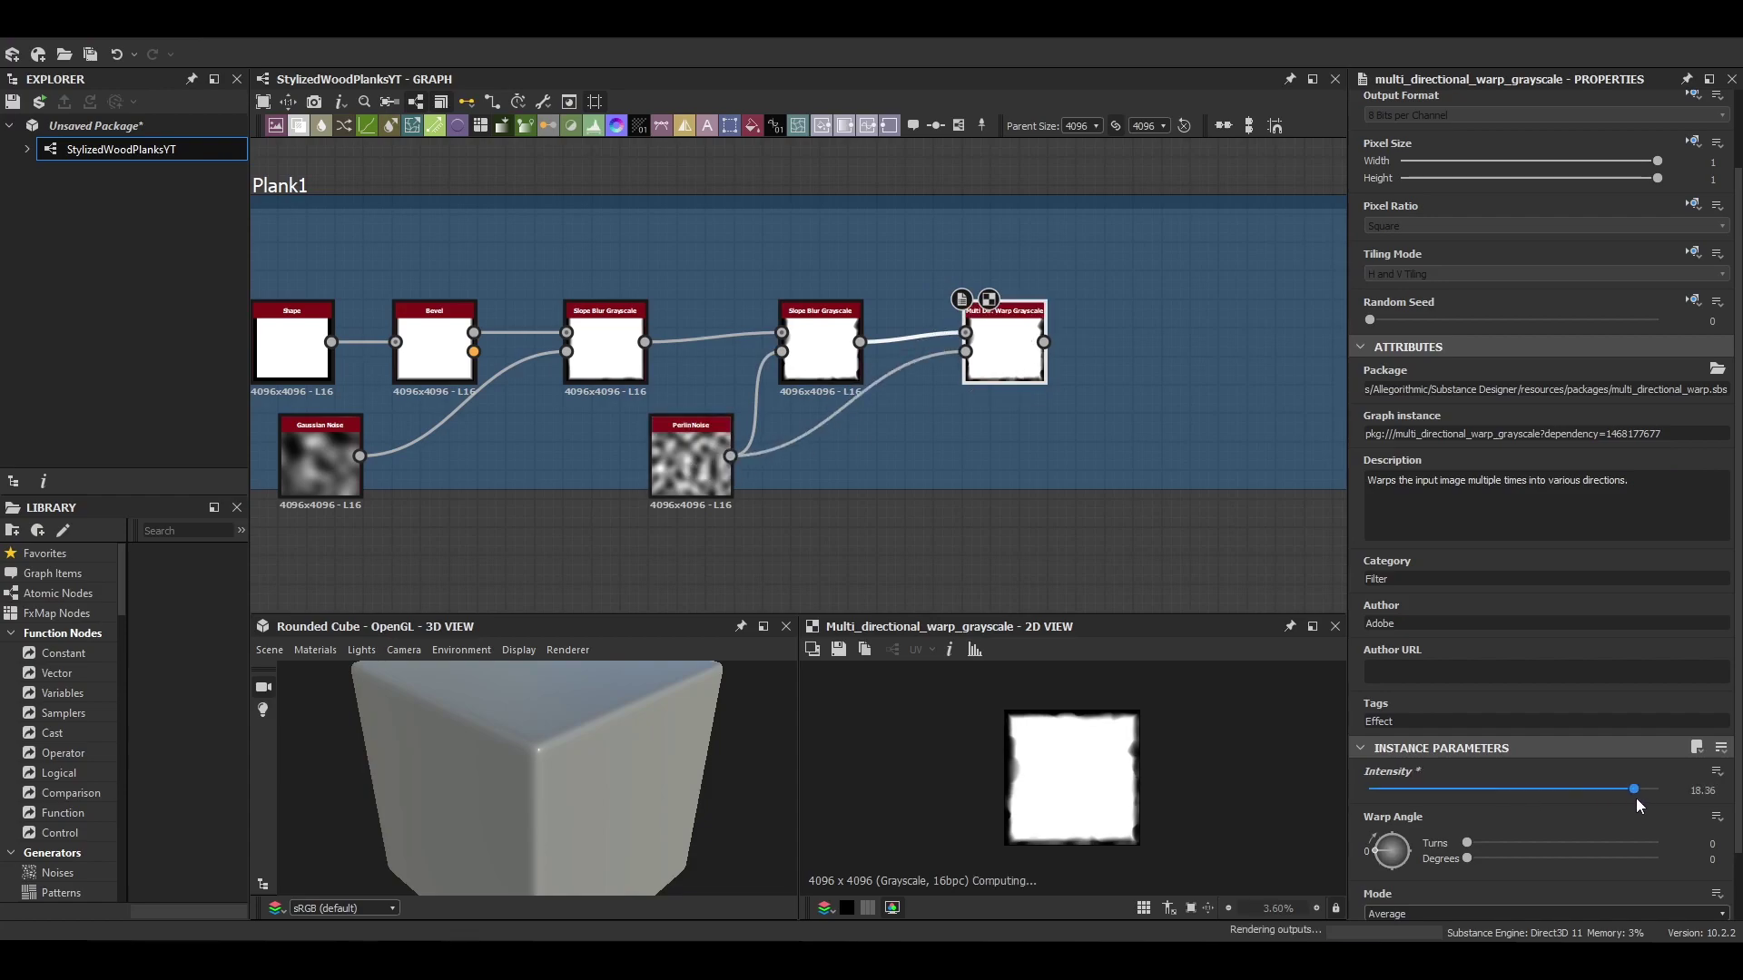
Step: Set the Multi Dir. Warp Grayscale to intensity 20, warp angle 85 degrees, Min mode and 2 directions
{"action": "scroll", "coordinate": [1037, 756], "scroll_direction": "up", "scroll_amount": 3}
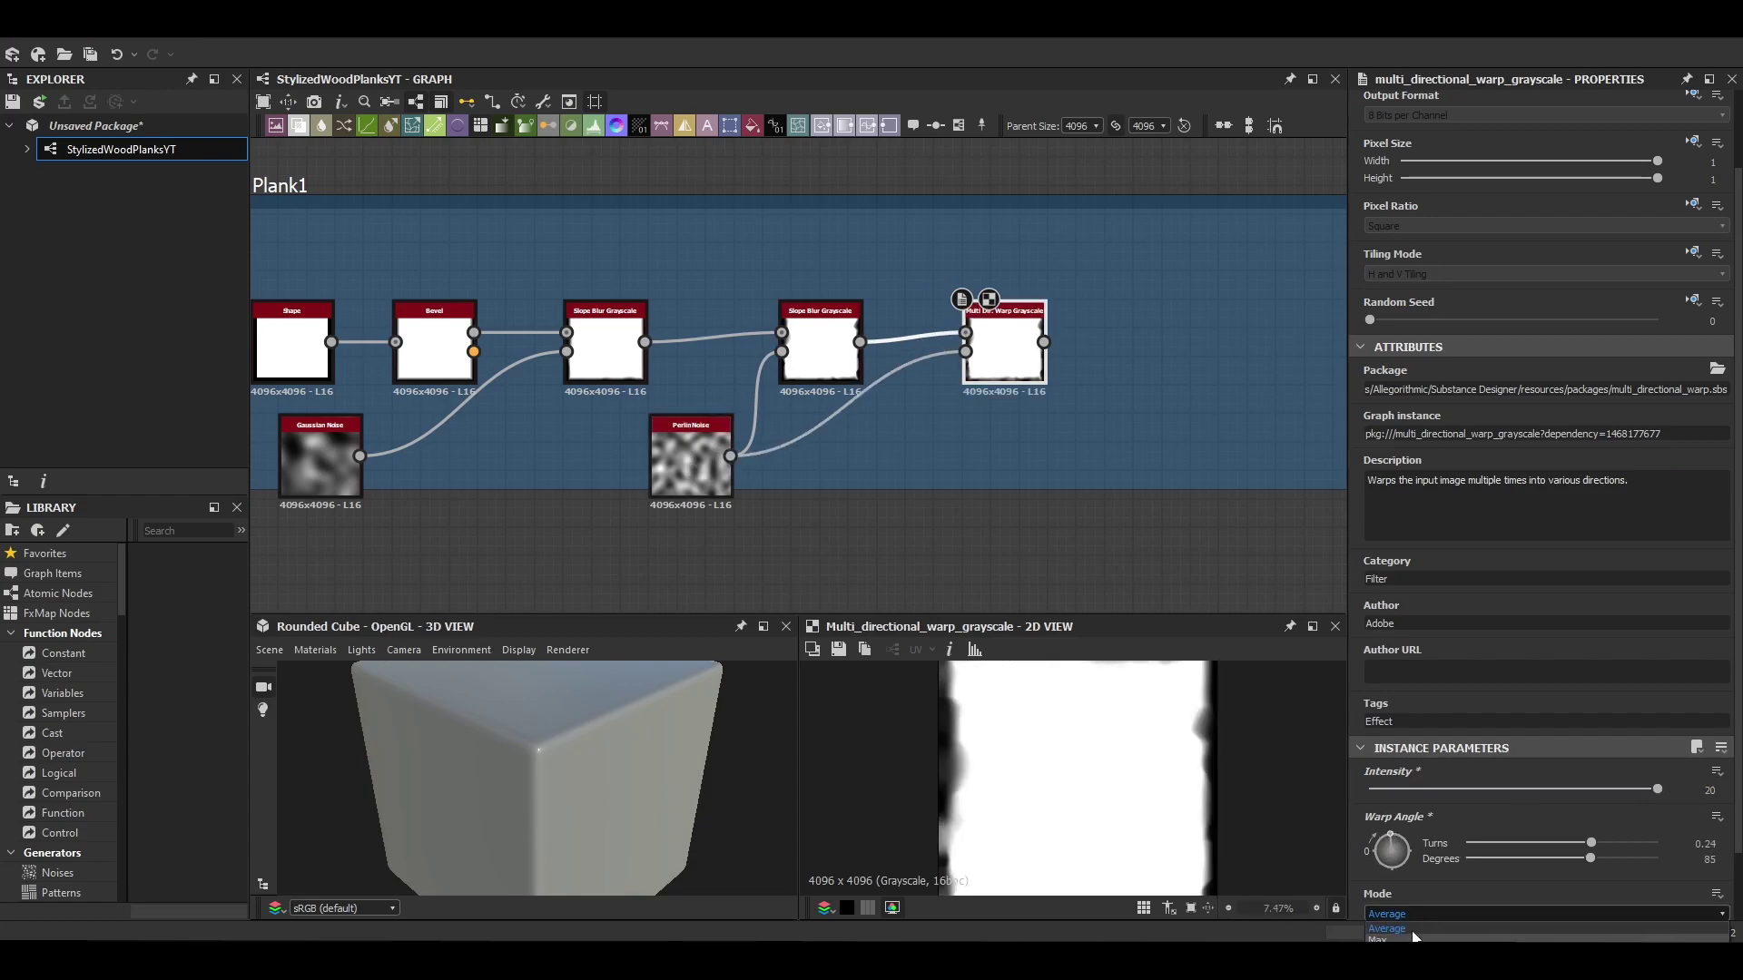
{"action": "left_click", "coordinate": [1403, 952]}
{"action": "scroll", "coordinate": [1081, 800], "scroll_direction": "down", "scroll_amount": 2}
{"action": "scroll", "coordinate": [1447, 902], "scroll_direction": "down", "scroll_amount": 2}
{"action": "left_click", "coordinate": [1401, 882]}
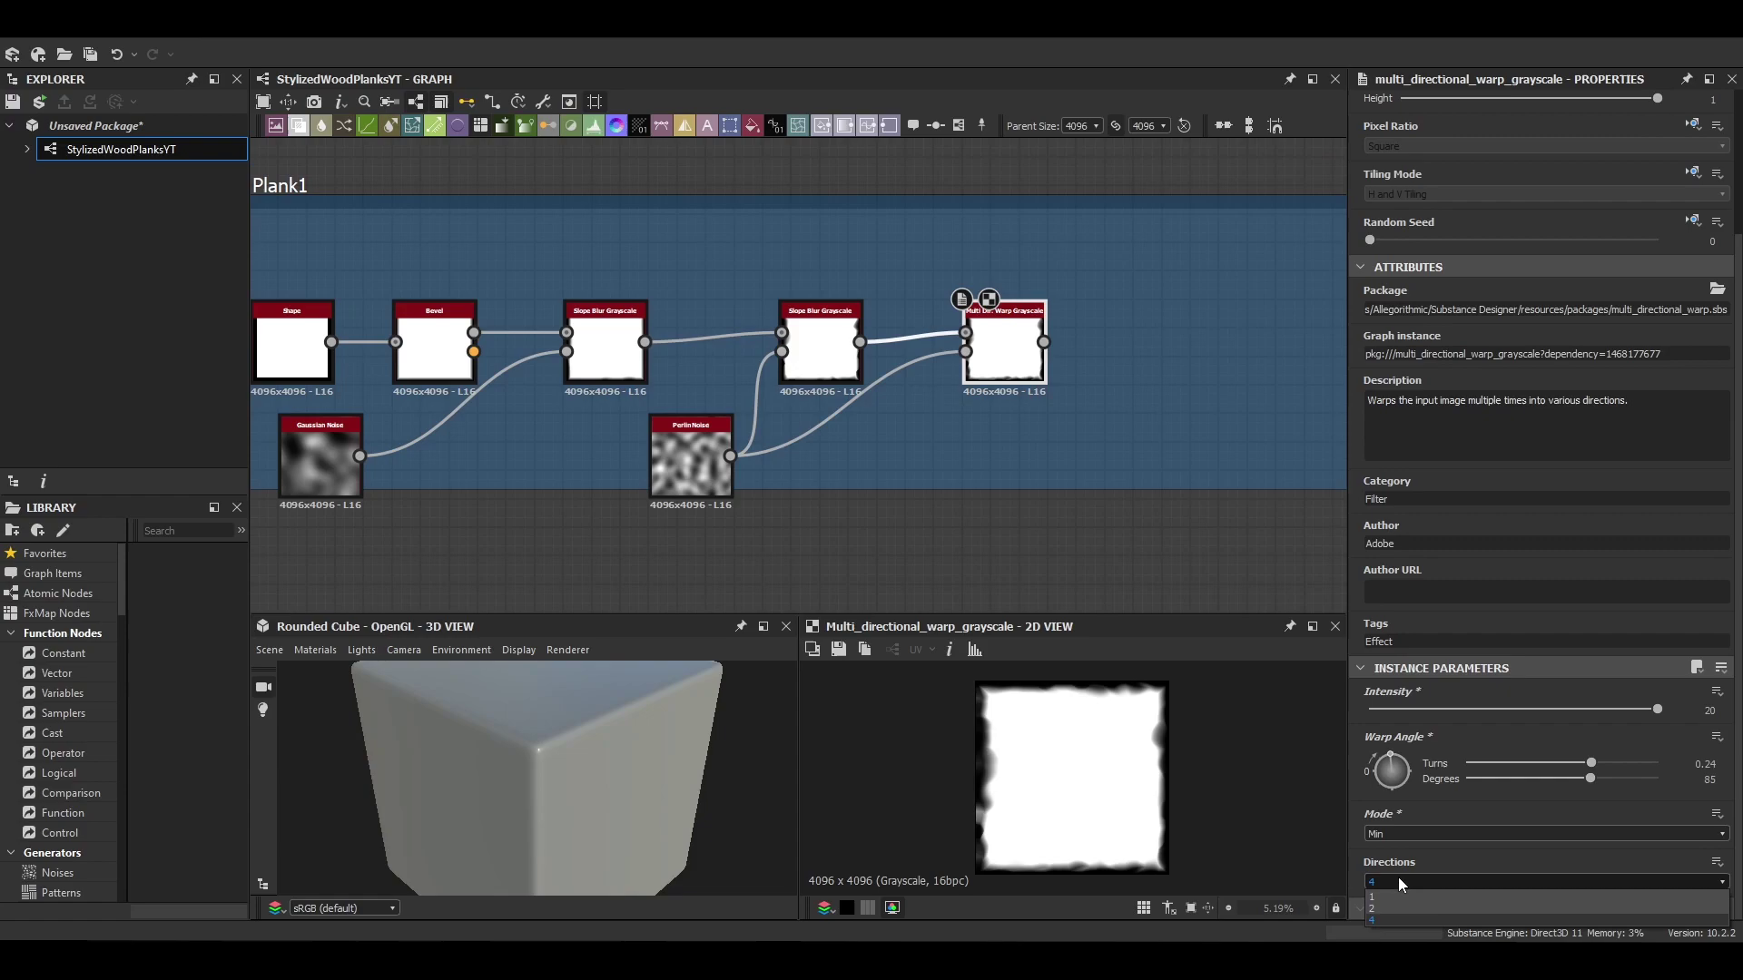
{"action": "left_click", "coordinate": [1397, 908]}
{"action": "scroll", "coordinate": [1039, 756], "scroll_direction": "up", "scroll_amount": 1}
Step: Add a Levels node after the Multi Dir. Warp Grayscale and lower its input white point
{"action": "key", "text": "space"}
{"action": "type", "text": "leve"}
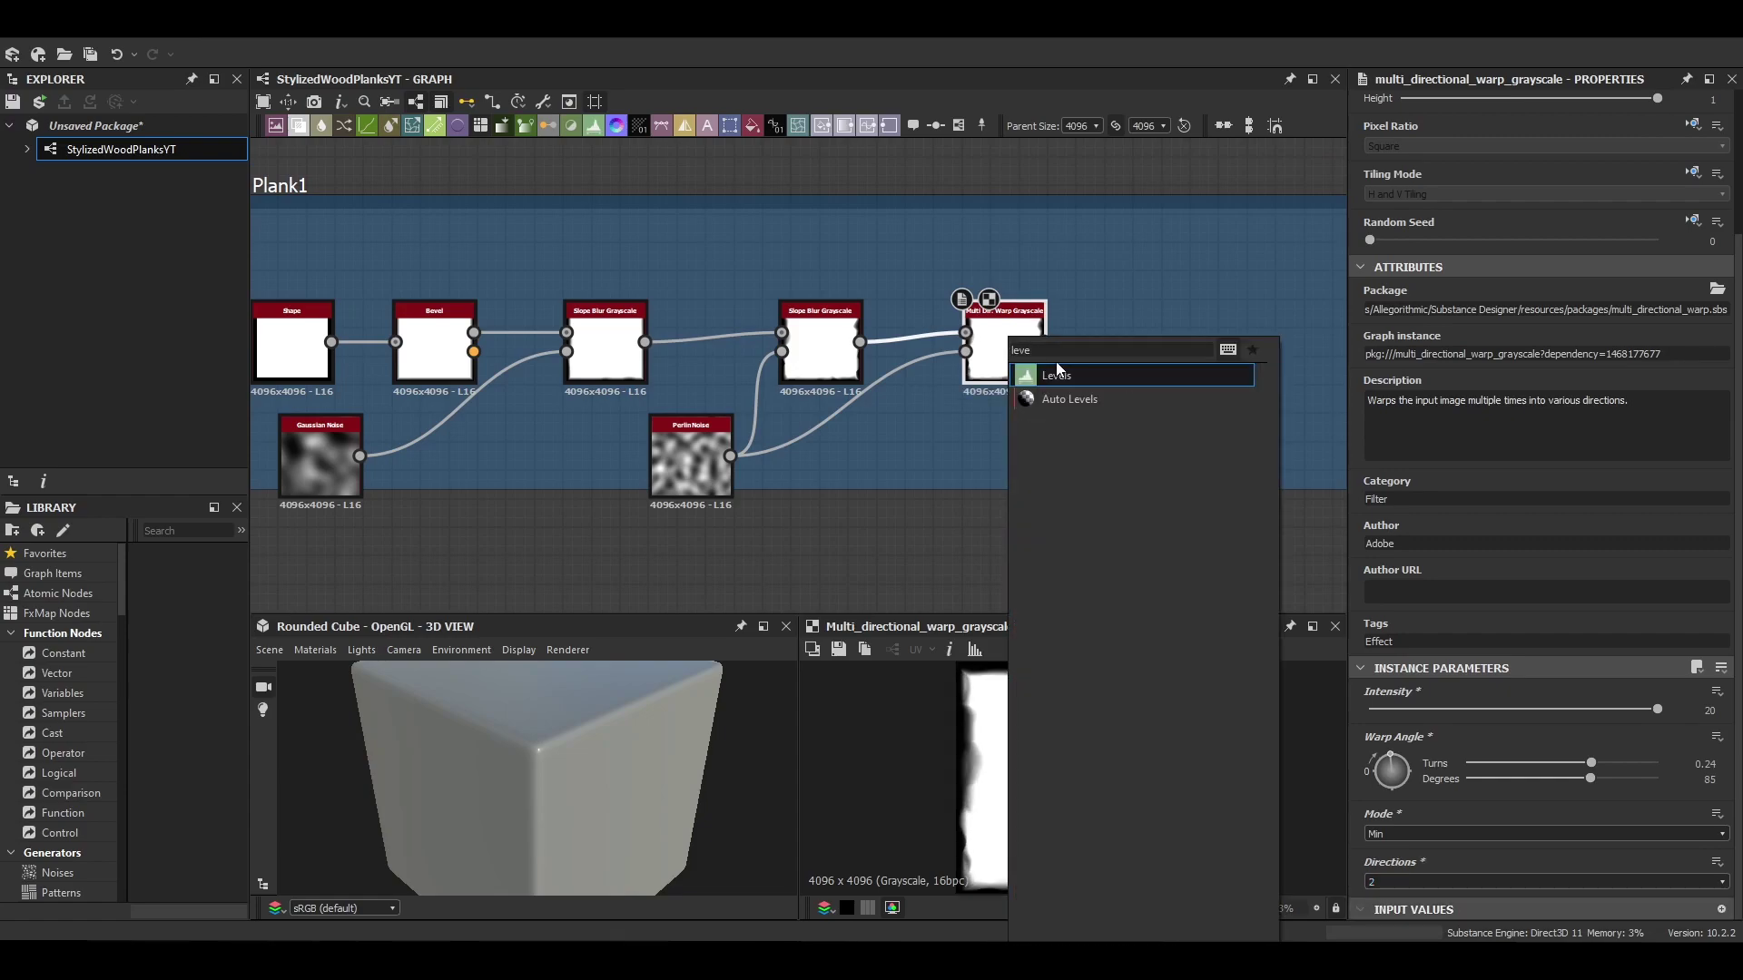
{"action": "left_click", "coordinate": [1057, 369]}
{"action": "scroll", "coordinate": [1153, 354], "scroll_direction": "up", "scroll_amount": 3}
{"action": "middle_click_drag", "start_coordinate": [1153, 354], "coordinate": [934, 352]}
{"action": "left_click_drag", "start_coordinate": [1615, 514], "coordinate": [1613, 514]}
{"action": "scroll", "coordinate": [1176, 729], "scroll_direction": "up", "scroll_amount": 7}
{"action": "middle_click_drag", "start_coordinate": [1176, 729], "coordinate": [1025, 785]}
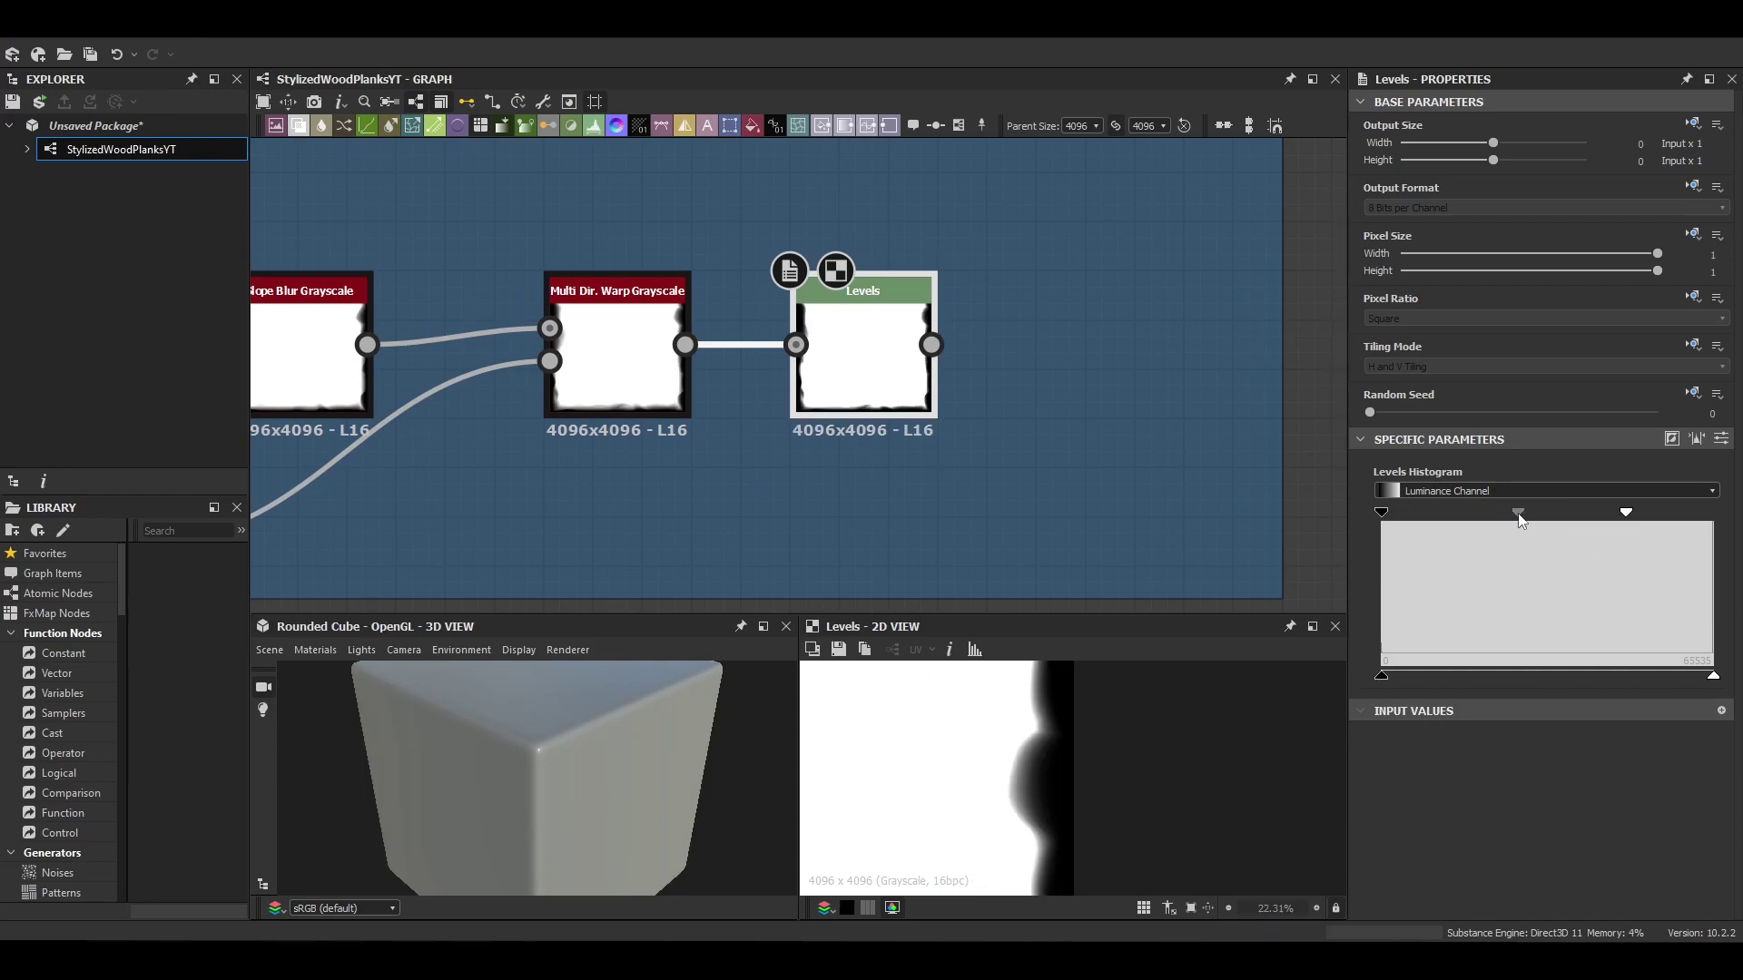
Step: Add a Warp node after the Levels node
{"action": "key", "text": "space"}
{"action": "type", "text": "warp"}
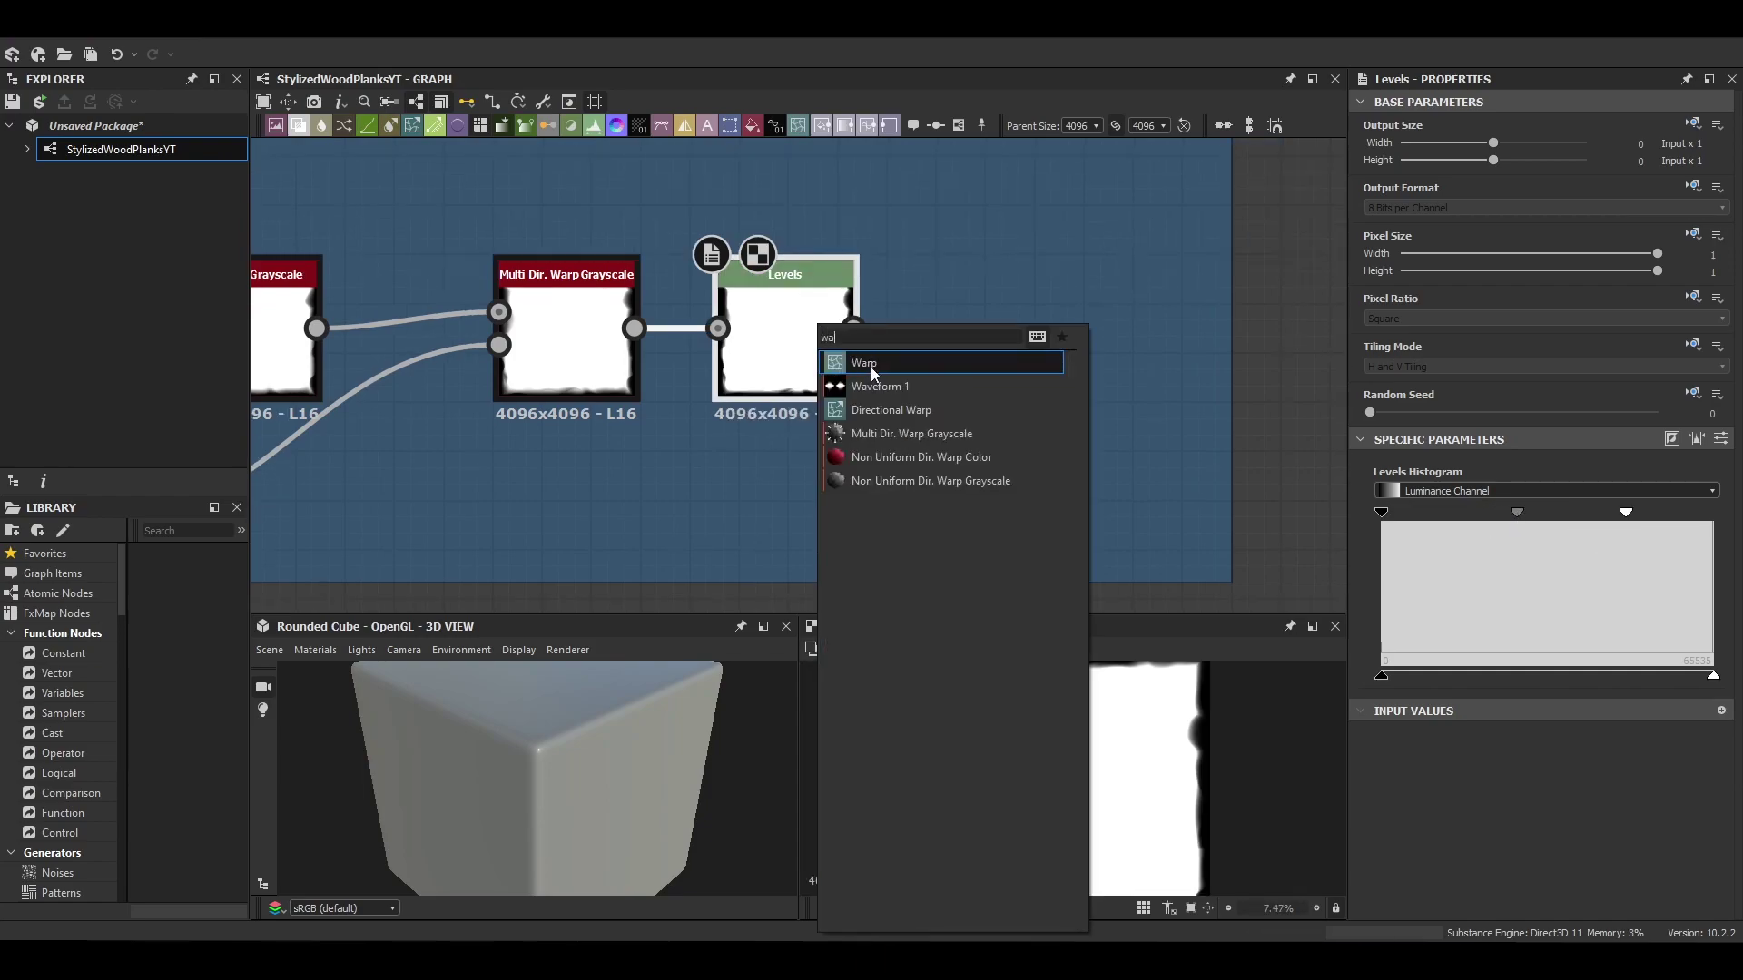
{"action": "key", "text": "Return"}
{"action": "middle_click_drag", "start_coordinate": [1154, 372], "coordinate": [1344, 345]}
Step: Add a Crystal 1 noise node below Levels and feed it into a Blur node with an intensity of 0.94
{"action": "key", "text": "space"}
{"action": "type", "text": "crys"}
{"action": "left_click", "coordinate": [1004, 418]}
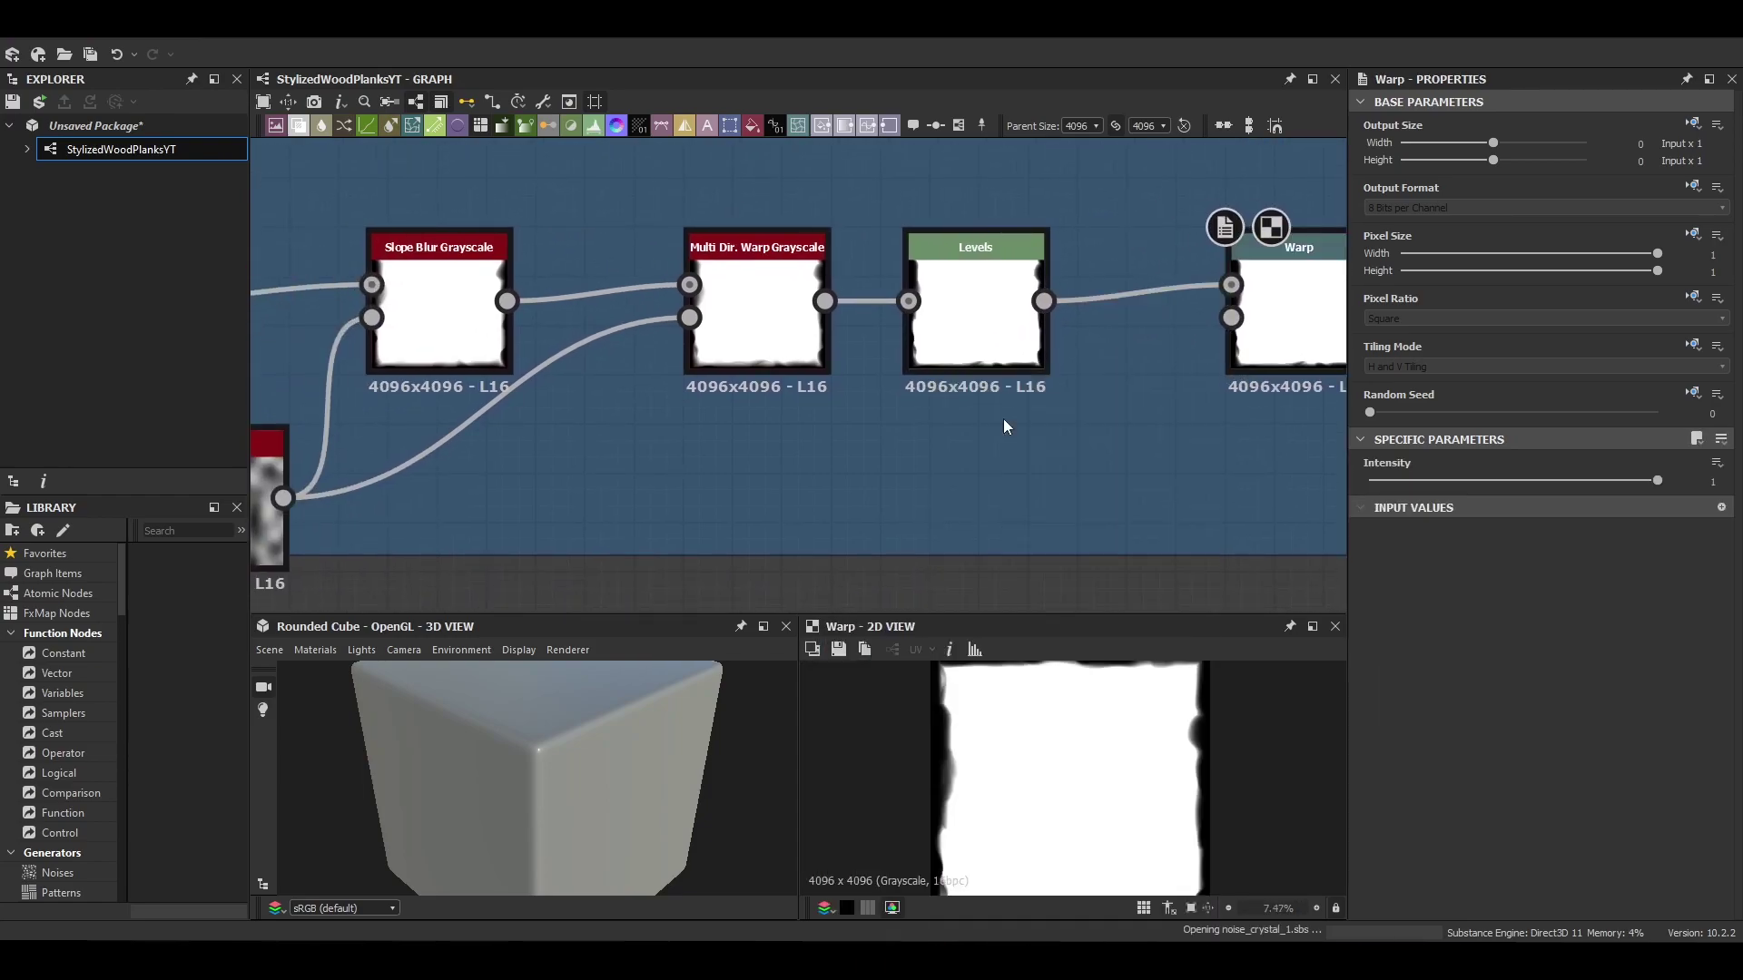
{"action": "key", "text": "space"}
{"action": "type", "text": "blur"}
{"action": "left_click", "coordinate": [986, 419]}
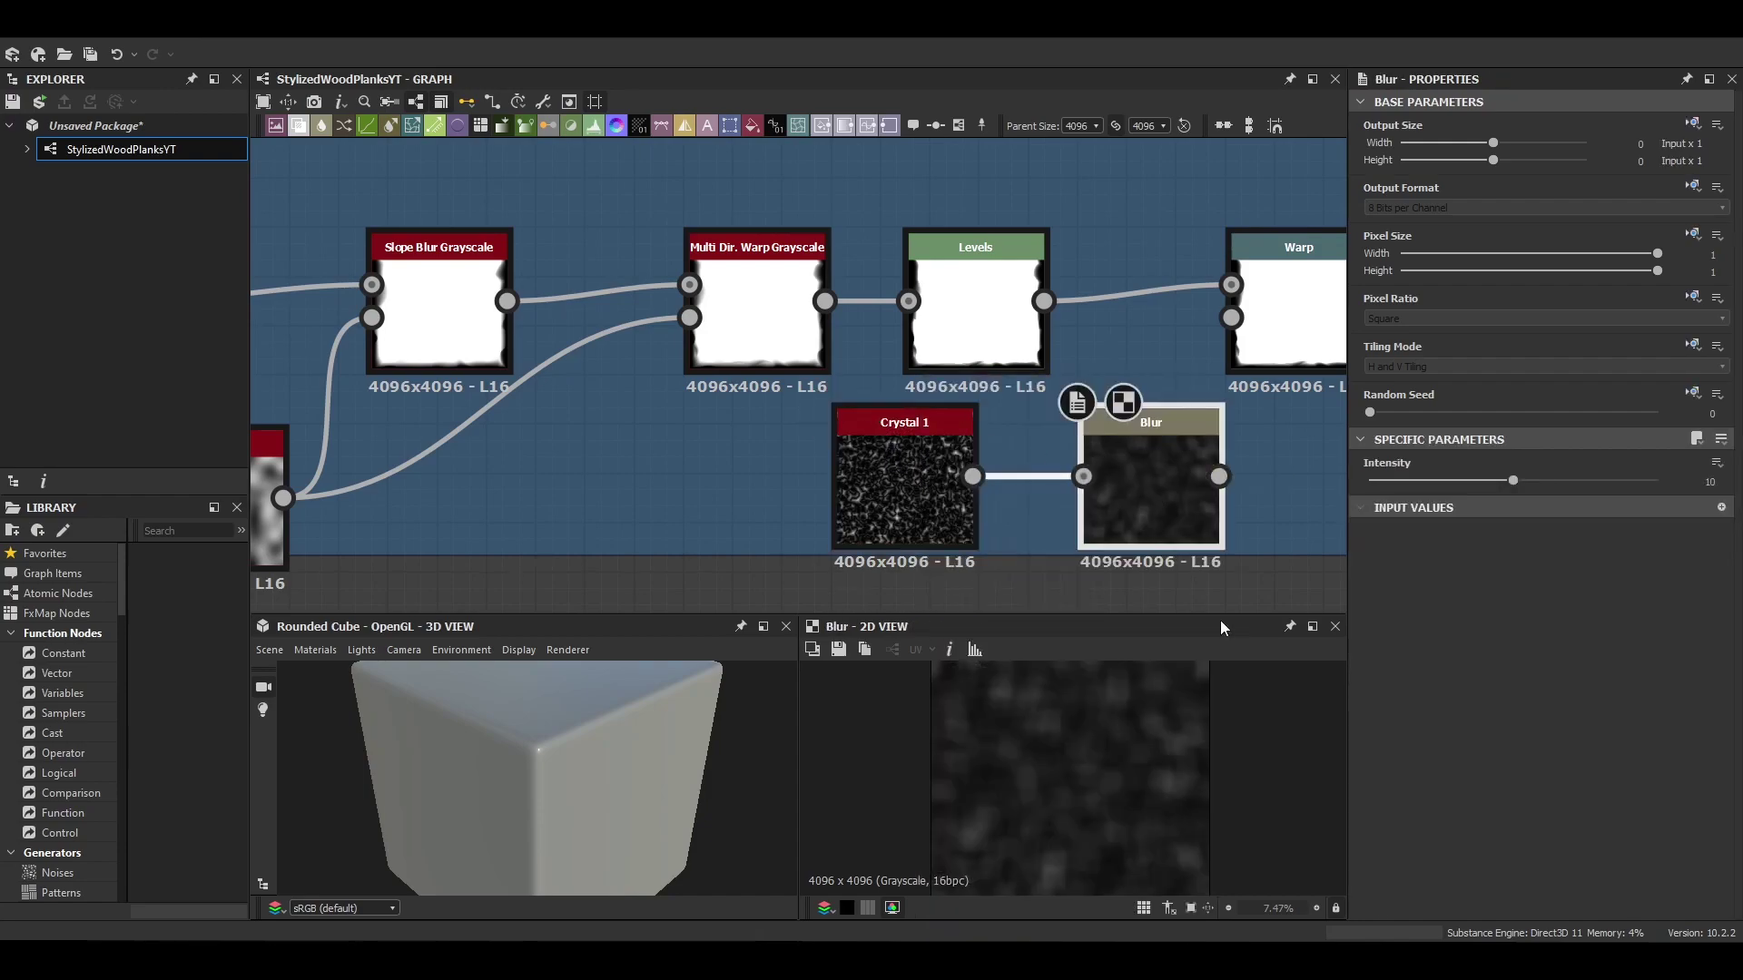
{"action": "left_click_drag", "start_coordinate": [1480, 481], "coordinate": [1373, 481]}
{"action": "scroll", "coordinate": [1085, 845], "scroll_direction": "up", "scroll_amount": 1}
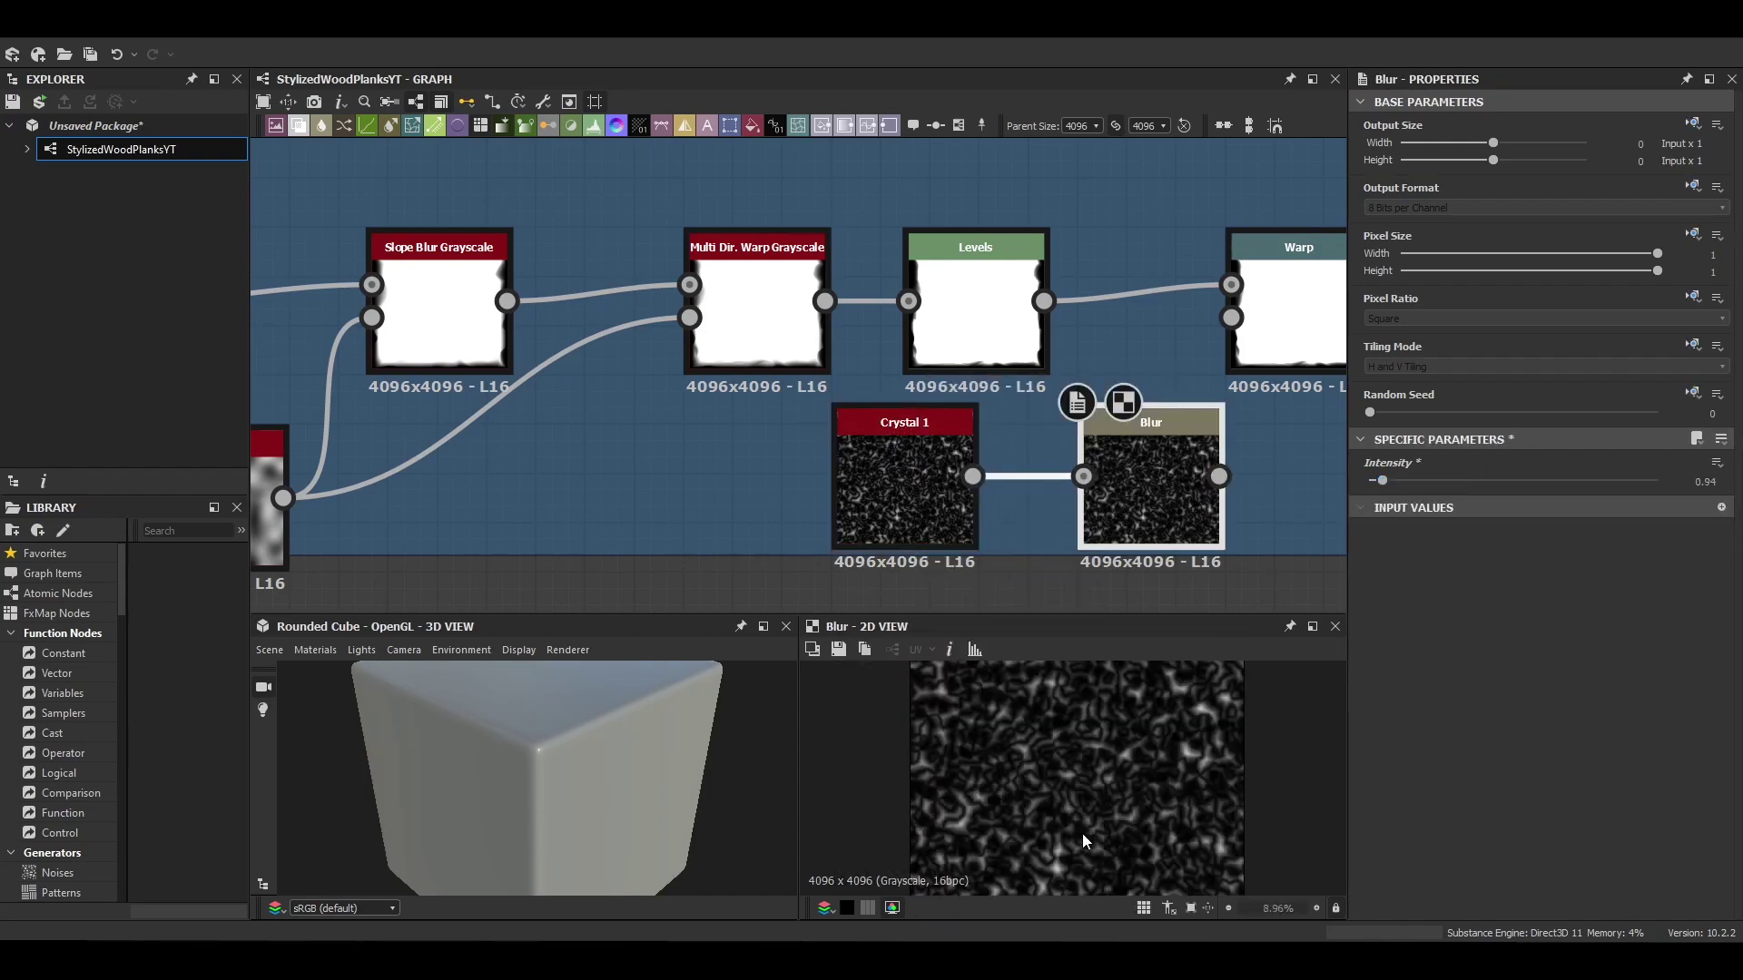
Step: Connect the blurred Crystal 1 noise to the Warp node's gradient input and set the warp intensity to 0.04
{"action": "scroll", "coordinate": [1084, 844], "scroll_direction": "down", "scroll_amount": 4}
{"action": "middle_click_drag", "start_coordinate": [1157, 481], "coordinate": [673, 497]}
{"action": "left_click_drag", "start_coordinate": [735, 493], "coordinate": [747, 334]}
{"action": "double_click", "coordinate": [810, 336]}
{"action": "scroll", "coordinate": [1078, 776], "scroll_direction": "up", "scroll_amount": 3}
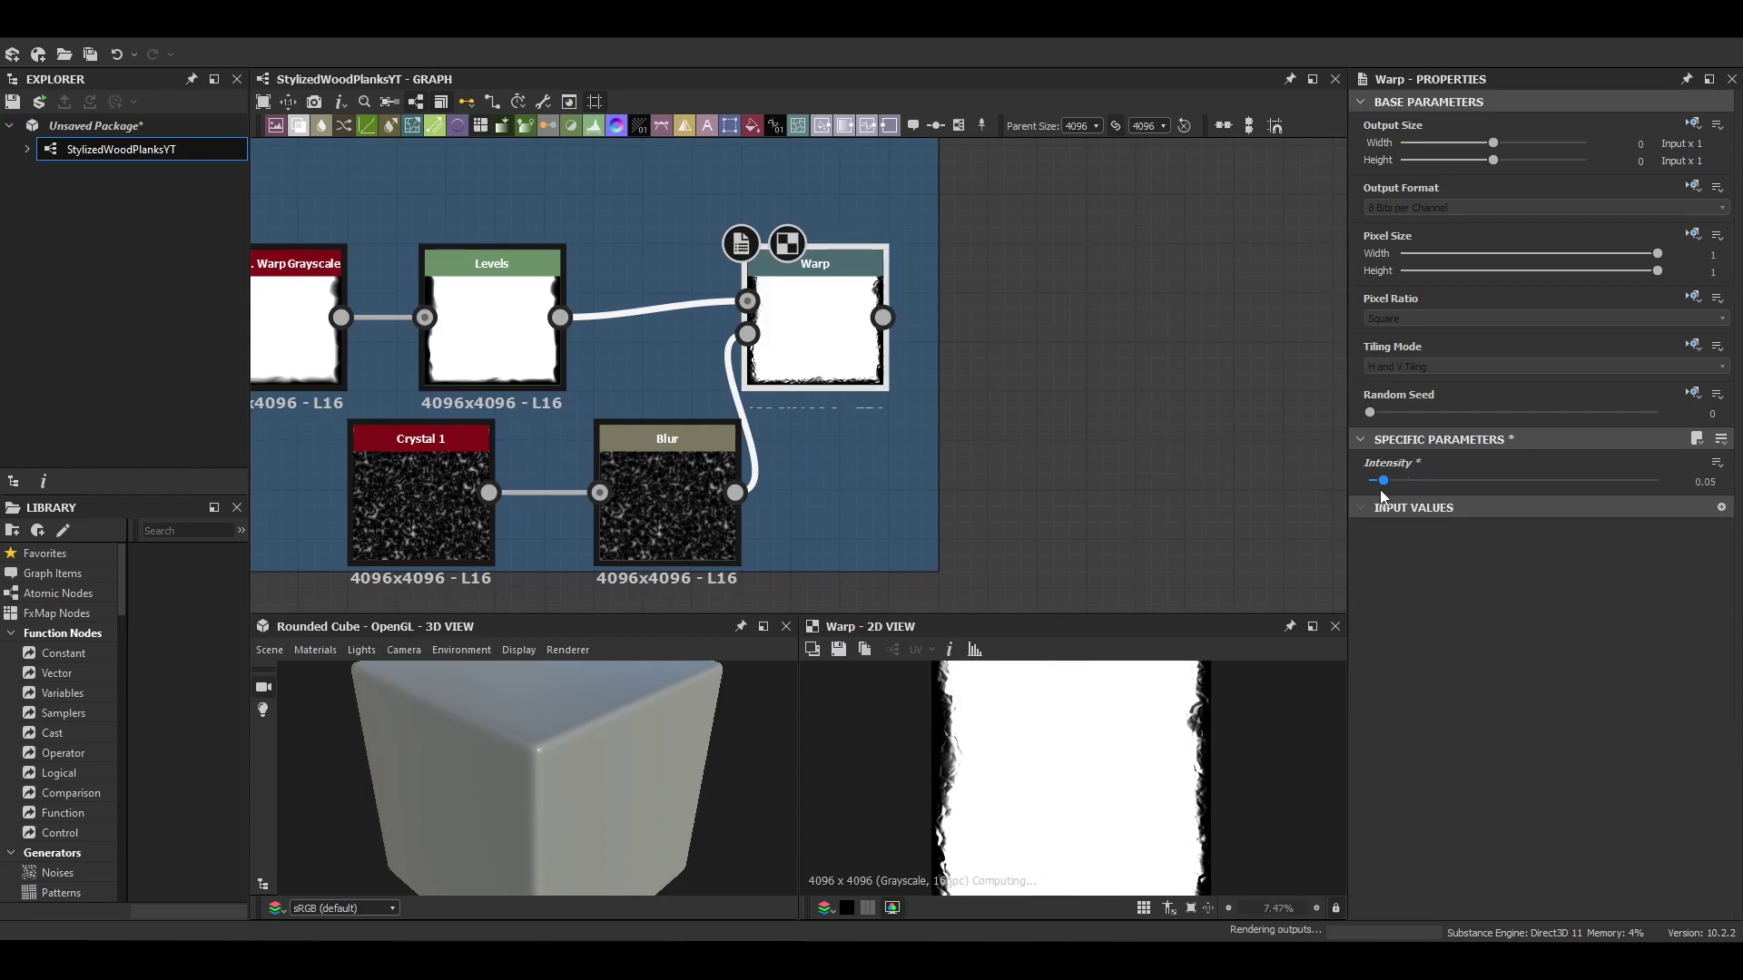
{"action": "scroll", "coordinate": [1202, 708], "scroll_direction": "up", "scroll_amount": 8}
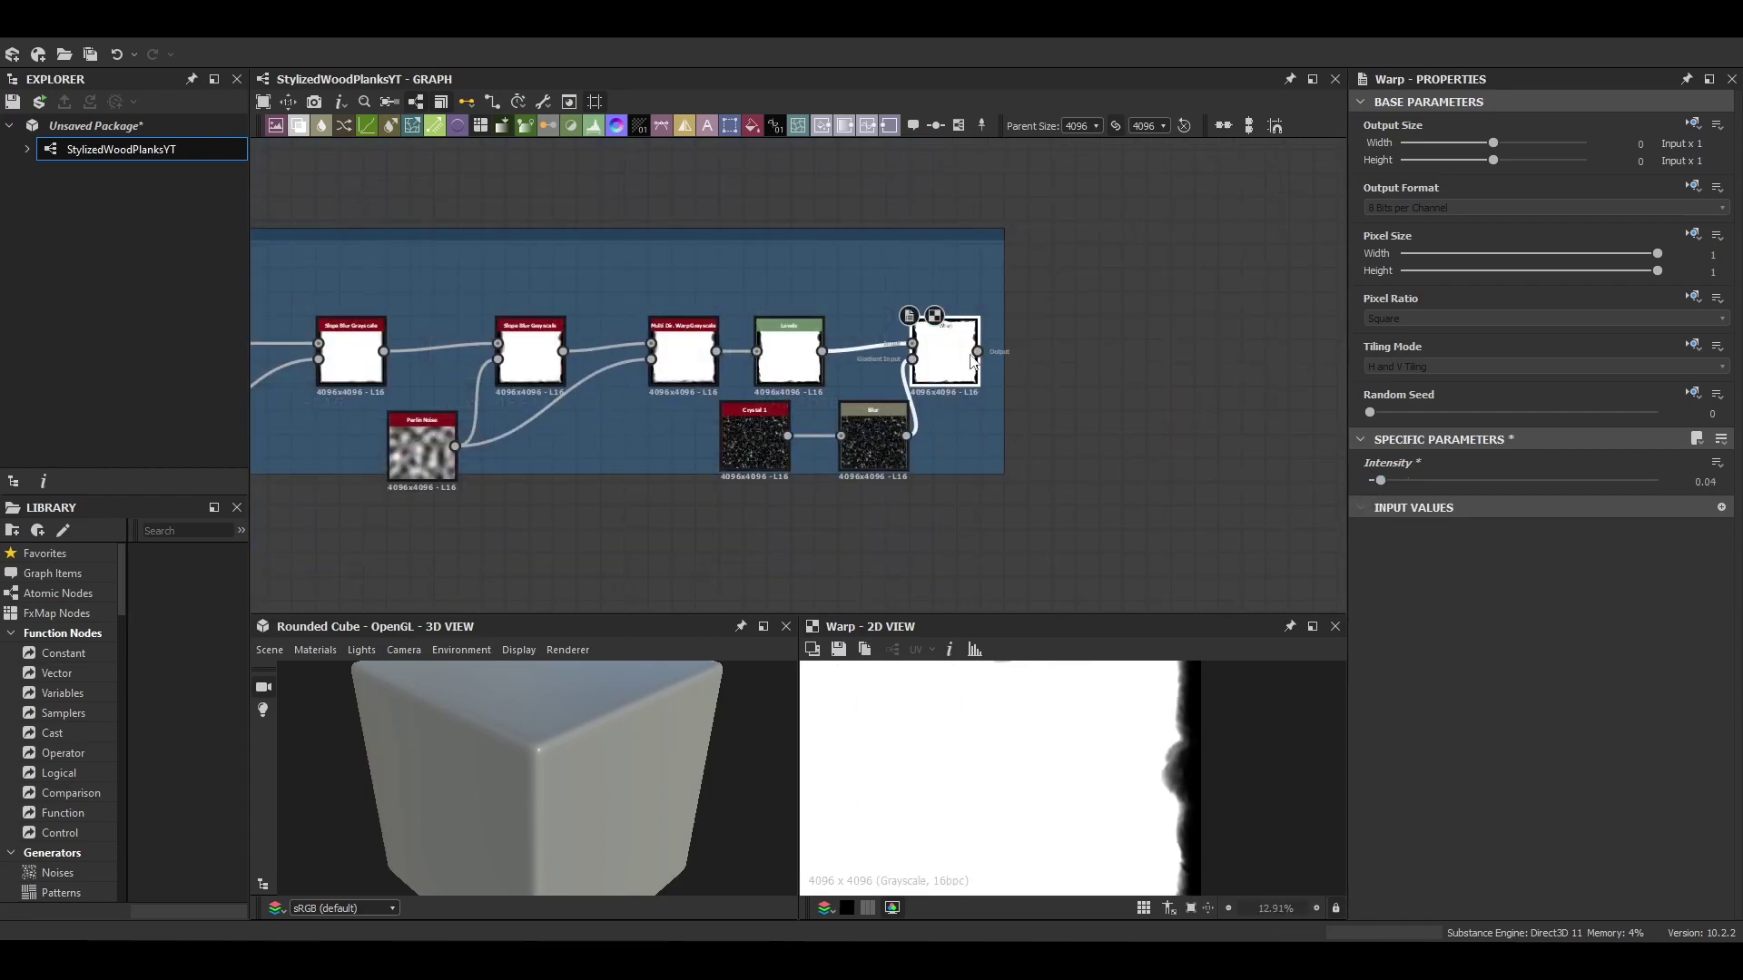
Step: Add a Blend node after the Warp node, outside the Plank1 frame, and enclose it in a frame titled PNK1Out
{"action": "key", "text": "space"}
{"action": "left_click", "coordinate": [999, 416]}
{"action": "left_click_drag", "start_coordinate": [1057, 373], "coordinate": [1164, 373]}
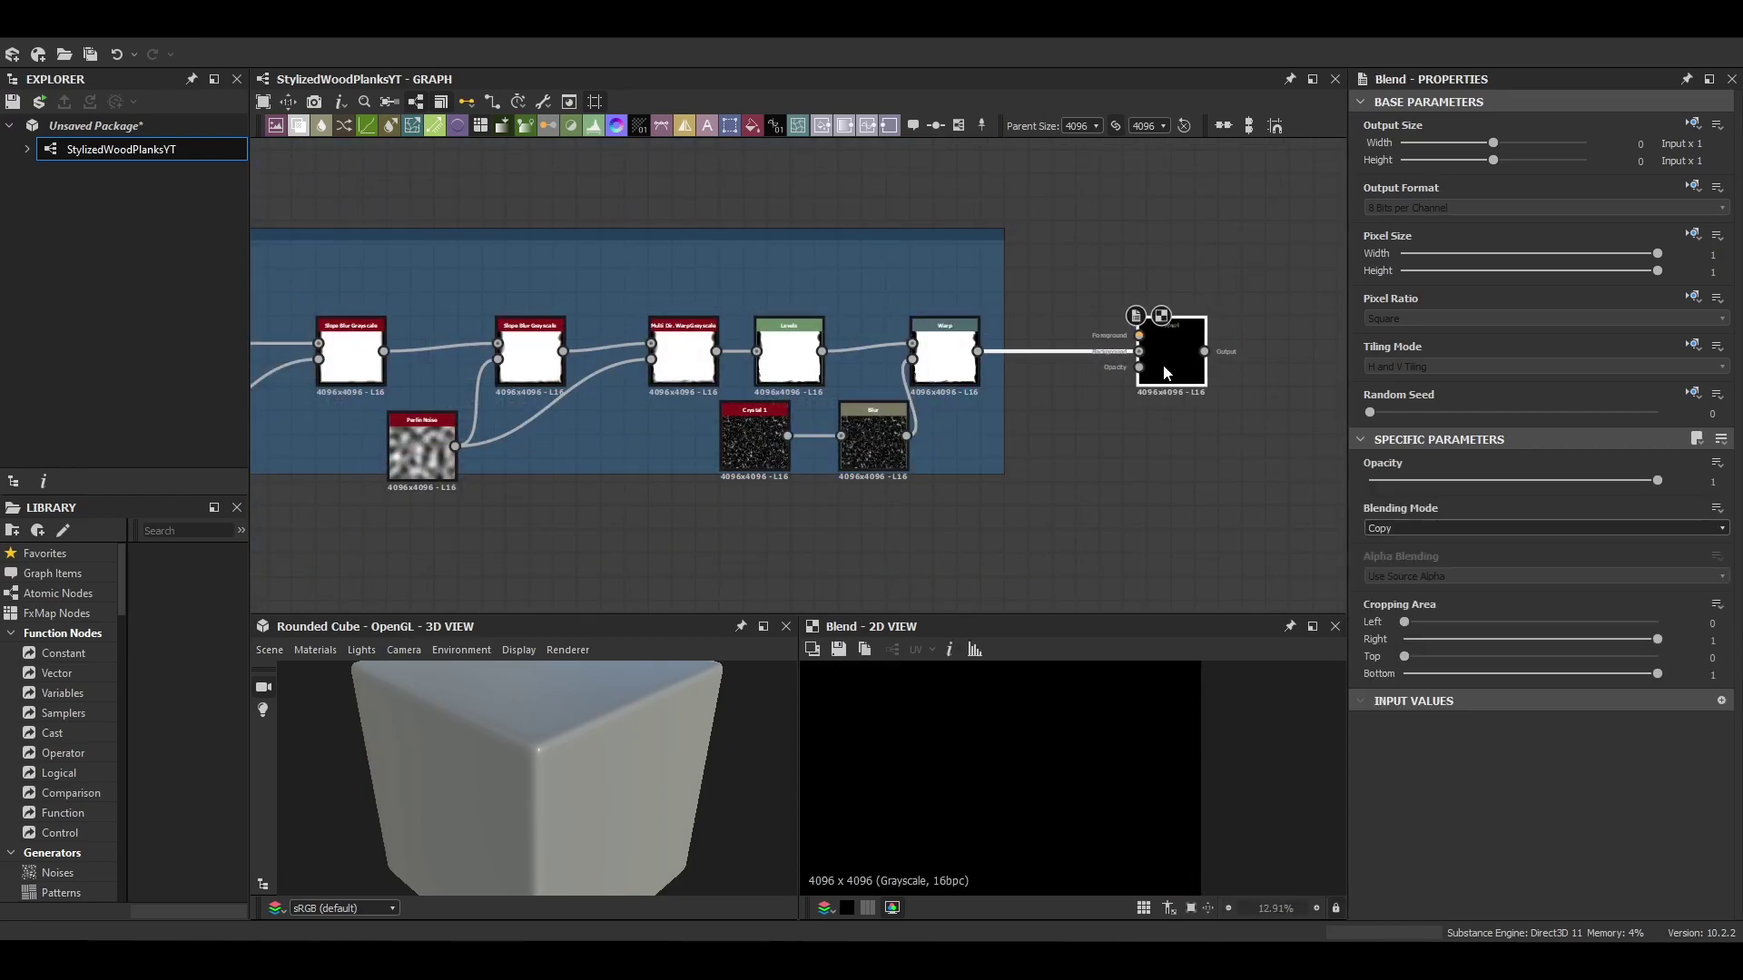
{"action": "right_click", "coordinate": [1166, 373]}
{"action": "left_click", "coordinate": [1207, 497]}
{"action": "middle_click_drag", "start_coordinate": [1243, 457], "coordinate": [1212, 536]}
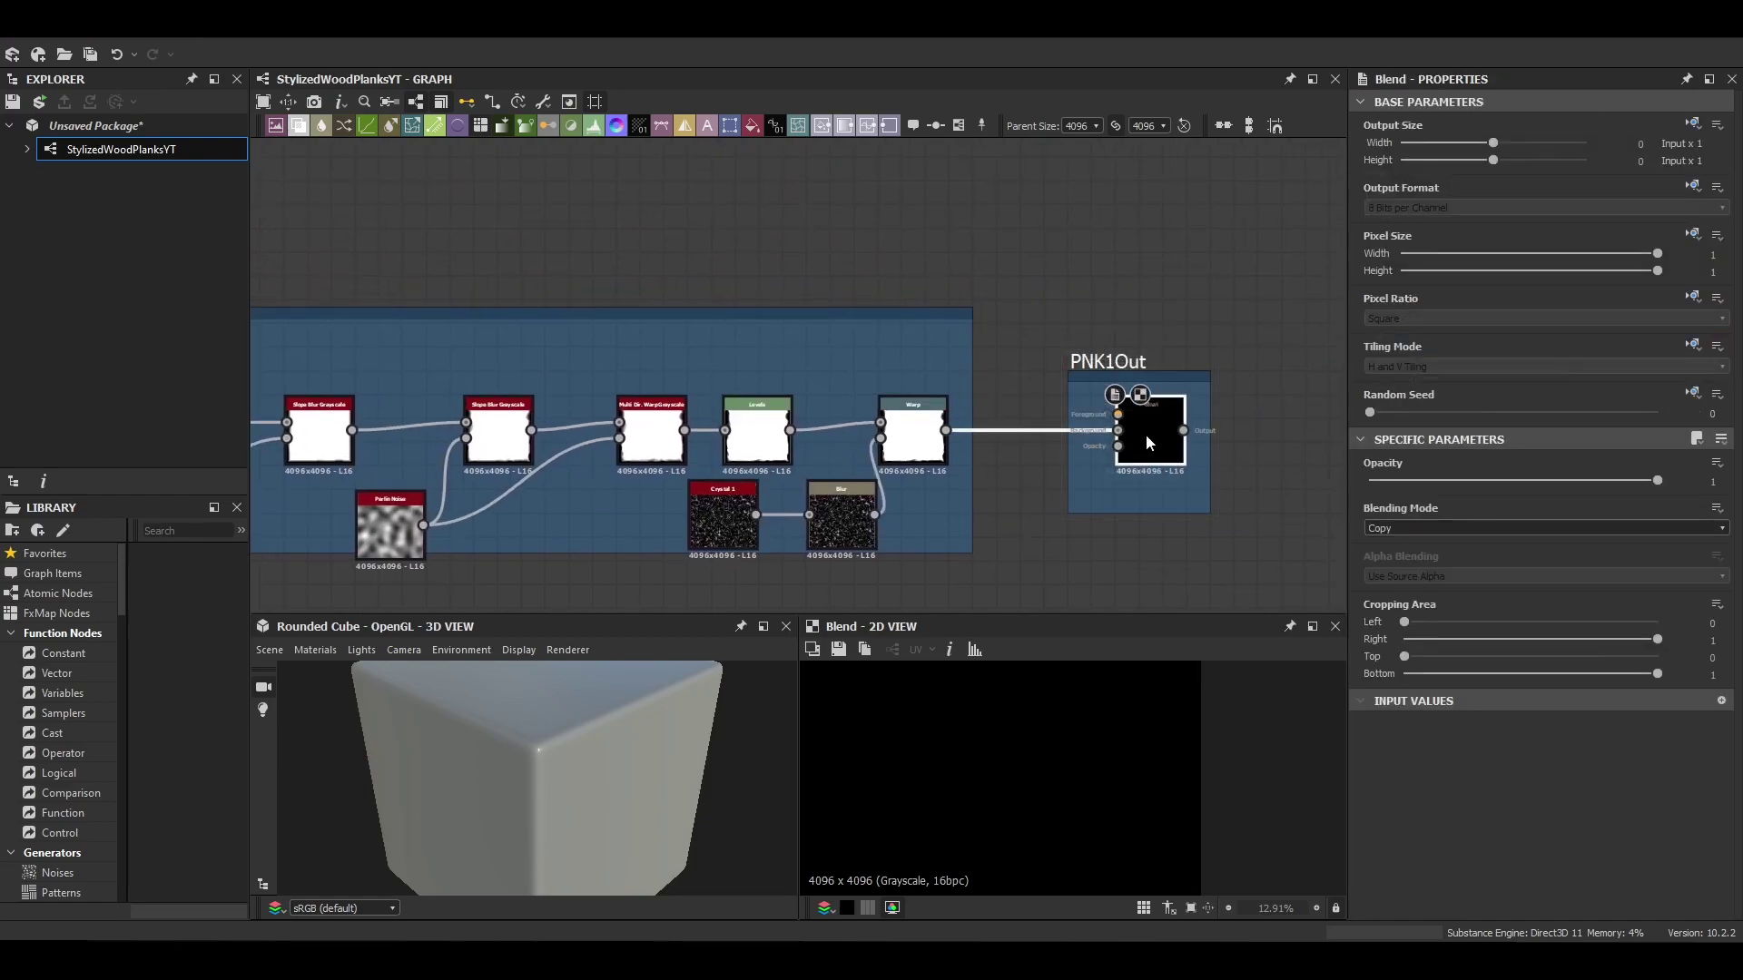
Step: Set the output Blend to Add (Linear Dodge), and tidy the frames with a red PNK1Out and a taller Plank1 enclosing its lower nodes
{"action": "left_click", "coordinate": [1407, 528]}
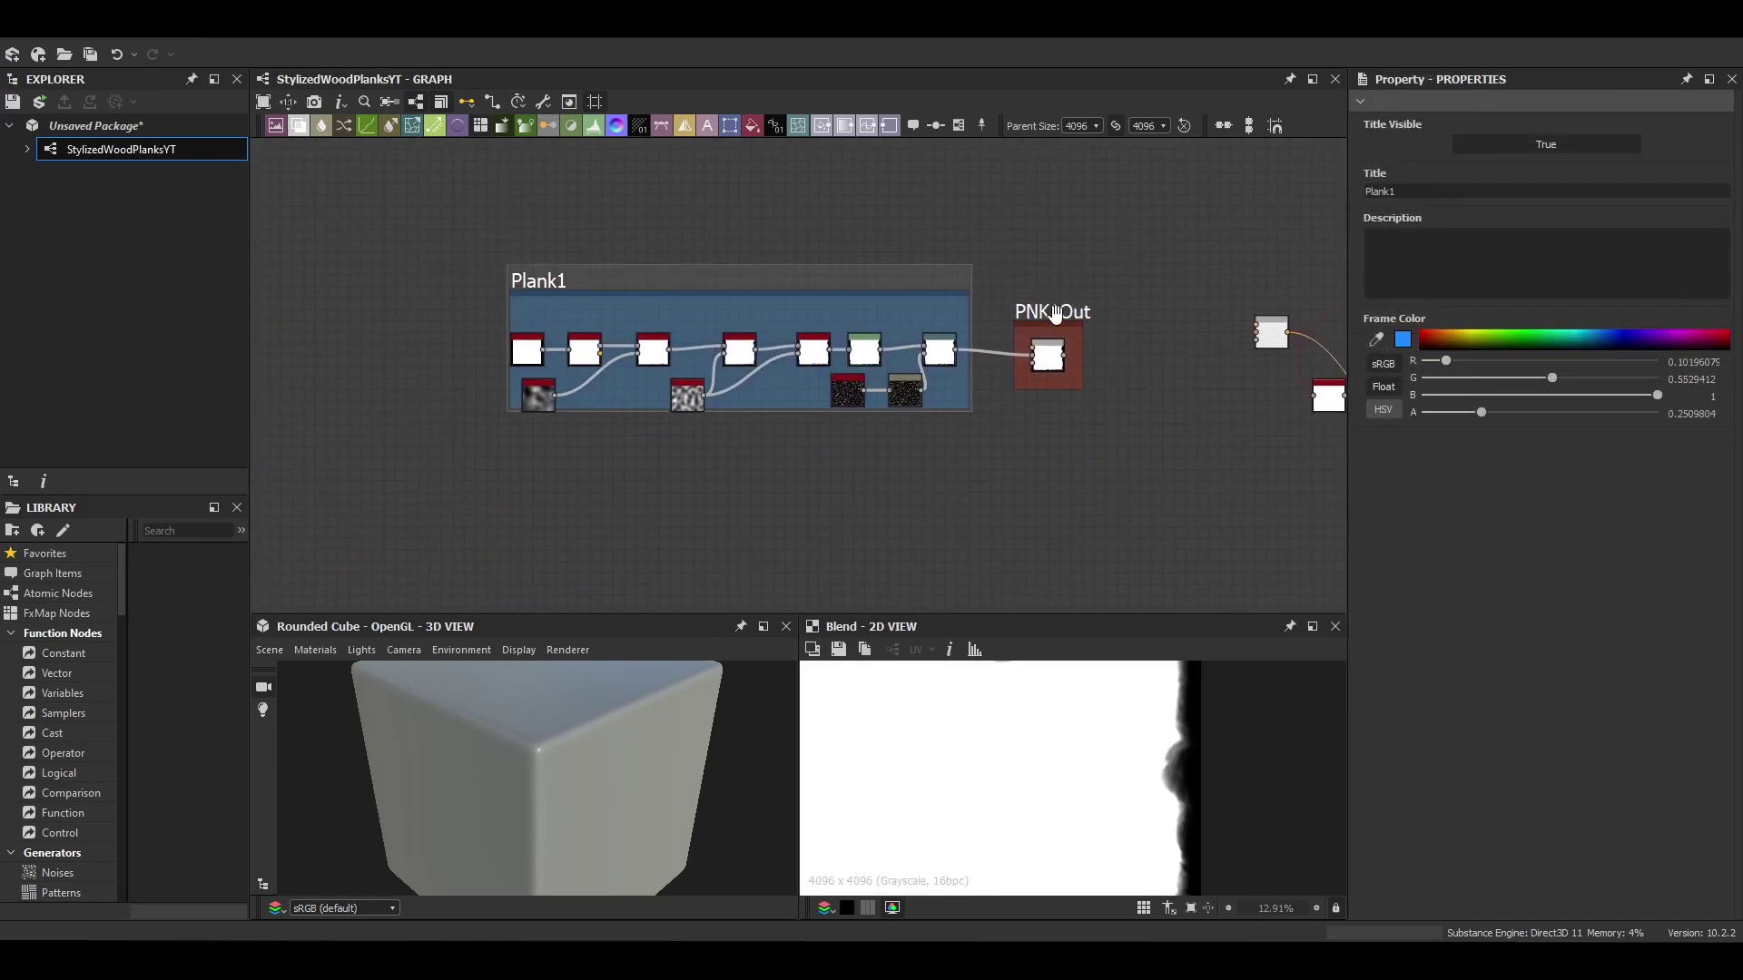
{"action": "left_click_drag", "start_coordinate": [962, 281], "coordinate": [653, 281]}
{"action": "key", "text": "ctrl+z"}
{"action": "left_click_drag", "start_coordinate": [782, 408], "coordinate": [786, 442]}
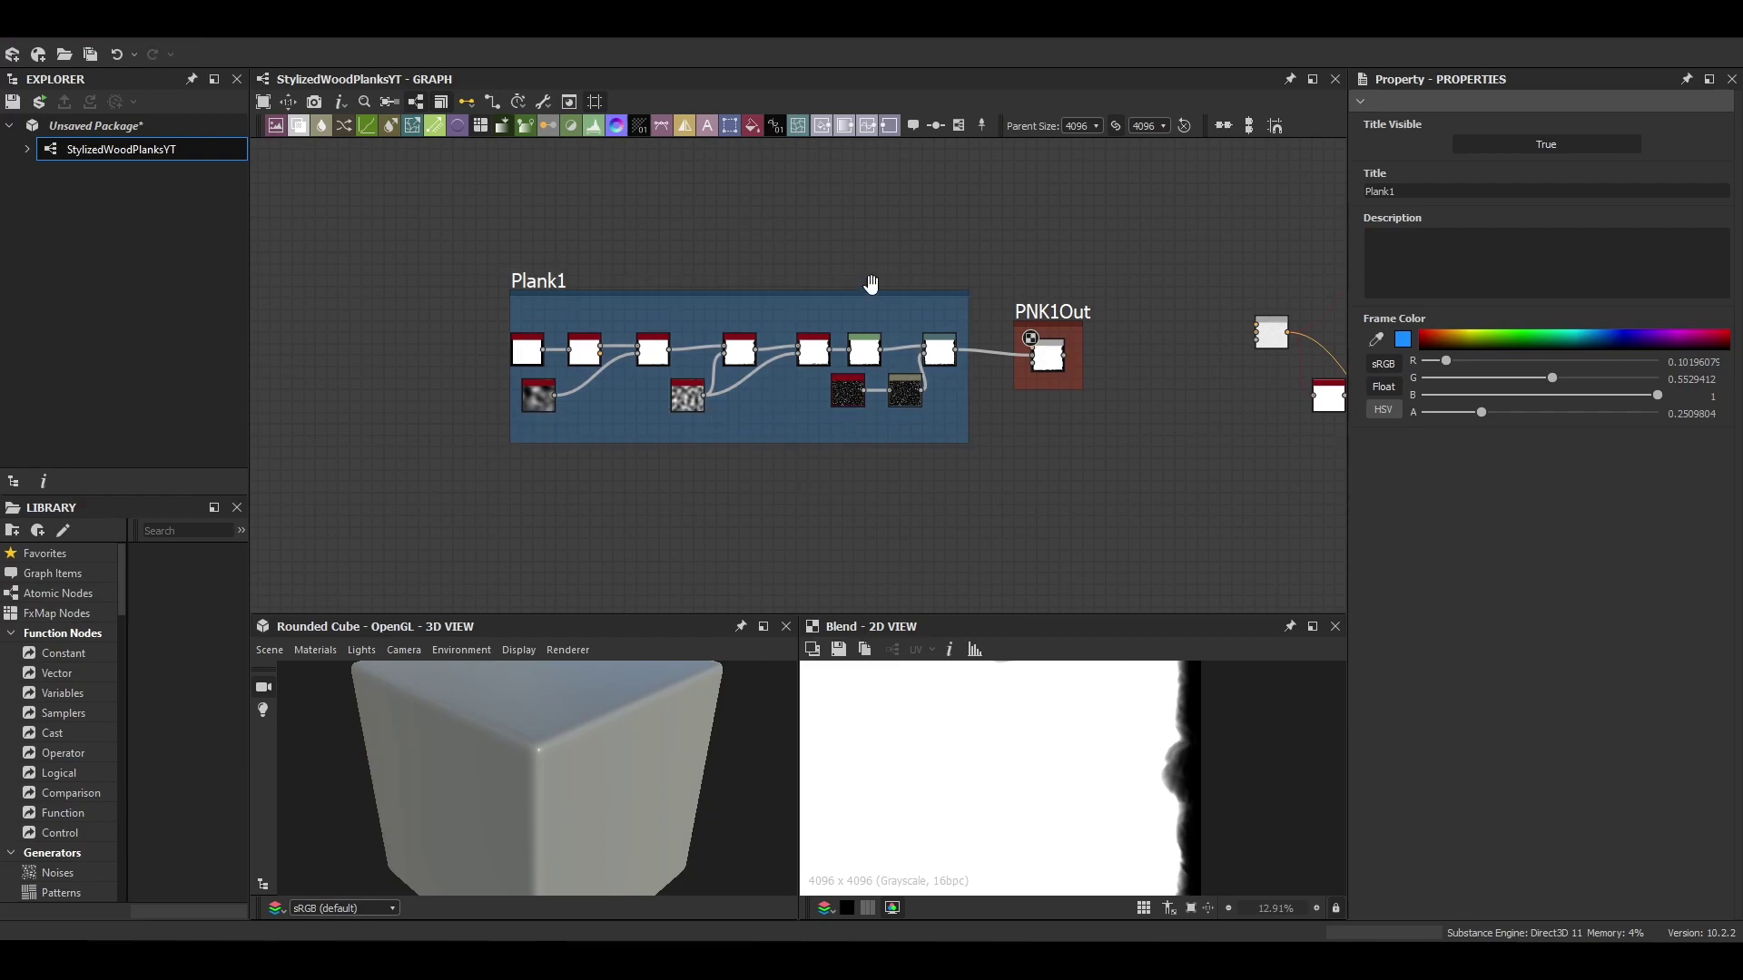
Step: Move the Plank1 frame farther from PNK1Out and paste a copy of both frames with their nodes below
{"action": "left_click_drag", "start_coordinate": [869, 284], "coordinate": [571, 282]}
{"action": "scroll", "coordinate": [840, 476], "scroll_direction": "down", "scroll_amount": 3}
{"action": "middle_click_drag", "start_coordinate": [844, 463], "coordinate": [934, 452]}
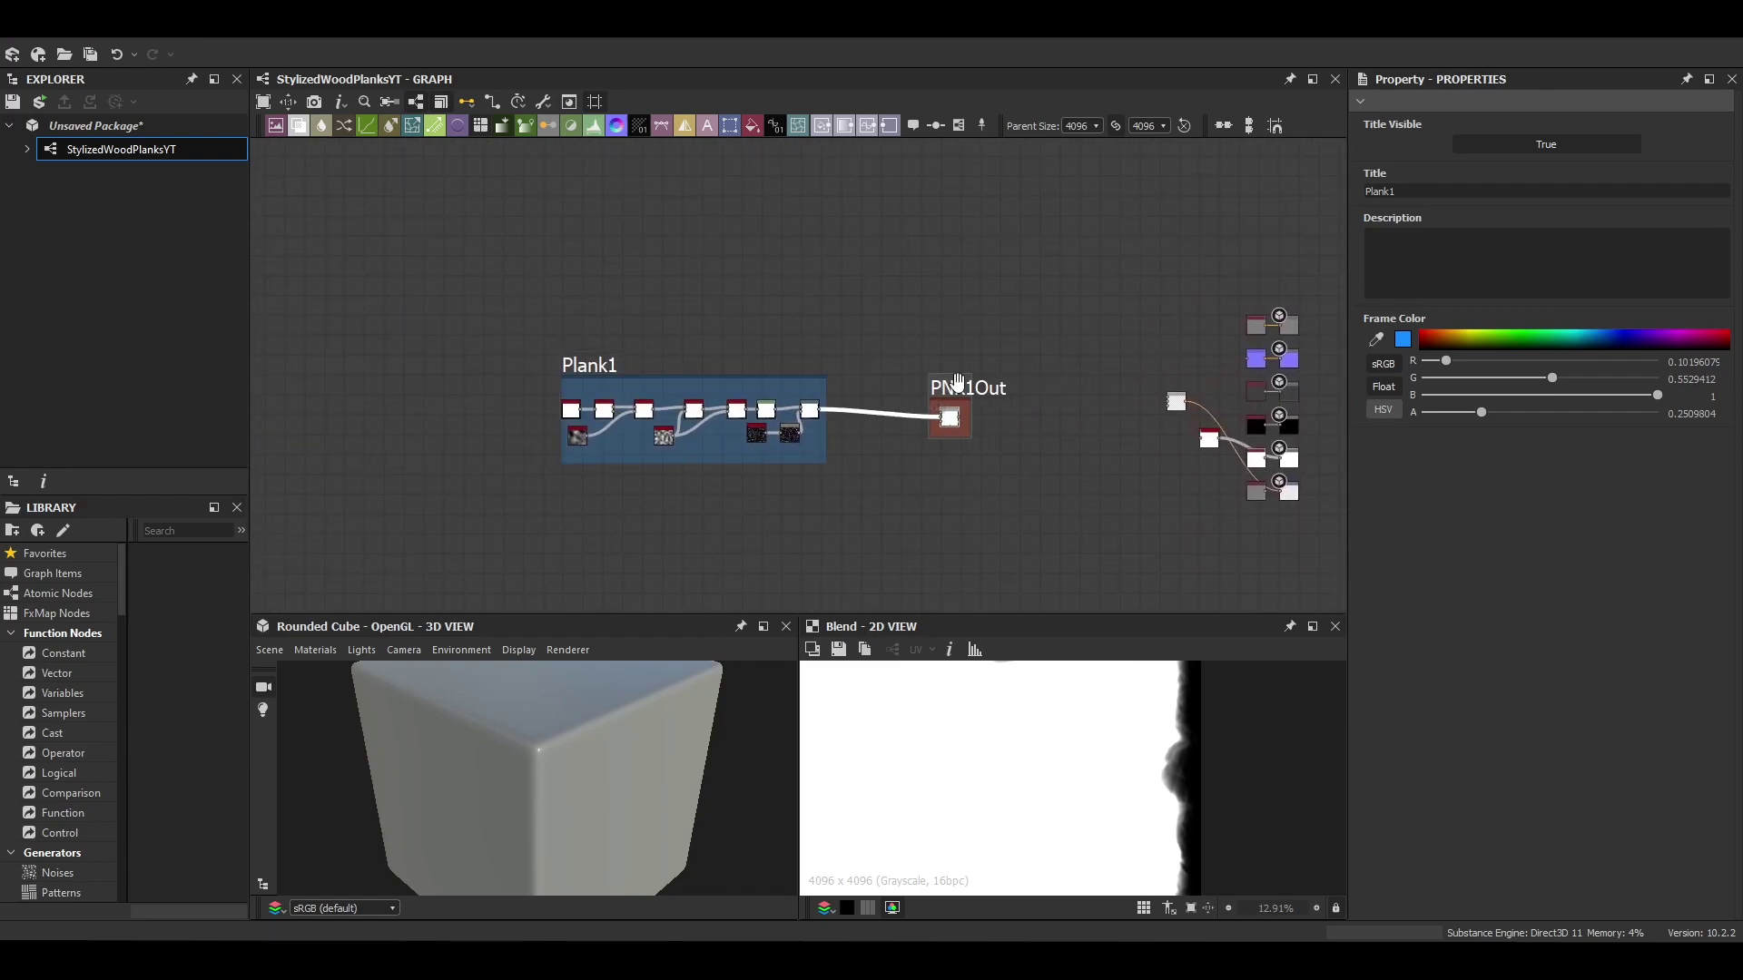
{"action": "middle_click_drag", "start_coordinate": [642, 424], "coordinate": [1017, 405]}
{"action": "scroll", "coordinate": [1017, 404], "scroll_direction": "up", "scroll_amount": 3}
{"action": "middle_click_drag", "start_coordinate": [1155, 314], "coordinate": [858, 299]}
{"action": "scroll", "coordinate": [859, 299], "scroll_direction": "down", "scroll_amount": 1}
{"action": "middle_click_drag", "start_coordinate": [830, 608], "coordinate": [775, 531]}
{"action": "key", "text": "ctrl+v"}
{"action": "left_click_drag", "start_coordinate": [821, 506], "coordinate": [922, 373]}
{"action": "left_click", "coordinate": [1132, 444]}
Step: Paste a second copy of the plank and output frames below the first copy
{"action": "middle_click_drag", "start_coordinate": [631, 606], "coordinate": [736, 318]}
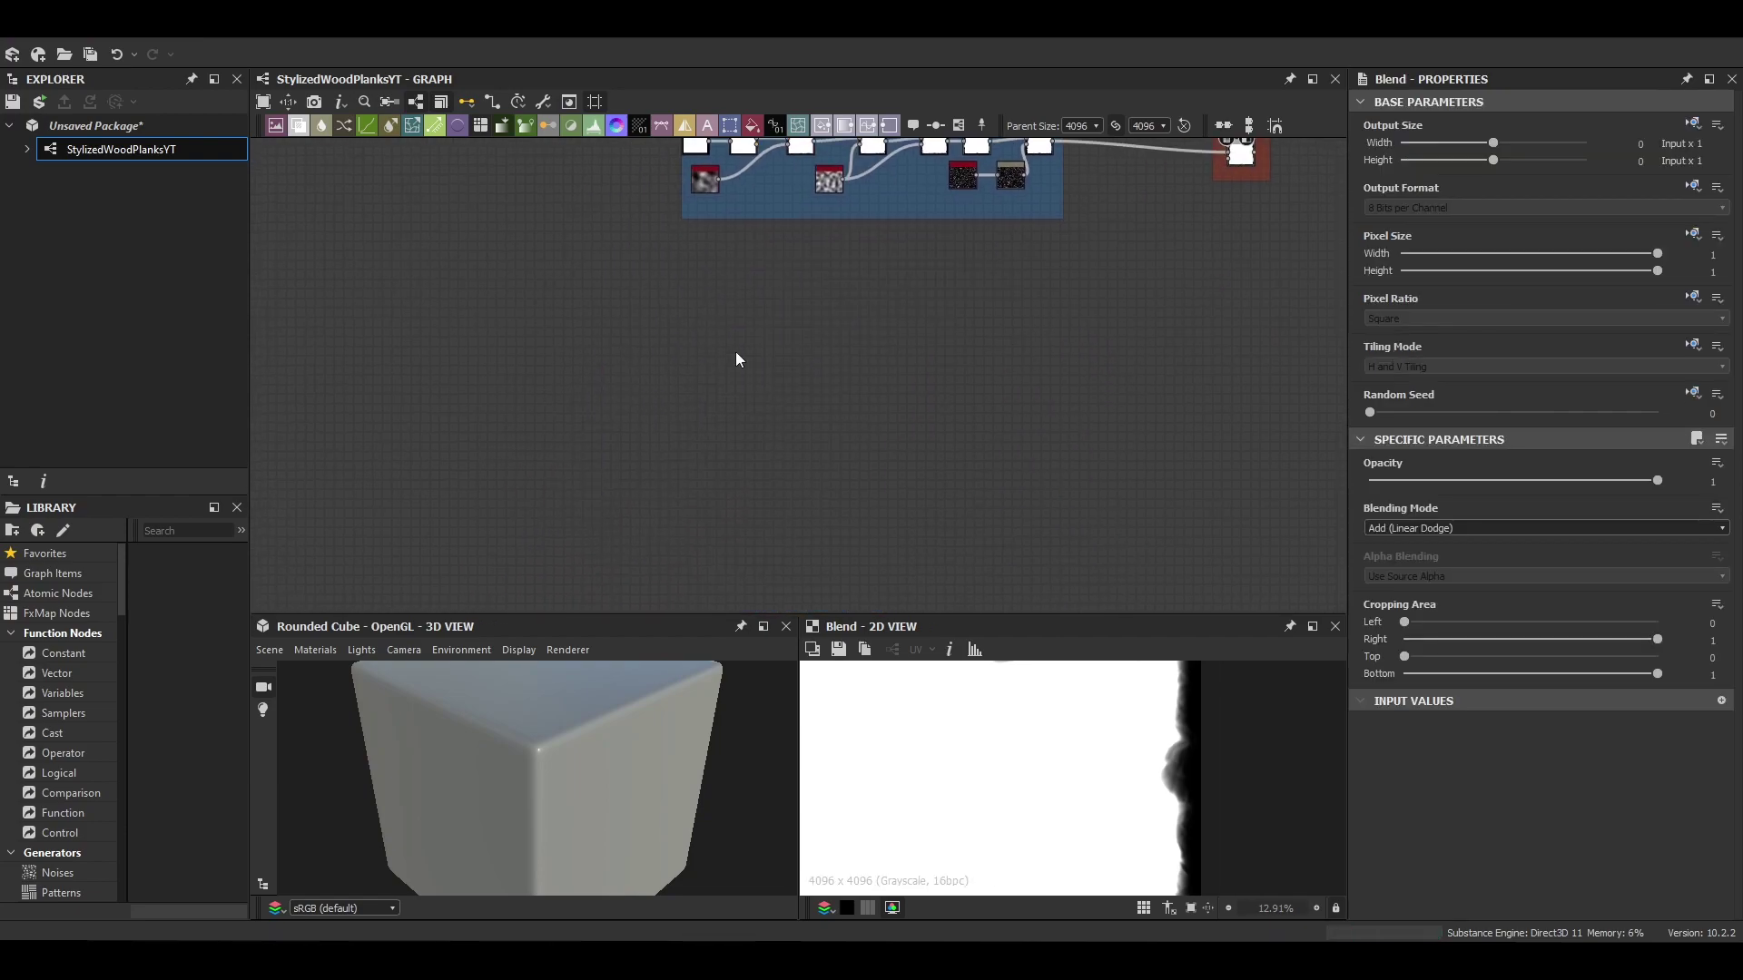
{"action": "key", "text": "ctrl+v"}
{"action": "left_click_drag", "start_coordinate": [797, 329], "coordinate": [937, 264]}
{"action": "double_click", "coordinate": [1240, 325]}
{"action": "middle_click_drag", "start_coordinate": [1009, 236], "coordinate": [899, 466]}
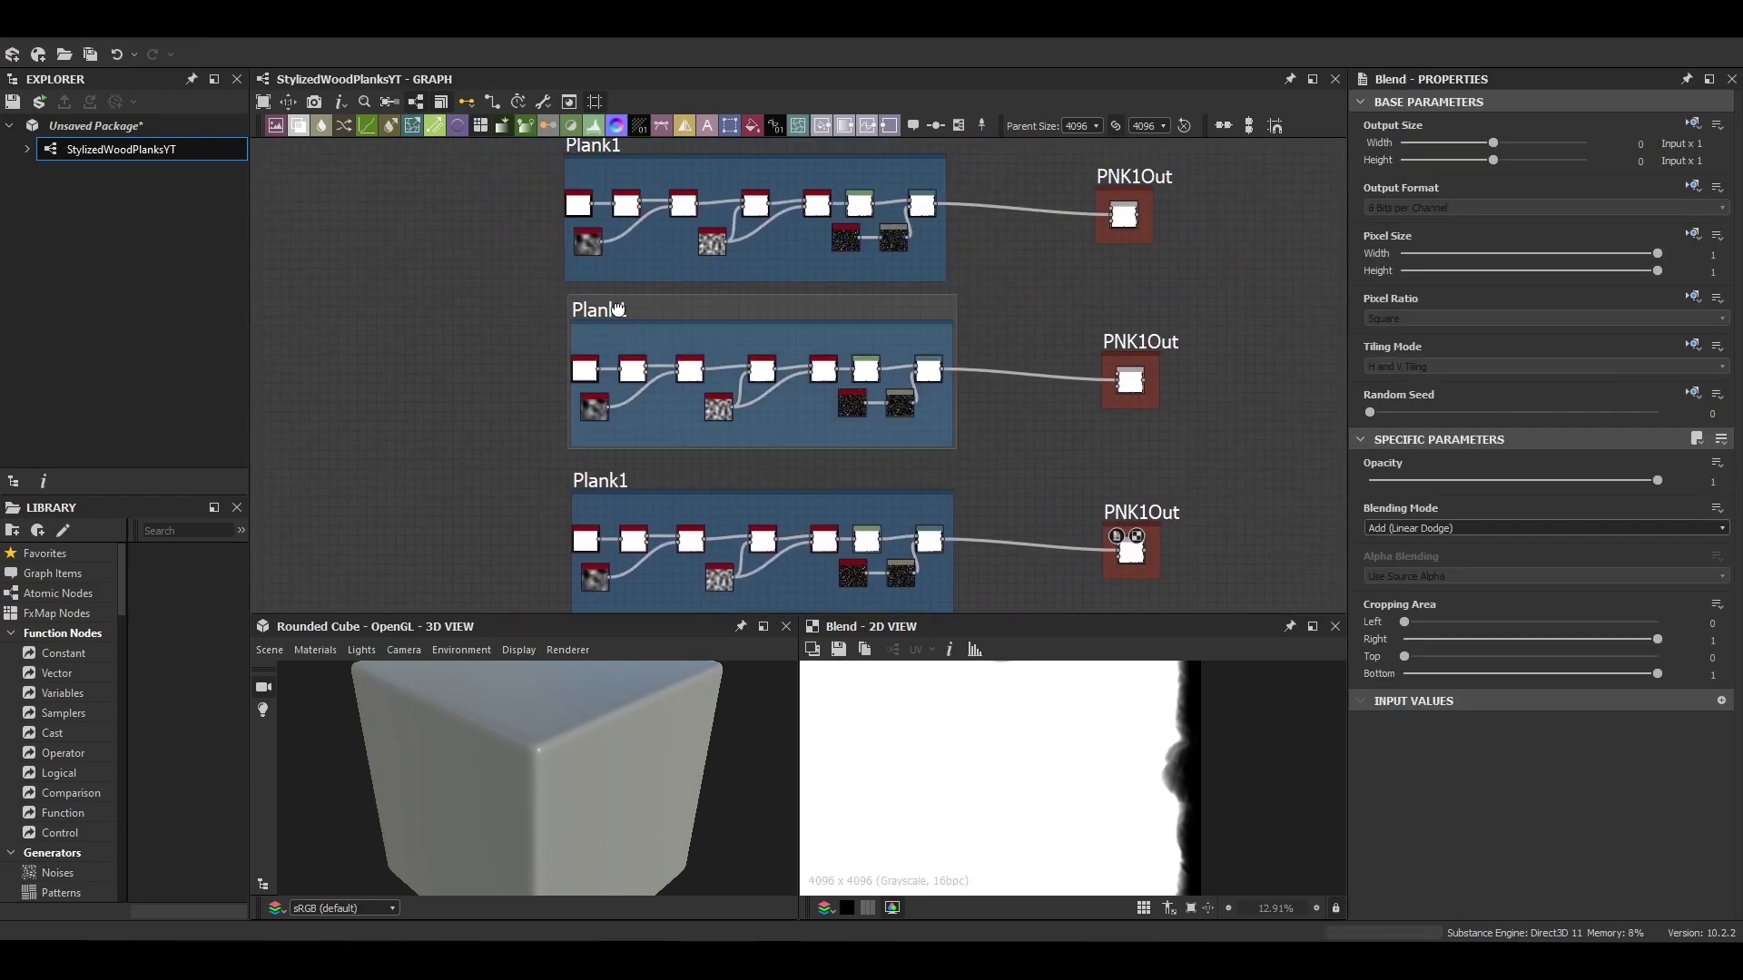
Step: Rename the copied frames Plank2, Plank3, PNK2Out and PNK3Out
{"action": "left_click", "coordinate": [617, 309]}
{"action": "left_click", "coordinate": [1423, 193]}
{"action": "key", "text": "Return"}
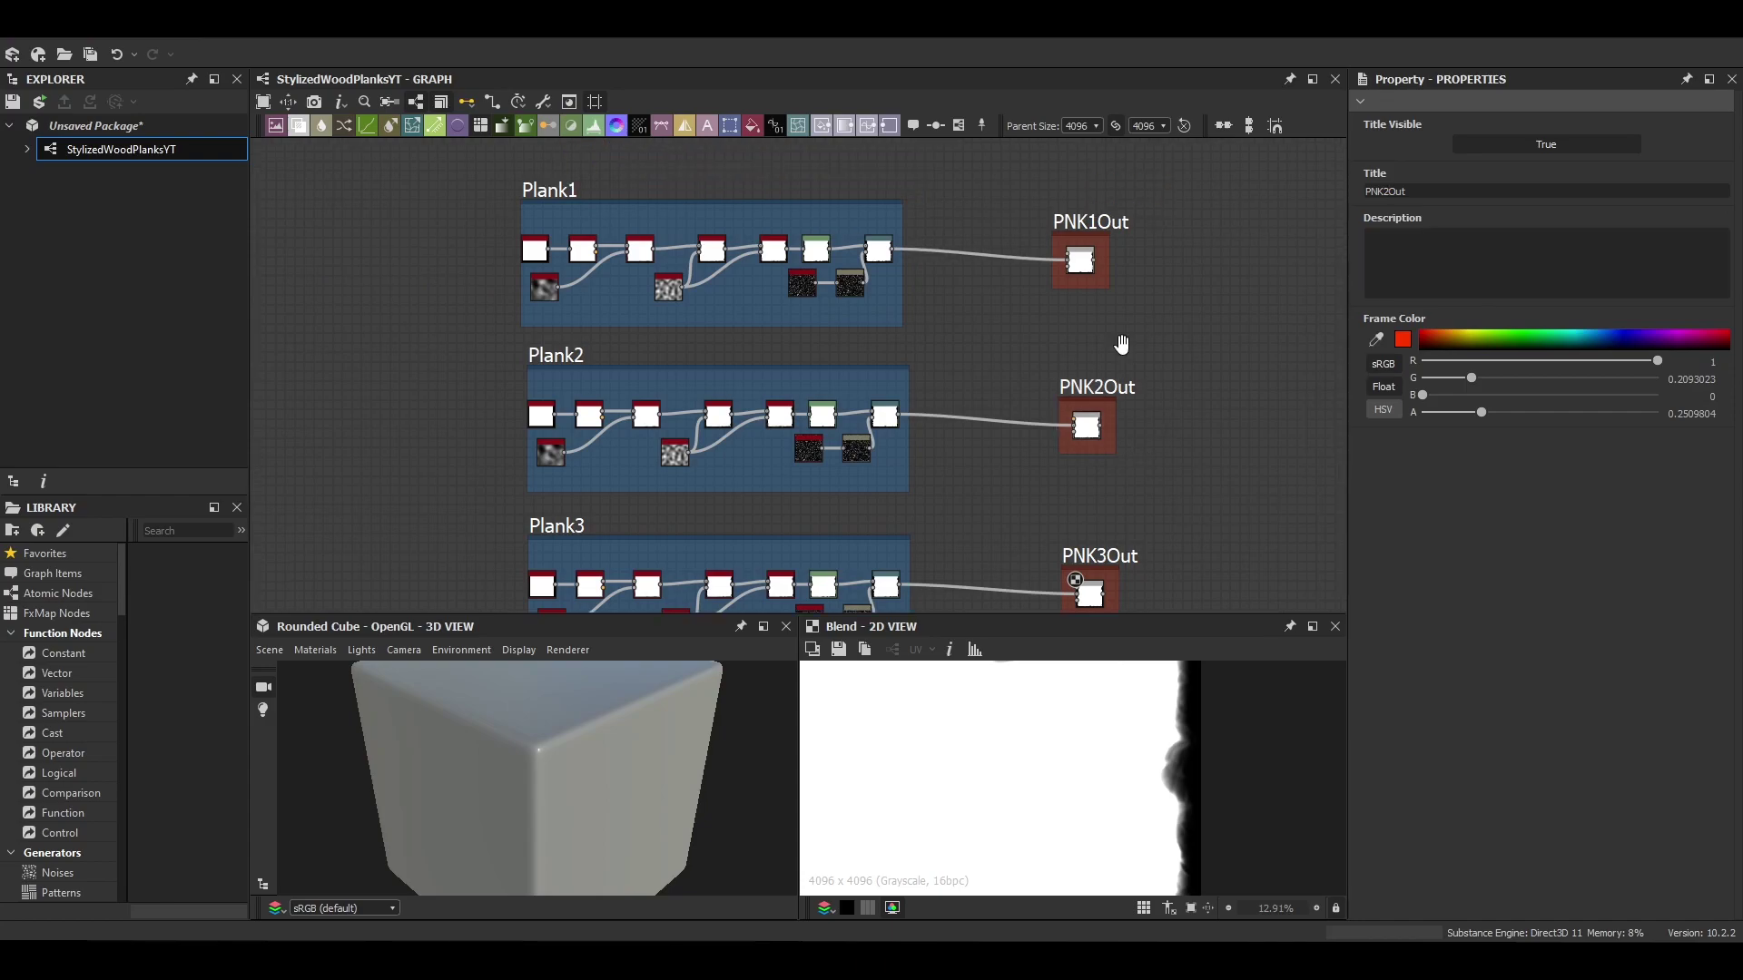
Step: Add a Tile Generator node between the plank output frames and the material's output nodes
{"action": "scroll", "coordinate": [1070, 299], "scroll_direction": "down", "scroll_amount": 2}
{"action": "middle_click_drag", "start_coordinate": [1070, 299], "coordinate": [1167, 357]}
{"action": "middle_click_drag", "start_coordinate": [864, 362], "coordinate": [1008, 319]}
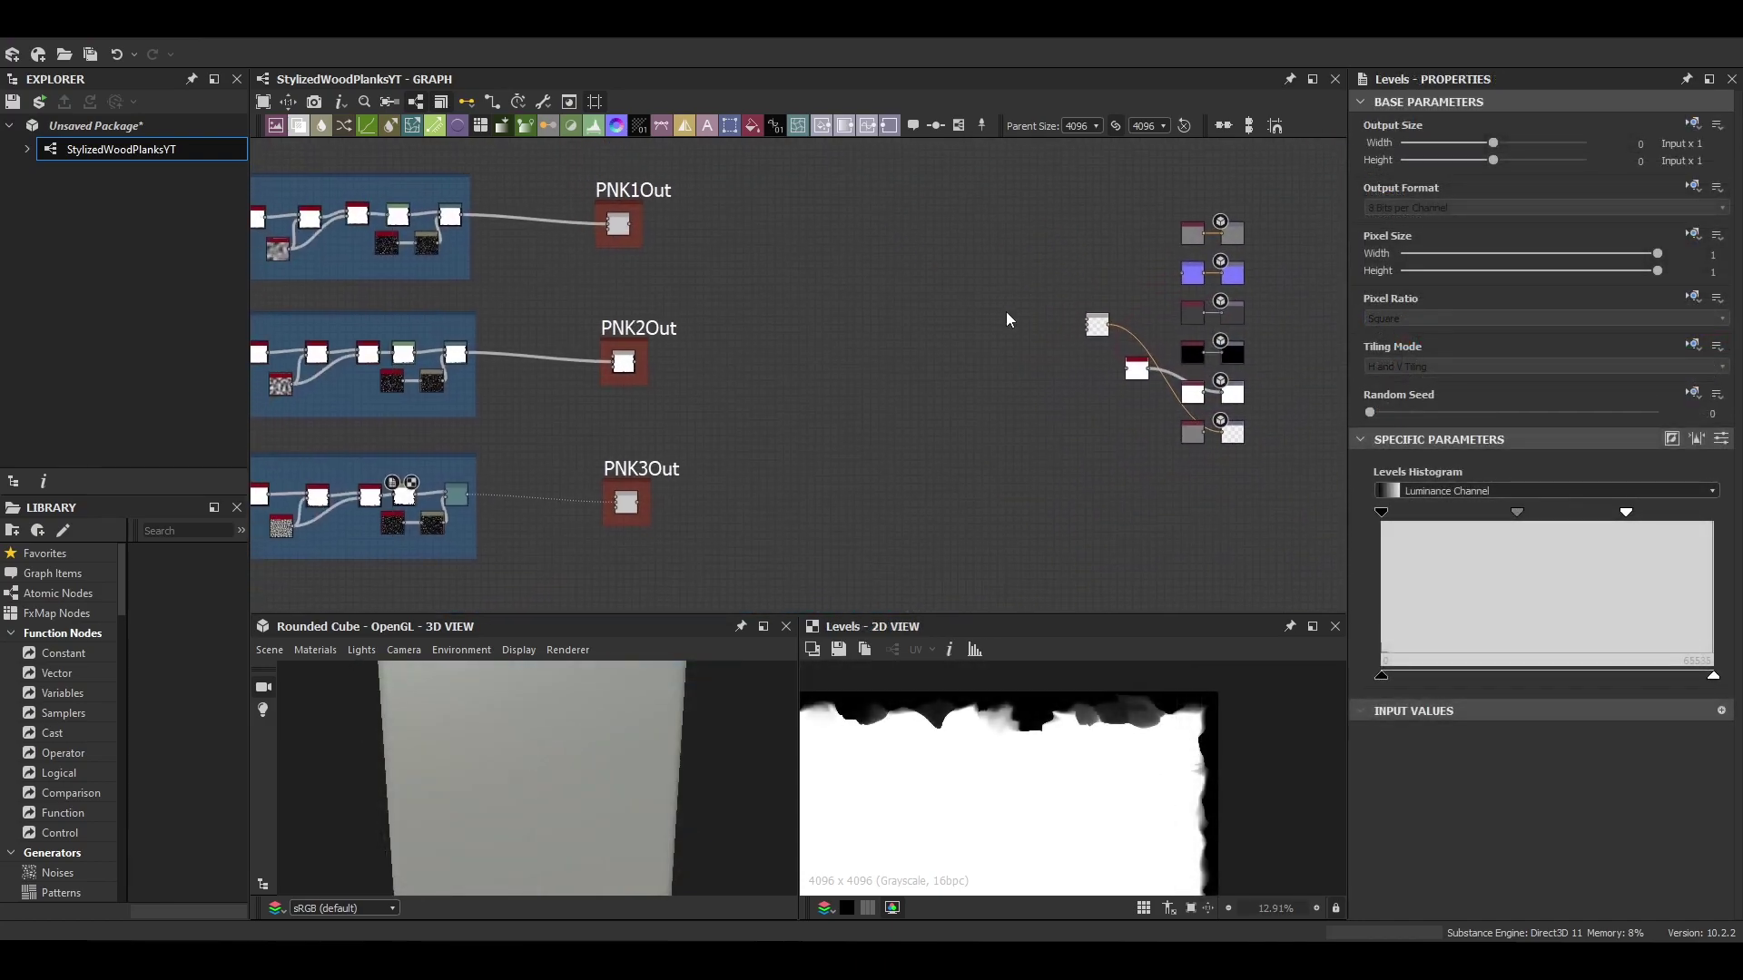
{"action": "scroll", "coordinate": [874, 239], "scroll_direction": "up", "scroll_amount": 3}
{"action": "key", "text": "space"}
{"action": "type", "text": "tile g"}
{"action": "key", "text": "Return"}
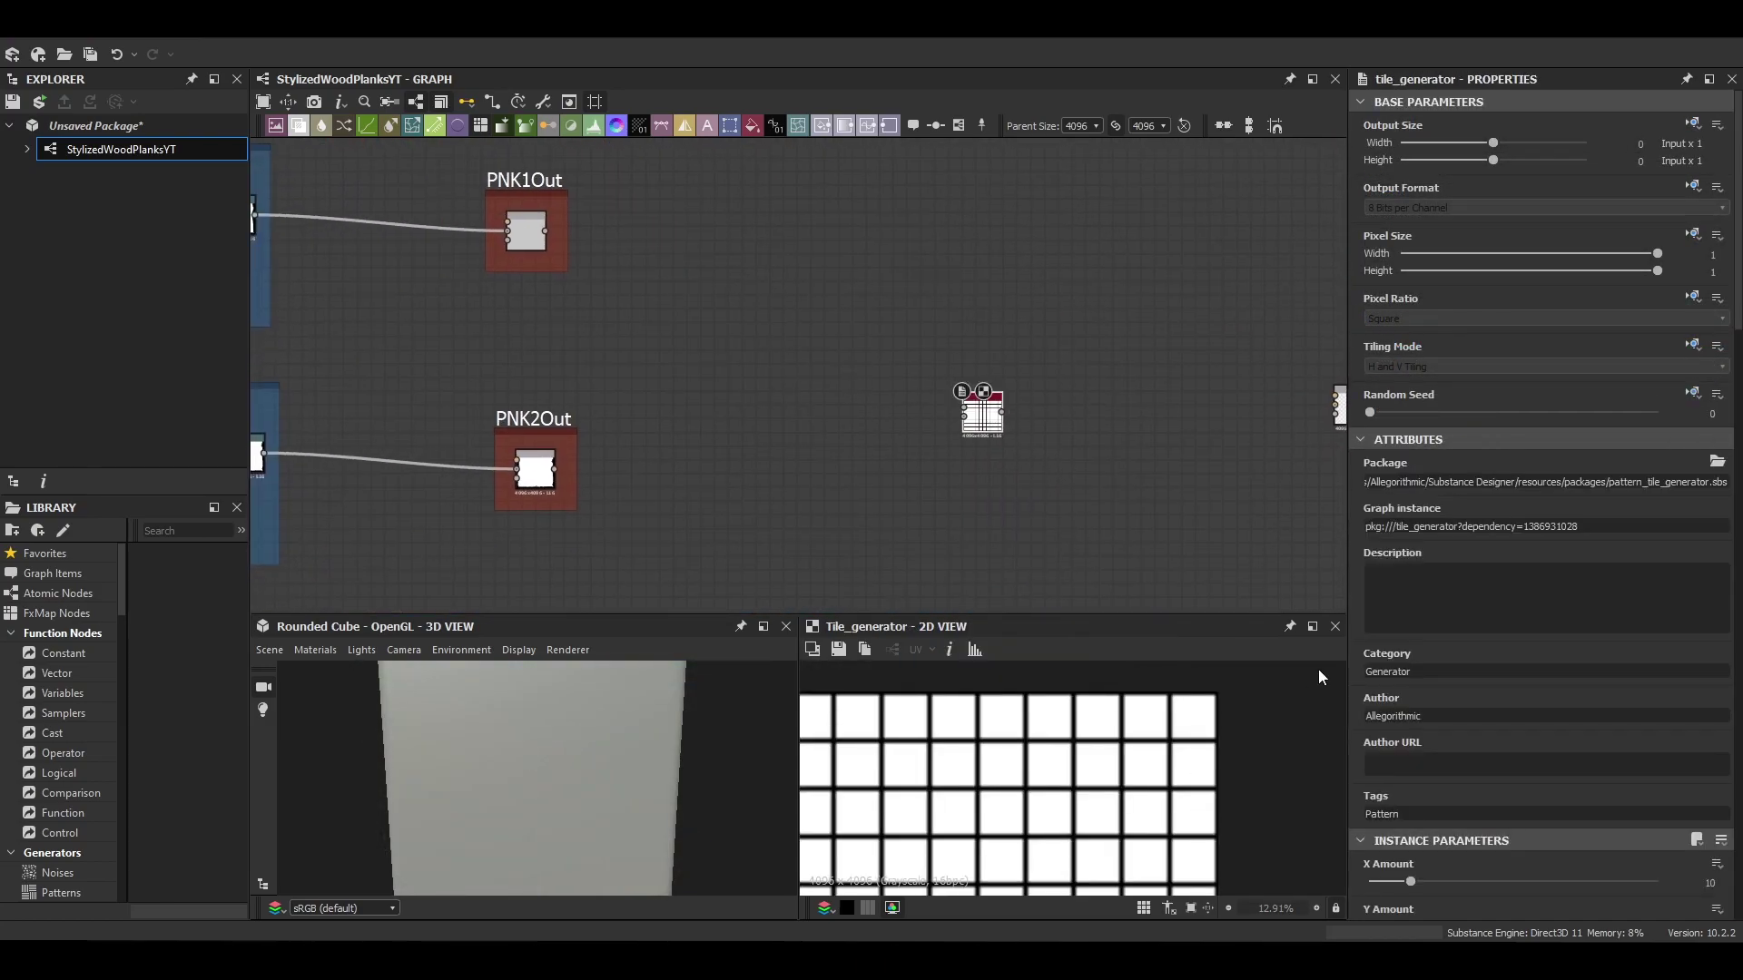
Step: Set the Tile Generator's X Amount to 8 and Y Amount to 2, using an Image Input pattern with 3 pattern inputs
{"action": "scroll", "coordinate": [1578, 667], "scroll_direction": "down", "scroll_amount": 3}
{"action": "left_click_drag", "start_coordinate": [1409, 663], "coordinate": [1374, 709]}
{"action": "scroll", "coordinate": [1398, 753], "scroll_direction": "down", "scroll_amount": 1}
{"action": "left_click", "coordinate": [1416, 775]}
{"action": "left_click", "coordinate": [1409, 791]}
{"action": "scroll", "coordinate": [1406, 776], "scroll_direction": "down", "scroll_amount": 1}
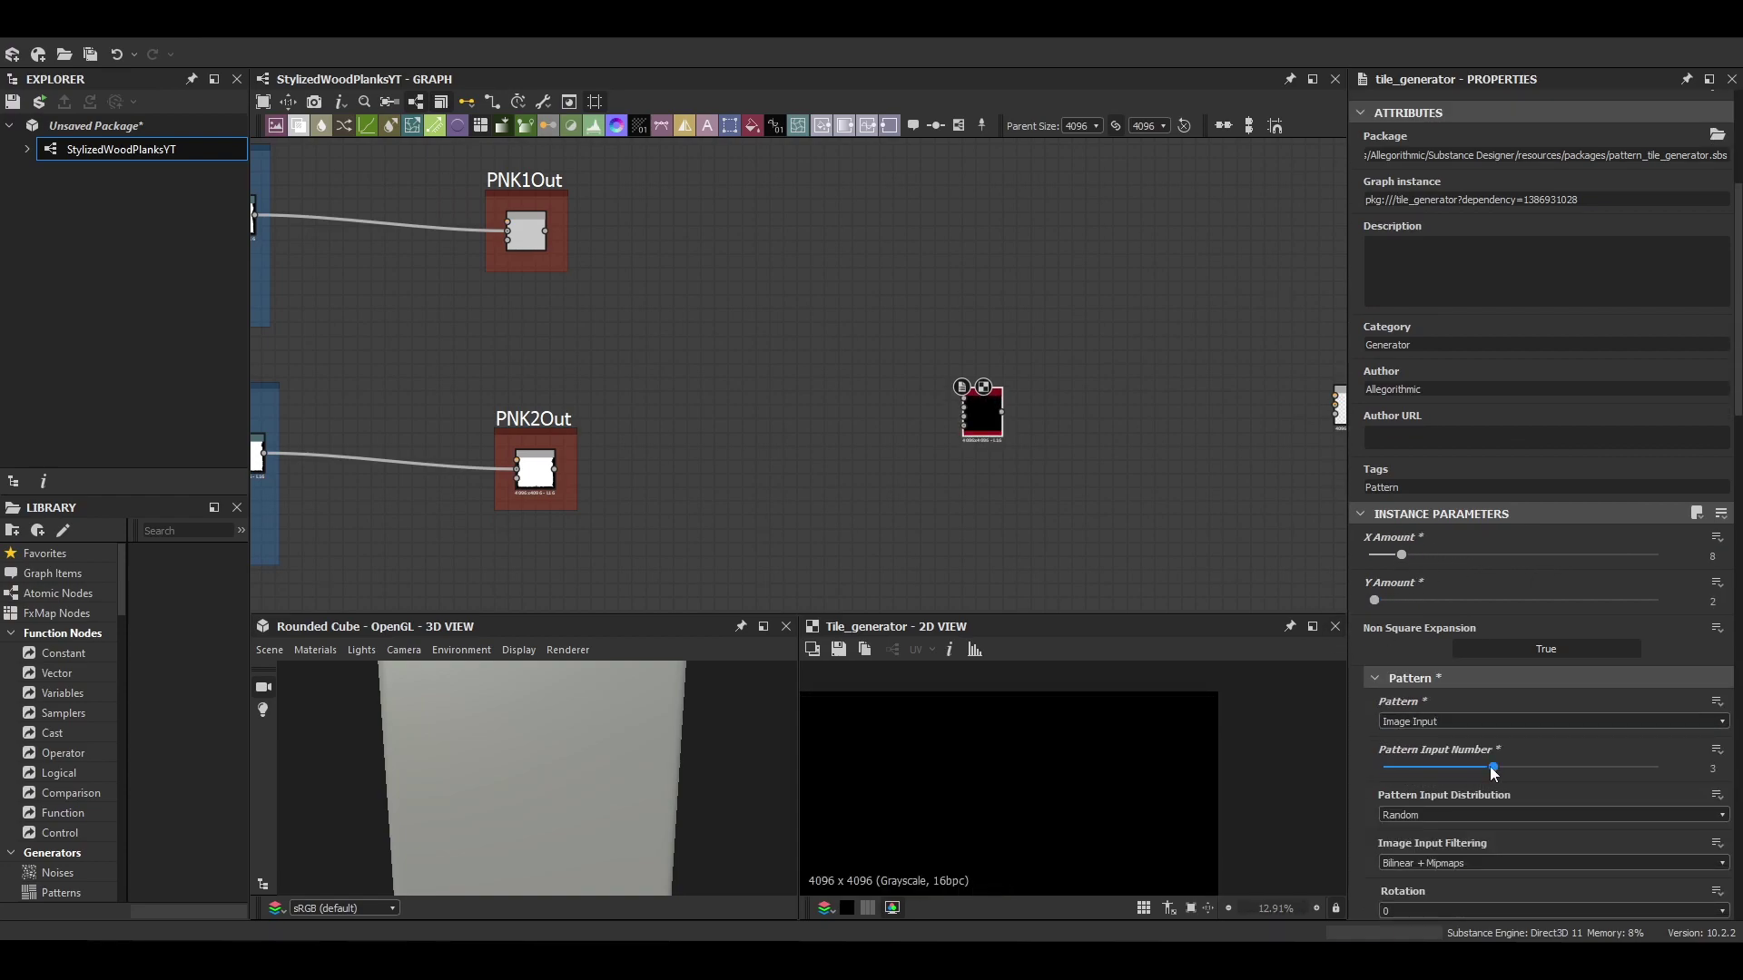
Step: Connect the PNK1Out, PNK2Out and PNK3Out Blend nodes to the Tile Generator's three pattern inputs
{"action": "middle_click_drag", "start_coordinate": [551, 241], "coordinate": [595, 230]}
{"action": "left_click_drag", "start_coordinate": [598, 459], "coordinate": [1006, 397]}
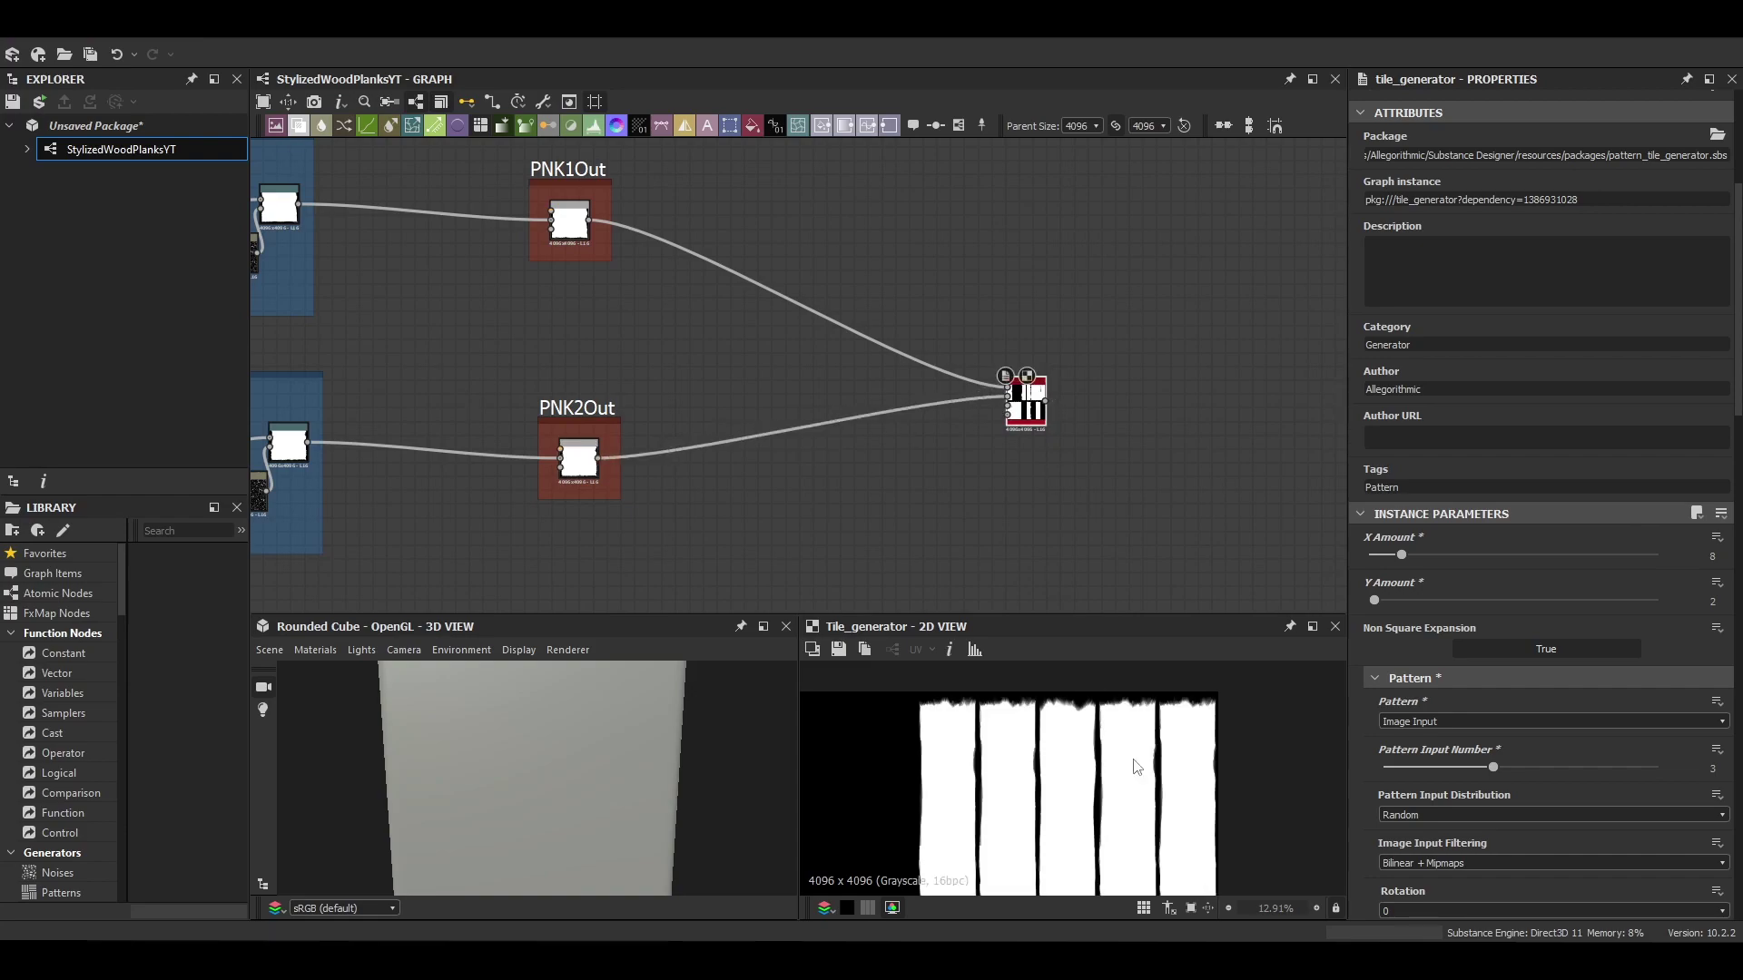
{"action": "scroll", "coordinate": [1134, 785], "scroll_direction": "down", "scroll_amount": 2}
{"action": "scroll", "coordinate": [684, 327], "scroll_direction": "down", "scroll_amount": 1}
{"action": "middle_click_drag", "start_coordinate": [684, 327], "coordinate": [676, 254]}
{"action": "left_click_drag", "start_coordinate": [616, 568], "coordinate": [951, 315]}
{"action": "scroll", "coordinate": [959, 320], "scroll_direction": "up", "scroll_amount": 1}
{"action": "key", "text": "ctrl+z"}
{"action": "scroll", "coordinate": [953, 325], "scroll_direction": "up", "scroll_amount": 2}
{"action": "middle_click_drag", "start_coordinate": [892, 348], "coordinate": [850, 232]}
{"action": "scroll", "coordinate": [838, 374], "scroll_direction": "down", "scroll_amount": 1}
{"action": "left_click_drag", "start_coordinate": [429, 543], "coordinate": [502, 438]}
Step: Feed the Tile Generator's output into the Blend node that drives the material outputs
{"action": "double_click", "coordinate": [933, 199]}
{"action": "middle_click_drag", "start_coordinate": [994, 181], "coordinate": [588, 403]}
{"action": "scroll", "coordinate": [588, 403], "scroll_direction": "down", "scroll_amount": 1}
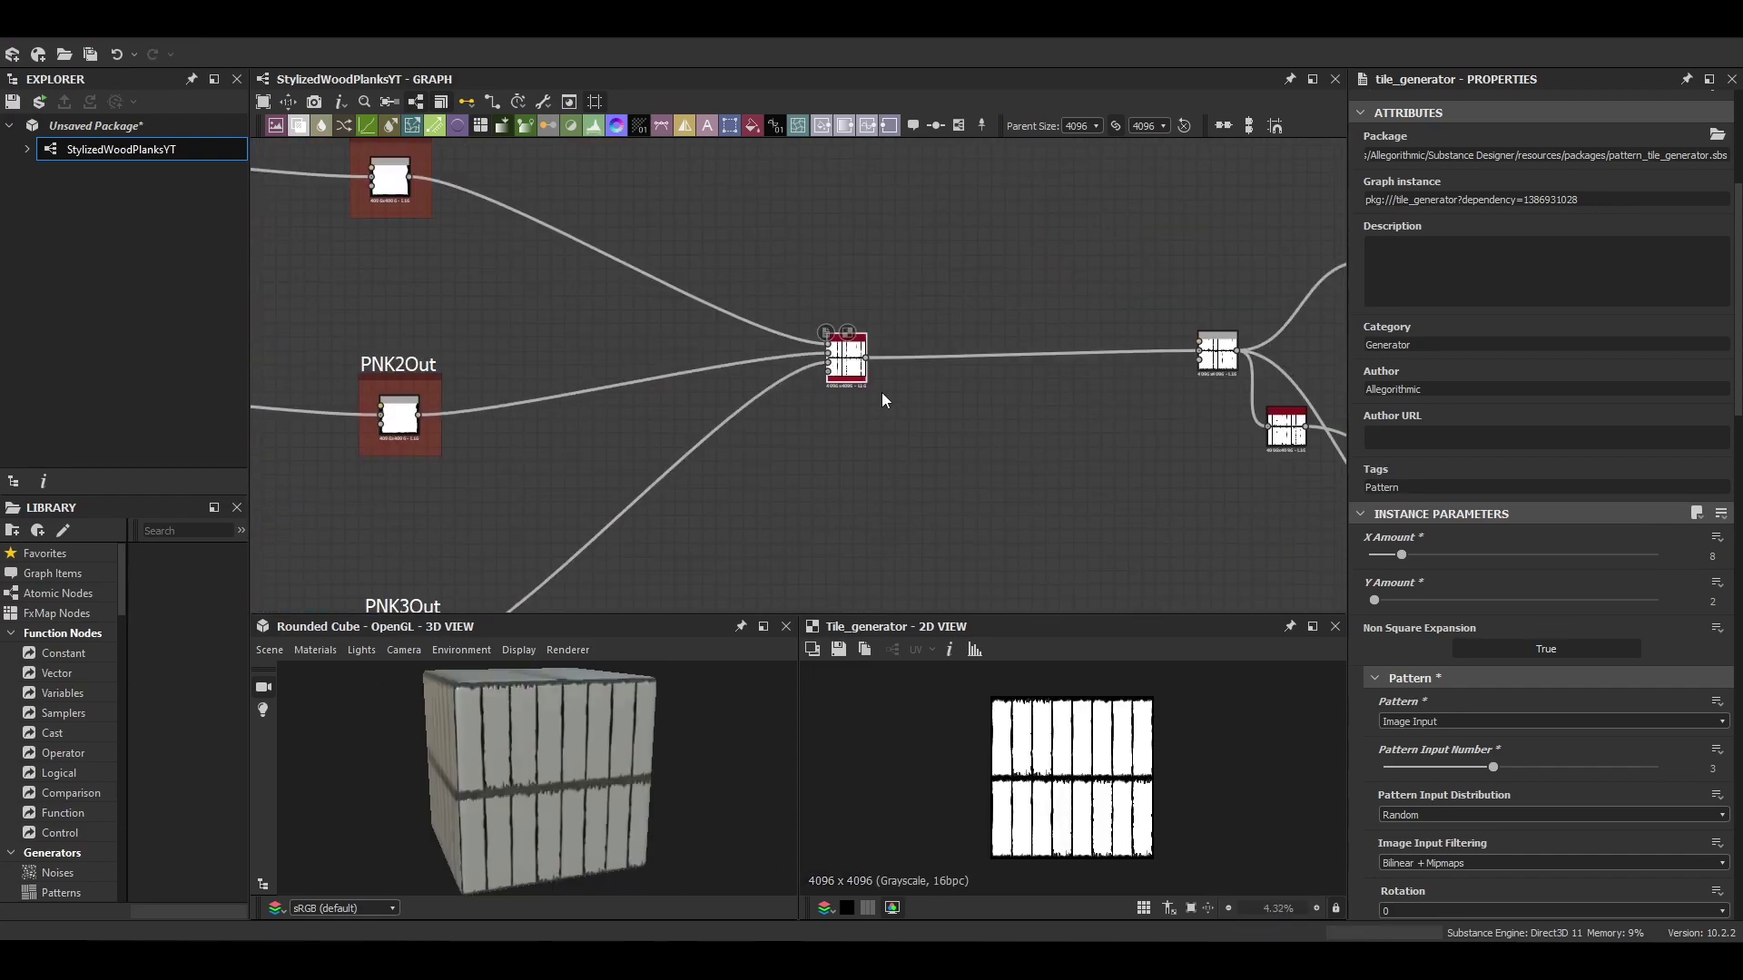
{"action": "scroll", "coordinate": [674, 520], "scroll_direction": "down", "scroll_amount": 1}
Step: Set the Tile Generator's Interstice X to 0.08 and Interstice Y to 0.05
{"action": "scroll", "coordinate": [674, 520], "scroll_direction": "up", "scroll_amount": 3}
{"action": "scroll", "coordinate": [1661, 603], "scroll_direction": "down", "scroll_amount": 5}
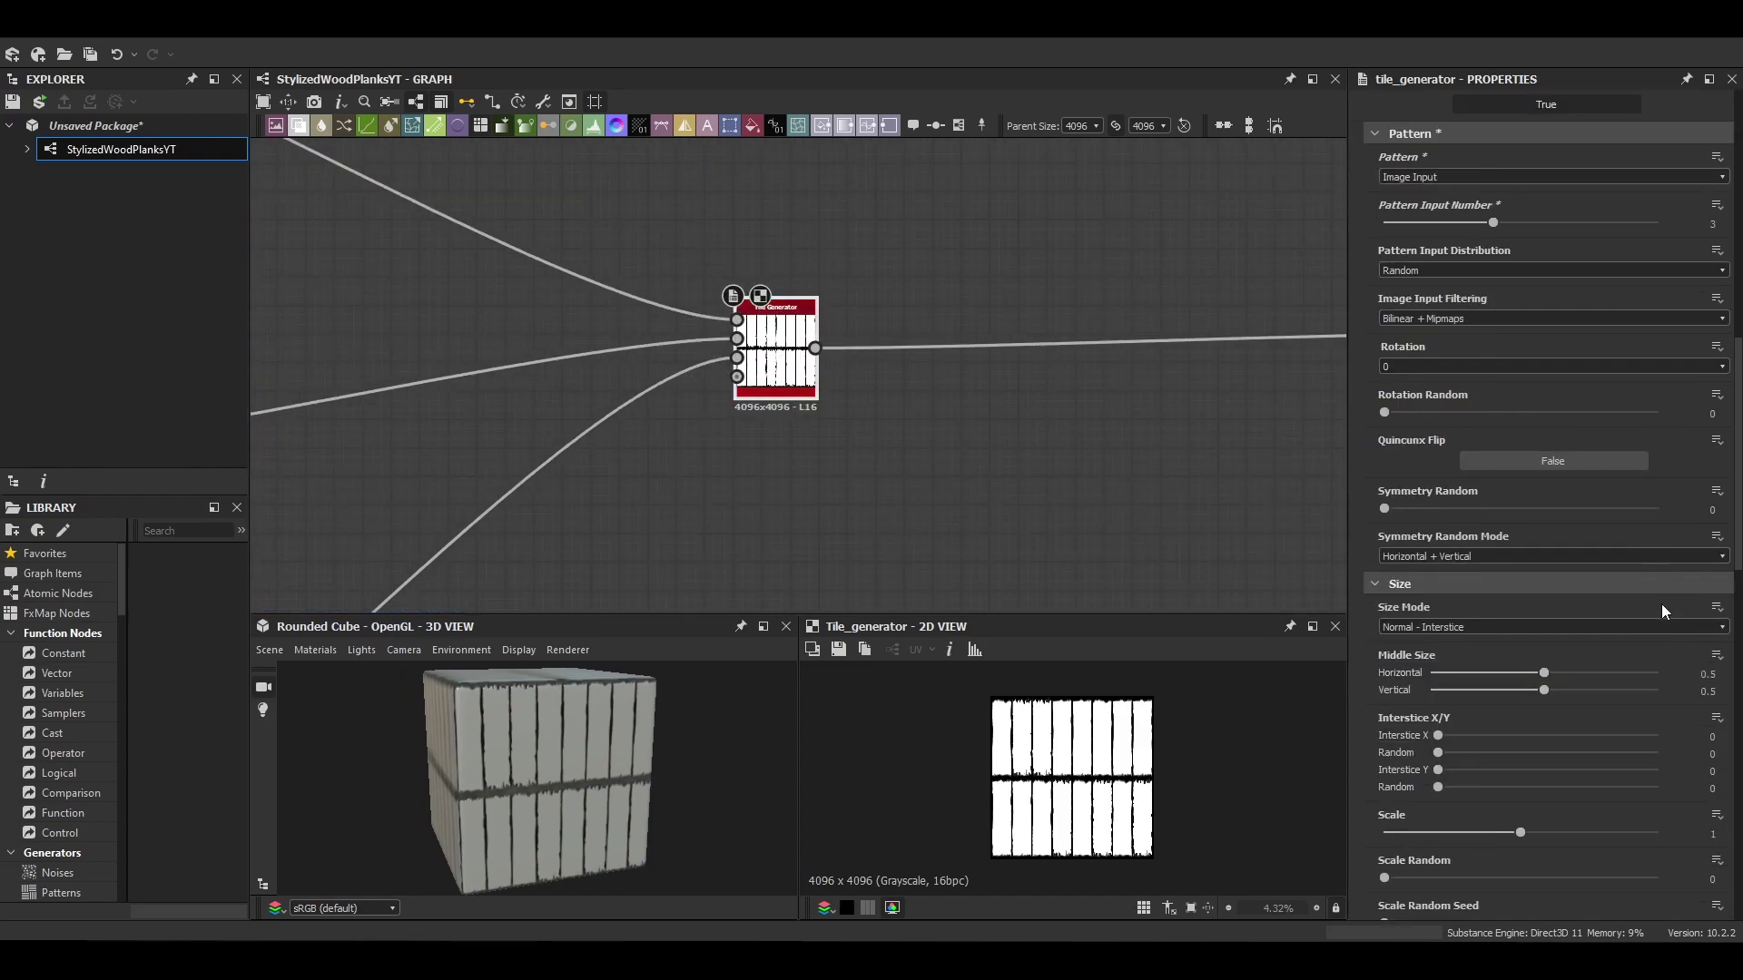
{"action": "scroll", "coordinate": [1661, 604], "scroll_direction": "down", "scroll_amount": 3}
{"action": "left_click_drag", "start_coordinate": [1437, 572], "coordinate": [1455, 572]}
{"action": "scroll", "coordinate": [1044, 801], "scroll_direction": "up", "scroll_amount": 7}
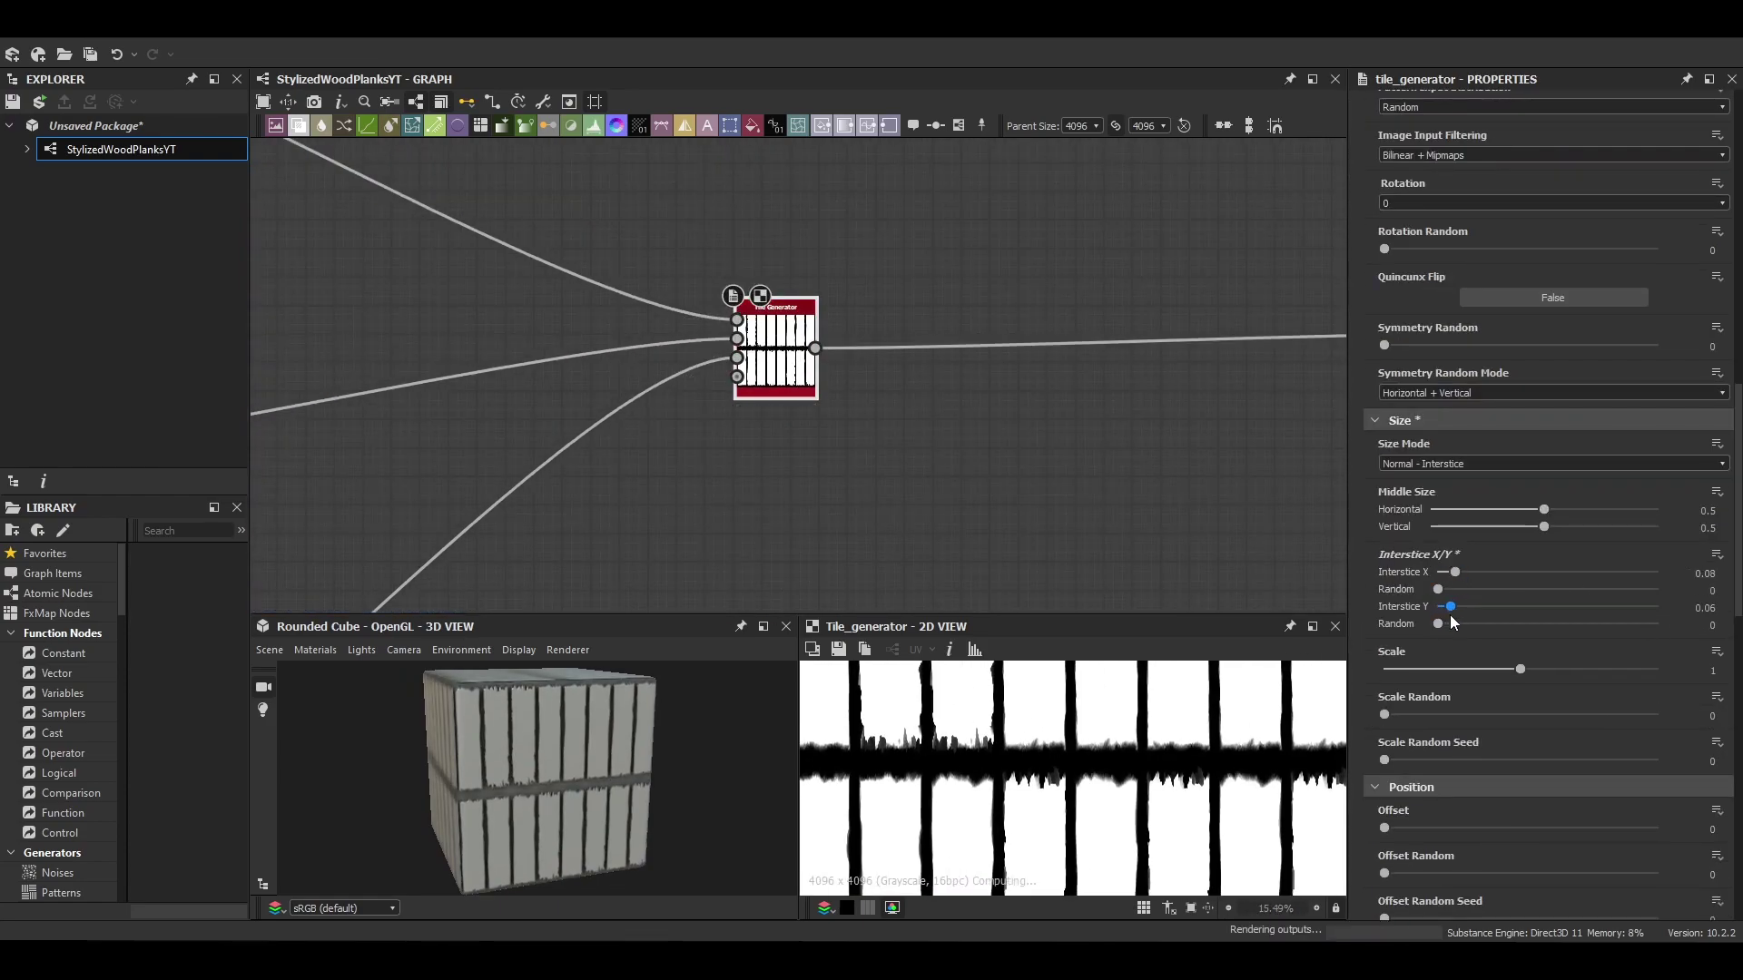
Step: Set the Tile Generator's Scale to 1.15 and Luminance Random to 0.57
{"action": "scroll", "coordinate": [1156, 826], "scroll_direction": "down", "scroll_amount": 4}
{"action": "left_click_drag", "start_coordinate": [1521, 669], "coordinate": [1541, 672]}
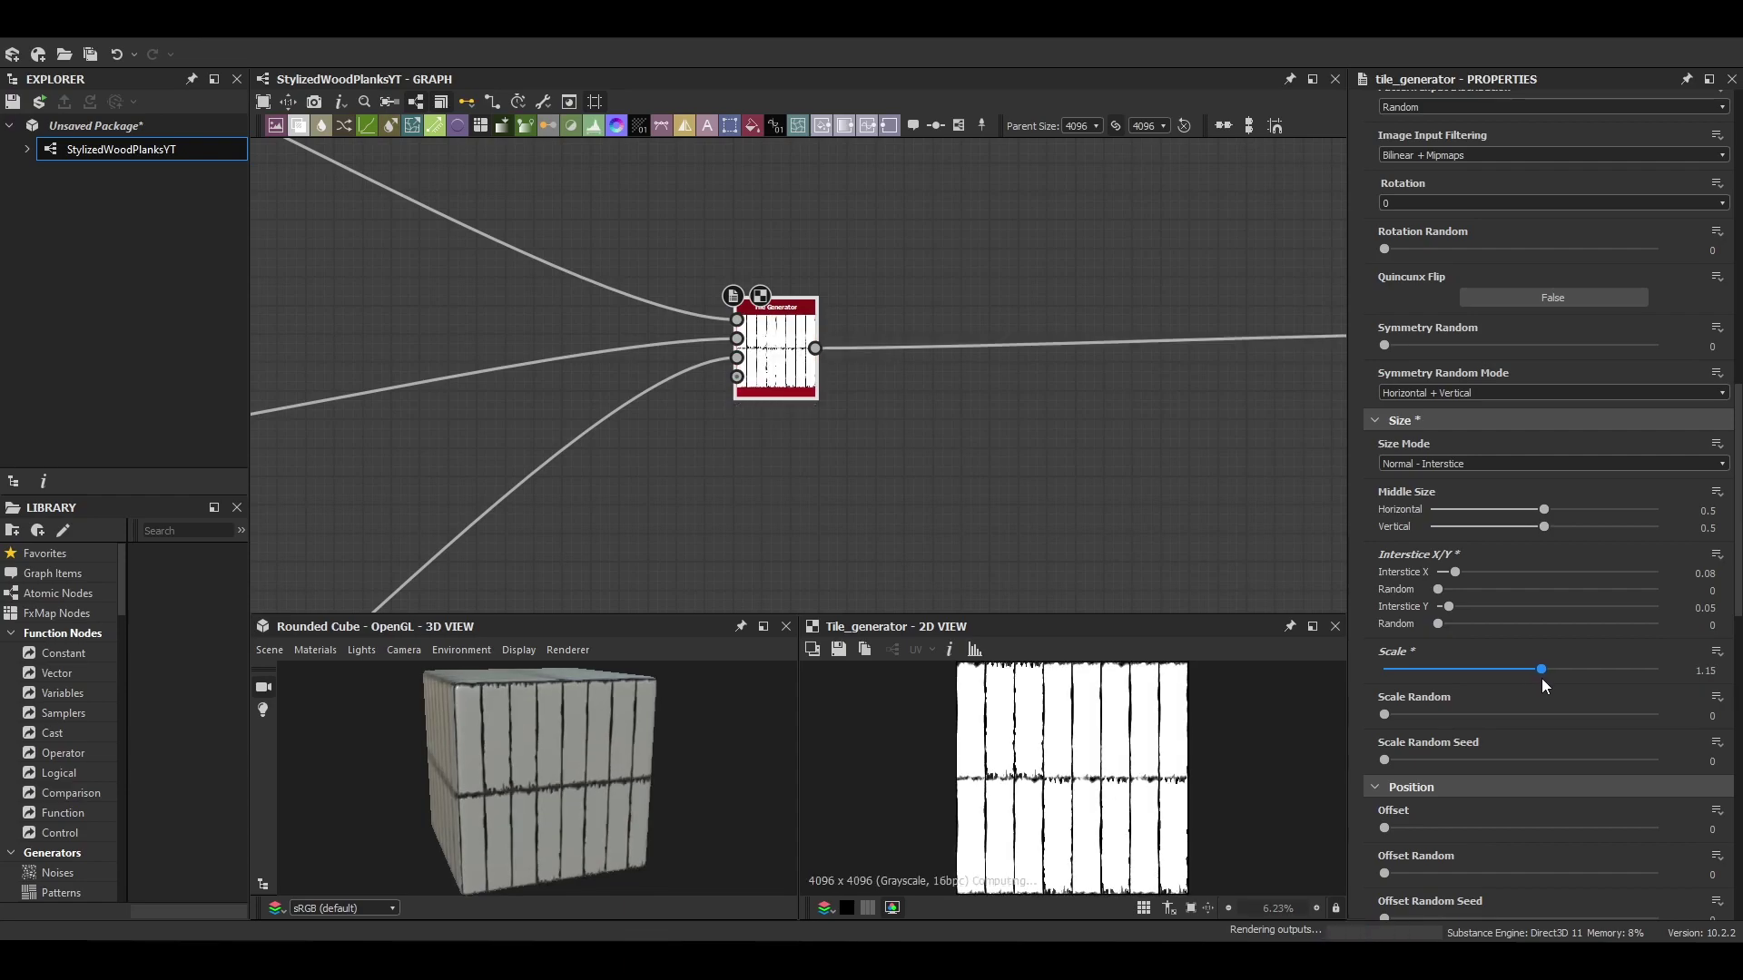
{"action": "scroll", "coordinate": [1534, 696], "scroll_direction": "down", "scroll_amount": 6}
{"action": "left_click_drag", "start_coordinate": [1551, 731], "coordinate": [1540, 731]}
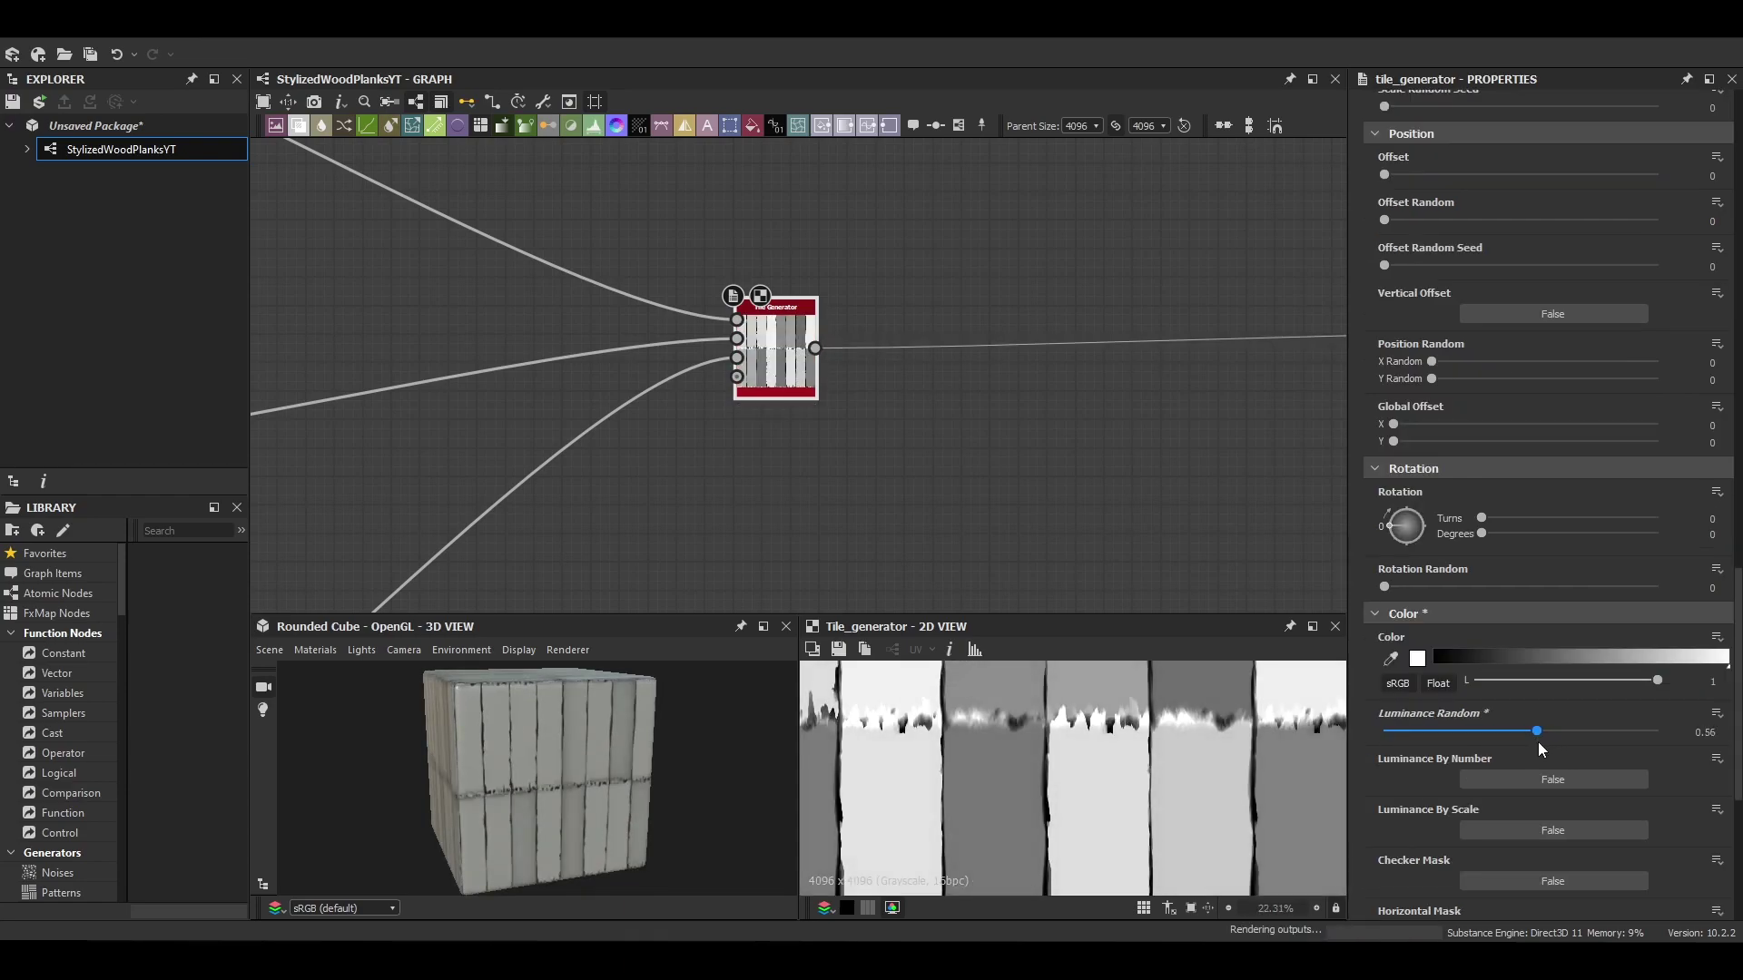
Step: Add a Waveform 1 node above Plank1 with 1024 samples, SizeMax 0.31, WaveNumber 1, Noise 0 and Pattern 2
{"action": "middle_click_drag", "start_coordinate": [904, 480], "coordinate": [827, 533]}
{"action": "key", "text": "space"}
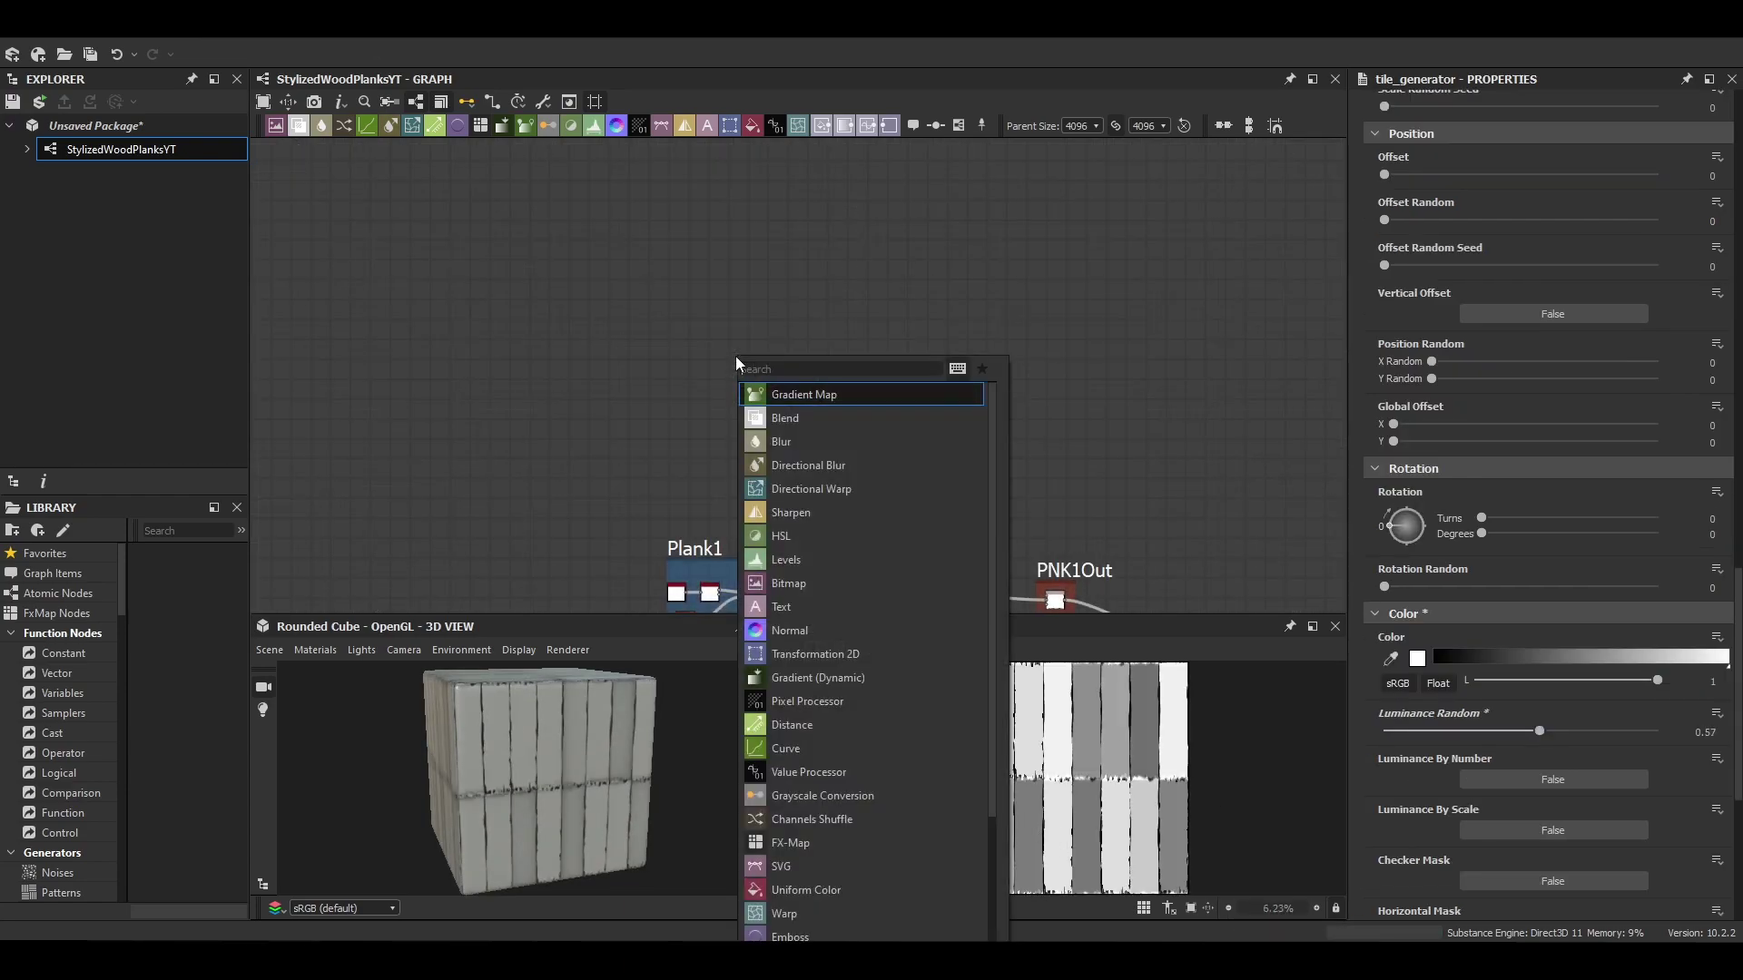
{"action": "type", "text": "wa"}
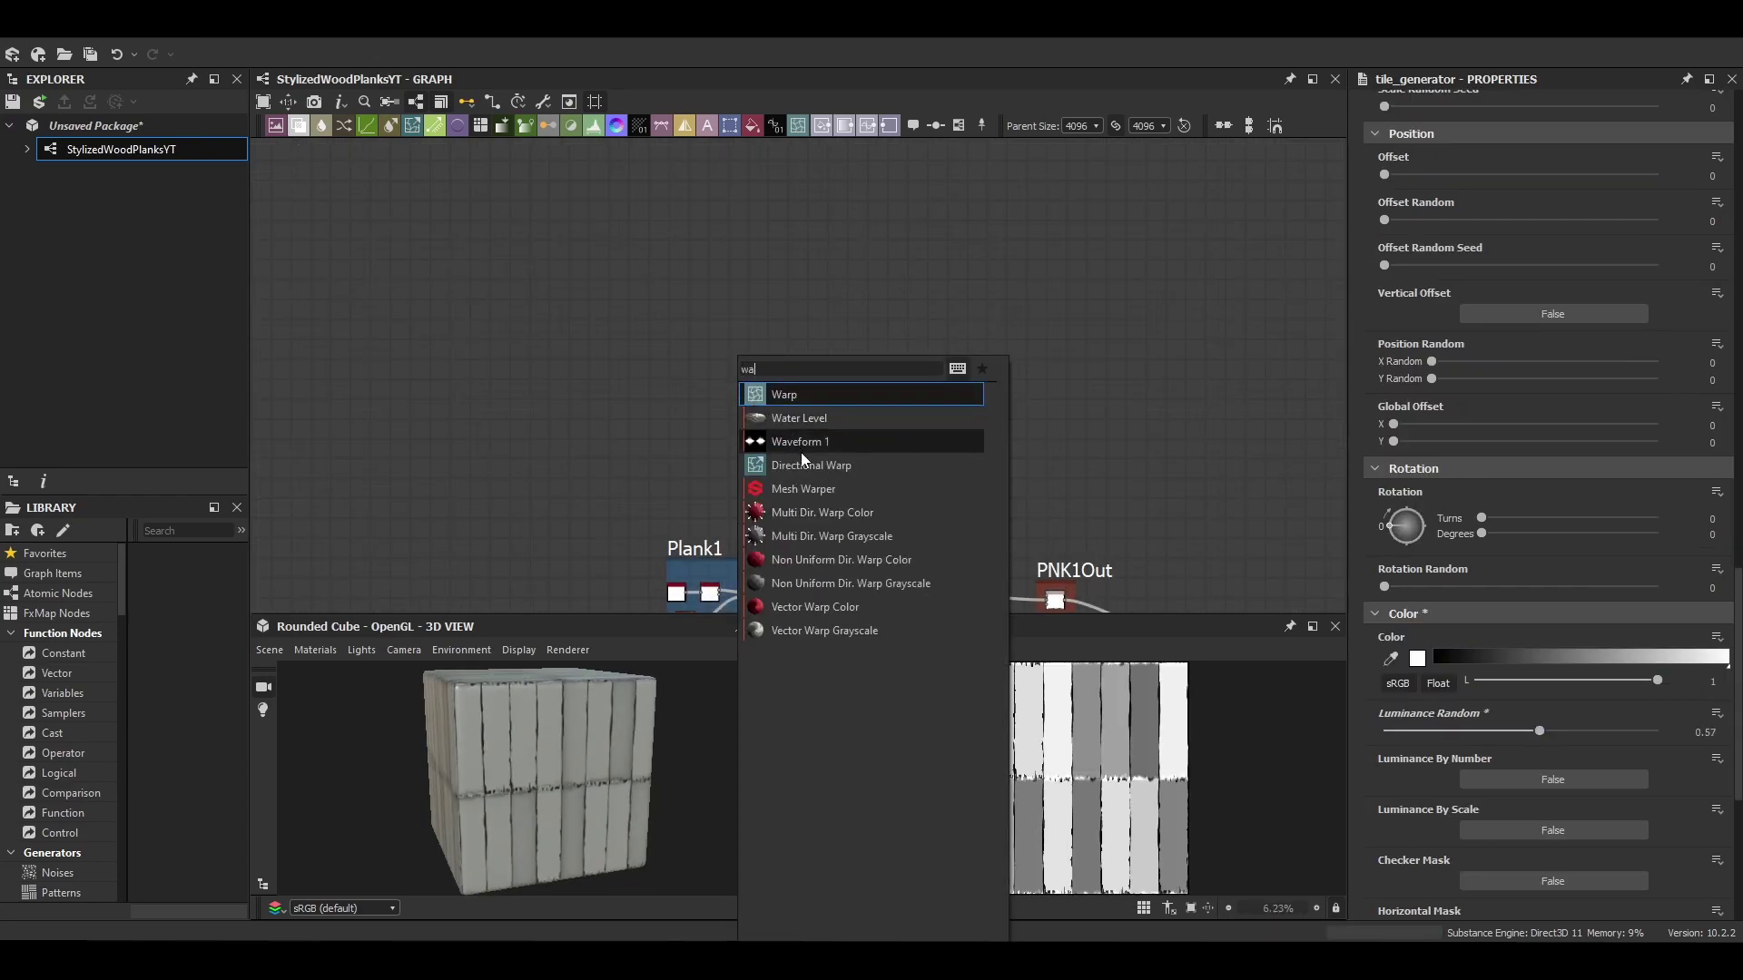
{"action": "left_click", "coordinate": [802, 454]}
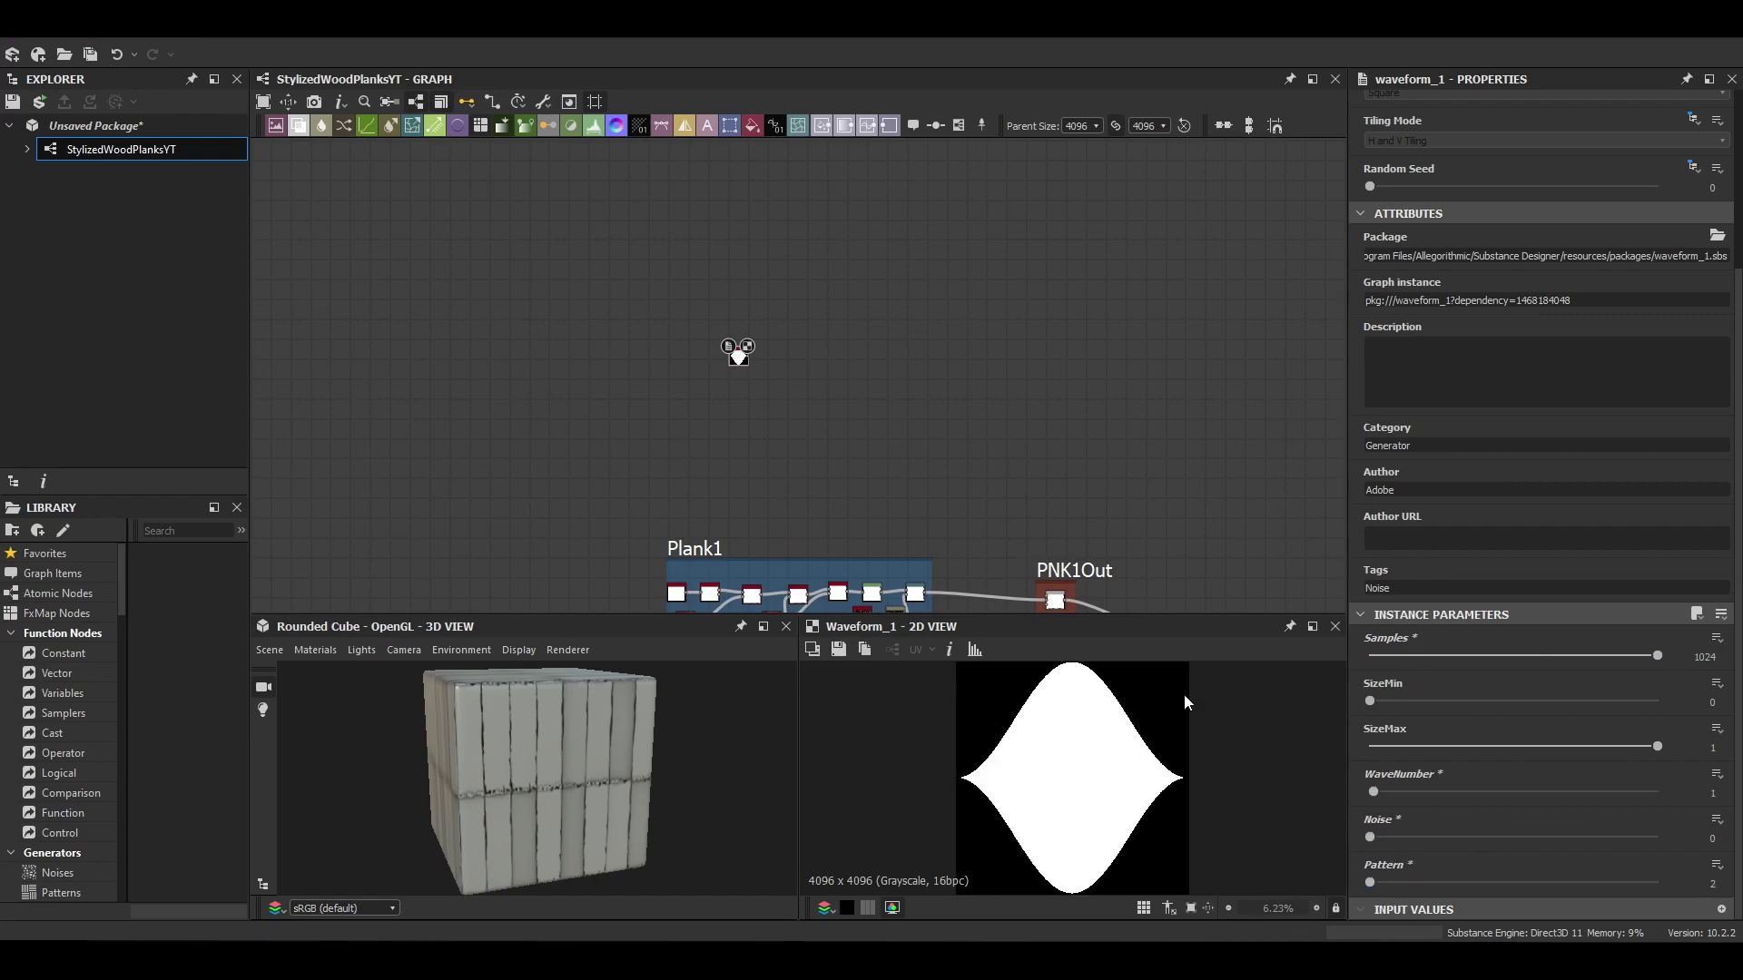
{"action": "middle_click_drag", "start_coordinate": [792, 351], "coordinate": [711, 403]}
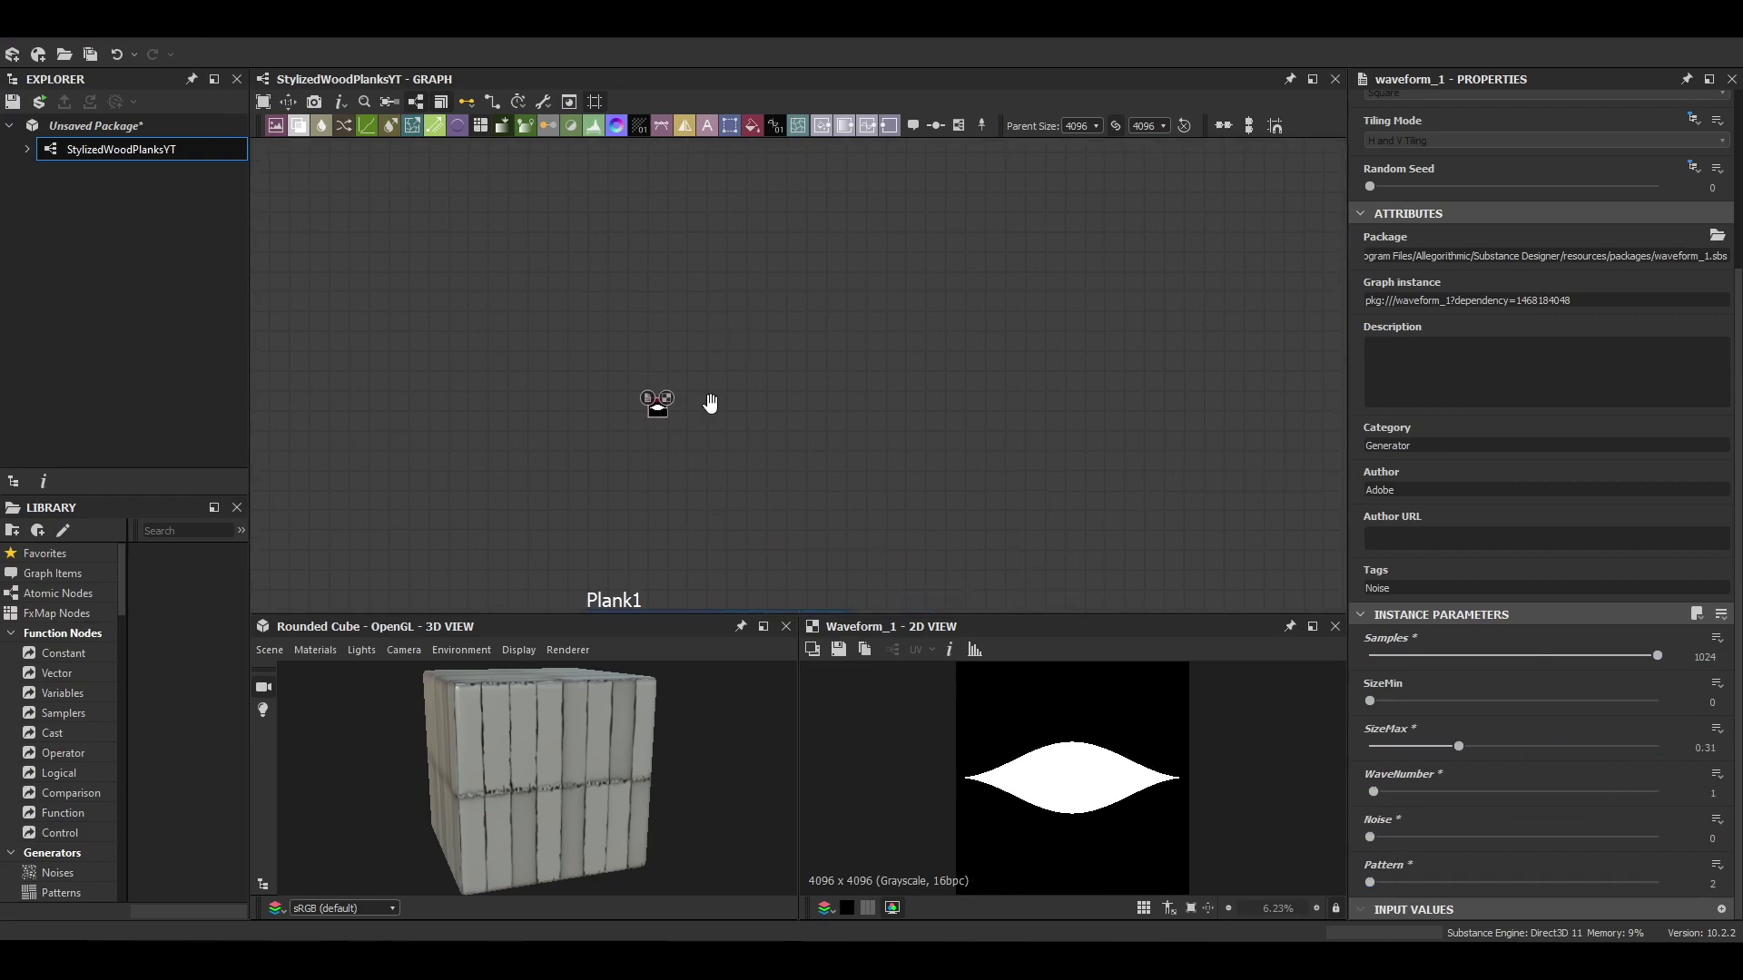
Step: Add a Gradient Linear 1 node above the waveform and feed it into a Gradient Map
{"action": "left_click", "coordinate": [570, 303]}
{"action": "key", "text": "space"}
{"action": "type", "text": "gr"}
{"action": "left_click", "coordinate": [612, 483]}
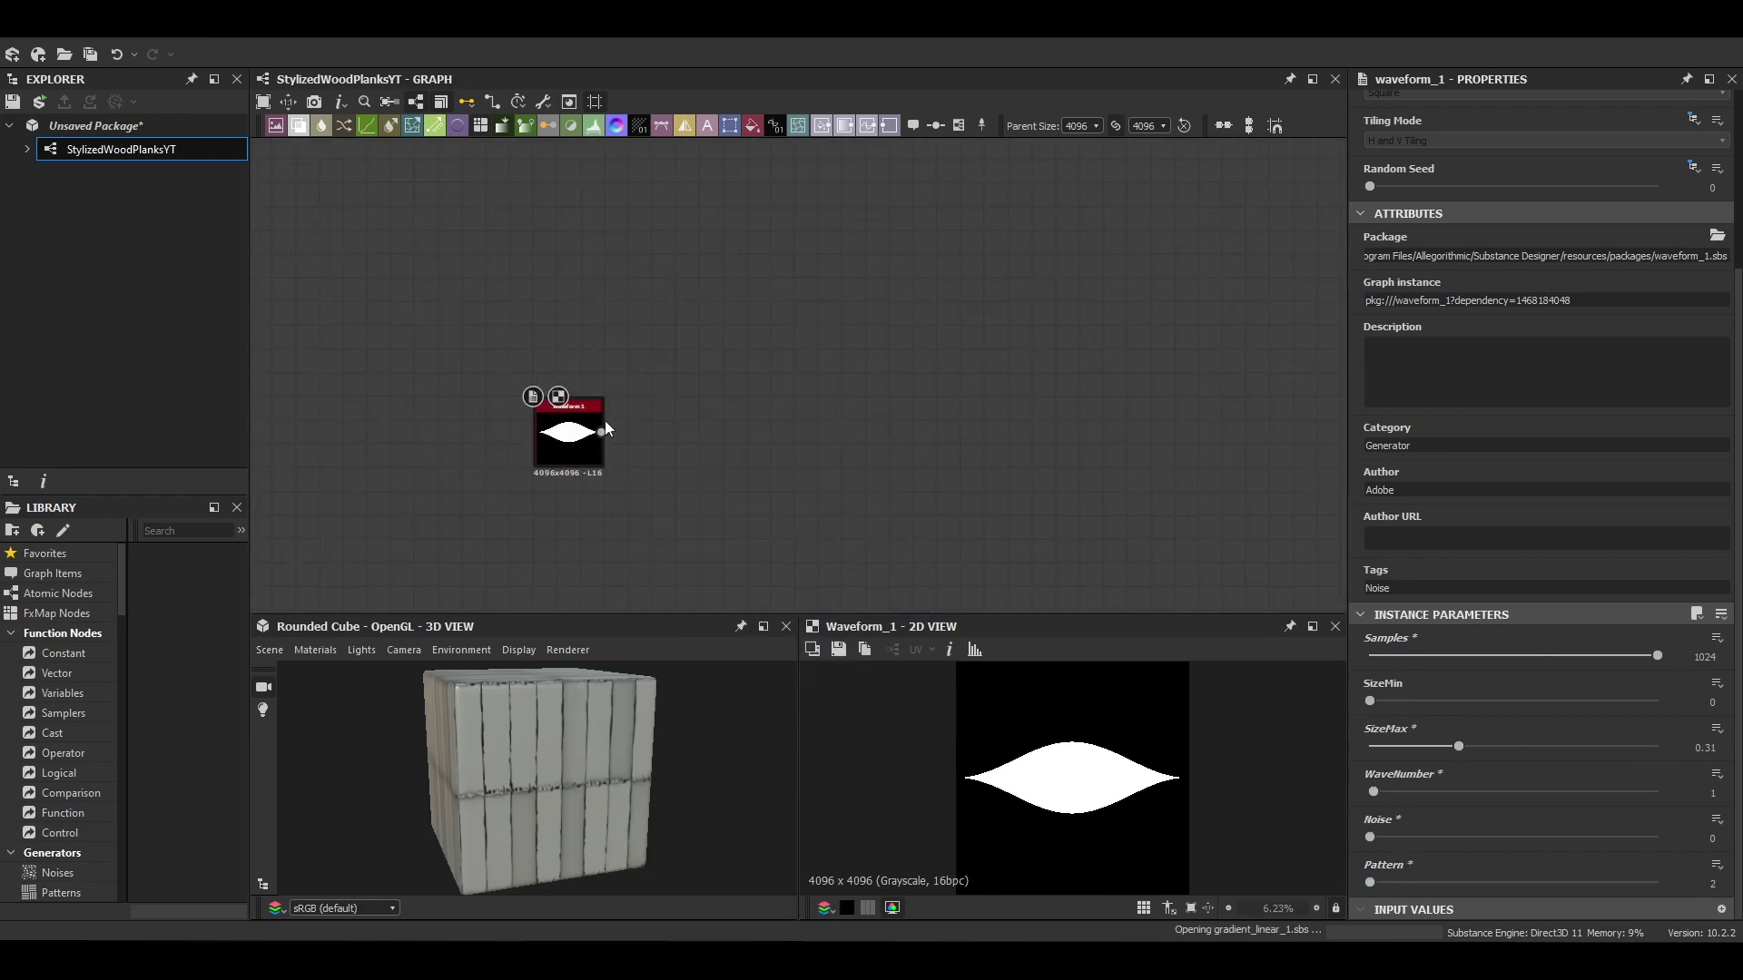
{"action": "key", "text": "space"}
{"action": "type", "text": "gr"}
{"action": "left_click", "coordinate": [654, 367]}
Step: Combine the Gradient Map, in grayscale, with the Waveform 1 node in a new Blend set to Multiply
{"action": "left_click", "coordinate": [804, 450]}
{"action": "key", "text": "space"}
{"action": "left_click", "coordinate": [820, 388]}
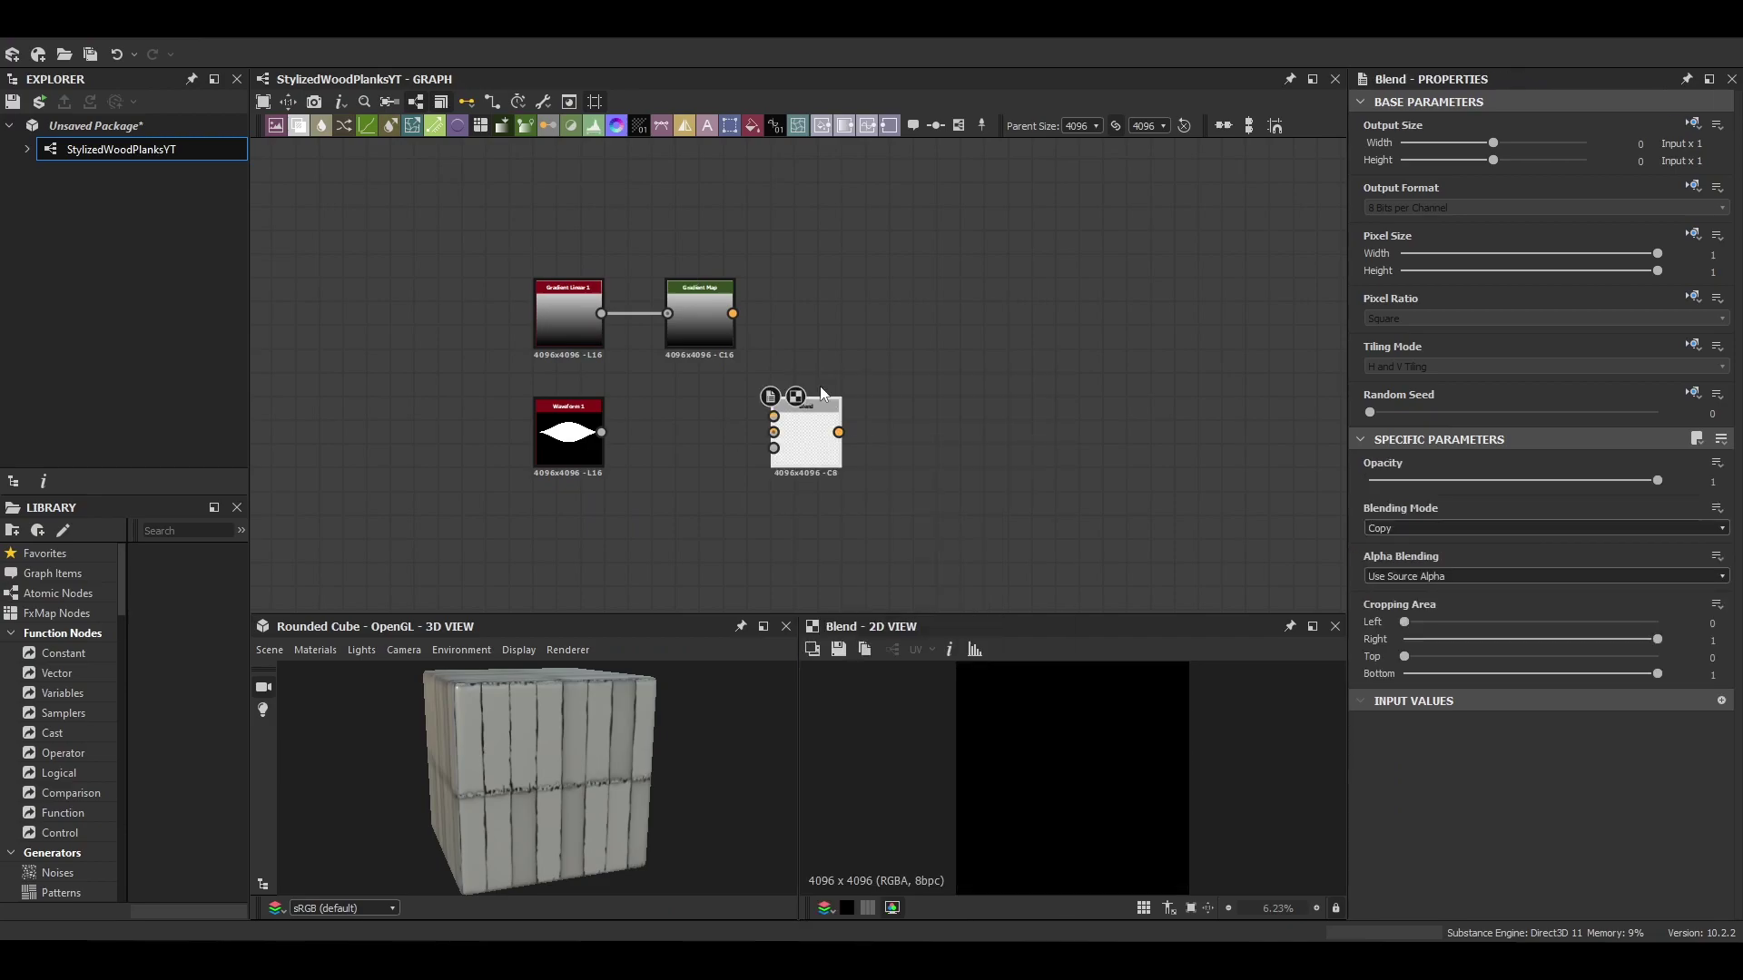
{"action": "left_click_drag", "start_coordinate": [856, 405], "coordinate": [852, 381]}
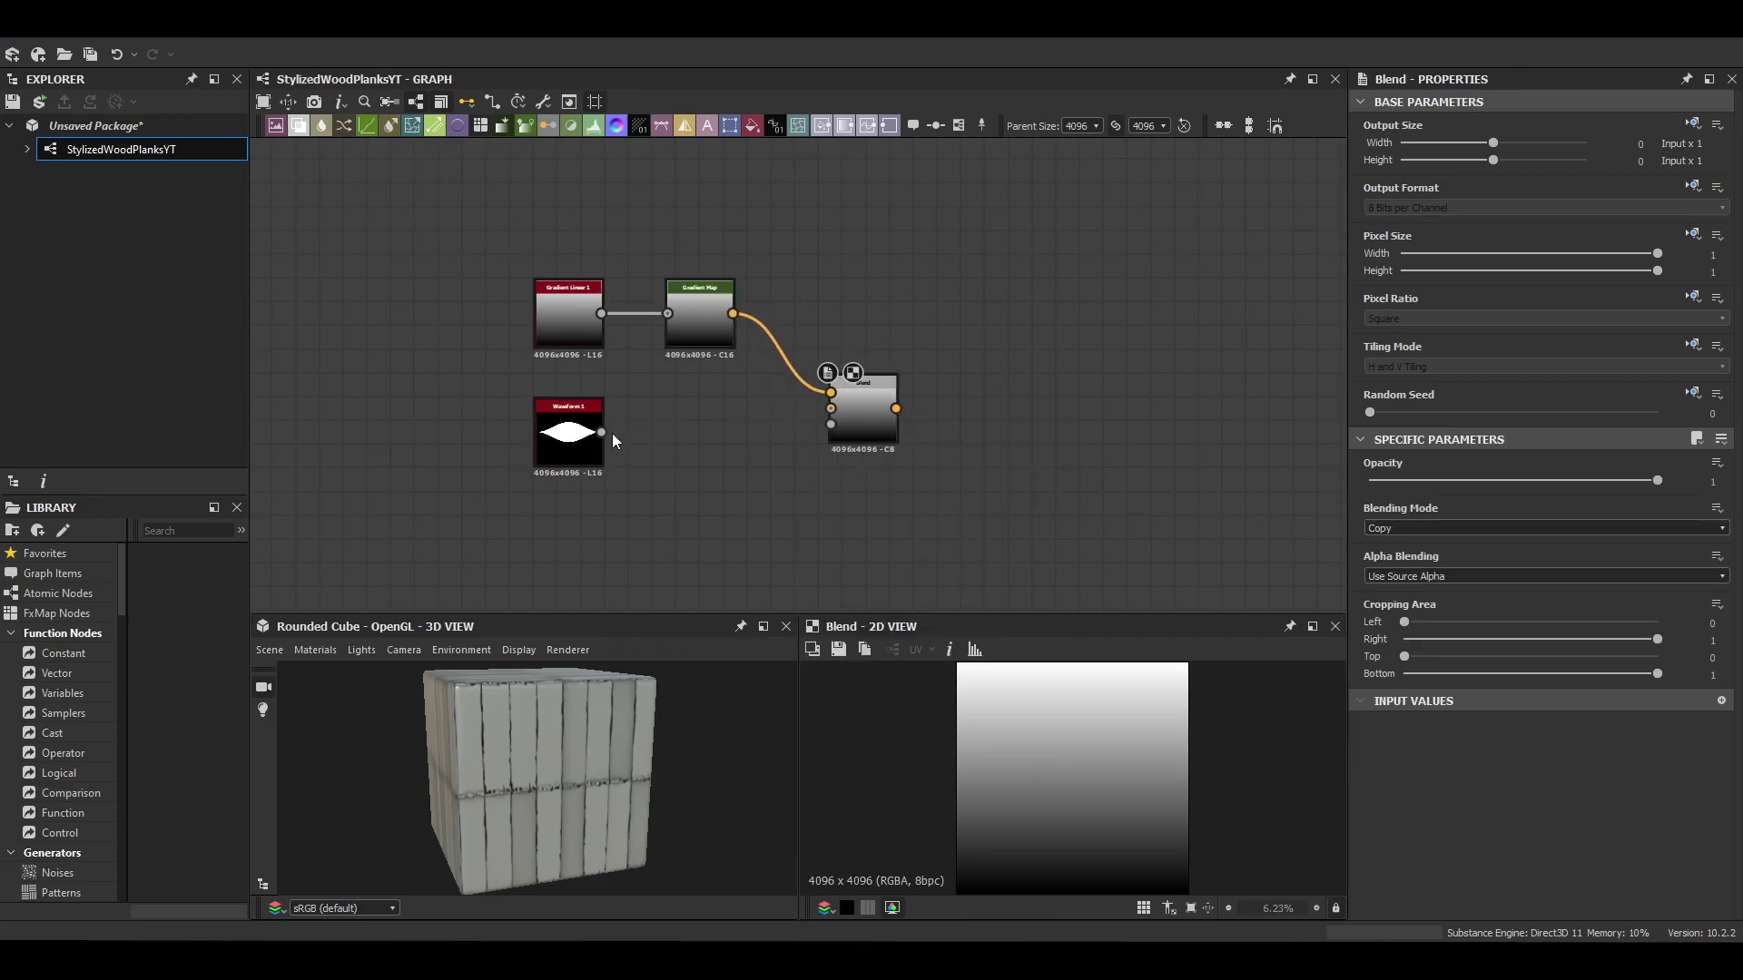
{"action": "left_click_drag", "start_coordinate": [601, 433], "coordinate": [832, 409]}
{"action": "left_click", "coordinate": [1453, 528]}
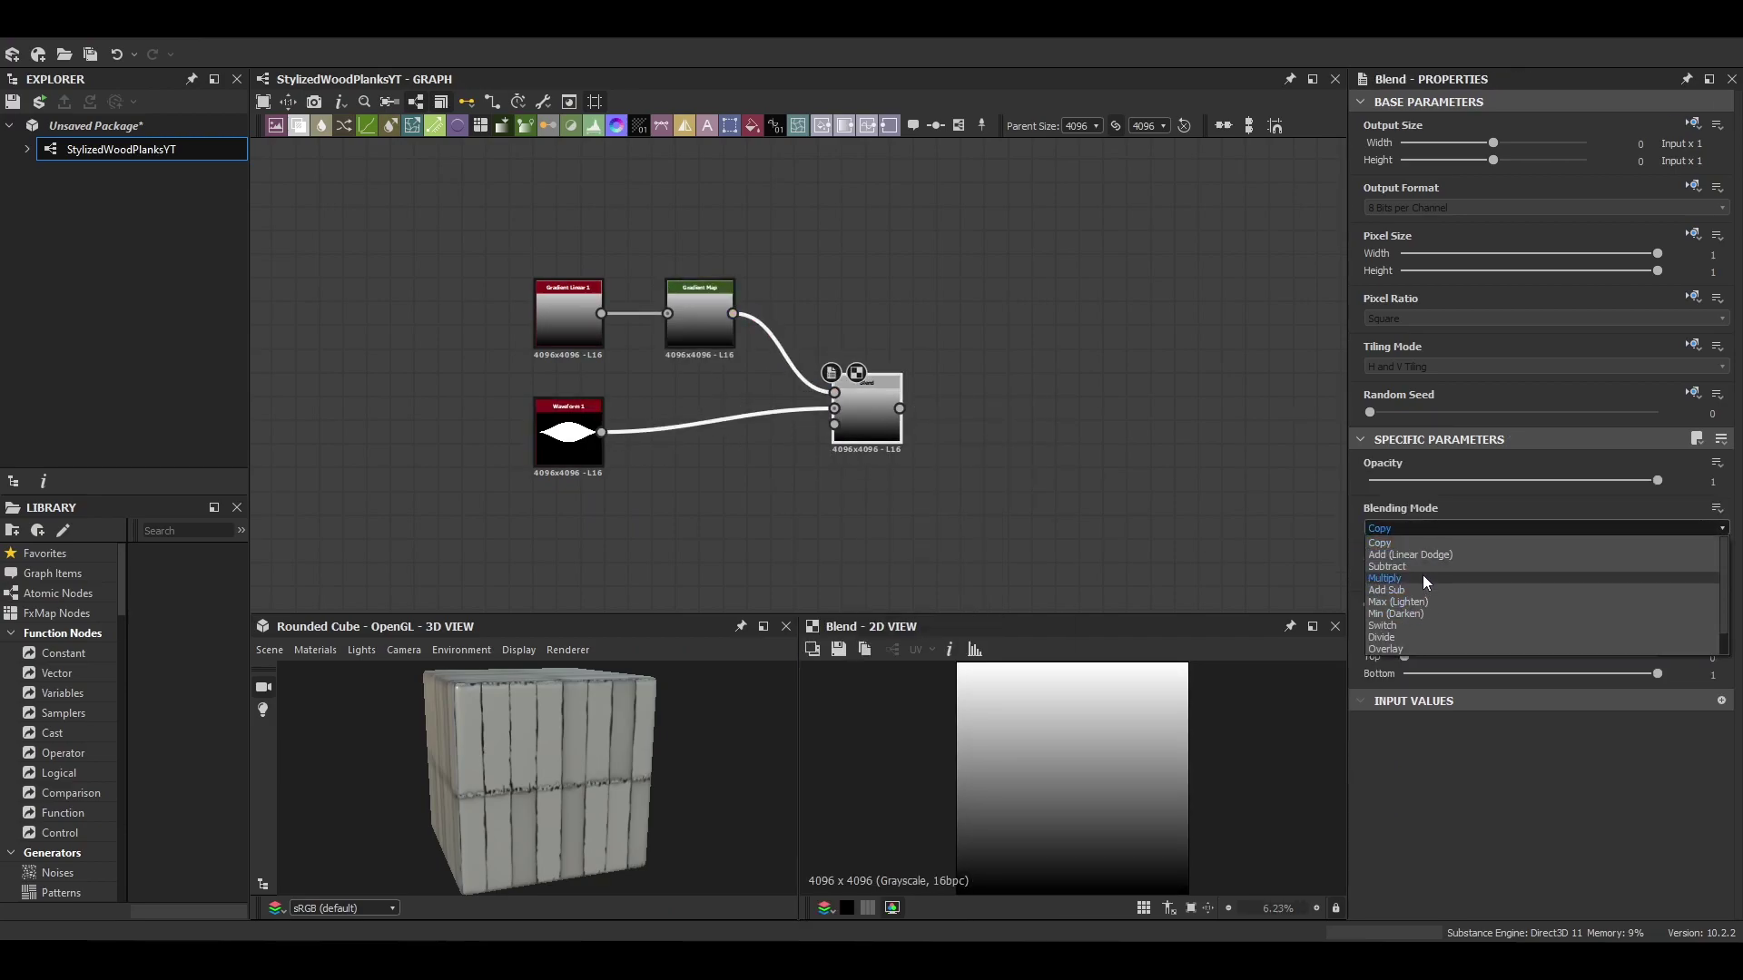
{"action": "left_click", "coordinate": [1424, 579]}
Step: Shift the Gradient Map's black key toward the white end to darken the lower part of the ramp
{"action": "left_click", "coordinate": [688, 315]}
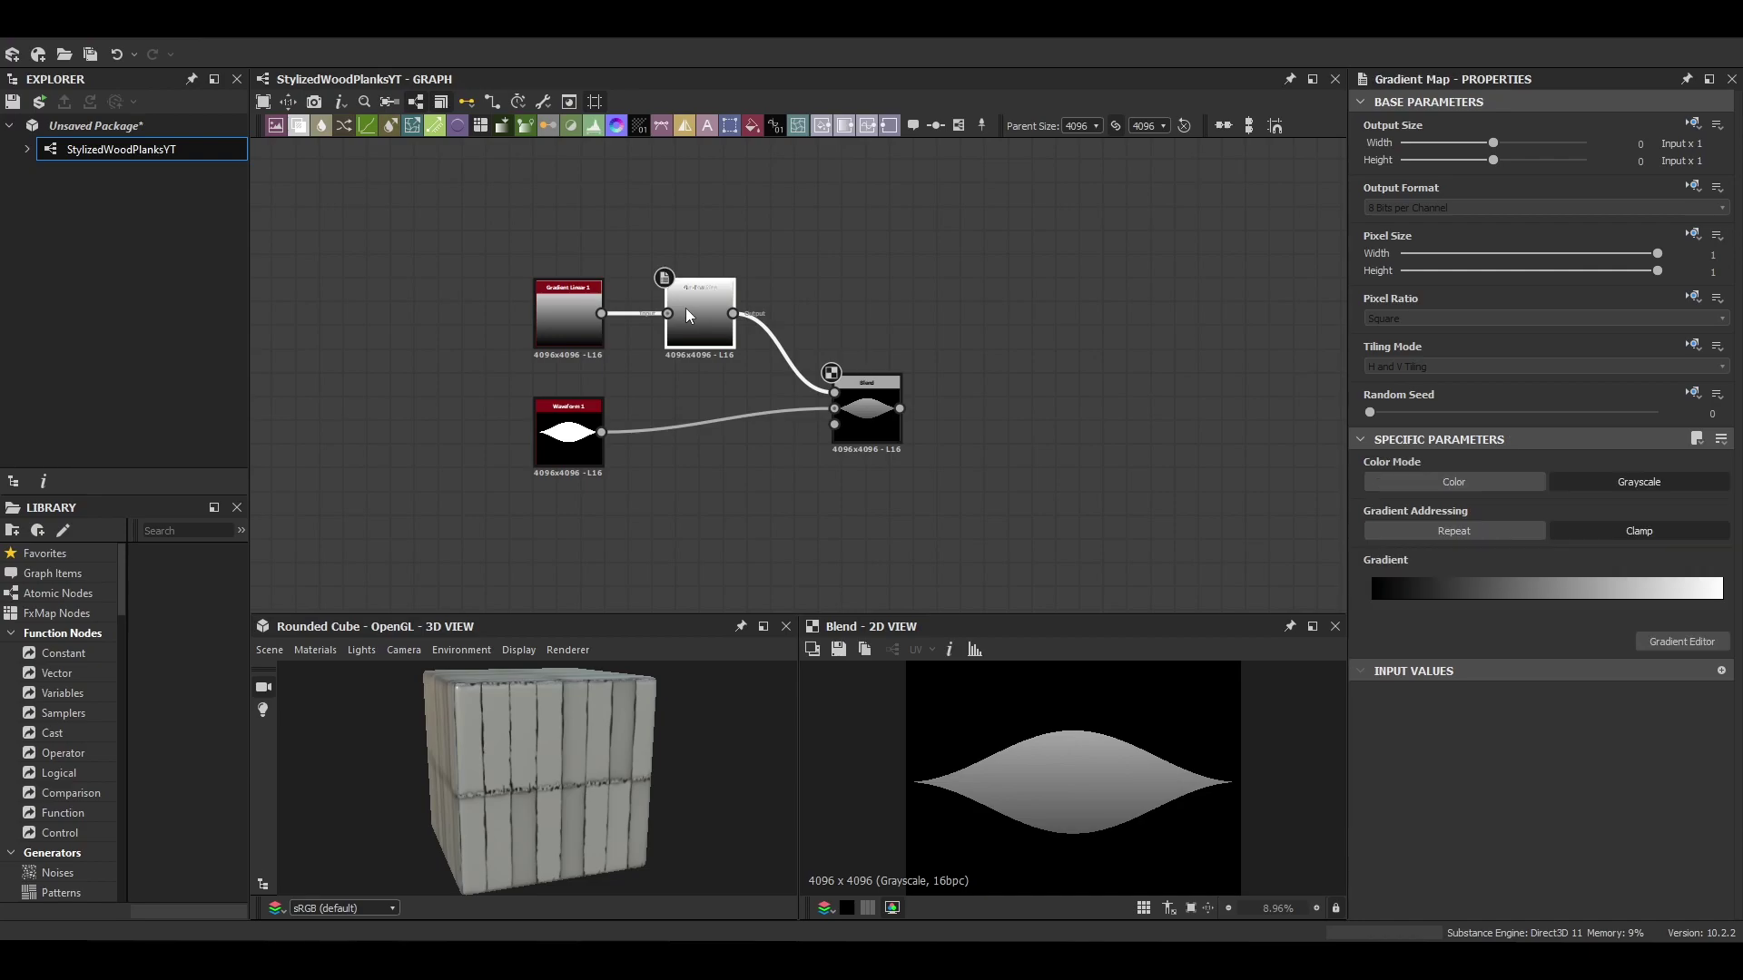
{"action": "left_click", "coordinate": [1681, 642]}
{"action": "left_click_drag", "start_coordinate": [1015, 229], "coordinate": [1223, 238]}
Step: Add a Mirror Grayscale node after the Multiply Blend and set its mode to Mirror Axis Y
{"action": "left_click", "coordinate": [877, 415]}
{"action": "key", "text": "space"}
{"action": "type", "text": "mir"}
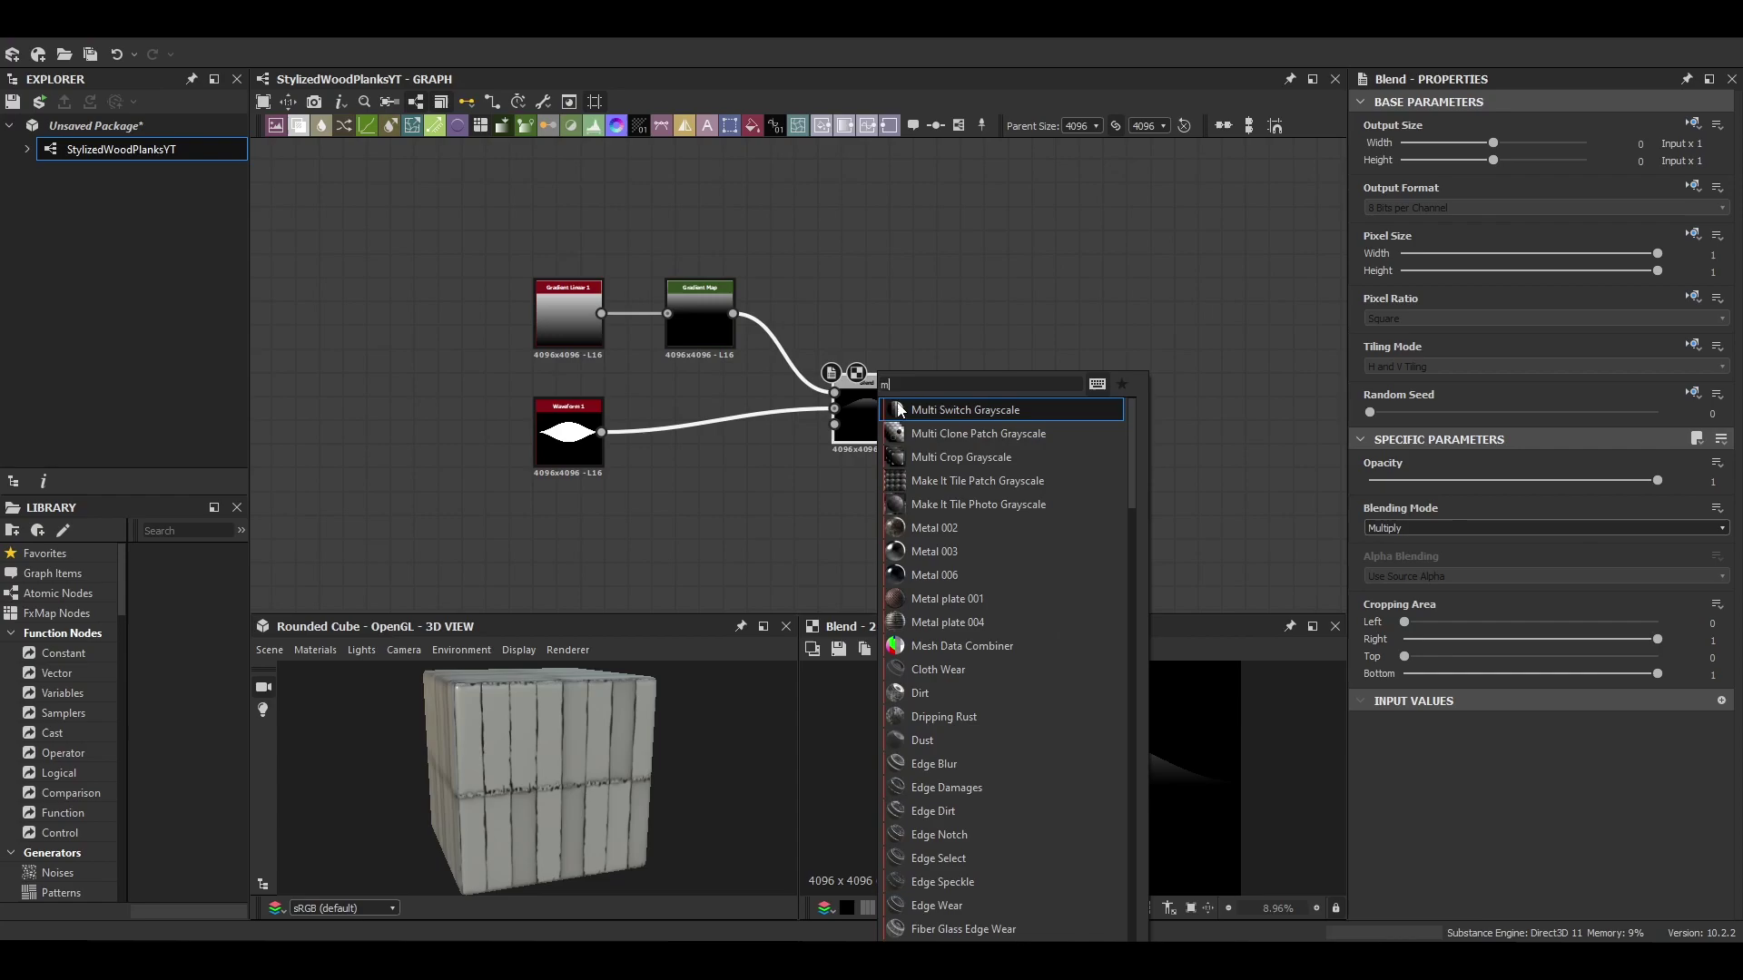
{"action": "left_click", "coordinate": [953, 409]}
{"action": "scroll", "coordinate": [1419, 786], "scroll_direction": "down", "scroll_amount": 3}
{"action": "left_click", "coordinate": [1418, 787]}
{"action": "left_click", "coordinate": [1423, 805]}
{"action": "scroll", "coordinate": [1128, 733], "scroll_direction": "up", "scroll_amount": 1}
{"action": "scroll", "coordinate": [1131, 313], "scroll_direction": "up", "scroll_amount": 3}
Step: Add a Transformation 2D after Mirror Grayscale, turning the shape upright and narrowing it, with a Y offset of -0.0313
{"action": "left_click", "coordinate": [904, 475]}
{"action": "key", "text": "space"}
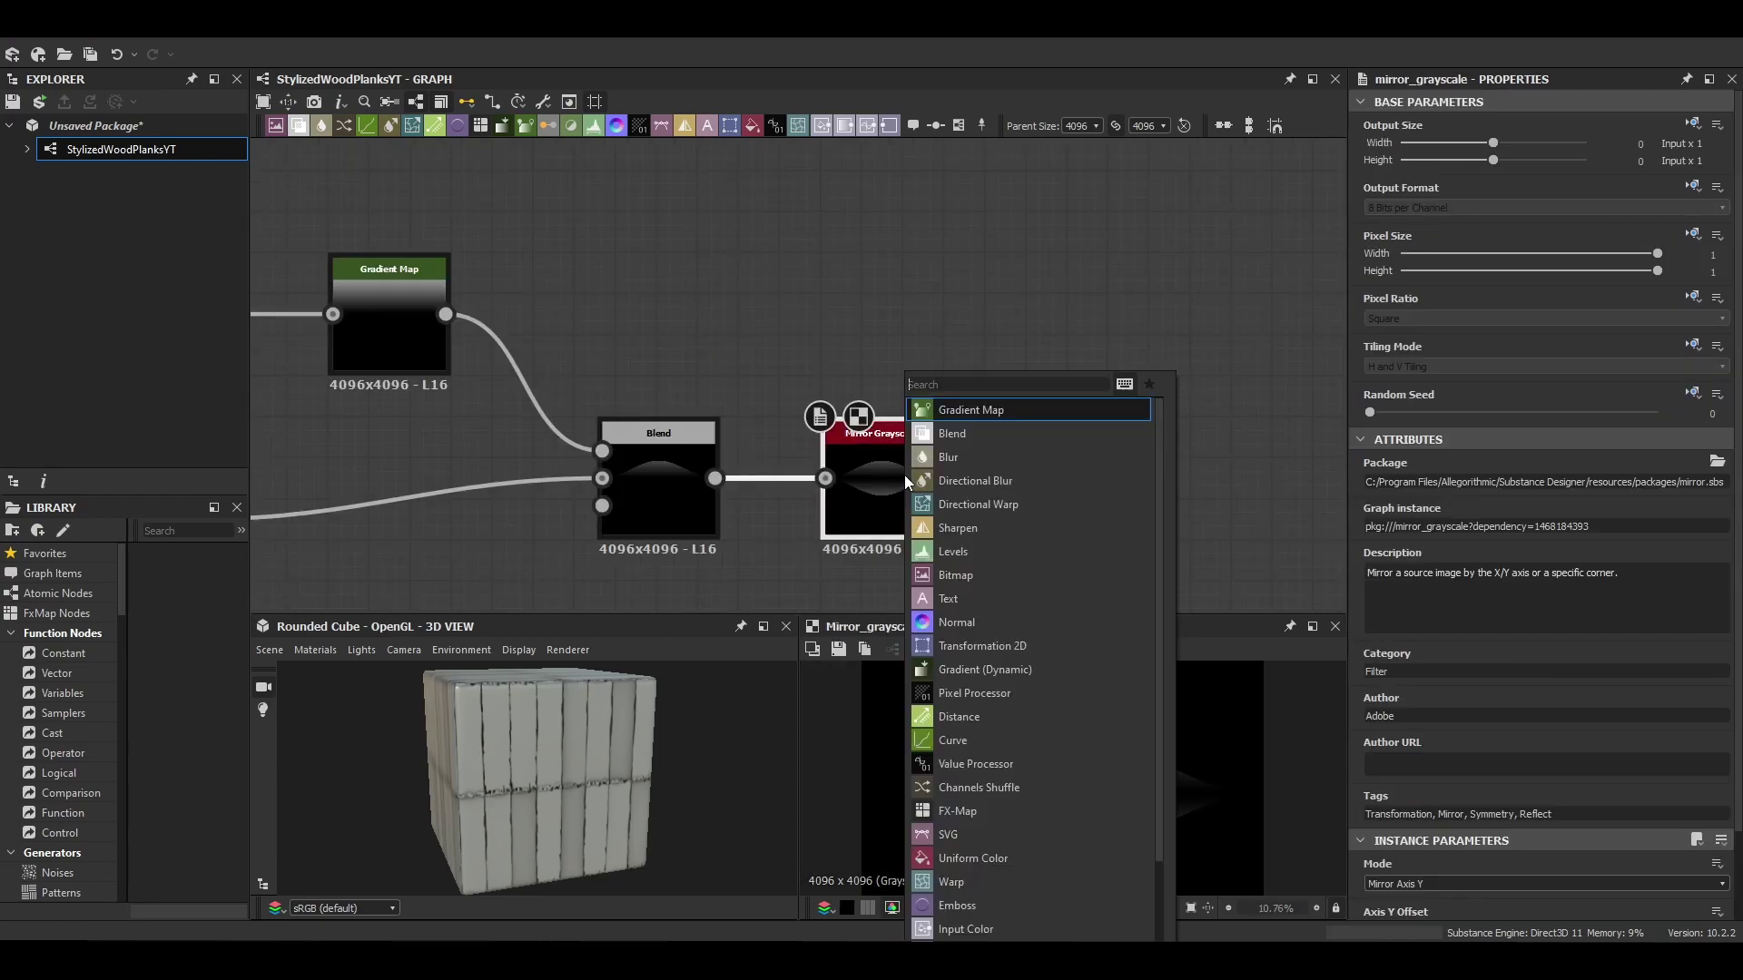
{"action": "type", "text": "tr"}
{"action": "left_click", "coordinate": [981, 407]}
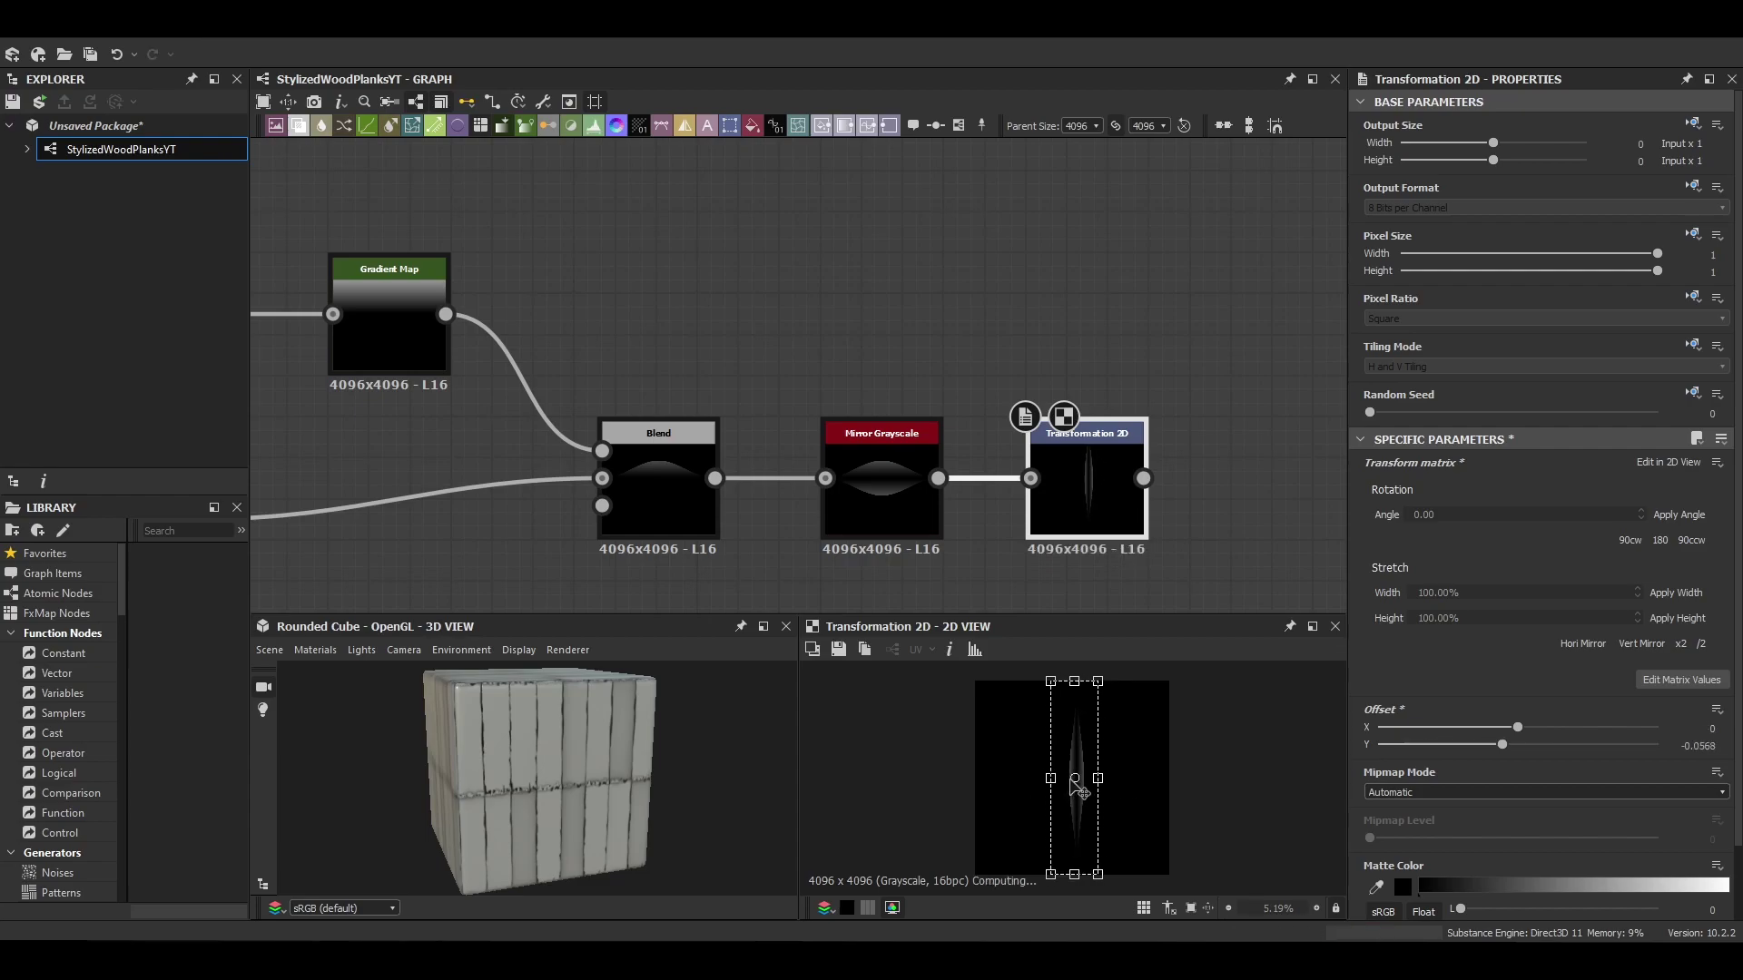
{"action": "left_click", "coordinate": [1164, 481]}
{"action": "middle_click_drag", "start_coordinate": [1148, 552], "coordinate": [917, 580]}
Step: Add an FX-Map node after the Transformation 2D and open its graph for editing
{"action": "left_click", "coordinate": [856, 512]}
{"action": "key", "text": "space"}
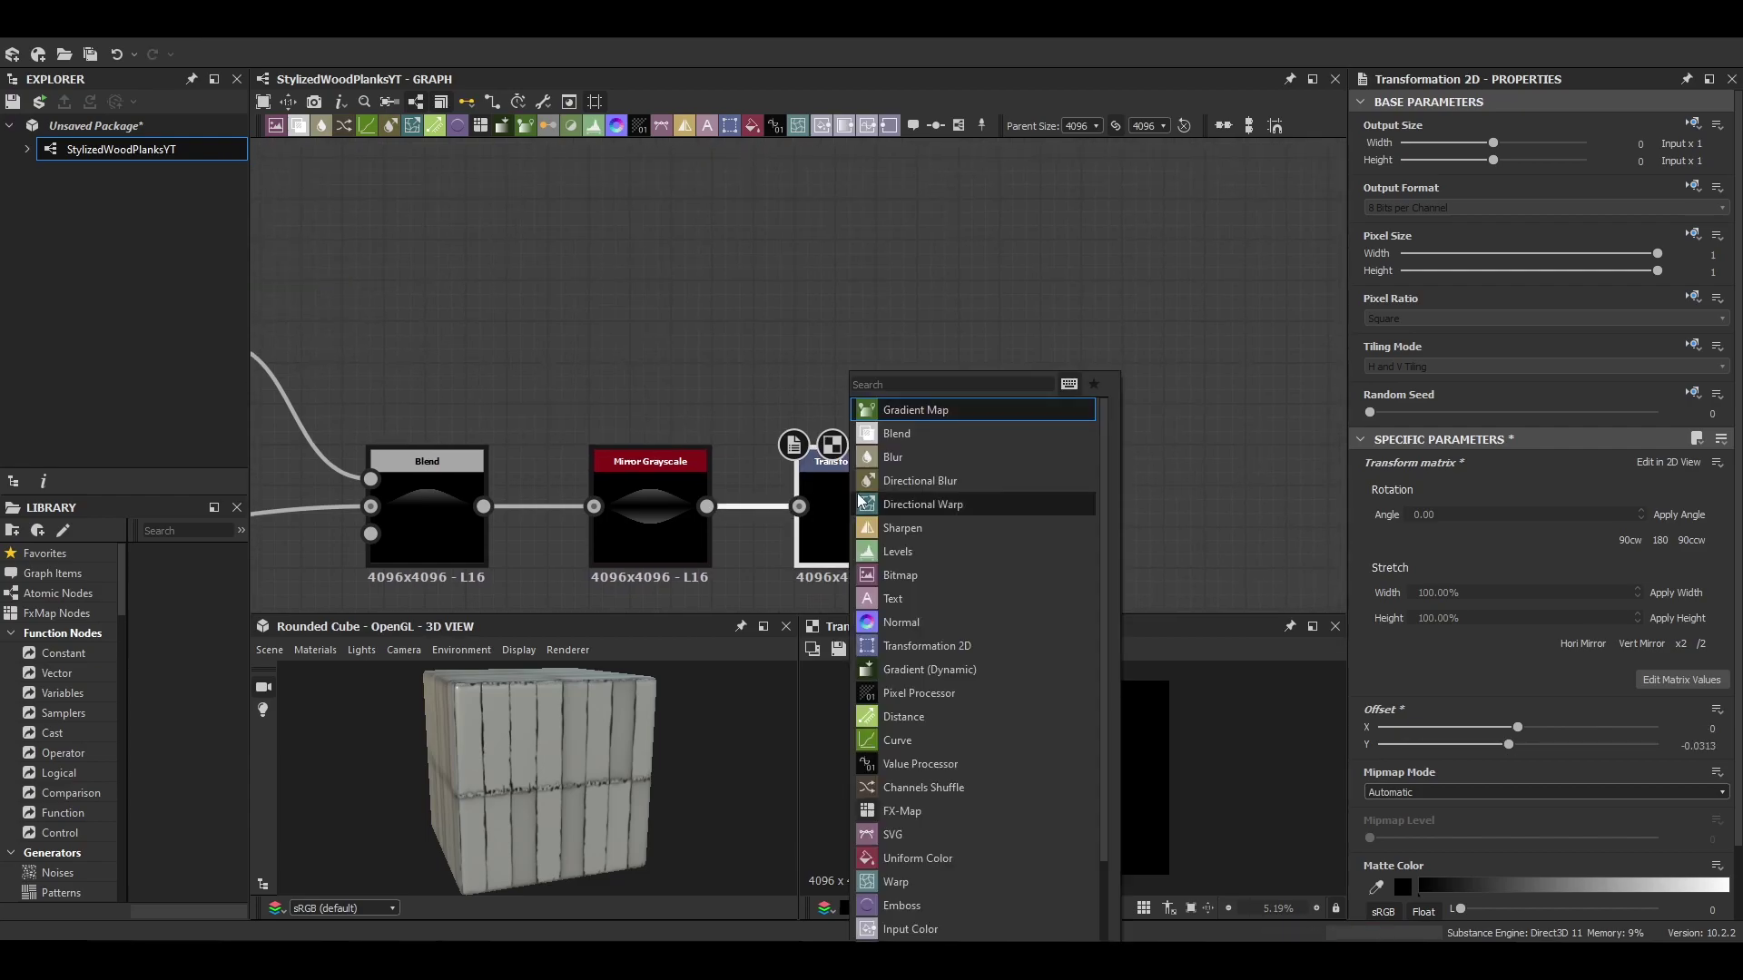
{"action": "type", "text": "fx"}
{"action": "left_click", "coordinate": [926, 408]}
{"action": "left_click_drag", "start_coordinate": [1077, 518], "coordinate": [1089, 505]}
{"action": "right_click", "coordinate": [1089, 505]}
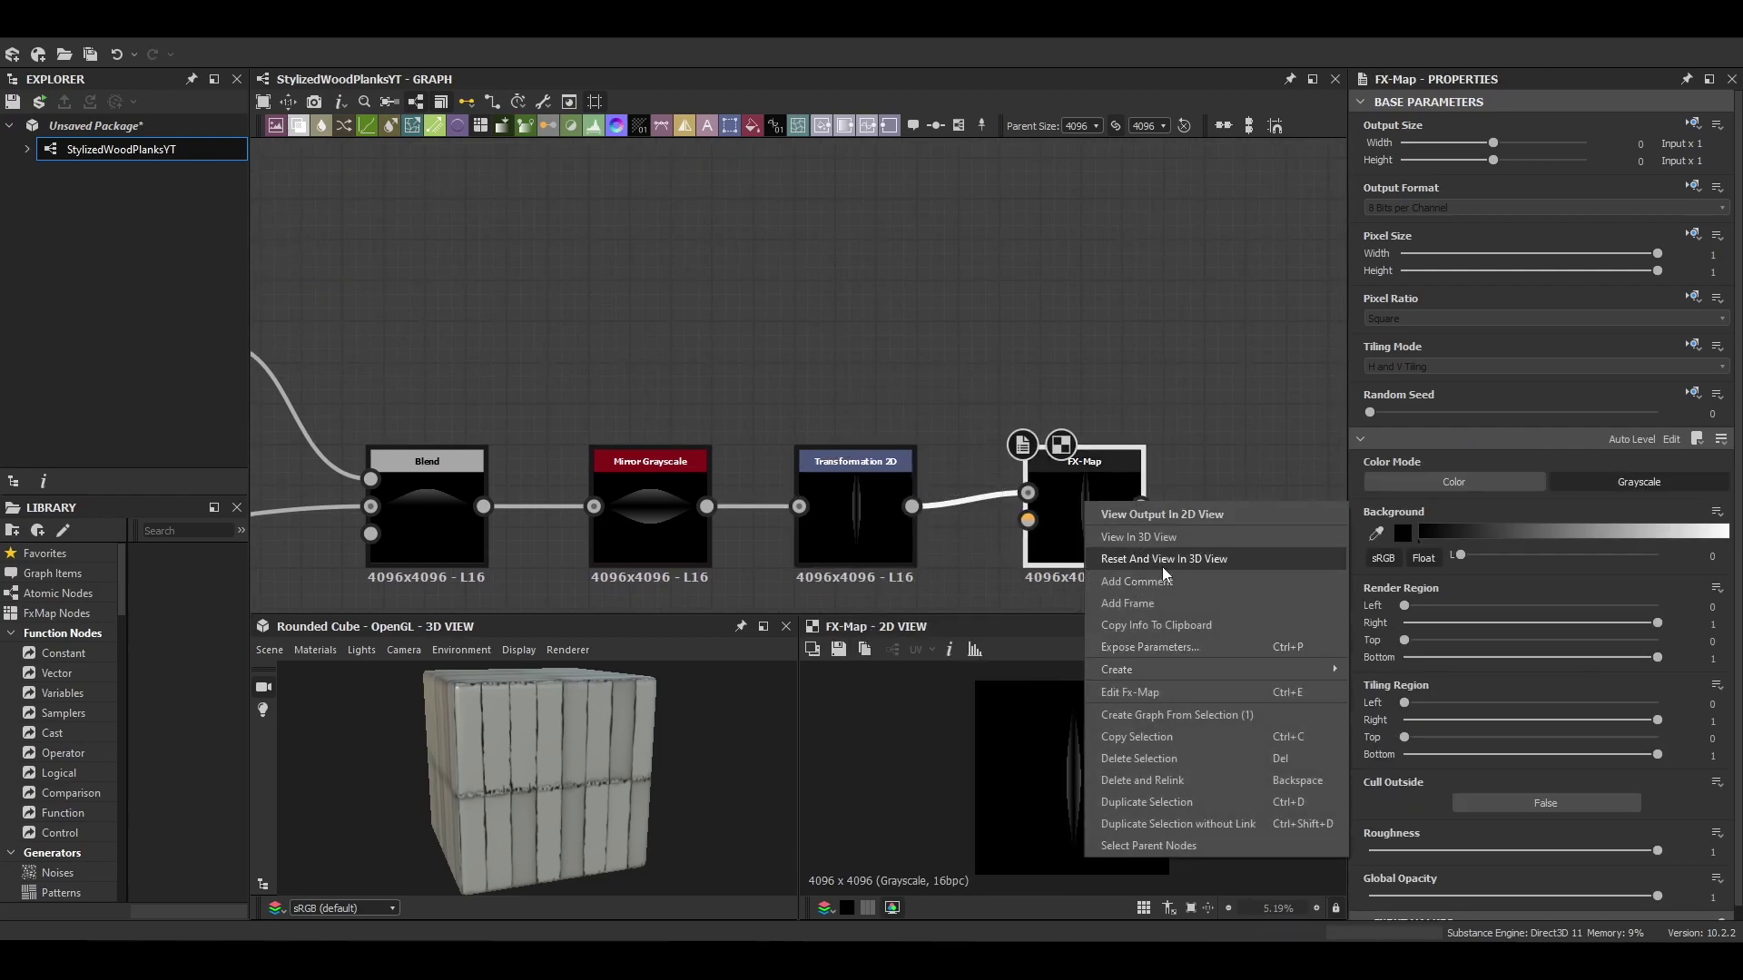
{"action": "left_click", "coordinate": [1142, 692]}
Step: Duplicate the Quadrant node and link the copy beneath the original Quadrant's first output
{"action": "left_click_drag", "start_coordinate": [914, 383], "coordinate": [898, 309]}
{"action": "key", "text": "ctrl+d"}
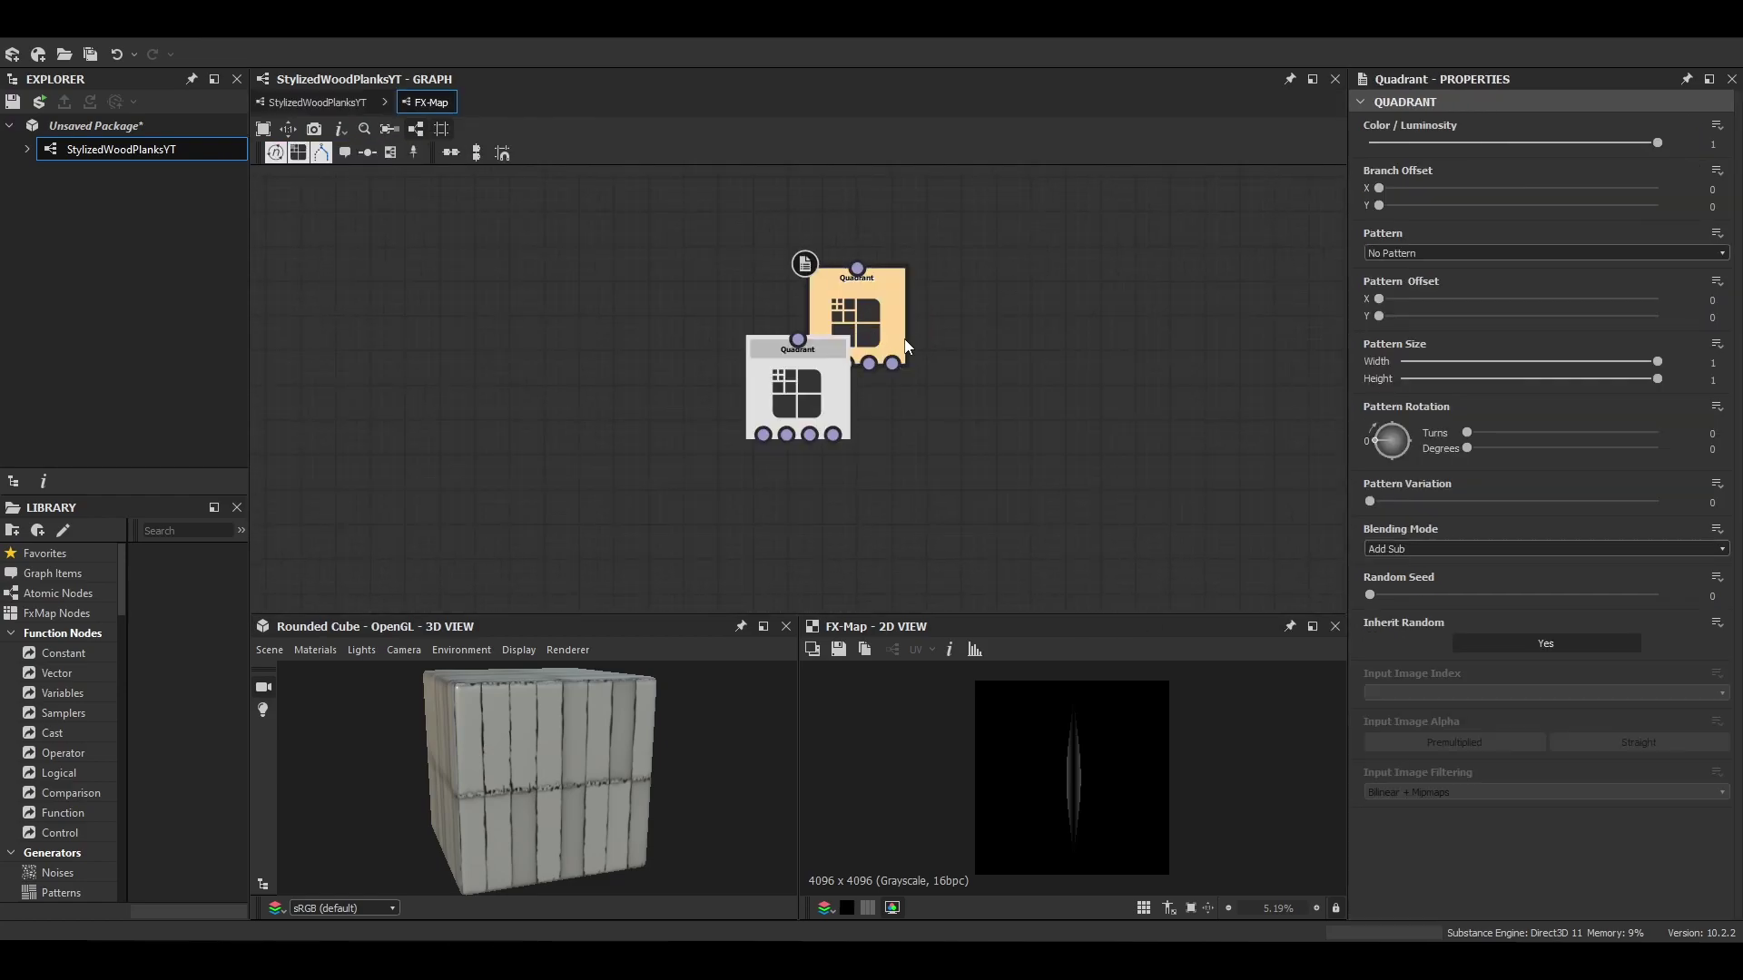
{"action": "left_click_drag", "start_coordinate": [807, 403], "coordinate": [868, 487]}
{"action": "middle_click_drag", "start_coordinate": [862, 209], "coordinate": [871, 365]}
Step: Add an Iterate node above the Quadrants, connect its second output to the upper Quadrant and set it as root
{"action": "key", "text": "space"}
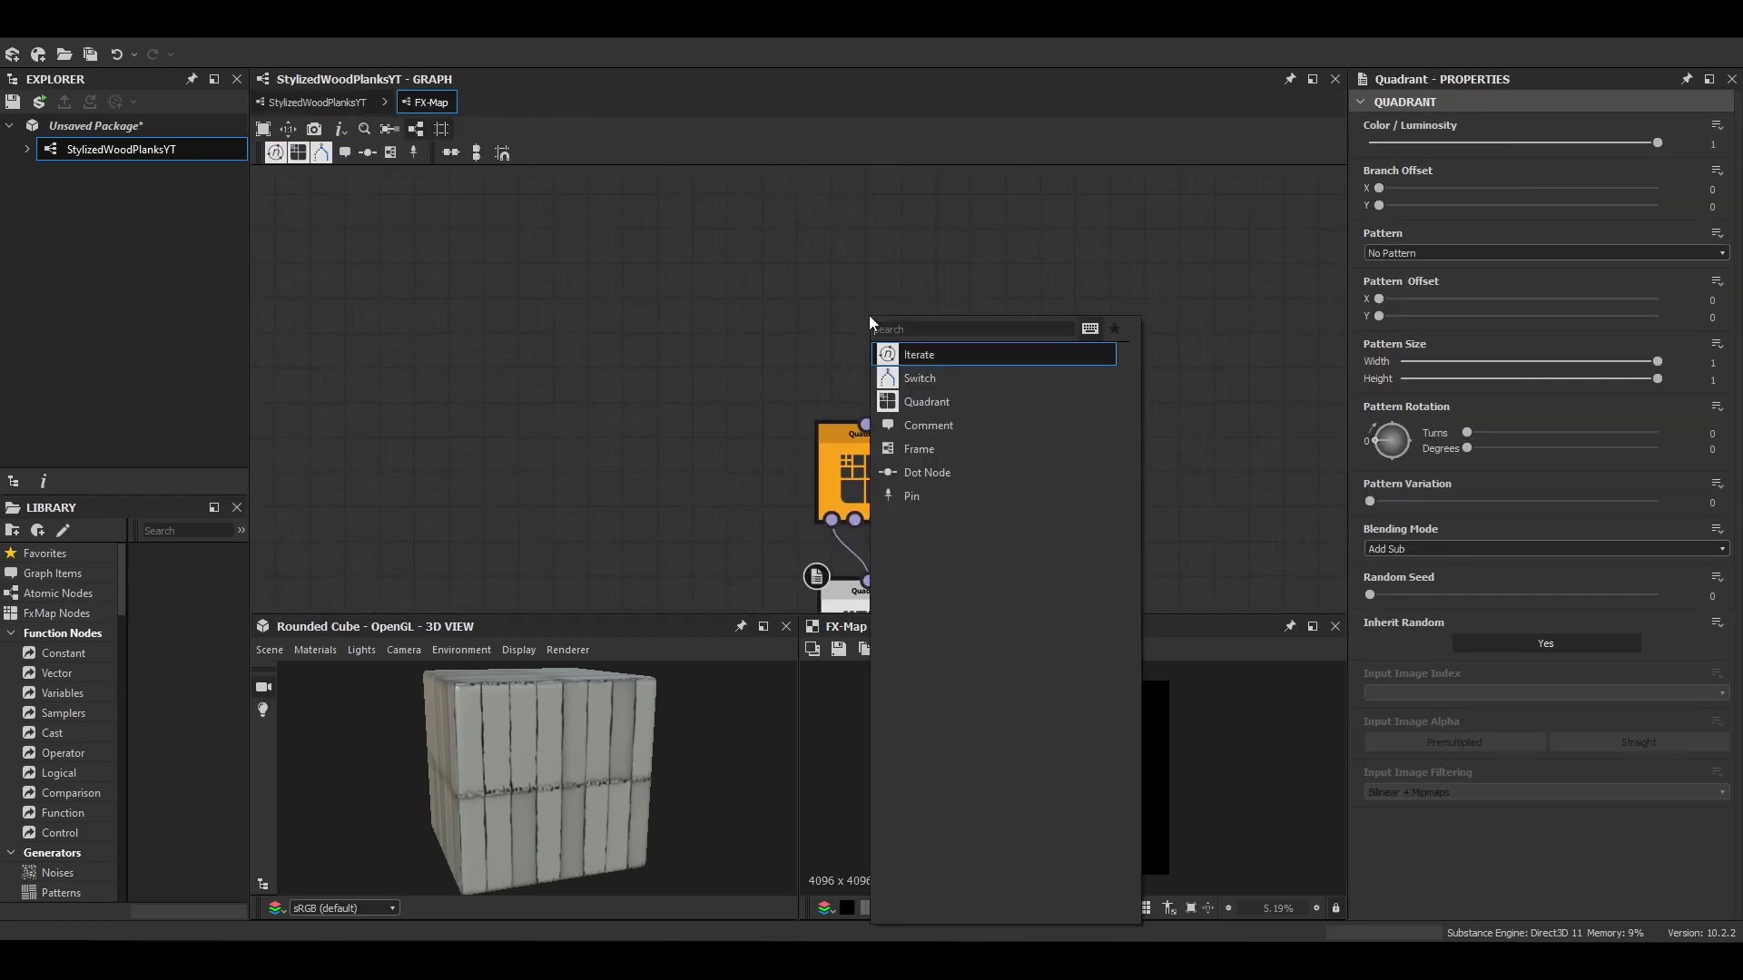
{"action": "type", "text": "ite"}
{"action": "key", "text": "Return"}
{"action": "left_click_drag", "start_coordinate": [895, 363], "coordinate": [866, 424]}
{"action": "right_click", "coordinate": [910, 323]}
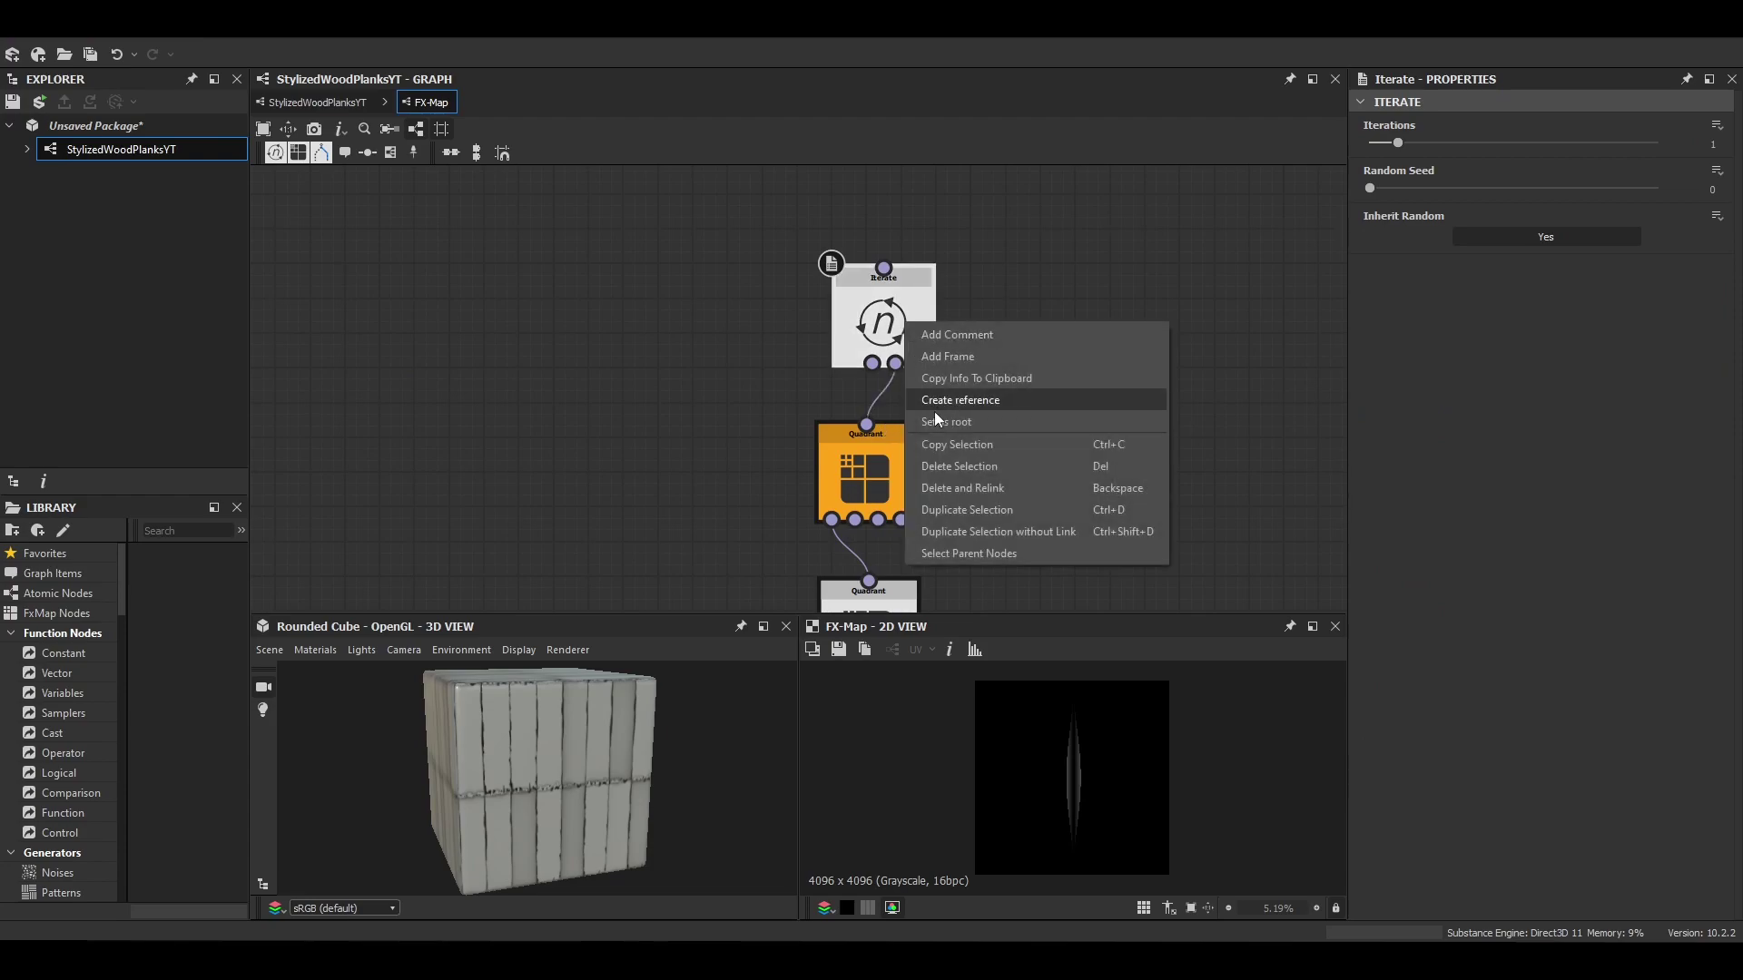
{"action": "left_click", "coordinate": [944, 419]}
Step: Line up the Quadrant nodes, set the pattern of both to Input Image and return to the main graph
{"action": "middle_click_drag", "start_coordinate": [959, 423], "coordinate": [916, 353]}
{"action": "left_click_drag", "start_coordinate": [816, 358], "coordinate": [833, 357]}
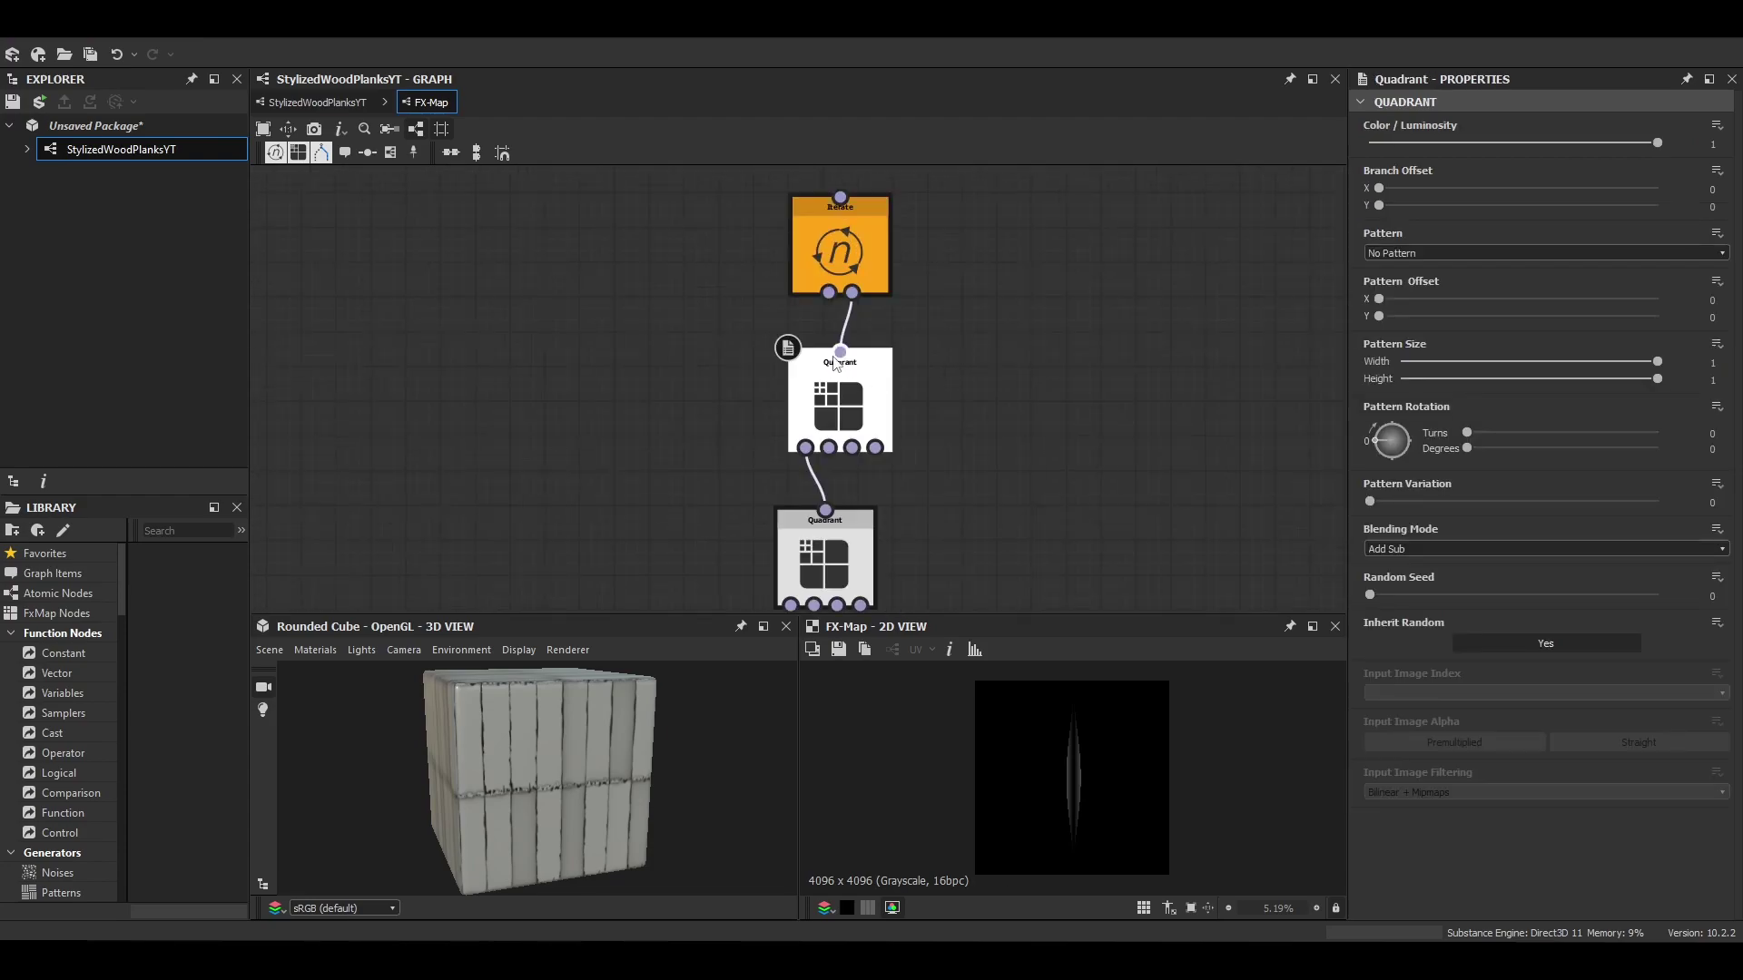
{"action": "left_click", "coordinate": [1425, 253]}
{"action": "left_click", "coordinate": [1412, 276]}
{"action": "left_click", "coordinate": [835, 542]}
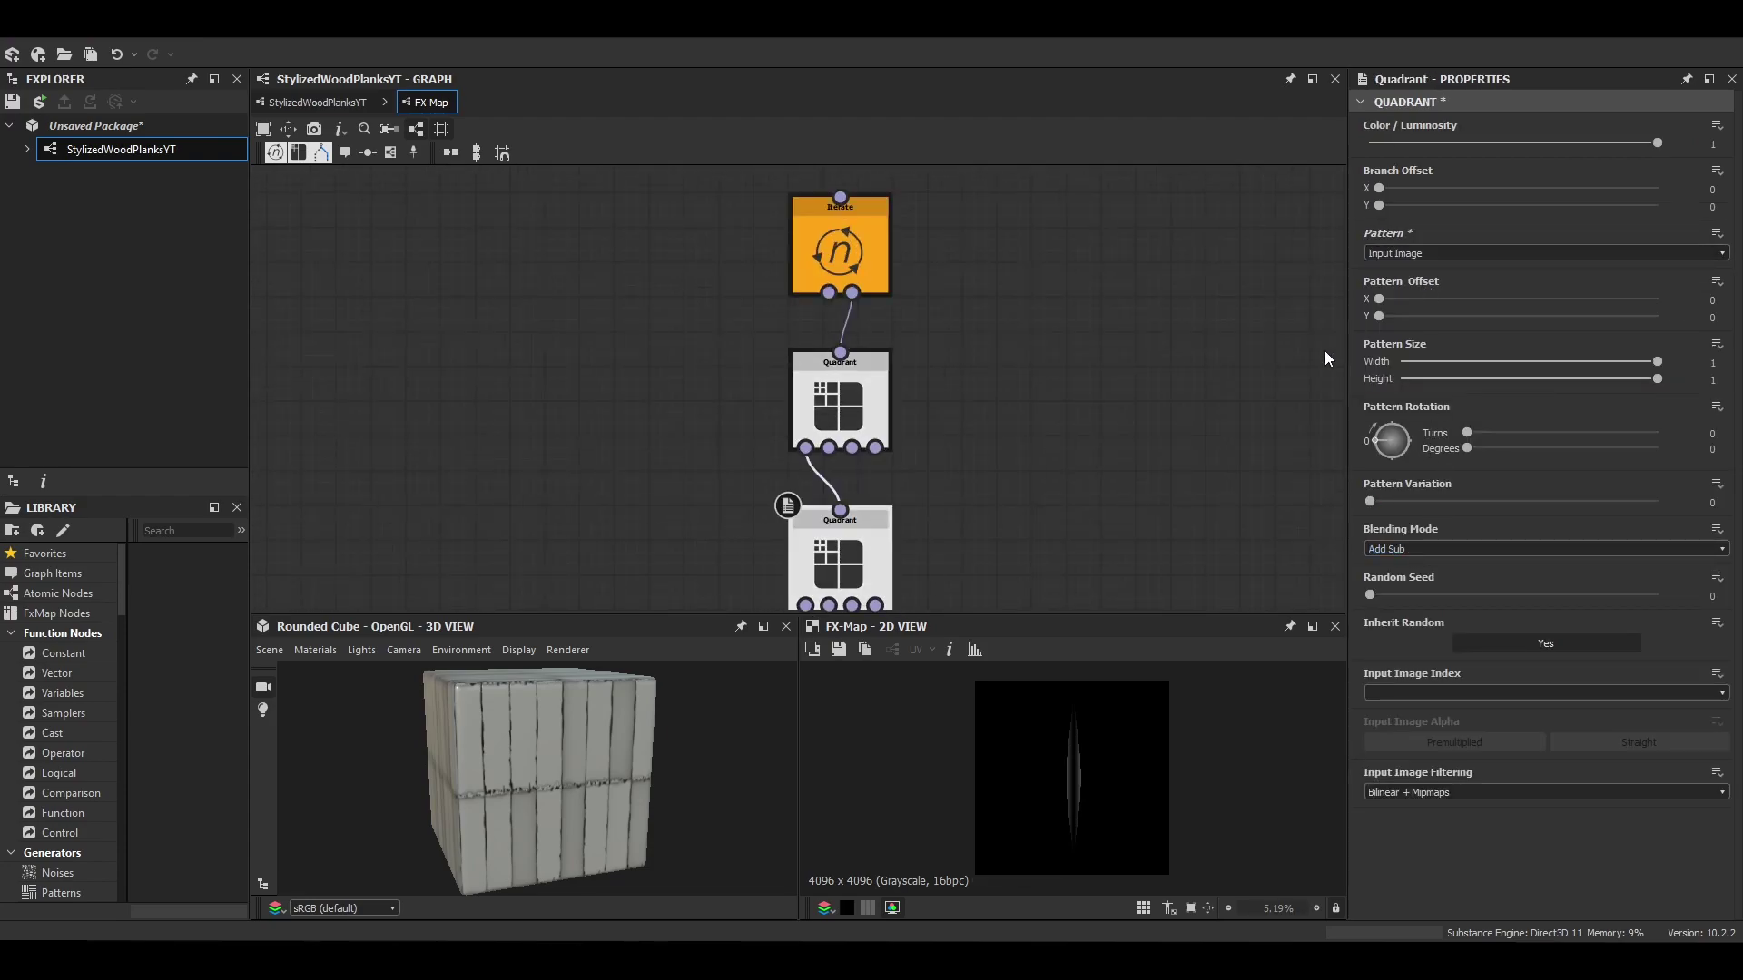
{"action": "left_click", "coordinate": [313, 102]}
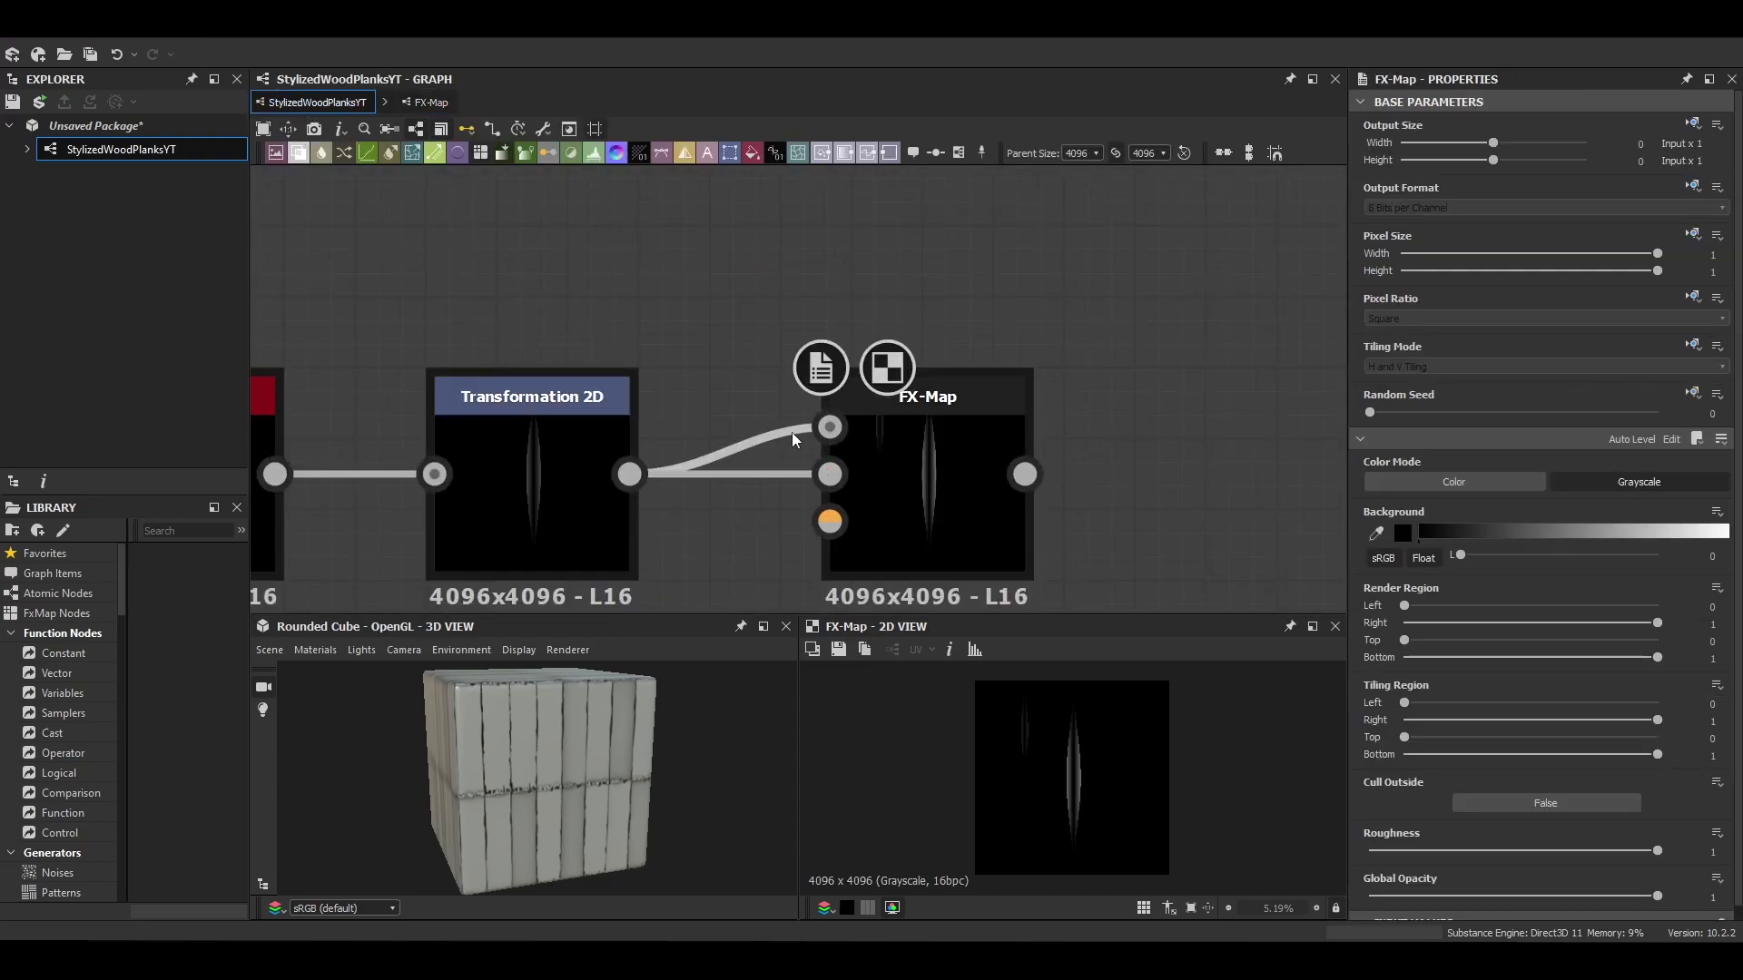
Step: Reopen the FX-Map graph for editing and create an empty function for the upper Quadrant's Pattern Offset
{"action": "right_click", "coordinate": [929, 448]}
{"action": "left_click", "coordinate": [1010, 637]}
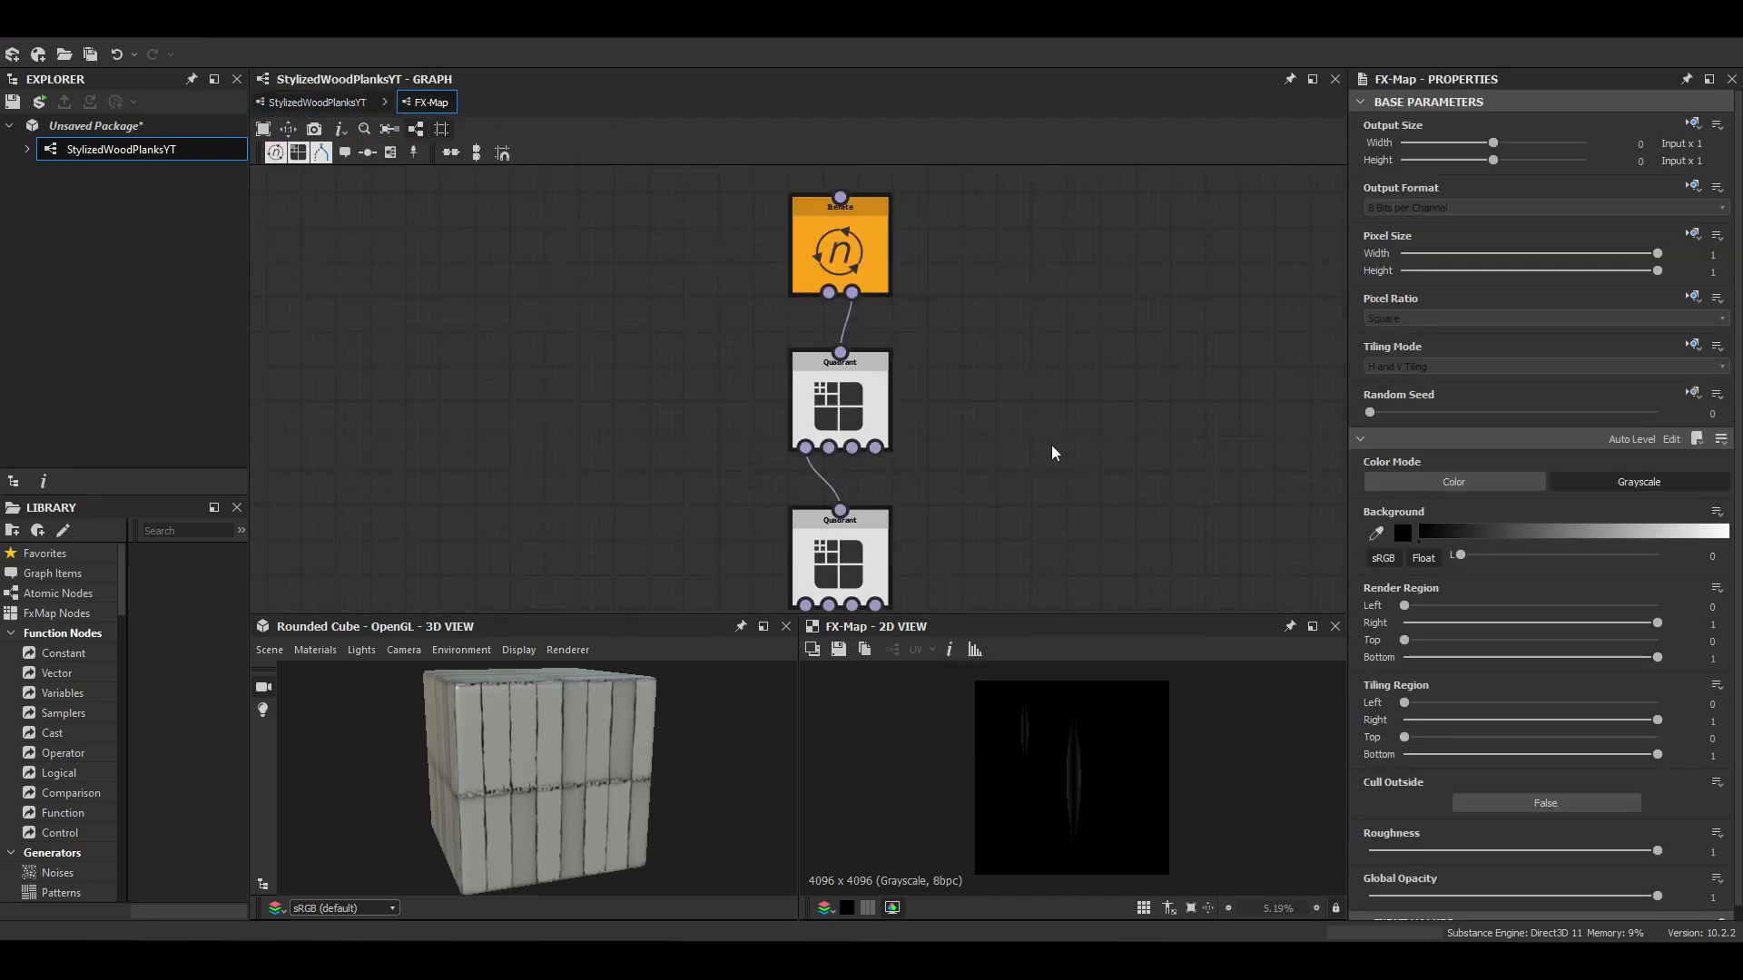
{"action": "scroll", "coordinate": [1050, 448], "scroll_direction": "down", "scroll_amount": 2}
{"action": "middle_click_drag", "start_coordinate": [1051, 448], "coordinate": [900, 414]}
{"action": "left_click", "coordinate": [744, 383]}
{"action": "middle_click_drag", "start_coordinate": [746, 386], "coordinate": [636, 412]}
{"action": "left_click", "coordinate": [1717, 281]}
{"action": "left_click", "coordinate": [1685, 307]}
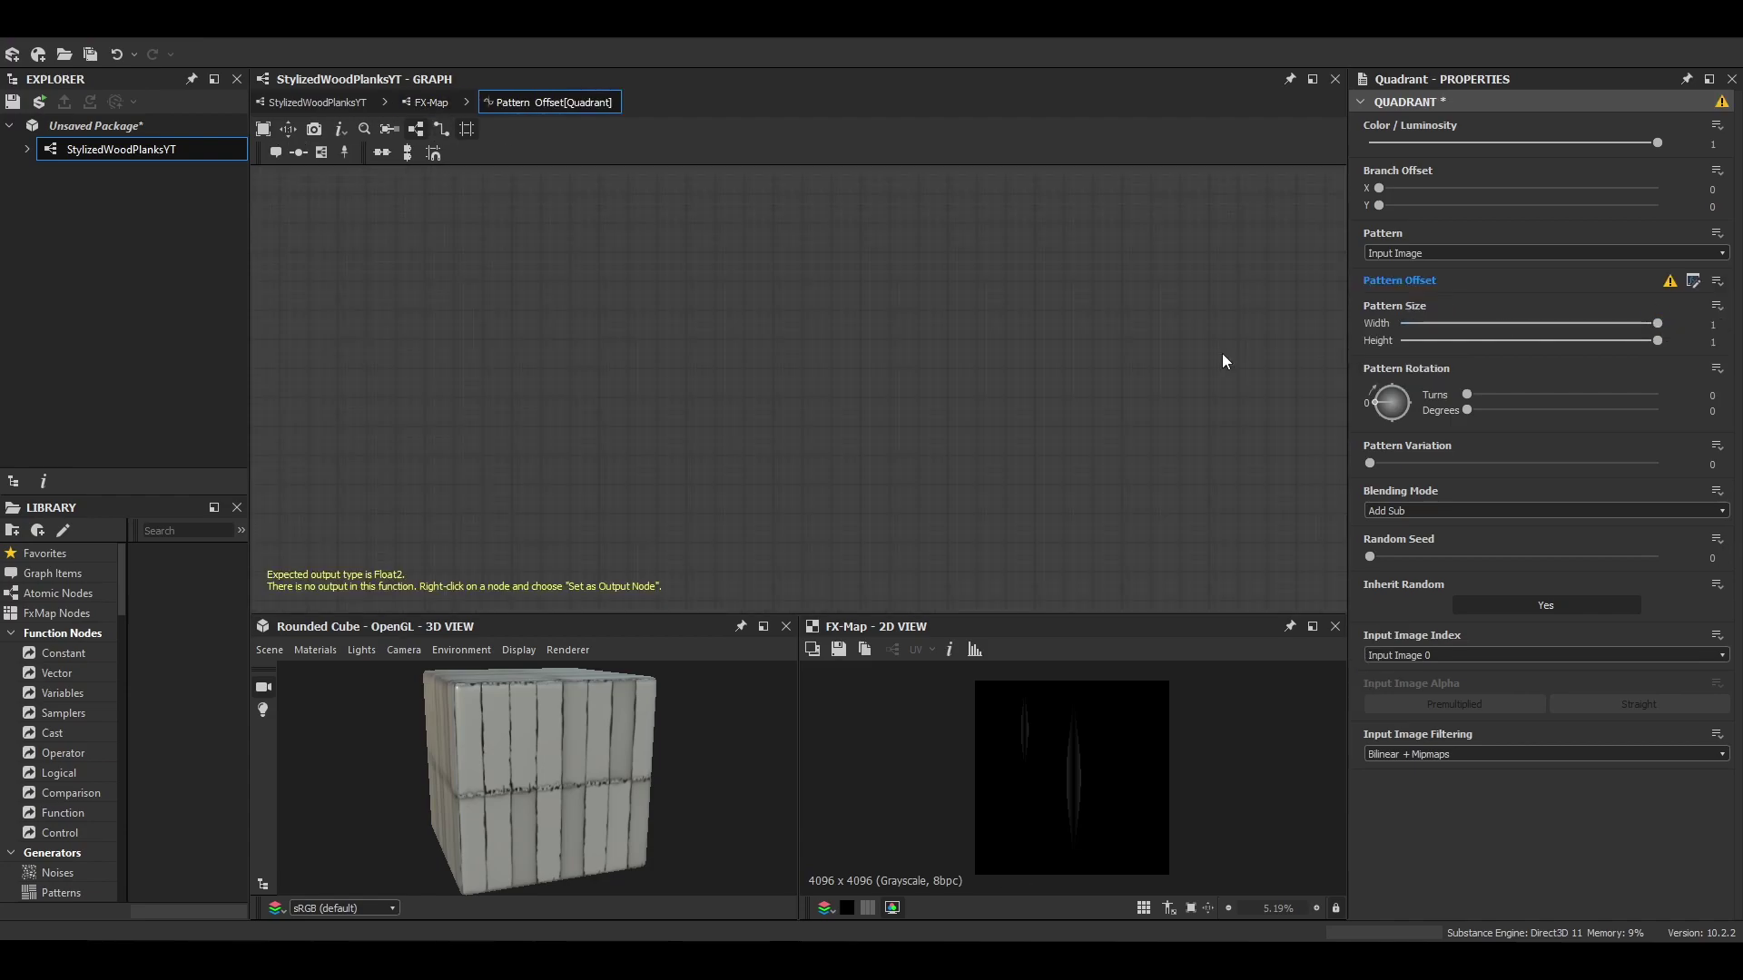
Step: Add a Vector Float2 node to the Pattern Offset function and set it as the output node
{"action": "key", "text": "space"}
{"action": "type", "text": "ve"}
{"action": "left_click", "coordinate": [844, 381]}
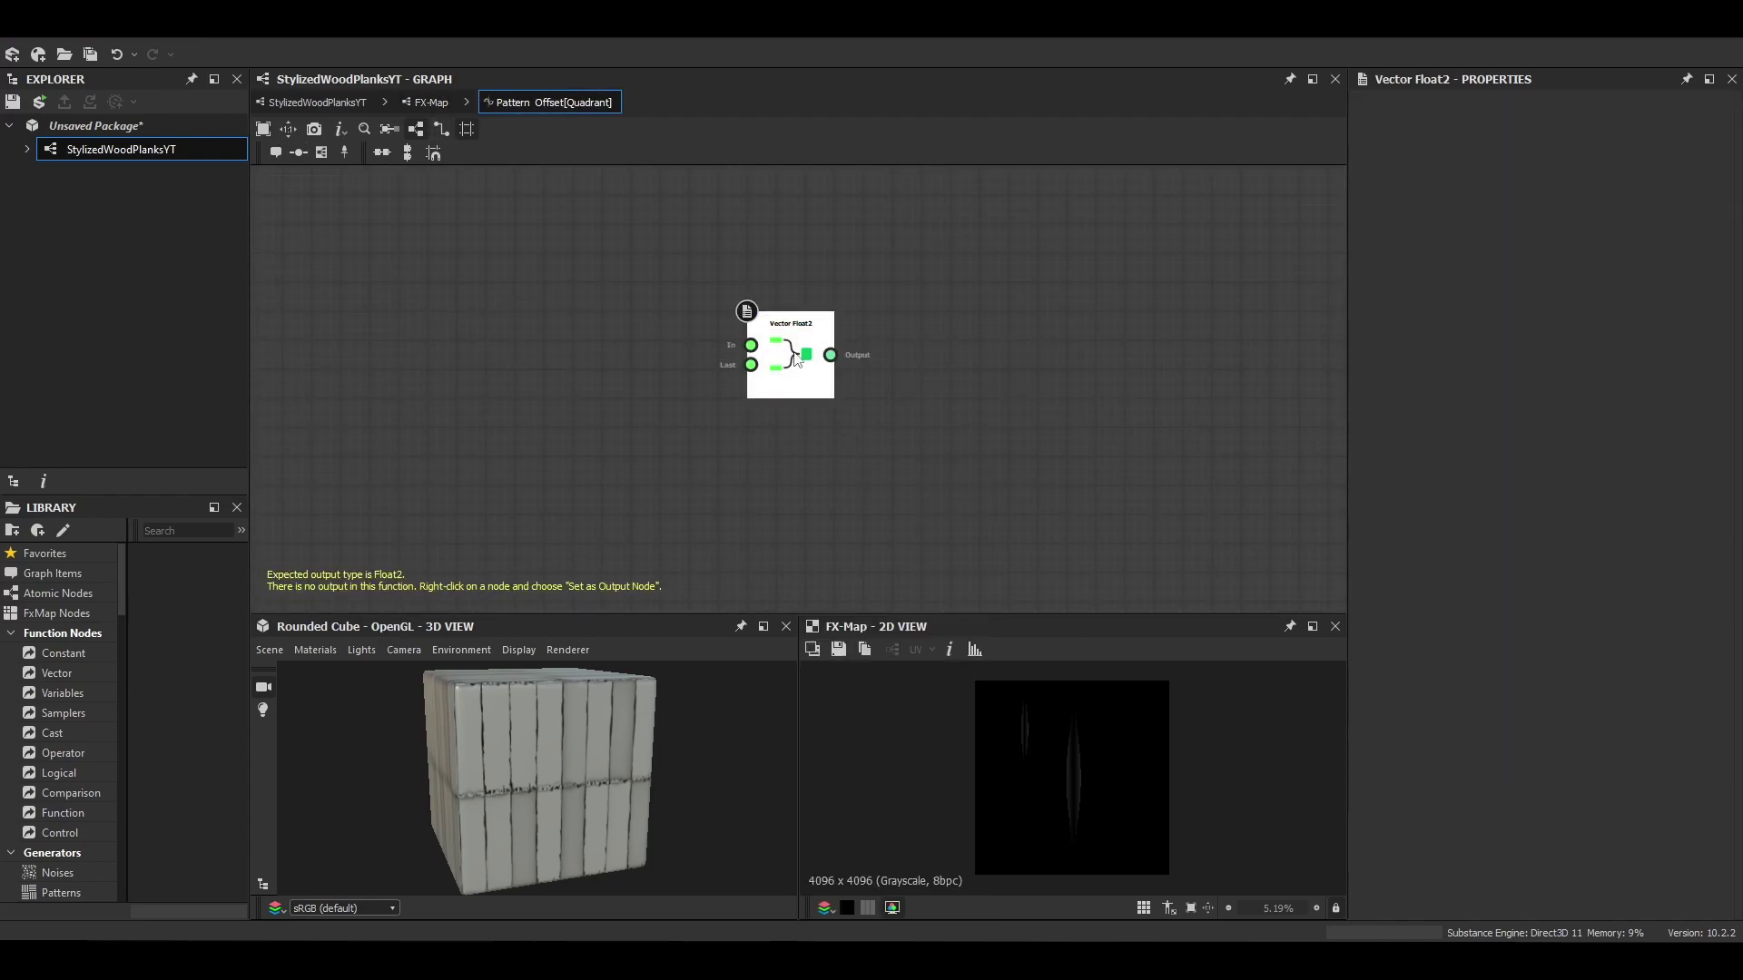
{"action": "right_click", "coordinate": [989, 358]}
{"action": "left_click_drag", "start_coordinate": [788, 361], "coordinate": [1042, 367]}
{"action": "left_click", "coordinate": [1060, 440]}
{"action": "middle_click_drag", "start_coordinate": [1059, 442], "coordinate": [1175, 448]}
Step: Add a Get Float node before the Vector Float2 and set its variable to $number
{"action": "key", "text": "space"}
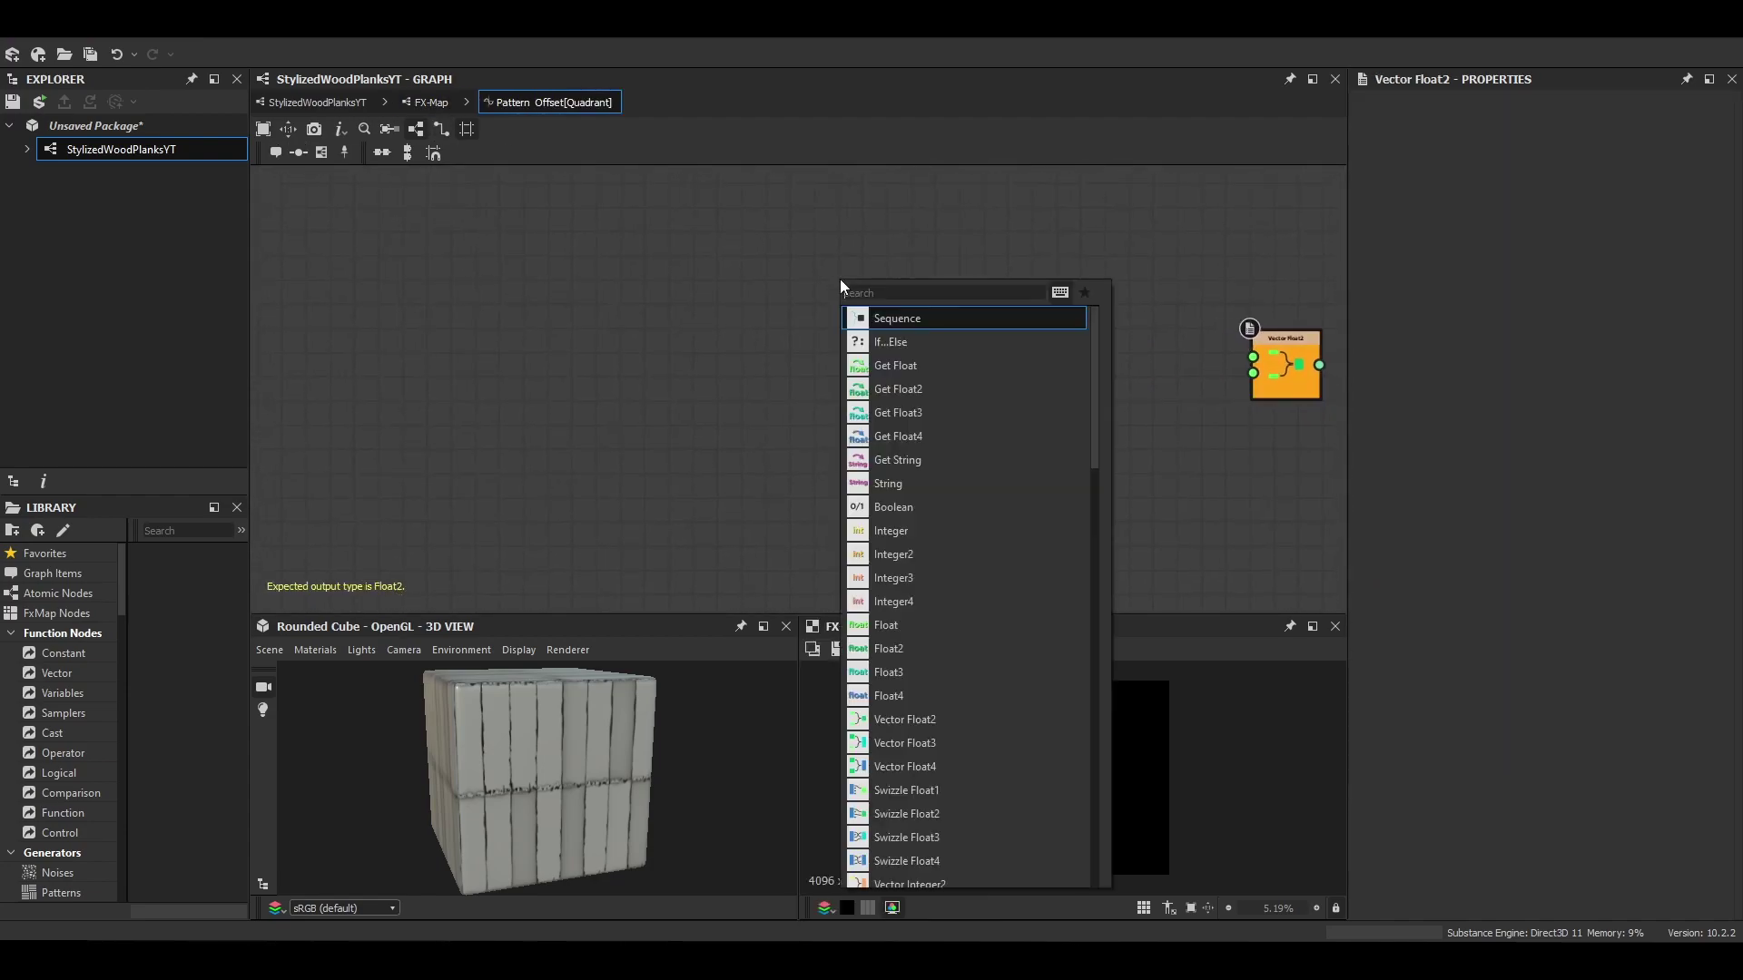
{"action": "type", "text": "get"}
{"action": "left_click", "coordinate": [929, 322]}
{"action": "left_click", "coordinate": [1723, 122]}
{"action": "left_click", "coordinate": [1578, 185]}
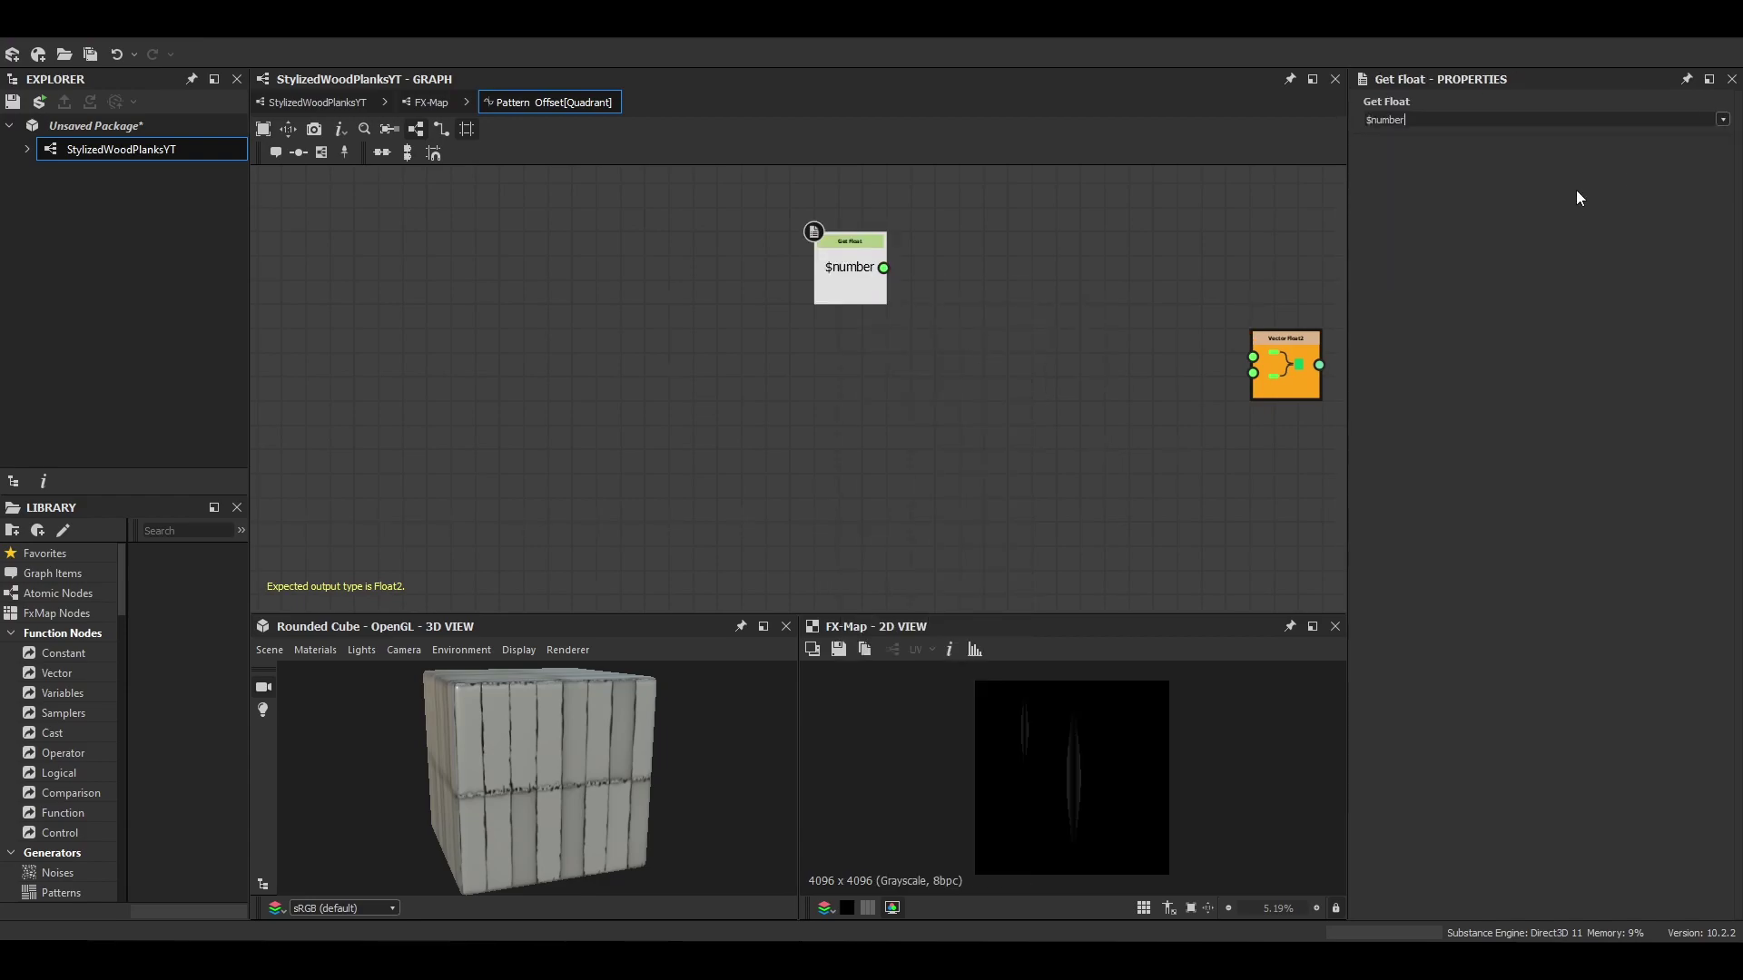
{"action": "left_click_drag", "start_coordinate": [851, 270], "coordinate": [840, 246]}
Step: Add a Float node with value 0.25 below $number and feed it into a new Add node
{"action": "middle_click_drag", "start_coordinate": [893, 333], "coordinate": [973, 310]}
{"action": "key", "text": "space"}
{"action": "type", "text": "fl"}
{"action": "left_click", "coordinate": [824, 410]}
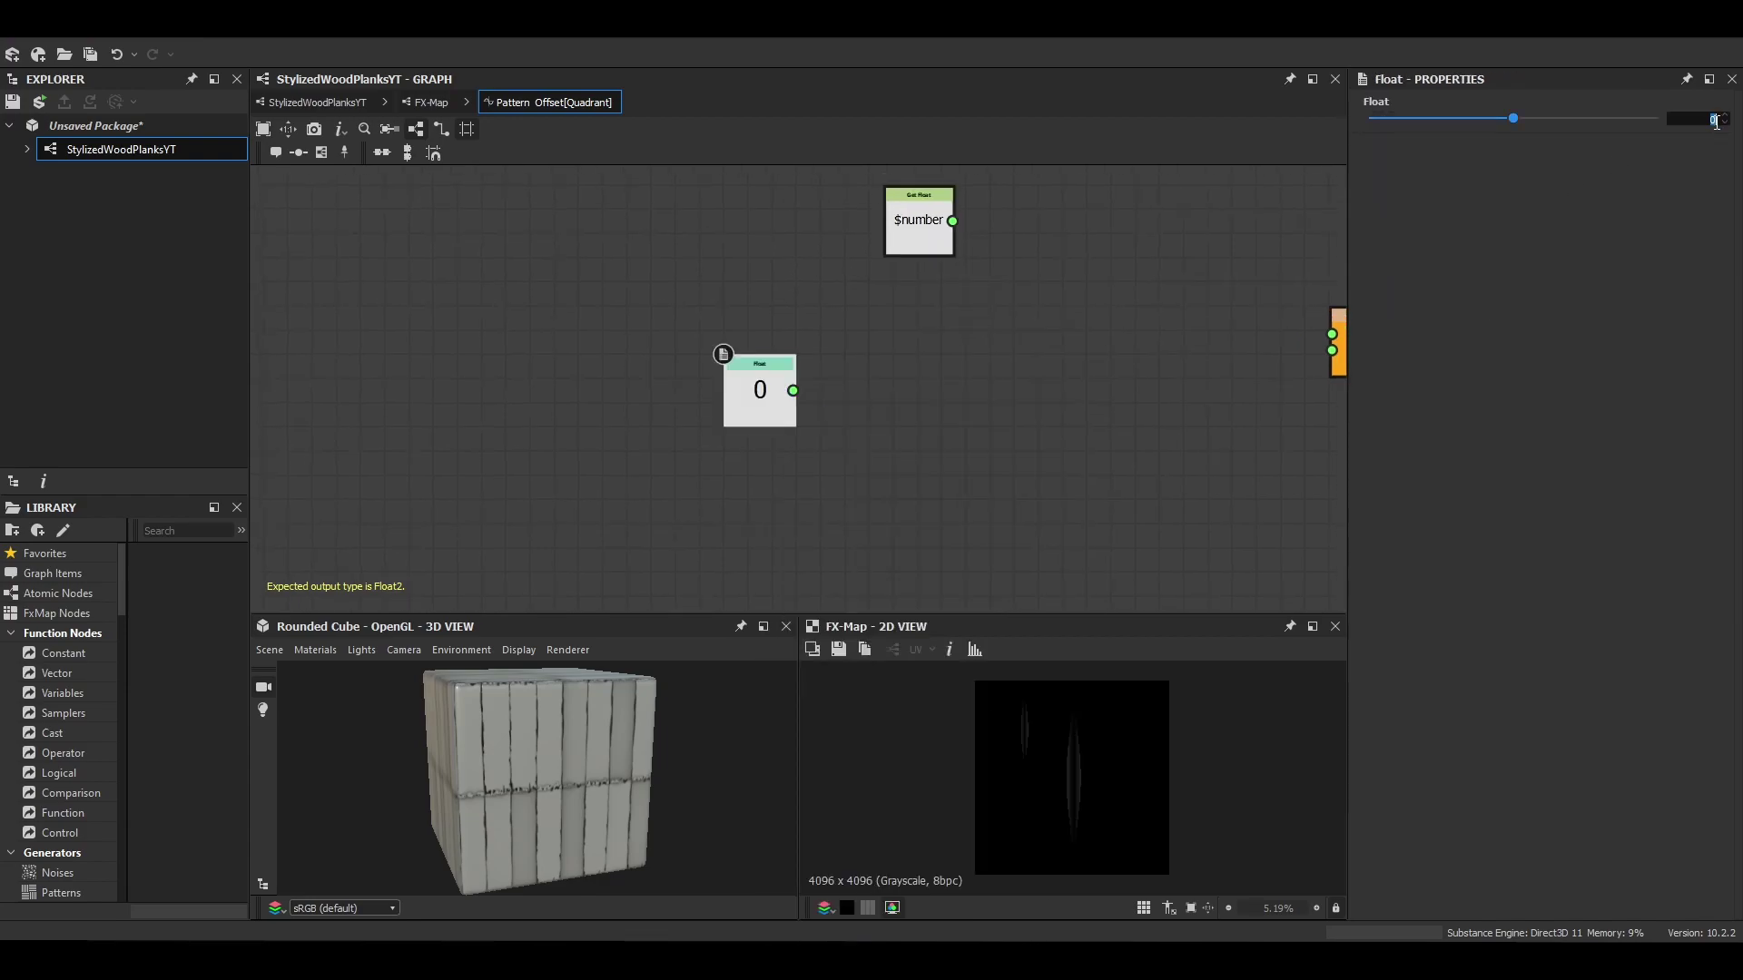
{"action": "key", "text": "space"}
{"action": "type", "text": "ad"}
{"action": "key", "text": "Return"}
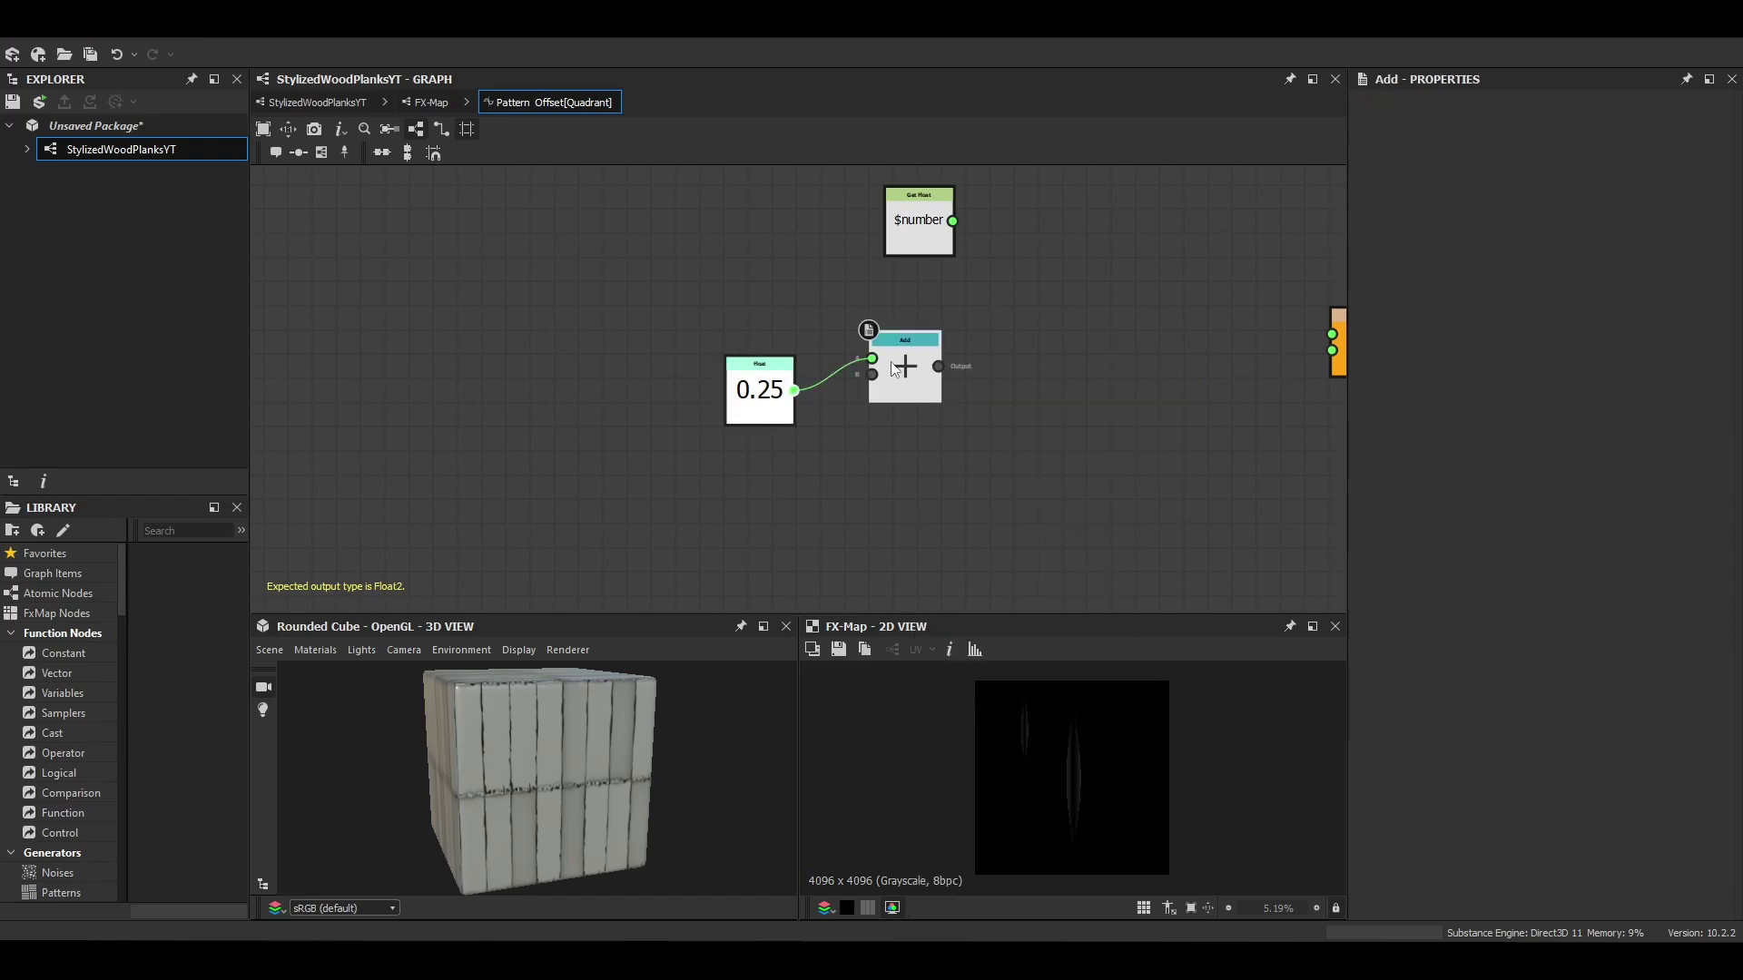
Step: Link $number into the Add node and pass the sum through a new Random node to the Vector Float2's first input
{"action": "middle_click_drag", "start_coordinate": [1081, 317], "coordinate": [971, 311]}
{"action": "left_click_drag", "start_coordinate": [944, 358], "coordinate": [1029, 313]}
{"action": "key", "text": "space"}
{"action": "type", "text": "ra"}
{"action": "key", "text": "Return"}
{"action": "left_click_drag", "start_coordinate": [1078, 321], "coordinate": [1053, 368]}
{"action": "left_click_drag", "start_coordinate": [1190, 329], "coordinate": [1232, 325]}
{"action": "left_click_drag", "start_coordinate": [1071, 360], "coordinate": [1254, 331]}
{"action": "left_click_drag", "start_coordinate": [1045, 387], "coordinate": [1055, 352]}
{"action": "middle_click_drag", "start_coordinate": [1055, 352], "coordinate": [1033, 245]}
{"action": "scroll", "coordinate": [1009, 456], "scroll_direction": "down", "scroll_amount": 1}
Step: Add a Multiplication node below the Random node and connect $number to its first input
{"action": "left_click", "coordinate": [928, 396]}
{"action": "key", "text": "space"}
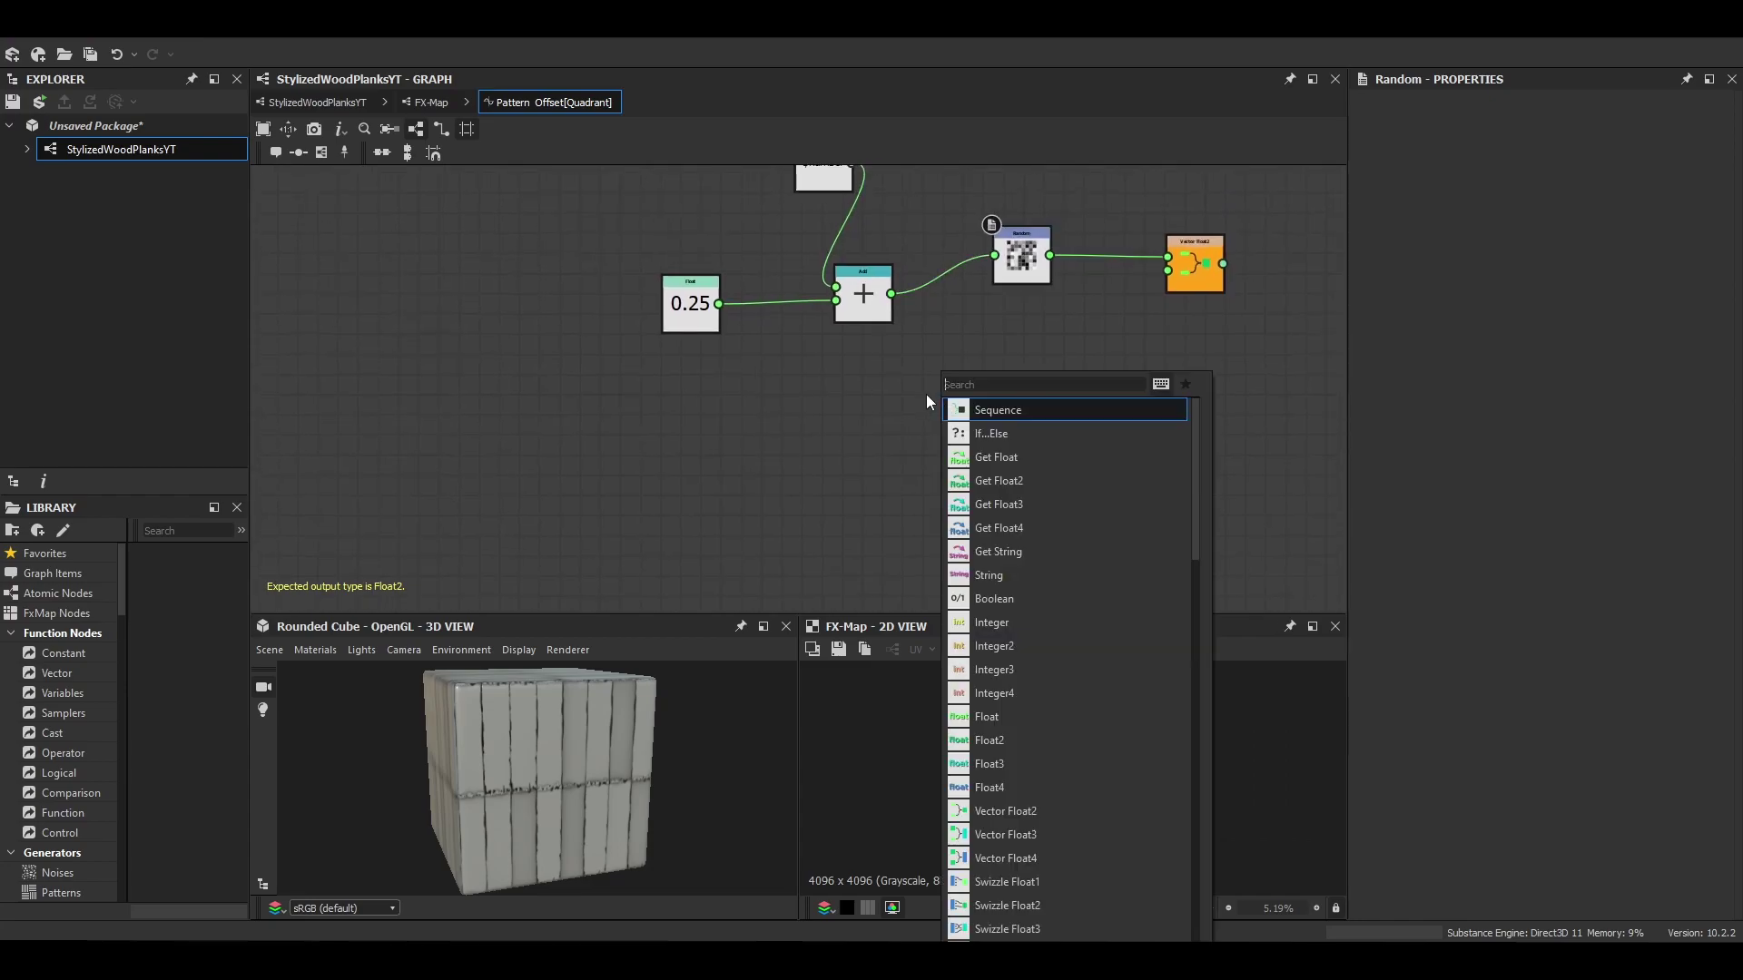
{"action": "type", "text": "mul"}
{"action": "left_click", "coordinate": [1038, 409]}
{"action": "left_click_drag", "start_coordinate": [852, 166], "coordinate": [906, 398]}
{"action": "left_click_drag", "start_coordinate": [932, 399], "coordinate": [992, 420]}
{"action": "left_click", "coordinate": [952, 376]}
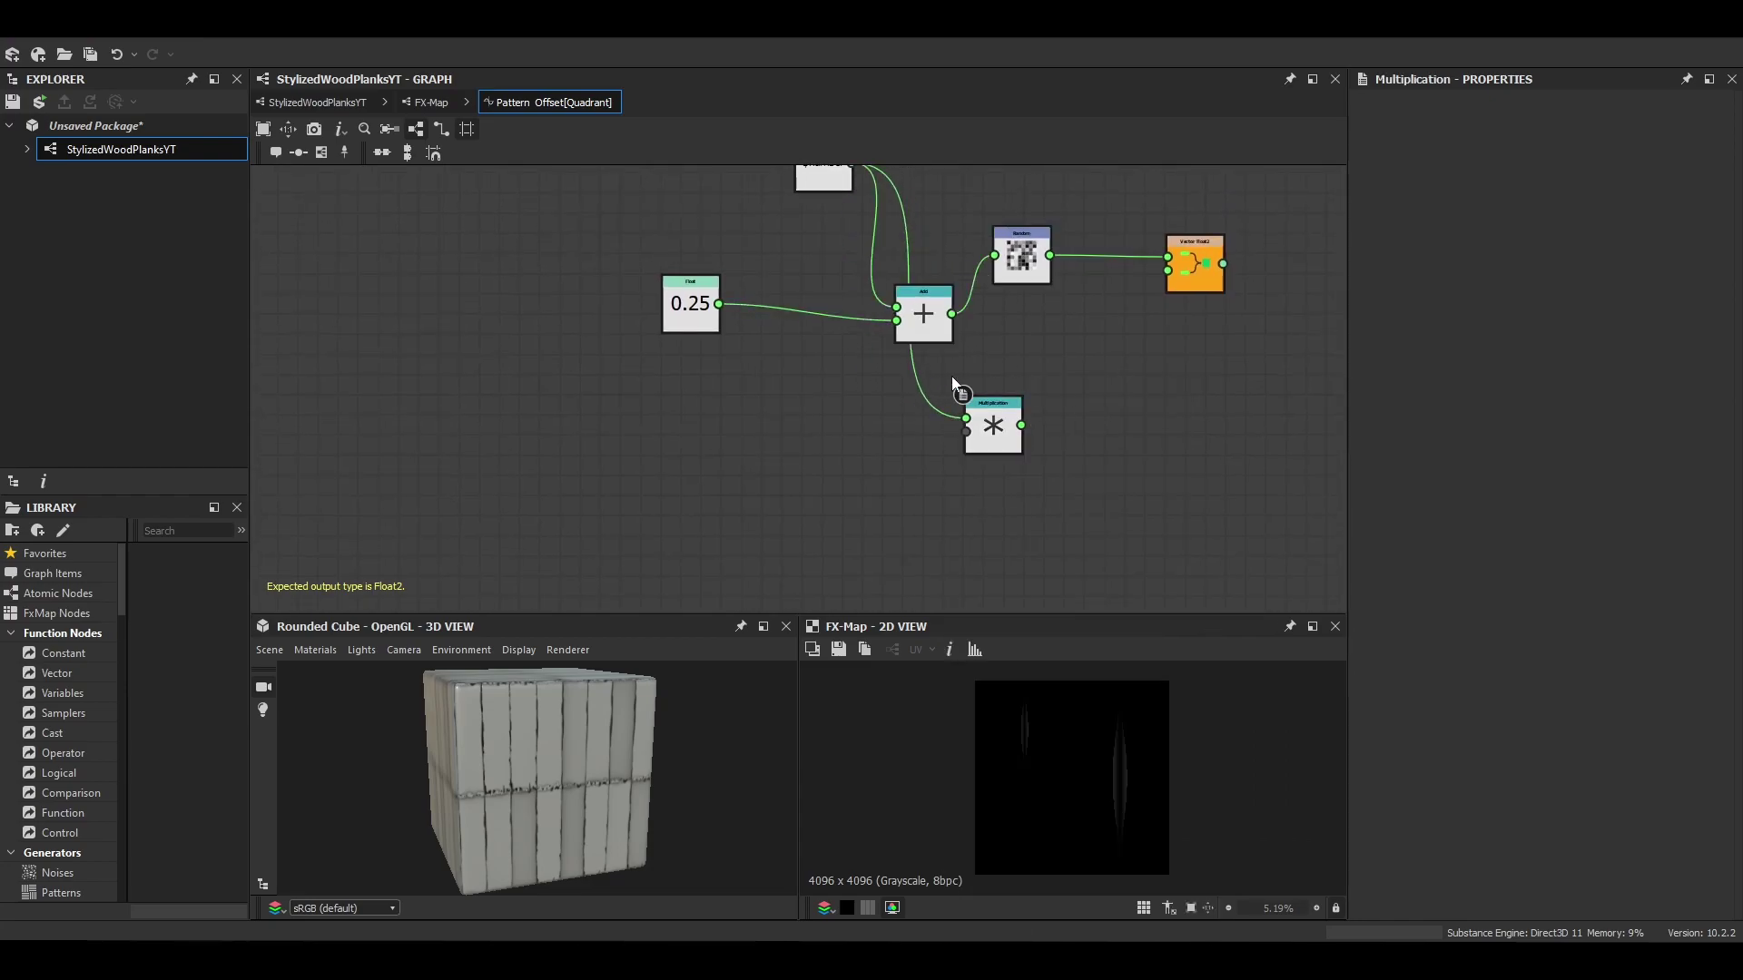
{"action": "left_click_drag", "start_coordinate": [923, 314], "coordinate": [852, 304]}
{"action": "left_click_drag", "start_coordinate": [992, 423], "coordinate": [1053, 424]}
{"action": "middle_click_drag", "start_coordinate": [1053, 431], "coordinate": [1176, 419]}
Step: Feed a Float of 20 through a new Random node into the Multiplication, then link its result to the Vector Float2's second input
{"action": "left_click", "coordinate": [890, 414]}
{"action": "key", "text": "space"}
{"action": "type", "text": "flo"}
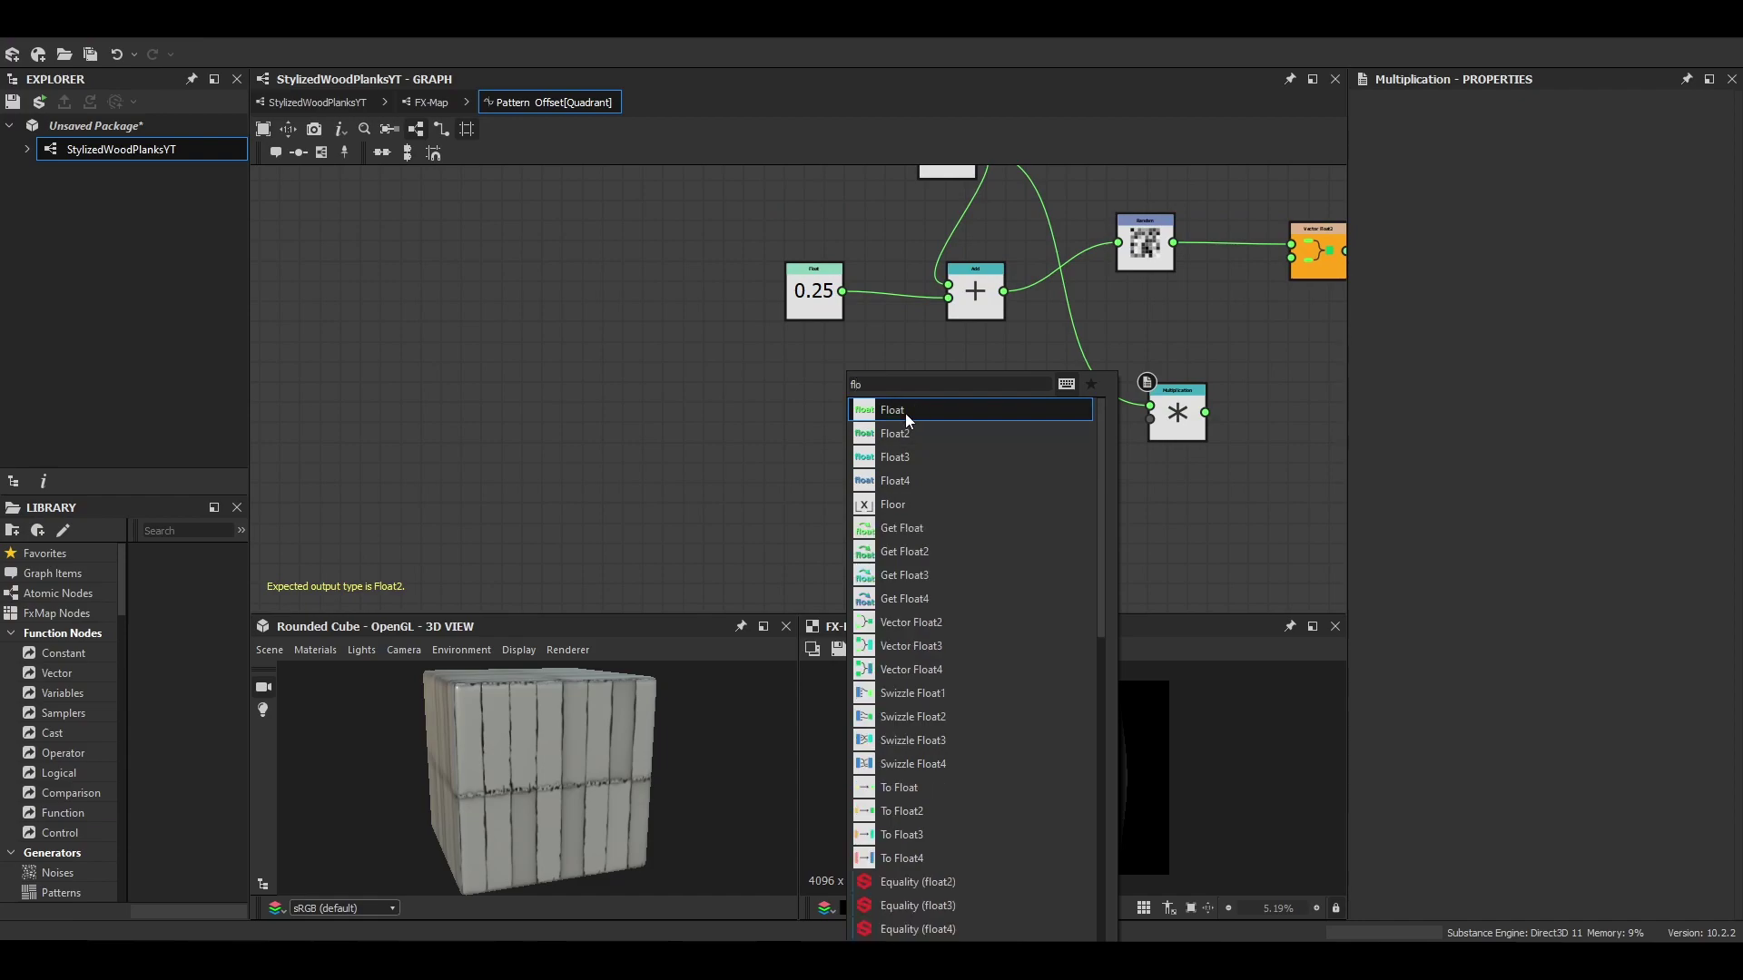
{"action": "left_click", "coordinate": [906, 413]}
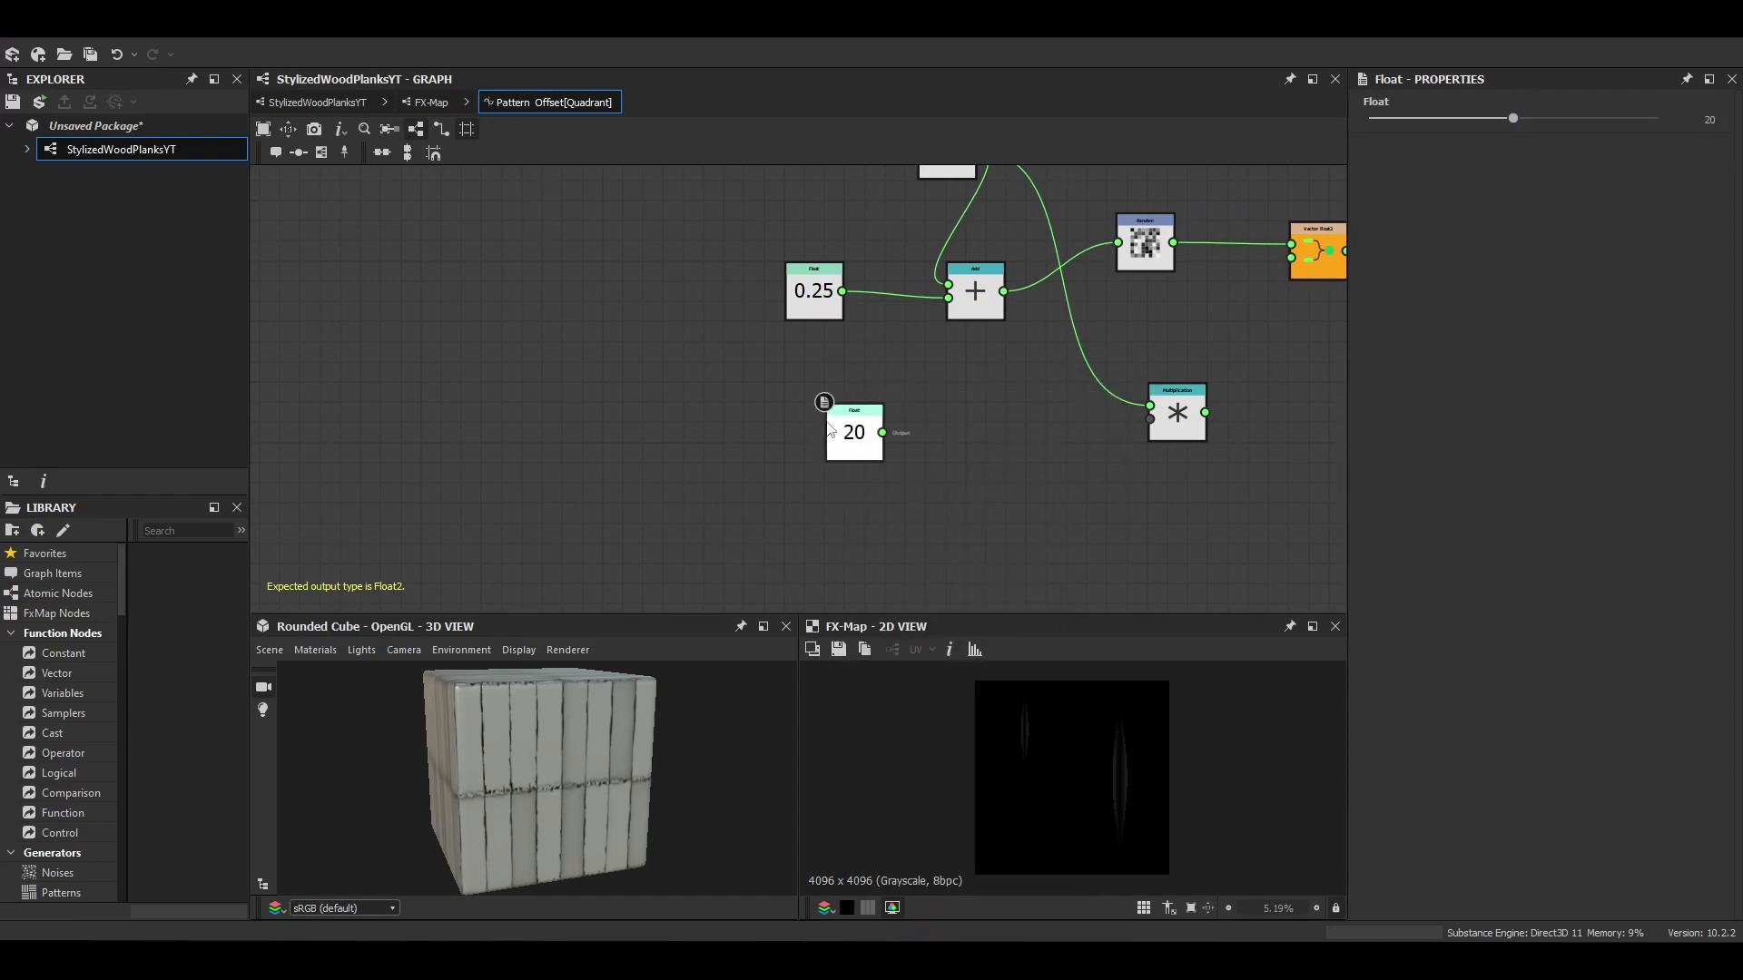
{"action": "key", "text": "space"}
{"action": "type", "text": "ran"}
{"action": "left_click", "coordinate": [922, 410]}
{"action": "left_click_drag", "start_coordinate": [983, 433], "coordinate": [1149, 419]}
{"action": "middle_click_drag", "start_coordinate": [1260, 385], "coordinate": [924, 457]}
{"action": "scroll", "coordinate": [999, 454], "scroll_direction": "down", "scroll_amount": 3}
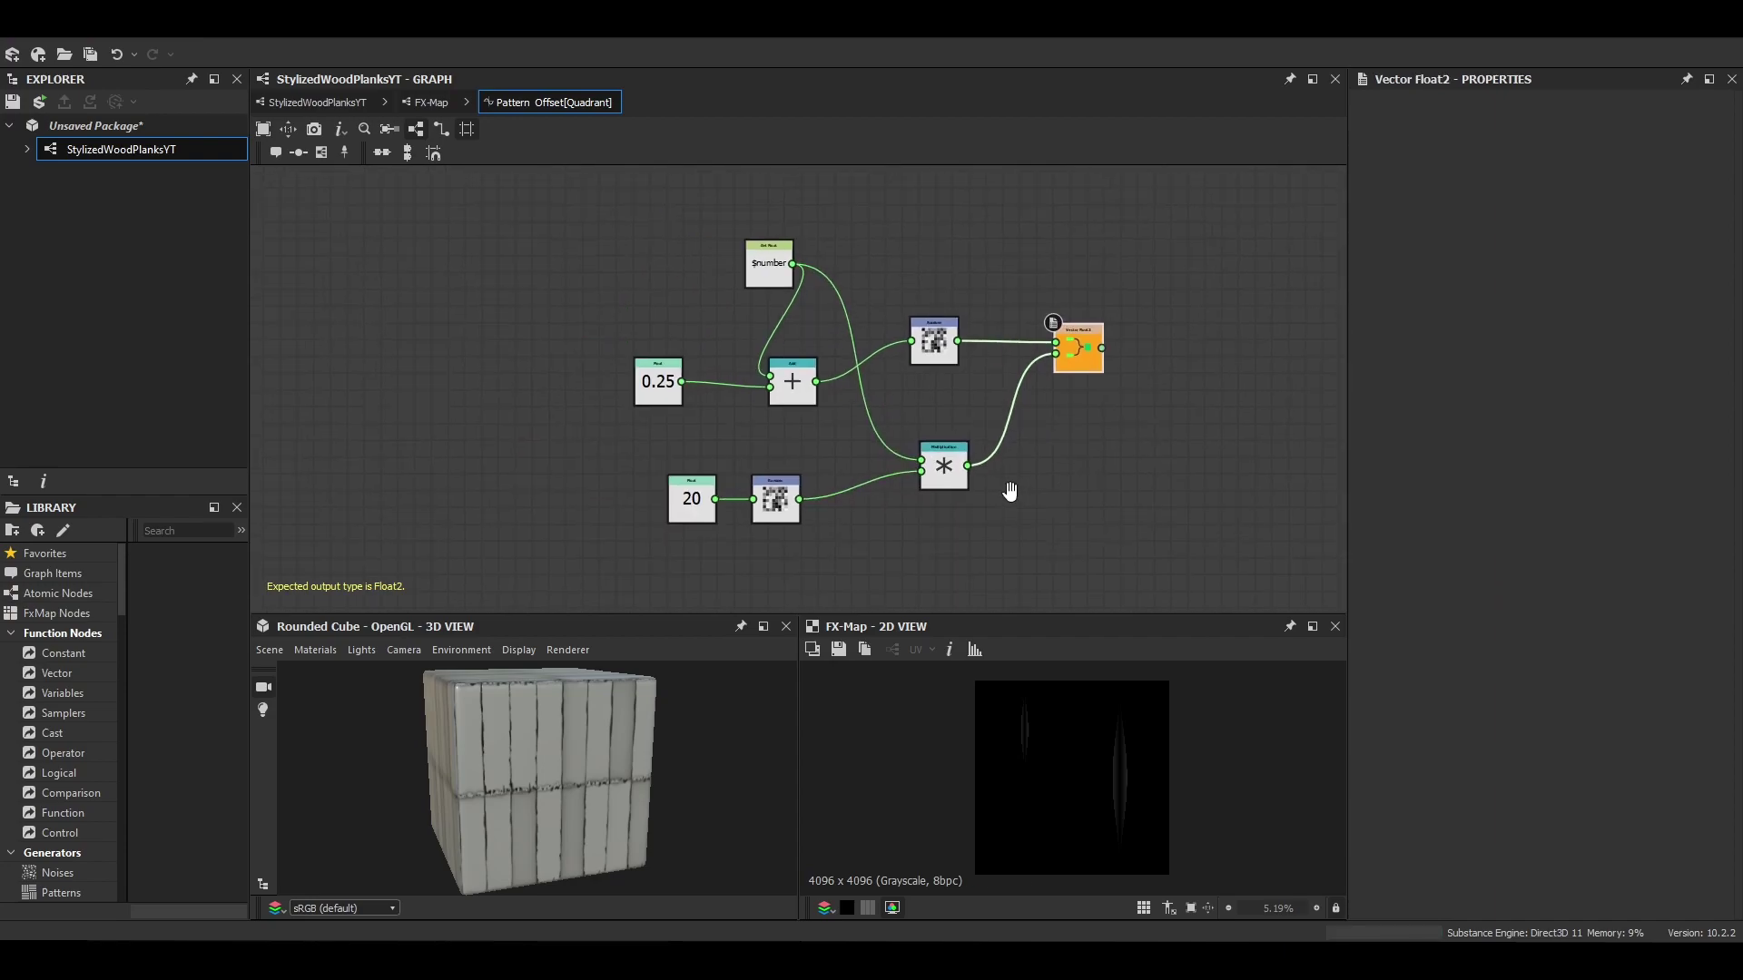
Step: Return to the main graph, duplicate the FX-Map twice with its Transformation 2D link kept, and frame the copies as P2
{"action": "left_click", "coordinate": [414, 105]}
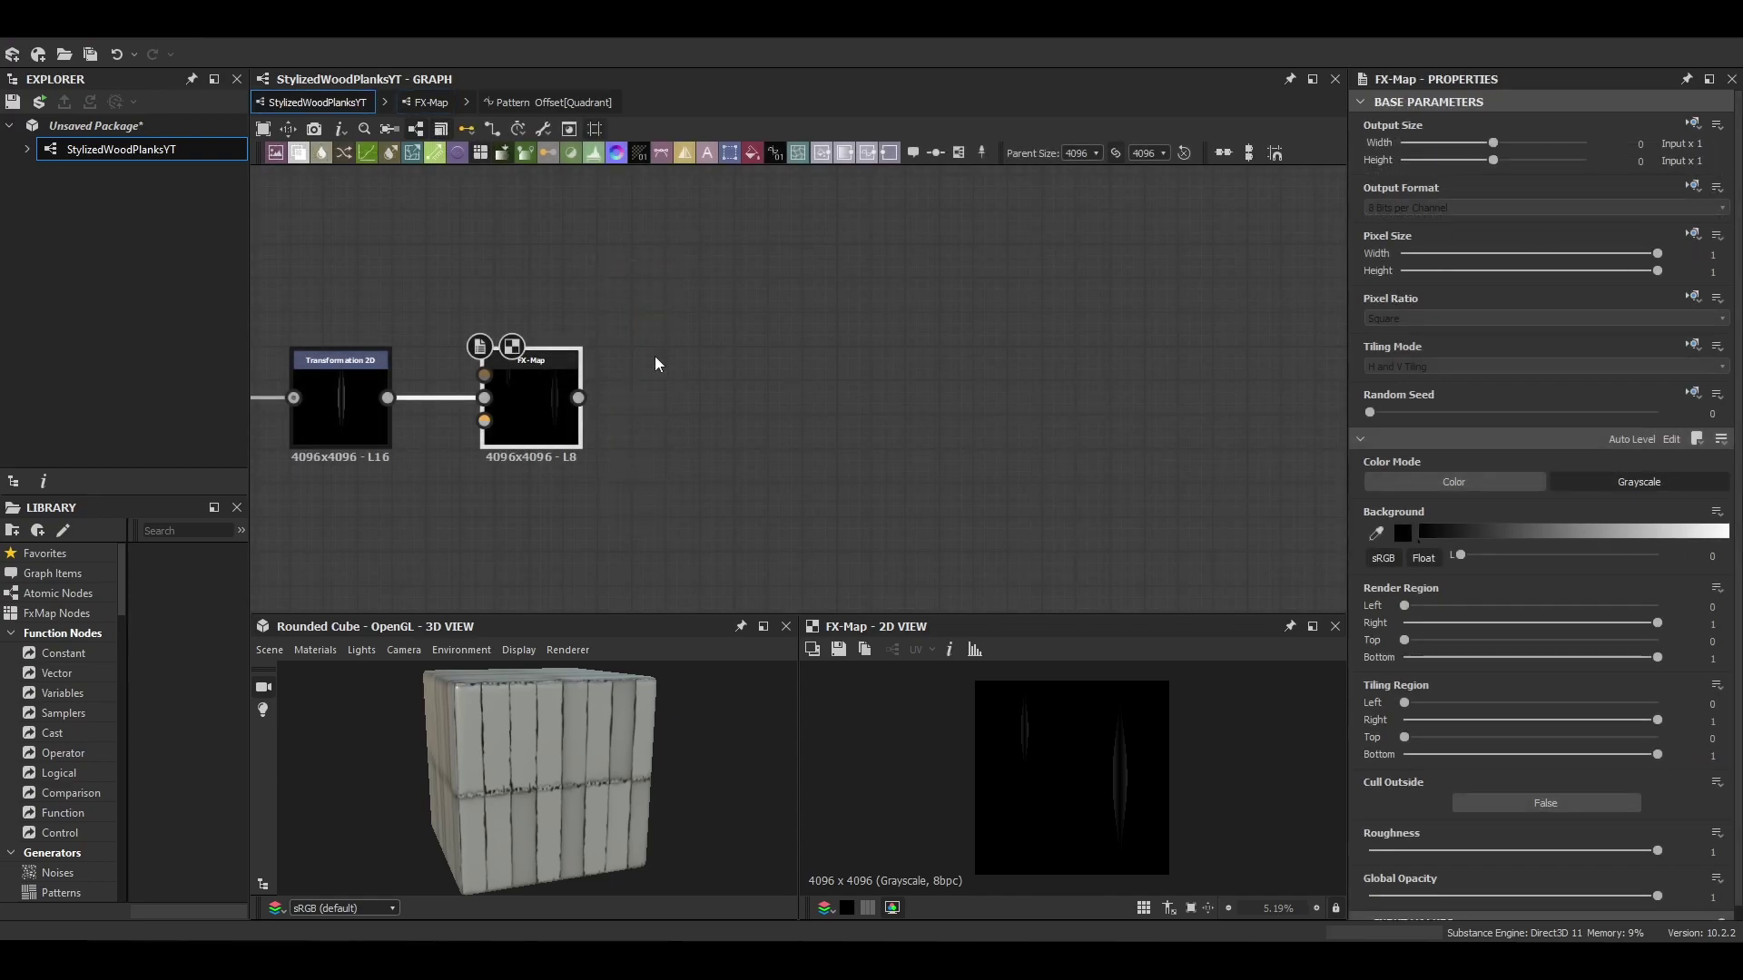
{"action": "scroll", "coordinate": [656, 356], "scroll_direction": "down", "scroll_amount": 3}
{"action": "key", "text": "ctrl+d"}
{"action": "middle_click_drag", "start_coordinate": [616, 505], "coordinate": [663, 354]}
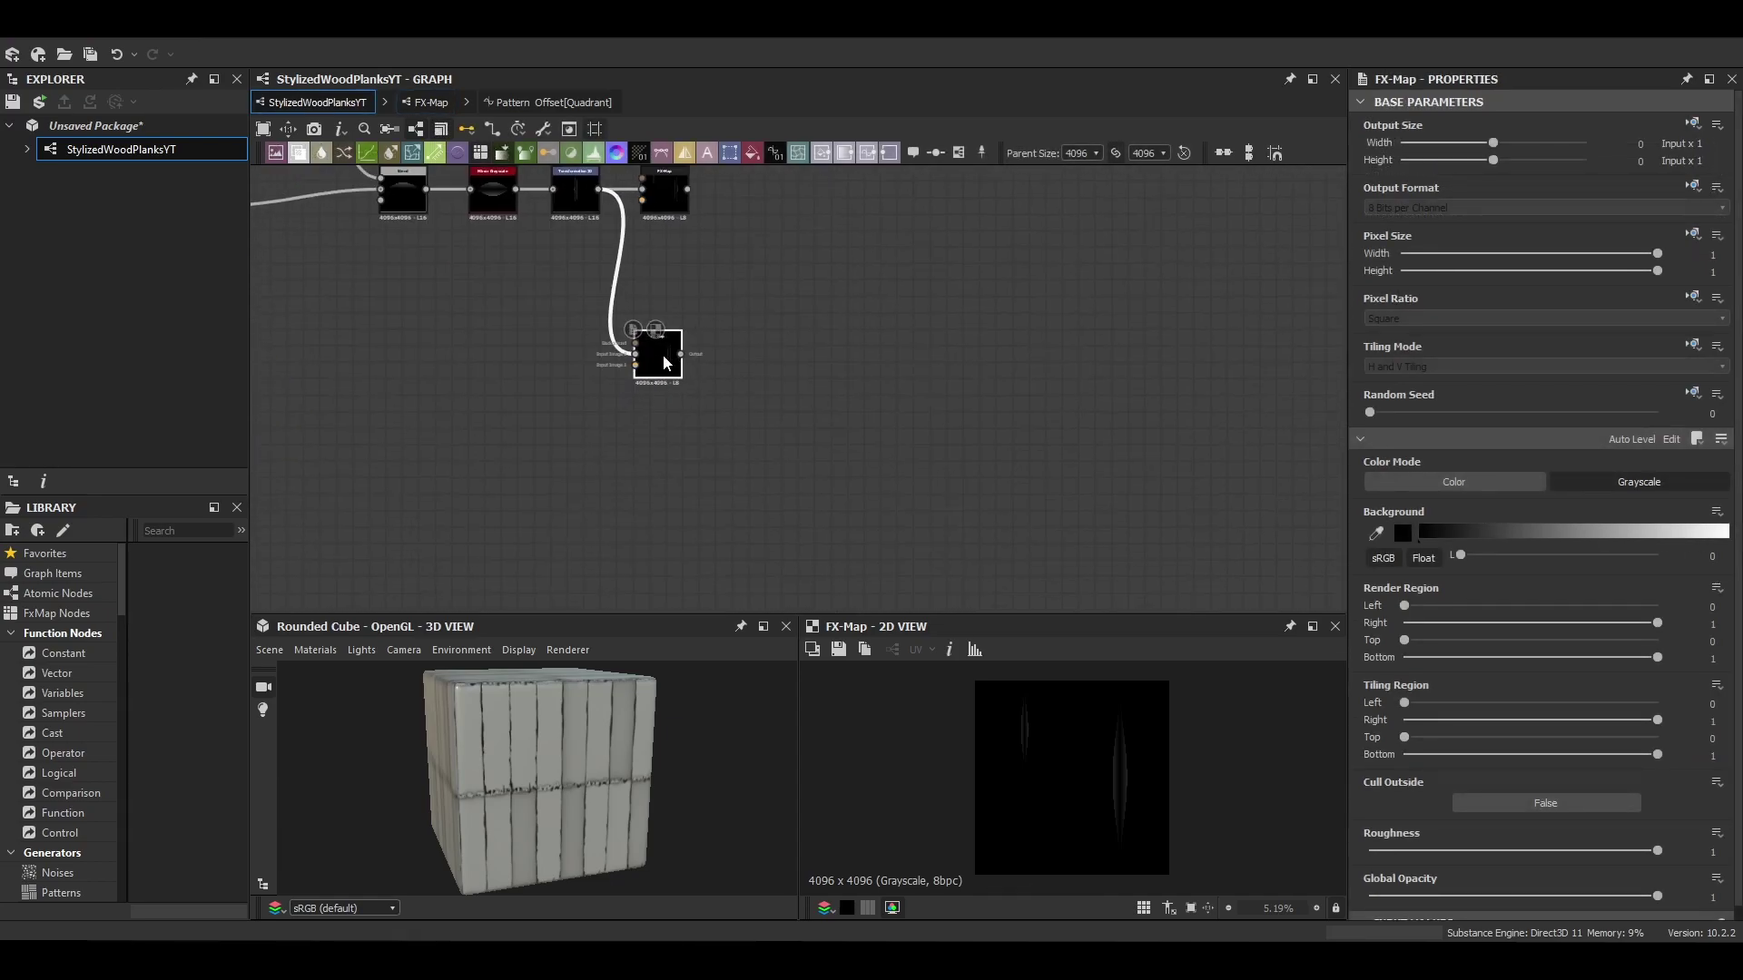
{"action": "key", "text": "ctrl+shift+d"}
{"action": "left_click_drag", "start_coordinate": [798, 414], "coordinate": [683, 520]}
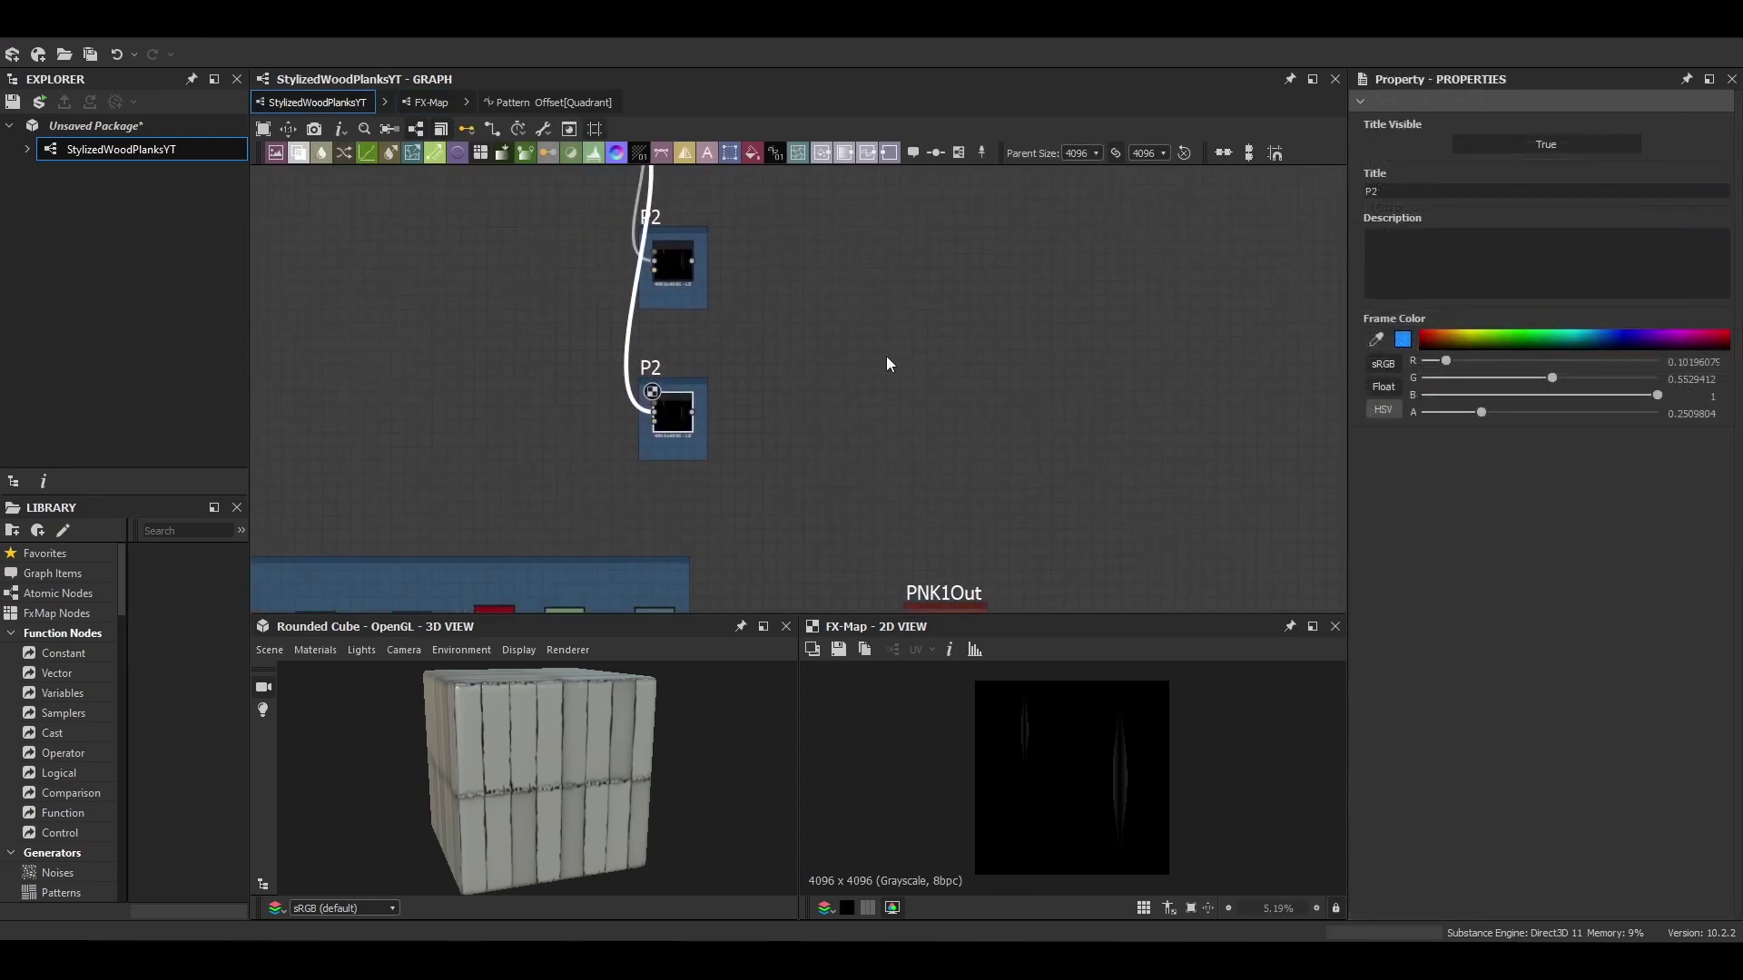
Step: Add a Warp node after the original FX-Map, feed the FX-Map into both inputs and frame it as ExtraGrain
{"action": "middle_click_drag", "start_coordinate": [886, 356], "coordinate": [817, 468]}
{"action": "scroll", "coordinate": [607, 240], "scroll_direction": "up", "scroll_amount": 3}
{"action": "middle_click_drag", "start_coordinate": [607, 239], "coordinate": [622, 455]}
{"action": "left_click", "coordinate": [624, 455]}
{"action": "key", "text": "space"}
{"action": "type", "text": "warp"}
{"action": "key", "text": "Return"}
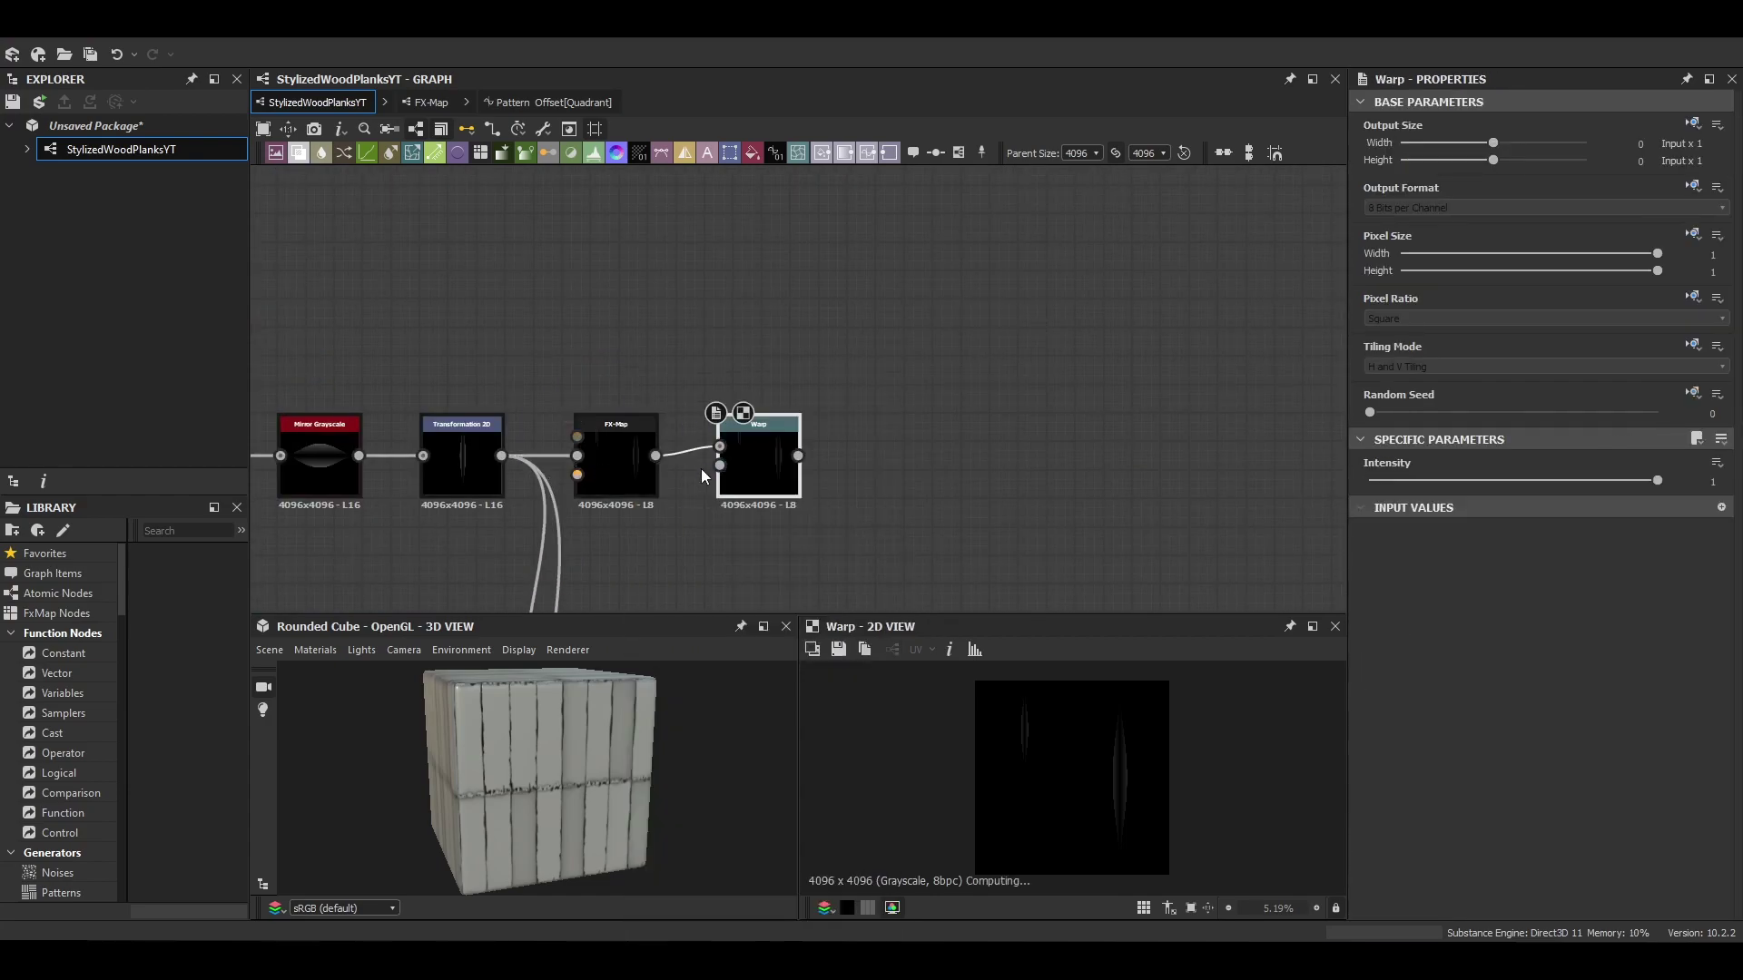
{"action": "left_click_drag", "start_coordinate": [746, 469], "coordinate": [791, 472]}
{"action": "scroll", "coordinate": [792, 530], "scroll_direction": "up", "scroll_amount": 4}
{"action": "left_click_drag", "start_coordinate": [619, 396], "coordinate": [939, 415]}
{"action": "scroll", "coordinate": [1054, 784], "scroll_direction": "up", "scroll_amount": 10}
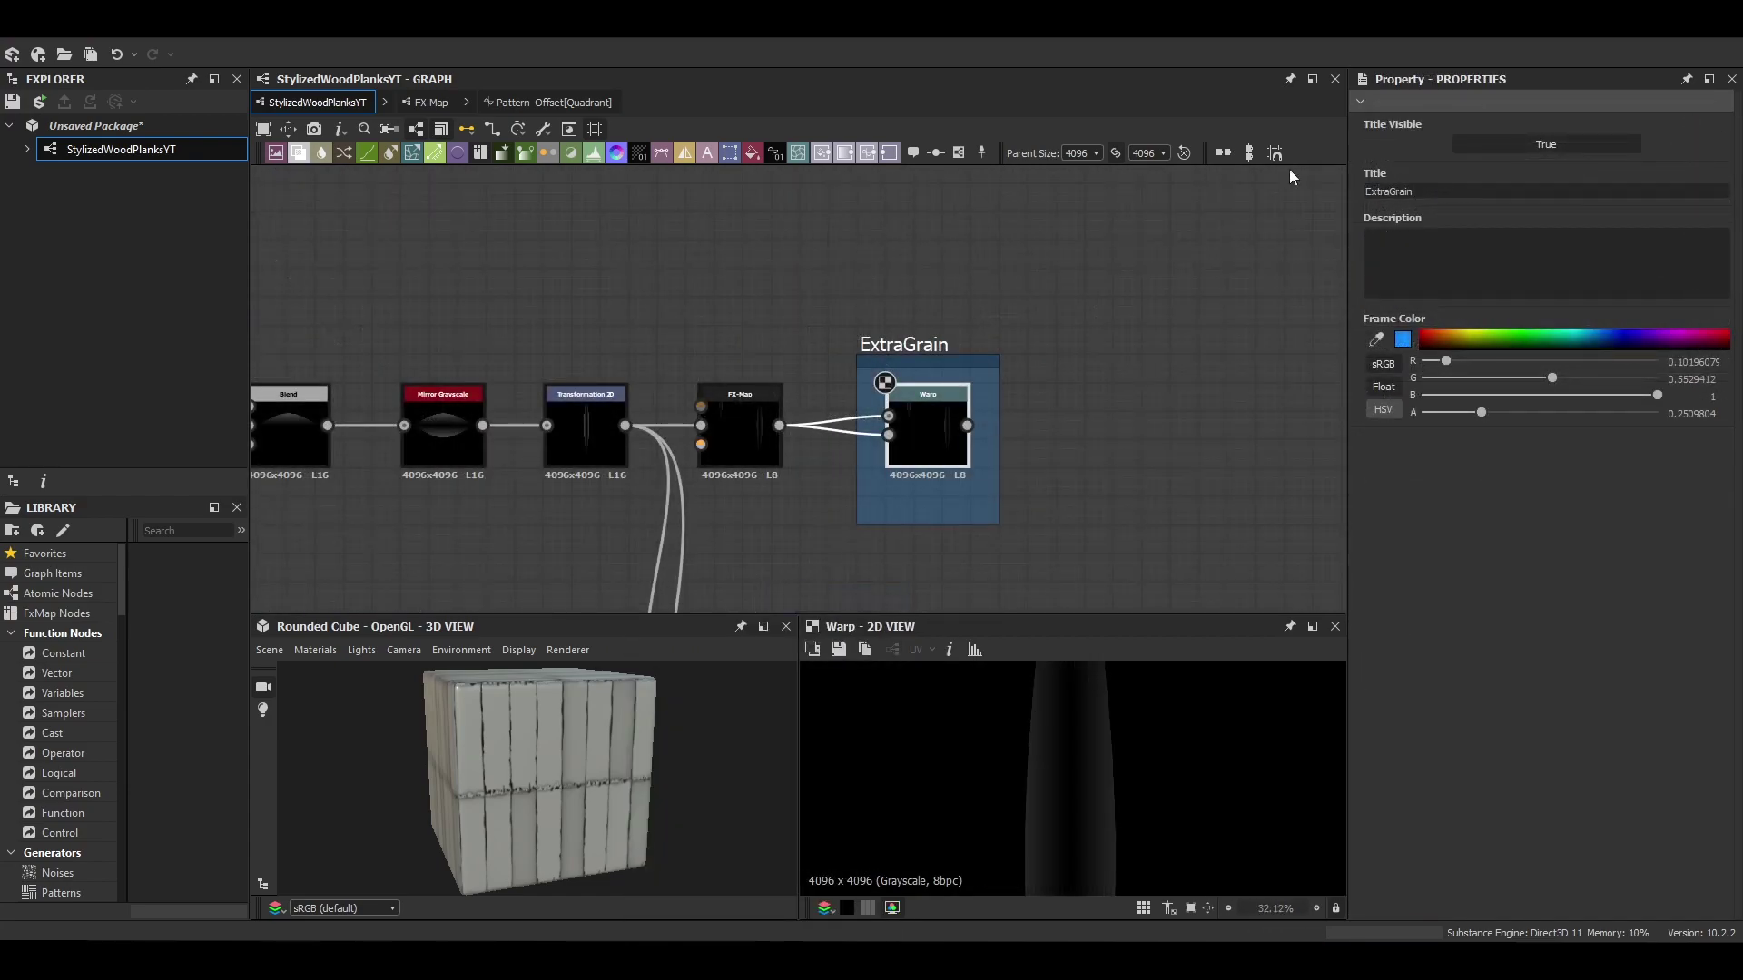
Step: Add a Directional Warp node beyond the ExtraGrain frame
{"action": "scroll", "coordinate": [941, 311], "scroll_direction": "down", "scroll_amount": 2}
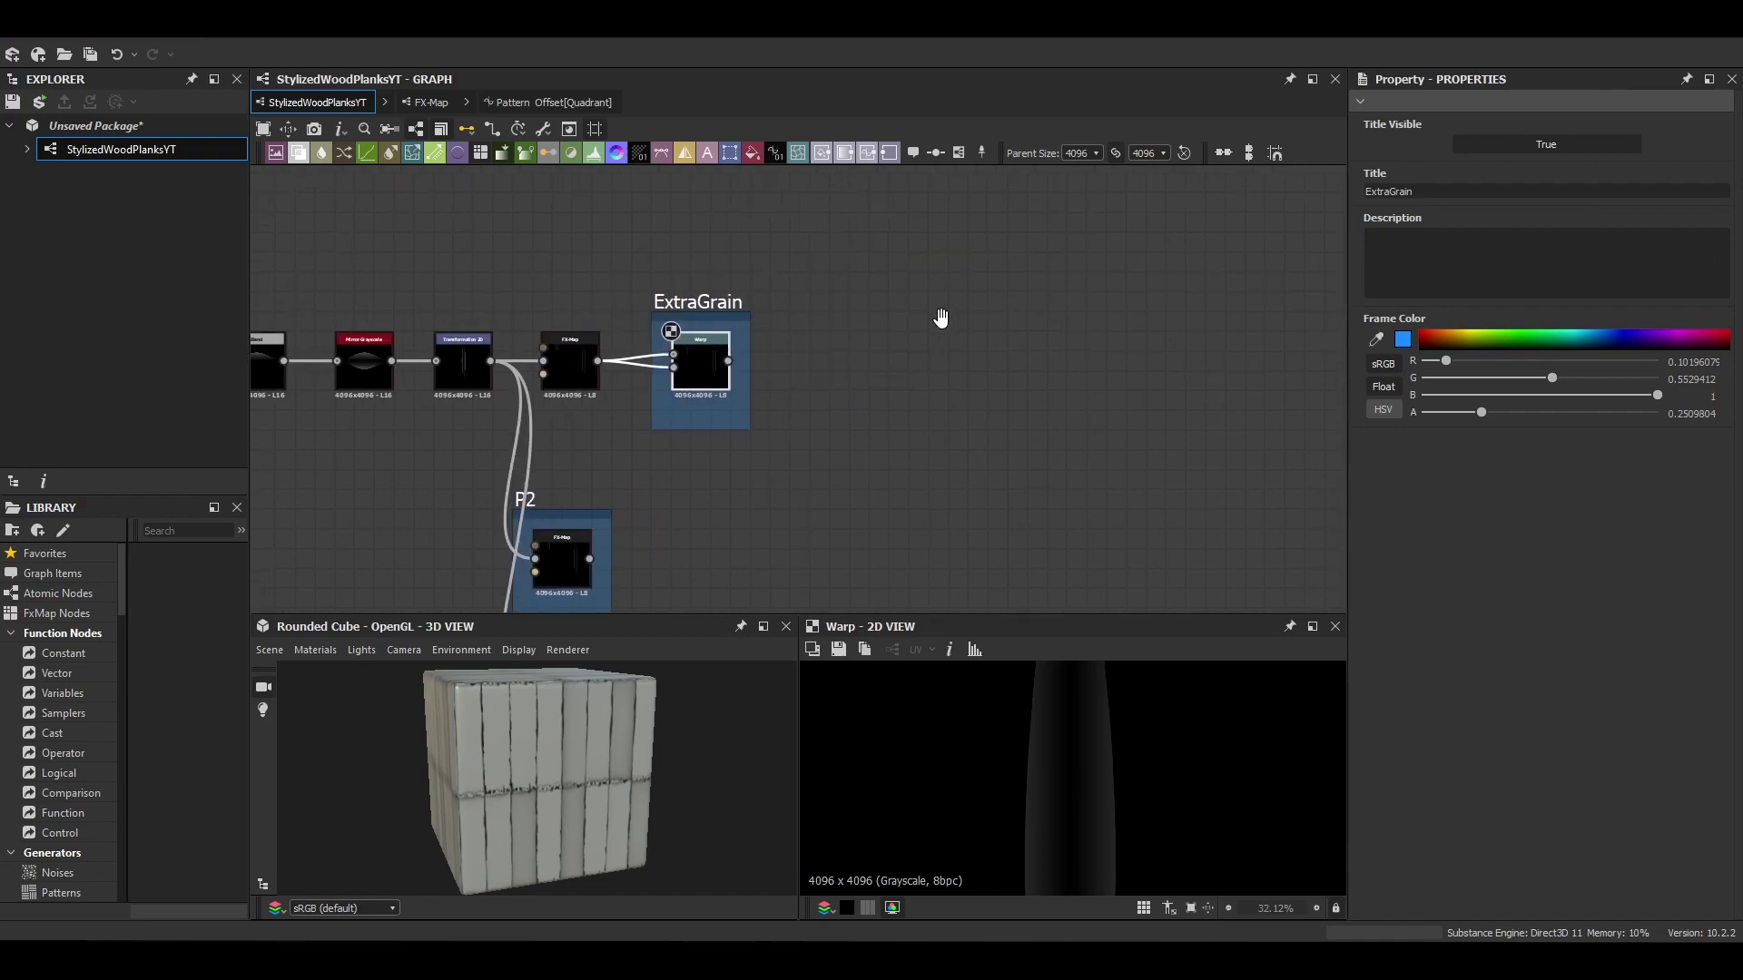
{"action": "middle_click_drag", "start_coordinate": [941, 312], "coordinate": [926, 348]}
{"action": "key", "text": "space"}
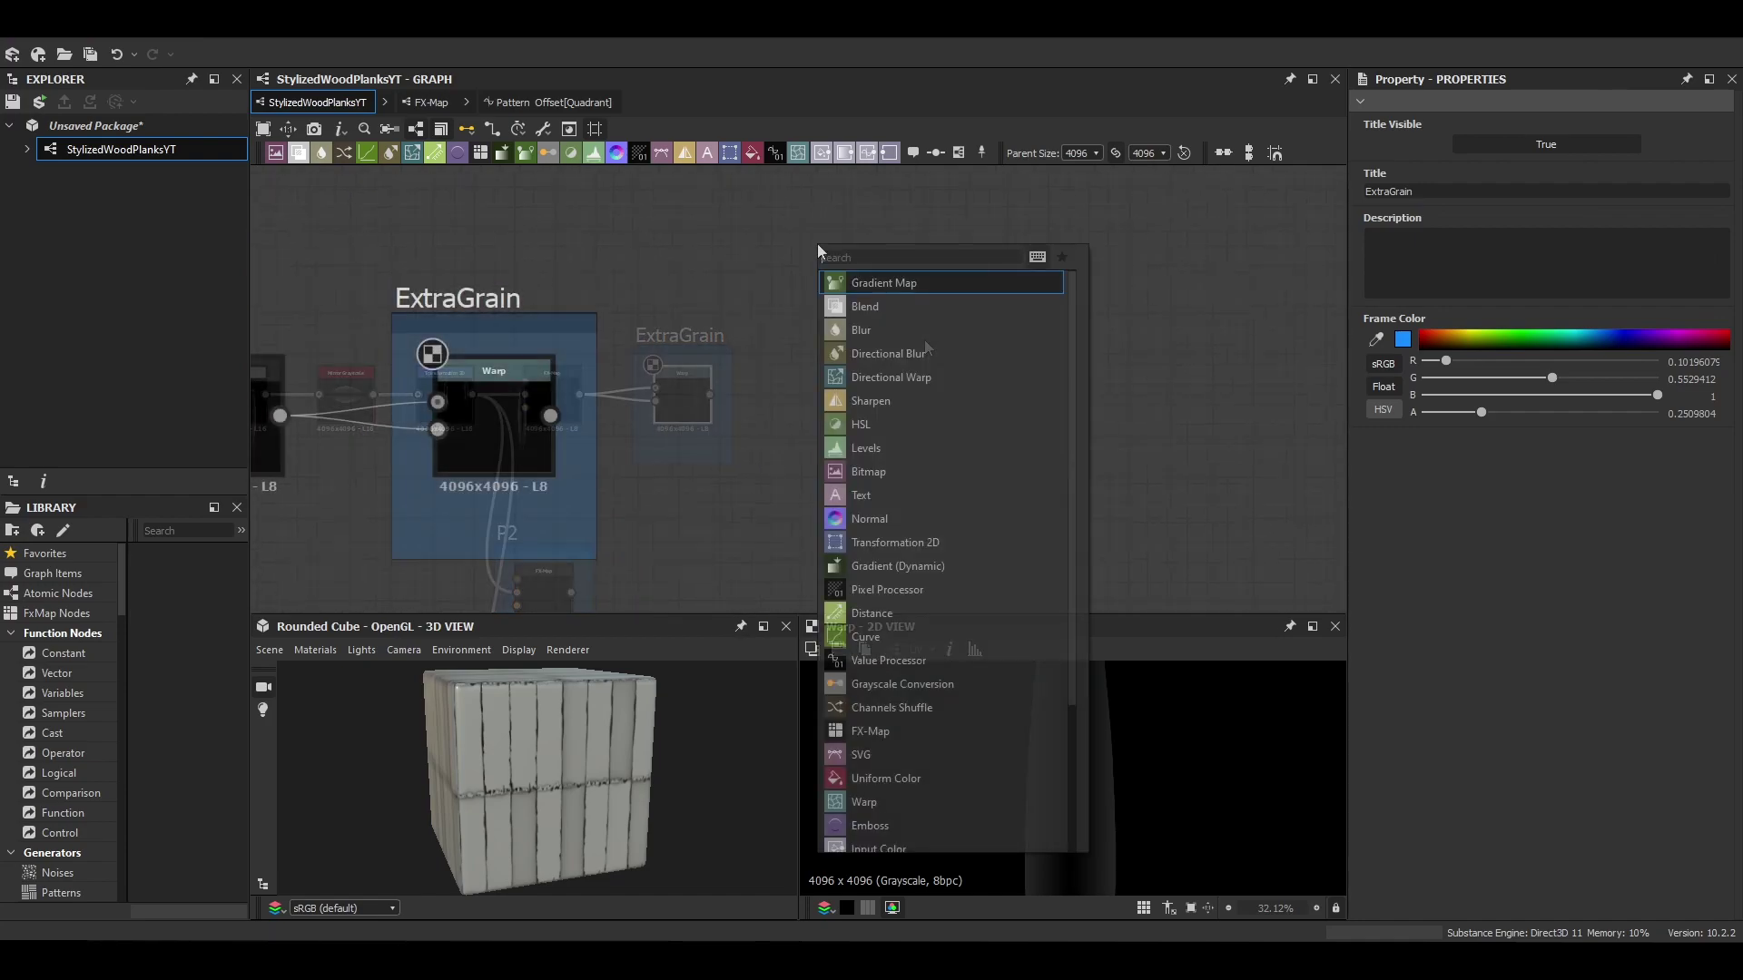
{"action": "type", "text": "dir"}
{"action": "left_click", "coordinate": [840, 306]}
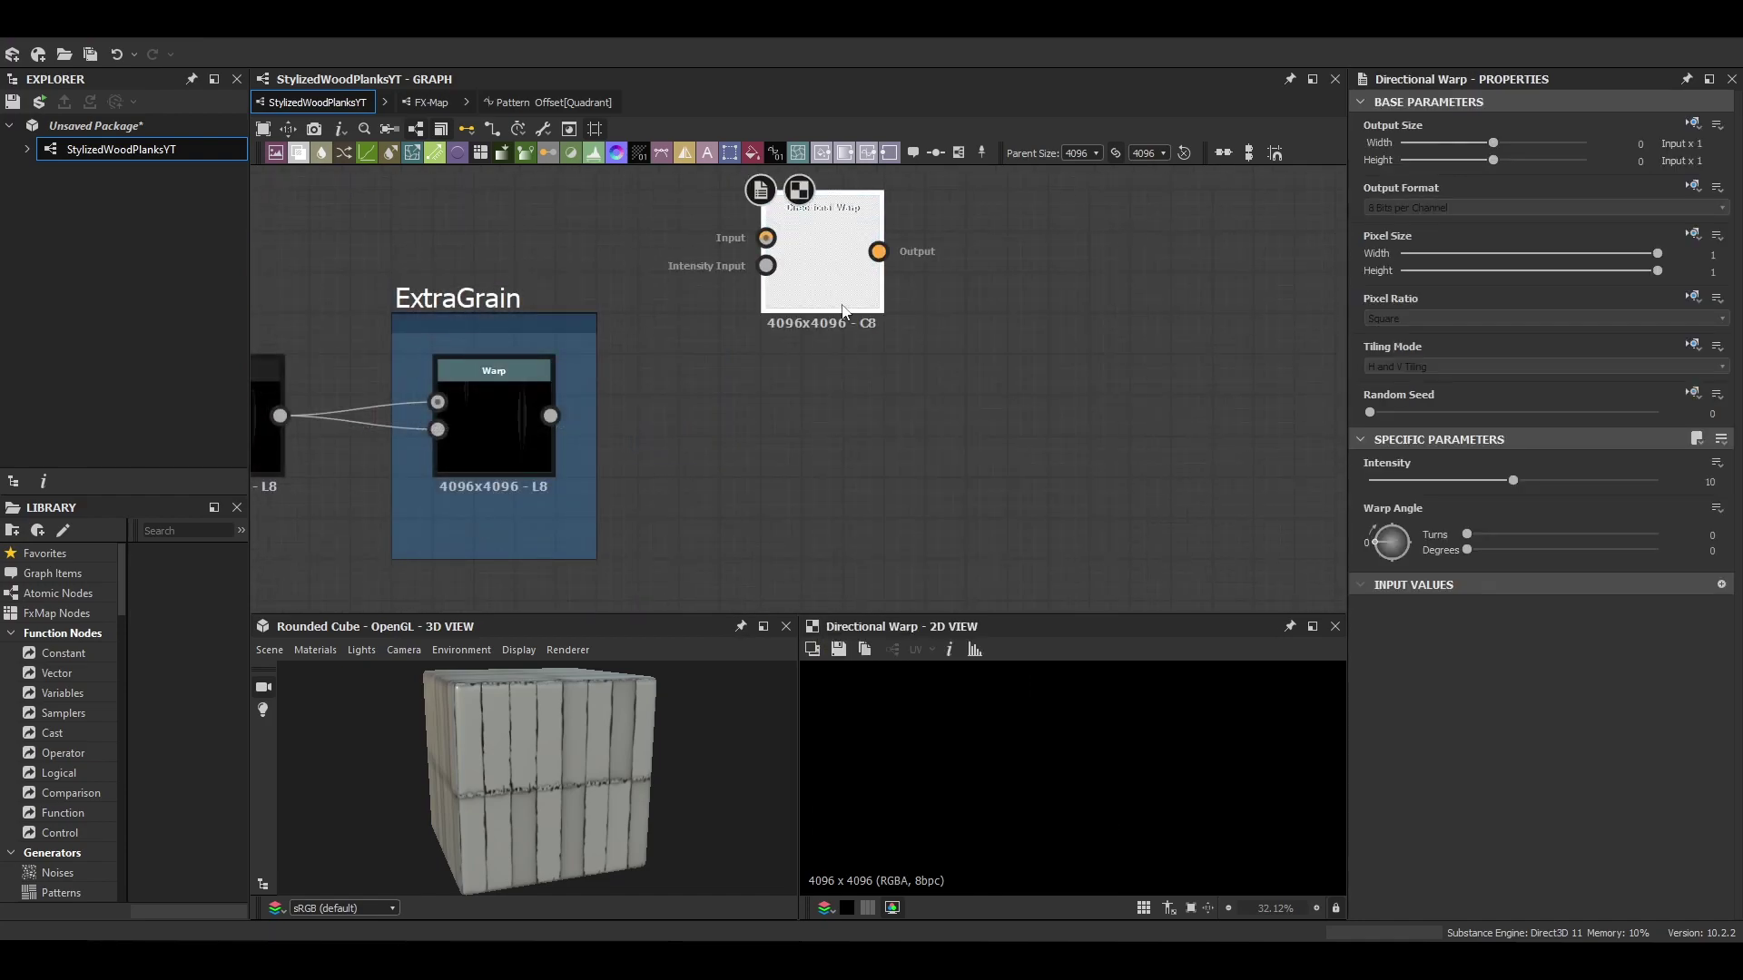
{"action": "left_click_drag", "start_coordinate": [840, 307], "coordinate": [771, 399]}
Step: Add a Gradient Linear 1 node rotated 90° below the Warp and connect it to the Directional Warp's intensity input
{"action": "right_click", "coordinate": [736, 537]}
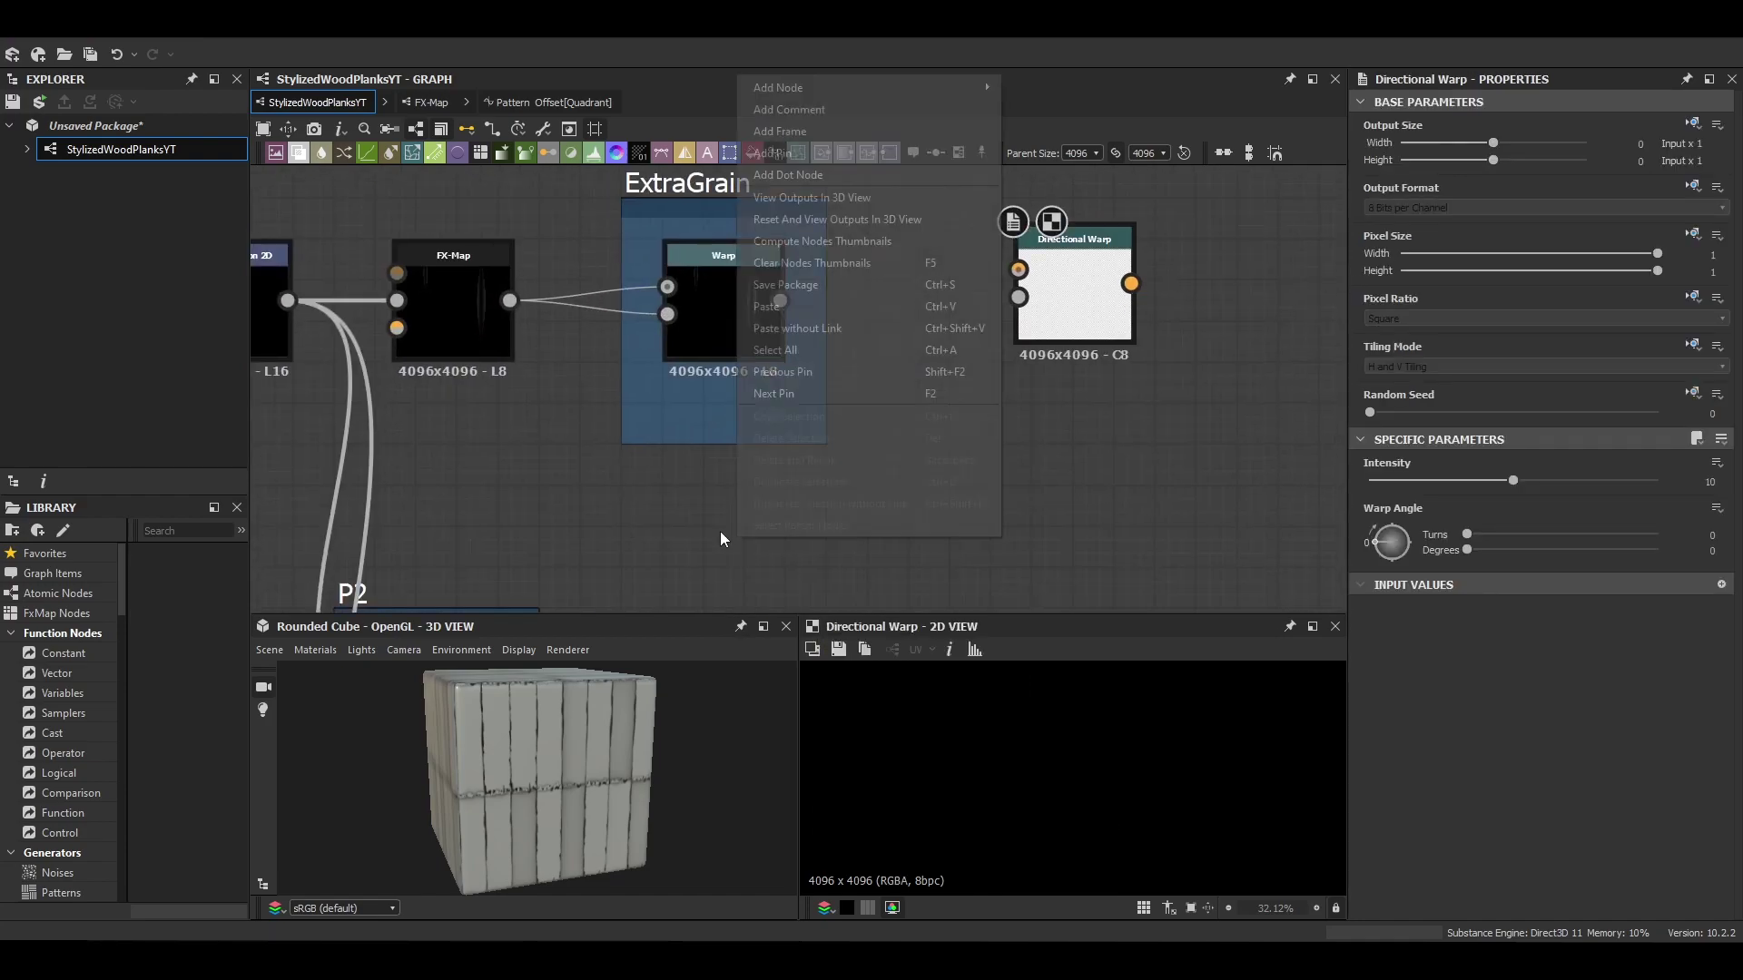
{"action": "key", "text": "space"}
{"action": "type", "text": "gr"}
{"action": "left_click", "coordinate": [803, 548]}
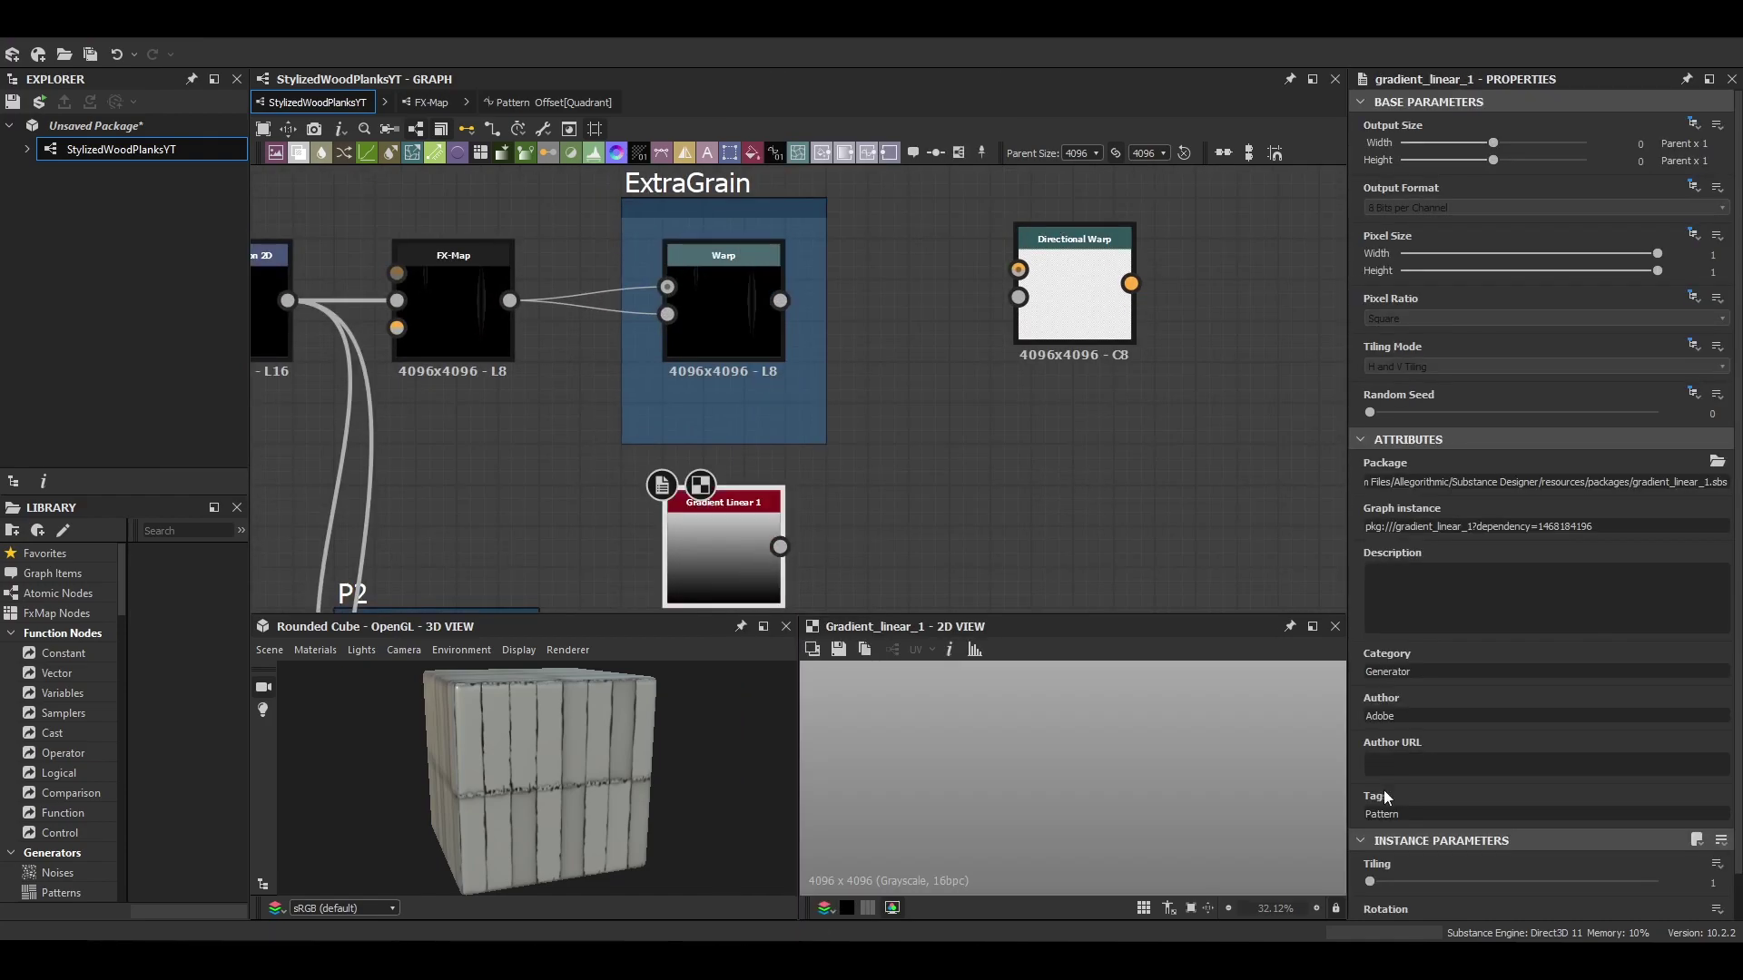
{"action": "scroll", "coordinate": [1389, 798], "scroll_direction": "down", "scroll_amount": 2}
{"action": "left_click", "coordinate": [1383, 882]}
{"action": "left_click", "coordinate": [1377, 910]}
{"action": "middle_click_drag", "start_coordinate": [802, 552], "coordinate": [772, 534]}
{"action": "left_click_drag", "start_coordinate": [750, 530], "coordinate": [989, 280]}
{"action": "middle_click_drag", "start_coordinate": [1058, 290], "coordinate": [953, 332]}
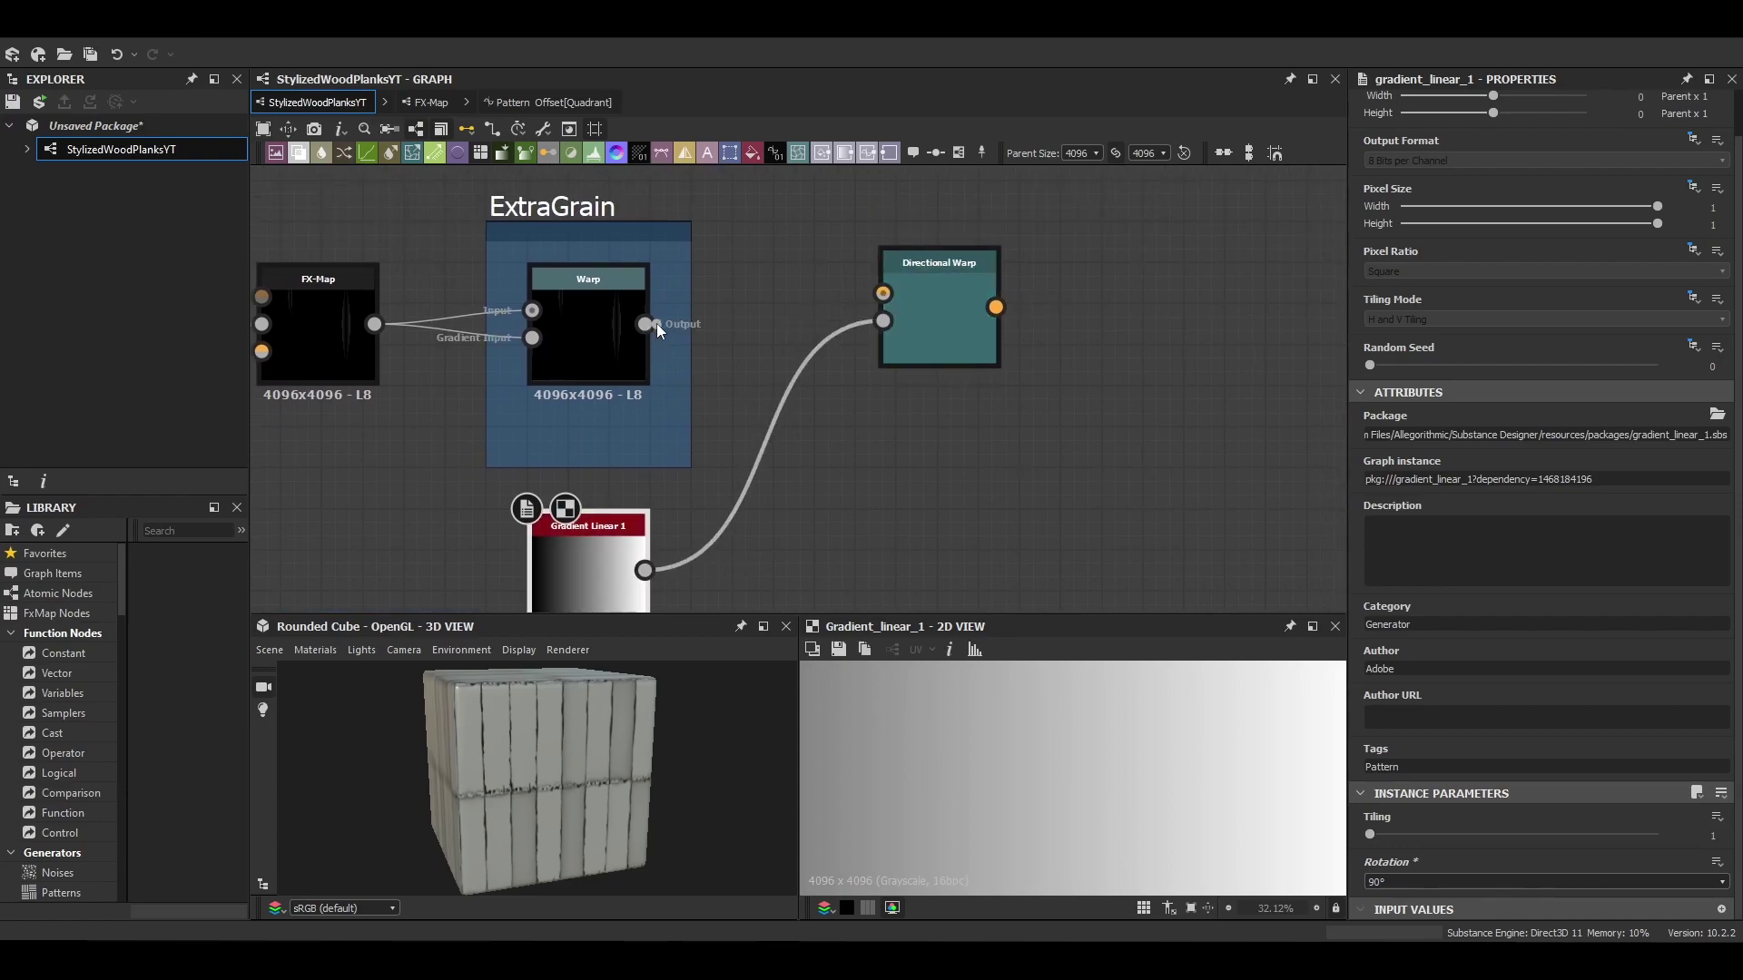
Step: Connect the ExtraGrain Warp to the Directional Warp's main input and set its intensity to 173.05
{"action": "left_click_drag", "start_coordinate": [645, 325], "coordinate": [883, 294]}
{"action": "middle_click_drag", "start_coordinate": [957, 309], "coordinate": [900, 389]}
{"action": "double_click", "coordinate": [901, 389]}
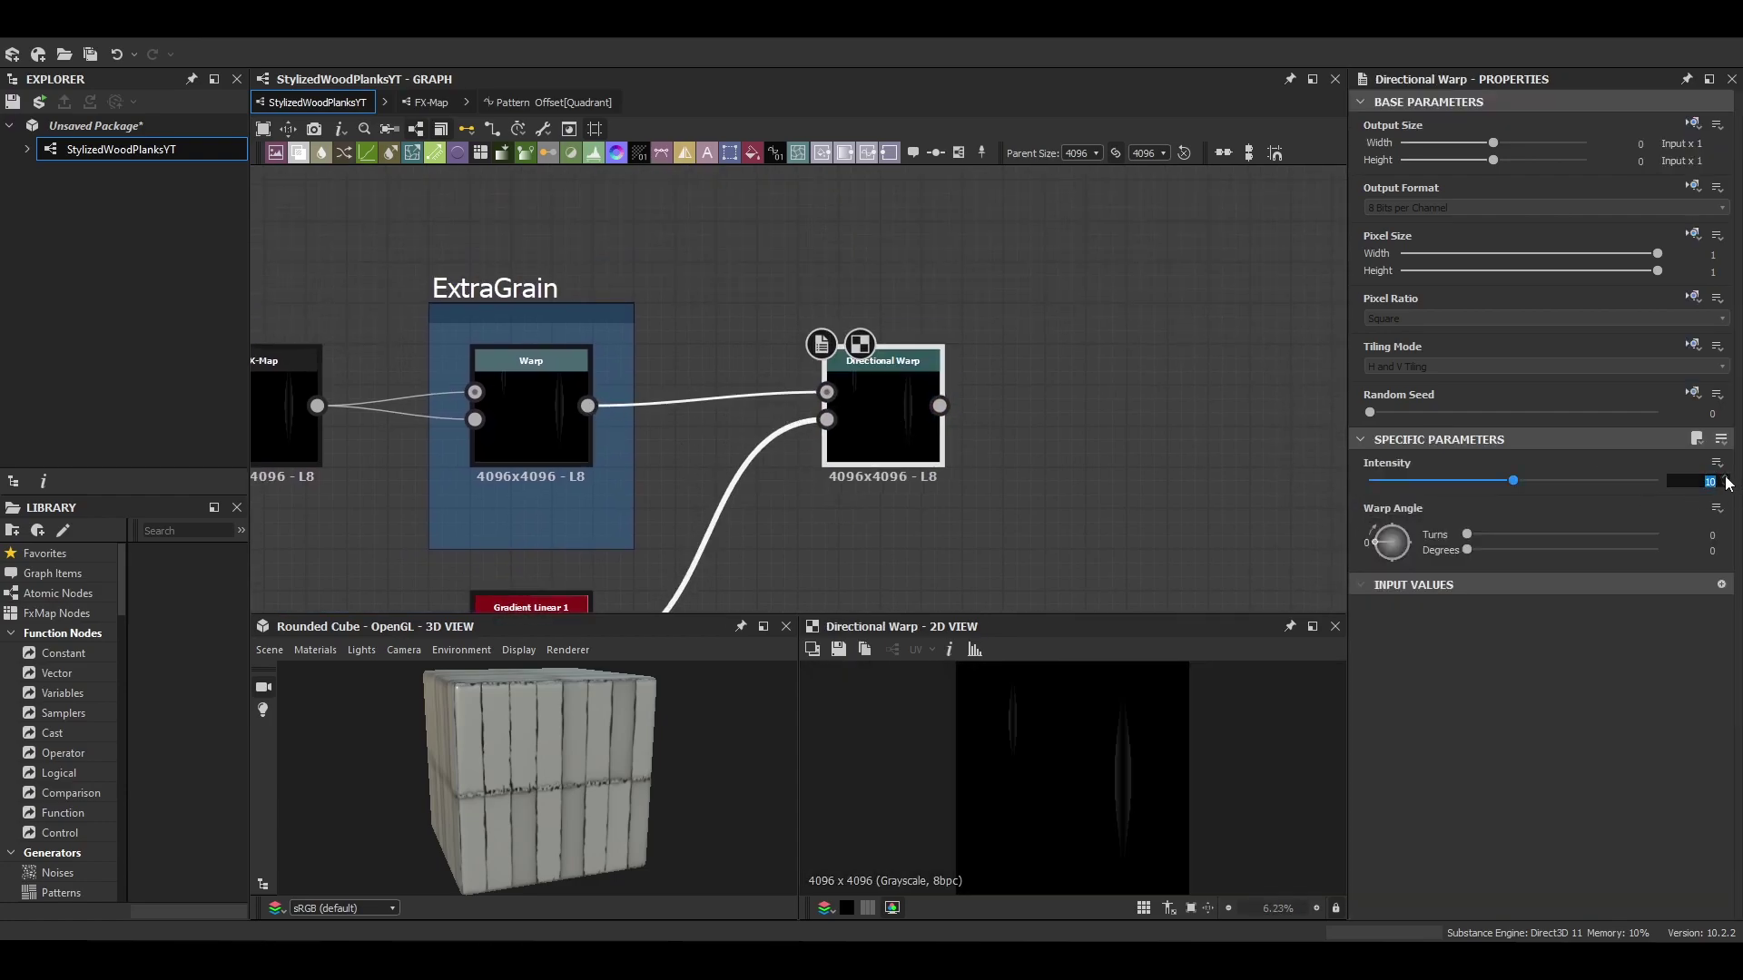
{"action": "type", "text": "170"}
{"action": "key", "text": "Return"}
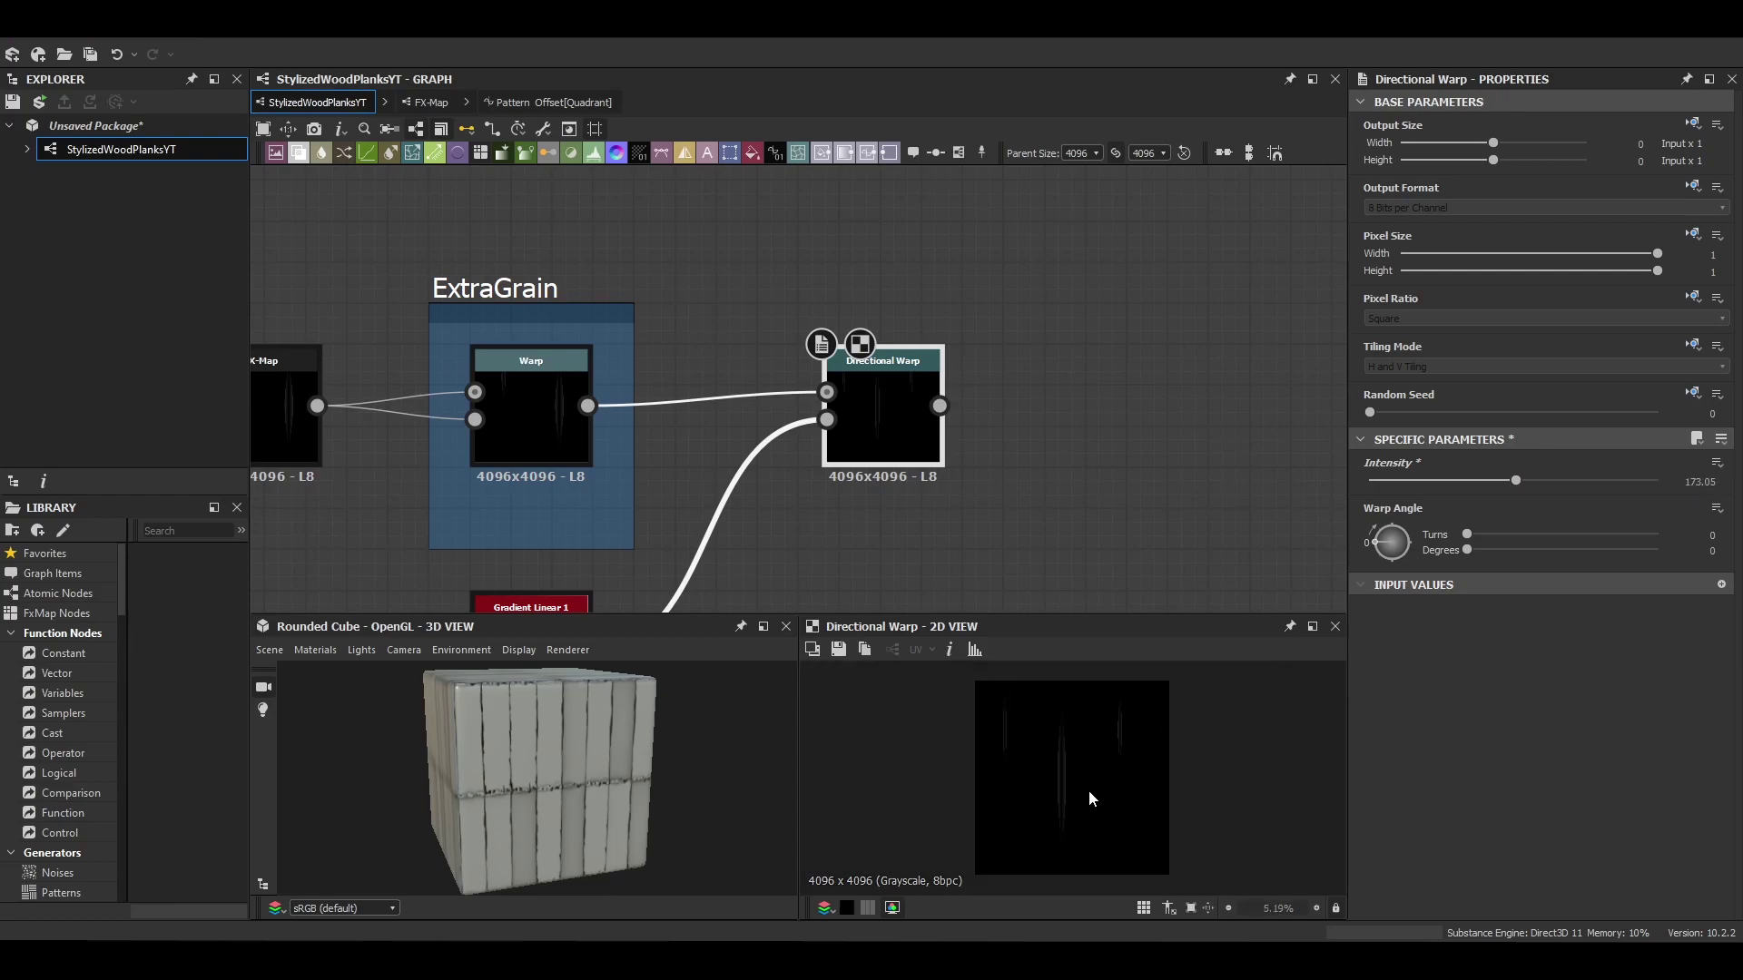
Step: Duplicate the Directional Warp with its links above the original and set the copy's intensity to 1572
{"action": "scroll", "coordinate": [1075, 397], "scroll_direction": "down", "scroll_amount": 3}
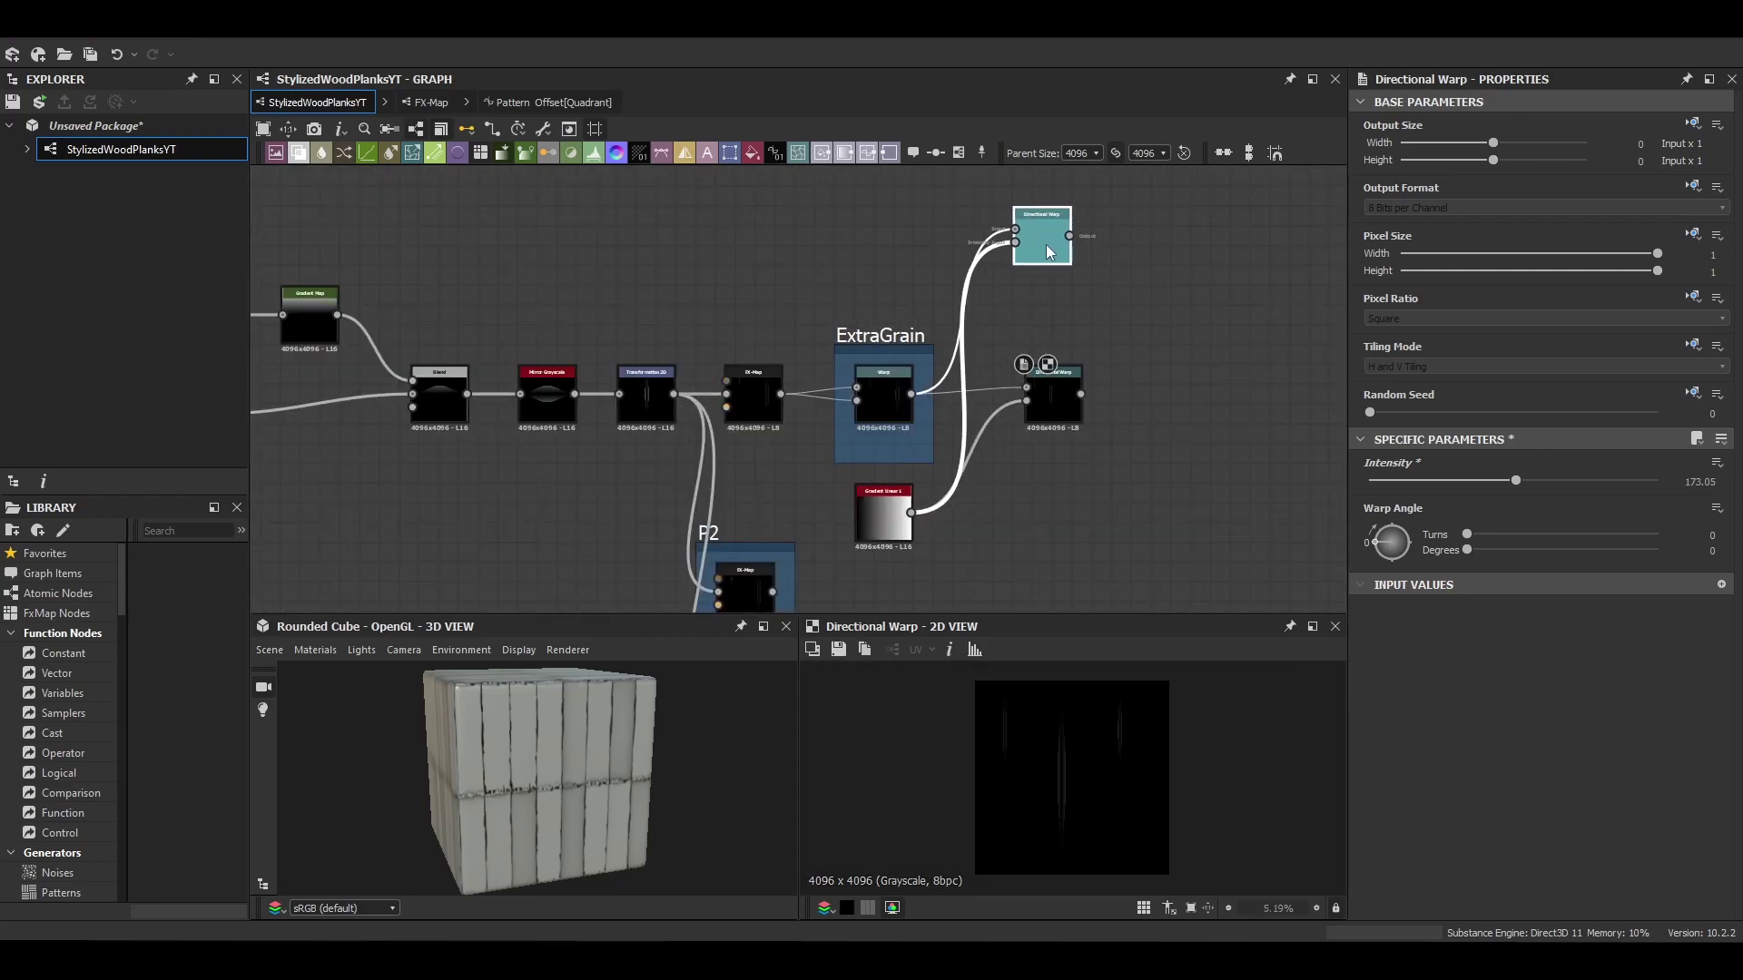
{"action": "scroll", "coordinate": [1046, 244], "scroll_direction": "up", "scroll_amount": 3}
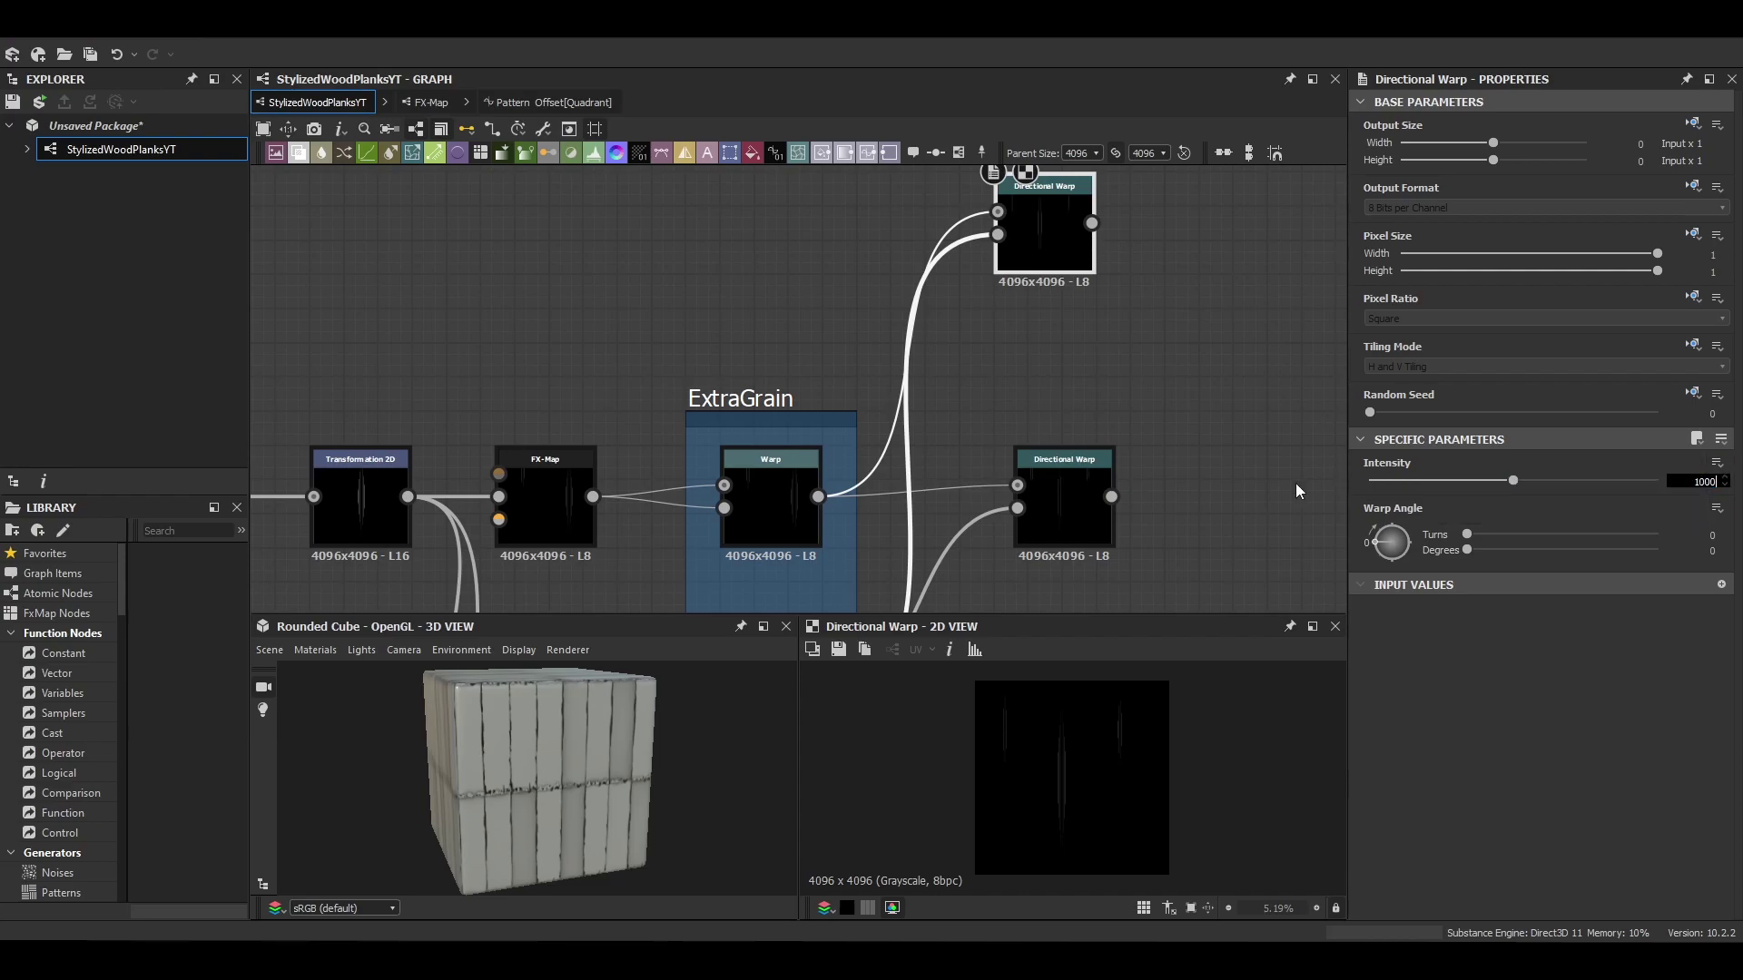
{"action": "key", "text": "Return"}
{"action": "scroll", "coordinate": [1050, 259], "scroll_direction": "up", "scroll_amount": 5}
{"action": "middle_click_drag", "start_coordinate": [1051, 260], "coordinate": [974, 524]}
{"action": "scroll", "coordinate": [974, 524], "scroll_direction": "up", "scroll_amount": 2}
{"action": "scroll", "coordinate": [1115, 772], "scroll_direction": "up", "scroll_amount": 4}
{"action": "left_click_drag", "start_coordinate": [1514, 481], "coordinate": [1583, 505]}
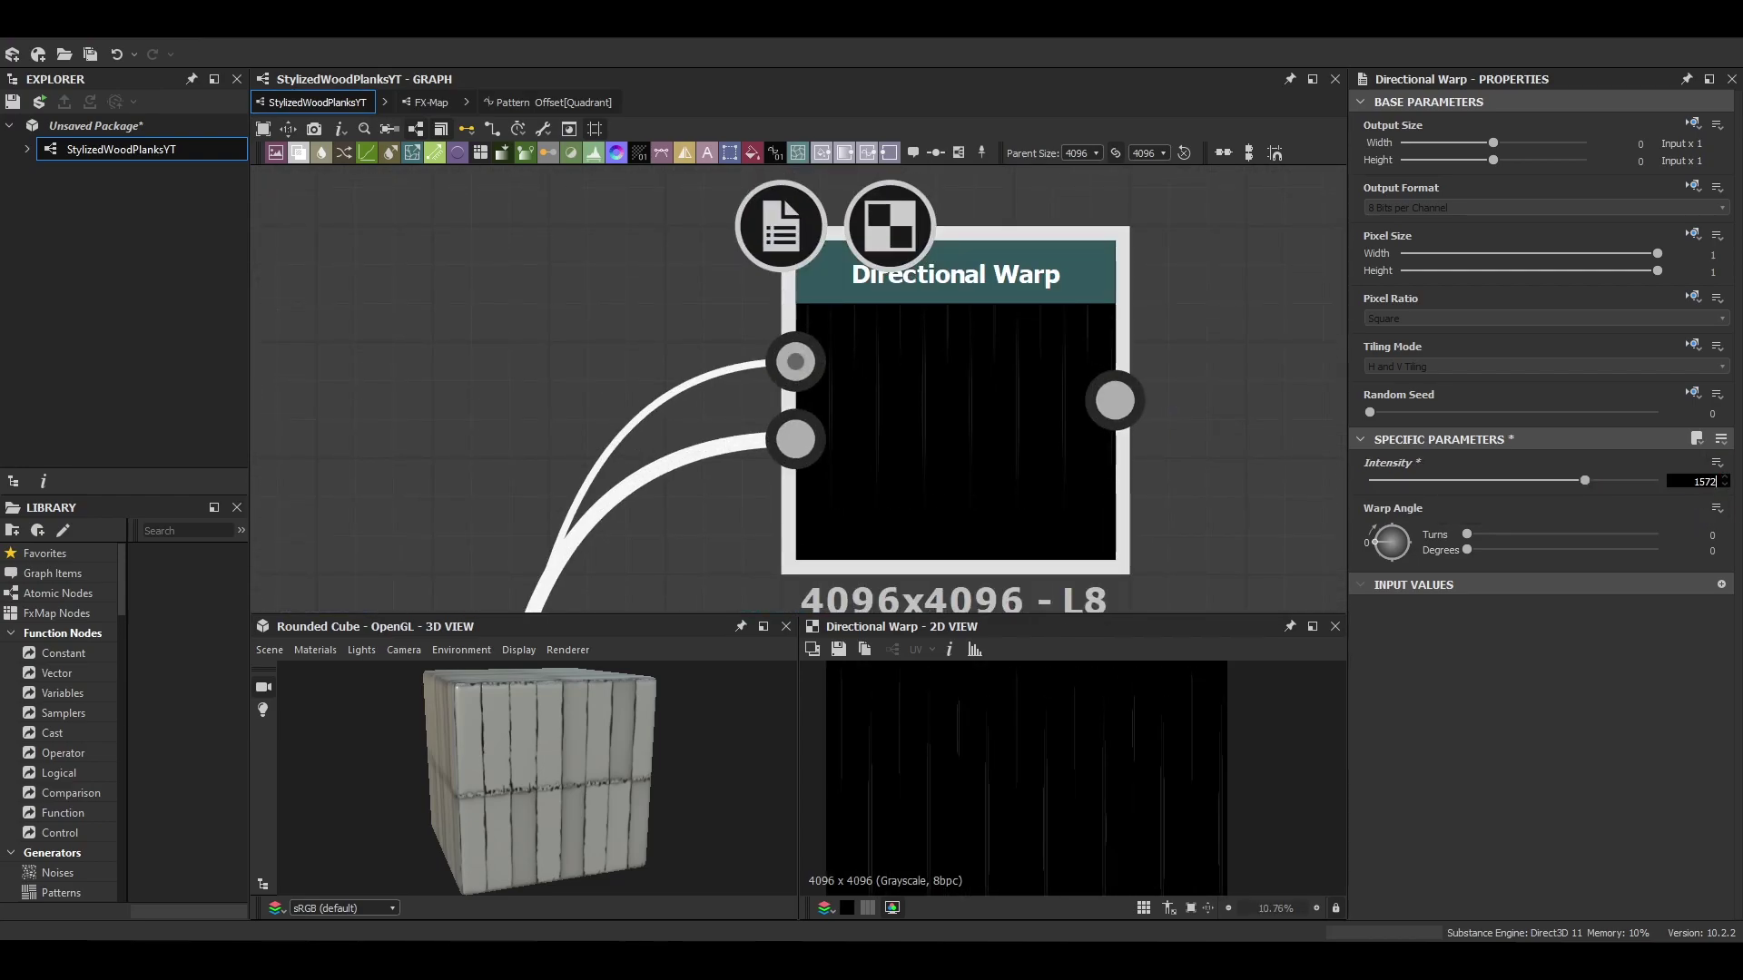
{"action": "key", "text": "Return"}
Step: Add an Invert Grayscale node after the upper Directional Warp and a duplicate of it after the lower one
{"action": "scroll", "coordinate": [1074, 771], "scroll_direction": "down", "scroll_amount": 5}
{"action": "scroll", "coordinate": [882, 313], "scroll_direction": "down", "scroll_amount": 8}
{"action": "middle_click_drag", "start_coordinate": [883, 305], "coordinate": [763, 307]}
{"action": "left_click_drag", "start_coordinate": [780, 330], "coordinate": [794, 322]}
{"action": "left_click", "coordinate": [917, 310]}
{"action": "key", "text": "space"}
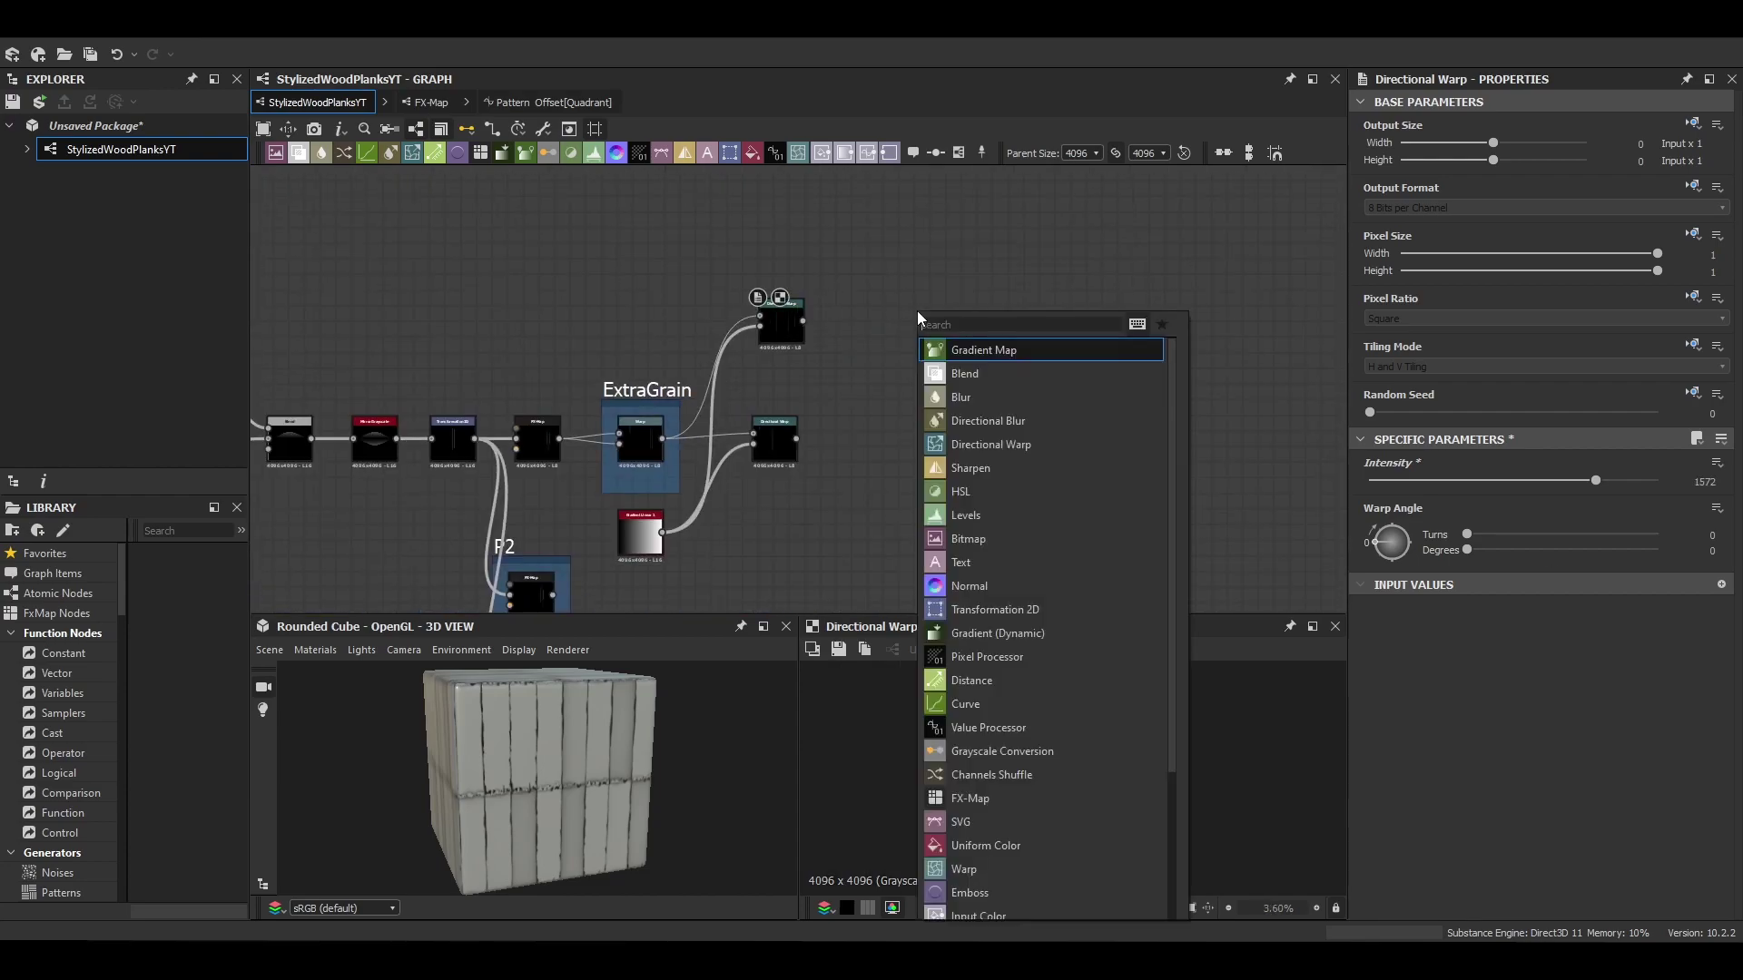
{"action": "type", "text": "invert"}
{"action": "key", "text": "Return"}
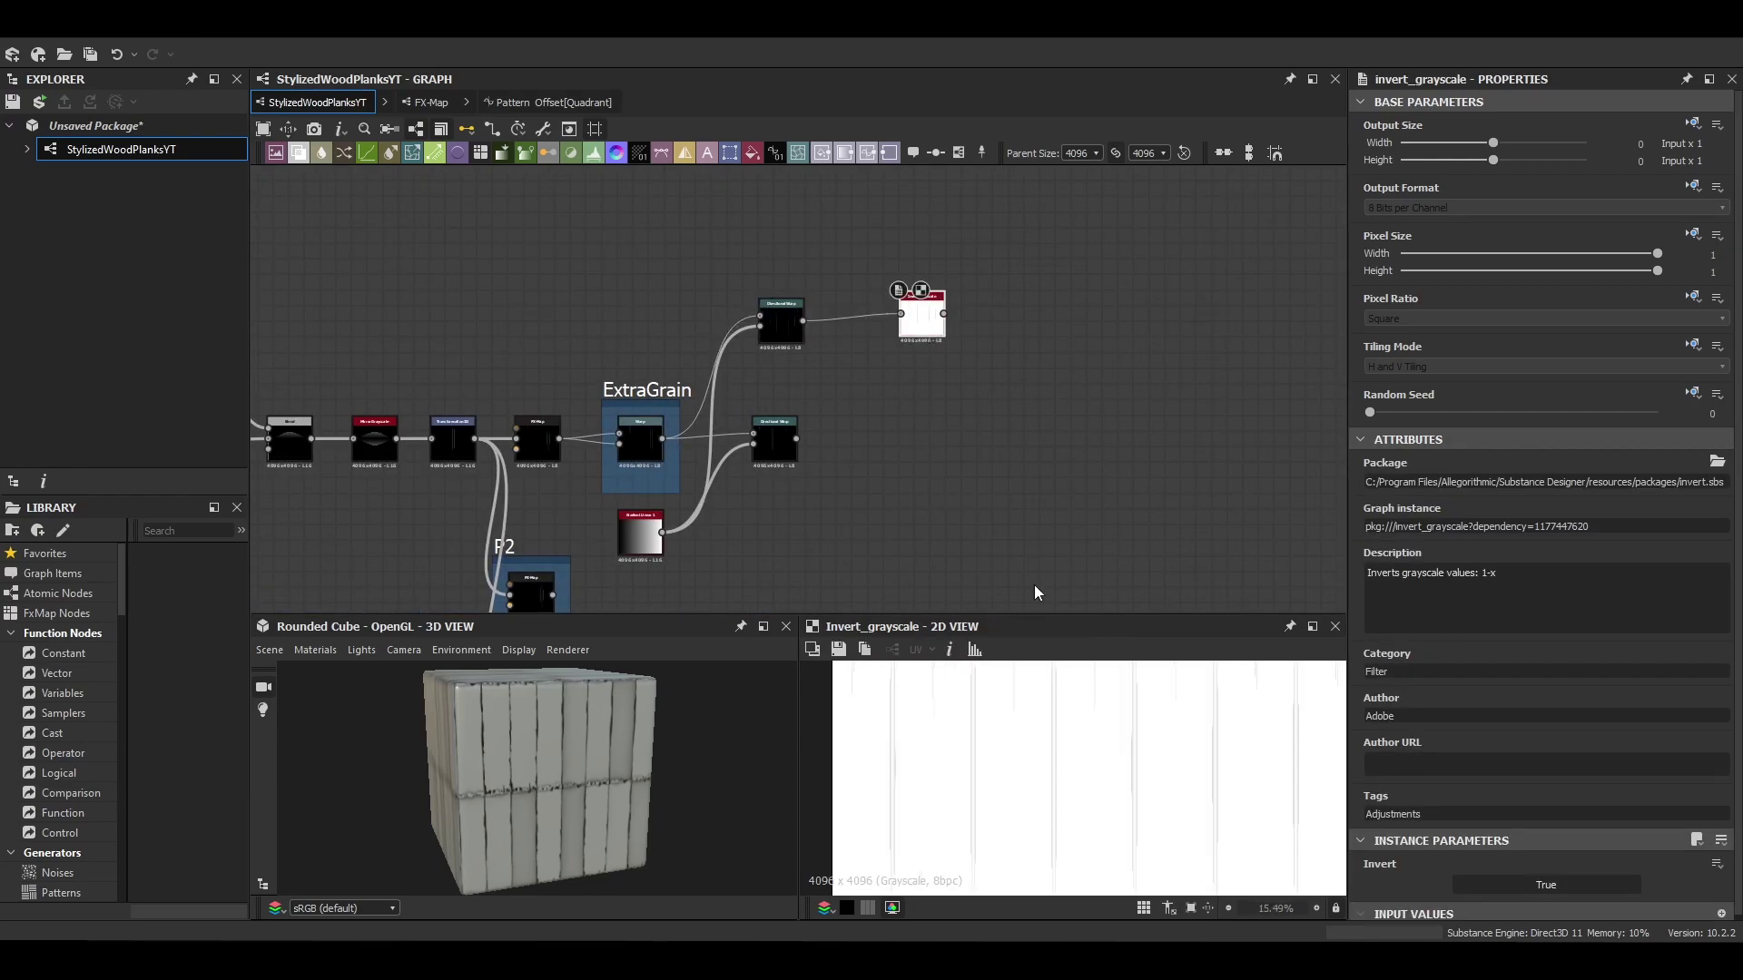
{"action": "scroll", "coordinate": [921, 307], "scroll_direction": "up", "scroll_amount": 3}
{"action": "middle_click_drag", "start_coordinate": [921, 307], "coordinate": [1000, 335]}
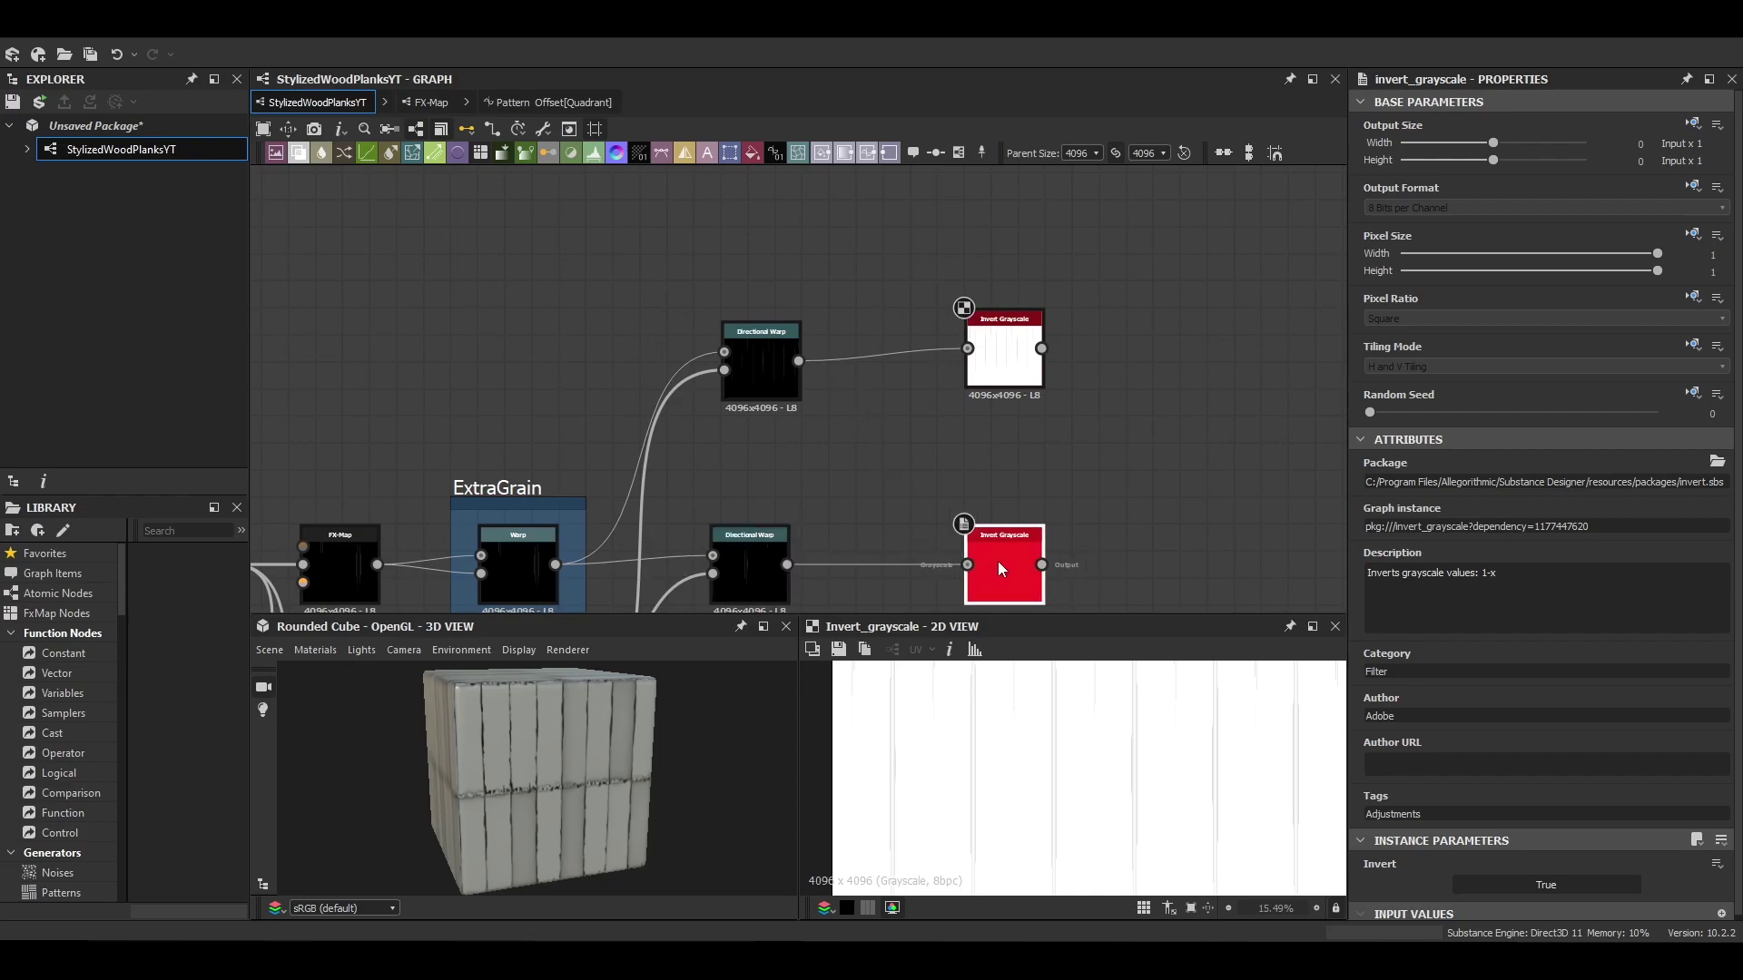
{"action": "double_click", "coordinate": [998, 570]}
Step: Add a Histogram Scan node after the lower Invert Grayscale and adjust its position value
{"action": "key", "text": "space"}
{"action": "middle_click_drag", "start_coordinate": [1095, 538], "coordinate": [852, 472]}
{"action": "type", "text": "hist"}
{"action": "left_click", "coordinate": [971, 432]}
{"action": "double_click", "coordinate": [1030, 579]}
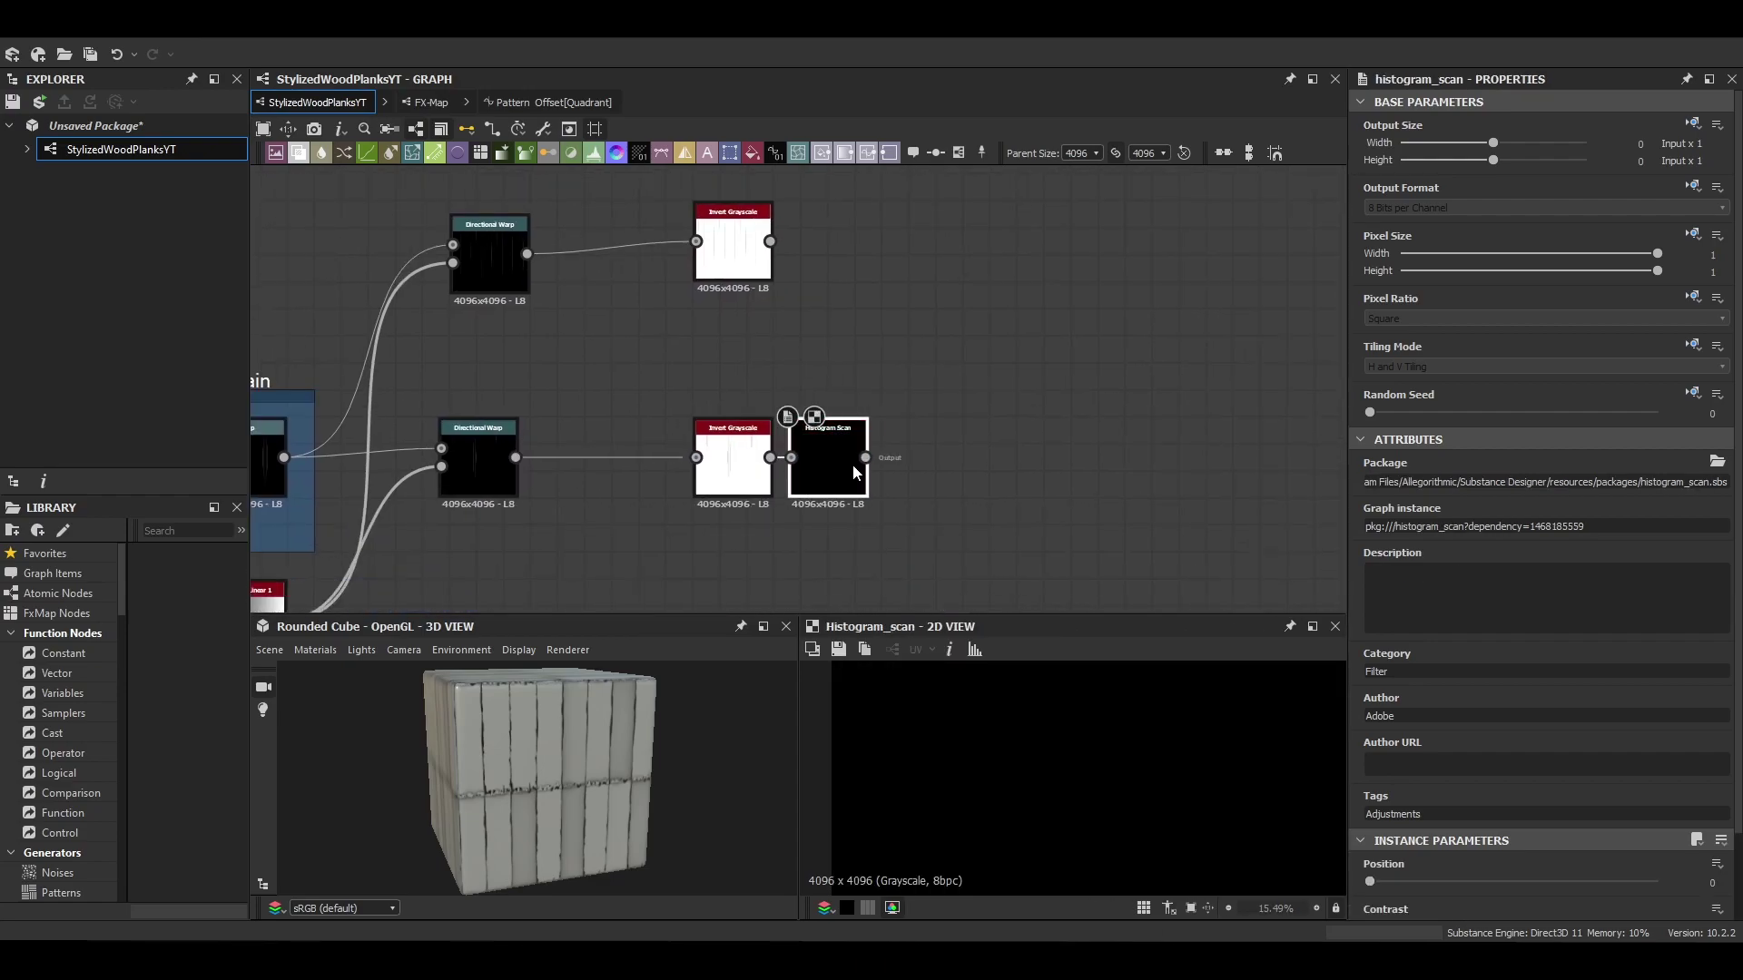
{"action": "left_click_drag", "start_coordinate": [852, 470], "coordinate": [875, 463]}
{"action": "left_click_drag", "start_coordinate": [1392, 881], "coordinate": [1385, 880]}
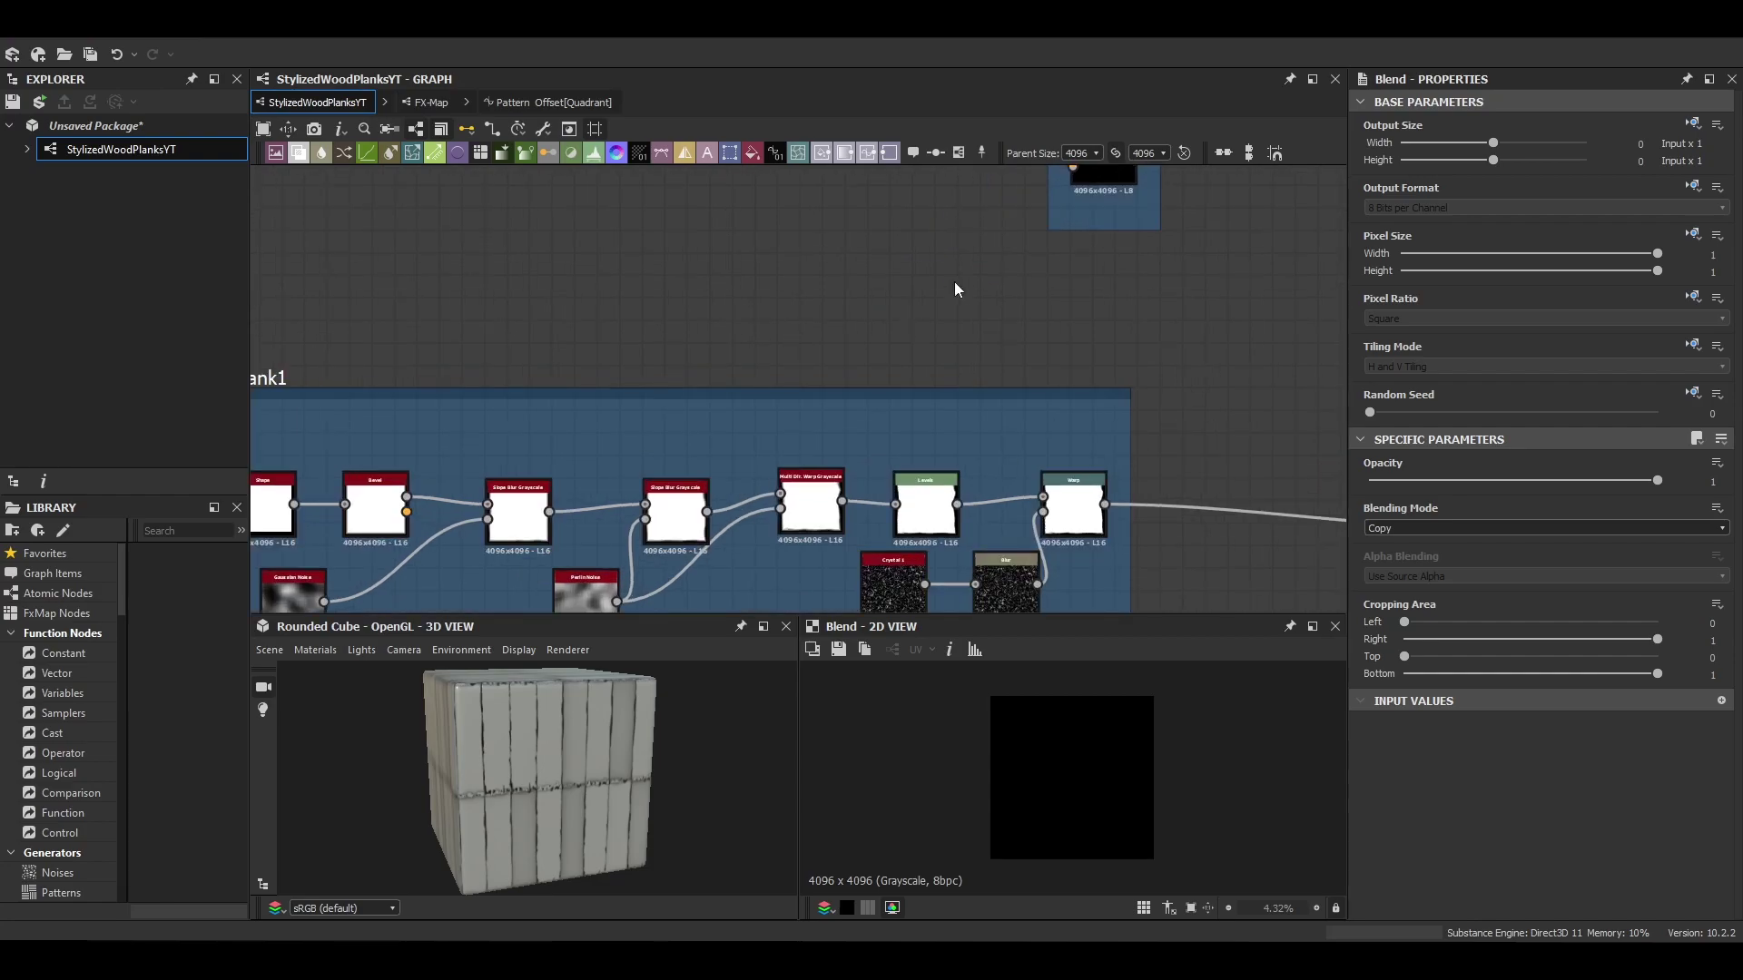
Step: Add a Levels node above the Plank1 frame
{"action": "key", "text": "space"}
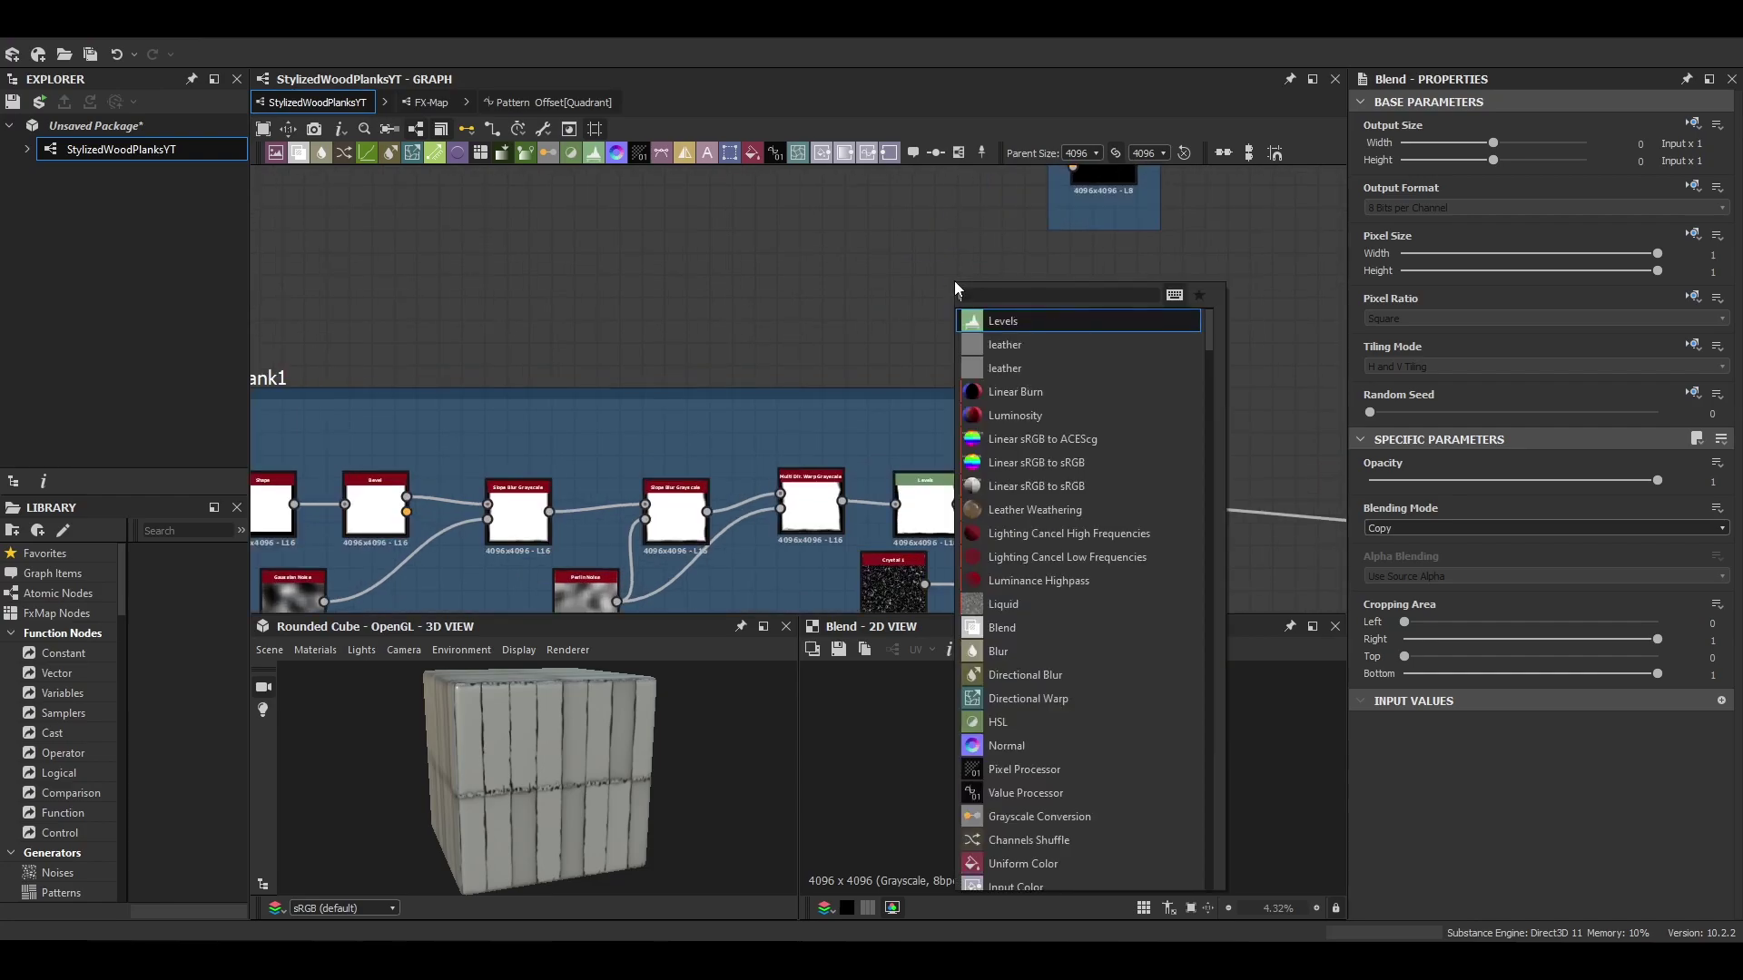
{"action": "type", "text": "ev"}
{"action": "key", "text": "Return"}
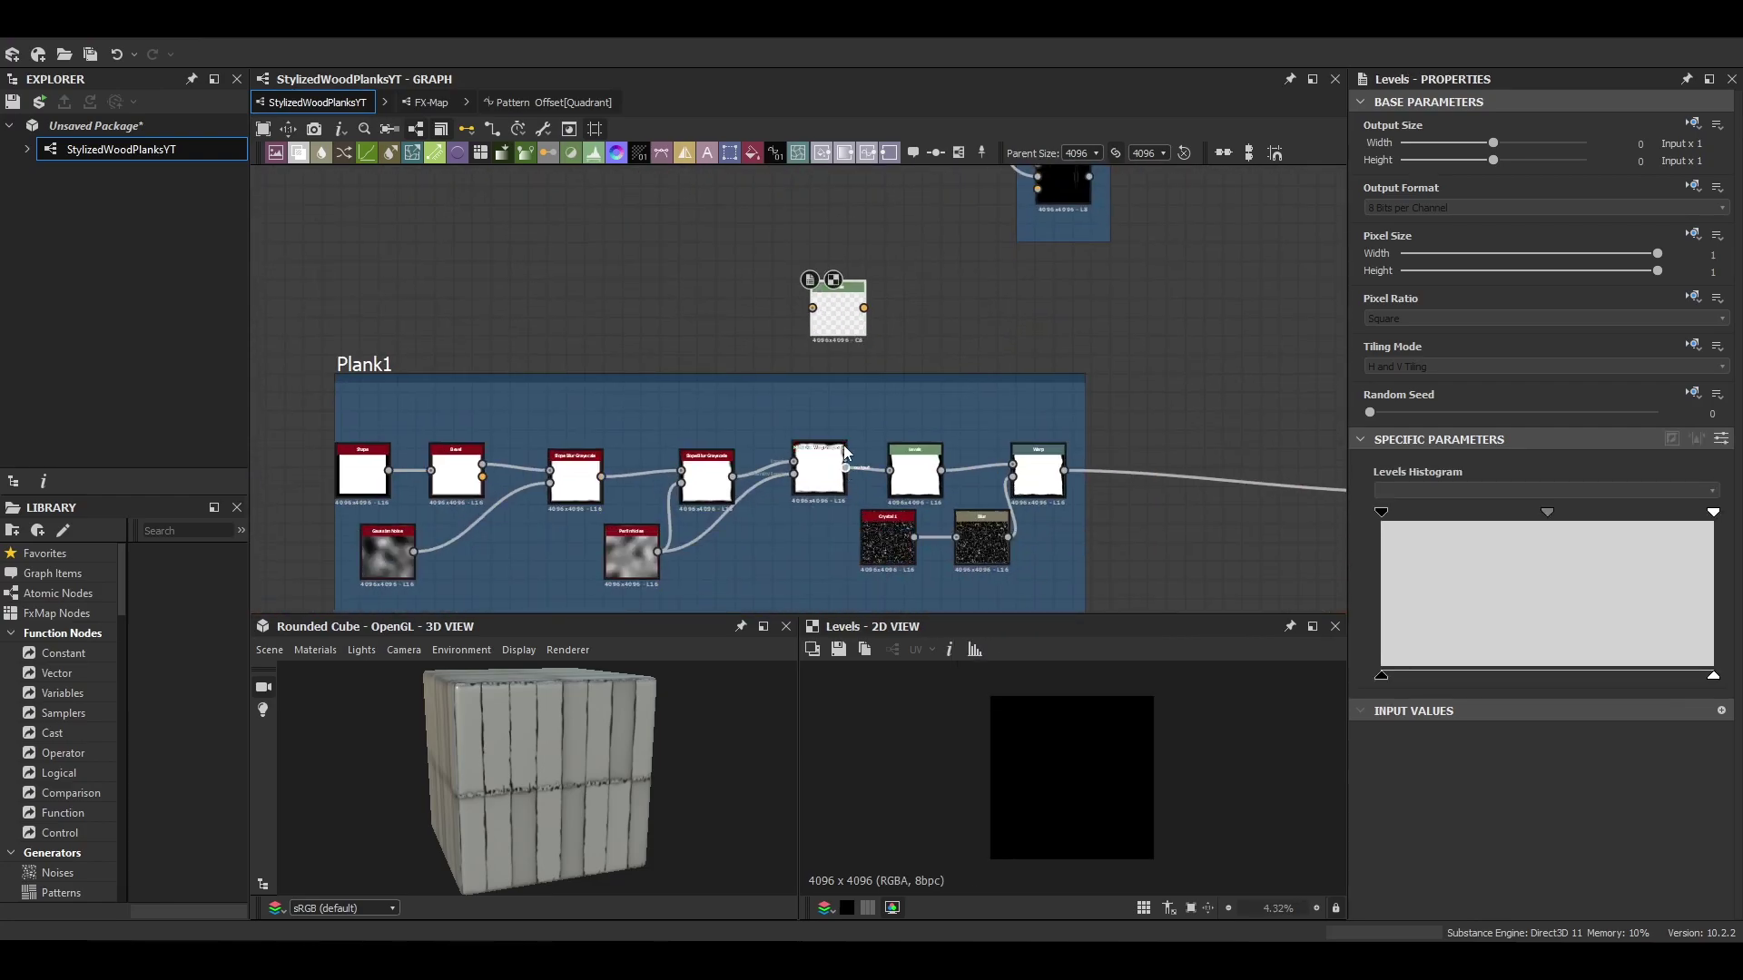
Step: Feed Plank1's Multi Directional Warp output into the new Levels node and add a Histogram Range after it beside the extra grain chain
{"action": "left_click_drag", "start_coordinate": [845, 466], "coordinate": [853, 336]}
{"action": "key", "text": "space"}
{"action": "type", "text": "hist"}
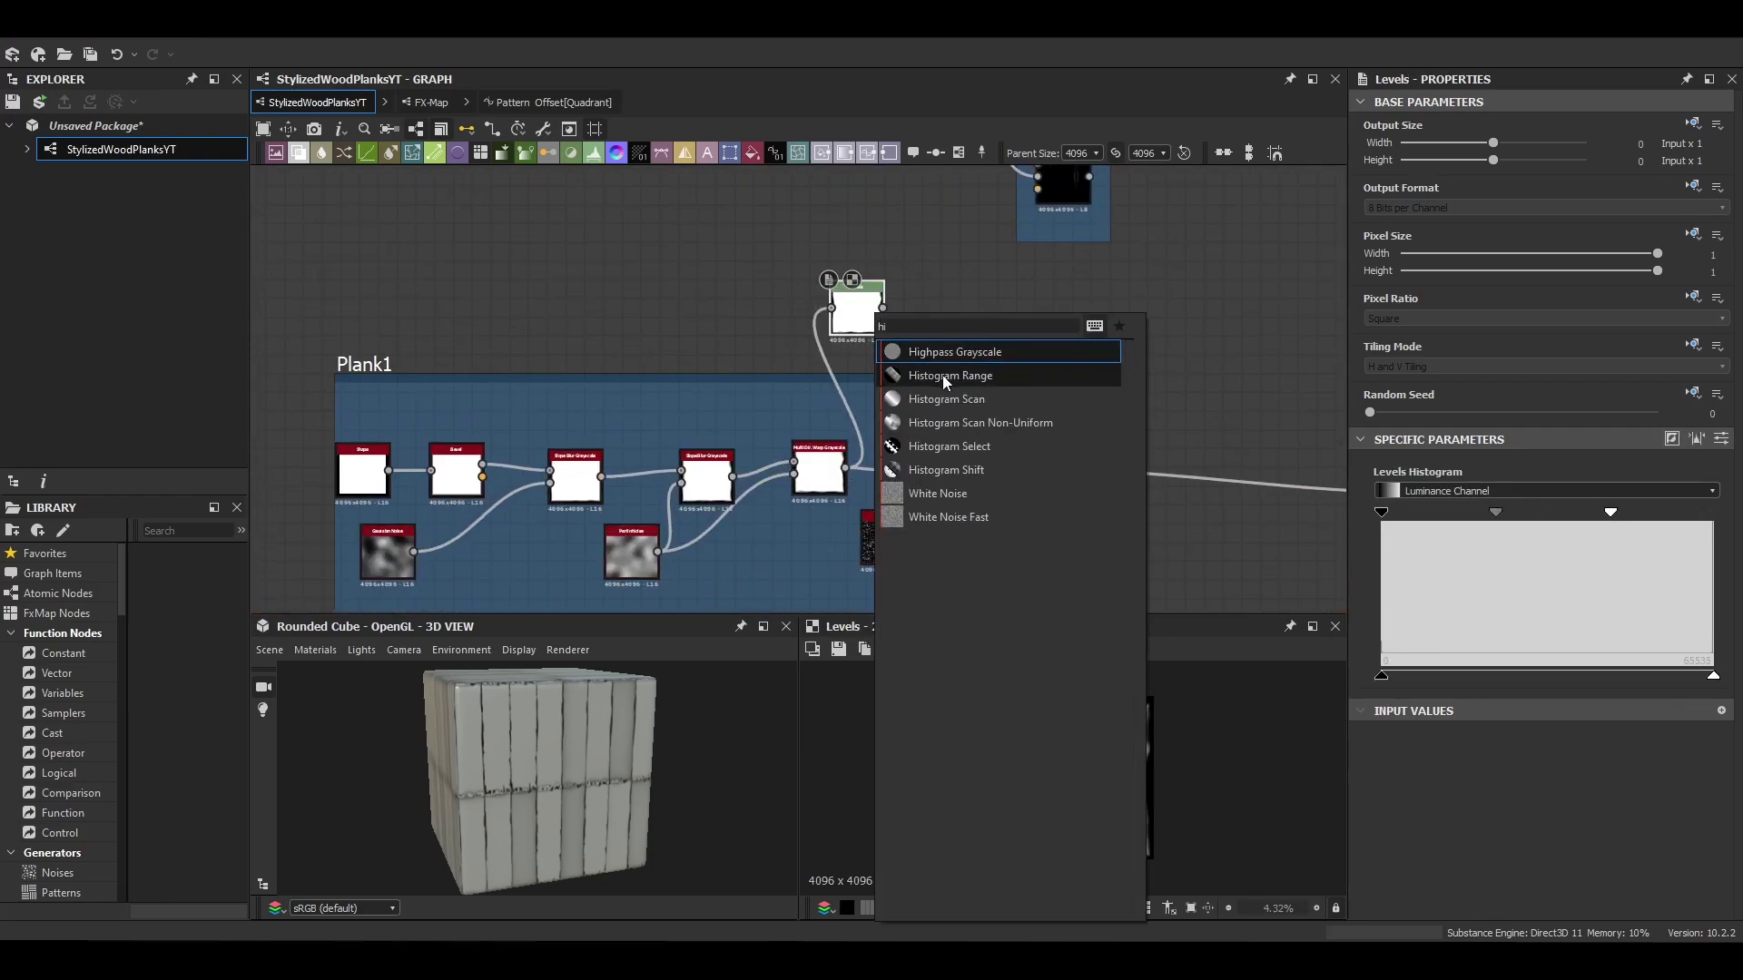
{"action": "left_click", "coordinate": [942, 374]}
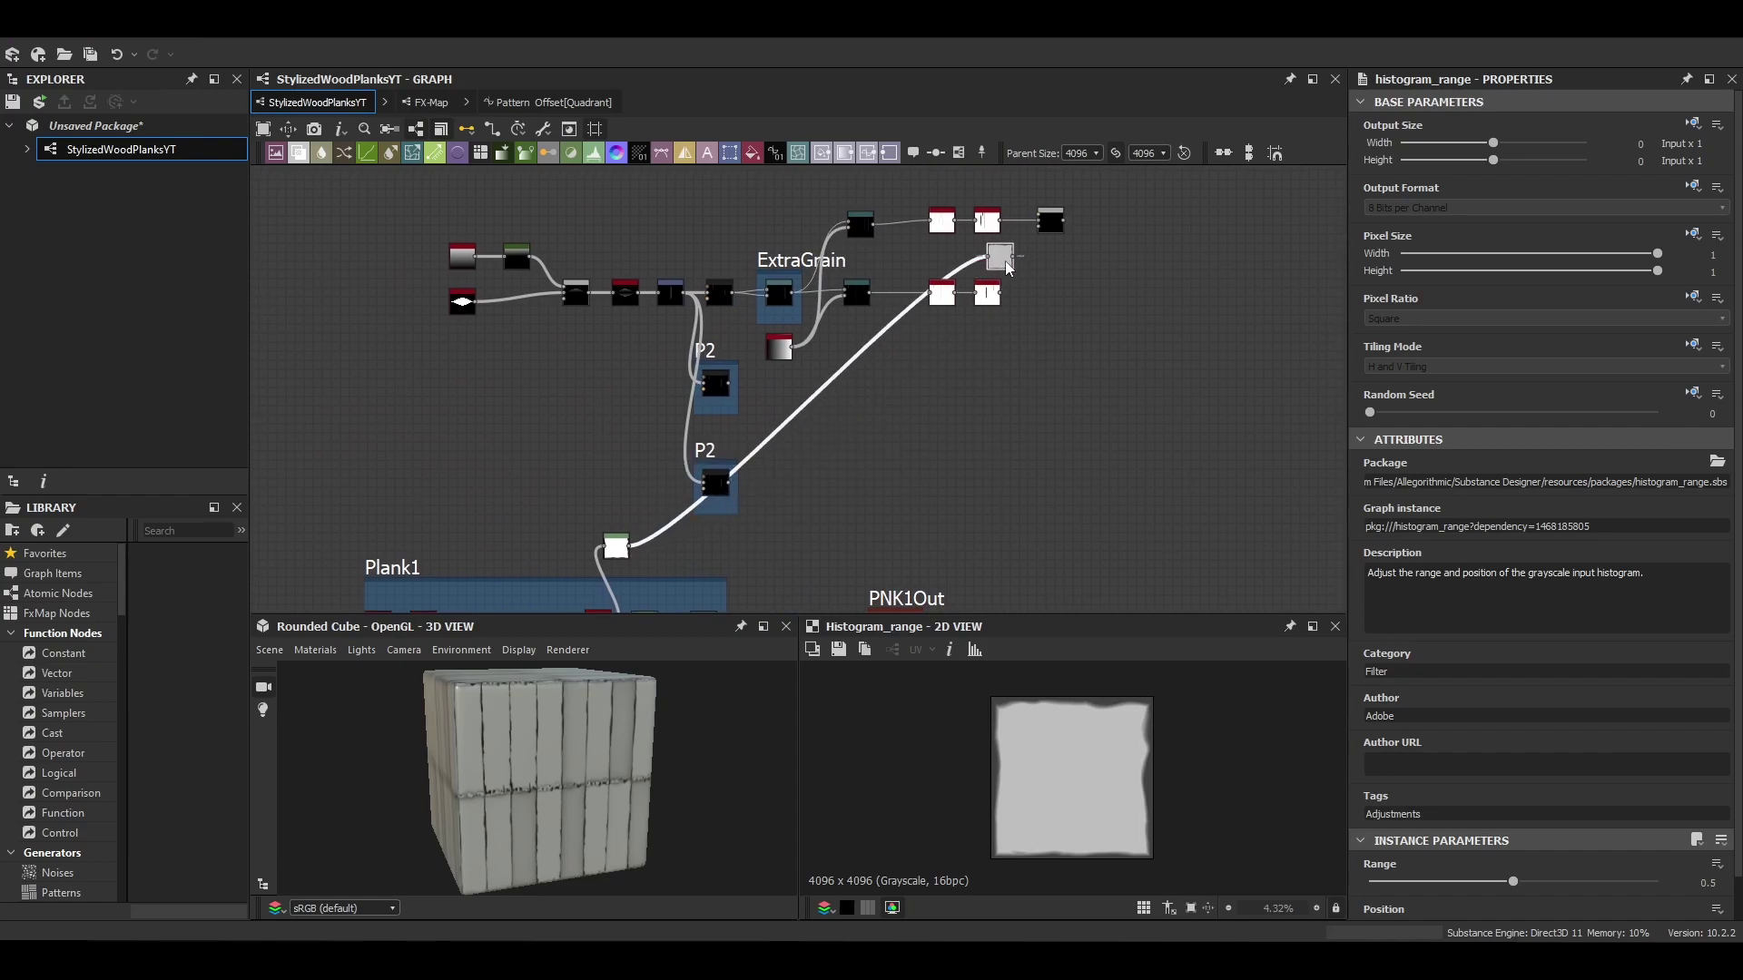
{"action": "left_click_drag", "start_coordinate": [1006, 269], "coordinate": [1001, 268]}
Step: Combine the upper grain Histogram Scan with the Histogram Range in a Blend node and preview it
{"action": "scroll", "coordinate": [1025, 231], "scroll_direction": "up", "scroll_amount": 5}
{"action": "middle_click_drag", "start_coordinate": [1026, 230], "coordinate": [686, 350]}
{"action": "left_click_drag", "start_coordinate": [634, 425], "coordinate": [722, 318]}
{"action": "left_click_drag", "start_coordinate": [607, 317], "coordinate": [722, 335]}
{"action": "double_click", "coordinate": [761, 345]}
{"action": "scroll", "coordinate": [1071, 778], "scroll_direction": "up", "scroll_amount": 8}
{"action": "scroll", "coordinate": [766, 352], "scroll_direction": "down", "scroll_amount": 3}
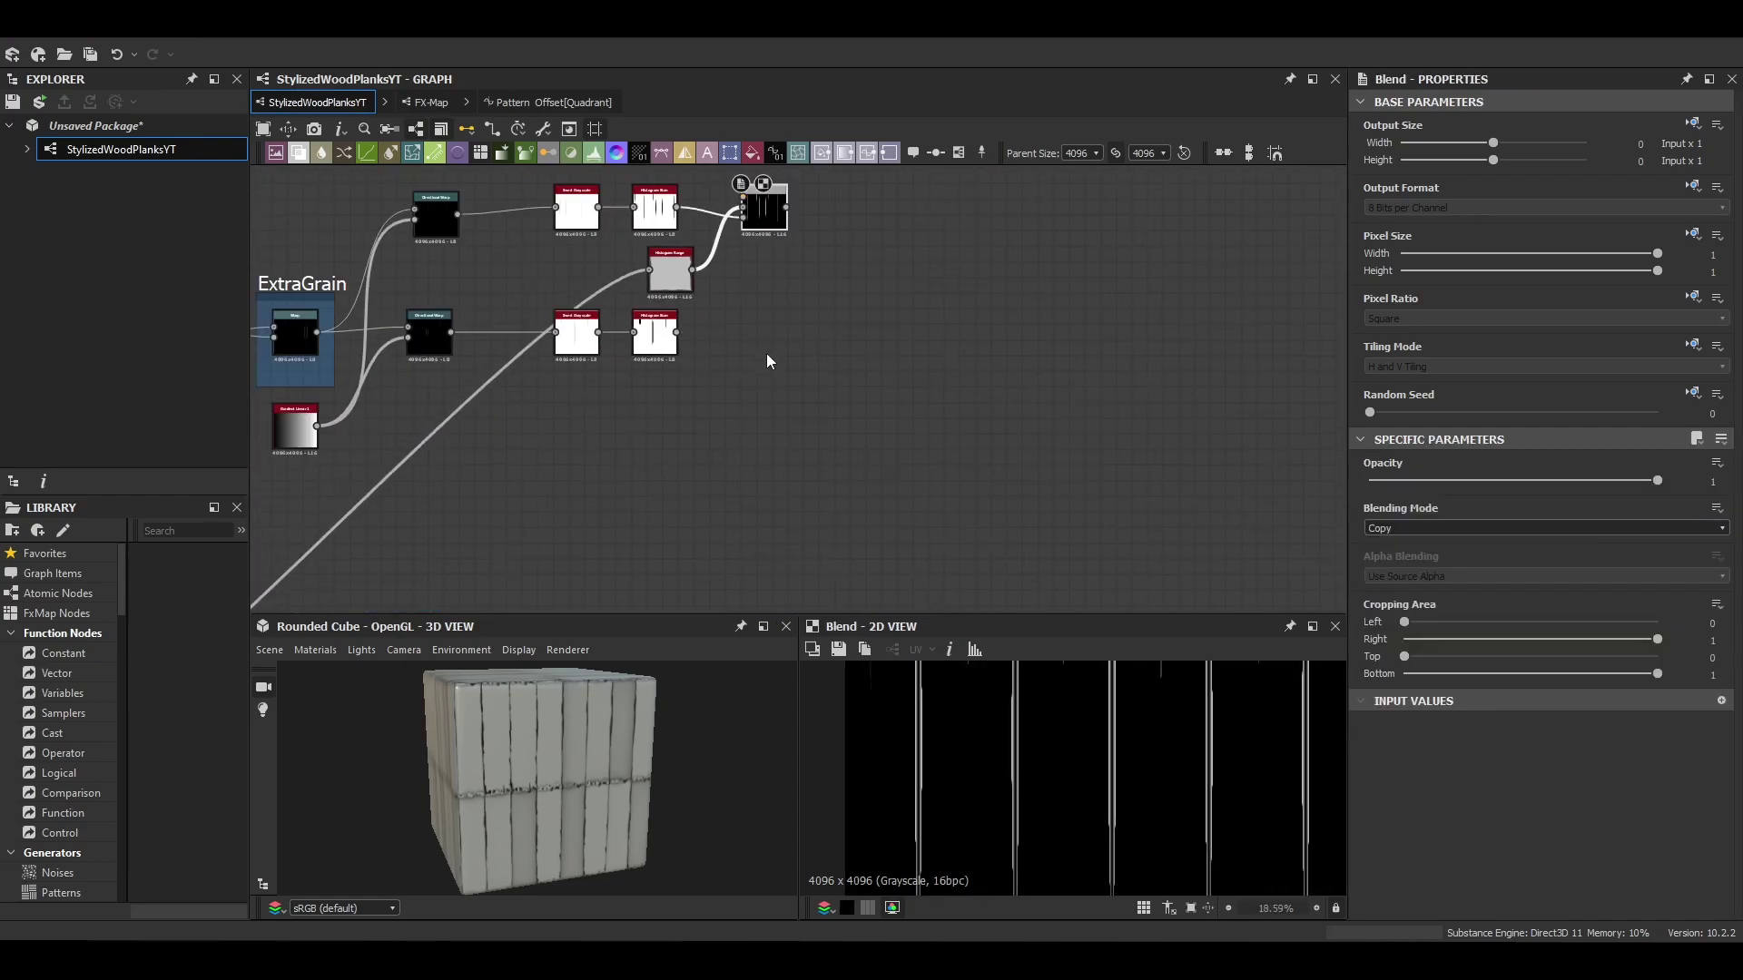
Step: Duplicate the Blend for the lower grain Histogram Scan and place it in a frame titled P1
{"action": "middle_click_drag", "start_coordinate": [766, 352], "coordinate": [693, 419]}
{"action": "left_click", "coordinate": [605, 340]}
{"action": "left_click", "coordinate": [689, 278]}
{"action": "key", "text": "ctrl+d"}
{"action": "left_click_drag", "start_coordinate": [601, 401], "coordinate": [690, 458]}
{"action": "scroll", "coordinate": [837, 441], "scroll_direction": "up", "scroll_amount": 2}
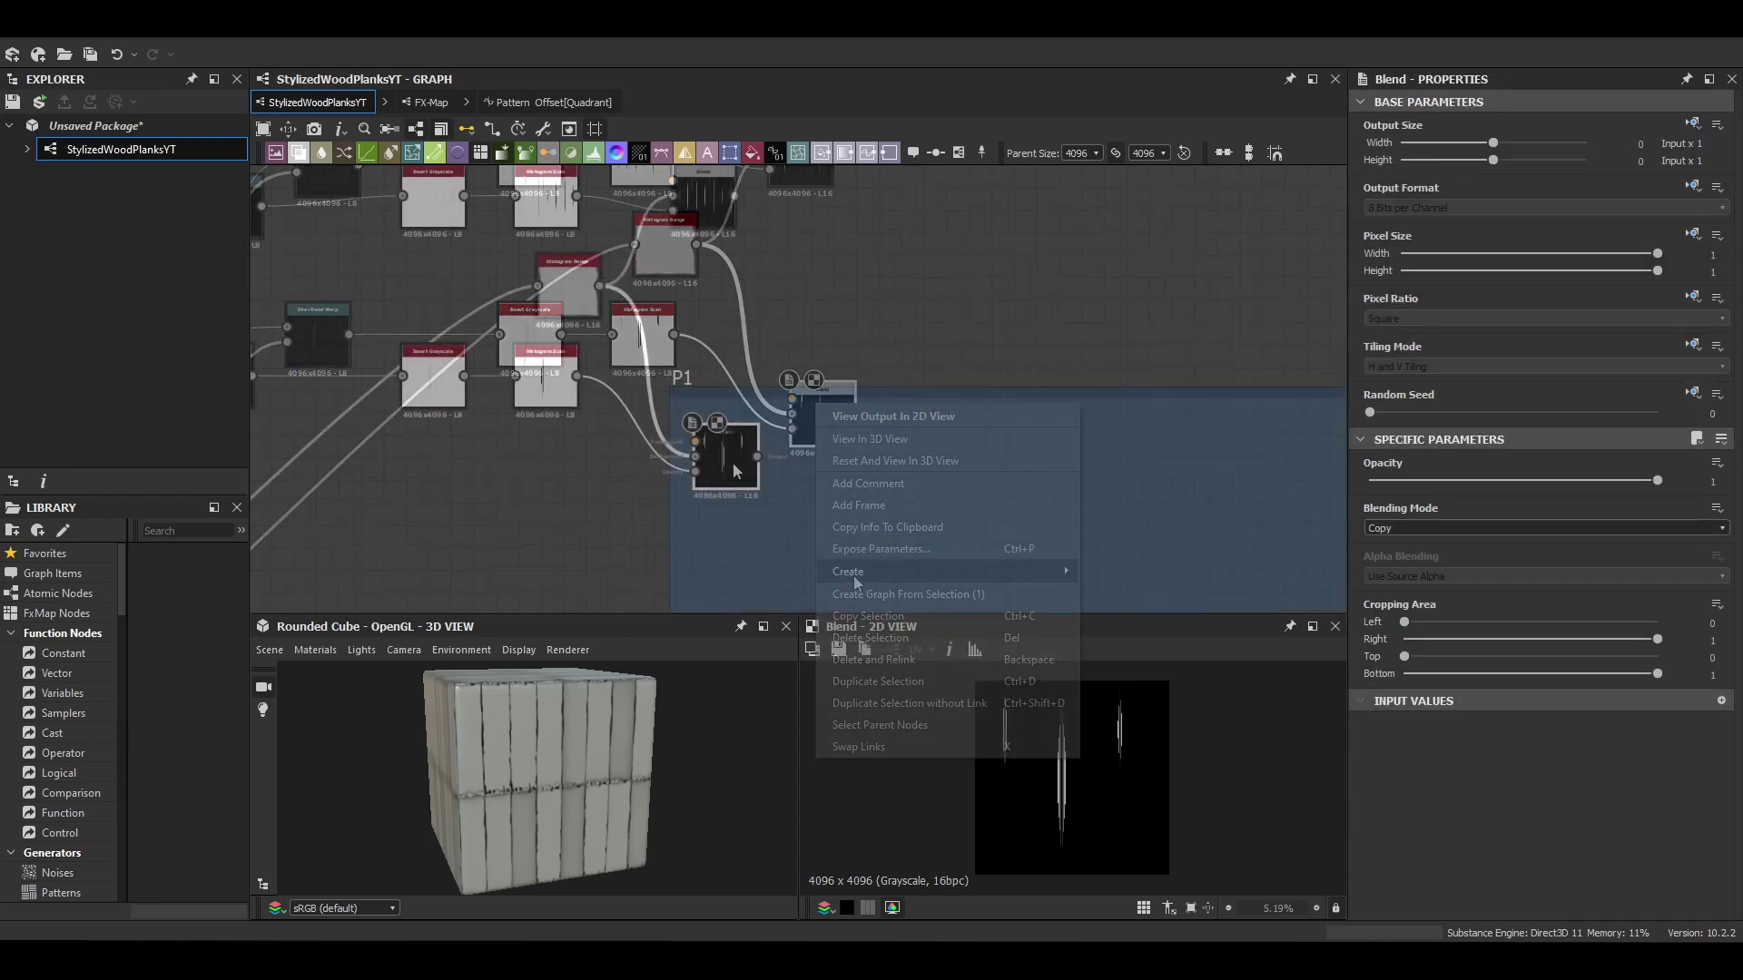
Step: Add a Histogram Scan with position and contrast at 1 after P1's Blend, and place another Blend node beside it
{"action": "key", "text": "space"}
{"action": "type", "text": "hist"}
{"action": "left_click", "coordinate": [809, 465]}
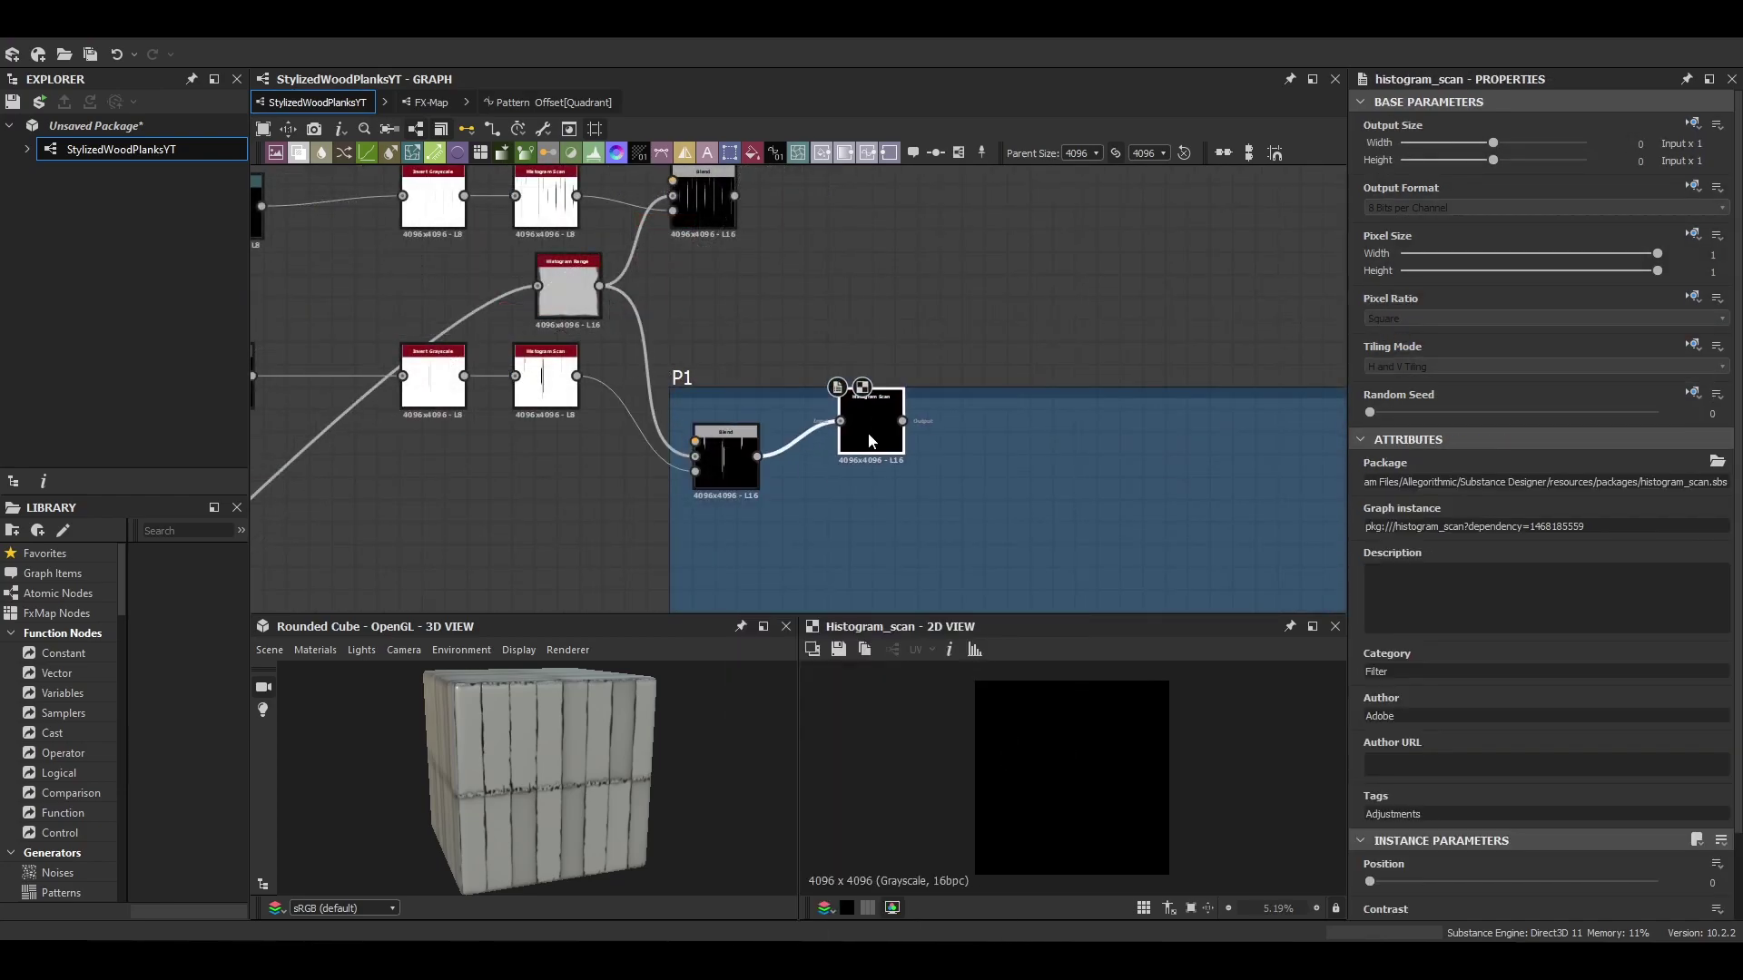
{"action": "left_click_drag", "start_coordinate": [868, 434], "coordinate": [868, 444]}
{"action": "left_click", "coordinate": [997, 444]}
{"action": "key", "text": "space"}
{"action": "key", "text": "Return"}
{"action": "left_click_drag", "start_coordinate": [1002, 444], "coordinate": [979, 467]}
{"action": "left_click", "coordinate": [875, 439]}
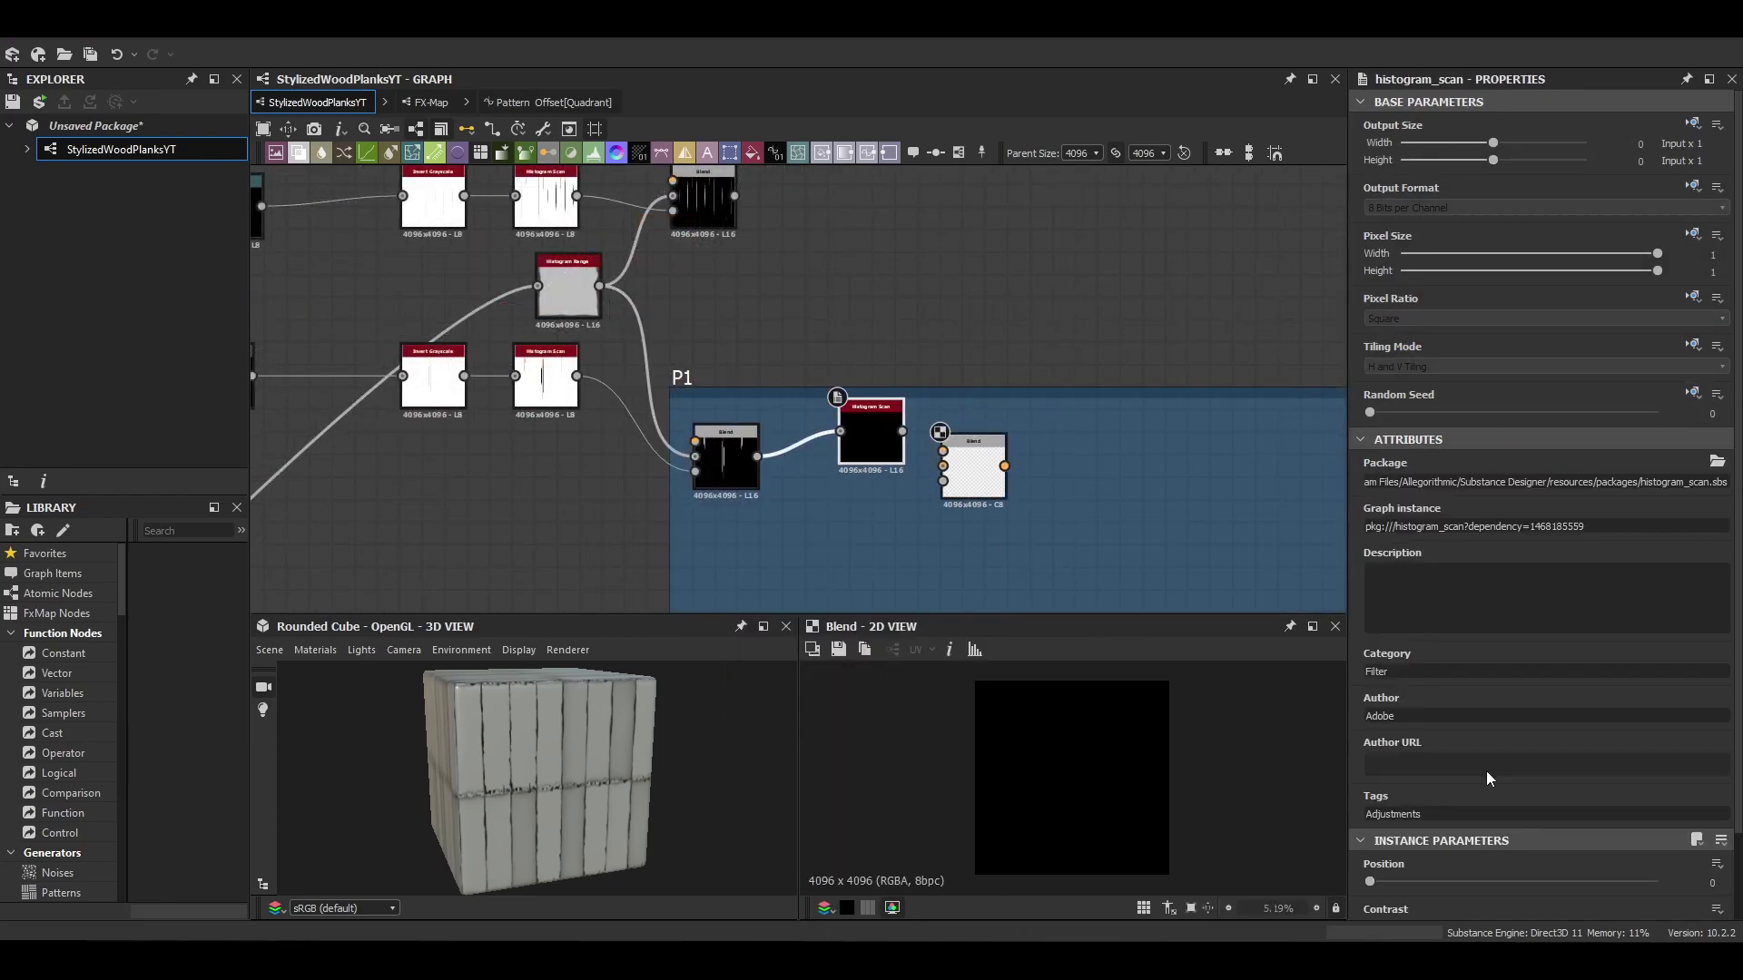
{"action": "scroll", "coordinate": [1487, 773], "scroll_direction": "down", "scroll_amount": 3}
{"action": "left_click_drag", "start_coordinate": [1369, 786], "coordinate": [1658, 787]}
{"action": "double_click", "coordinate": [871, 431]}
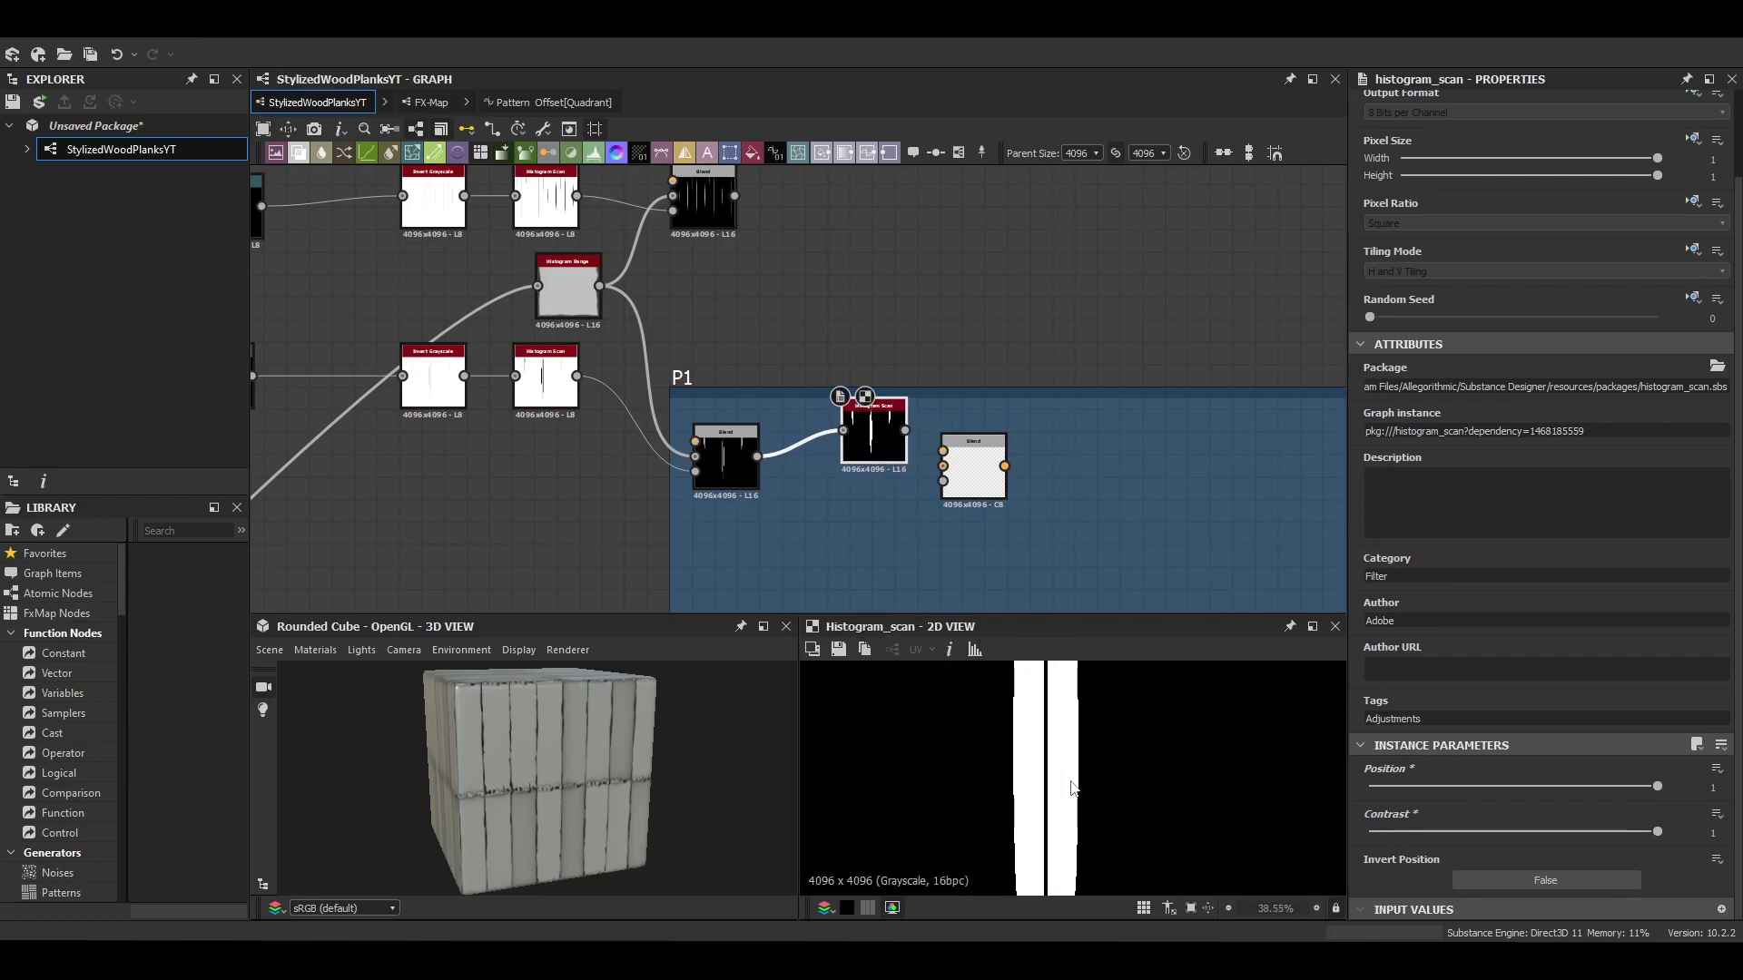
Step: Adjust the black key of the Gradient Map near the middle of its ramp in the grain shape's source chain
{"action": "scroll", "coordinate": [1065, 726], "scroll_direction": "down", "scroll_amount": 1}
{"action": "scroll", "coordinate": [908, 372], "scroll_direction": "down", "scroll_amount": 8}
{"action": "scroll", "coordinate": [487, 374], "scroll_direction": "up", "scroll_amount": 8}
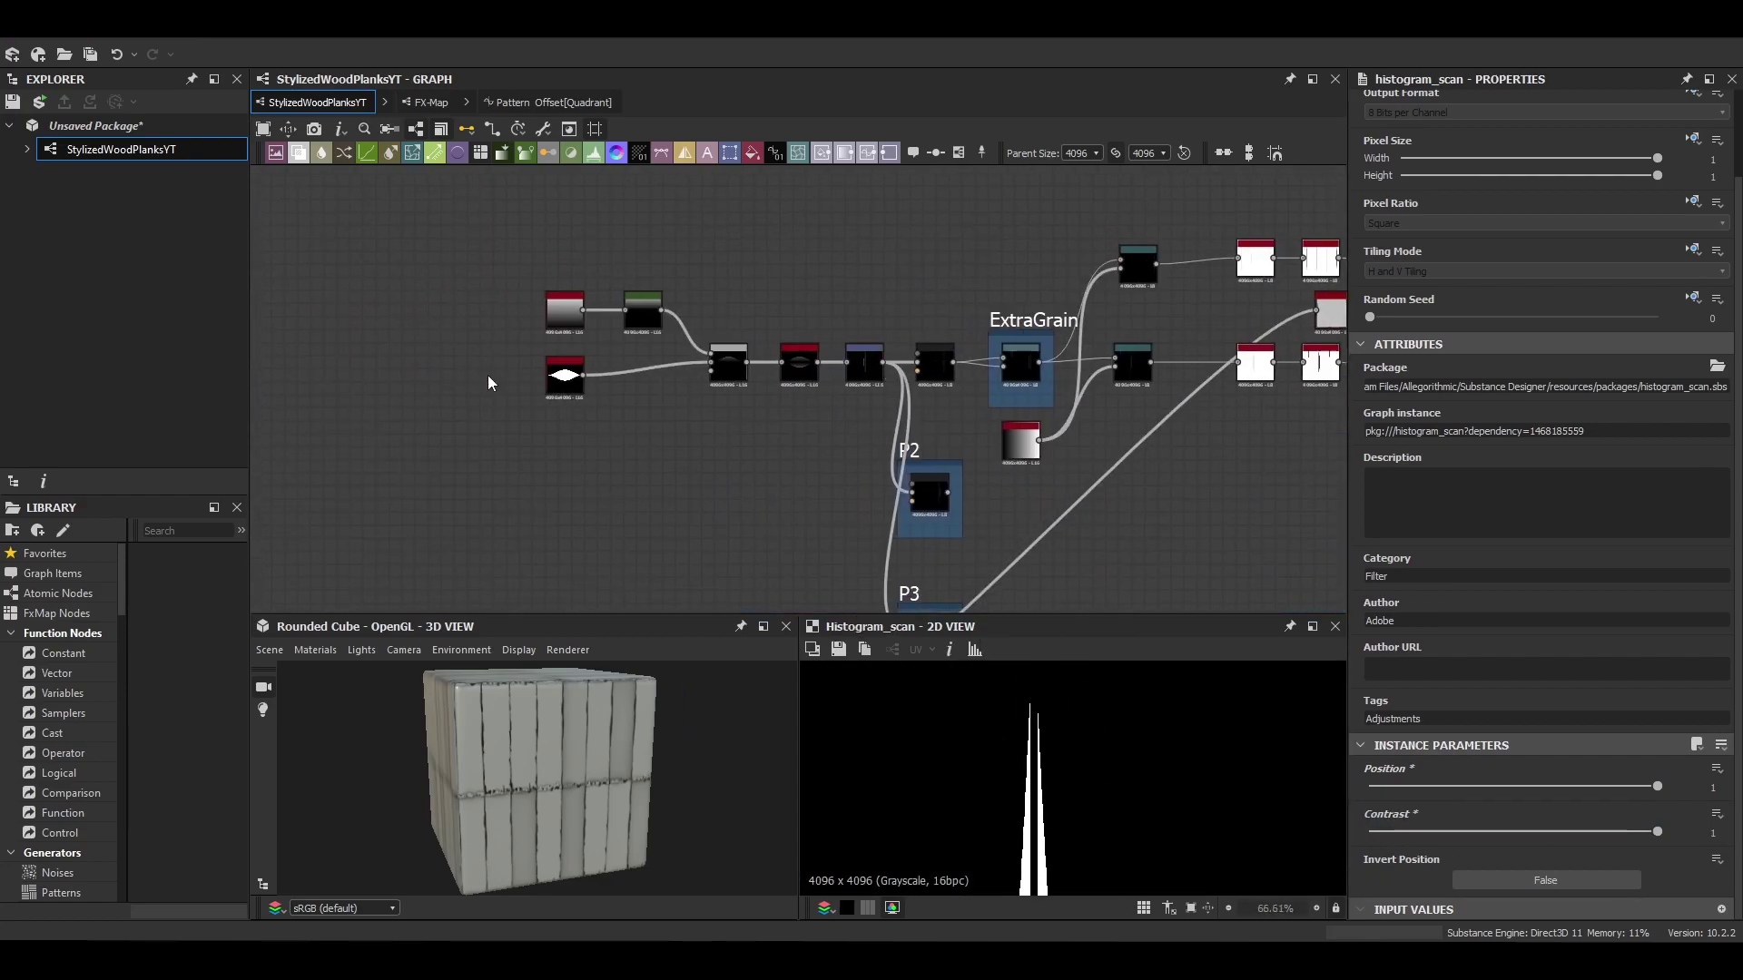
{"action": "left_click", "coordinate": [765, 266]}
{"action": "left_click_drag", "start_coordinate": [1549, 601], "coordinate": [1544, 603]}
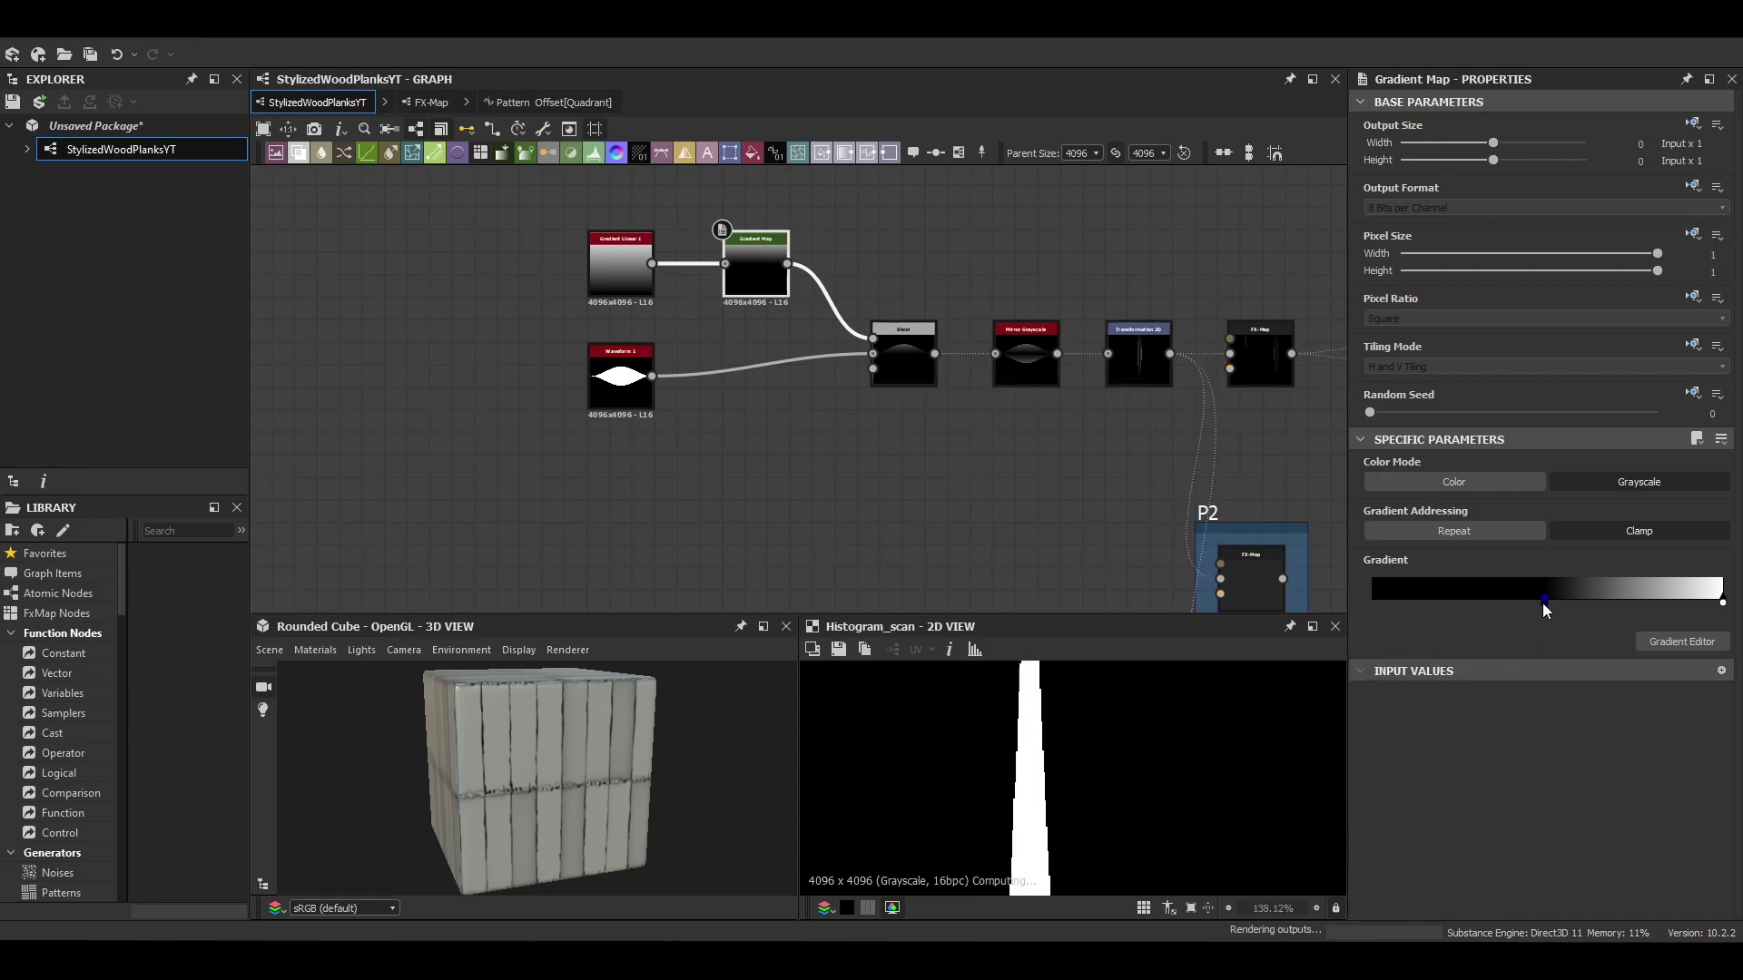
{"action": "scroll", "coordinate": [958, 583], "scroll_direction": "up", "scroll_amount": 1}
{"action": "middle_click_drag", "start_coordinate": [958, 583], "coordinate": [679, 690]}
{"action": "middle_click_drag", "start_coordinate": [1009, 699], "coordinate": [1019, 863]}
{"action": "scroll", "coordinate": [1021, 799], "scroll_direction": "up", "scroll_amount": 3}
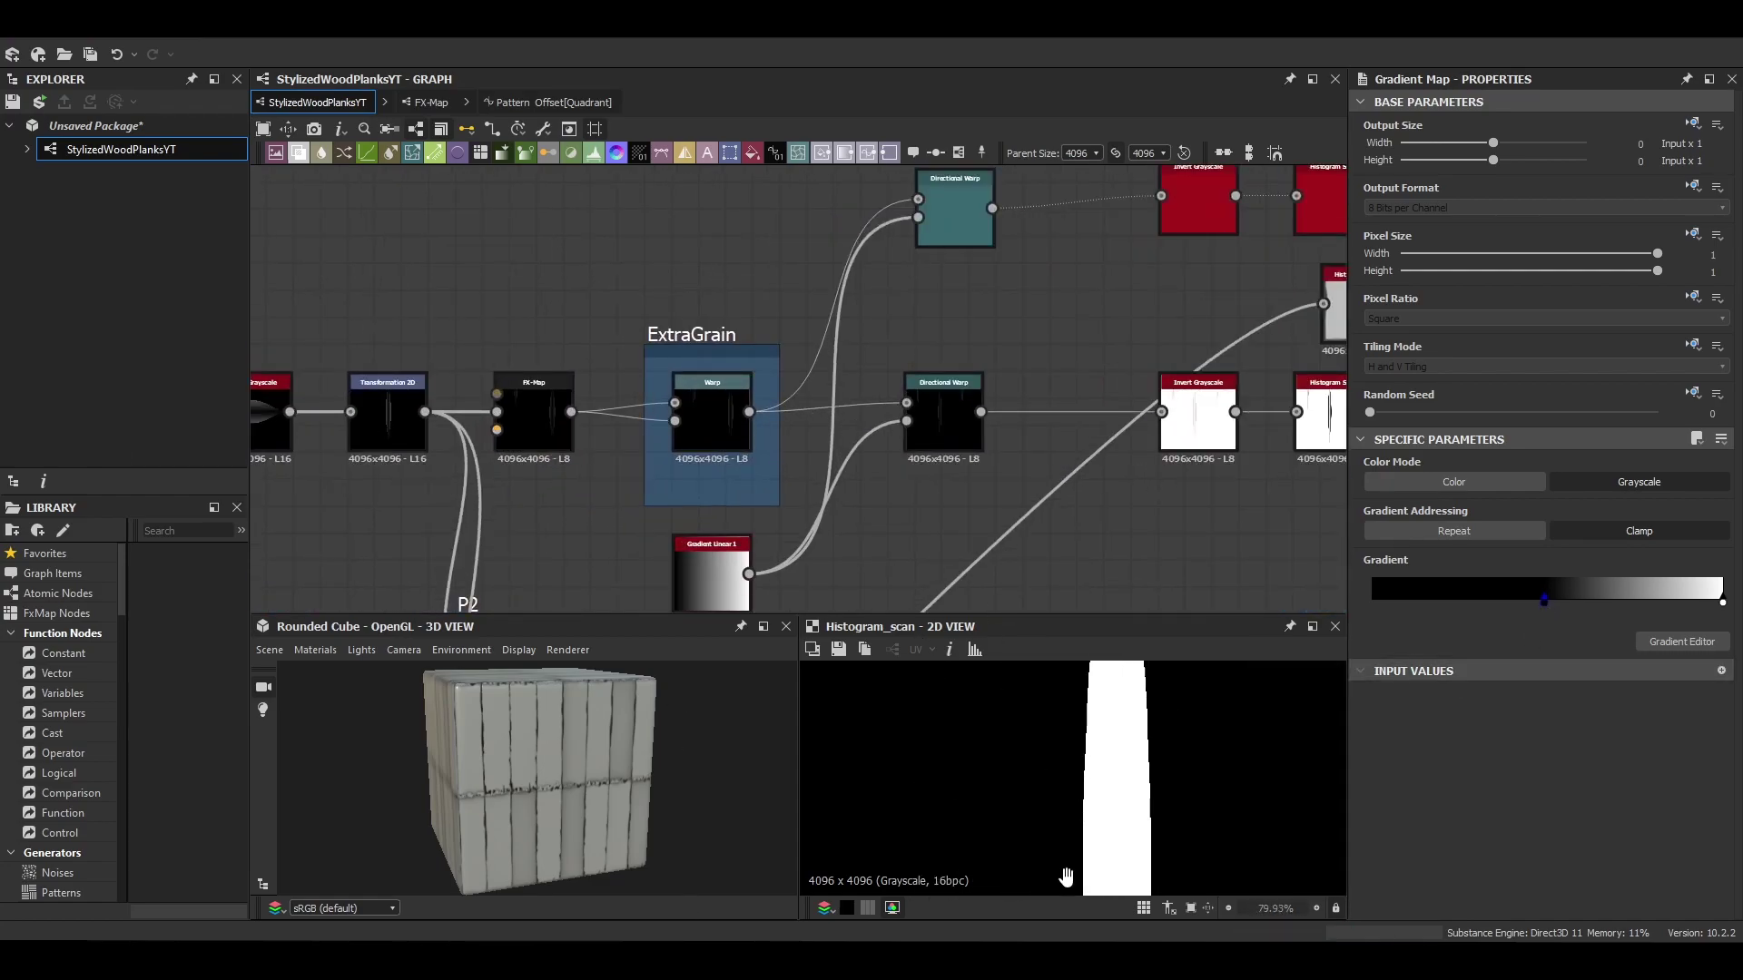
{"action": "double_click", "coordinate": [534, 414]}
{"action": "scroll", "coordinate": [636, 364], "scroll_direction": "down", "scroll_amount": 6}
{"action": "scroll", "coordinate": [944, 367], "scroll_direction": "up", "scroll_amount": 6}
Step: Set up P1's second Blend with a new Uniform Color node in grayscale mode set to white
{"action": "key", "text": "space"}
{"action": "type", "text": "blend"}
{"action": "key", "text": "Return"}
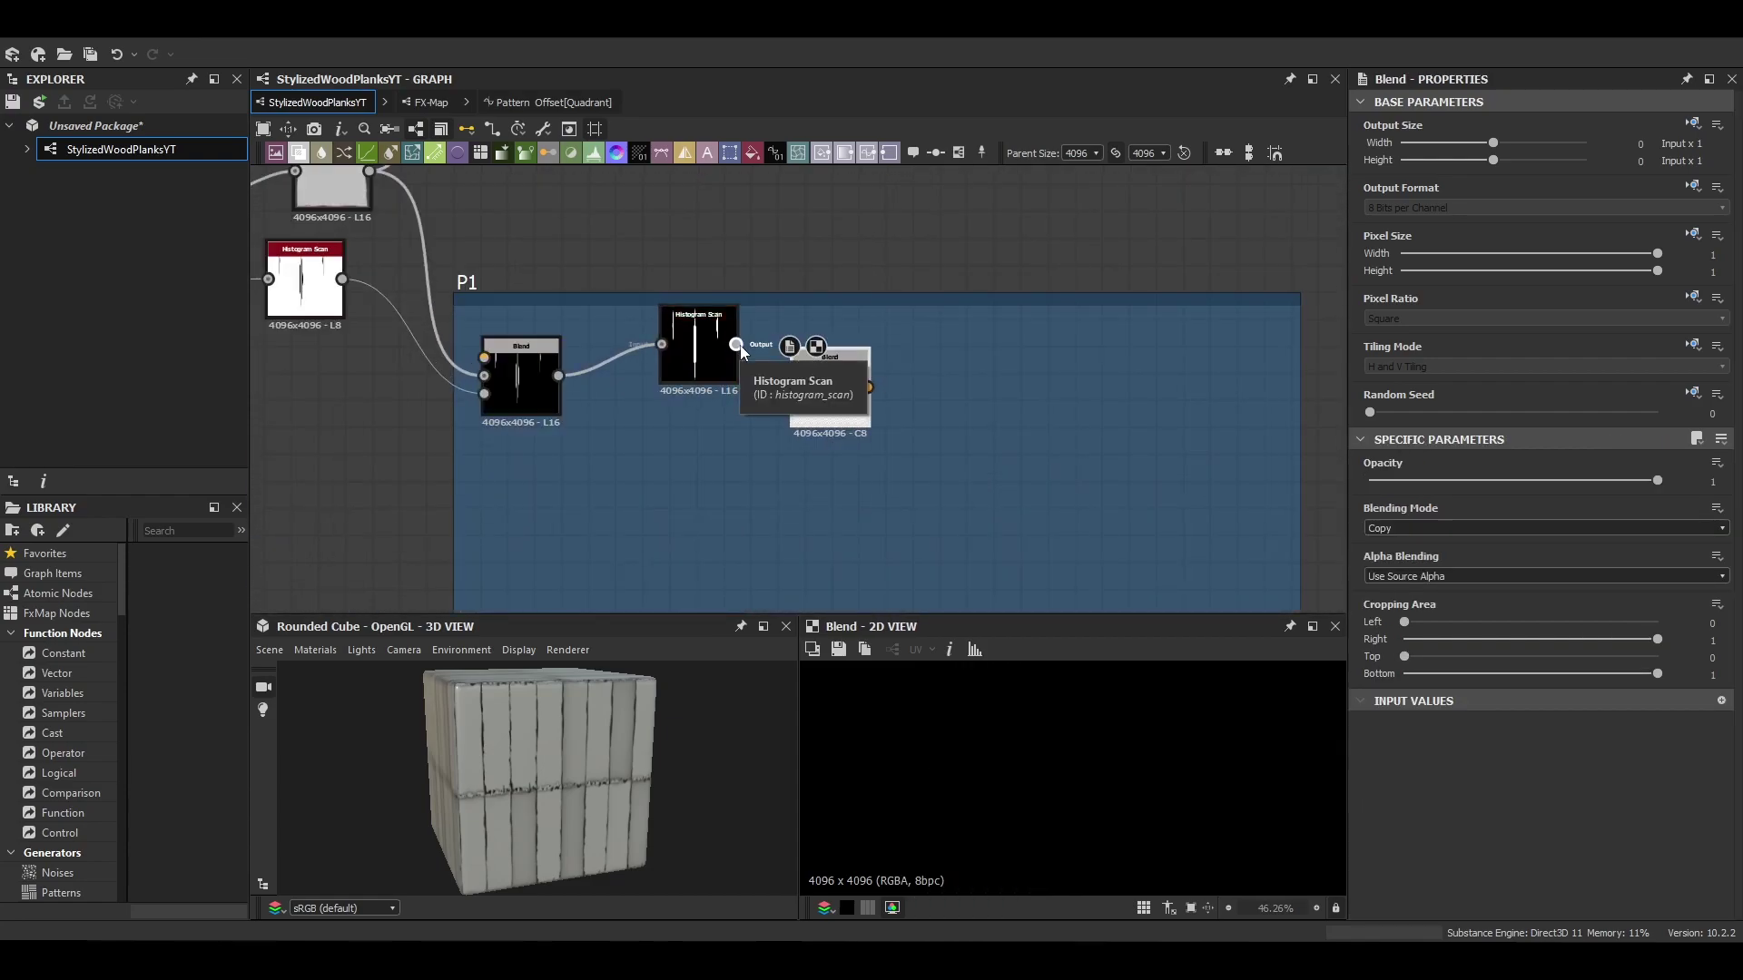
{"action": "key", "text": "space"}
{"action": "type", "text": "un"}
{"action": "left_click", "coordinate": [704, 407]}
{"action": "left_click", "coordinate": [1638, 482]}
{"action": "left_click", "coordinate": [1728, 532]}
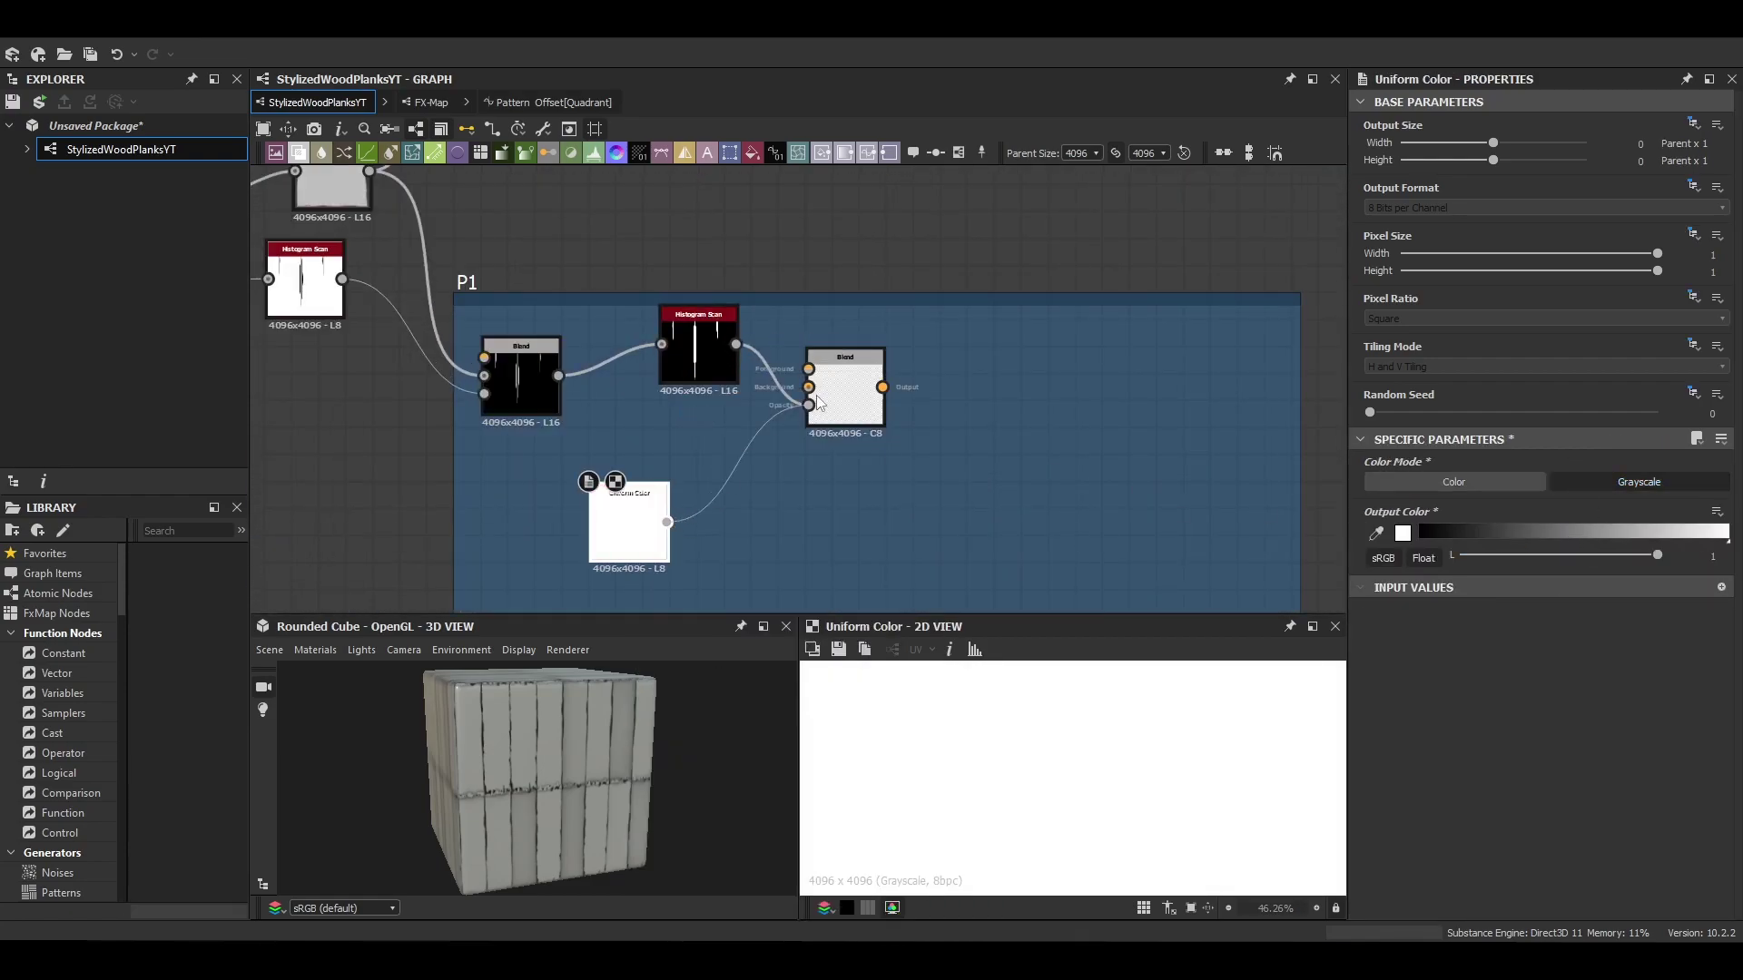
Step: Connect the Uniform Color as background and P1's first Blend as foreground of the second Blend
{"action": "left_click_drag", "start_coordinate": [817, 402], "coordinate": [809, 387]}
{"action": "left_click_drag", "start_coordinate": [558, 375], "coordinate": [808, 369]}
{"action": "double_click", "coordinate": [862, 396]}
{"action": "scroll", "coordinate": [1003, 790], "scroll_direction": "down", "scroll_amount": 6}
{"action": "left_click", "coordinate": [1543, 529]}
Step: Add a Multi Directional Warp Grayscale after P1's second Blend and drive its intensity input with a new Perlin Noise node
{"action": "key", "text": "space"}
{"action": "type", "text": "multi"}
{"action": "left_click", "coordinate": [917, 481]}
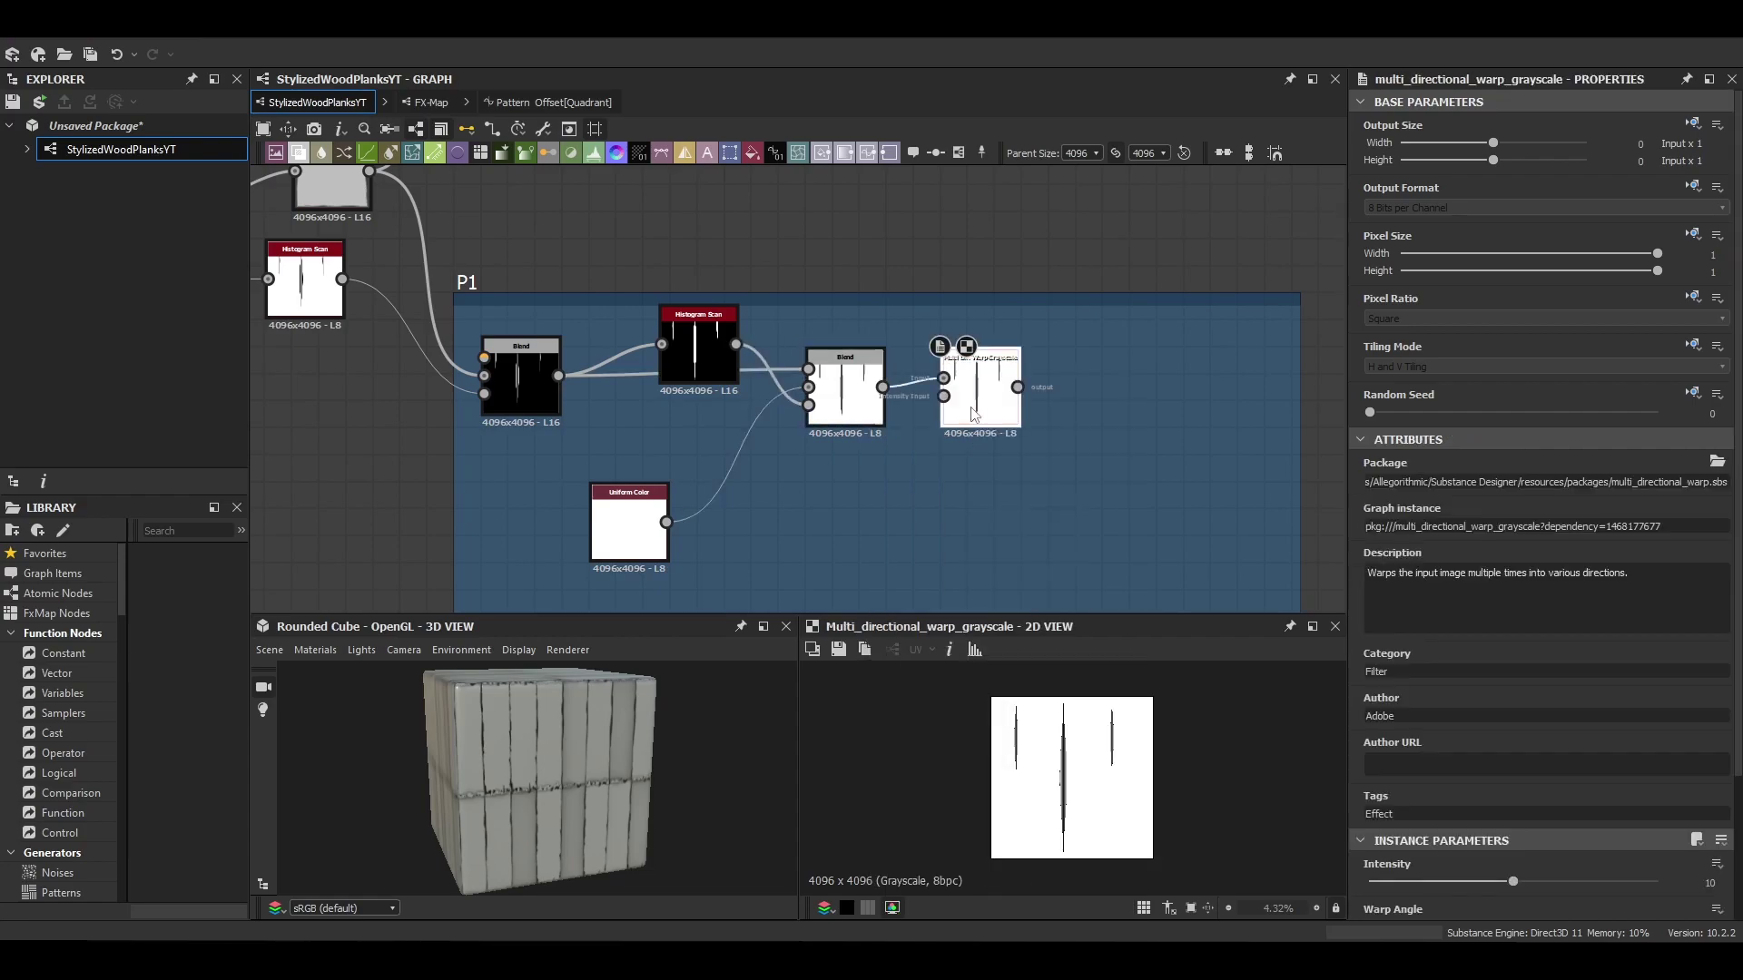
{"action": "left_click_drag", "start_coordinate": [972, 414], "coordinate": [1026, 441]}
{"action": "key", "text": "space"}
{"action": "type", "text": "per"}
{"action": "left_click", "coordinate": [917, 433]}
{"action": "left_click_drag", "start_coordinate": [883, 496], "coordinate": [997, 423]}
{"action": "double_click", "coordinate": [1031, 428]}
{"action": "scroll", "coordinate": [1063, 754], "scroll_direction": "up", "scroll_amount": 4}
{"action": "scroll", "coordinate": [1487, 799], "scroll_direction": "down", "scroll_amount": 3}
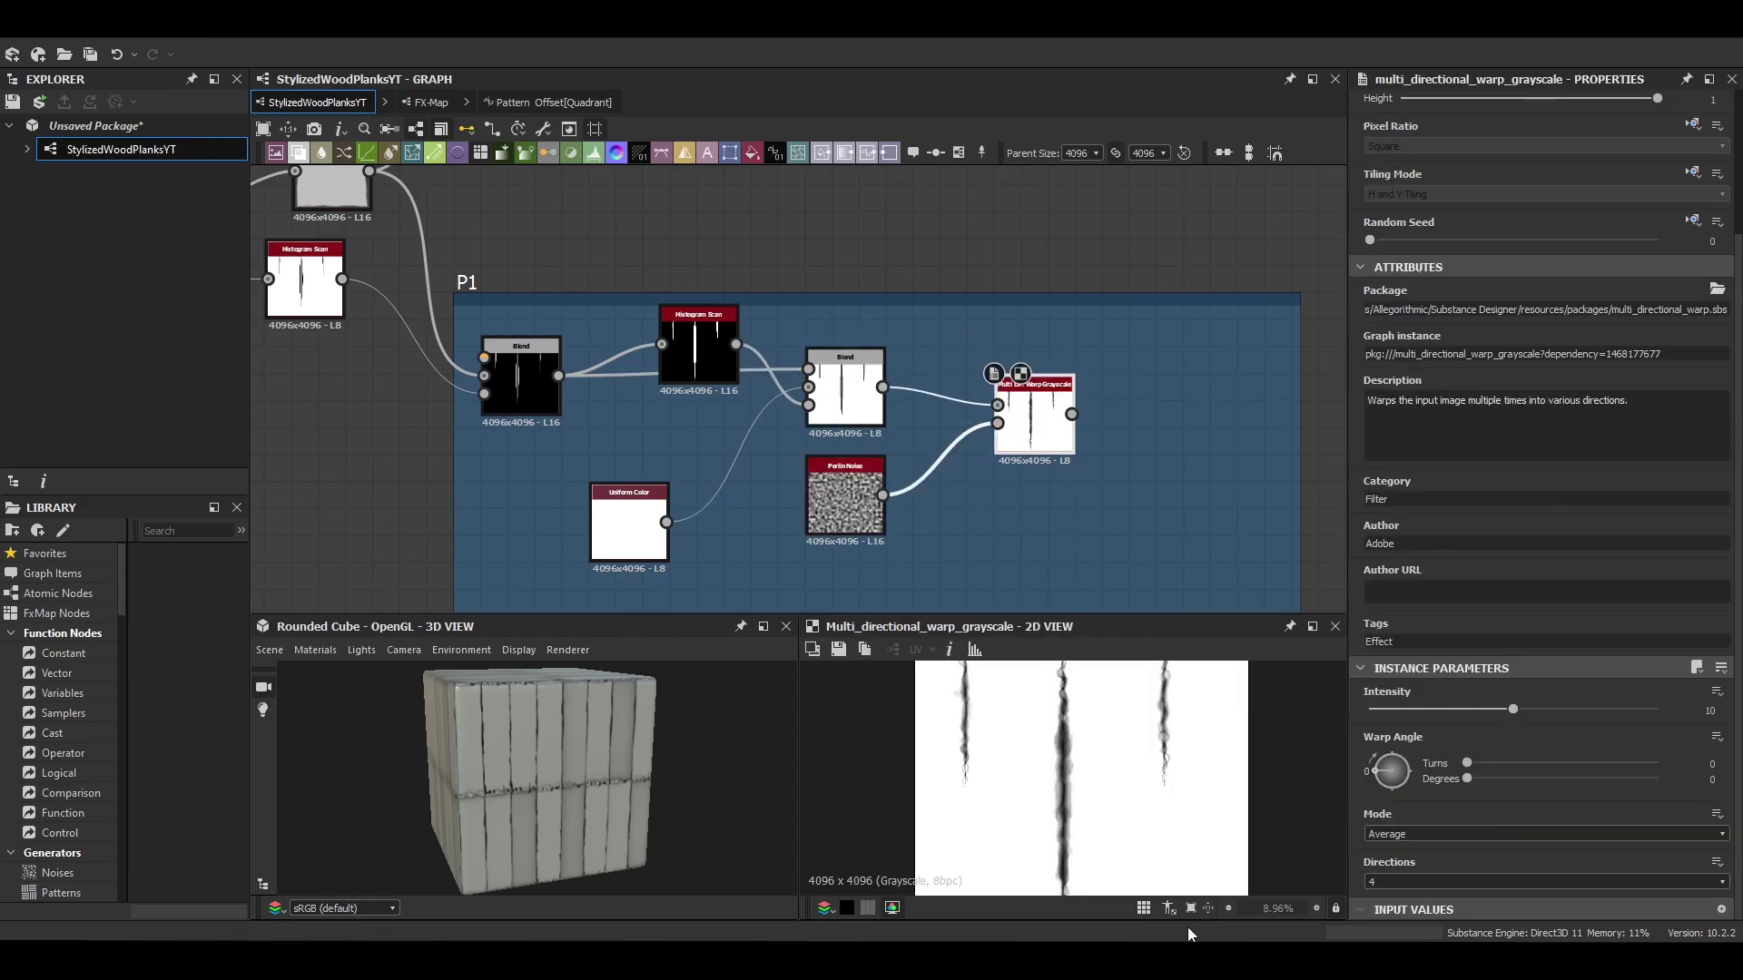
Step: Set the warp's mode to Max, change its directions, lower the Perlin Noise scale and set the warp intensity to about 12.08
{"action": "left_click", "coordinate": [1416, 834]}
{"action": "left_click", "coordinate": [1407, 850]}
{"action": "left_click", "coordinate": [1407, 882]}
{"action": "left_click", "coordinate": [1392, 908]}
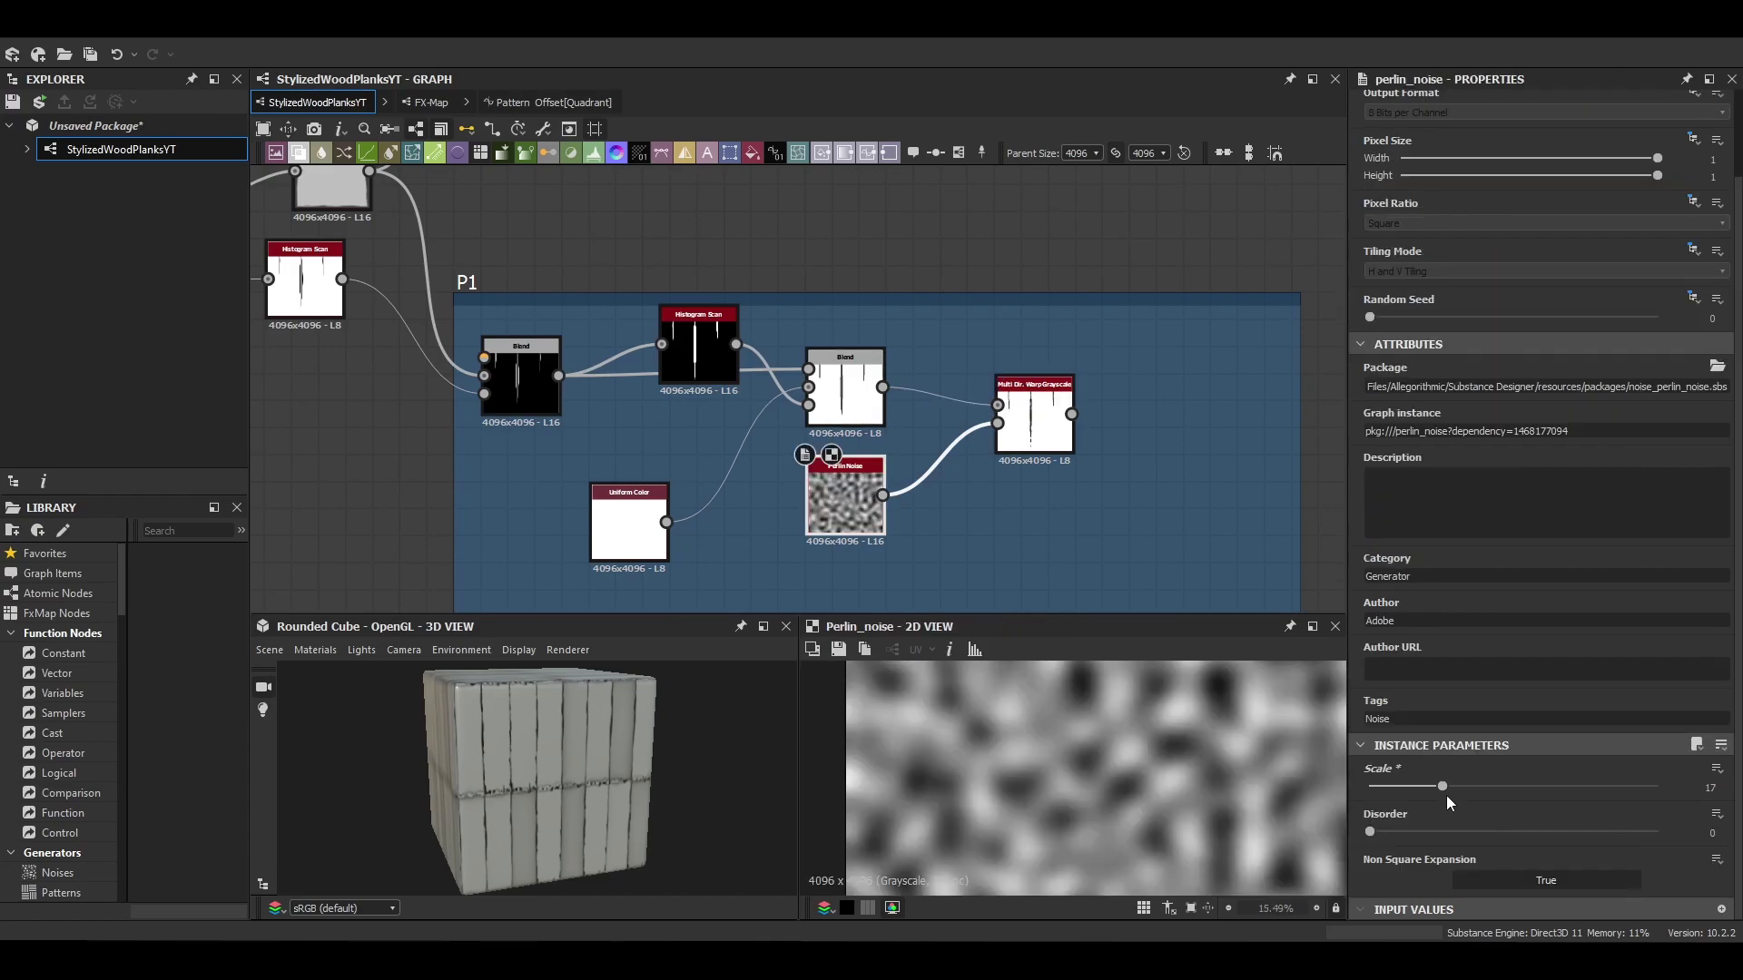
{"action": "left_click_drag", "start_coordinate": [1446, 795], "coordinate": [1403, 782]}
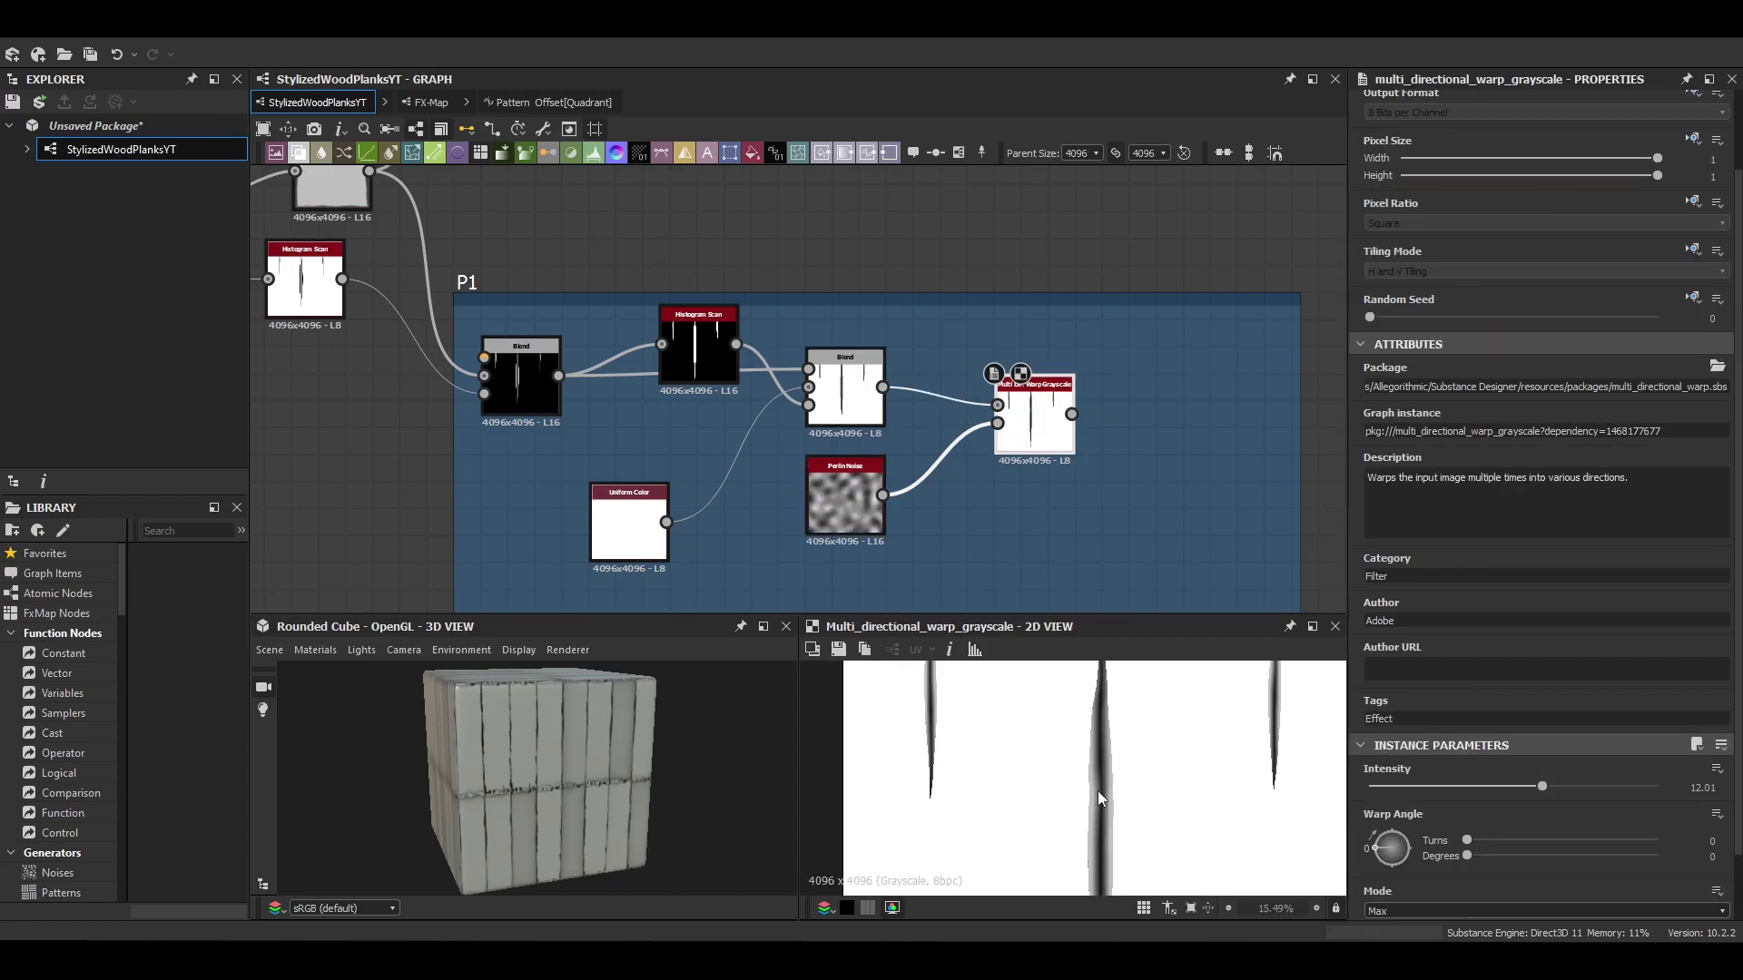
{"action": "left_click", "coordinate": [1546, 788]}
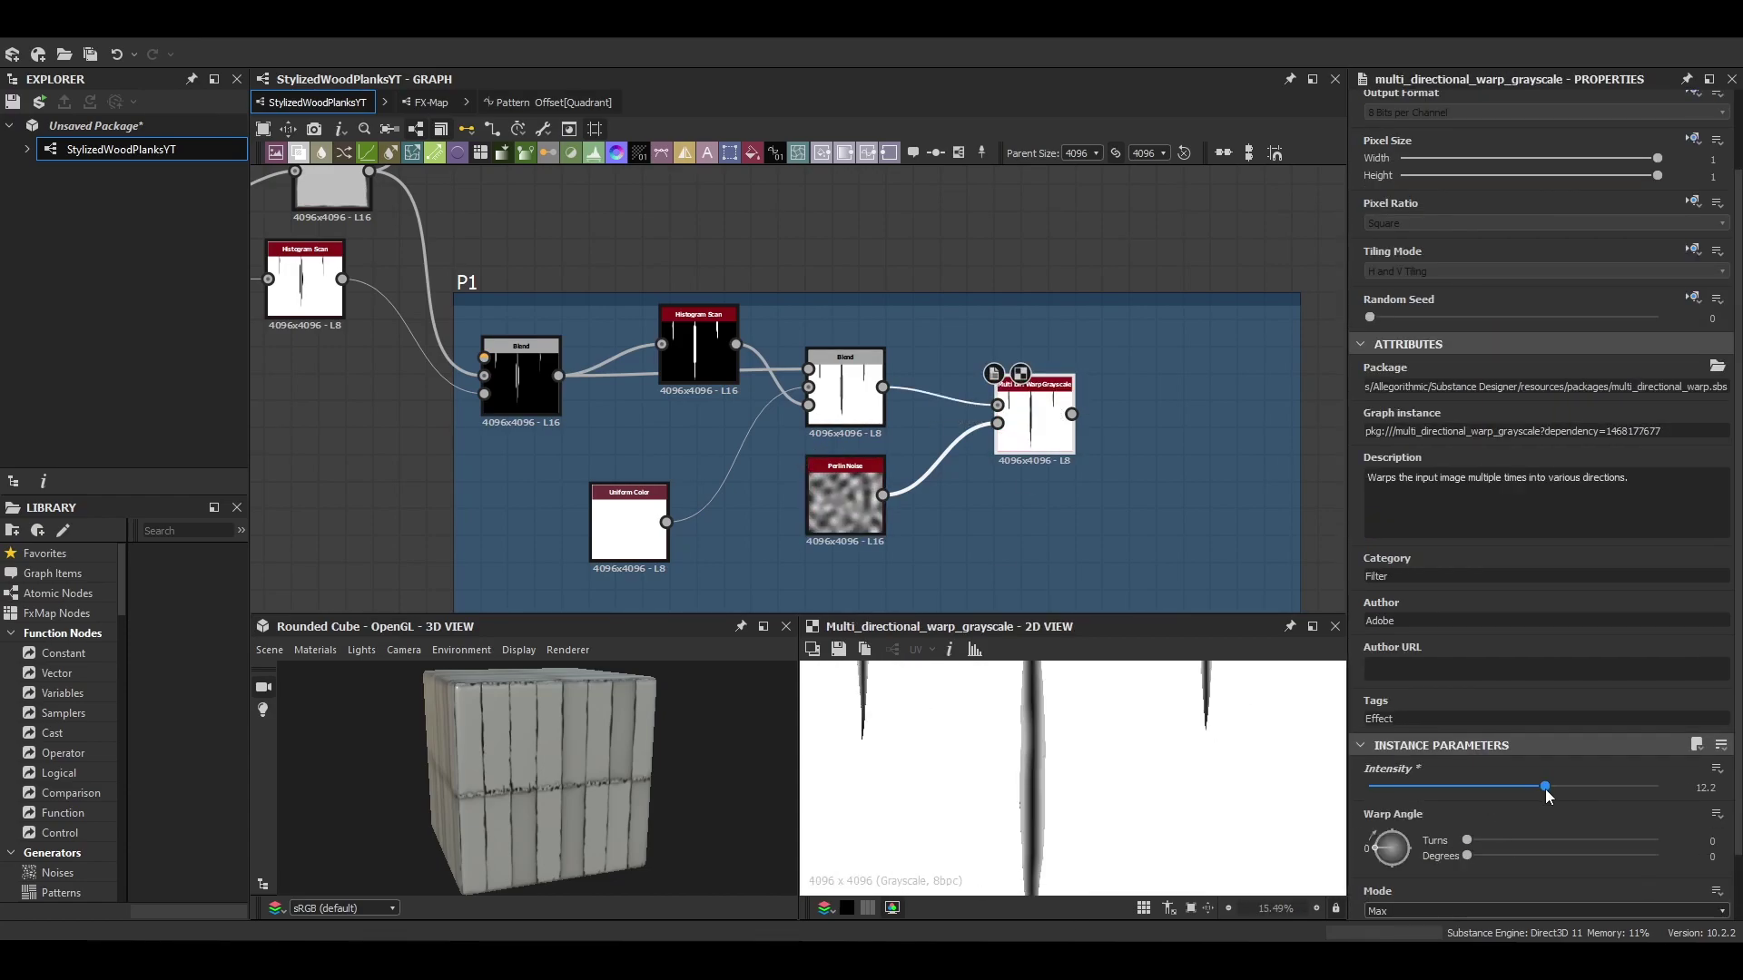
{"action": "middle_click_drag", "start_coordinate": [1228, 818], "coordinate": [1129, 810]}
{"action": "scroll", "coordinate": [1077, 802], "scroll_direction": "down", "scroll_amount": 4}
Step: Add a Levels node after P1's Multi Directional Warp and place it in a red frame titled P1Out
{"action": "middle_click_drag", "start_coordinate": [1043, 391], "coordinate": [922, 350]}
{"action": "key", "text": "space"}
{"action": "type", "text": "lev"}
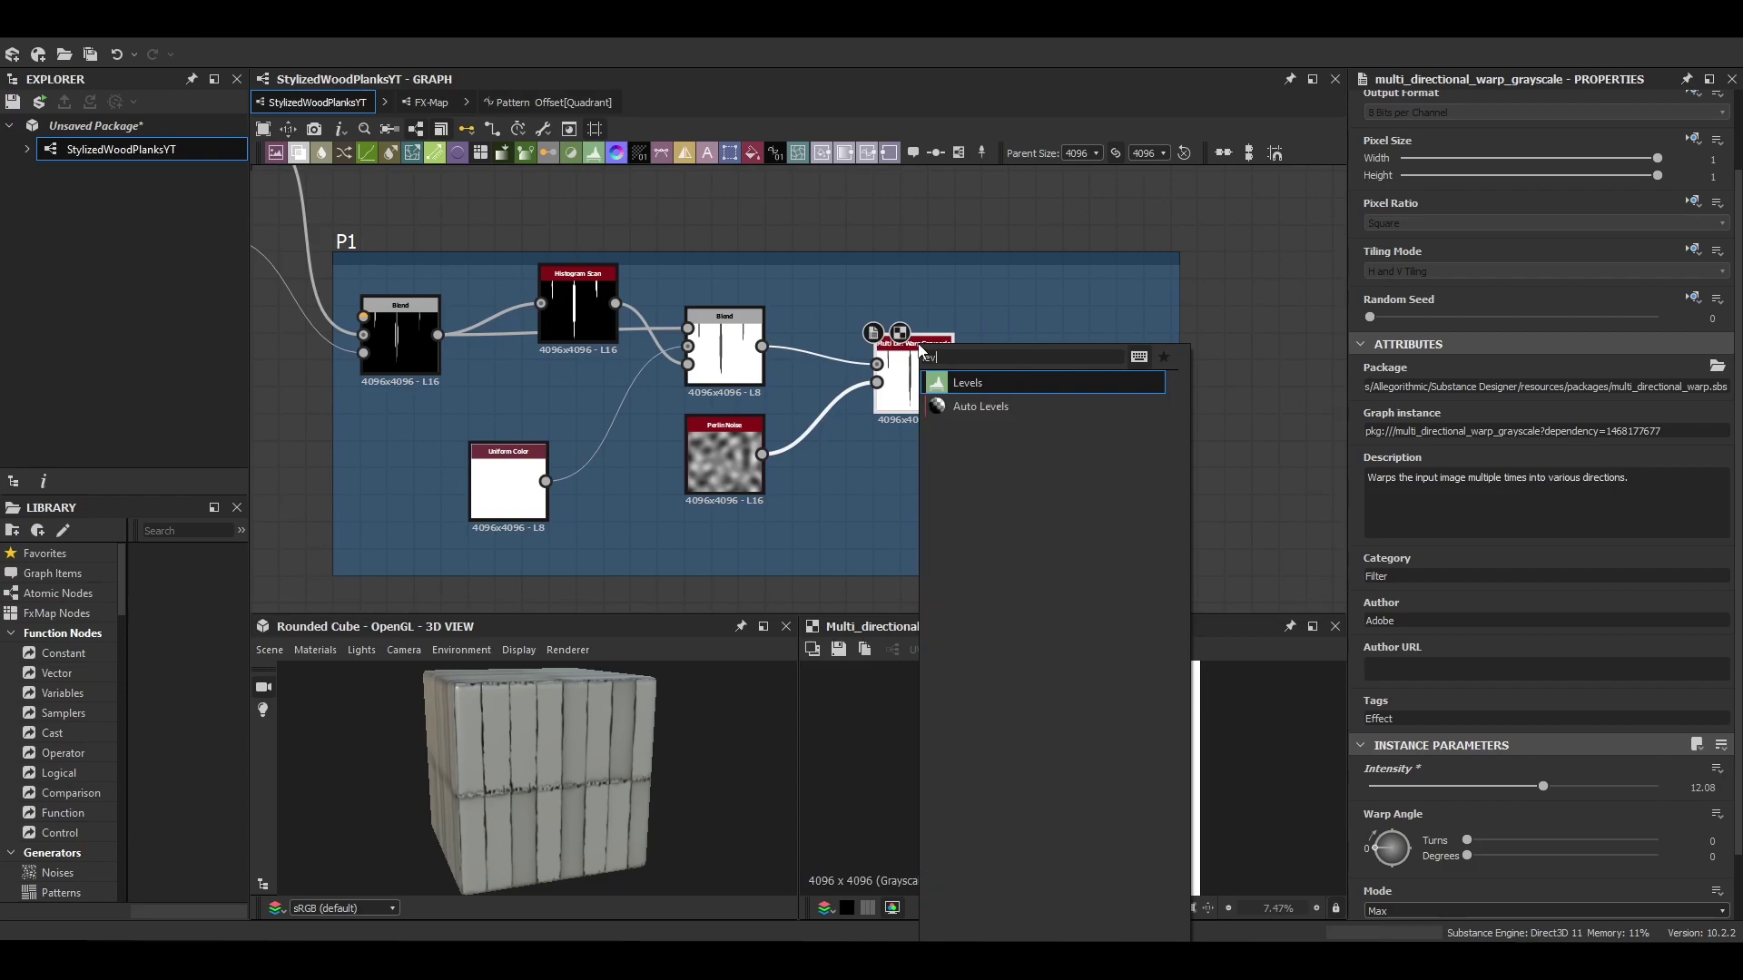
{"action": "key", "text": "Return"}
{"action": "middle_click_drag", "start_coordinate": [1048, 405], "coordinate": [872, 433]}
{"action": "scroll", "coordinate": [872, 433], "scroll_direction": "down", "scroll_amount": 1}
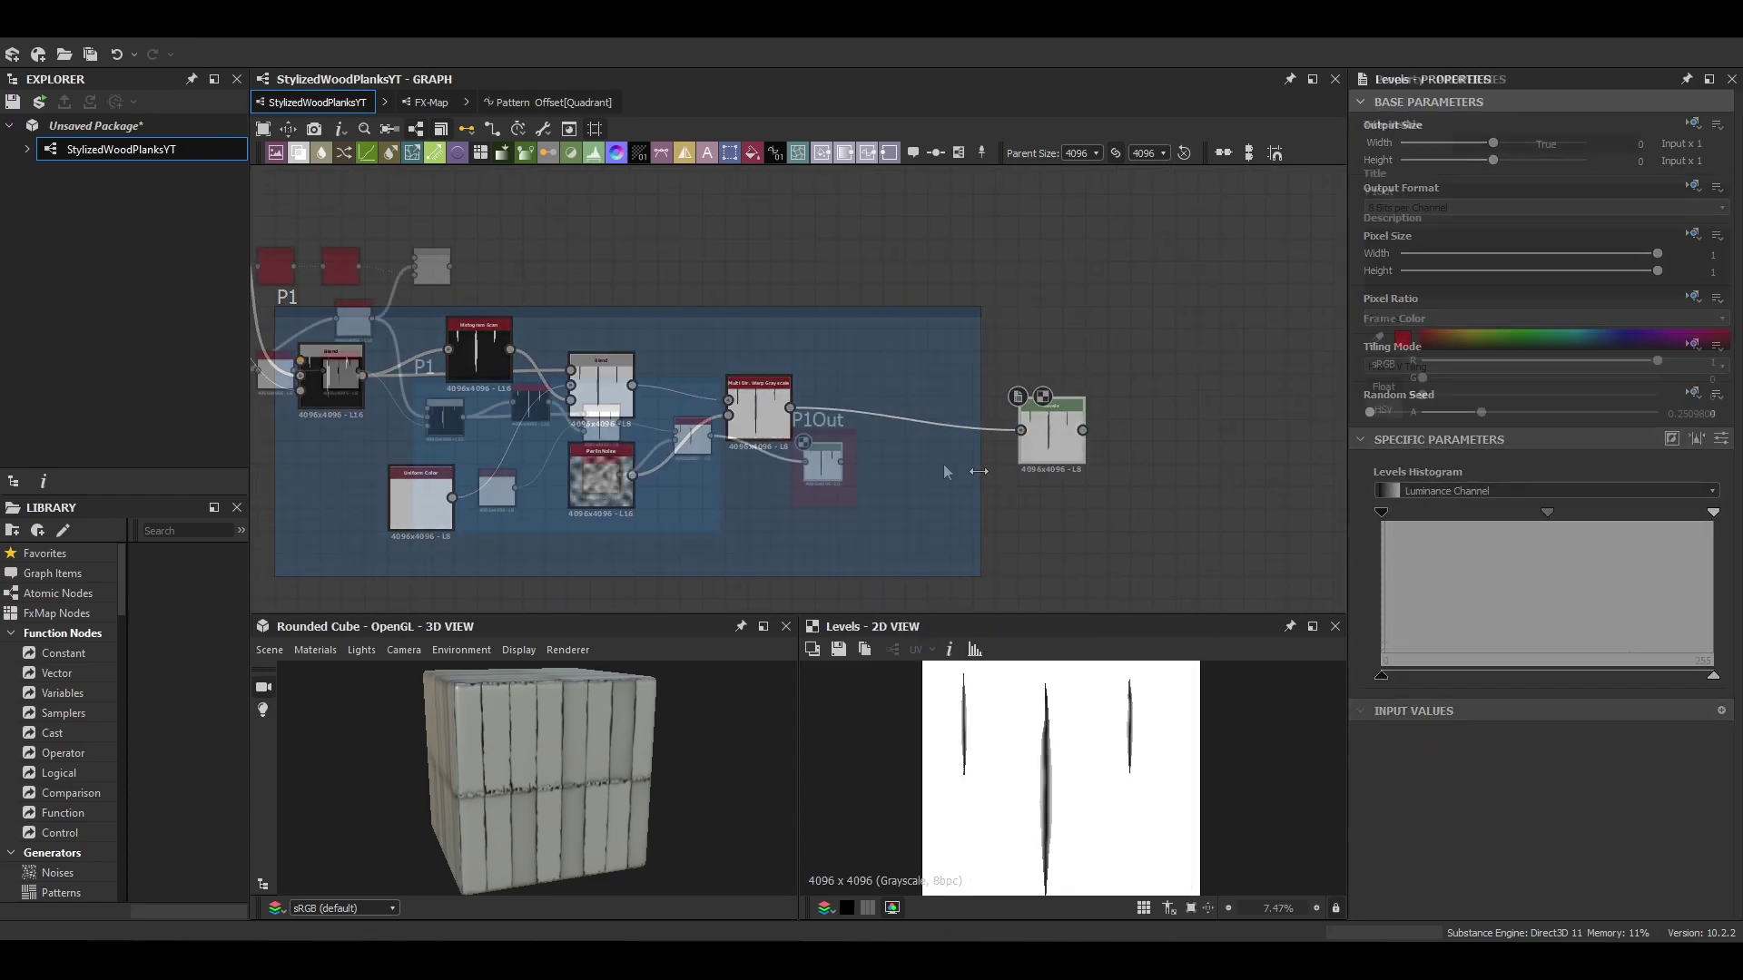
{"action": "scroll", "coordinate": [1044, 363], "scroll_direction": "down", "scroll_amount": 2}
{"action": "left_click", "coordinate": [1044, 356]}
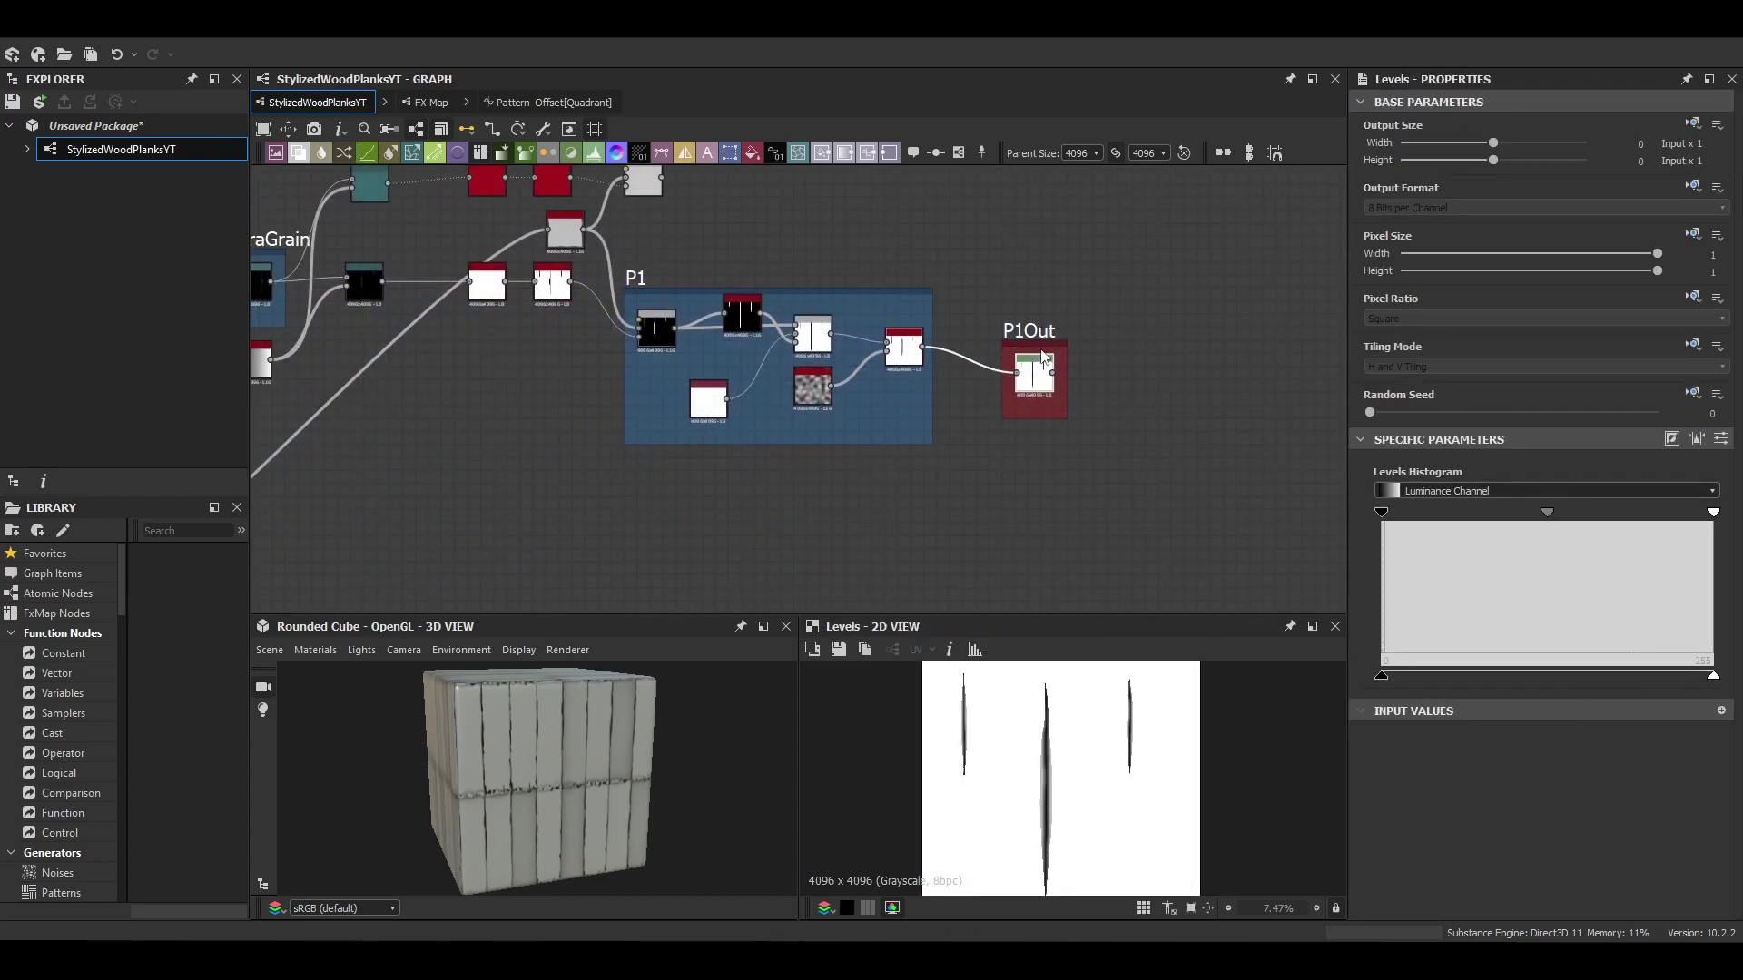
Step: Add a Blend node before the Tile Generator and link the P1Out Levels to its foreground input
{"action": "scroll", "coordinate": [1001, 705], "scroll_direction": "up", "scroll_amount": 4}
{"action": "middle_click_drag", "start_coordinate": [1052, 307], "coordinate": [859, 281]}
{"action": "scroll", "coordinate": [871, 299], "scroll_direction": "down", "scroll_amount": 2}
{"action": "middle_click_drag", "start_coordinate": [644, 376], "coordinate": [748, 173]}
{"action": "left_click_drag", "start_coordinate": [829, 515], "coordinate": [971, 510]}
{"action": "scroll", "coordinate": [932, 443], "scroll_direction": "down", "scroll_amount": 2}
{"action": "middle_click_drag", "start_coordinate": [874, 407], "coordinate": [801, 434]}
{"action": "key", "text": "b"}
{"action": "left_click_drag", "start_coordinate": [800, 435], "coordinate": [860, 474]}
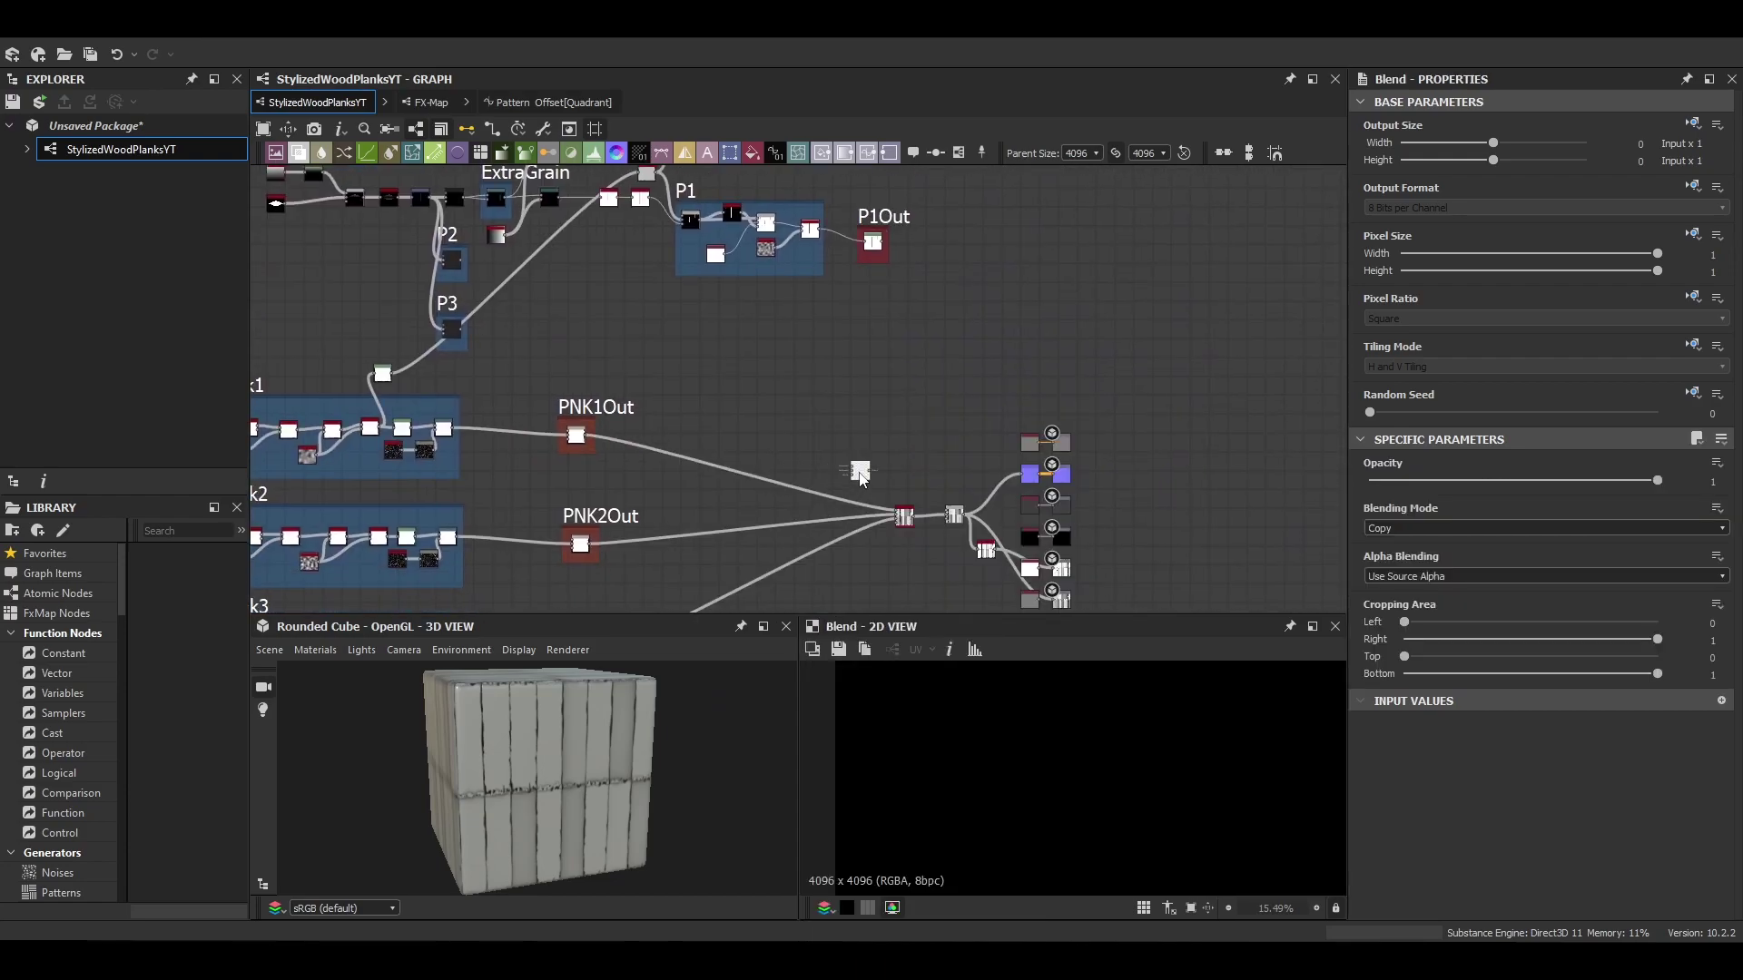
{"action": "left_click_drag", "start_coordinate": [903, 367], "coordinate": [846, 473]}
{"action": "scroll", "coordinate": [897, 342], "scroll_direction": "up", "scroll_amount": 5}
{"action": "middle_click_drag", "start_coordinate": [859, 461], "coordinate": [919, 204]}
{"action": "left_click_drag", "start_coordinate": [891, 243], "coordinate": [888, 456]}
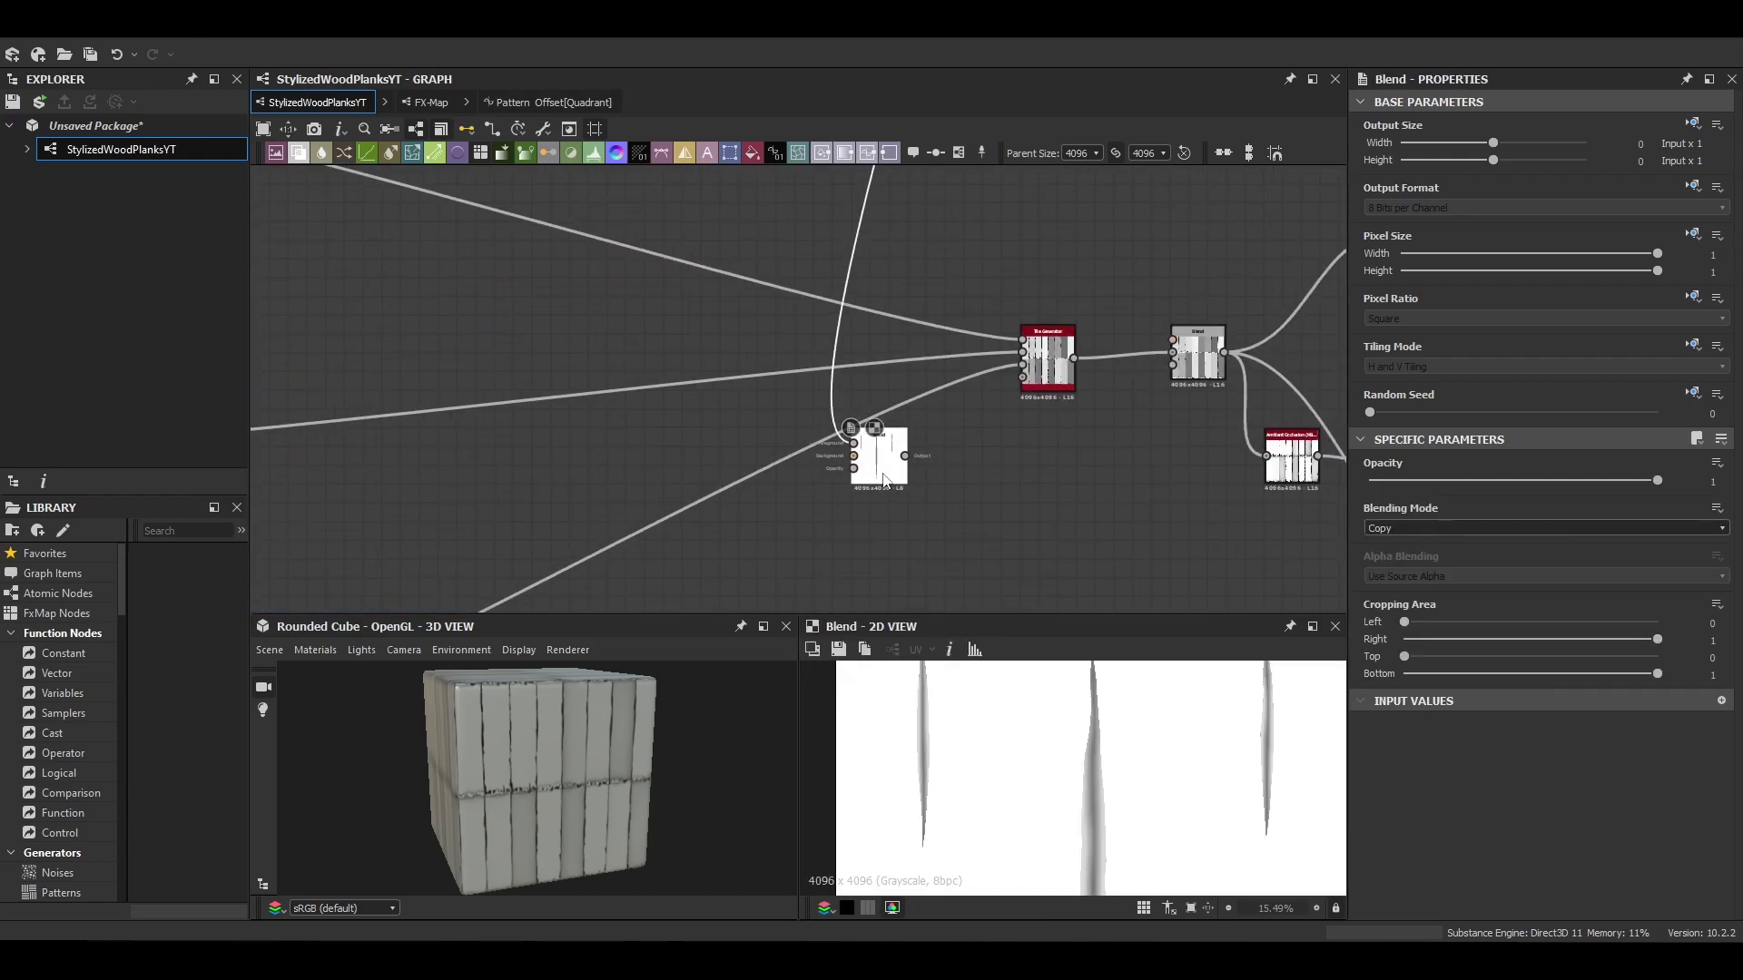
Step: Route PNK3Out through the Blend into the Tile Generator's third pattern input and set the blending mode to Min (Darken)
{"action": "scroll", "coordinate": [885, 436], "scroll_direction": "up", "scroll_amount": 6}
{"action": "scroll", "coordinate": [885, 500], "scroll_direction": "down", "scroll_amount": 5}
{"action": "left_click_drag", "start_coordinate": [893, 528], "coordinate": [921, 489]}
{"action": "scroll", "coordinate": [922, 488], "scroll_direction": "down", "scroll_amount": 3}
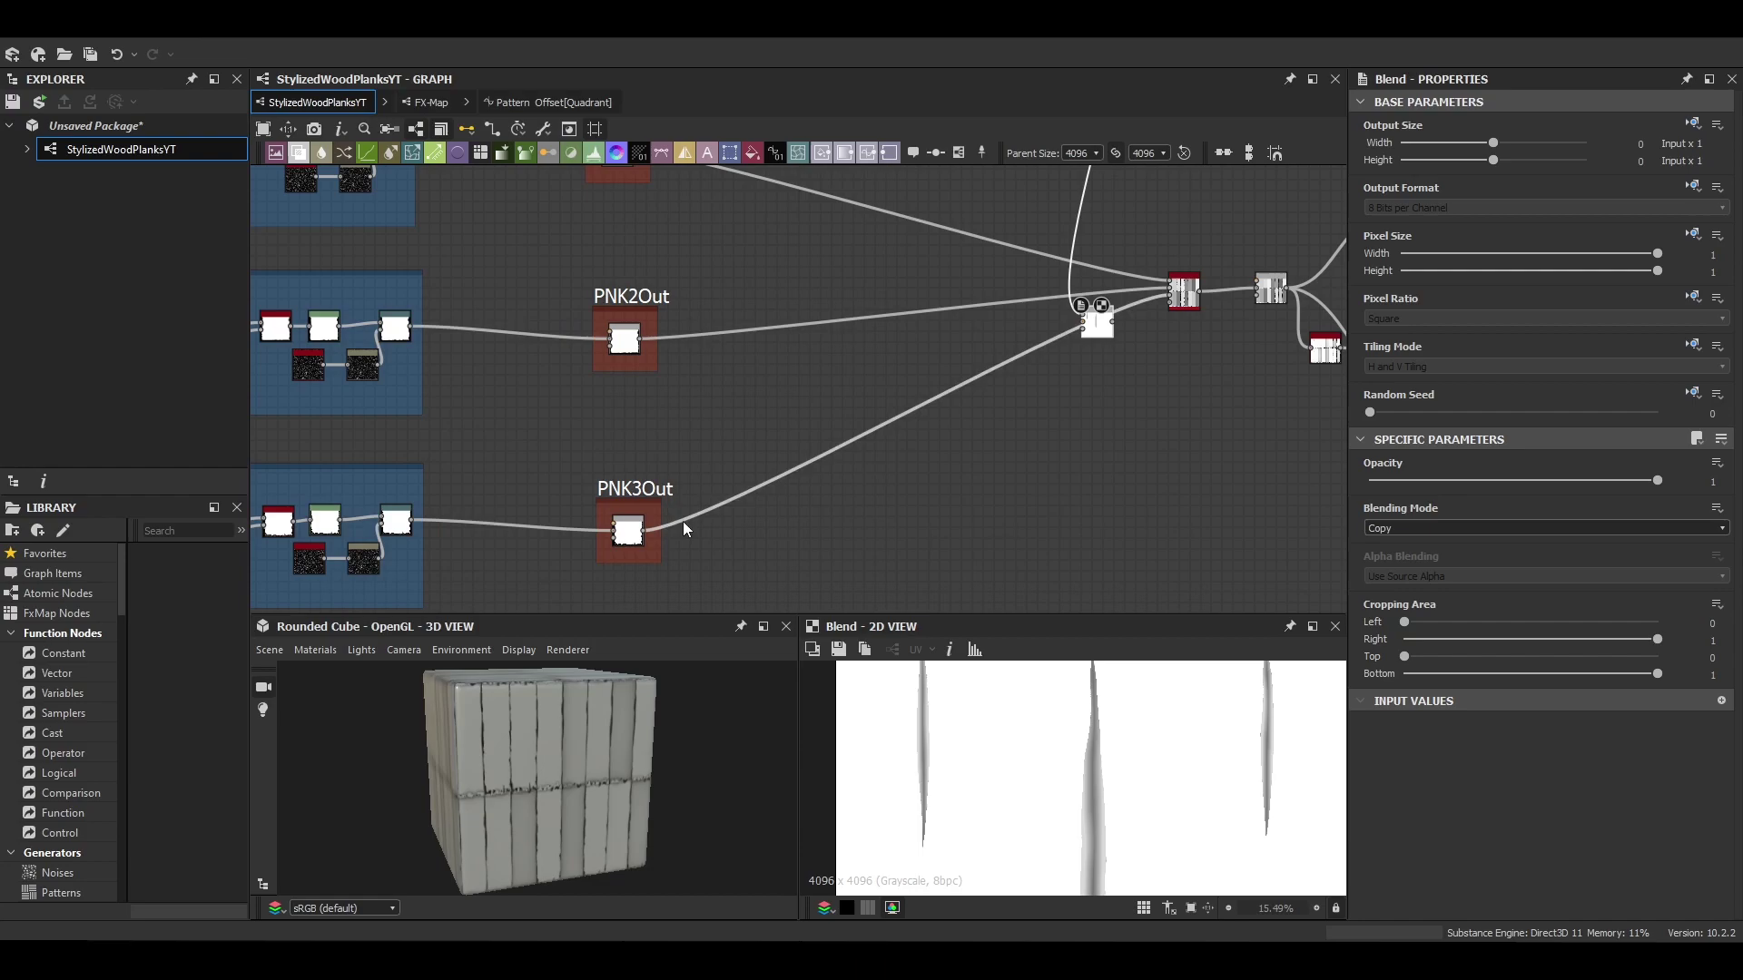
{"action": "scroll", "coordinate": [1086, 328], "scroll_direction": "up", "scroll_amount": 3}
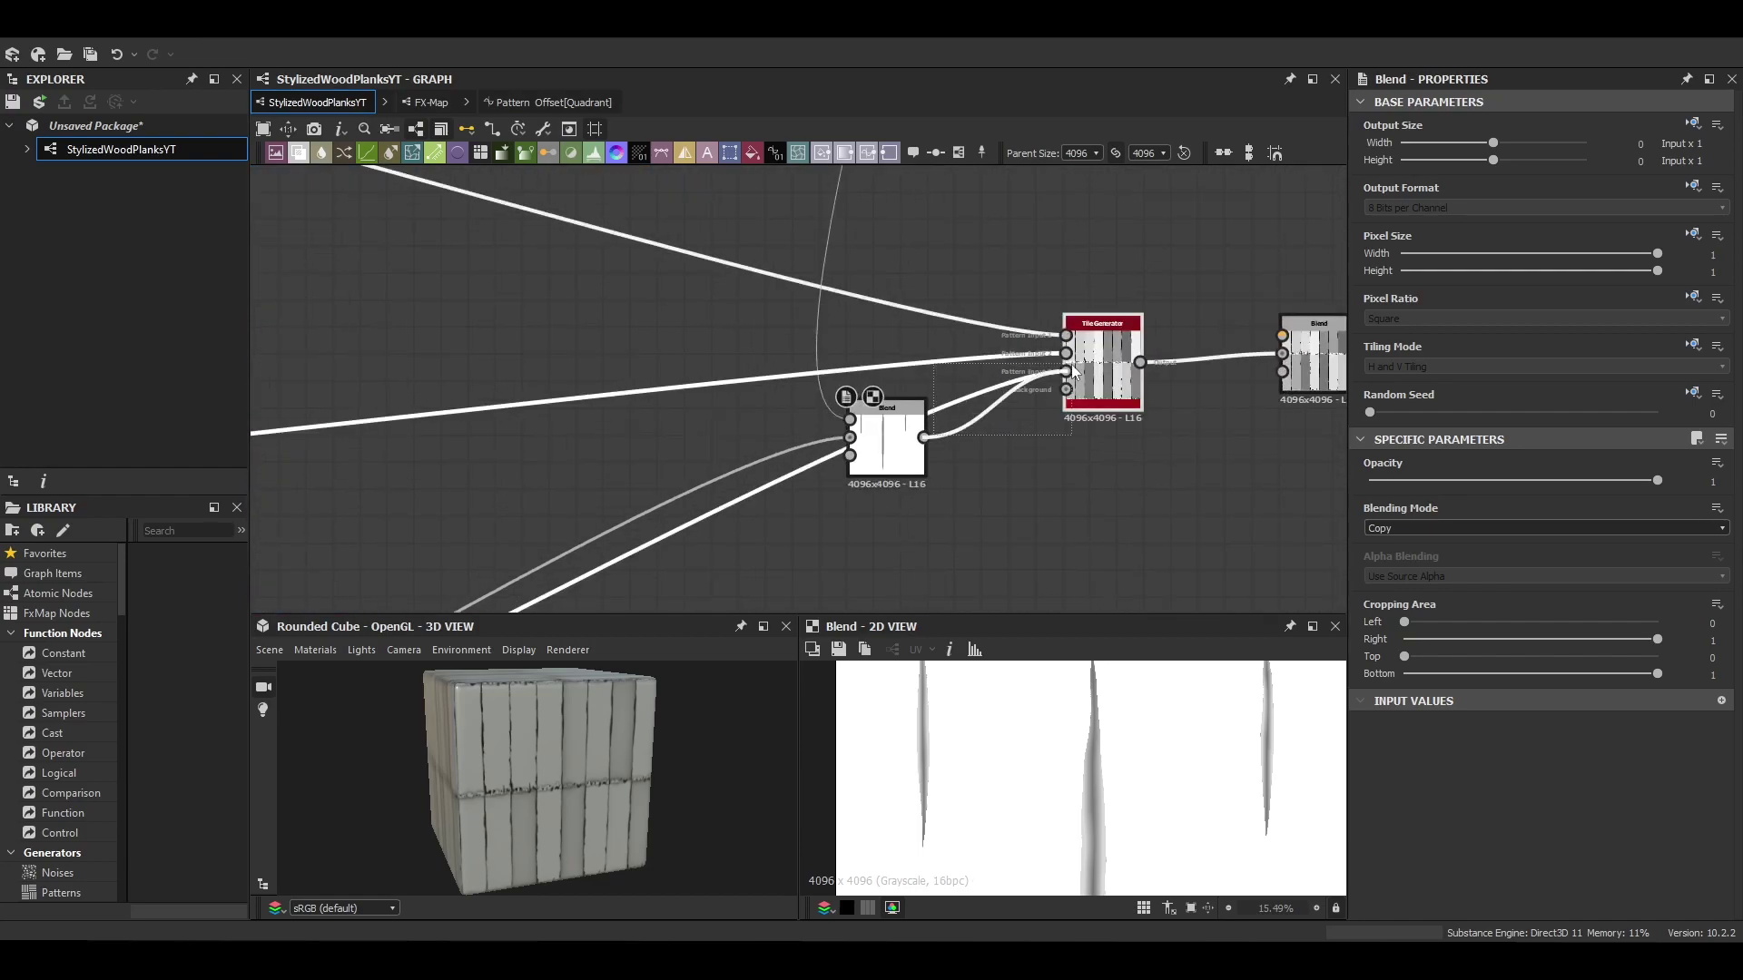
{"action": "left_click", "coordinate": [1471, 529]}
{"action": "left_click", "coordinate": [1442, 613]}
{"action": "scroll", "coordinate": [1153, 772], "scroll_direction": "down", "scroll_amount": 3}
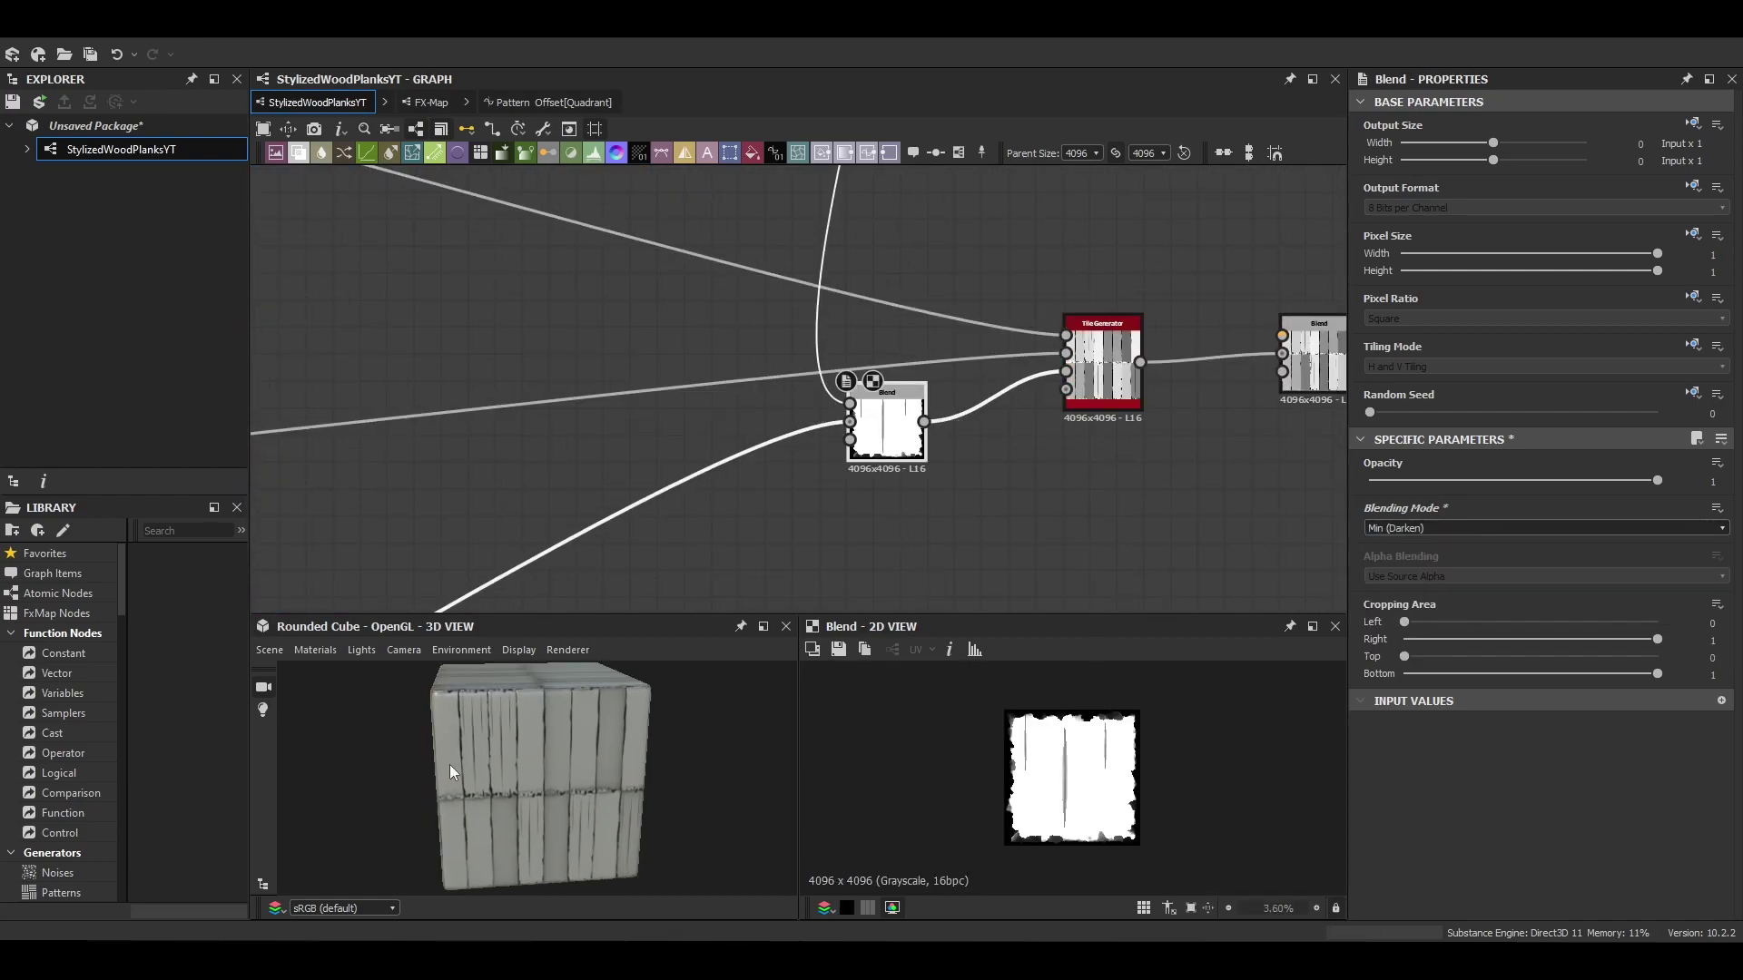
{"action": "scroll", "coordinate": [450, 765], "scroll_direction": "down", "scroll_amount": 3}
{"action": "scroll", "coordinate": [908, 463], "scroll_direction": "down", "scroll_amount": 3}
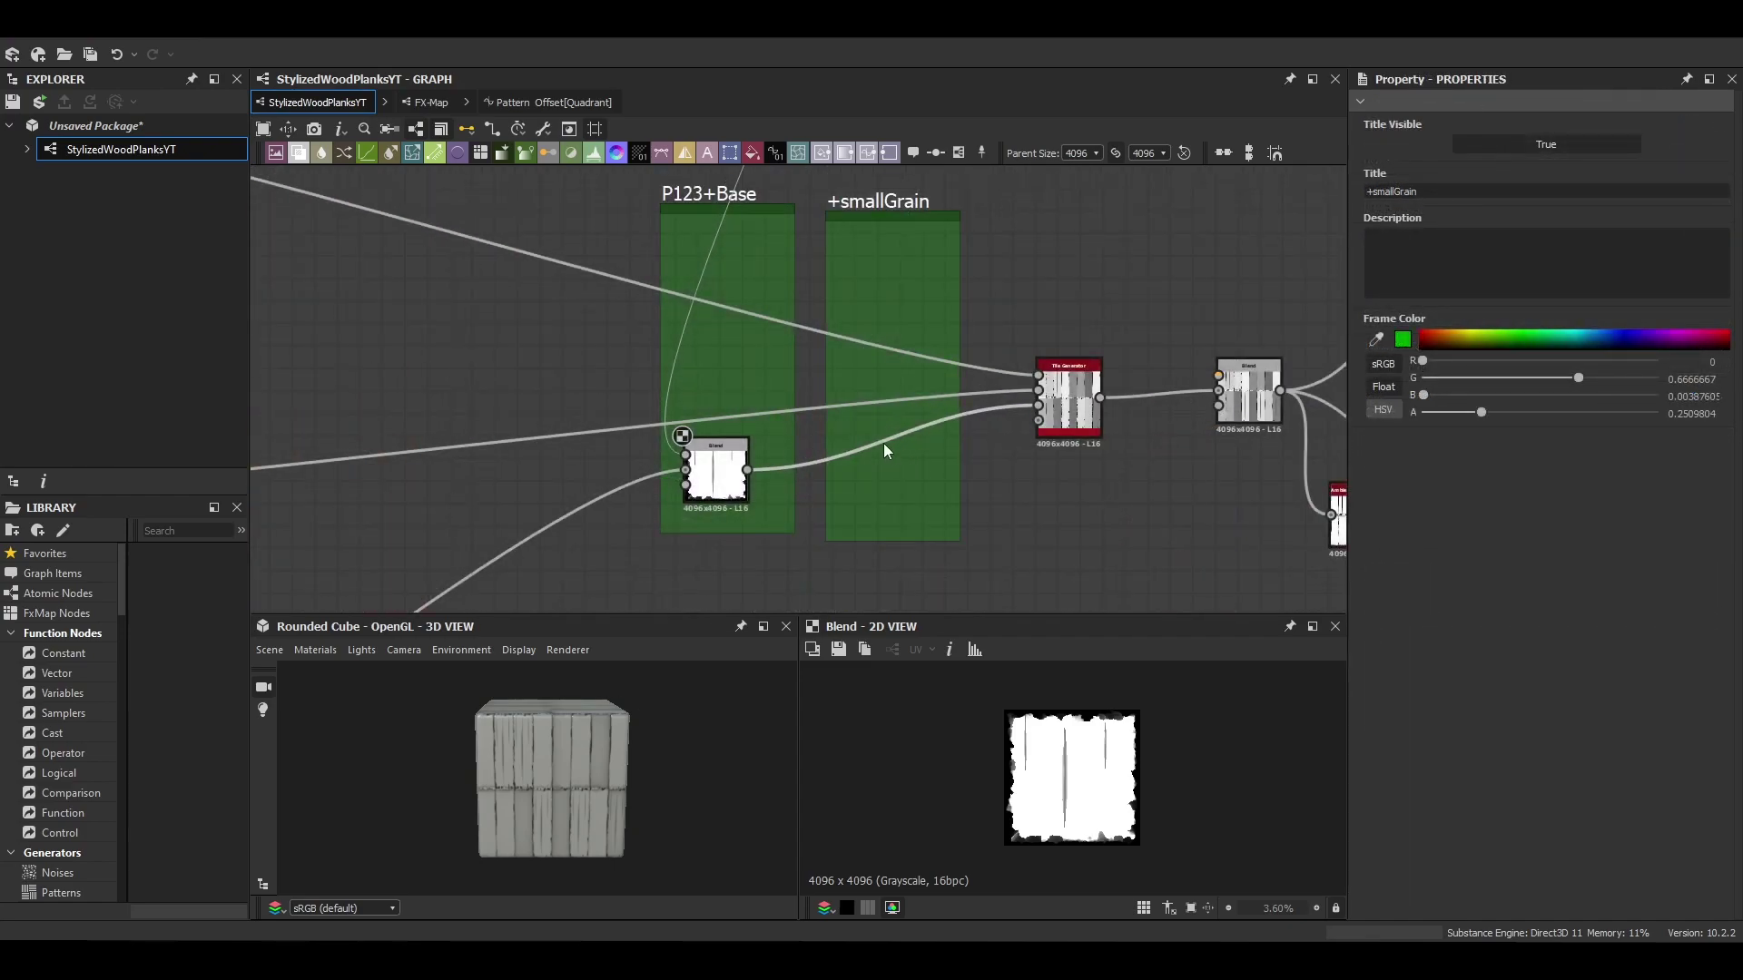
Step: Add a Blend in the +smallGrain frame and a Histogram Scan with raised position after the upper grain Blend
{"action": "left_click", "coordinate": [915, 461]}
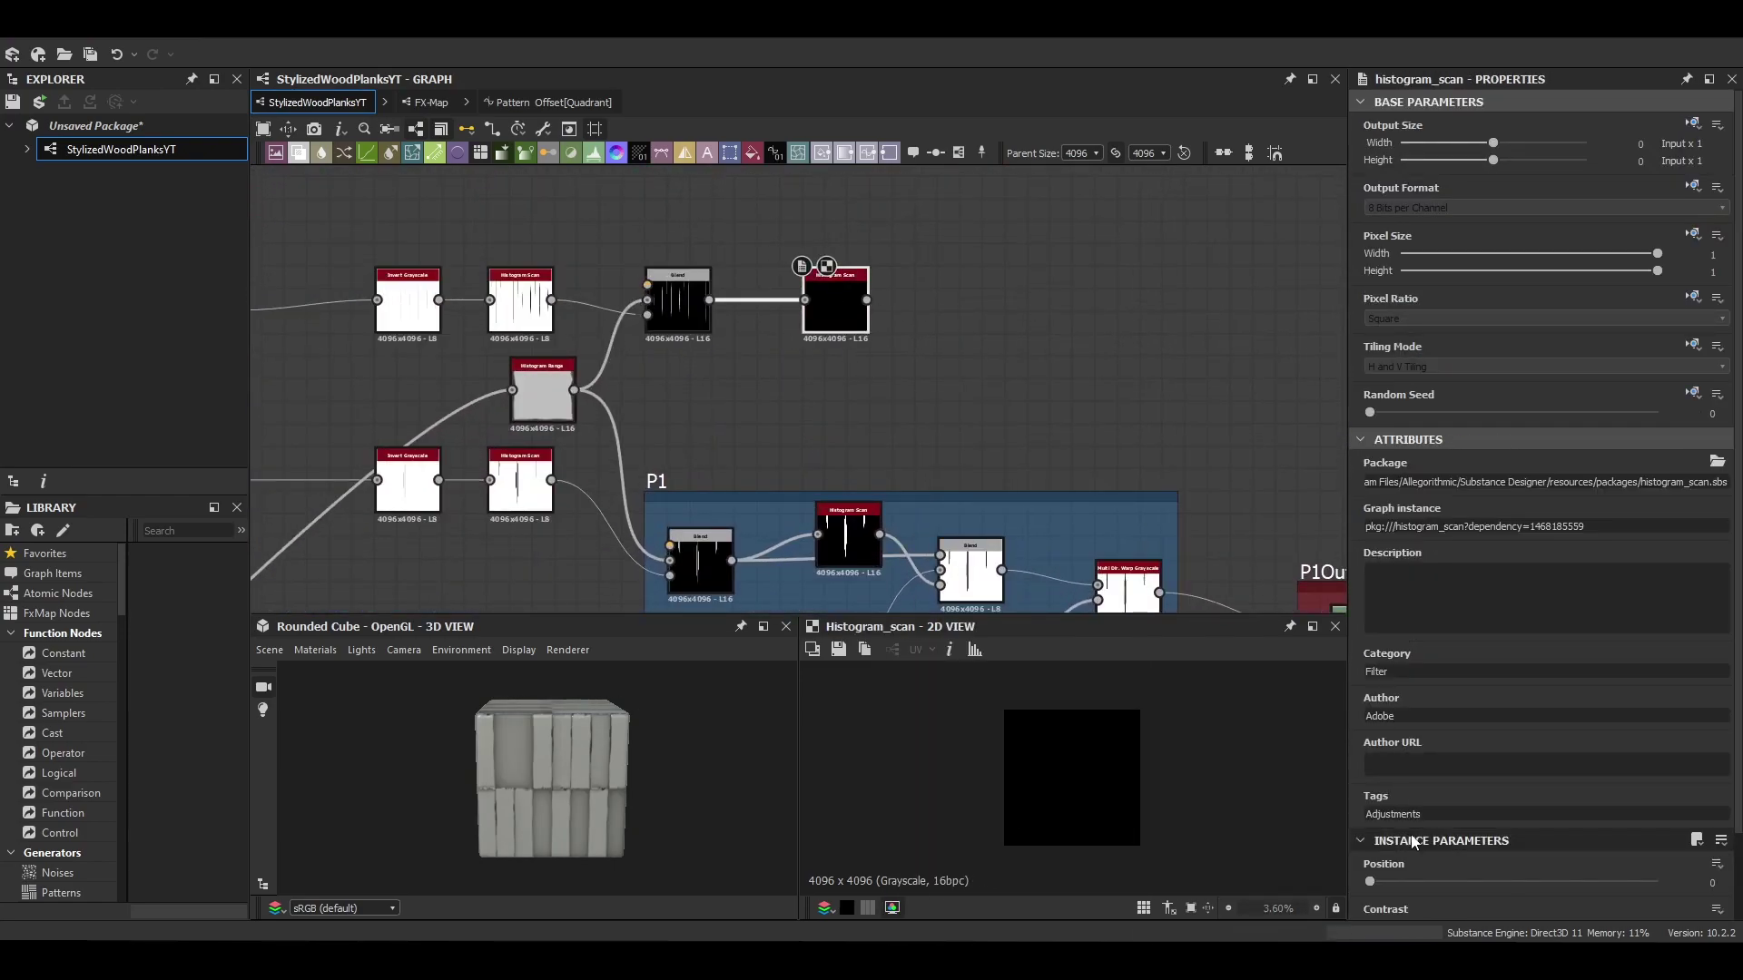
{"action": "scroll", "coordinate": [1544, 635], "scroll_direction": "down", "scroll_amount": 2}
{"action": "middle_click_drag", "start_coordinate": [1053, 402], "coordinate": [1008, 468]}
Step: Add a Blend after the upper grain's new Histogram Scan, link the Uniform Color to it and set its mode to Min (Darken)
{"action": "key", "text": "b"}
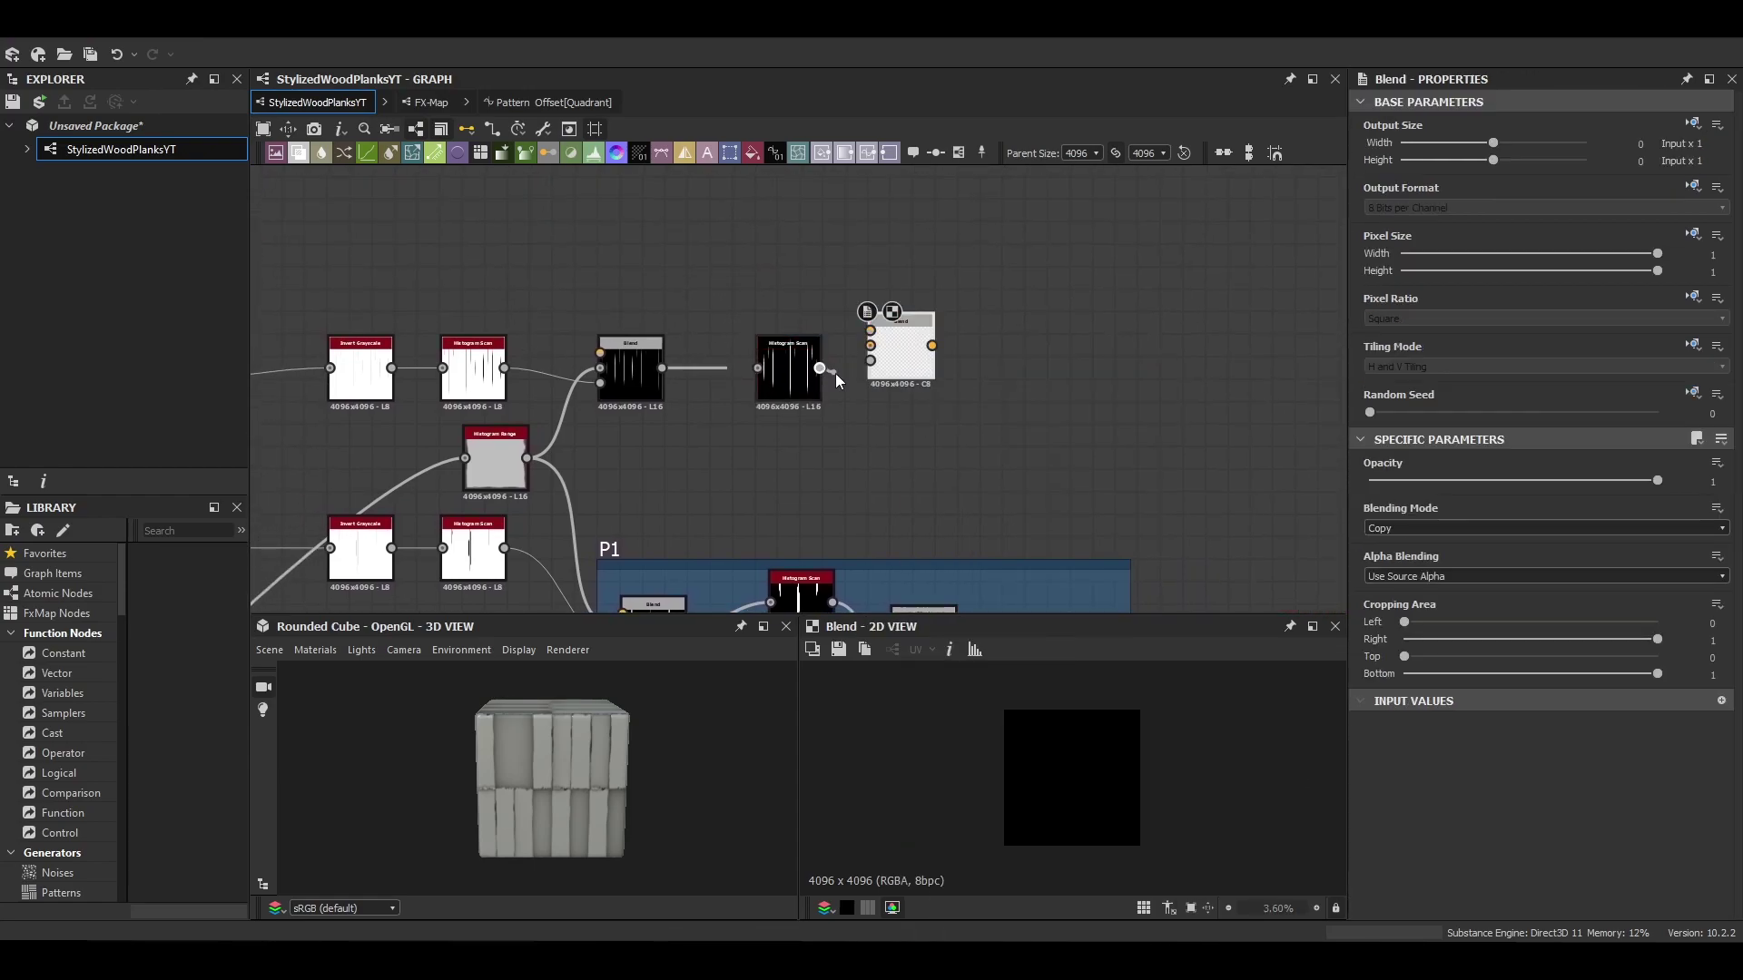
{"action": "left_click_drag", "start_coordinate": [822, 370], "coordinate": [868, 365]}
{"action": "left_click_drag", "start_coordinate": [904, 361], "coordinate": [955, 428]}
{"action": "middle_click_drag", "start_coordinate": [955, 428], "coordinate": [906, 343]}
{"action": "scroll", "coordinate": [1051, 377], "scroll_direction": "down", "scroll_amount": 2}
{"action": "left_click_drag", "start_coordinate": [782, 569], "coordinate": [894, 339]}
{"action": "left_click", "coordinate": [1543, 528]}
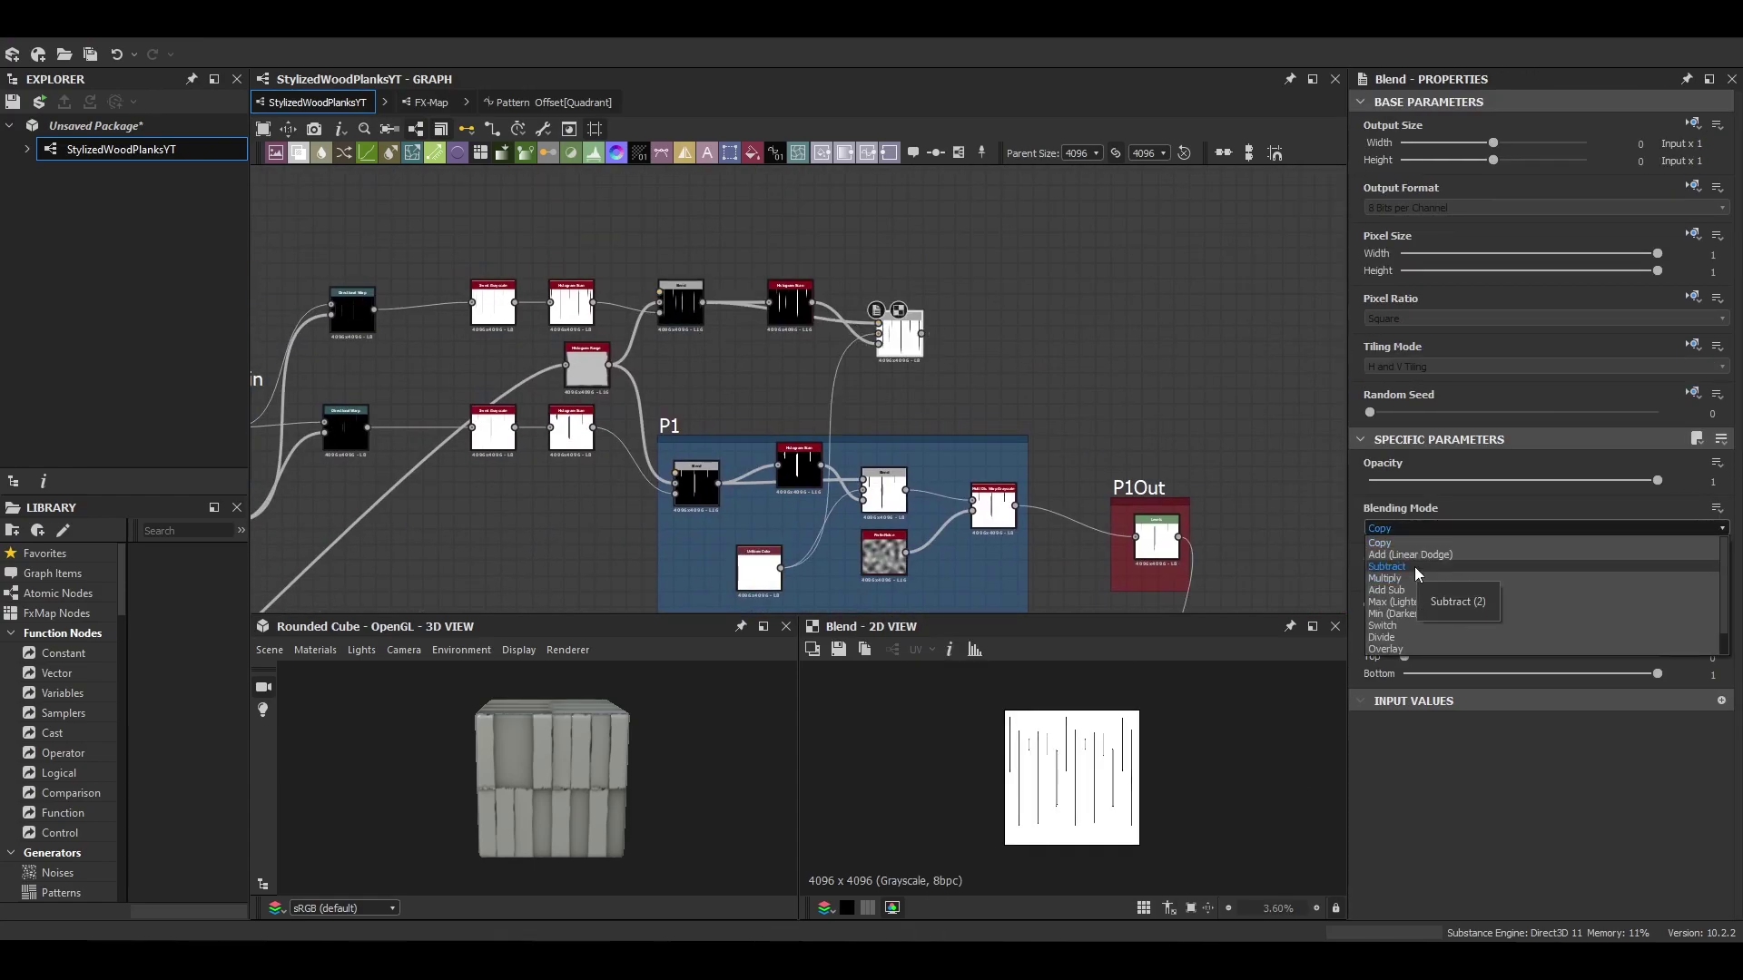
{"action": "left_click", "coordinate": [1402, 610]}
Step: Duplicate P1's Multi Directional Warp after the upper grain Blend, keeping the Perlin Noise input, and set its intensity to 12.7
{"action": "middle_click_drag", "start_coordinate": [979, 549], "coordinate": [749, 494]}
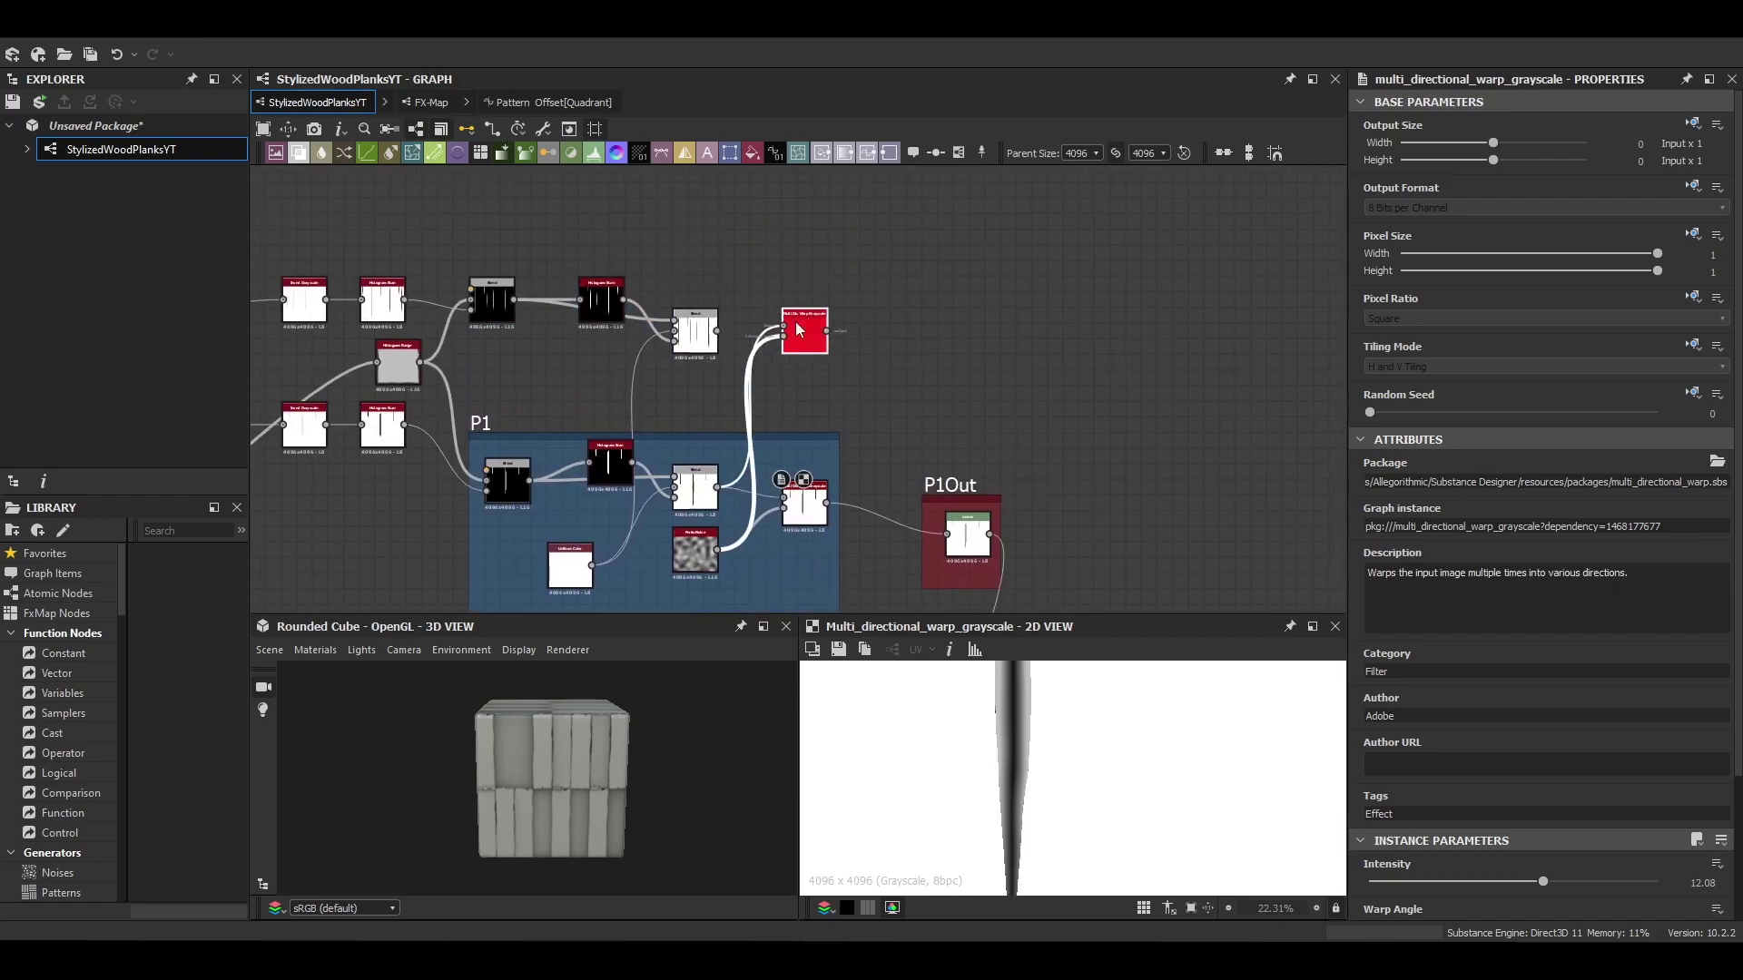
{"action": "middle_click_drag", "start_coordinate": [795, 321], "coordinate": [750, 297]}
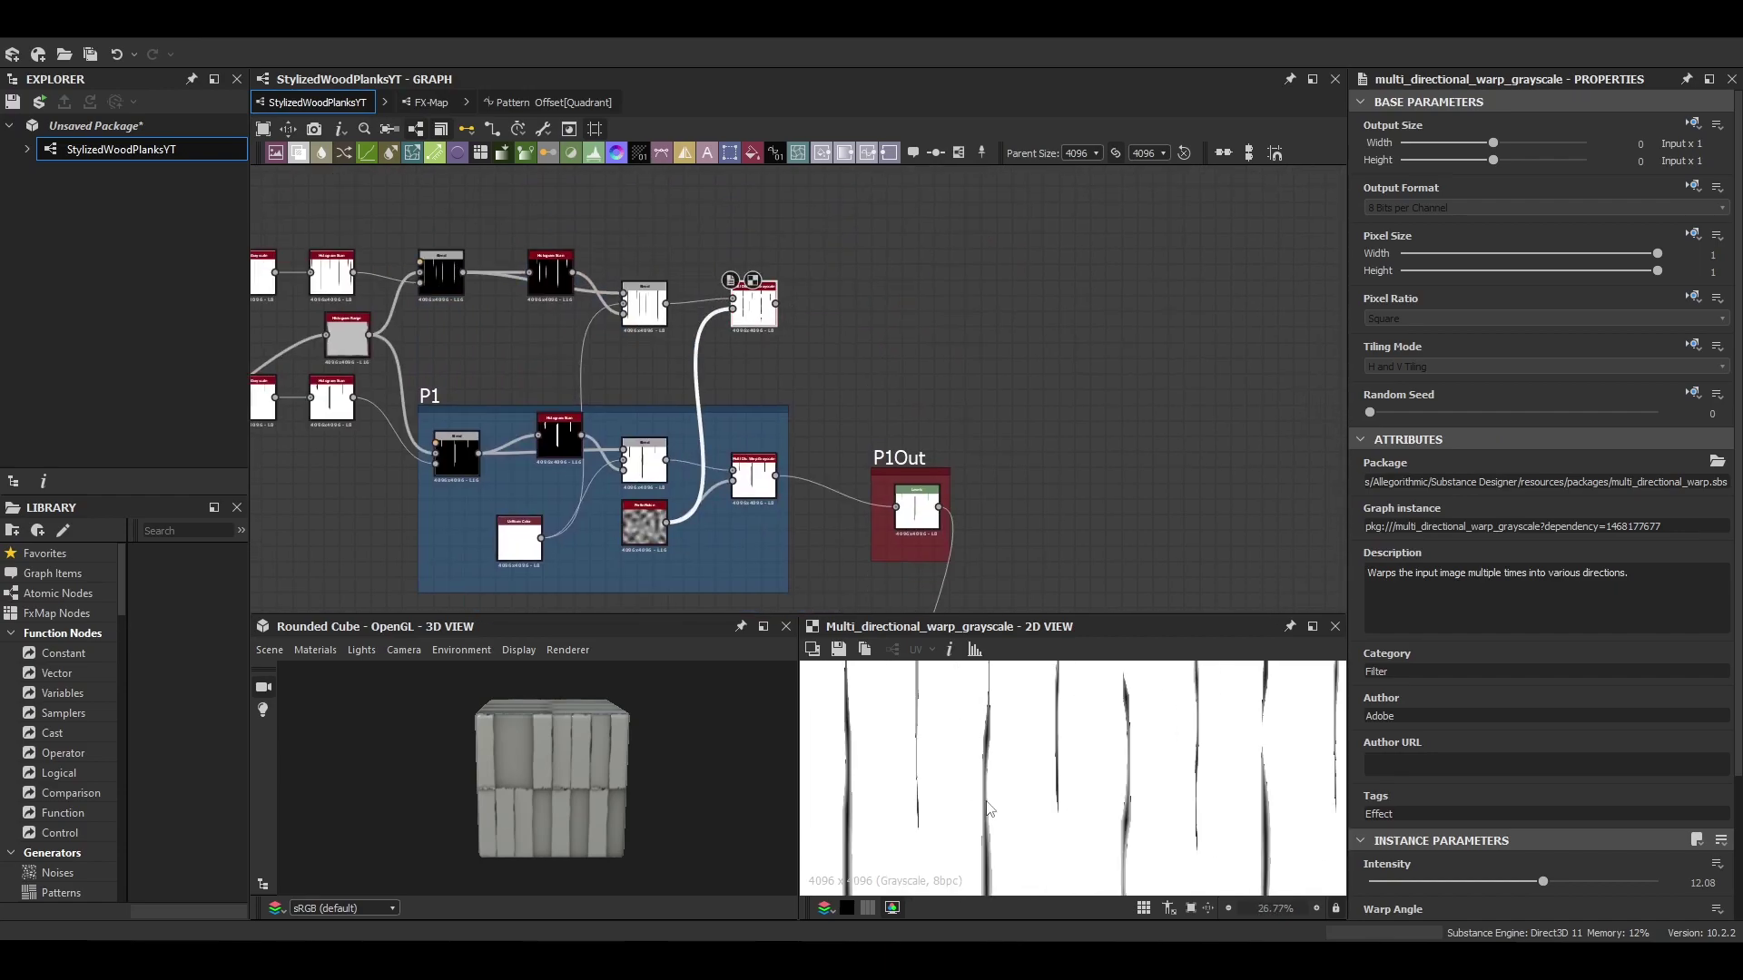
{"action": "left_click_drag", "start_coordinate": [1542, 882], "coordinate": [1552, 883]}
{"action": "scroll", "coordinate": [887, 379], "scroll_direction": "down", "scroll_amount": 2}
Step: Duplicate the P1Out frame and its Levels node for the upper warp and retitle the frame SmallerGrainOut
{"action": "middle_click_drag", "start_coordinate": [900, 488], "coordinate": [787, 357]}
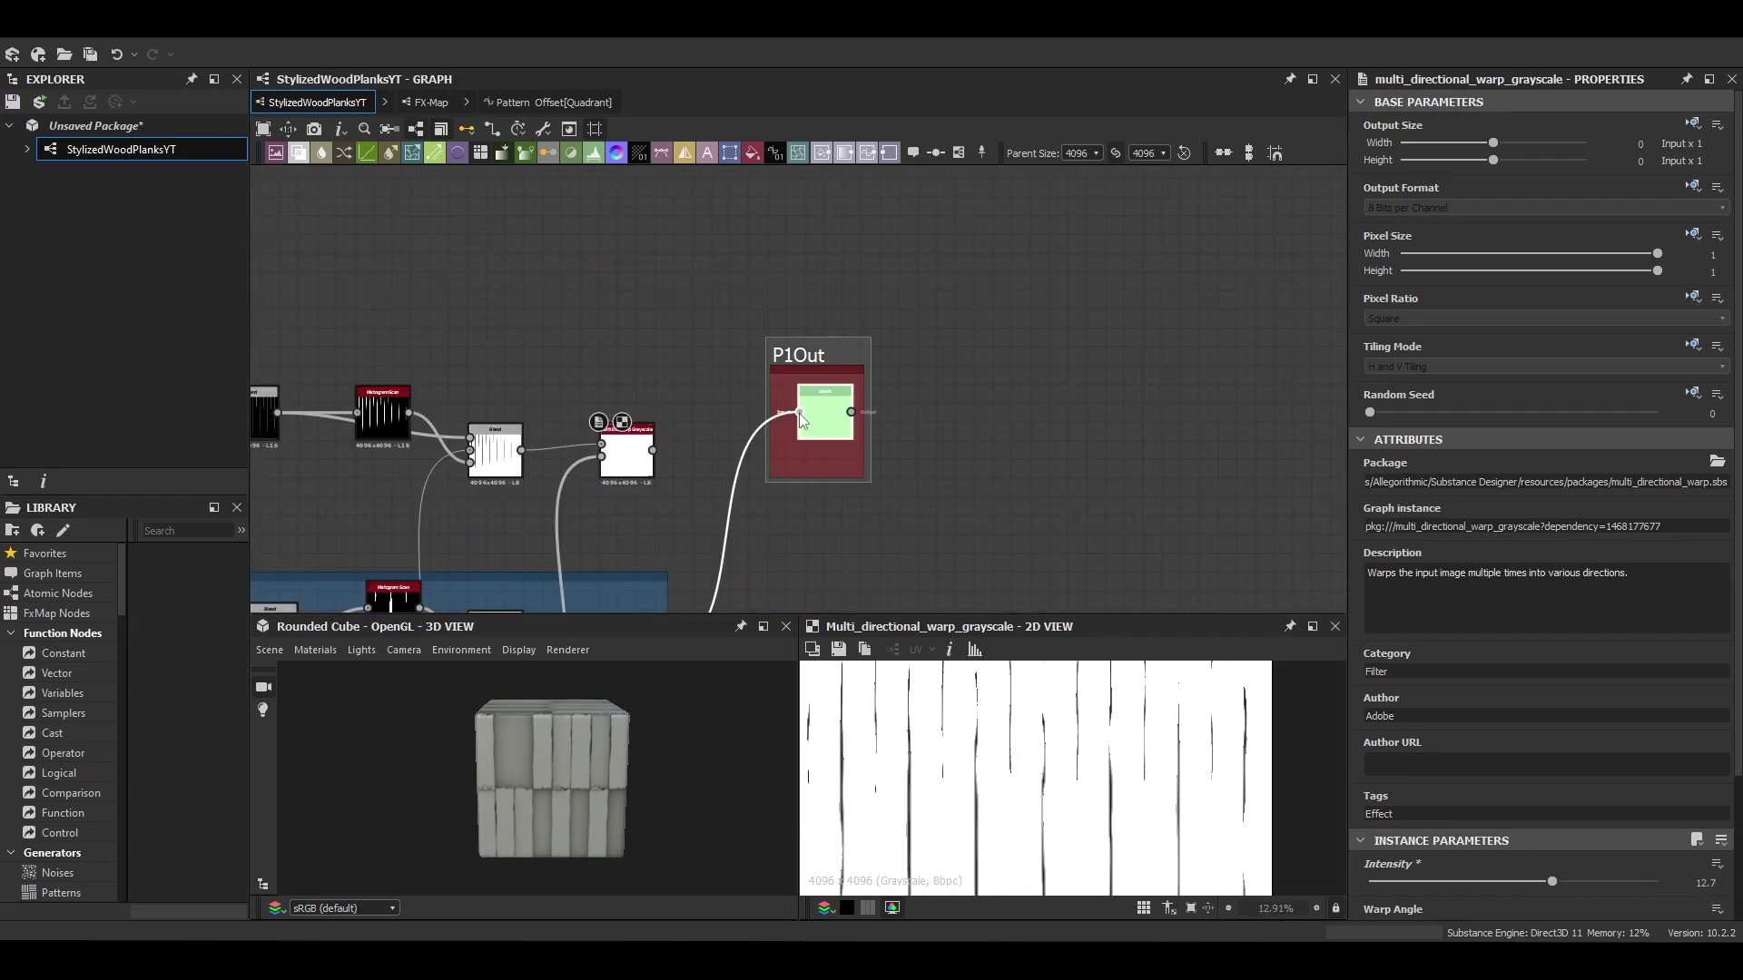
{"action": "left_click", "coordinate": [817, 363]}
{"action": "double_click", "coordinate": [1380, 192]}
{"action": "type", "text": "SmallerGrainOut"}
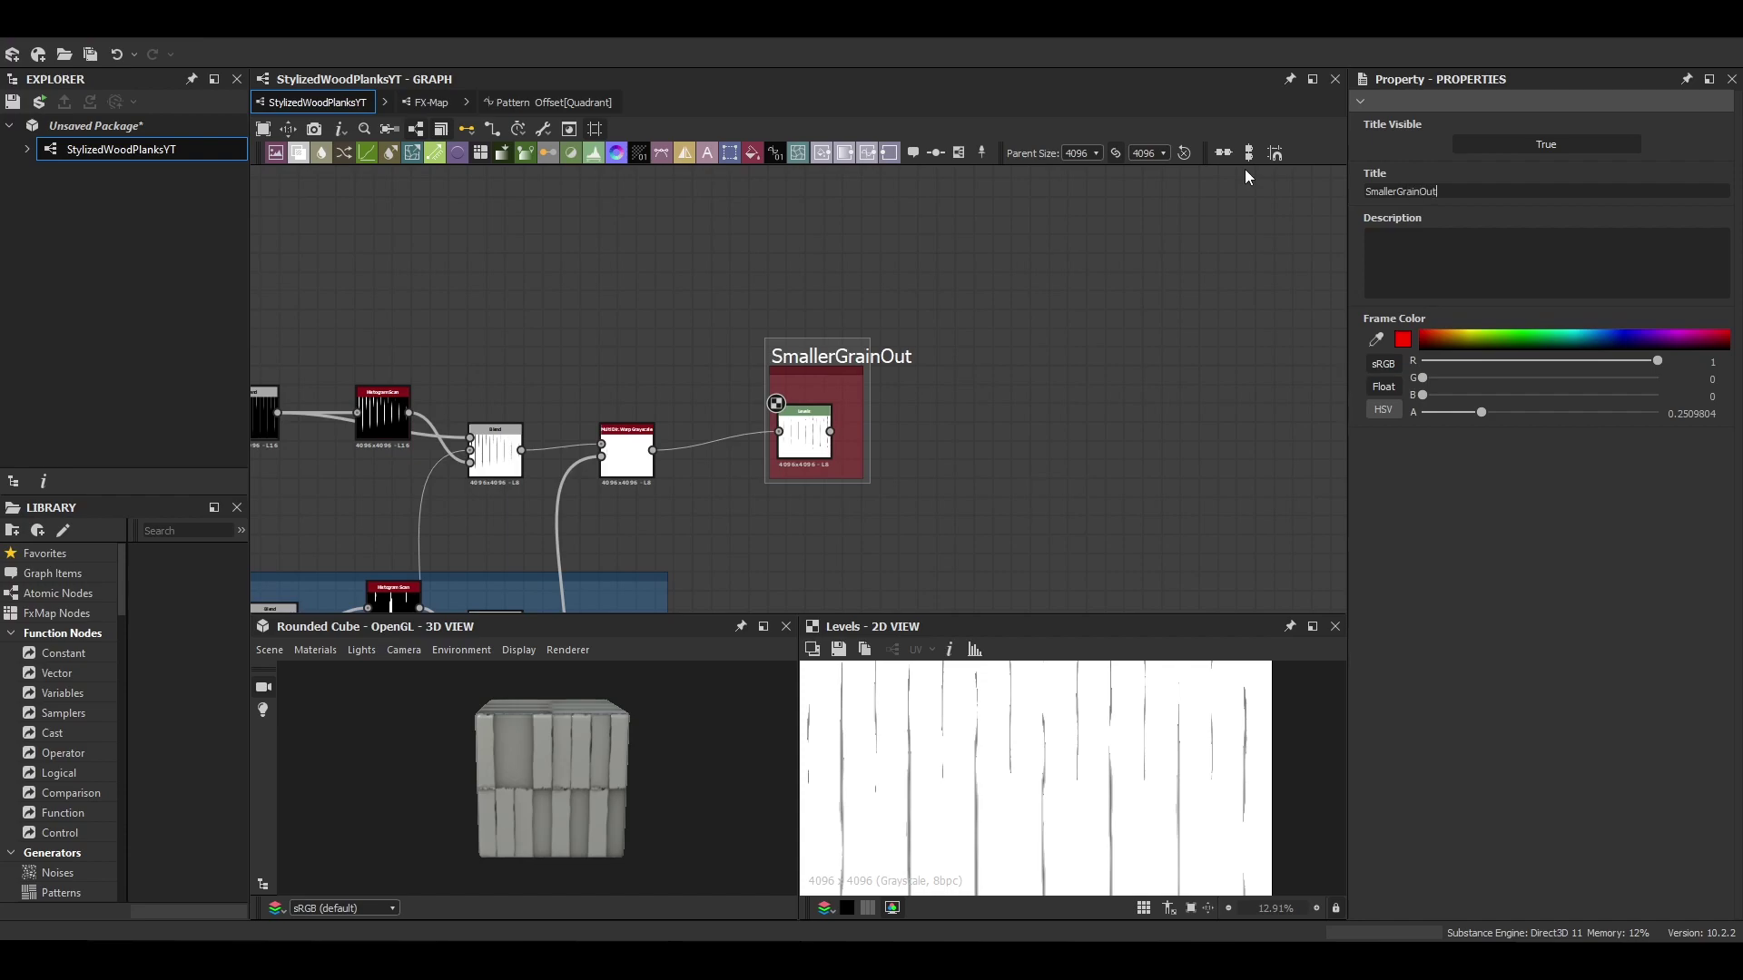
Step: Raise the output black level of the SmallerGrainOut Levels and connect it to the Blend in the +smallGrain frame
{"action": "left_click", "coordinate": [808, 440]}
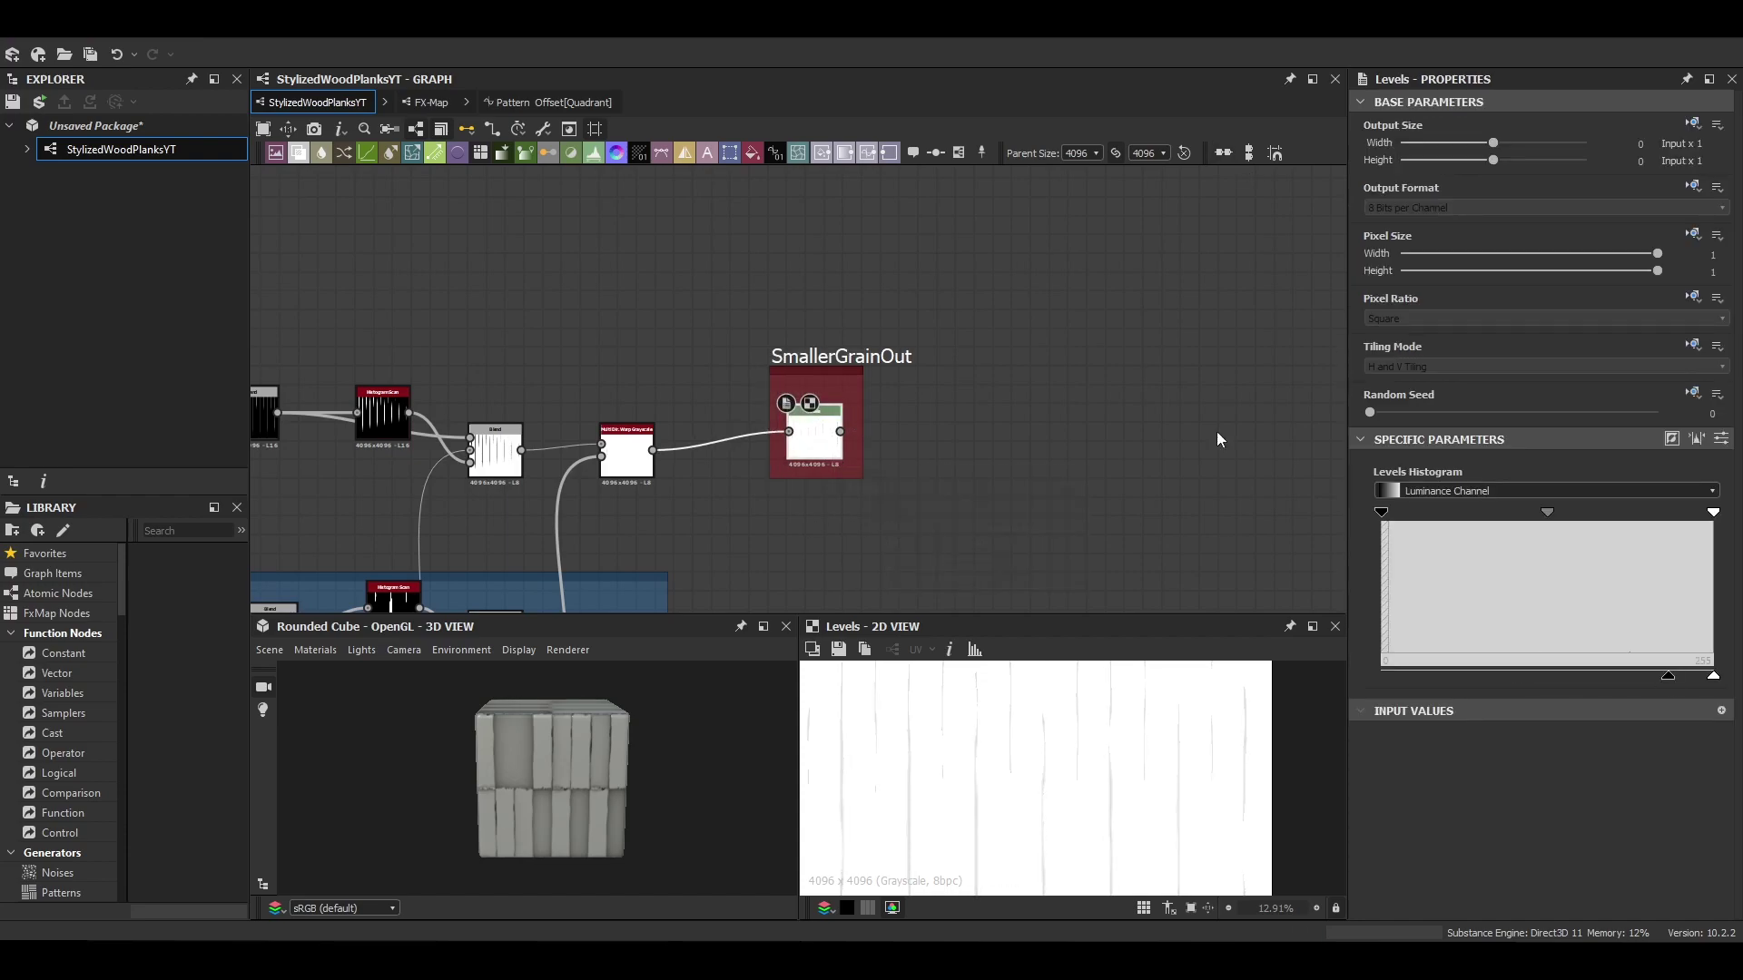
{"action": "left_click_drag", "start_coordinate": [840, 431], "coordinate": [871, 373]}
{"action": "scroll", "coordinate": [853, 363], "scroll_direction": "down", "scroll_amount": 5}
{"action": "scroll", "coordinate": [811, 610], "scroll_direction": "up", "scroll_amount": 8}
{"action": "left_click", "coordinate": [801, 601]}
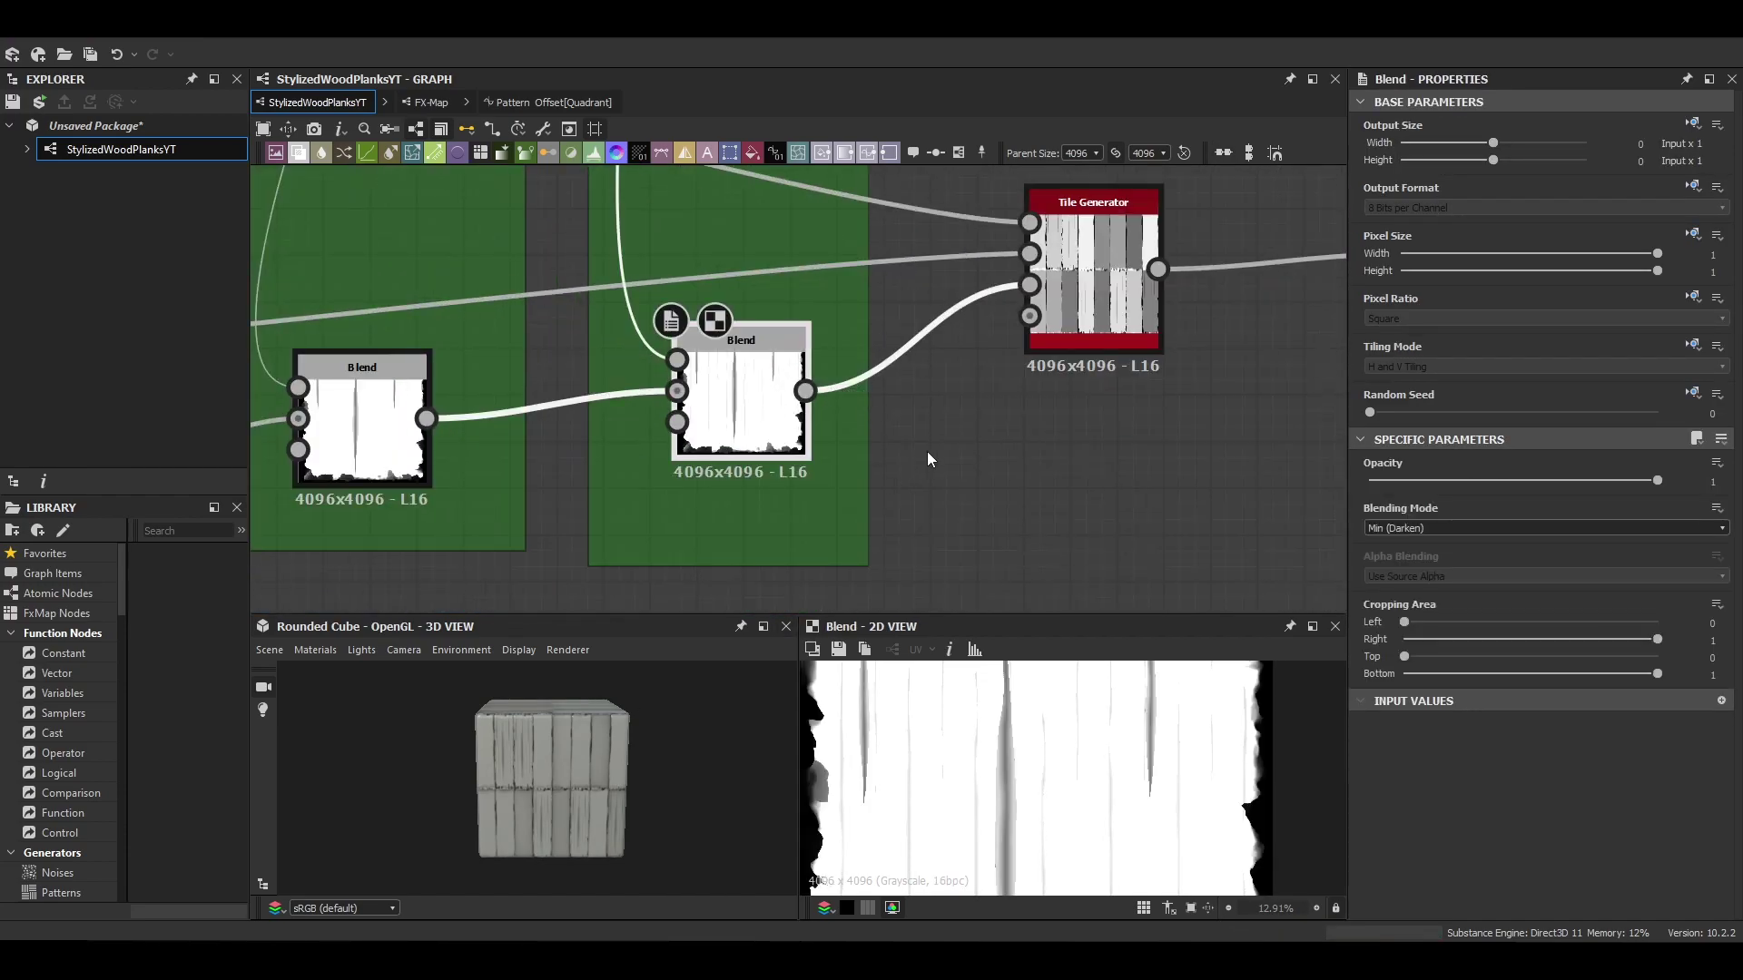
Step: Set the +smallGrain Blend's opacity to 1 and inspect the grain on the planks in the 3D view
{"action": "left_click_drag", "start_coordinate": [1570, 481], "coordinate": [1670, 483]}
{"action": "scroll", "coordinate": [581, 790], "scroll_direction": "up", "scroll_amount": 5}
{"action": "left_click_drag", "start_coordinate": [803, 808], "coordinate": [646, 786]}
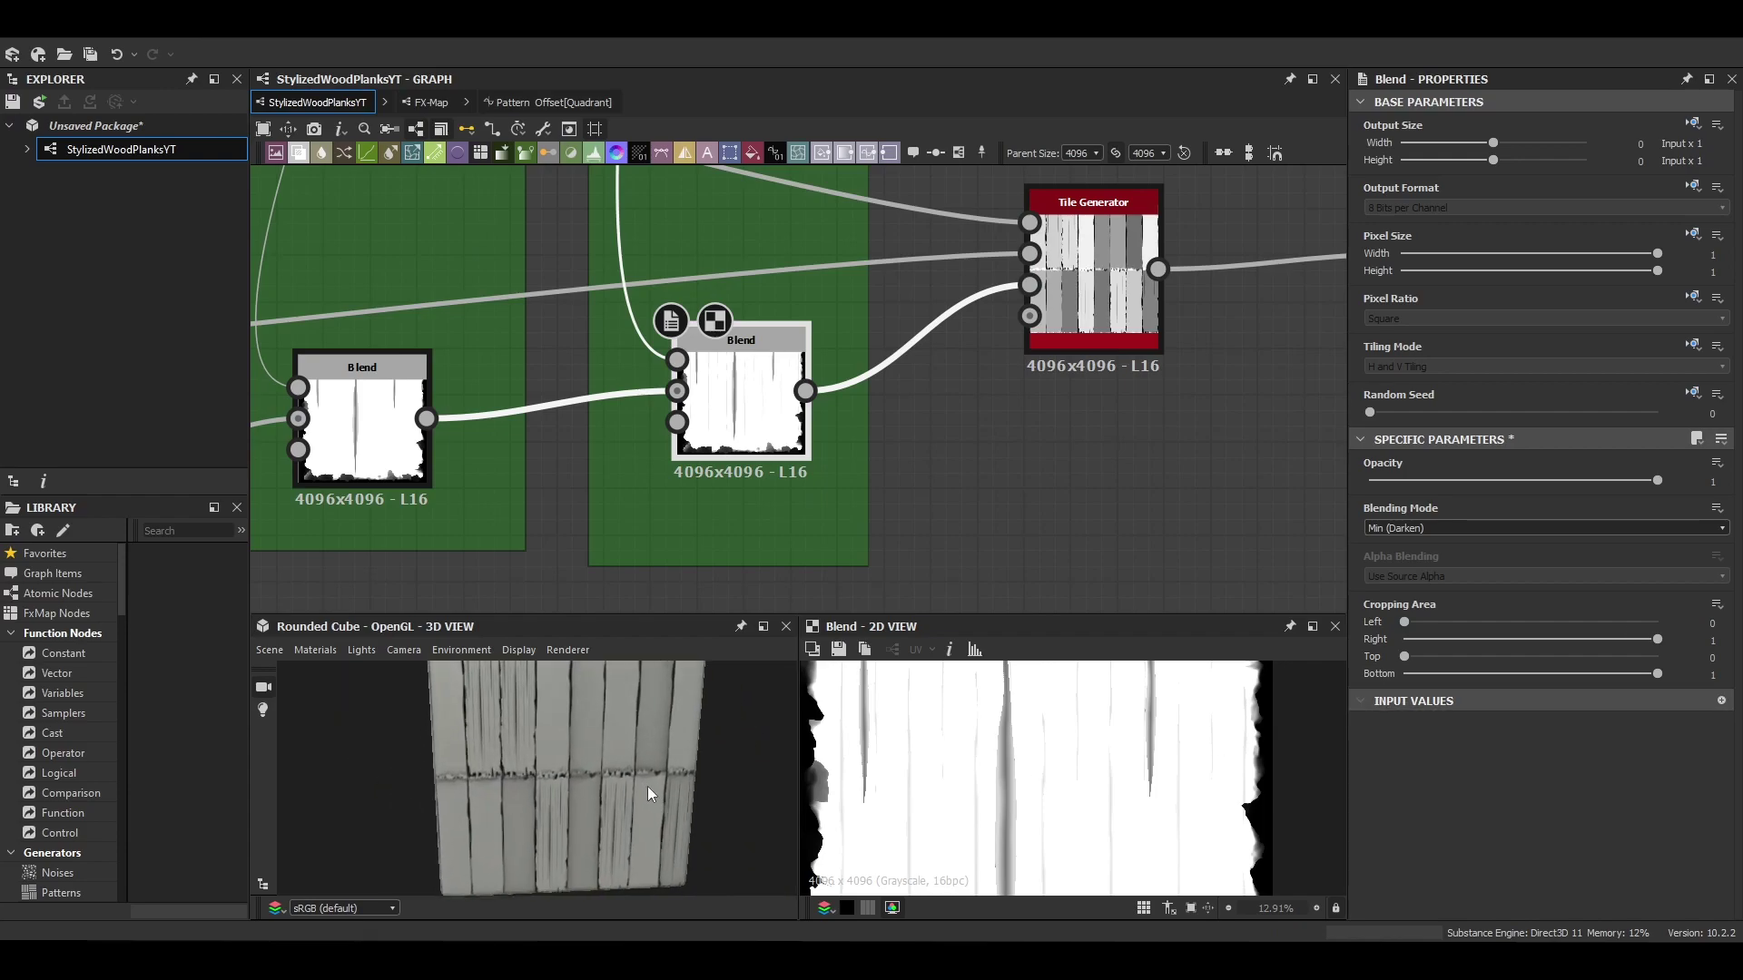
{"action": "scroll", "coordinate": [599, 804], "scroll_direction": "up", "scroll_amount": 3}
{"action": "left_click_drag", "start_coordinate": [600, 807], "coordinate": [652, 783]}
{"action": "scroll", "coordinate": [652, 782], "scroll_direction": "down", "scroll_amount": 3}
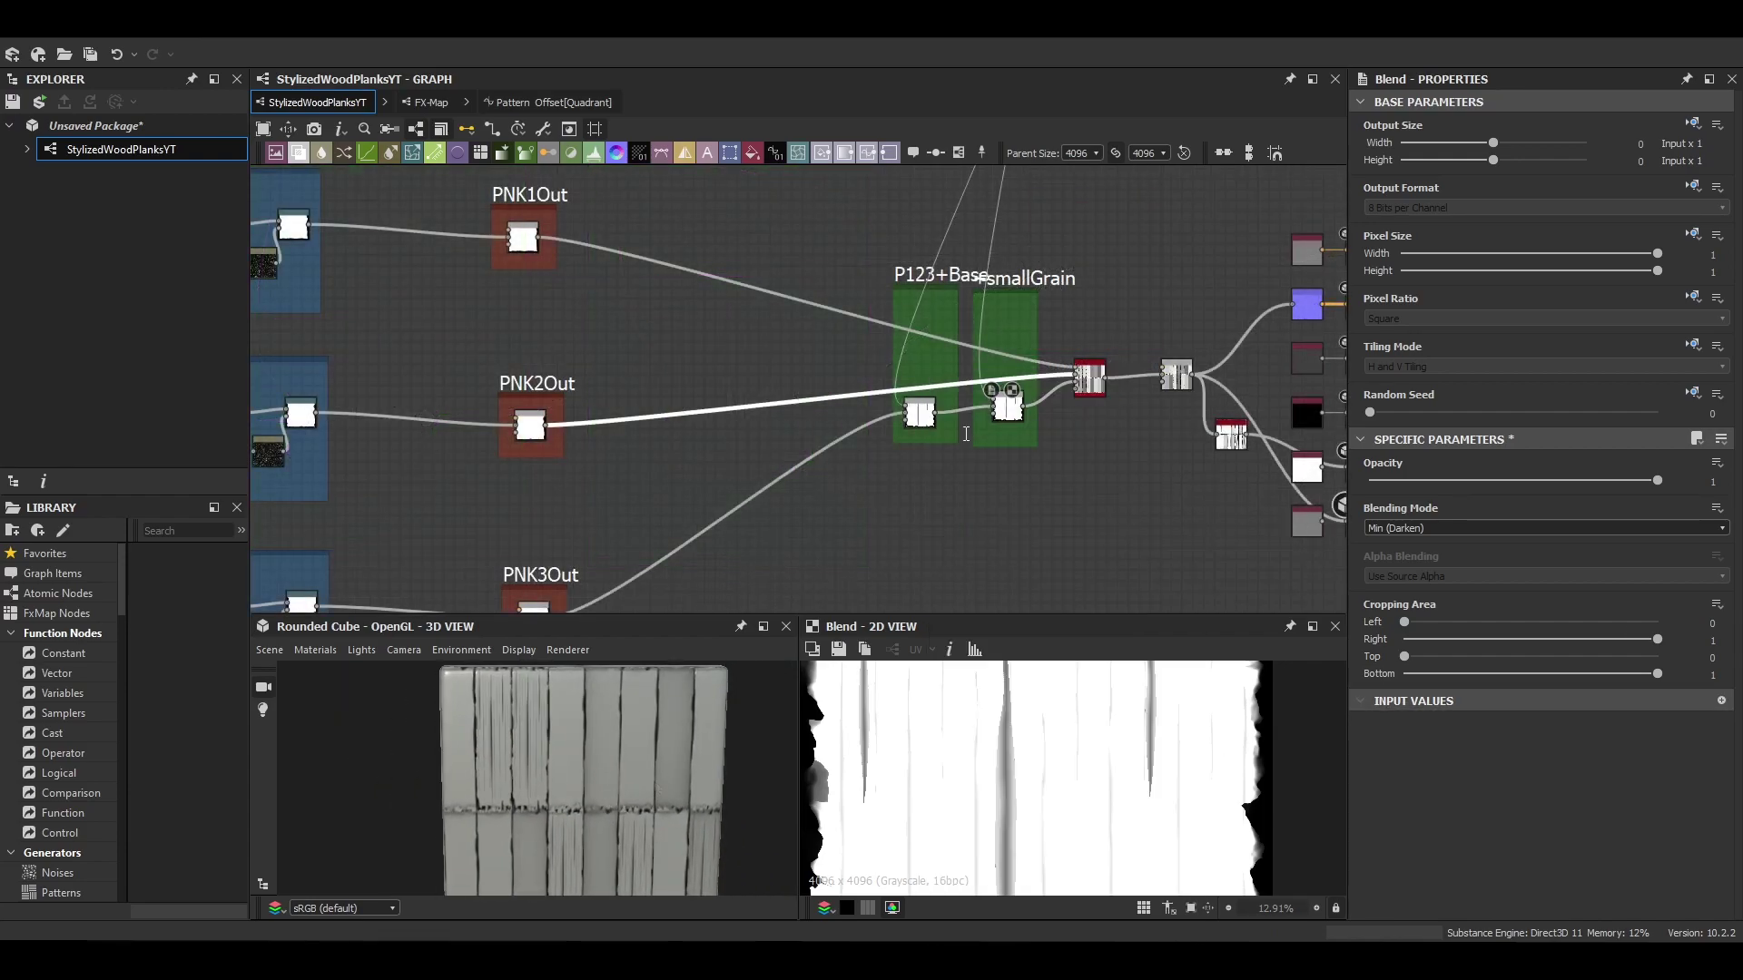
Step: Insert Blends set to Min (Darken) on the PNK2Out connection, one in the P123+Base frame and one in the +smallGrain frame
{"action": "key", "text": "b"}
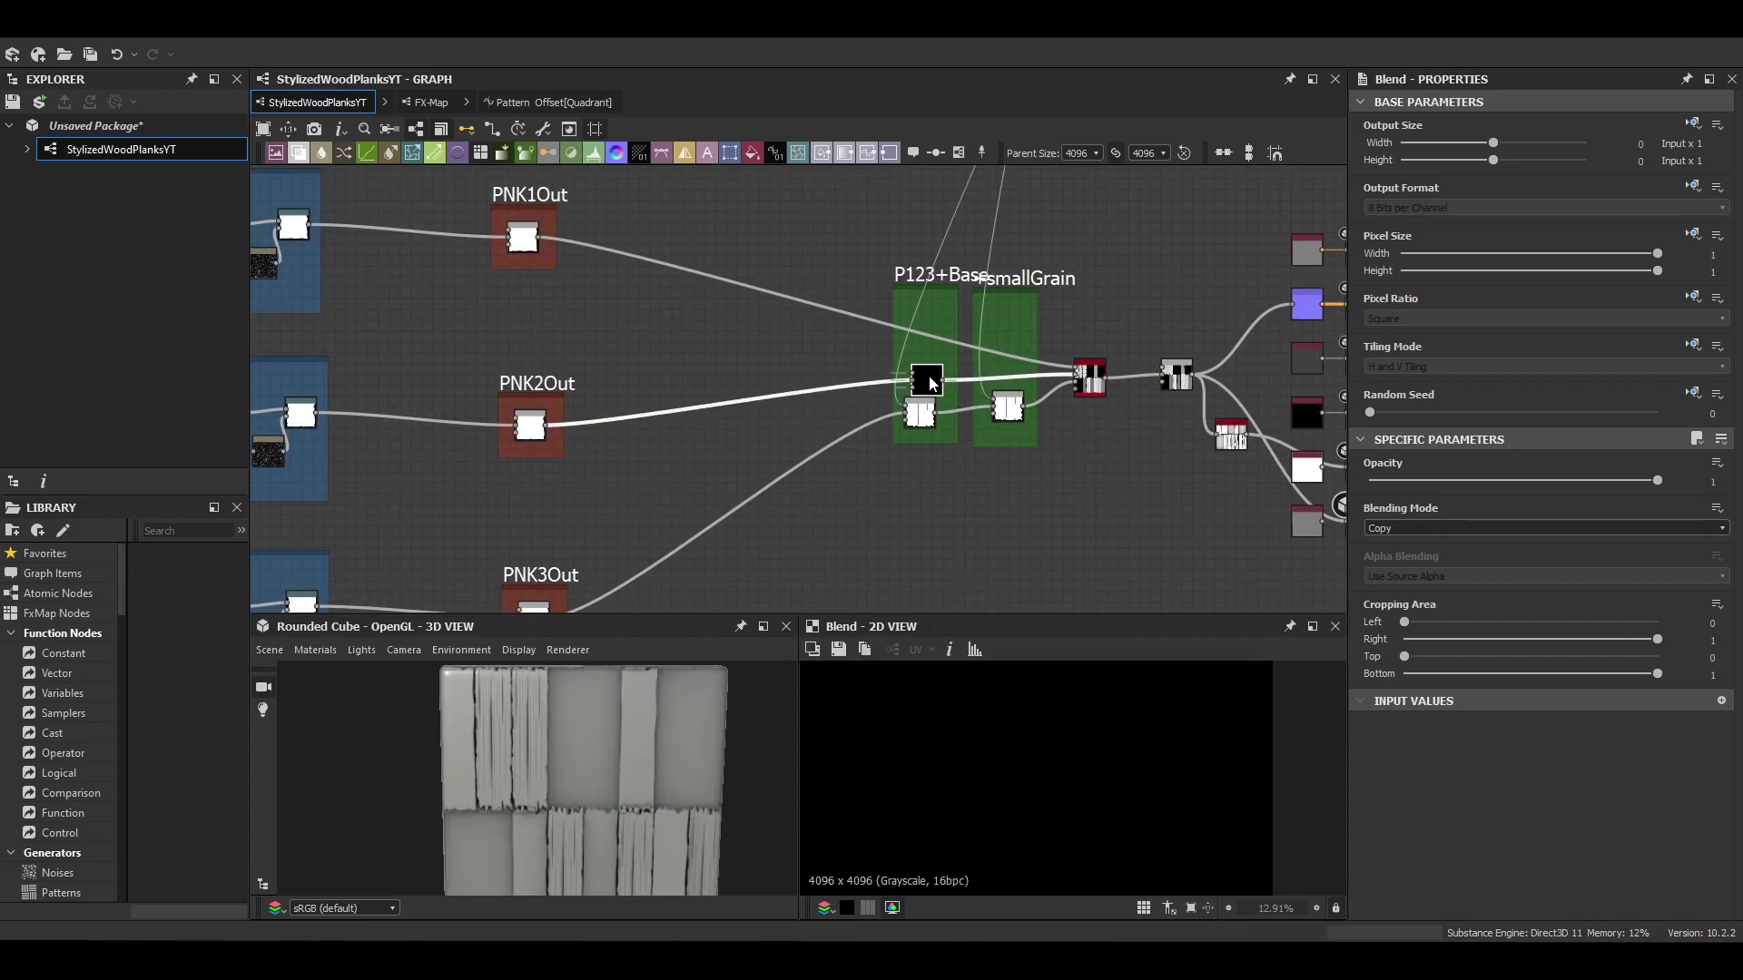
{"action": "left_click", "coordinate": [1544, 528]}
{"action": "left_click", "coordinate": [1398, 599]}
{"action": "scroll", "coordinate": [848, 423], "scroll_direction": "up", "scroll_amount": 3}
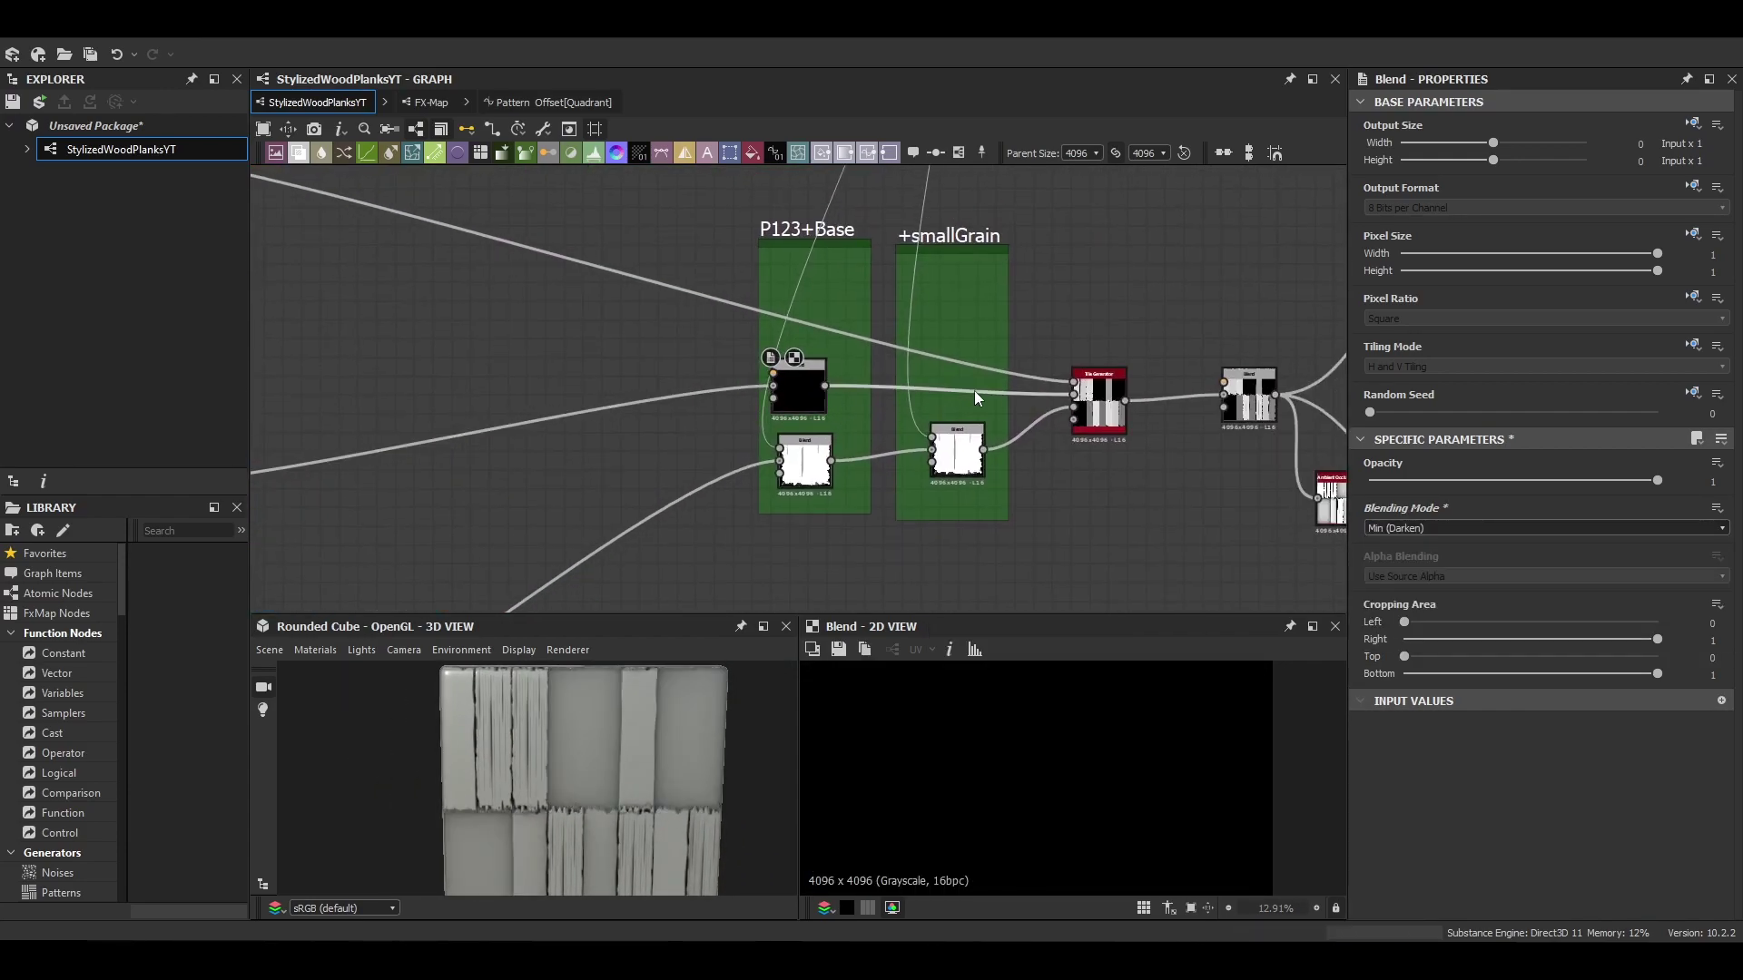
{"action": "left_click", "coordinate": [1416, 528]}
{"action": "left_click", "coordinate": [1402, 595]}
{"action": "scroll", "coordinate": [908, 290], "scroll_direction": "down", "scroll_amount": 5}
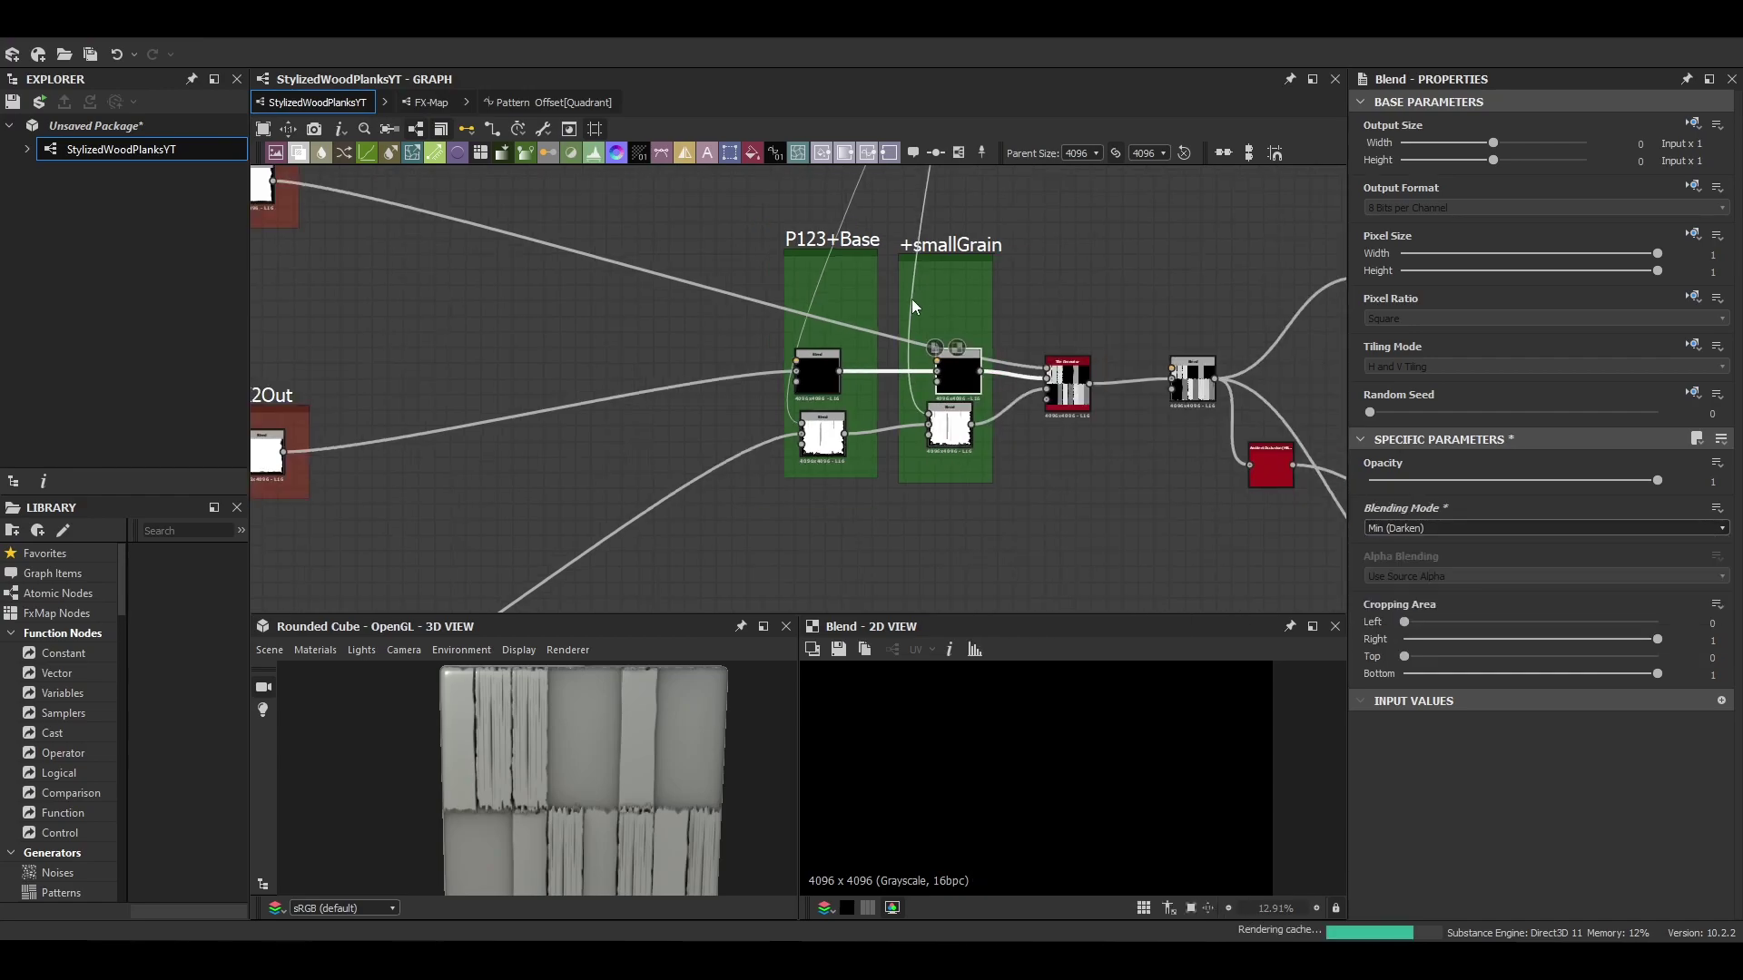
{"action": "scroll", "coordinate": [900, 283], "scroll_direction": "up", "scroll_amount": 1}
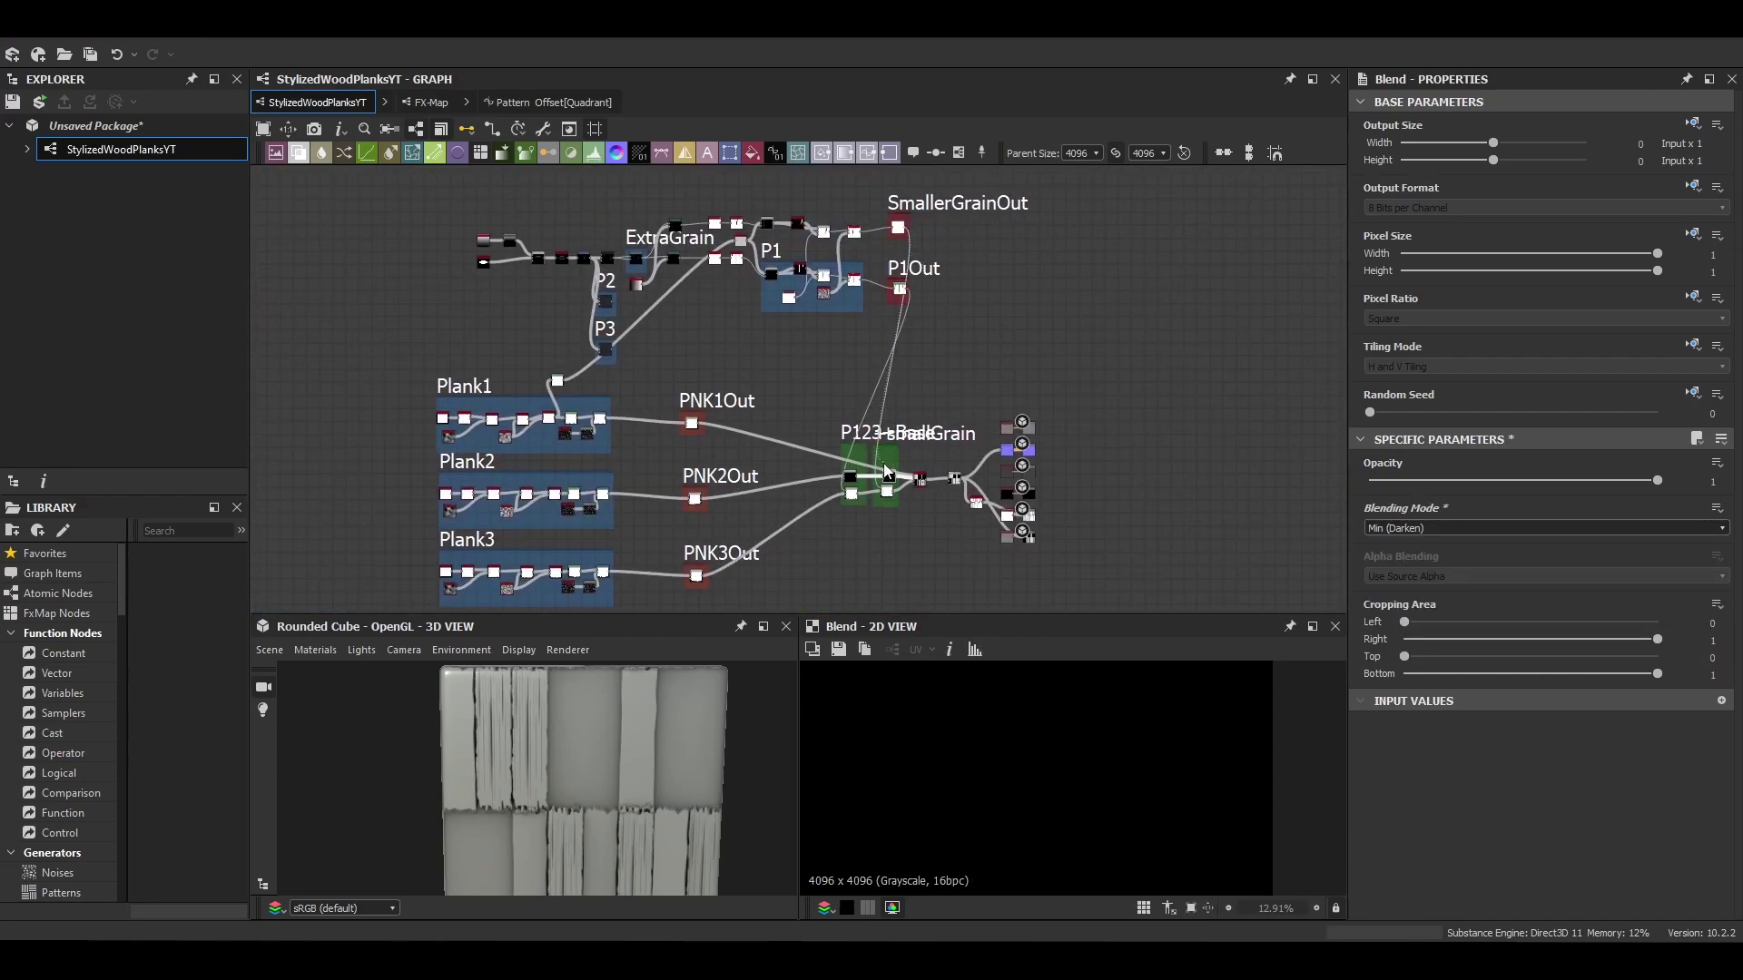
Step: Copy the Darken Blends to give the PNK1Out connection its own pair in the P123+Base and +smallGrain frames
{"action": "scroll", "coordinate": [887, 472], "scroll_direction": "up", "scroll_amount": 5}
{"action": "scroll", "coordinate": [812, 409], "scroll_direction": "down", "scroll_amount": 5}
{"action": "left_click_drag", "start_coordinate": [430, 342], "coordinate": [959, 410]}
{"action": "scroll", "coordinate": [751, 416], "scroll_direction": "up", "scroll_amount": 6}
{"action": "left_click", "coordinate": [956, 508]}
{"action": "key", "text": "ctrl+c"}
{"action": "key", "text": "ctrl+v"}
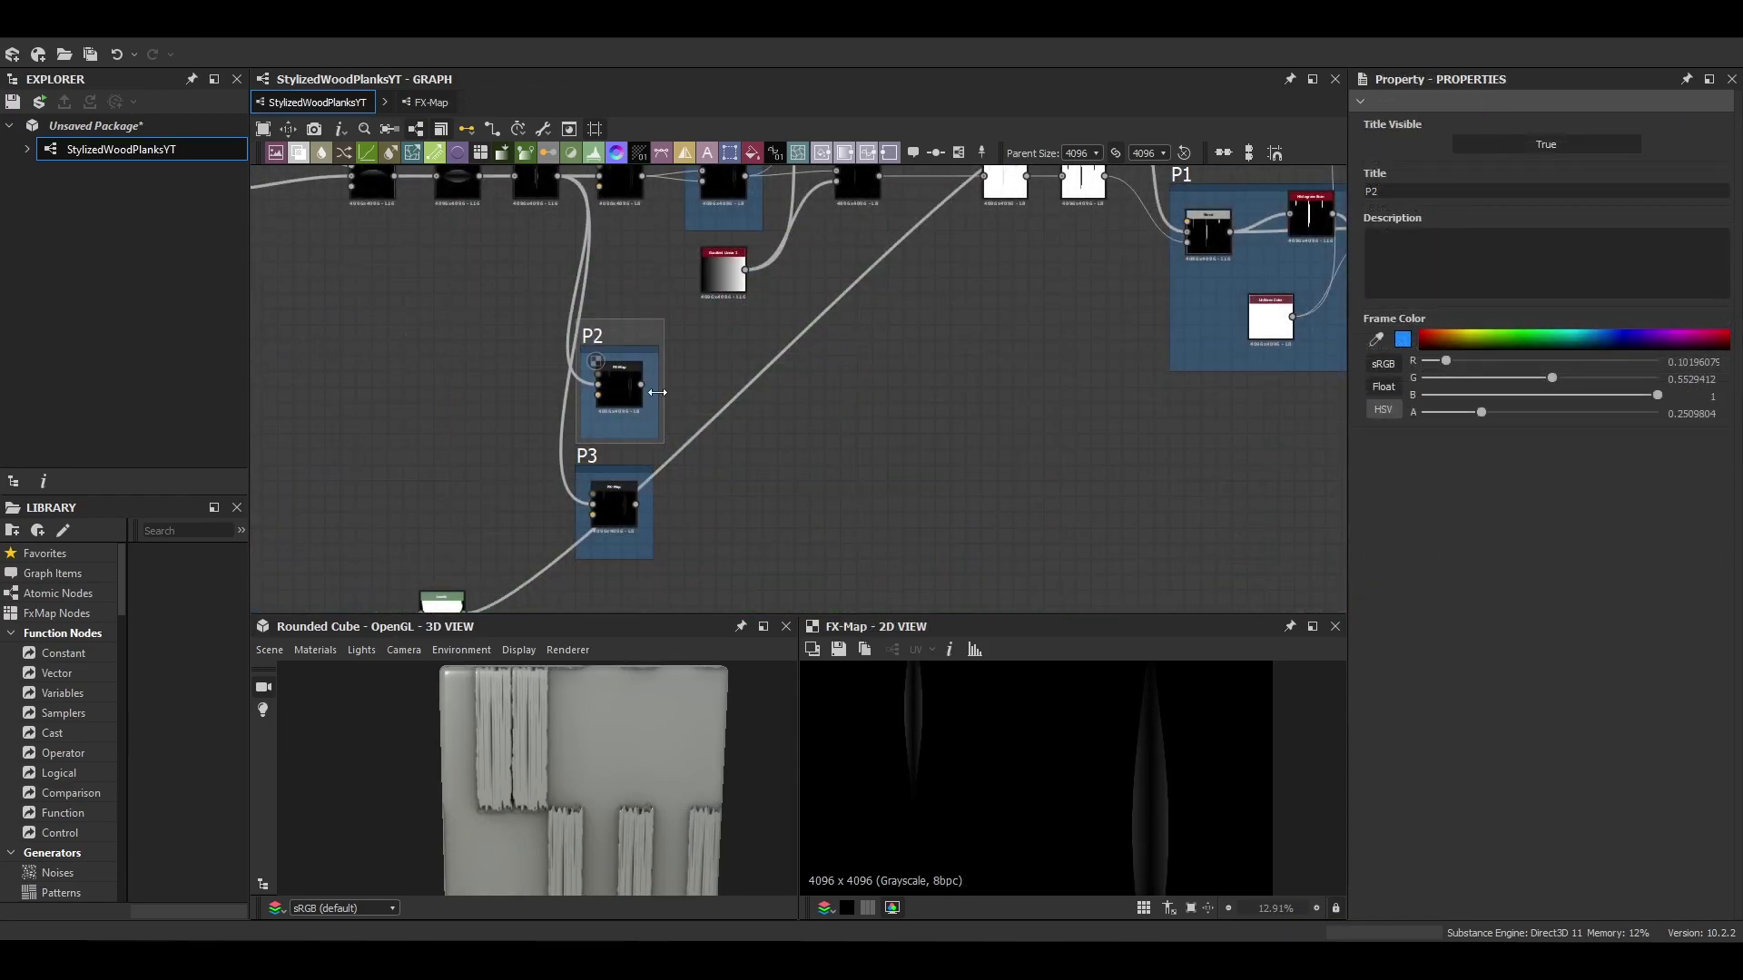
Step: Widen the P2 frame, edit its FX-Map and set the upper Quadrant's pattern size height to 0.93
{"action": "left_click_drag", "start_coordinate": [657, 392], "coordinate": [1184, 413]}
{"action": "right_click", "coordinate": [617, 385]}
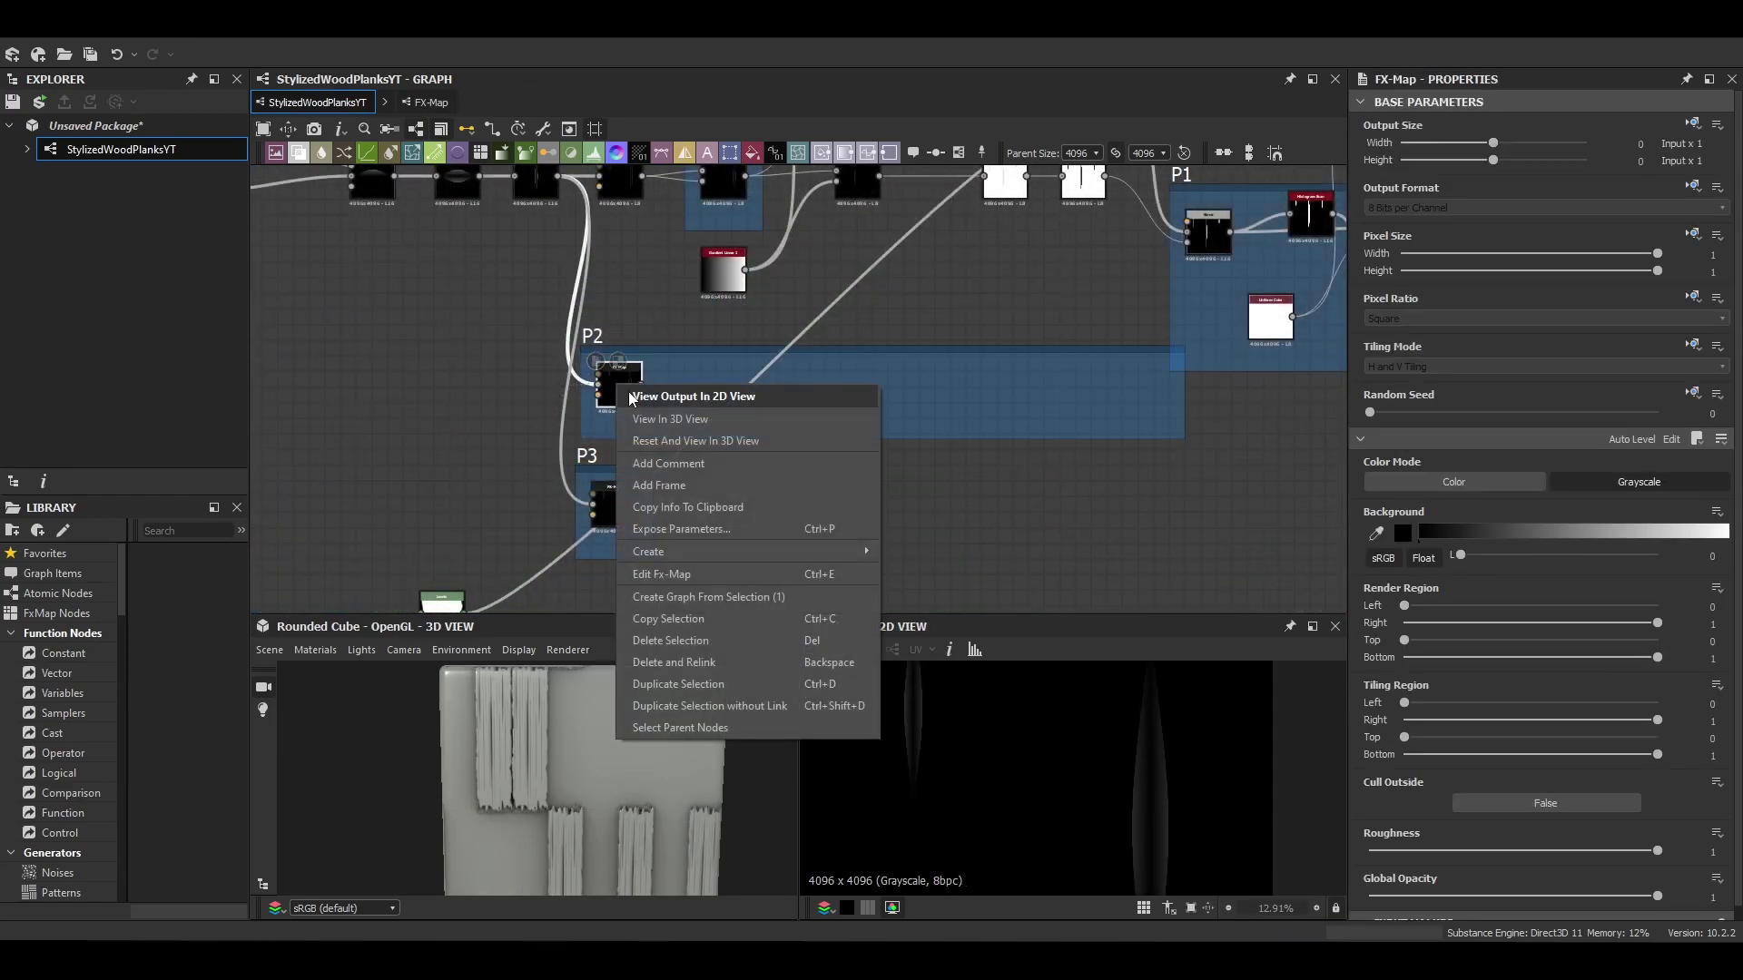
{"action": "left_click", "coordinate": [669, 573]}
{"action": "left_click", "coordinate": [813, 244]}
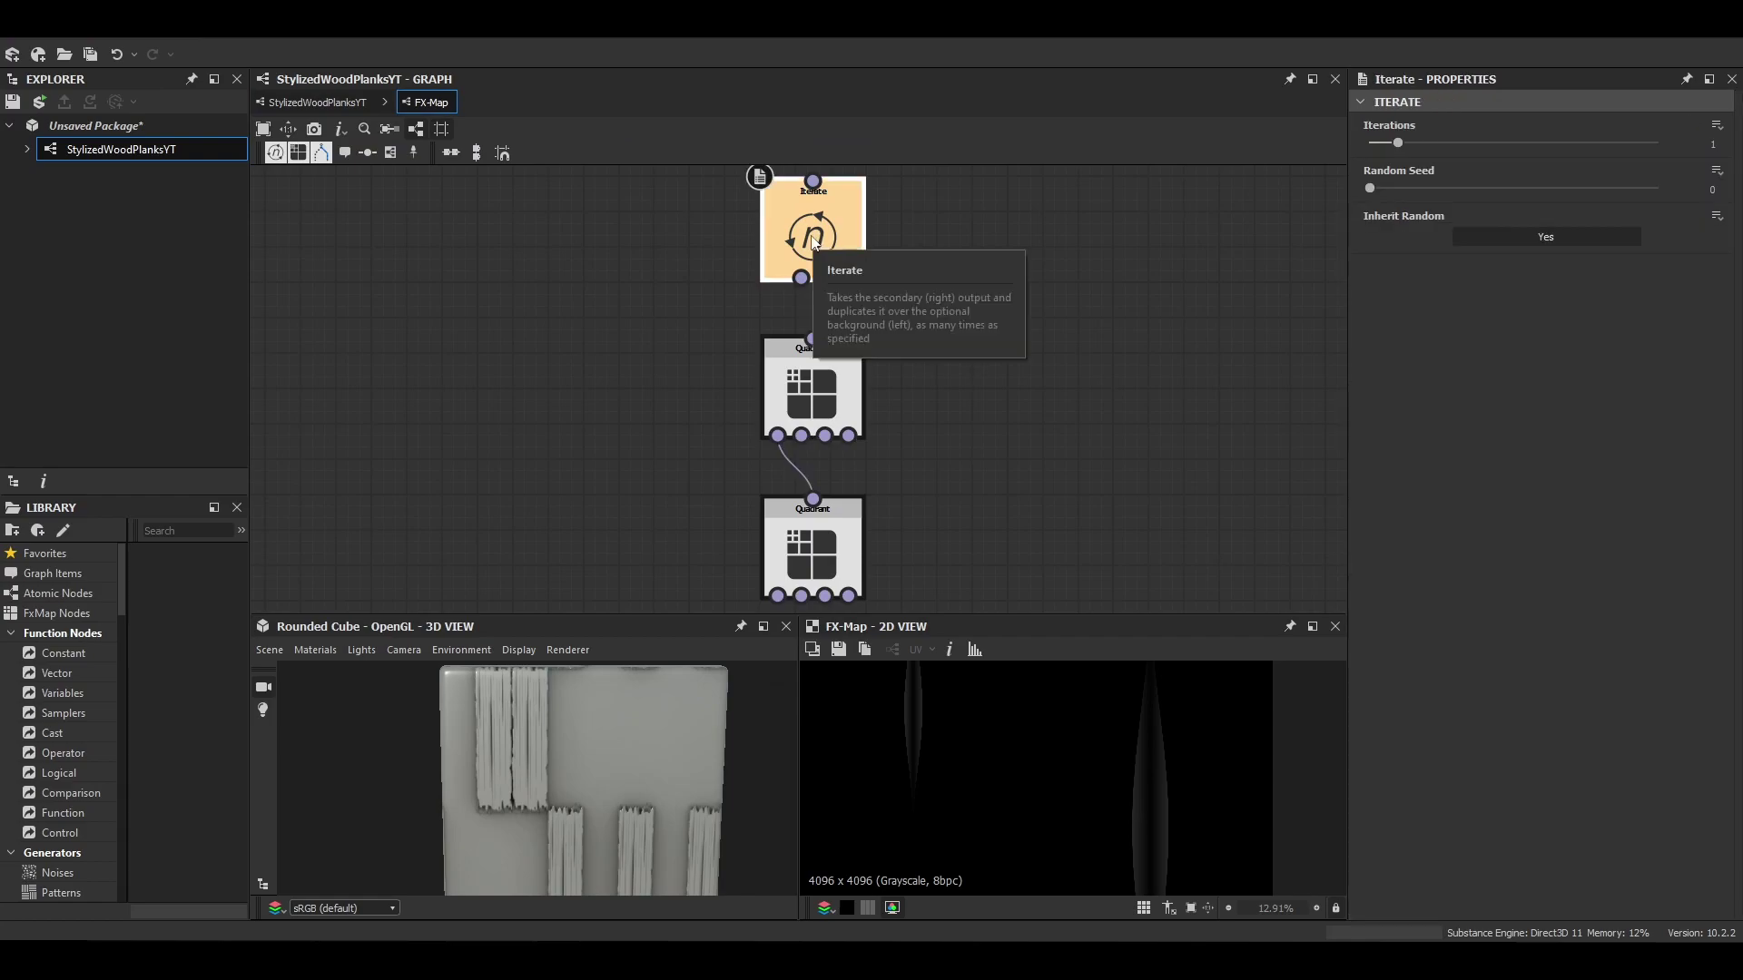
{"action": "left_click", "coordinate": [816, 400]}
{"action": "left_click_drag", "start_coordinate": [1658, 341], "coordinate": [1640, 343]}
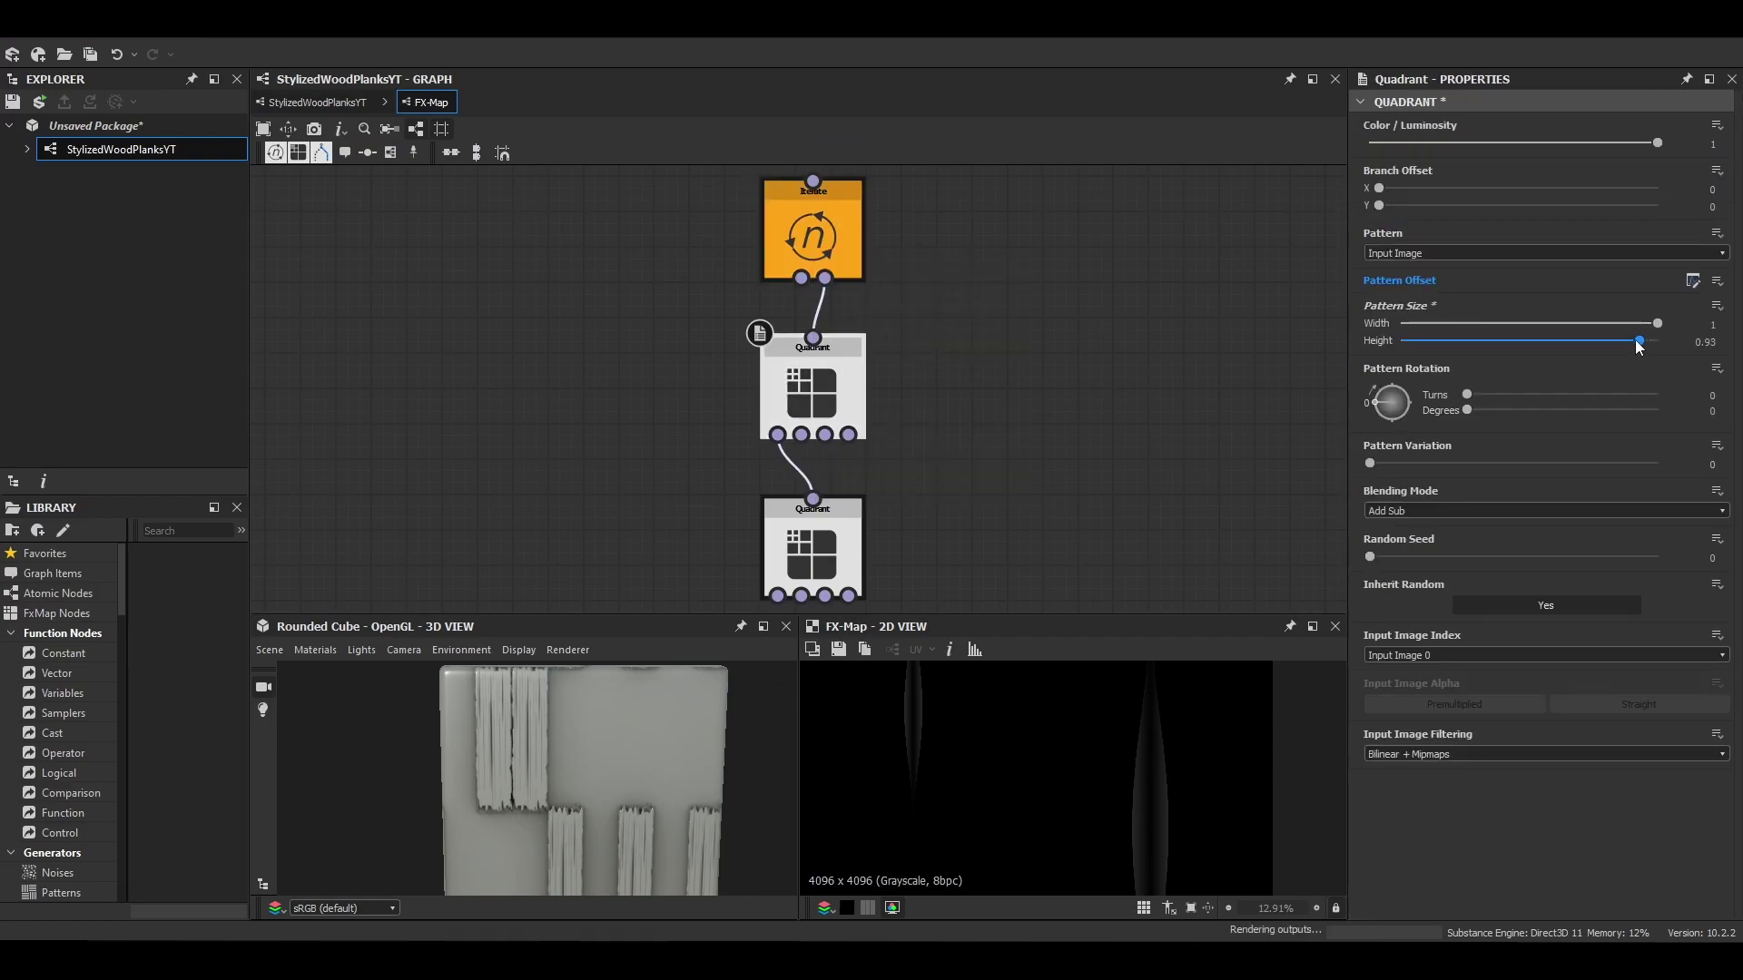
Step: Set the P2 FX-Map's lower Quadrant to luminosity 0.57, pattern offset 0.13 by 0.32, pattern height 0.42 and rotation -36 degrees
{"action": "left_click", "coordinate": [844, 529]}
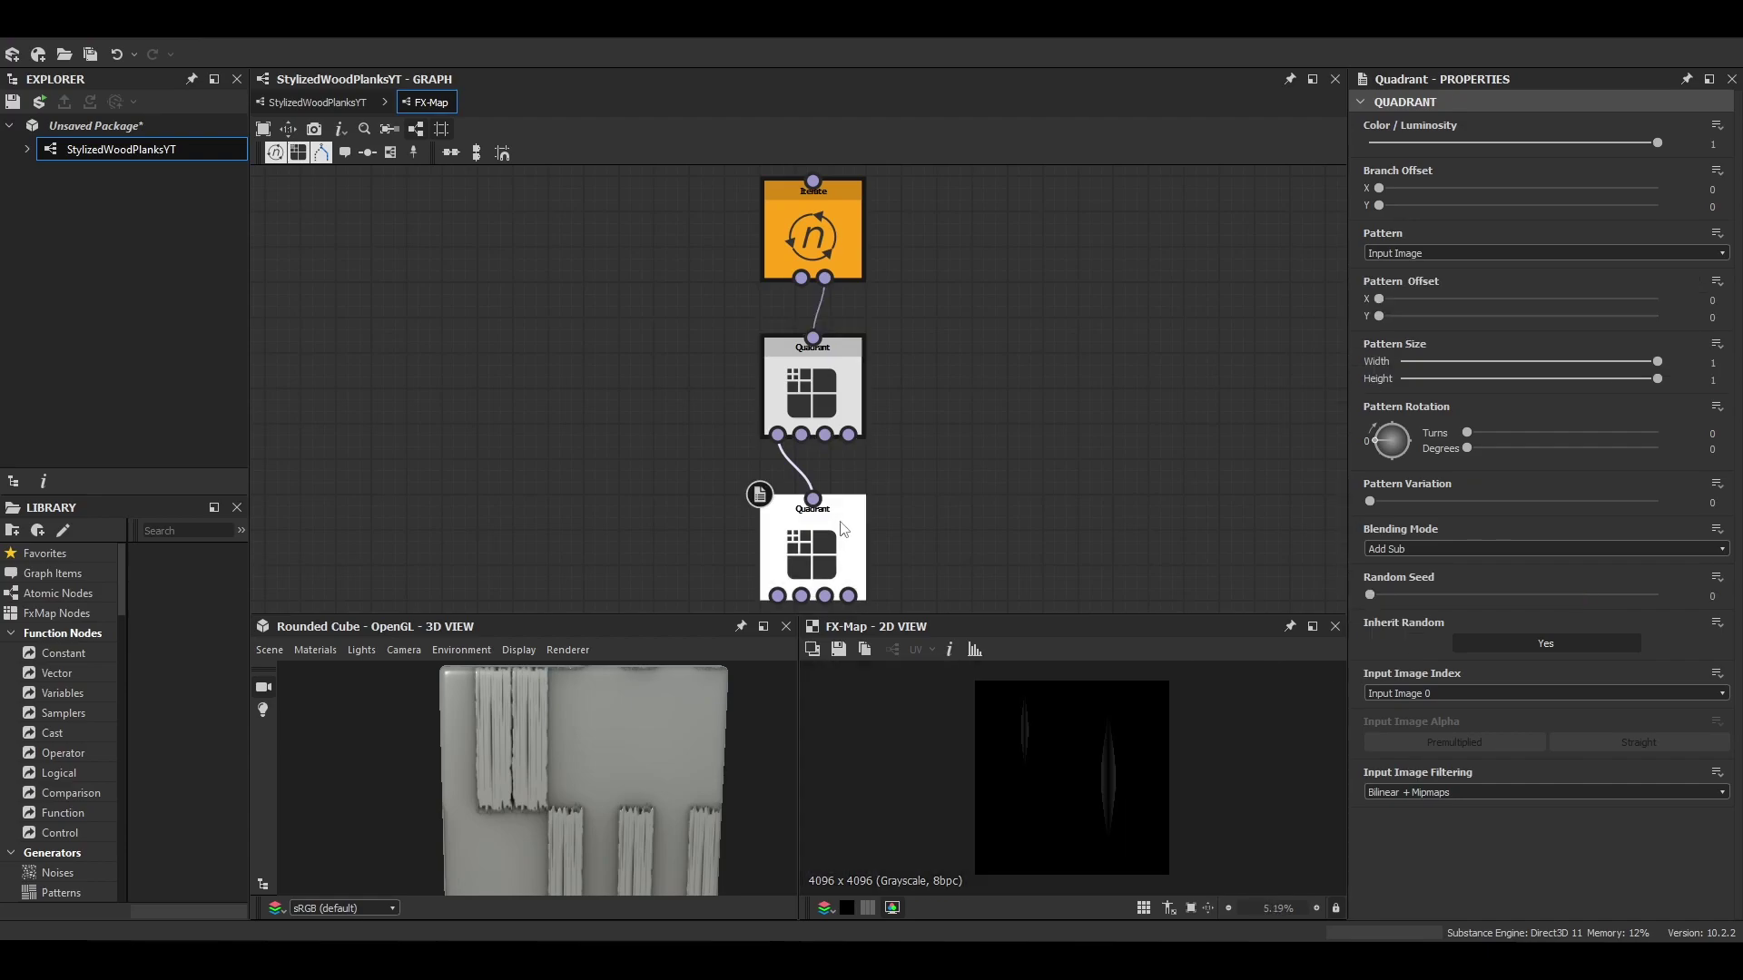
{"action": "left_click_drag", "start_coordinate": [1615, 156], "coordinate": [1598, 156]}
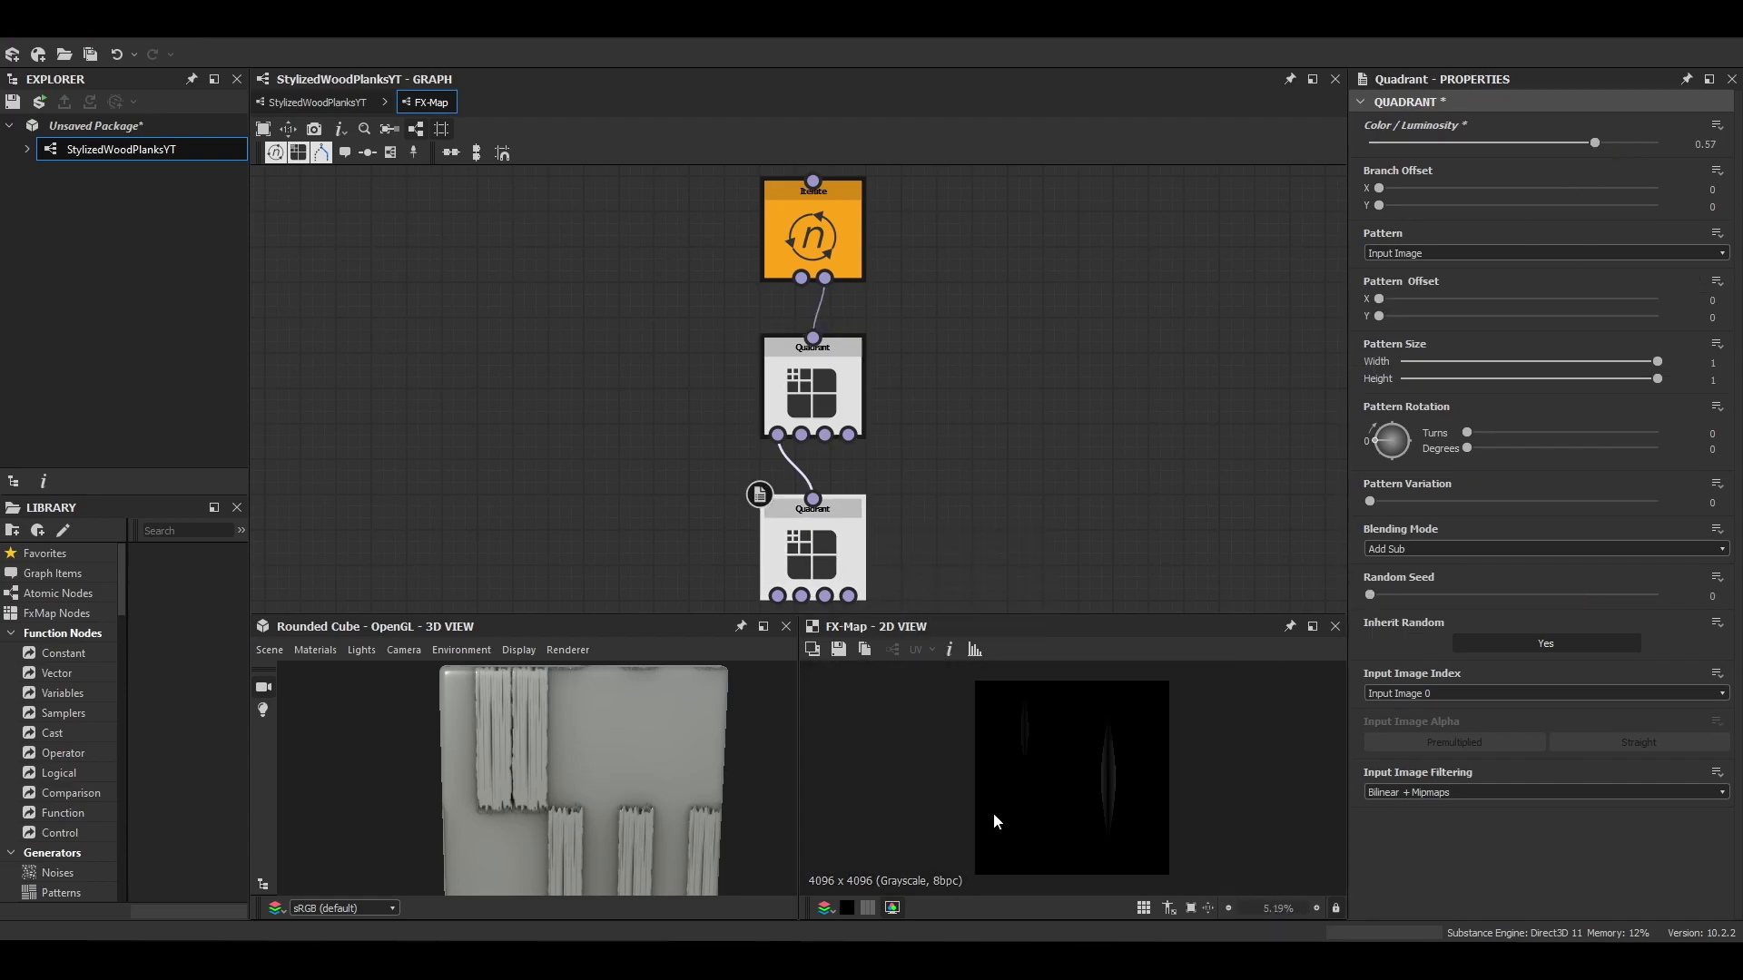
{"action": "left_click_drag", "start_coordinate": [1411, 305], "coordinate": [1469, 317]}
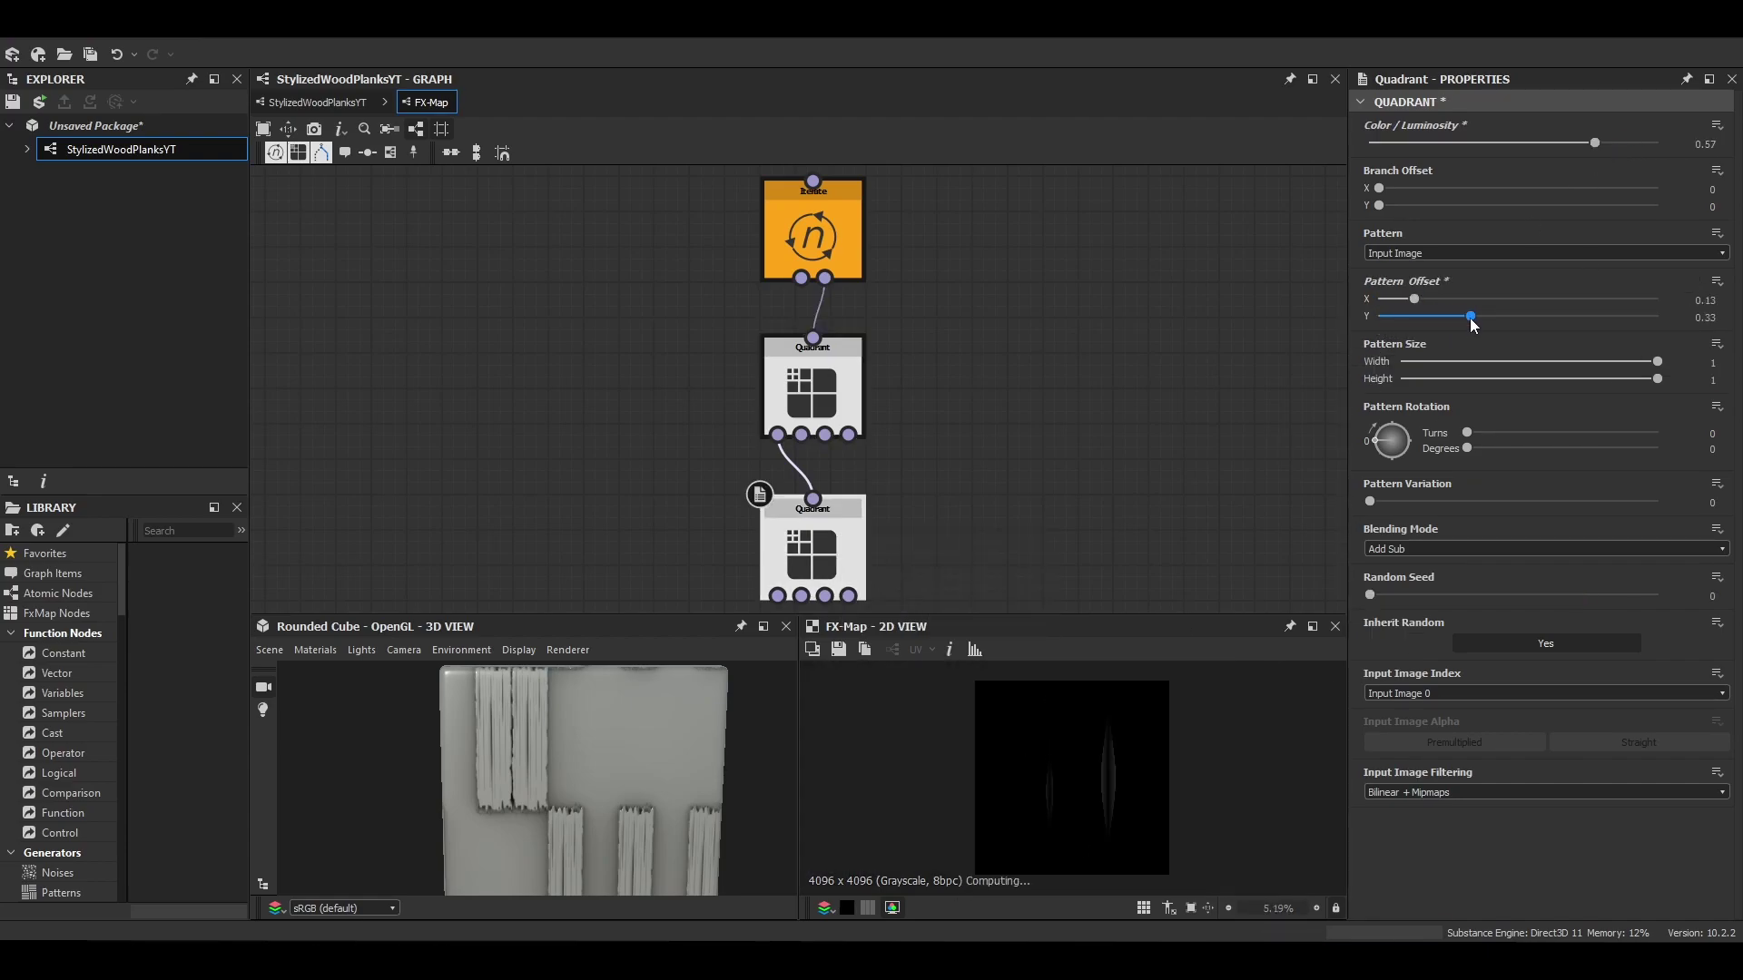
{"action": "left_click_drag", "start_coordinate": [1658, 379], "coordinate": [1509, 382]}
{"action": "scroll", "coordinate": [1082, 803], "scroll_direction": "up", "scroll_amount": 3}
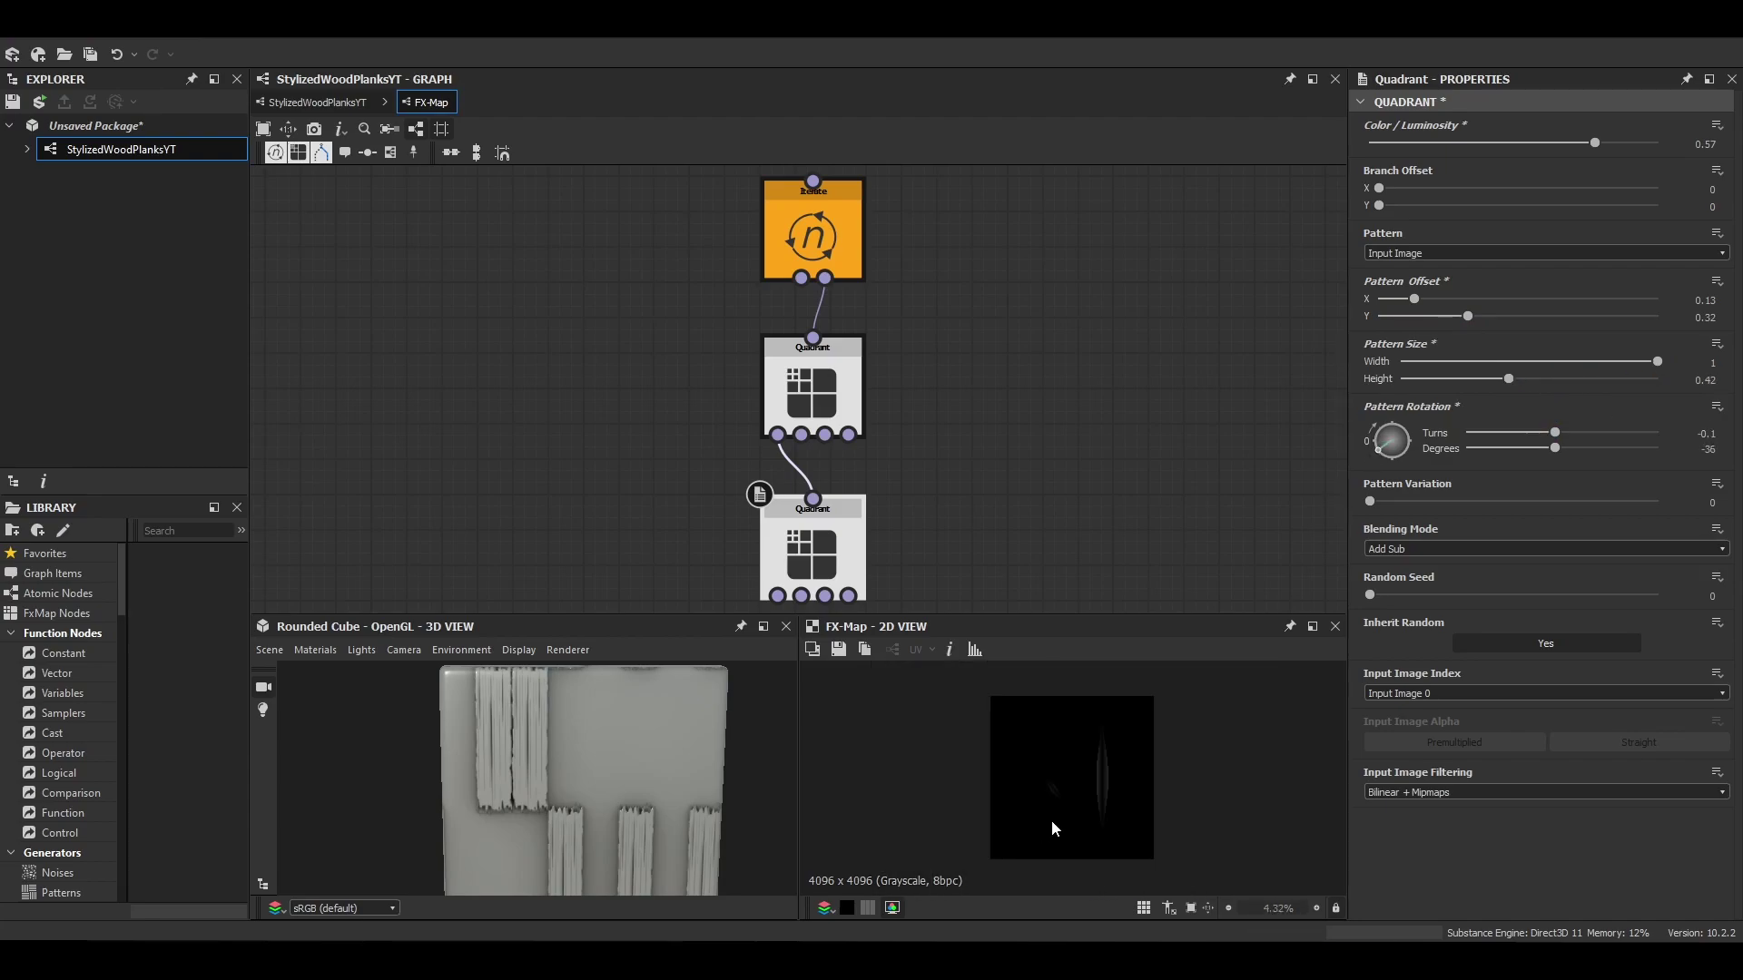
Step: Edit the P3 FX-Map and set its upper Quadrant's pattern size height to 0.85 and random seed to 2
{"action": "left_click", "coordinate": [317, 101]}
{"action": "double_click", "coordinate": [520, 490]}
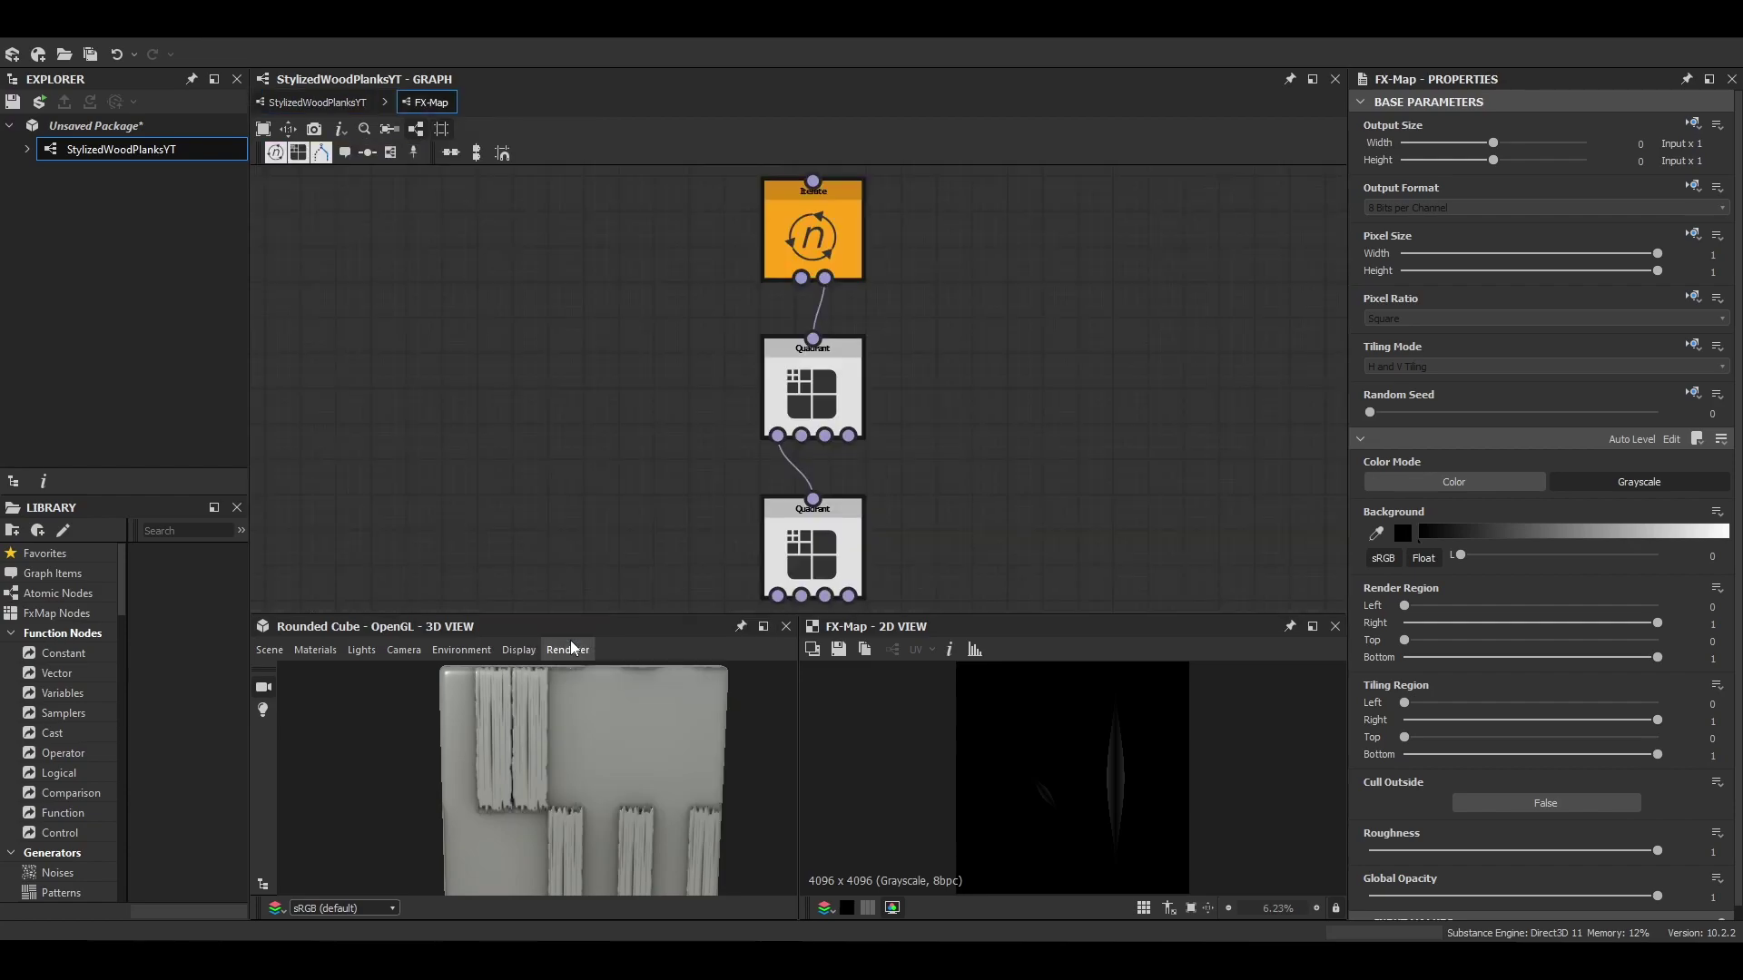
{"action": "left_click", "coordinate": [764, 181]}
{"action": "left_click", "coordinate": [768, 341]}
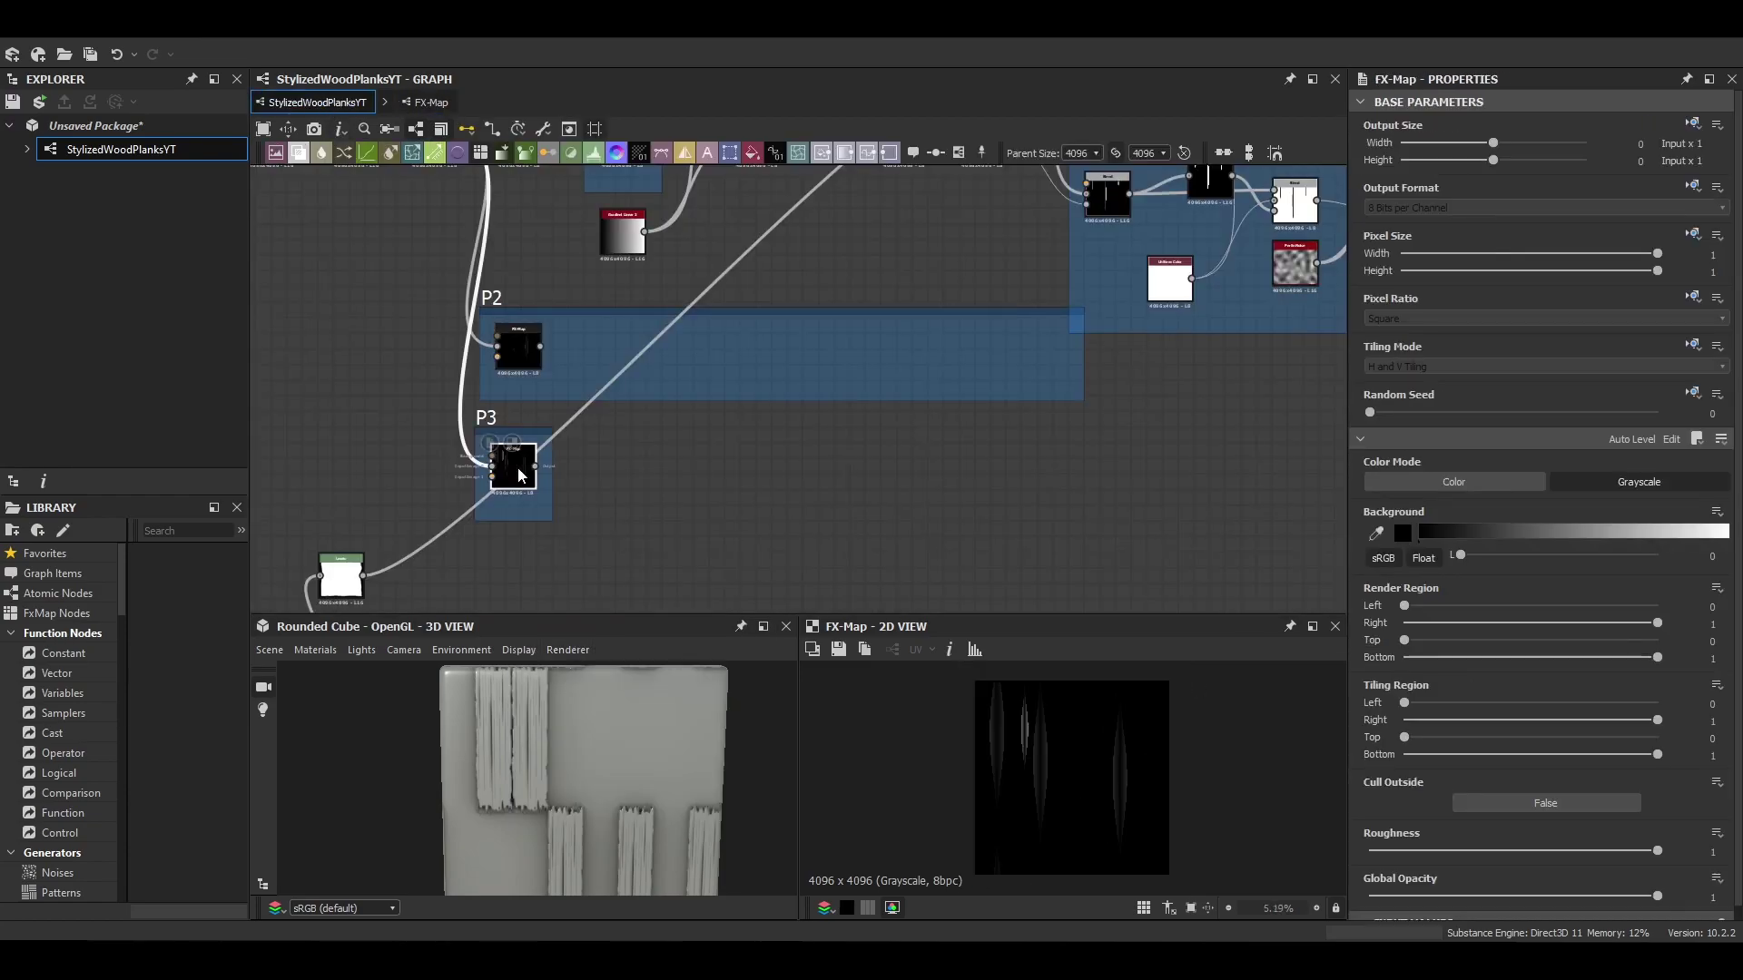
{"action": "double_click", "coordinate": [518, 474]}
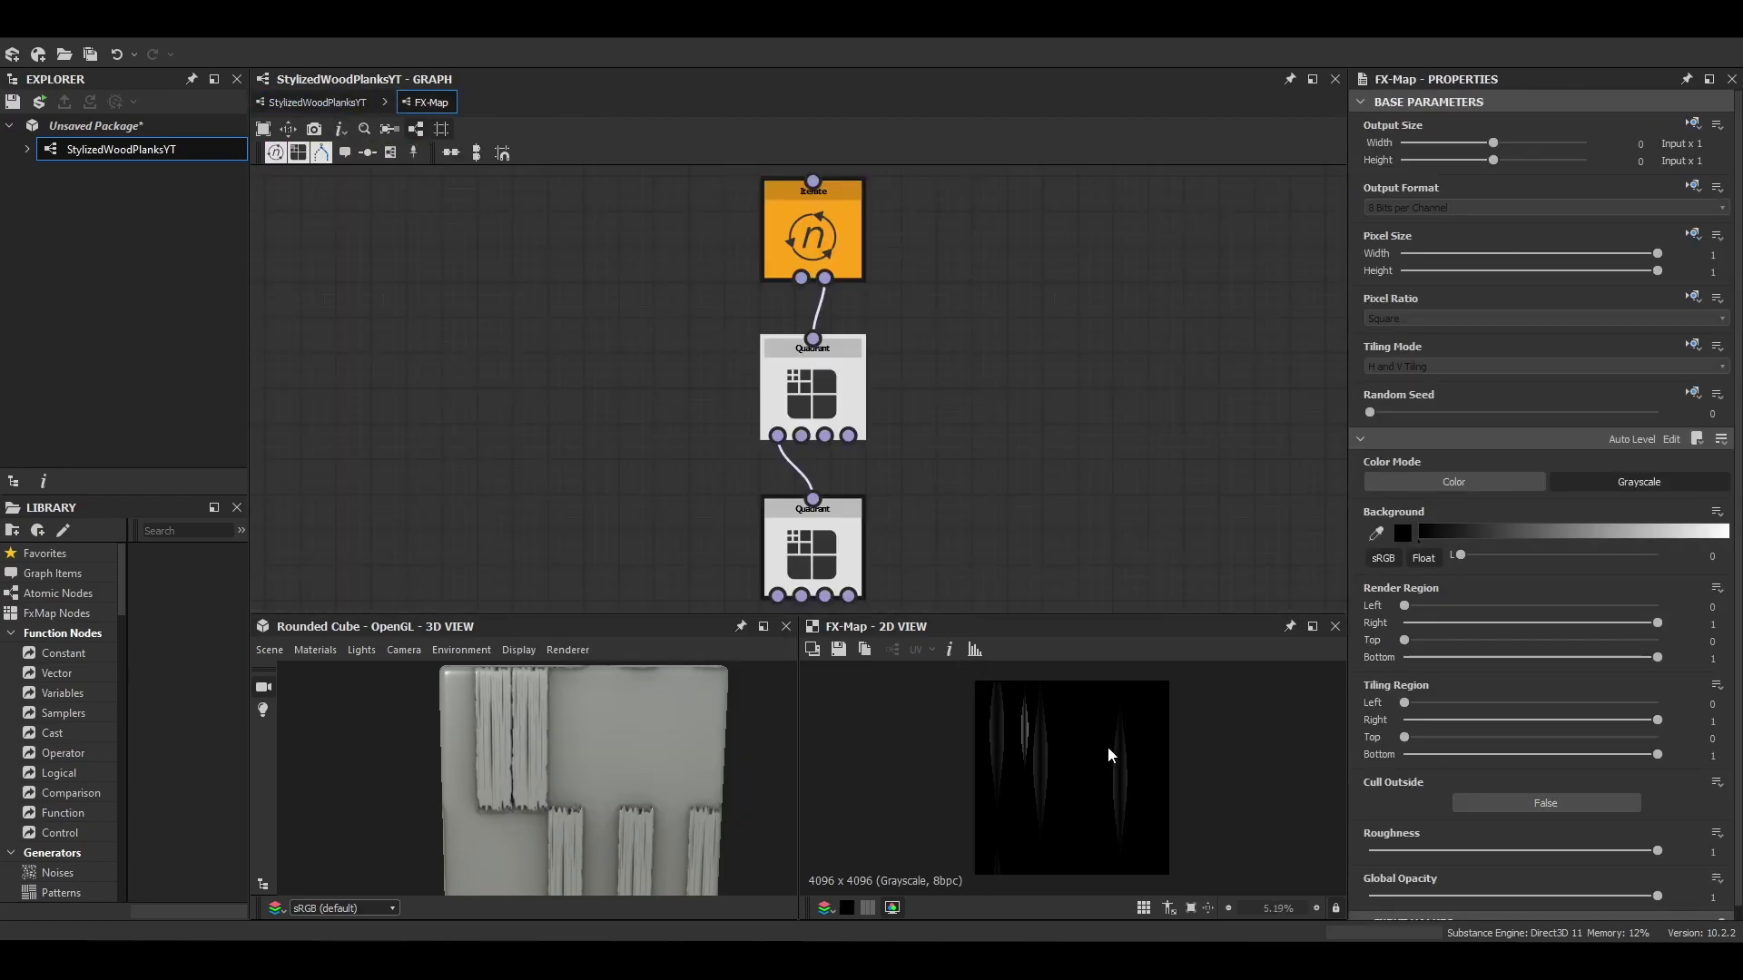
{"action": "left_click", "coordinate": [764, 181]}
{"action": "left_click", "coordinate": [767, 340]}
{"action": "left_click_drag", "start_coordinate": [1647, 343], "coordinate": [1619, 347]}
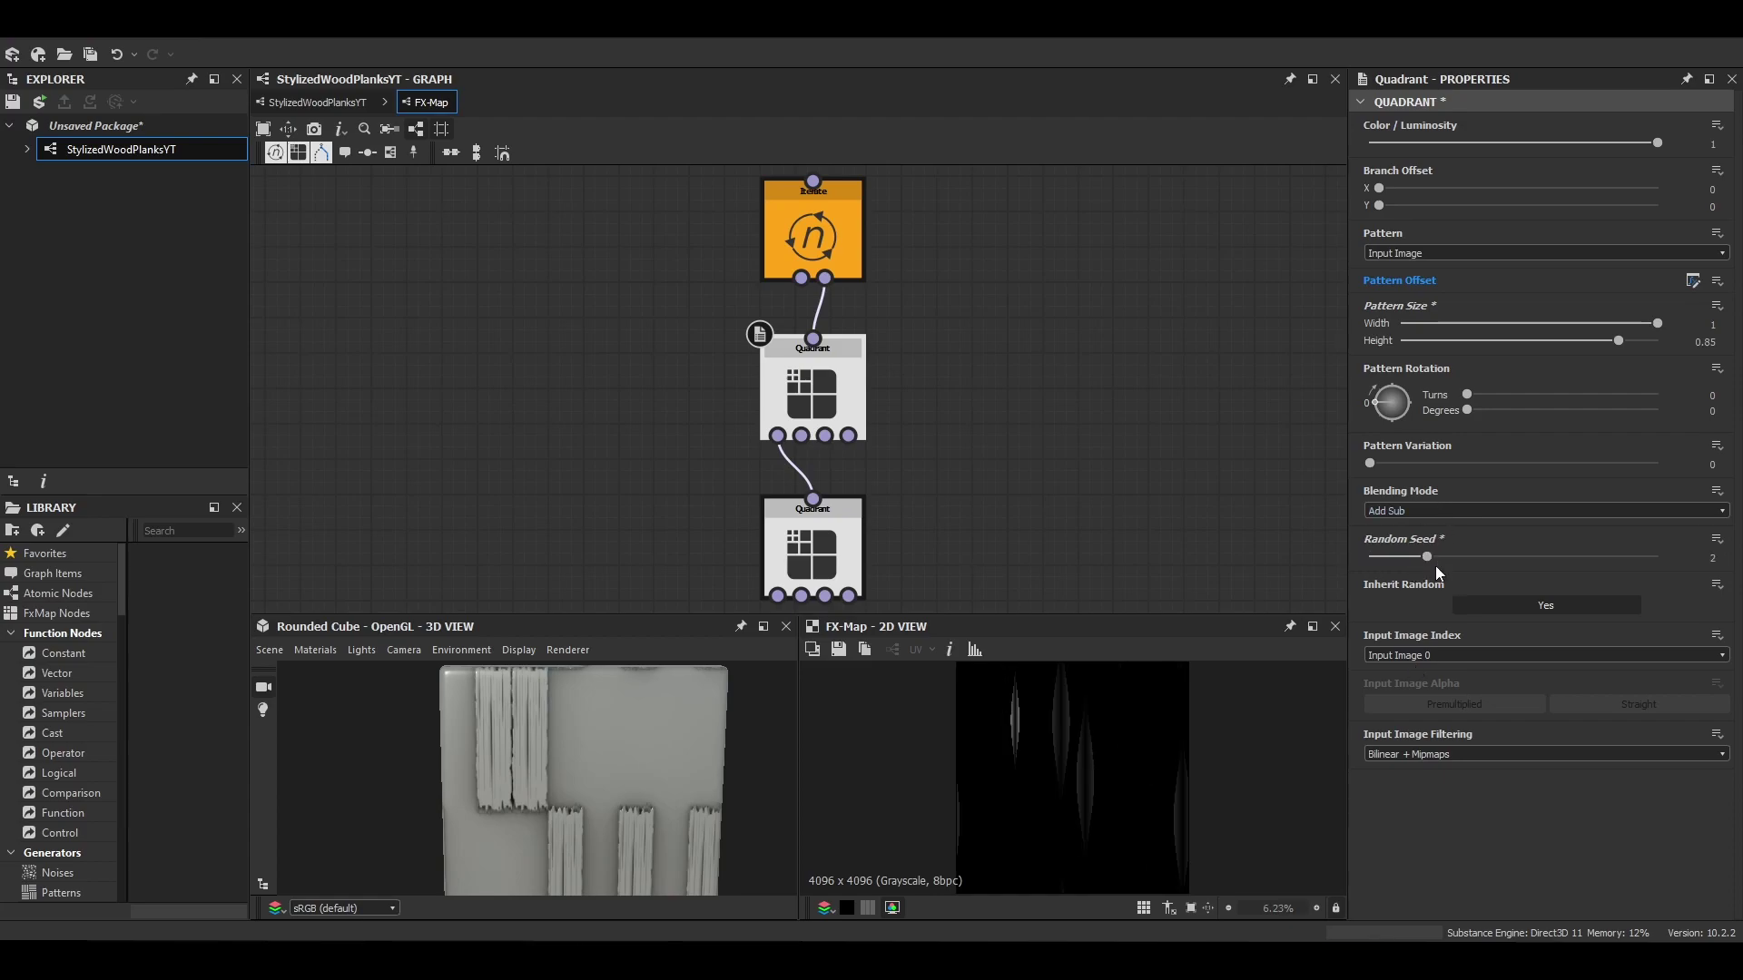
Step: Set the P3 FX-Map's lower Quadrant to luminosity 0.59, pattern offset 0.13 by 0.26 and rotation -45 degrees, and return to the main graph
{"action": "left_click", "coordinate": [843, 530]}
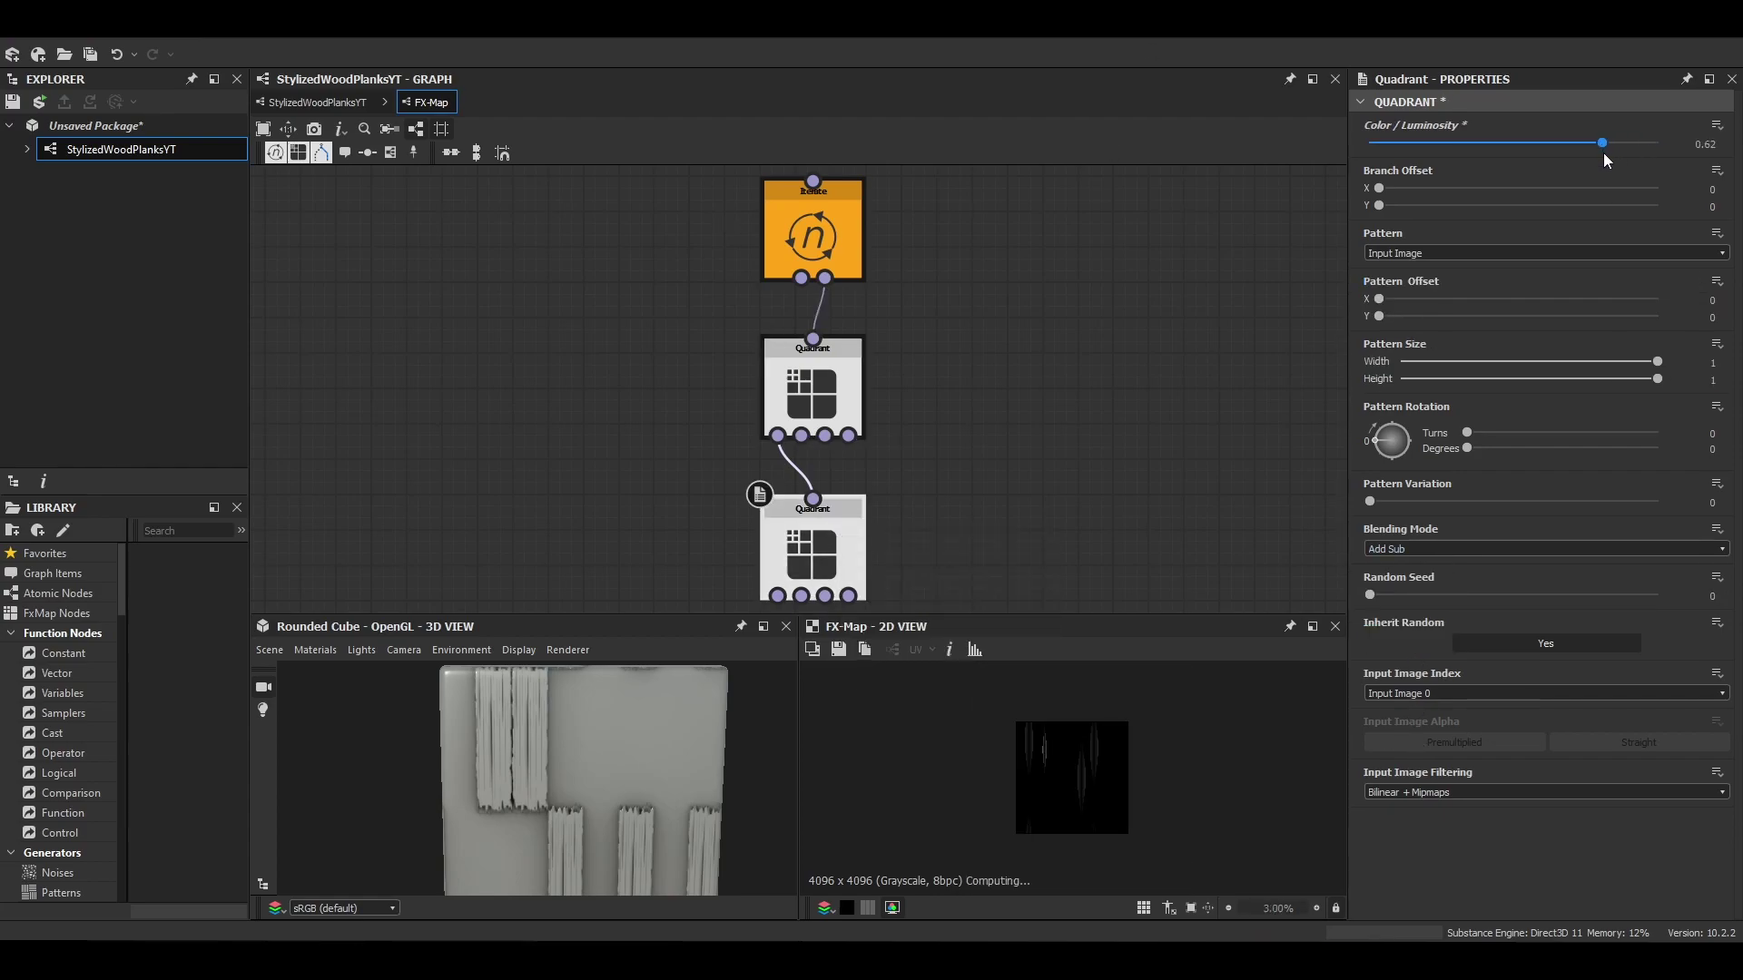
{"action": "left_click", "coordinate": [1412, 301]}
{"action": "left_click", "coordinate": [1450, 318]}
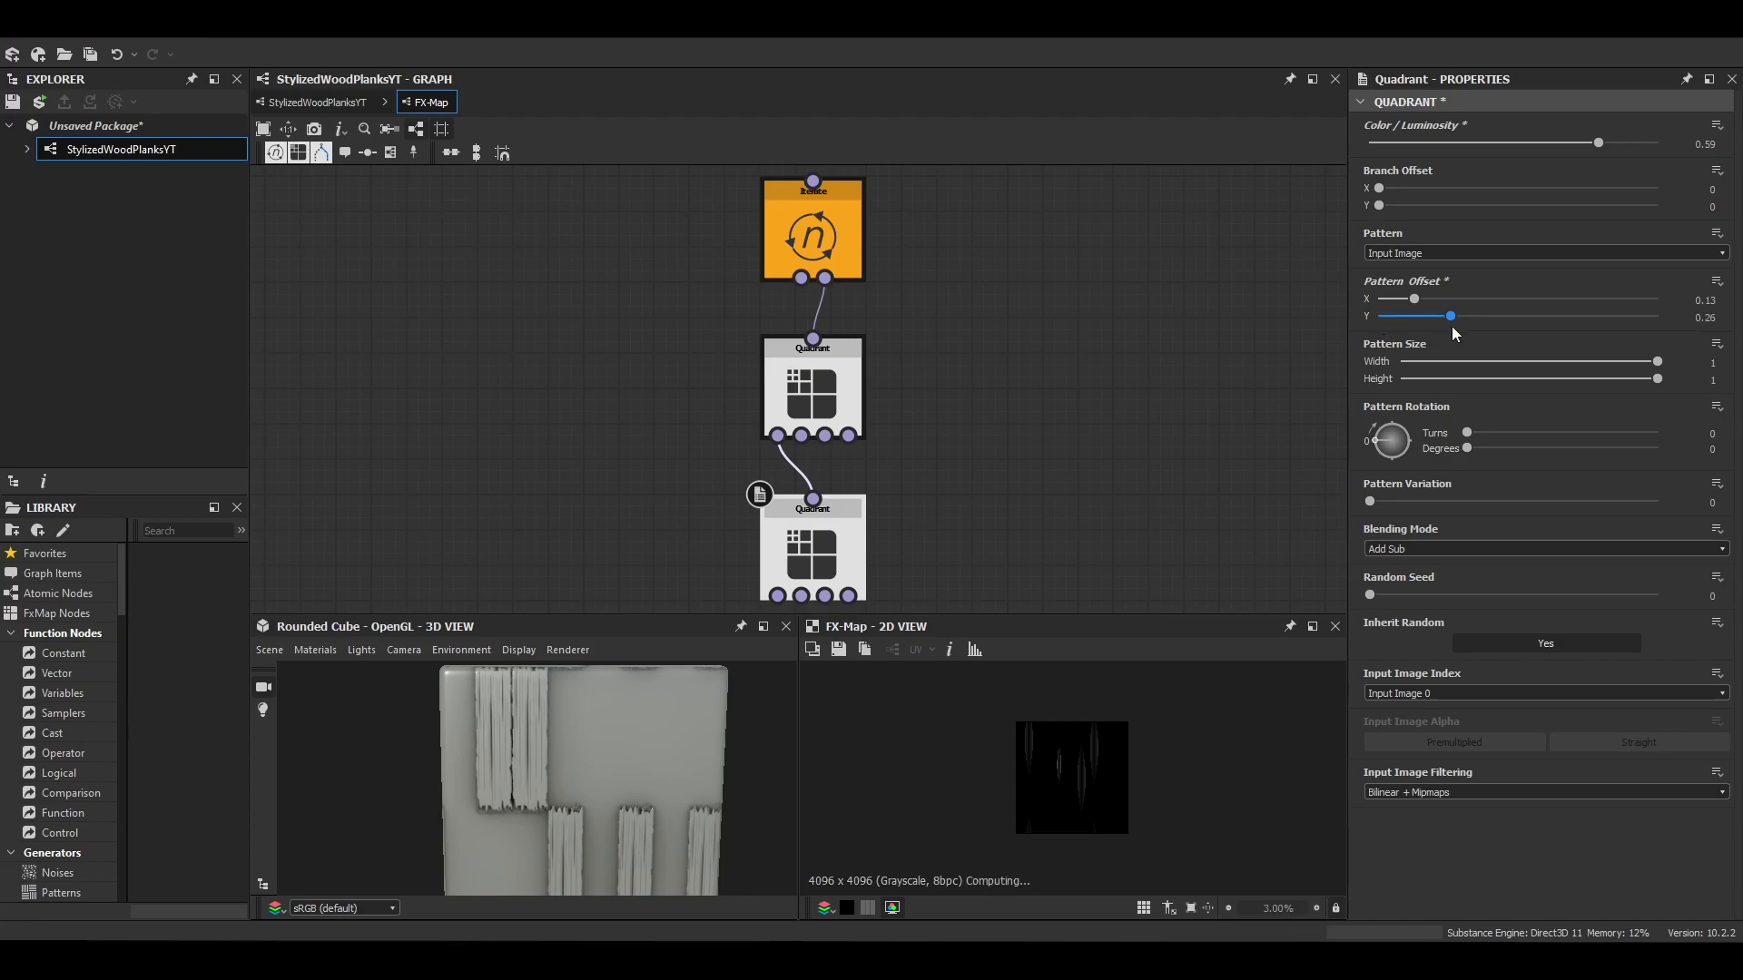
{"action": "left_click", "coordinate": [1375, 446]}
{"action": "left_click", "coordinate": [1381, 452]}
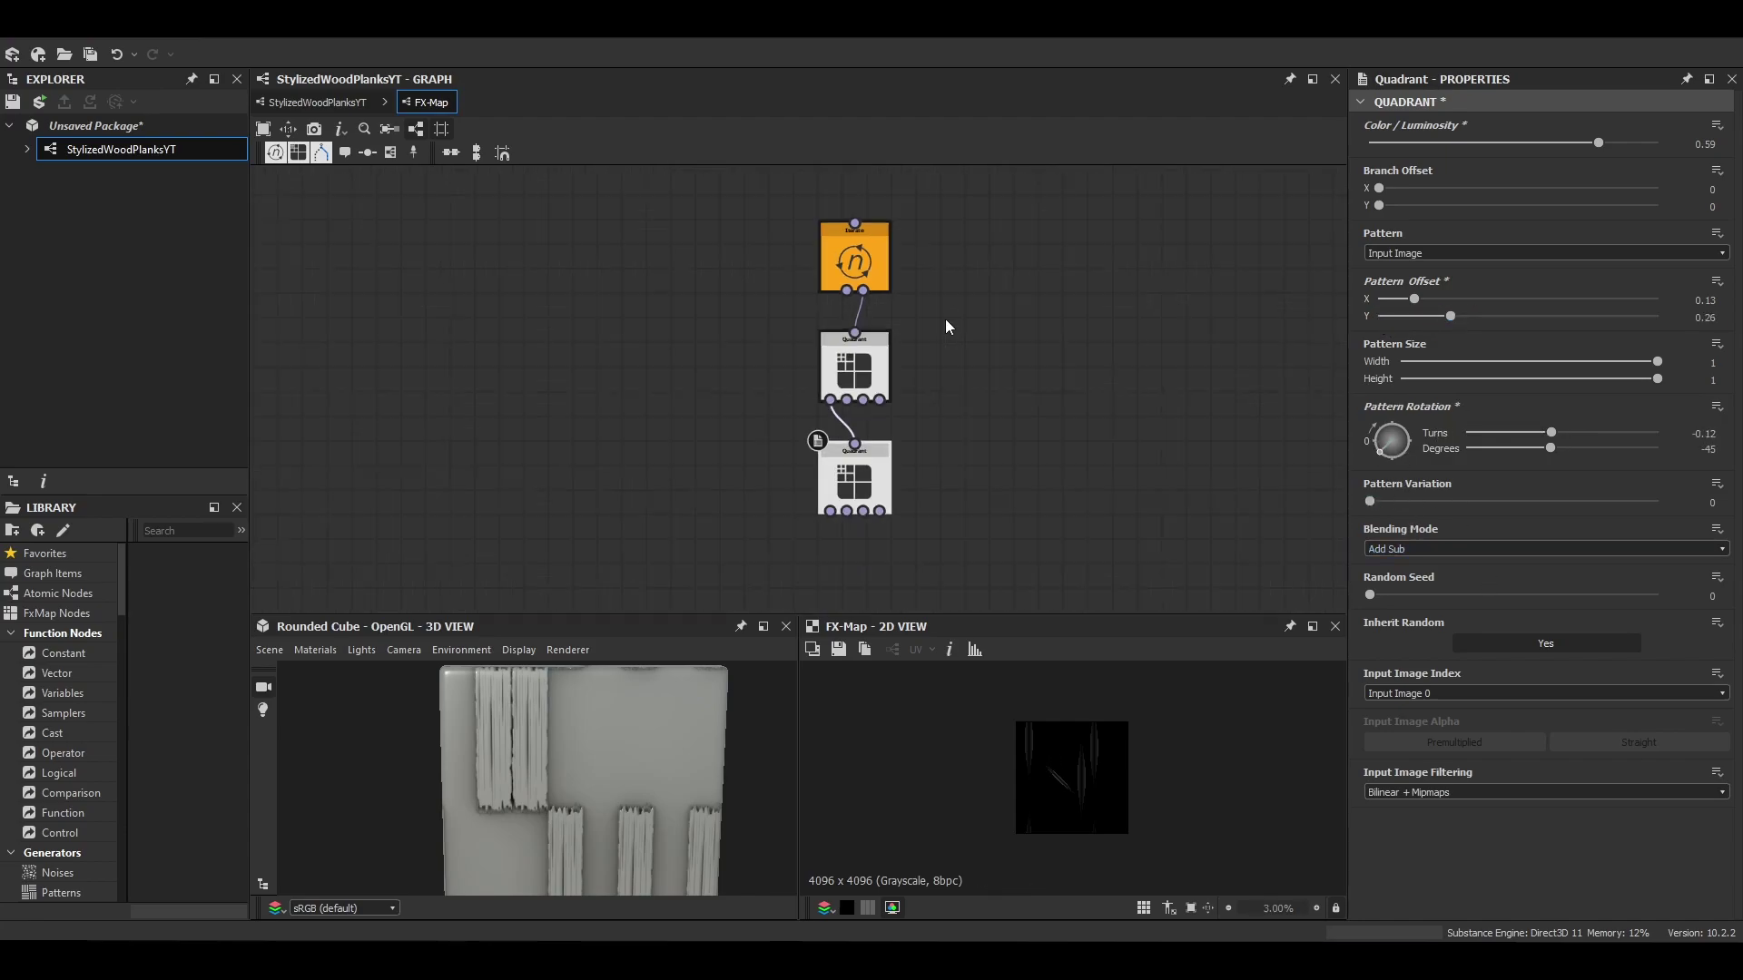
{"action": "left_click", "coordinate": [317, 101]}
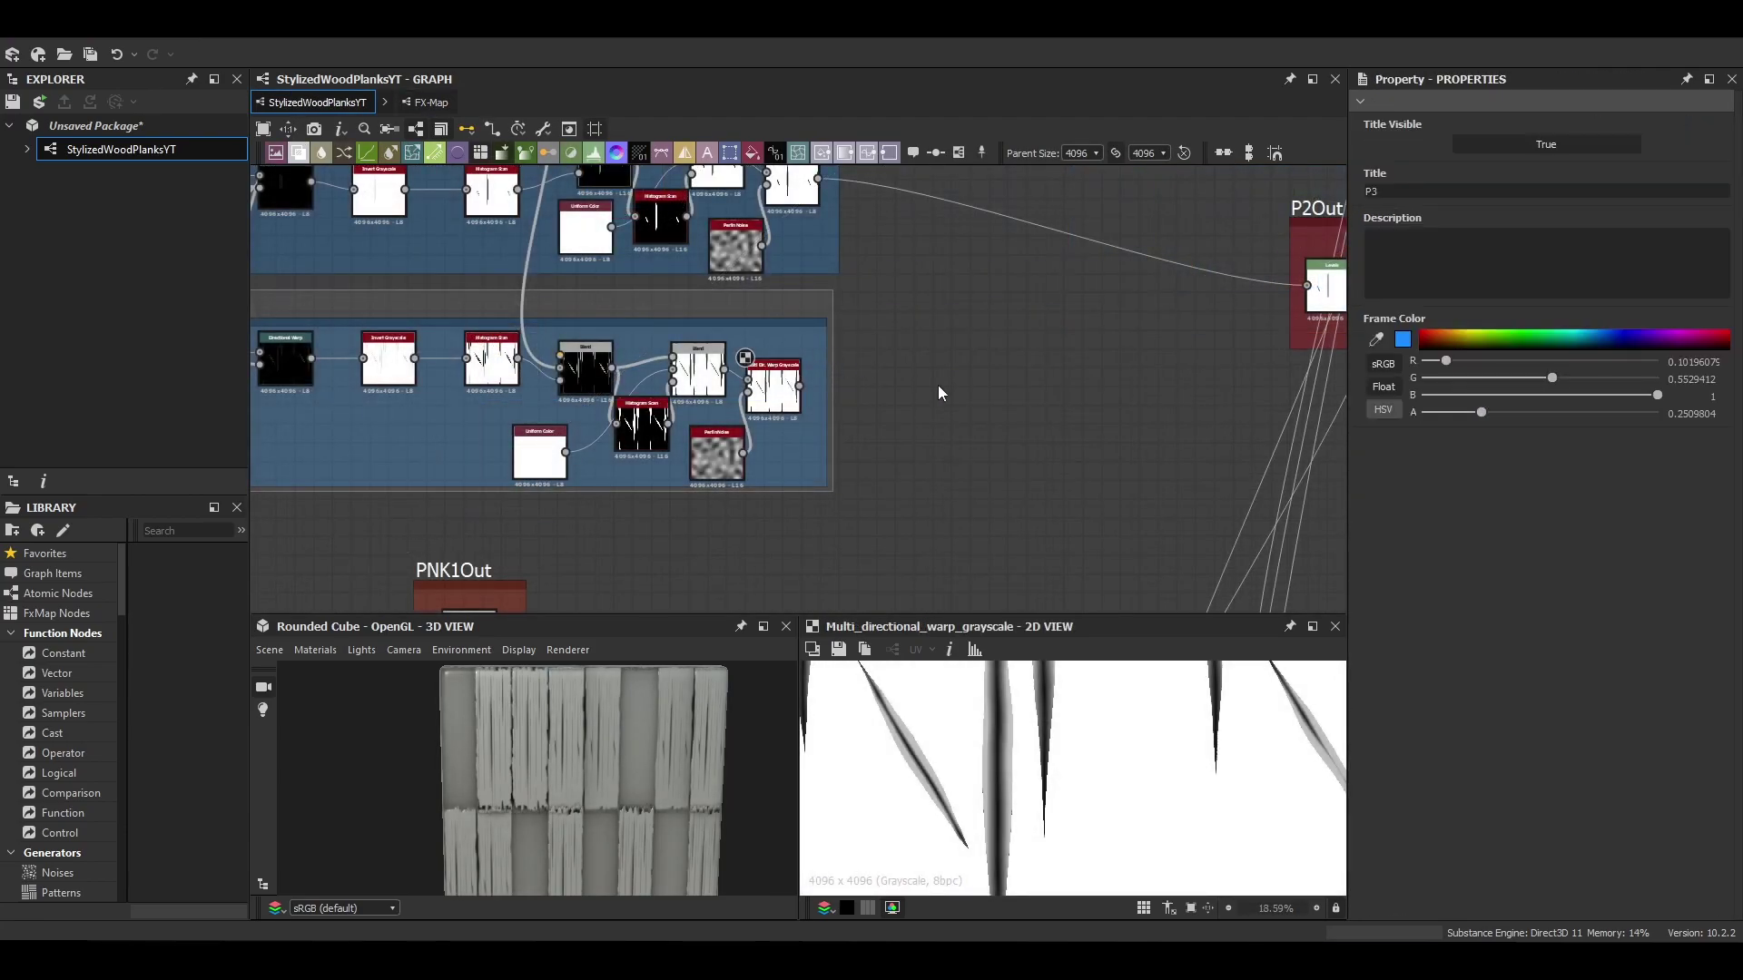
Step: Duplicate the P2Out frame with its Levels node, retitle it P3Out and feed it from the P3 Multi Directional Warp
{"action": "scroll", "coordinate": [939, 385], "scroll_direction": "down", "scroll_amount": 2}
{"action": "middle_click_drag", "start_coordinate": [938, 385], "coordinate": [589, 375]}
{"action": "left_click_drag", "start_coordinate": [964, 238], "coordinate": [845, 411]}
{"action": "key", "text": "ctrl+d"}
{"action": "left_click", "coordinate": [900, 341]}
{"action": "type", "text": "3Out"}
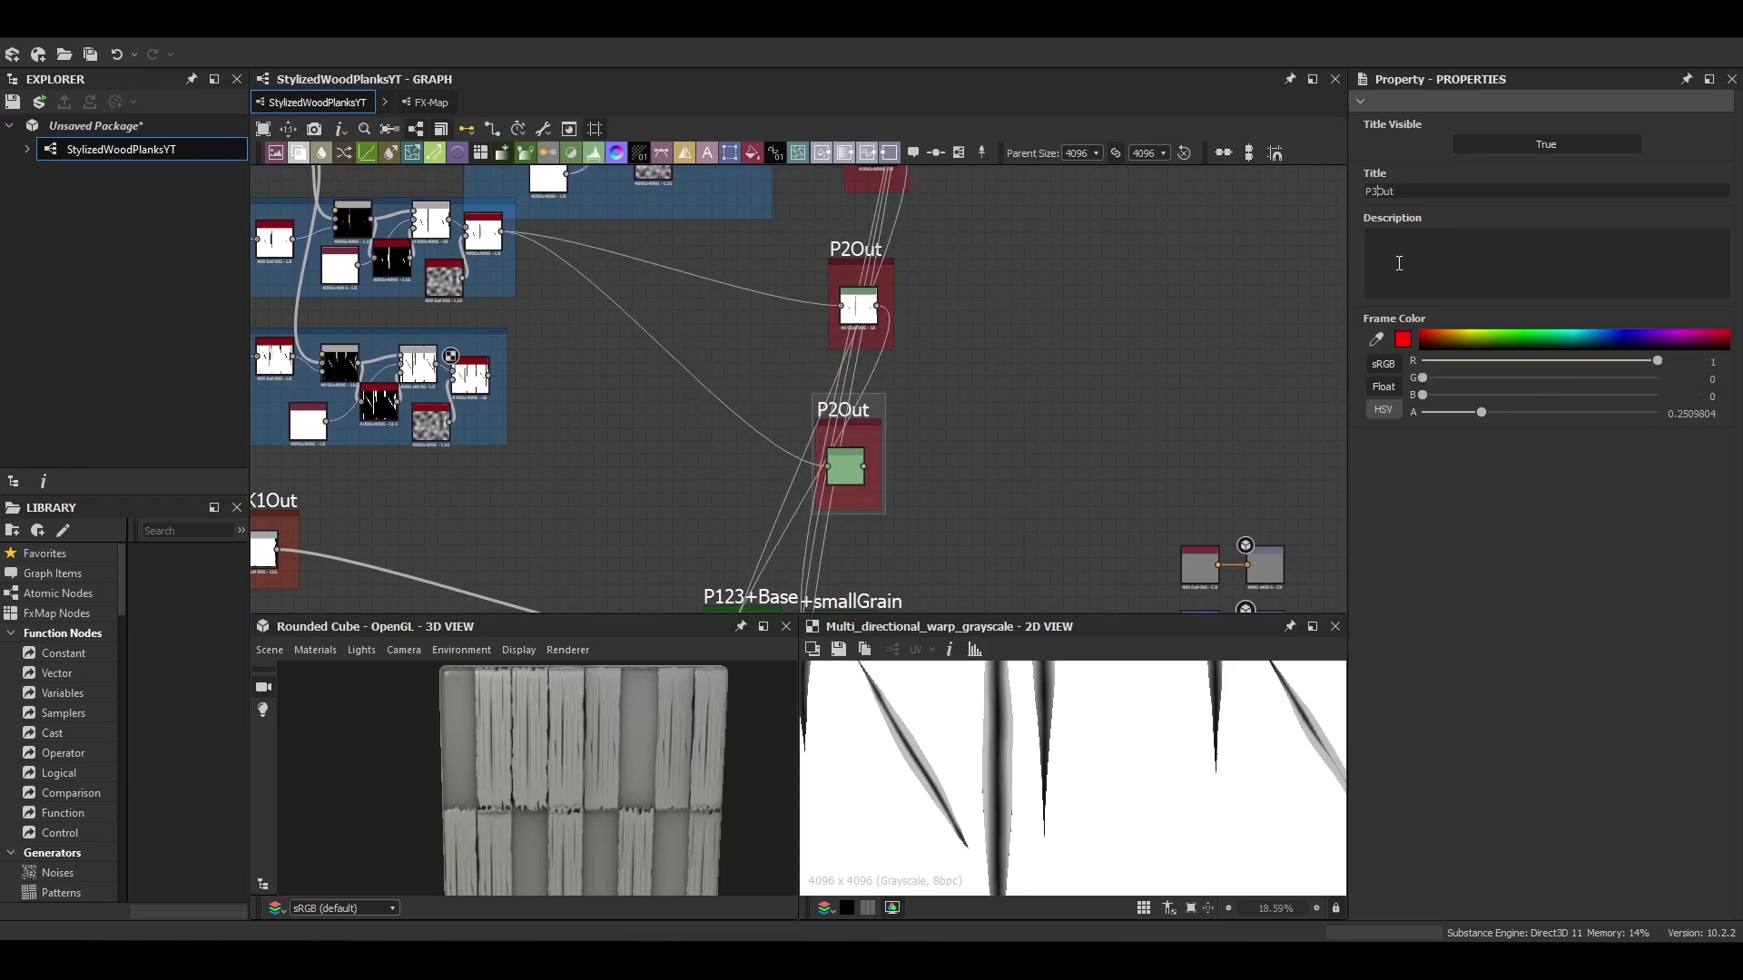
{"action": "key", "text": "Return"}
{"action": "scroll", "coordinate": [445, 315], "scroll_direction": "up", "scroll_amount": 3}
{"action": "left_click_drag", "start_coordinate": [1098, 499], "coordinate": [1092, 493]}
{"action": "double_click", "coordinate": [1089, 491]}
Step: Connect the P3Out Levels to the PNK1 Blend in the P123+Base frame and inspect the planks in 3D
{"action": "middle_click_drag", "start_coordinate": [1144, 493], "coordinate": [1022, 101]}
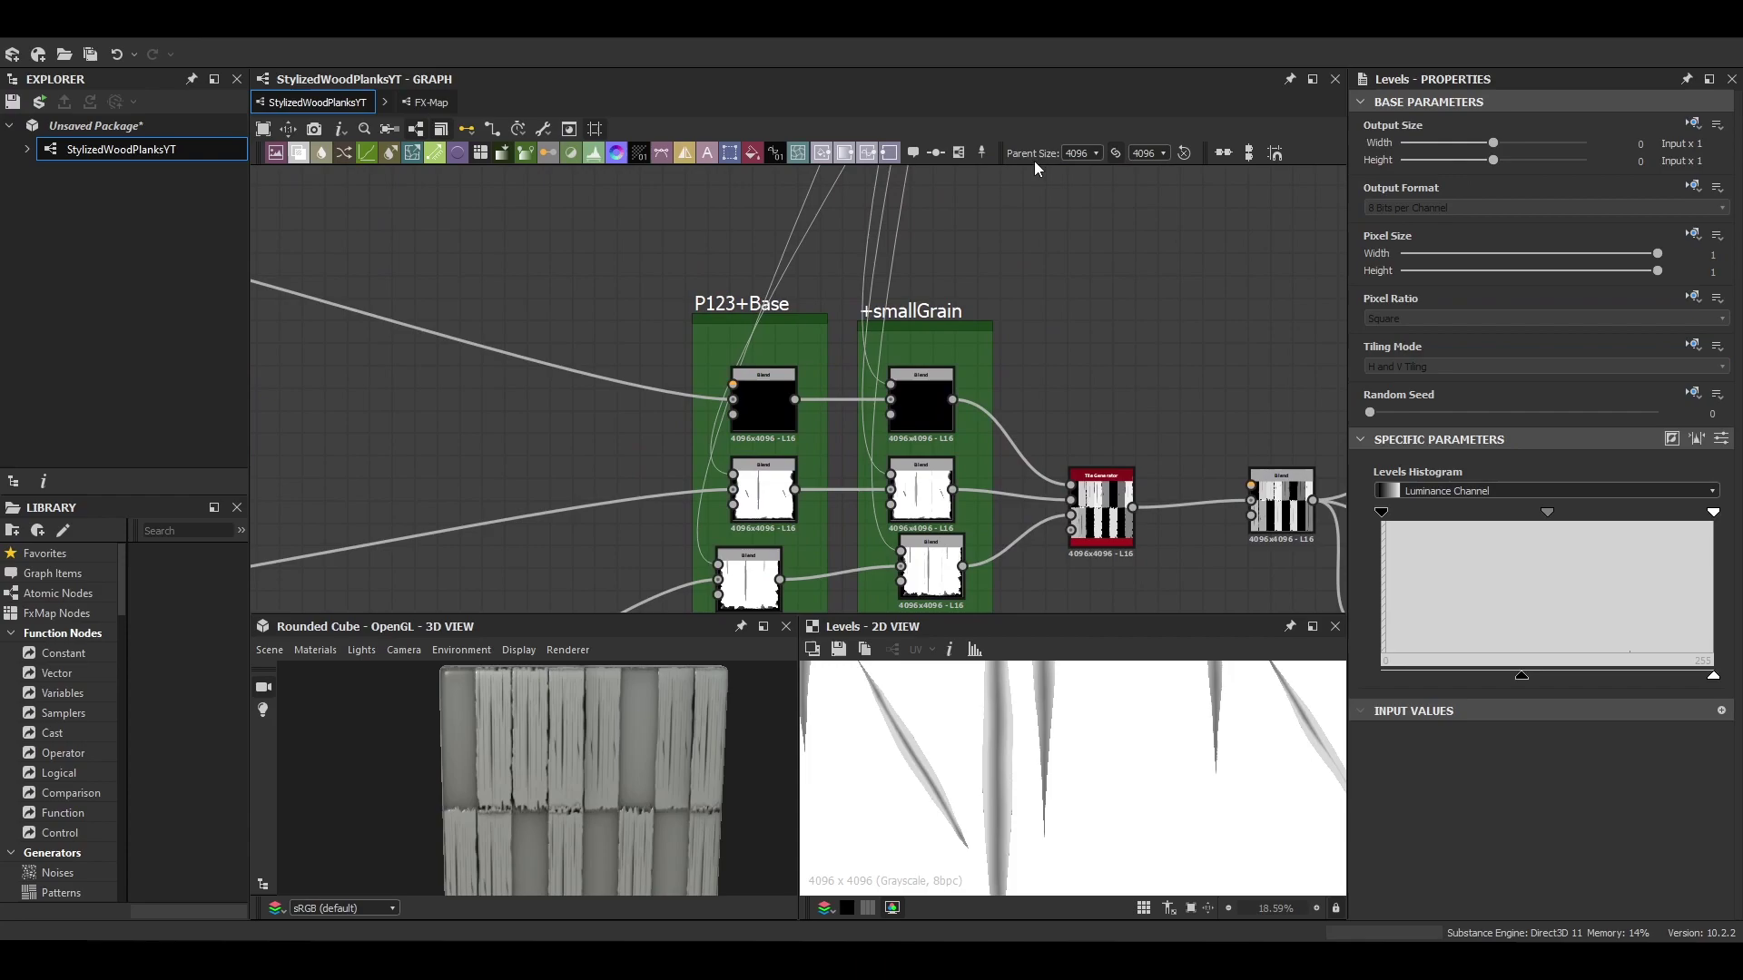
{"action": "scroll", "coordinate": [1050, 254], "scroll_direction": "down", "scroll_amount": 2}
{"action": "middle_click_drag", "start_coordinate": [1048, 262], "coordinate": [1035, 374]}
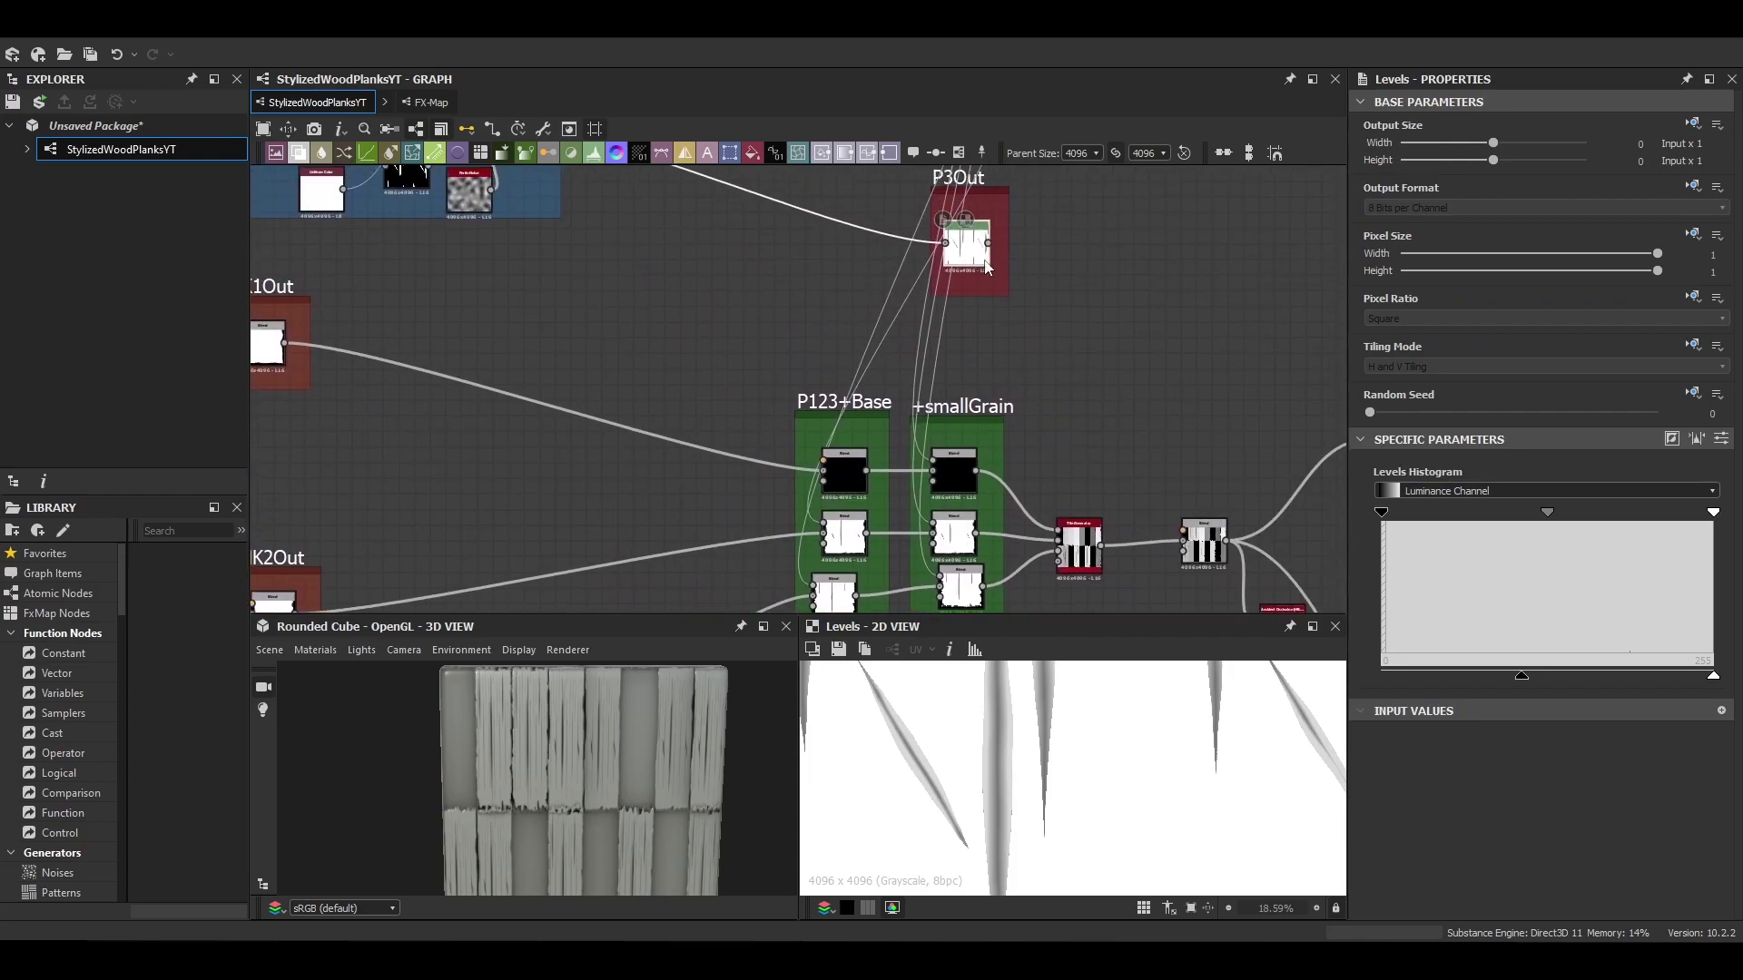
{"action": "double_click", "coordinate": [855, 481]}
{"action": "left_click_drag", "start_coordinate": [581, 772], "coordinate": [635, 771]}
Step: Increase the tiling of the Shape node at the start of the Plank1 frame and inspect the planks in 3D
{"action": "scroll", "coordinate": [690, 382], "scroll_direction": "down", "scroll_amount": 3}
{"action": "middle_click_drag", "start_coordinate": [363, 413], "coordinate": [673, 405]}
{"action": "scroll", "coordinate": [581, 334], "scroll_direction": "up", "scroll_amount": 1}
{"action": "double_click", "coordinate": [534, 245]}
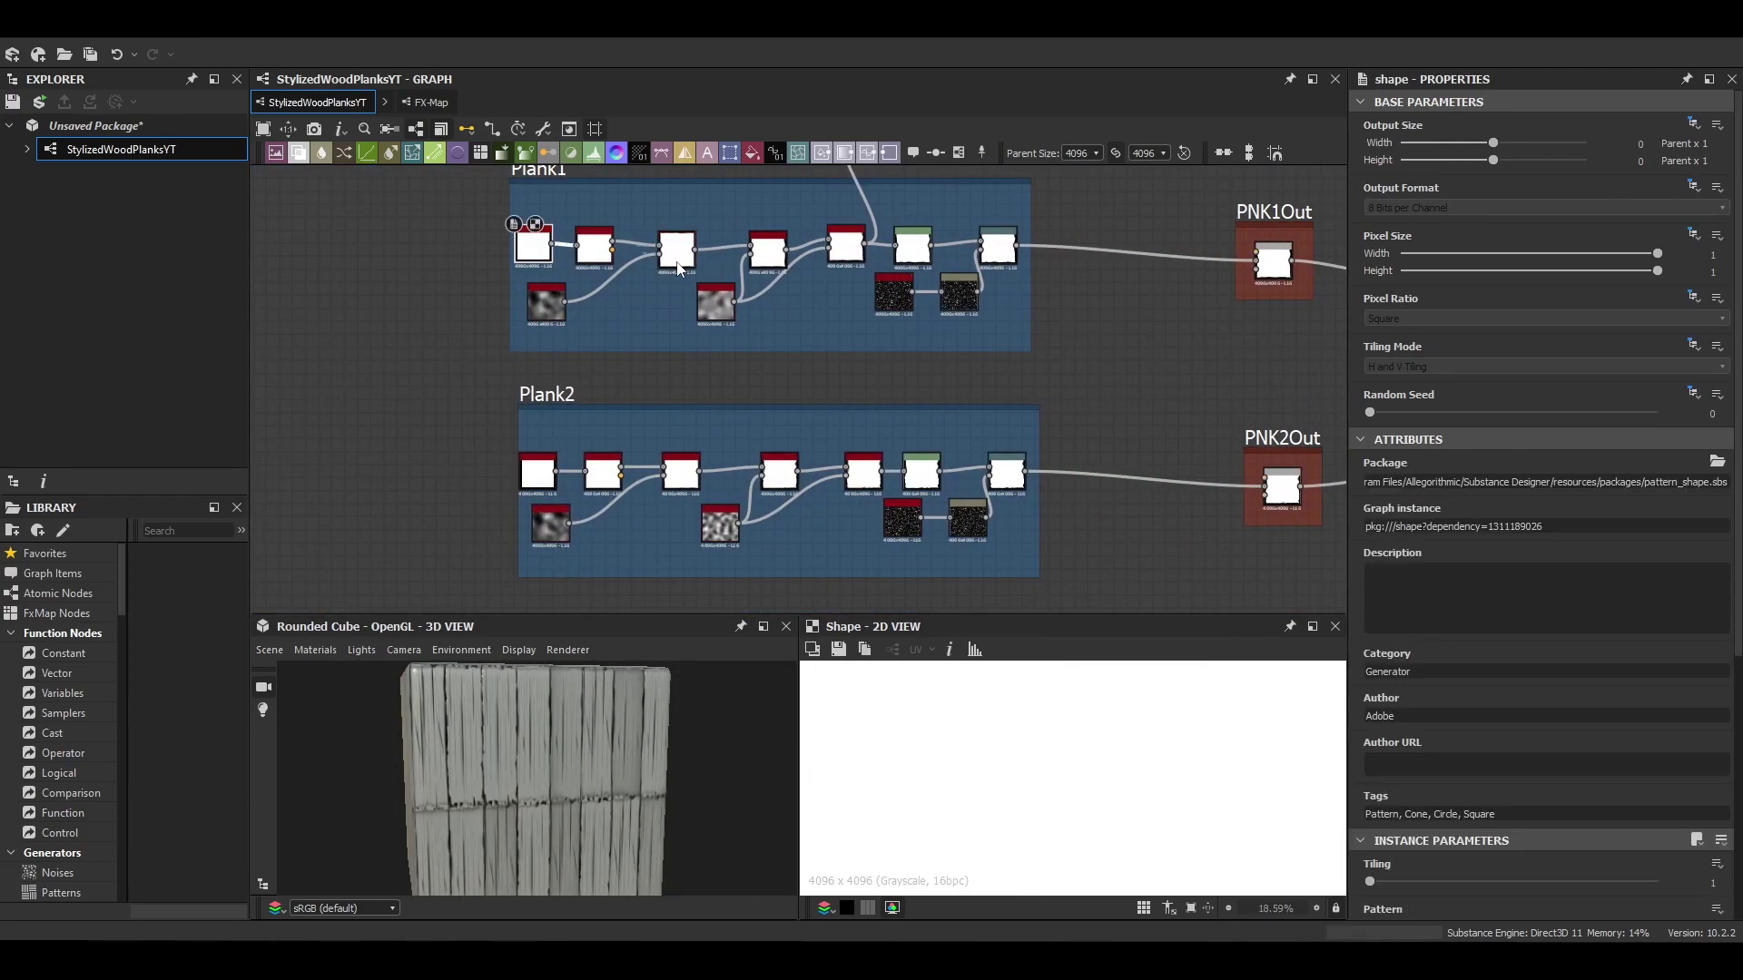
{"action": "left_click_drag", "start_coordinate": [1371, 883], "coordinate": [1388, 895]}
{"action": "scroll", "coordinate": [523, 752], "scroll_direction": "up", "scroll_amount": 3}
{"action": "left_click_drag", "start_coordinate": [523, 751], "coordinate": [574, 650]}
{"action": "scroll", "coordinate": [603, 821], "scroll_direction": "down", "scroll_amount": 4}
Step: Add a Shape node at the start of the Bolts frame and set its pattern to Capsule
{"action": "scroll", "coordinate": [613, 370], "scroll_direction": "down", "scroll_amount": 5}
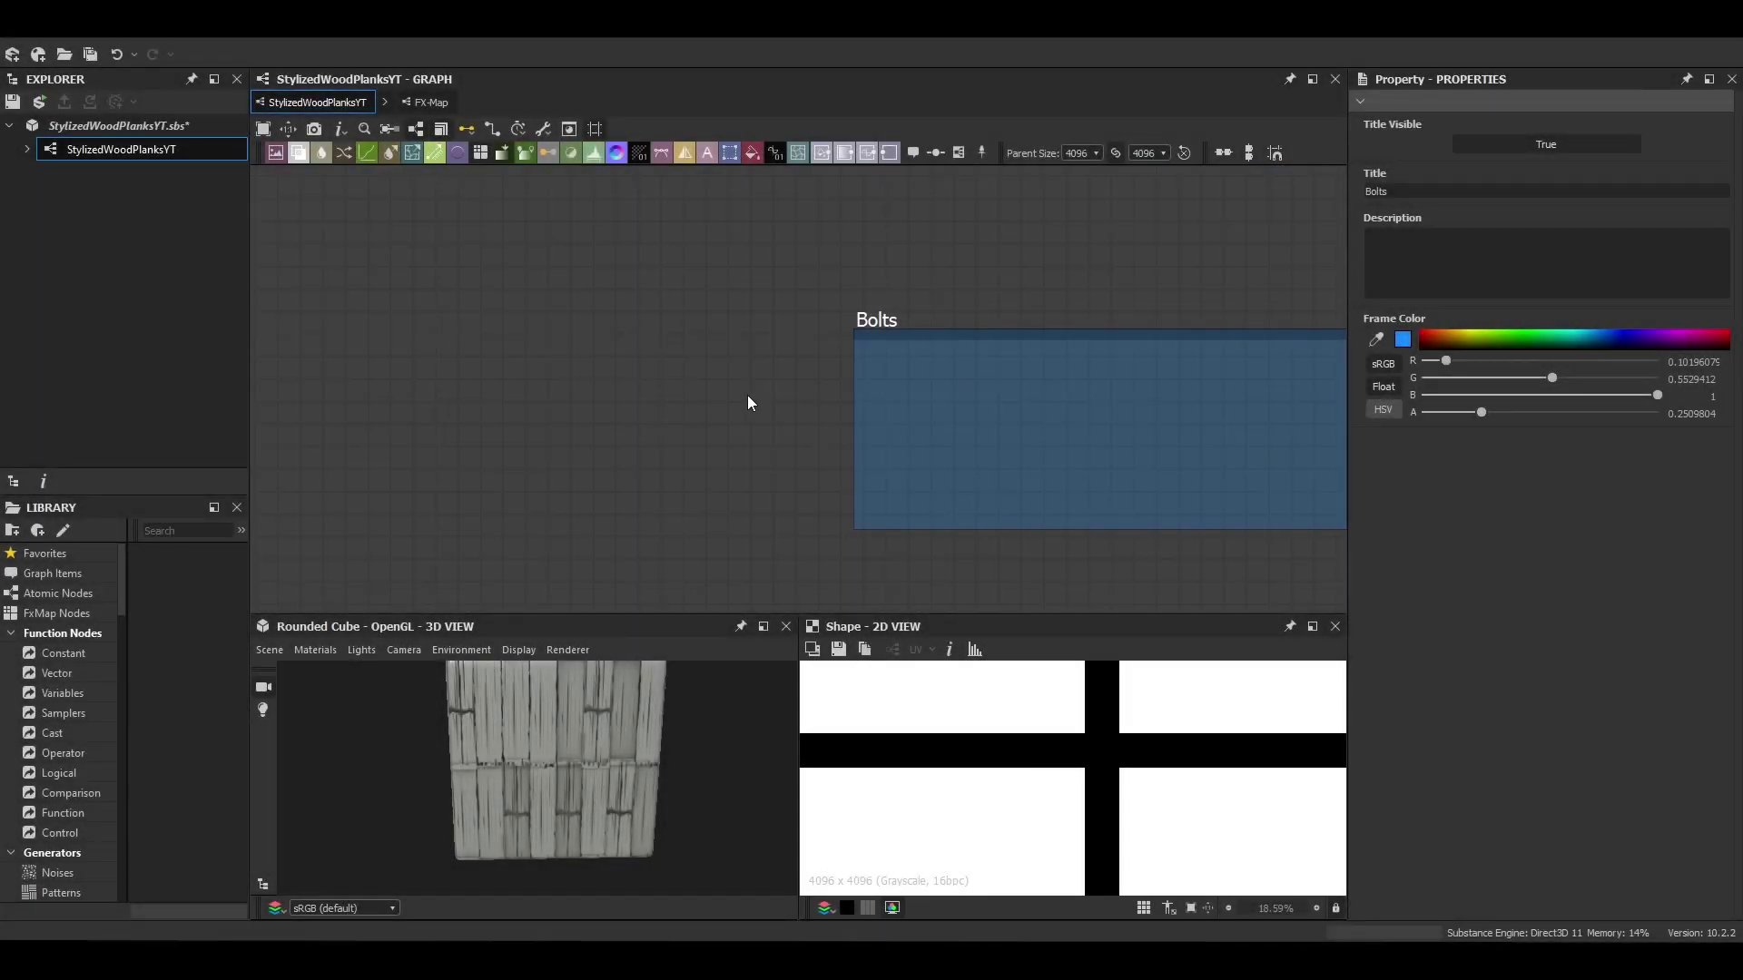
{"action": "key", "text": "space"}
{"action": "type", "text": "shape"}
{"action": "left_click", "coordinate": [809, 408]}
{"action": "left_click_drag", "start_coordinate": [734, 379], "coordinate": [893, 381]}
{"action": "middle_click_drag", "start_coordinate": [1076, 486], "coordinate": [721, 467]}
{"action": "scroll", "coordinate": [1445, 690], "scroll_direction": "down", "scroll_amount": 3}
{"action": "left_click", "coordinate": [1442, 765]}
{"action": "scroll", "coordinate": [1442, 817], "scroll_direction": "down", "scroll_amount": 2}
{"action": "left_click", "coordinate": [1425, 853]}
{"action": "scroll", "coordinate": [1120, 768], "scroll_direction": "down", "scroll_amount": 8}
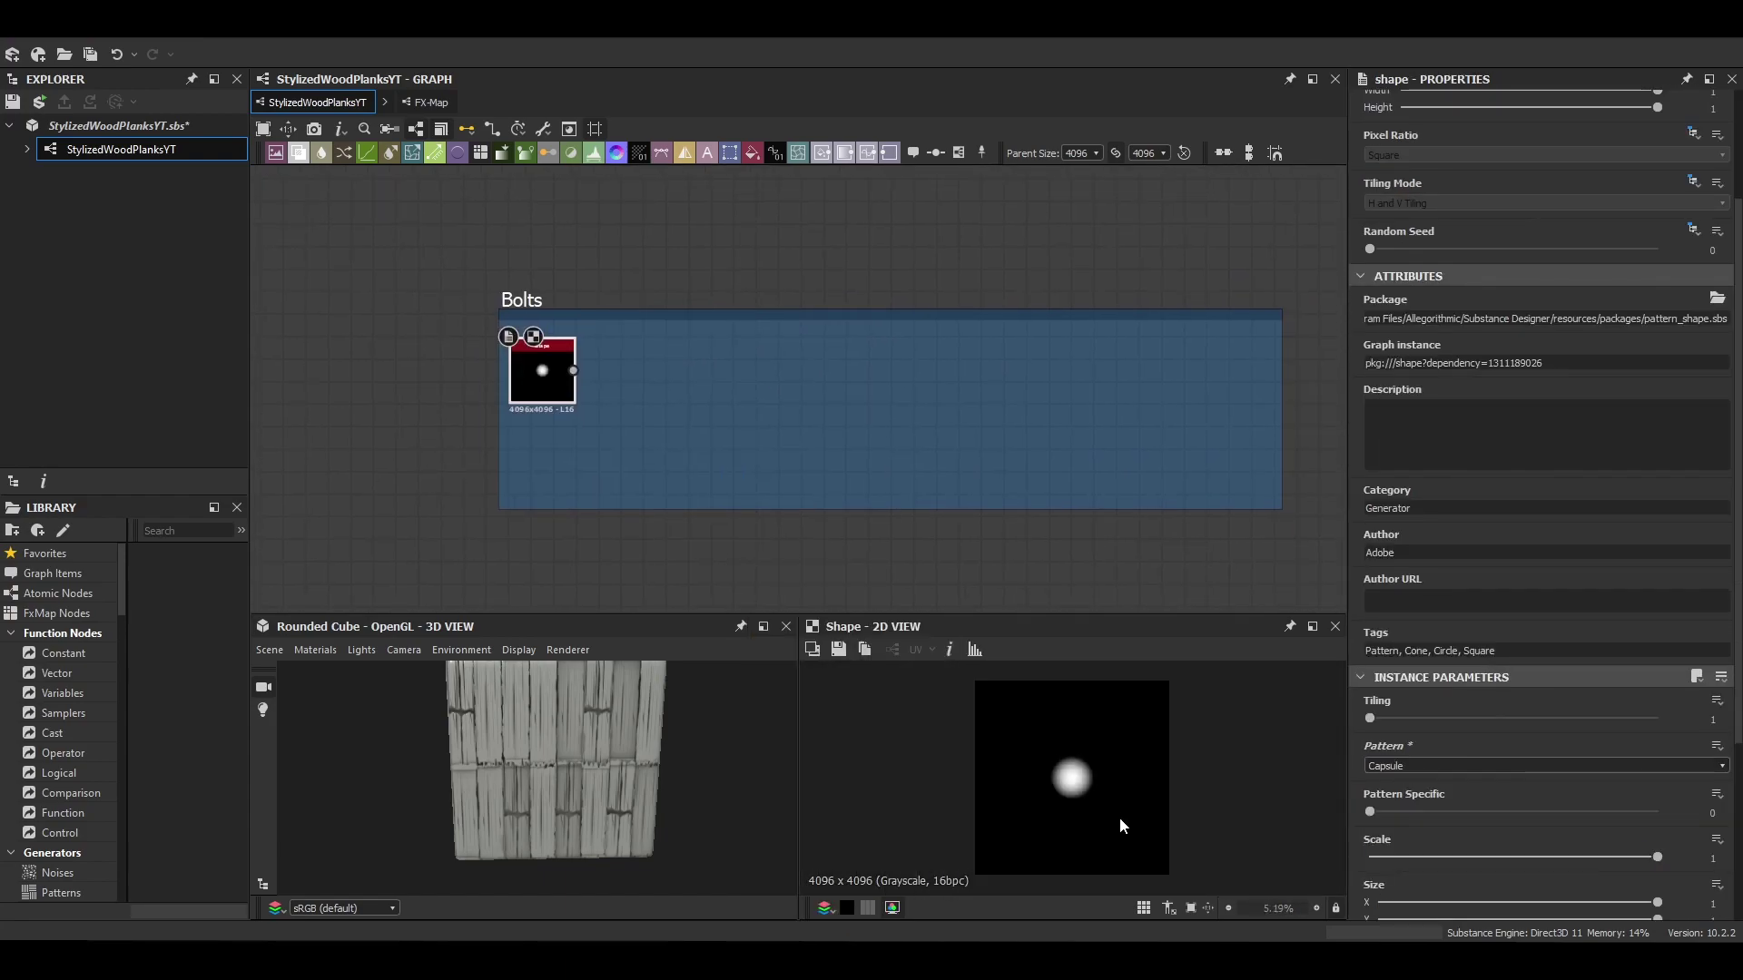
Step: Set the bolt Shape's scale to 4 and duplicate the node below it
{"action": "type", "text": "5"}
{"action": "key", "text": "Return"}
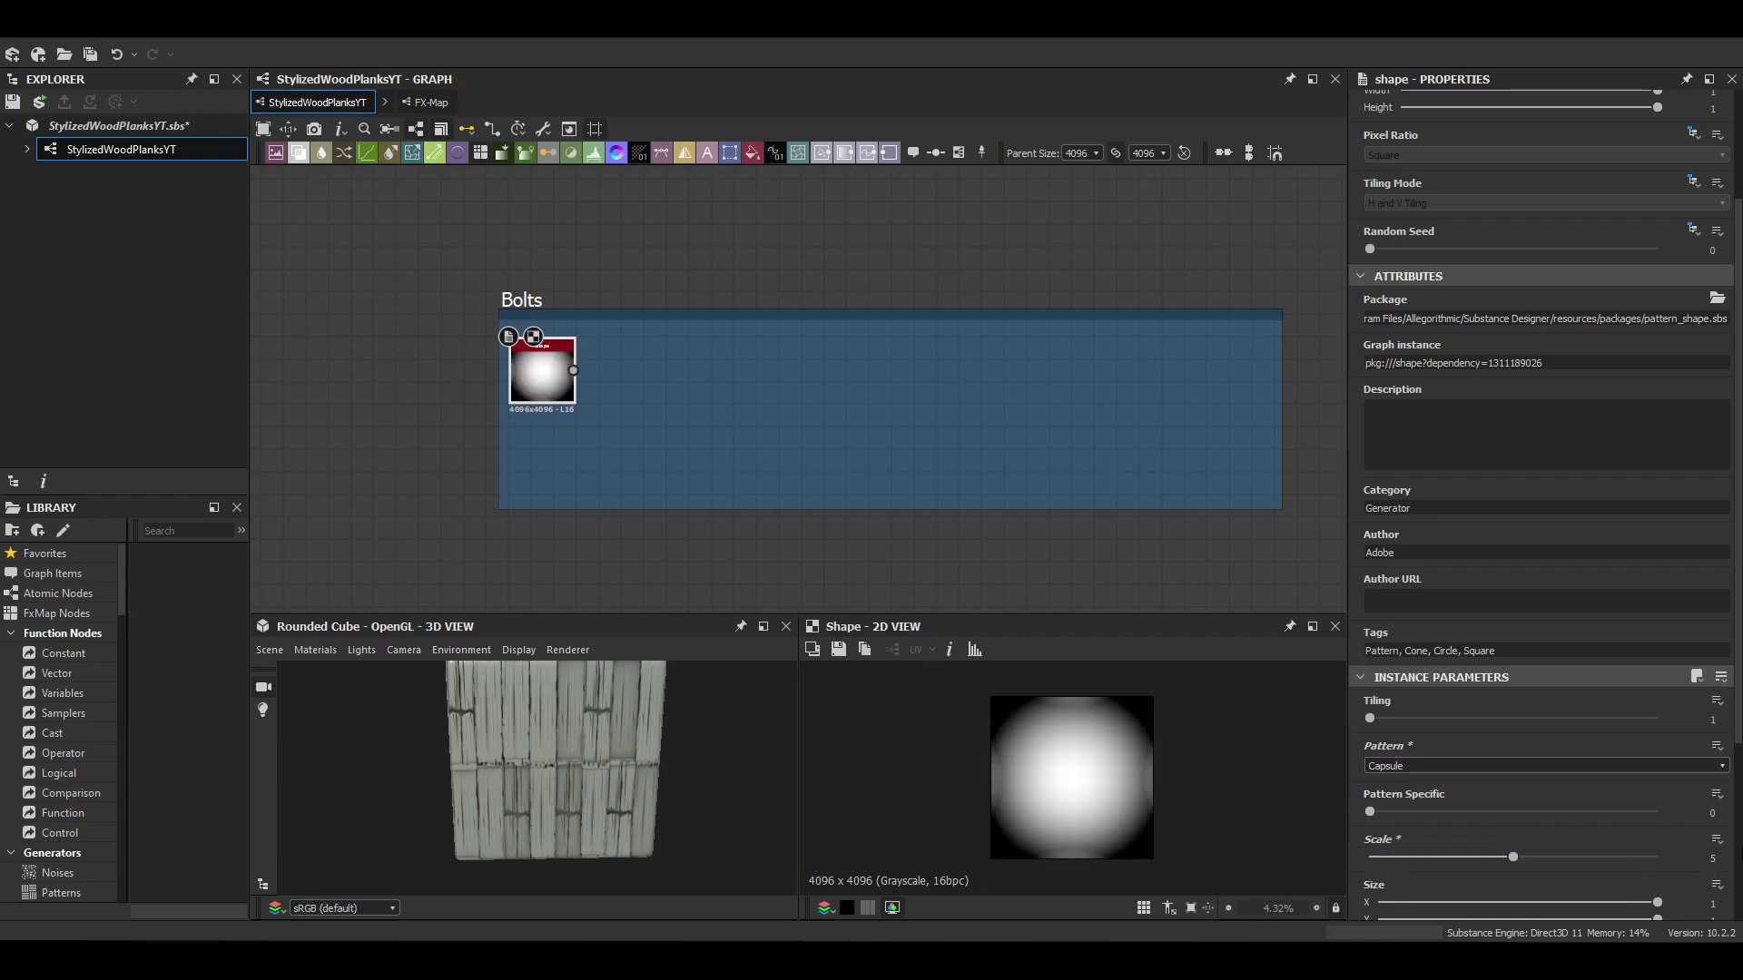
{"action": "type", "text": "4"}
{"action": "key", "text": "Return"}
{"action": "middle_click_drag", "start_coordinate": [679, 451], "coordinate": [770, 443]}
{"action": "scroll", "coordinate": [756, 399], "scroll_direction": "up", "scroll_amount": 3}
{"action": "key", "text": "ctrl+d"}
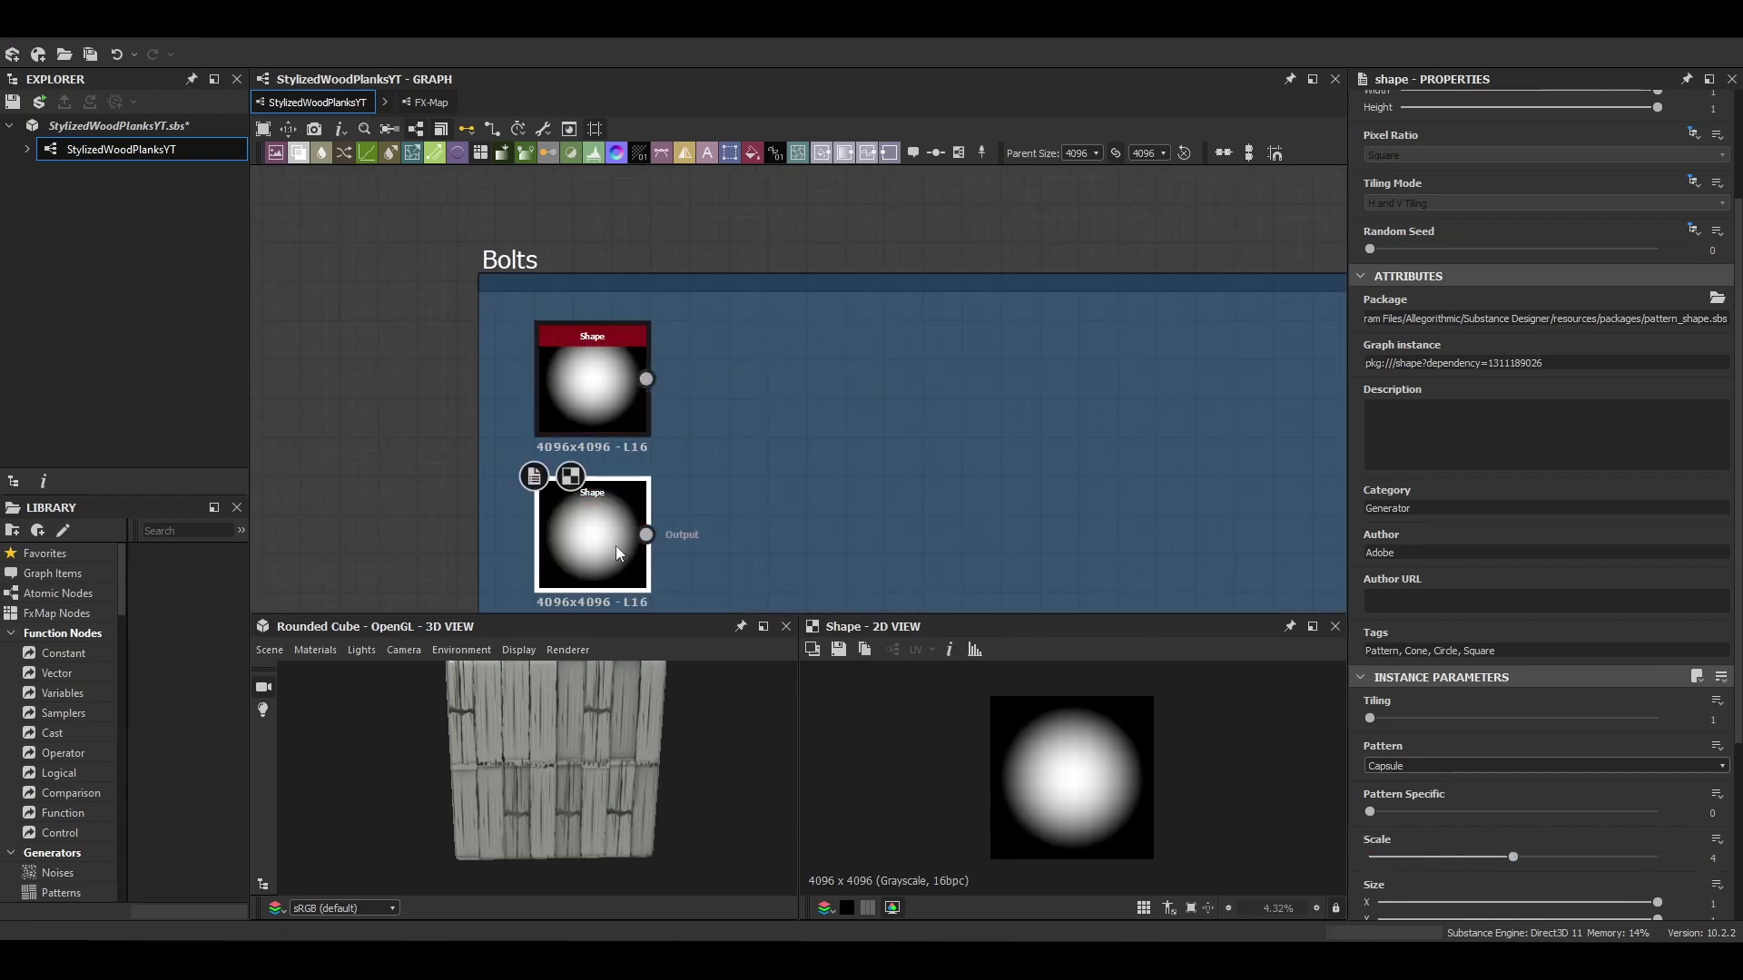
Step: Add an Ambient Occlusion (HBAO) node after the upper bolt Shape with Height Depth set to 1
{"action": "left_click", "coordinate": [601, 373]}
{"action": "key", "text": "space"}
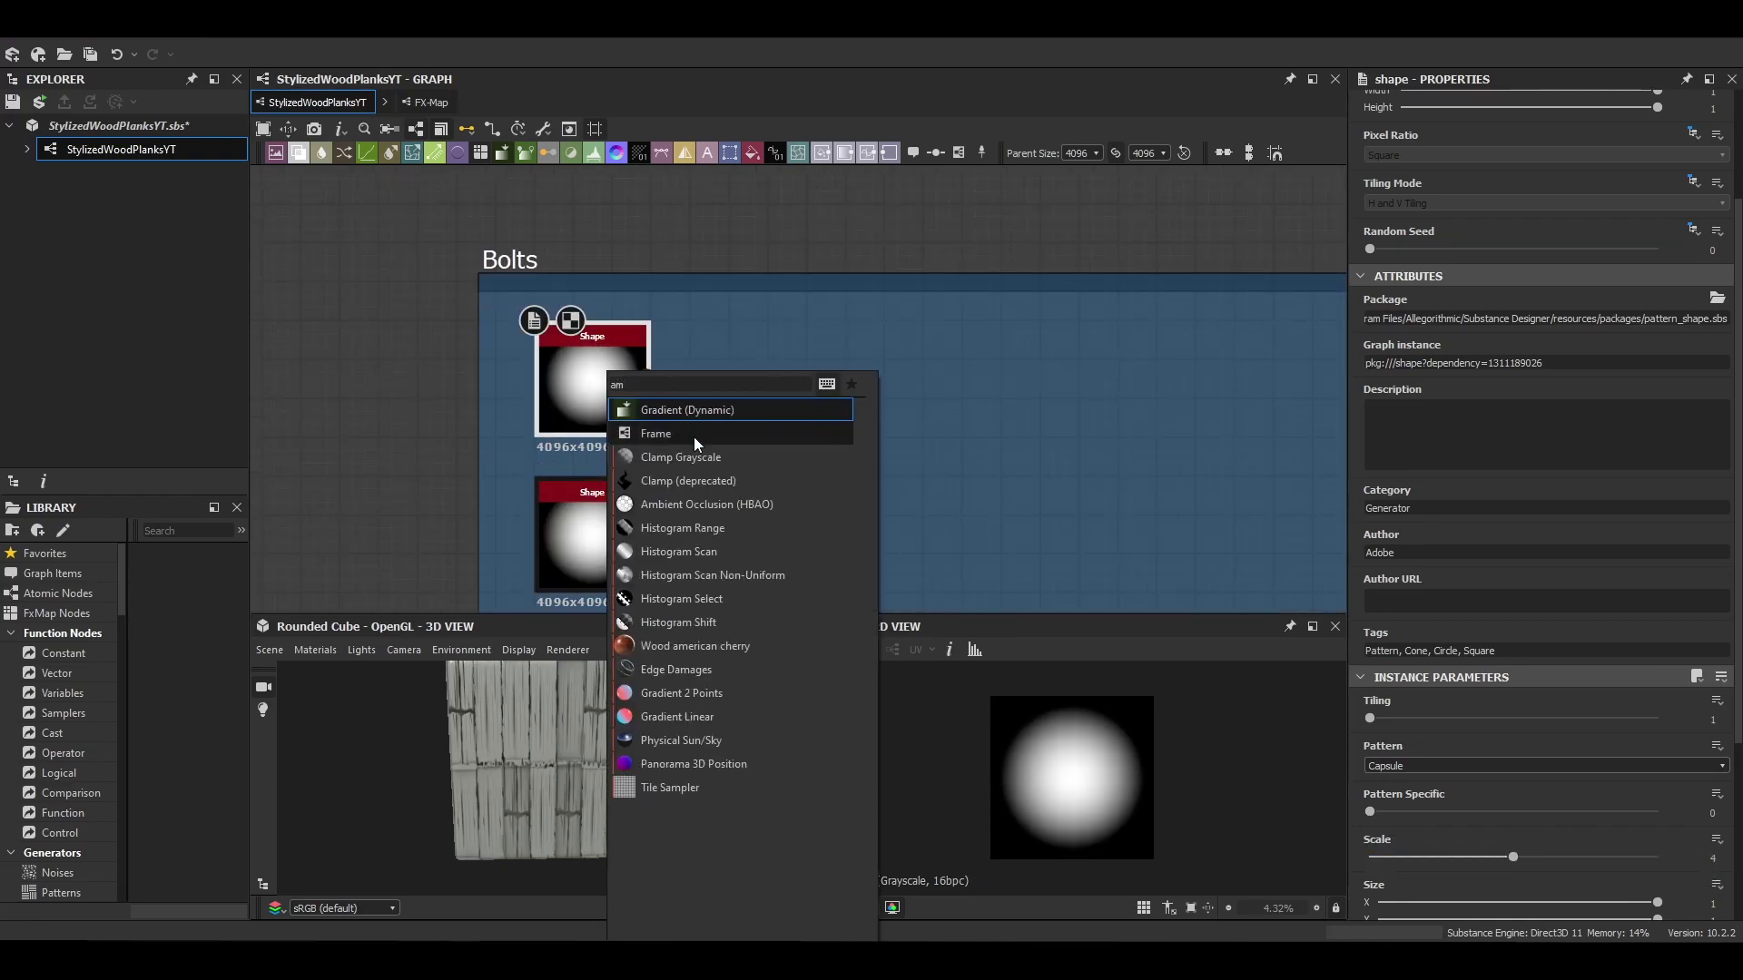
{"action": "left_click", "coordinate": [706, 504]}
{"action": "scroll", "coordinate": [1117, 761], "scroll_direction": "up", "scroll_amount": 3}
{"action": "scroll", "coordinate": [1120, 815], "scroll_direction": "down", "scroll_amount": 4}
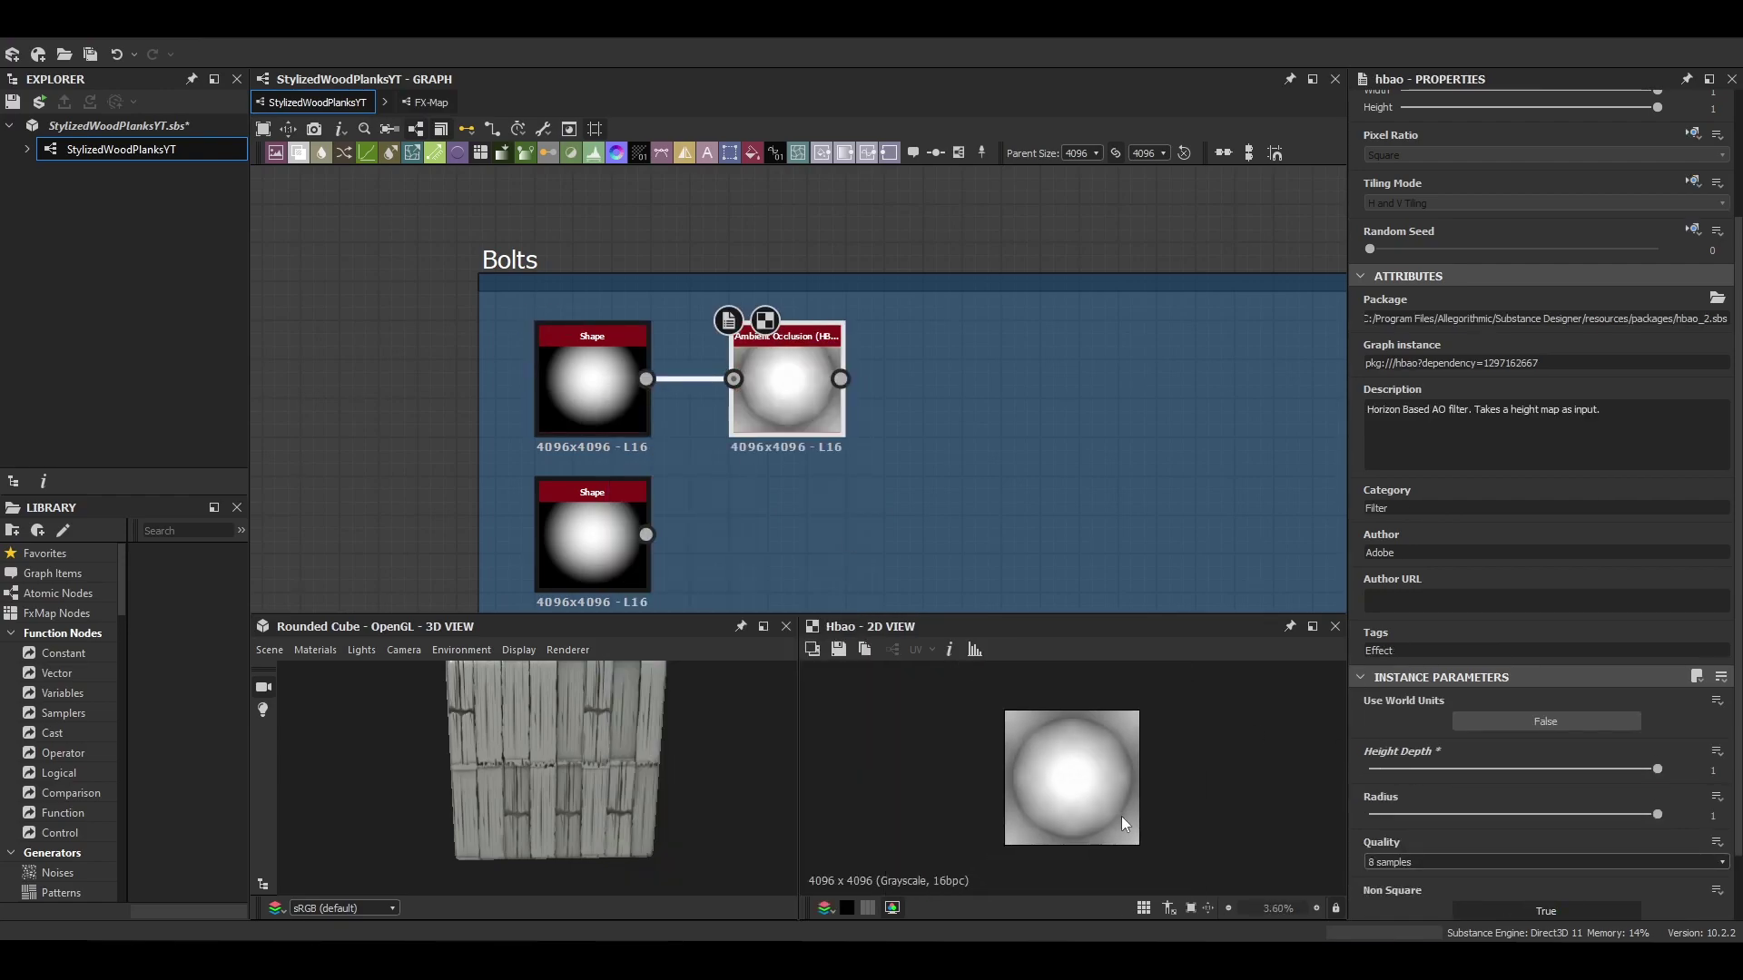
Step: Add a Blur with intensity 16.6 after the bolt's Ambient Occlusion, followed by a Blend node
{"action": "key", "text": "space"}
{"action": "left_click", "coordinate": [1021, 483]}
{"action": "left_click_drag", "start_coordinate": [1605, 499], "coordinate": [1609, 498]}
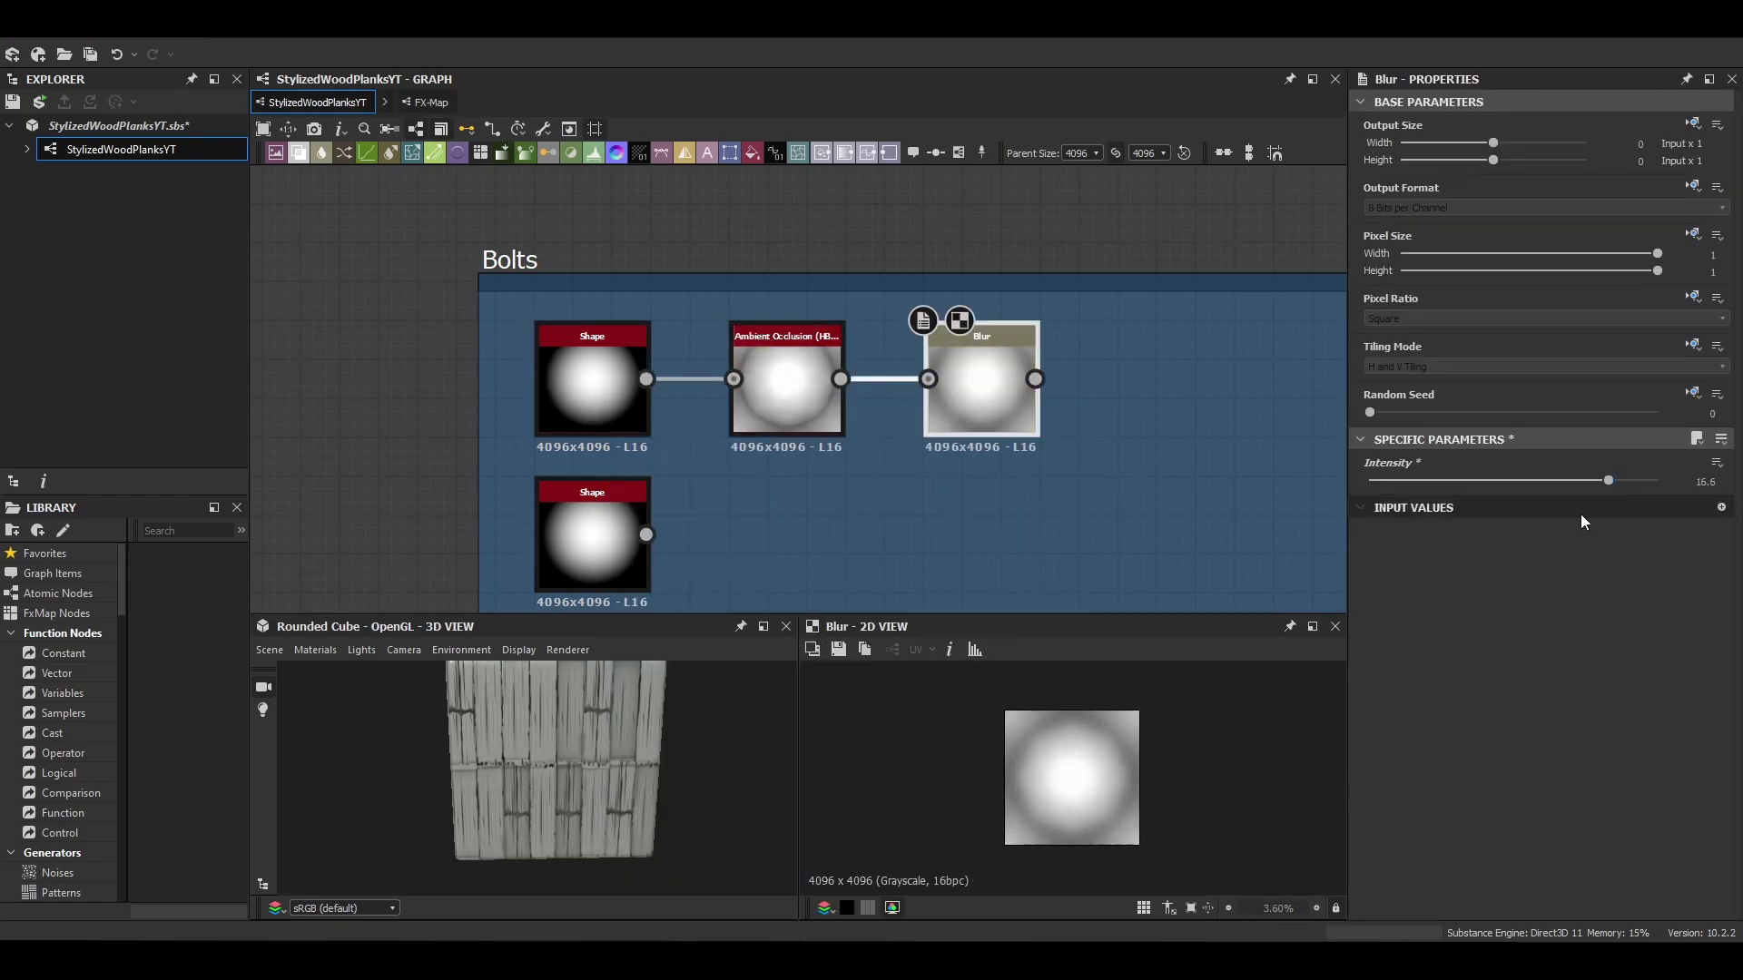
{"action": "scroll", "coordinate": [1080, 772], "scroll_direction": "up", "scroll_amount": 3}
{"action": "middle_click_drag", "start_coordinate": [1078, 380], "coordinate": [766, 381]}
{"action": "scroll", "coordinate": [554, 401], "scroll_direction": "down", "scroll_amount": 3}
{"action": "middle_click_drag", "start_coordinate": [554, 401], "coordinate": [859, 306]}
{"action": "key", "text": "space"}
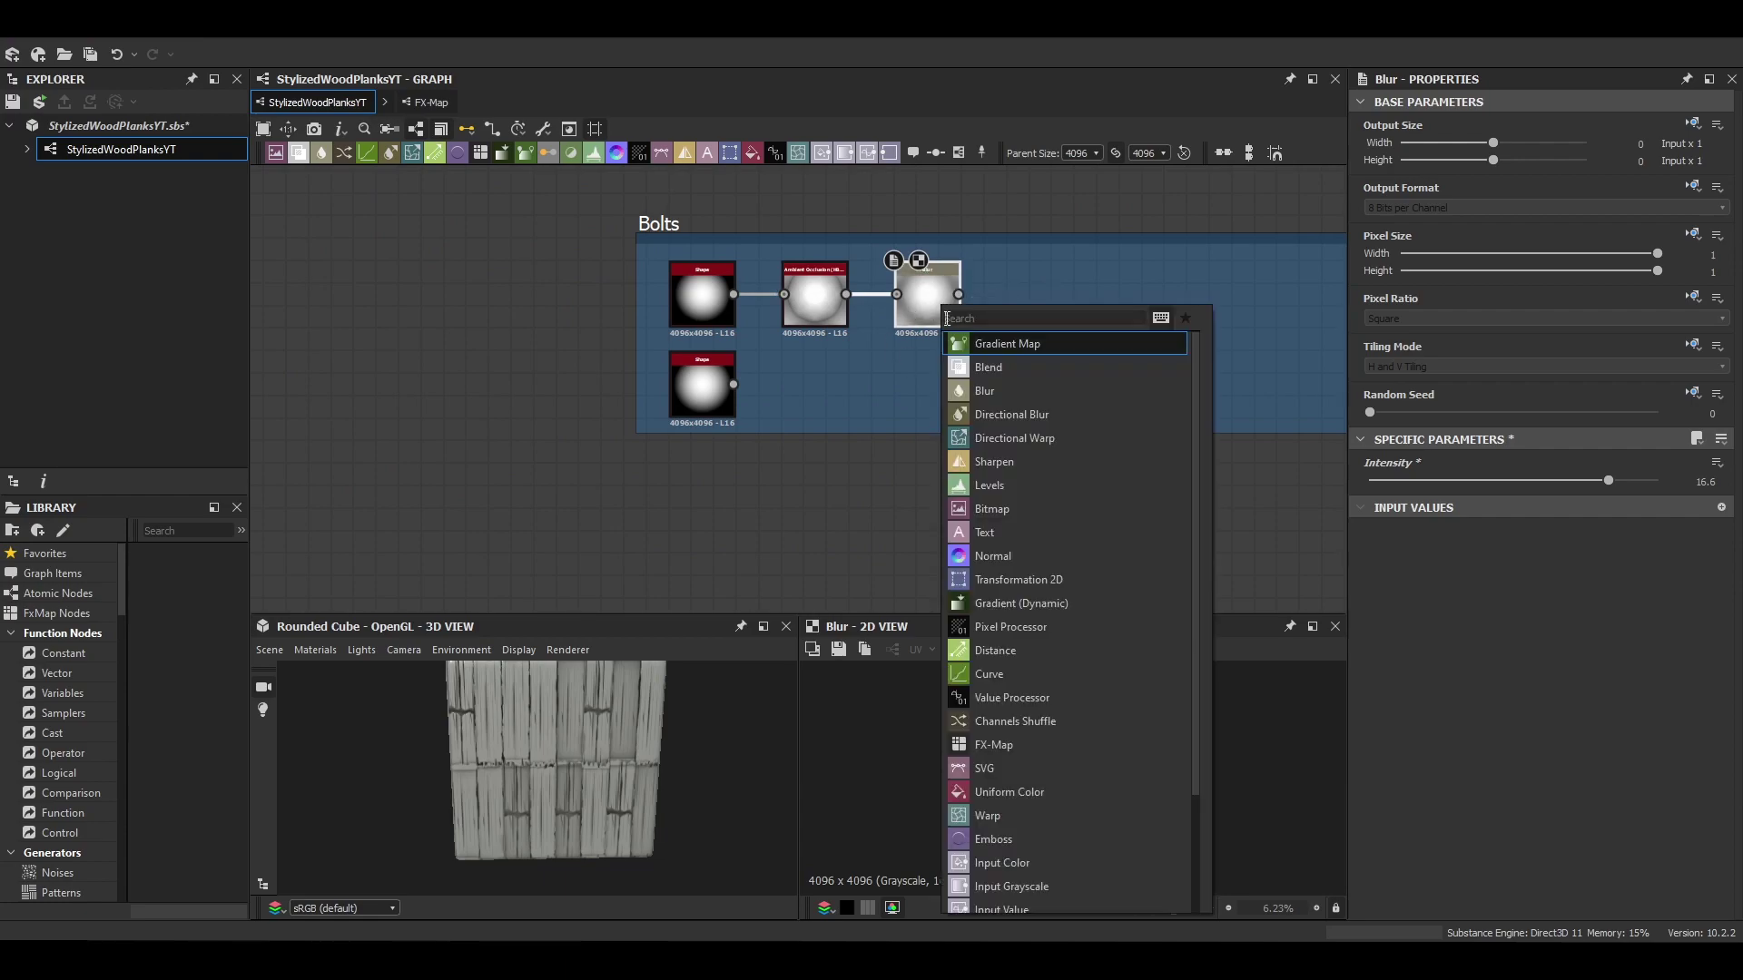
{"action": "left_click", "coordinate": [1008, 367]}
Step: Add a Histogram Scan after the lower bolt Shape and set its position to 1
{"action": "left_click", "coordinate": [699, 373]}
{"action": "key", "text": "space"}
{"action": "type", "text": "hi"}
{"action": "left_click", "coordinate": [795, 456]}
{"action": "double_click", "coordinate": [815, 385]}
{"action": "left_click_drag", "start_coordinate": [1370, 881], "coordinate": [1661, 882]}
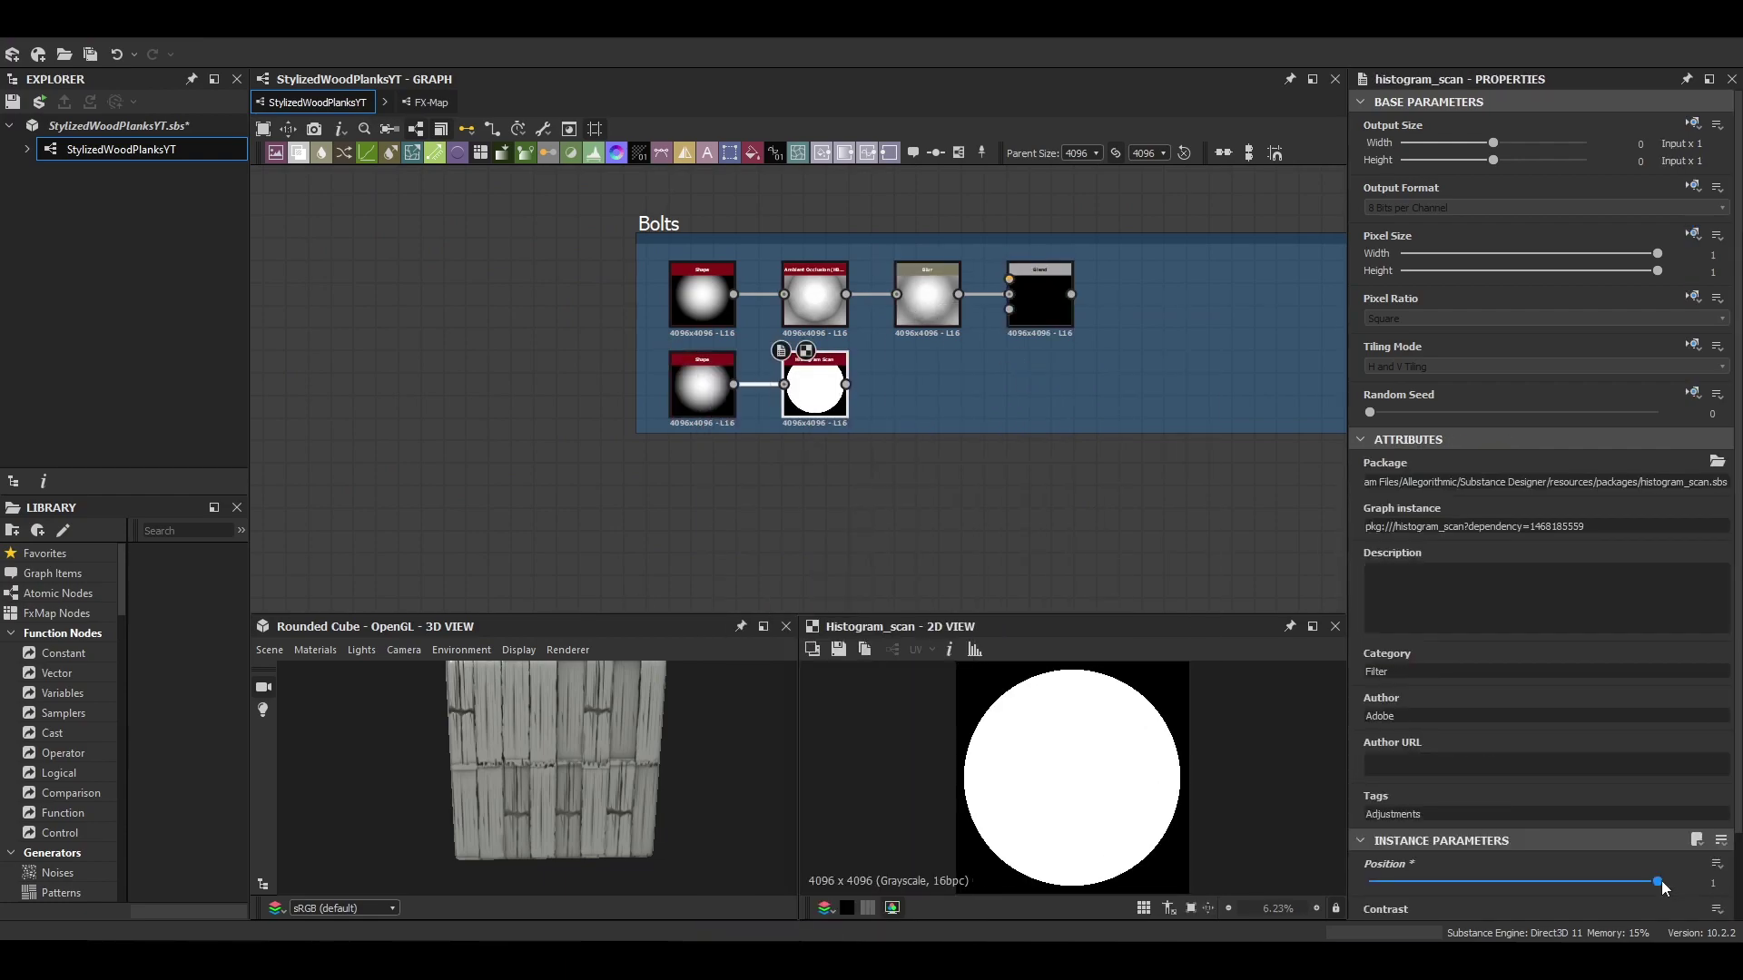
Step: Set the lower Histogram Scan's position to 0.92, add an Invert Grayscale after it and feed it into the Blend
{"action": "scroll", "coordinate": [1636, 897], "scroll_direction": "down", "scroll_amount": 2}
{"action": "key", "text": "space"}
{"action": "type", "text": "inver"}
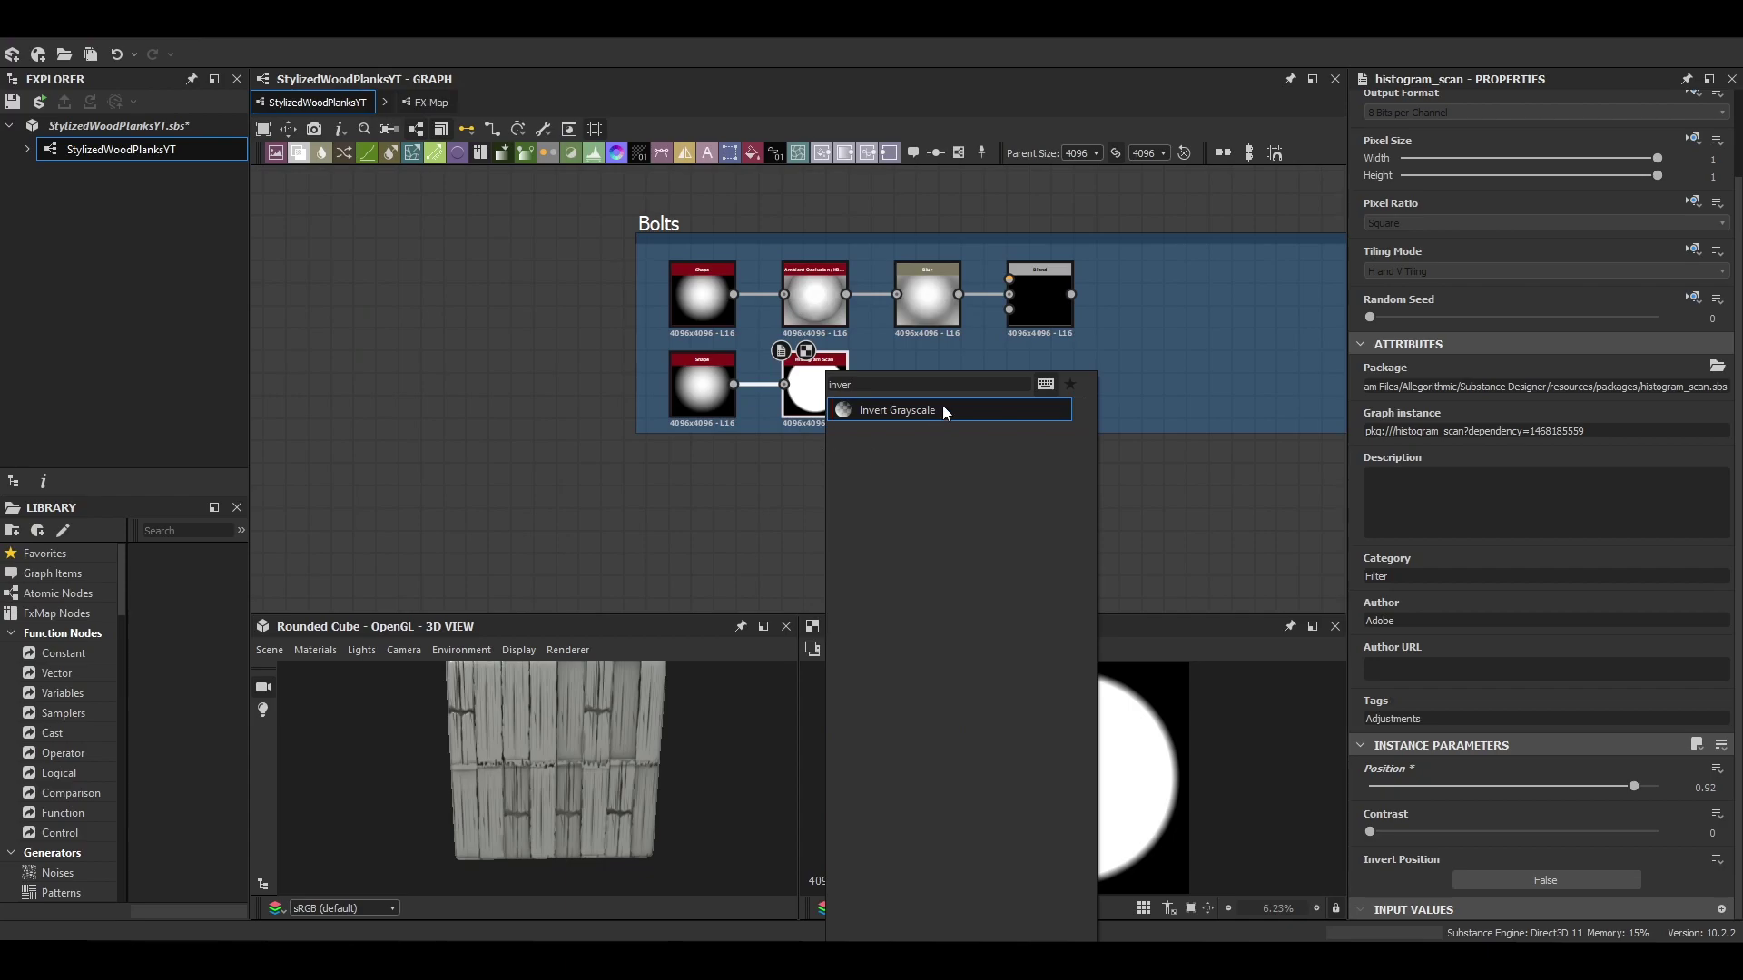
{"action": "left_click", "coordinate": [942, 410]}
{"action": "left_click", "coordinate": [1041, 325]}
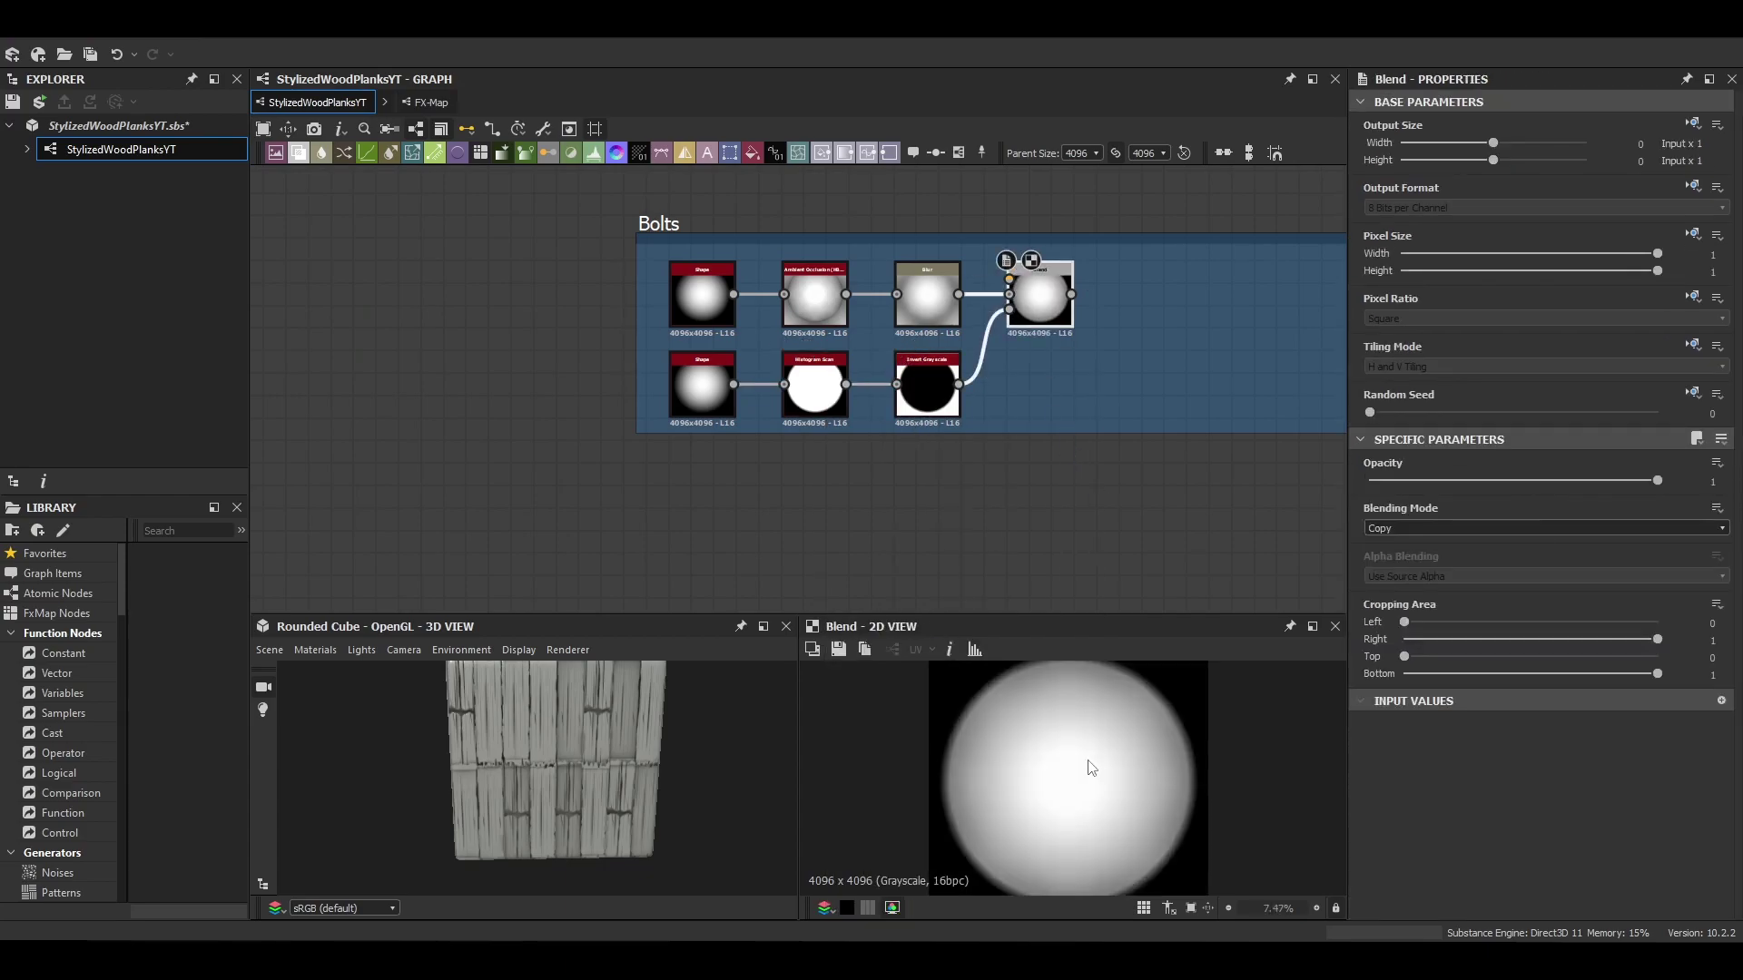
Step: Add a Transformation 2D after the Blend, shrink the bolt into a small flattened shape and place it near the top edge
{"action": "middle_click_drag", "start_coordinate": [1083, 300], "coordinate": [773, 327]}
{"action": "key", "text": "space"}
{"action": "type", "text": "tr"}
{"action": "key", "text": "Return"}
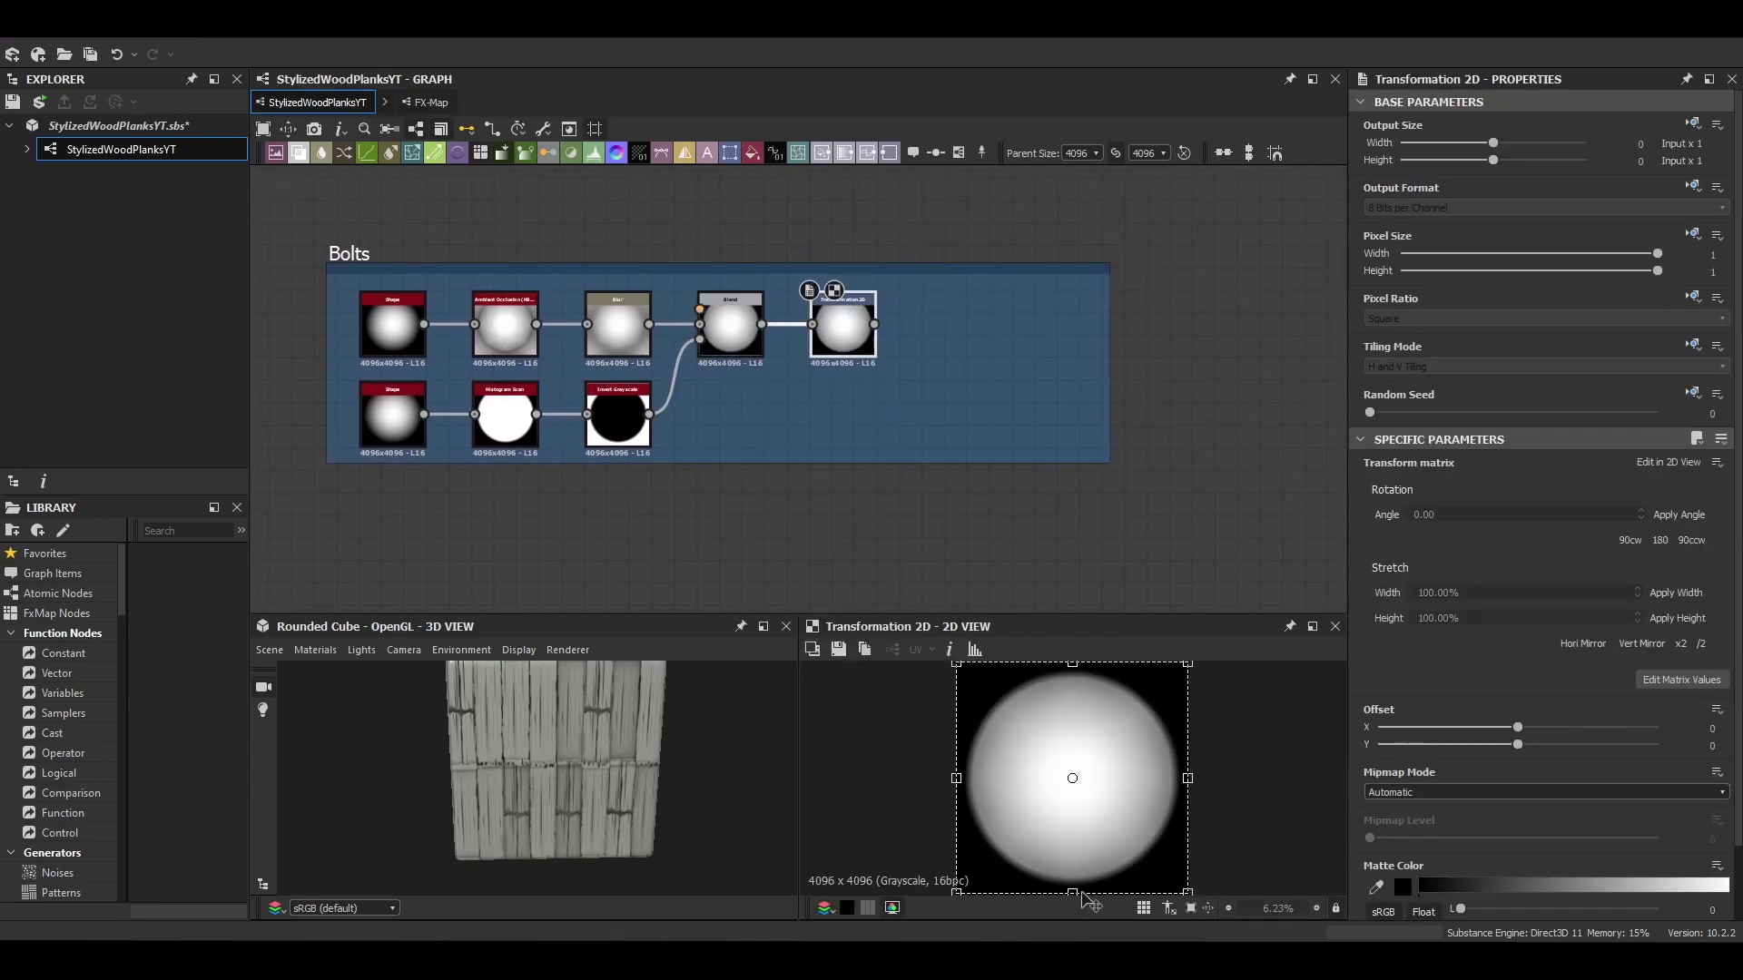
{"action": "left_click_drag", "start_coordinate": [1073, 893], "coordinate": [1073, 744]}
{"action": "left_click_drag", "start_coordinate": [1189, 704], "coordinate": [1023, 703]}
{"action": "left_click_drag", "start_coordinate": [991, 745], "coordinate": [990, 687]}
{"action": "left_click_drag", "start_coordinate": [990, 675], "coordinate": [1077, 679]}
Step: Override the Transformation 2D's tiling mode with No Tiling
{"action": "left_click", "coordinate": [1659, 415]}
{"action": "left_click", "coordinate": [1535, 368]}
{"action": "left_click", "coordinate": [1530, 383]}
{"action": "scroll", "coordinate": [1077, 680], "scroll_direction": "down", "scroll_amount": 3}
Step: Add a Mirror Grayscale after the Transformation 2D and set its mode to Mirror Axis Y
{"action": "key", "text": "space"}
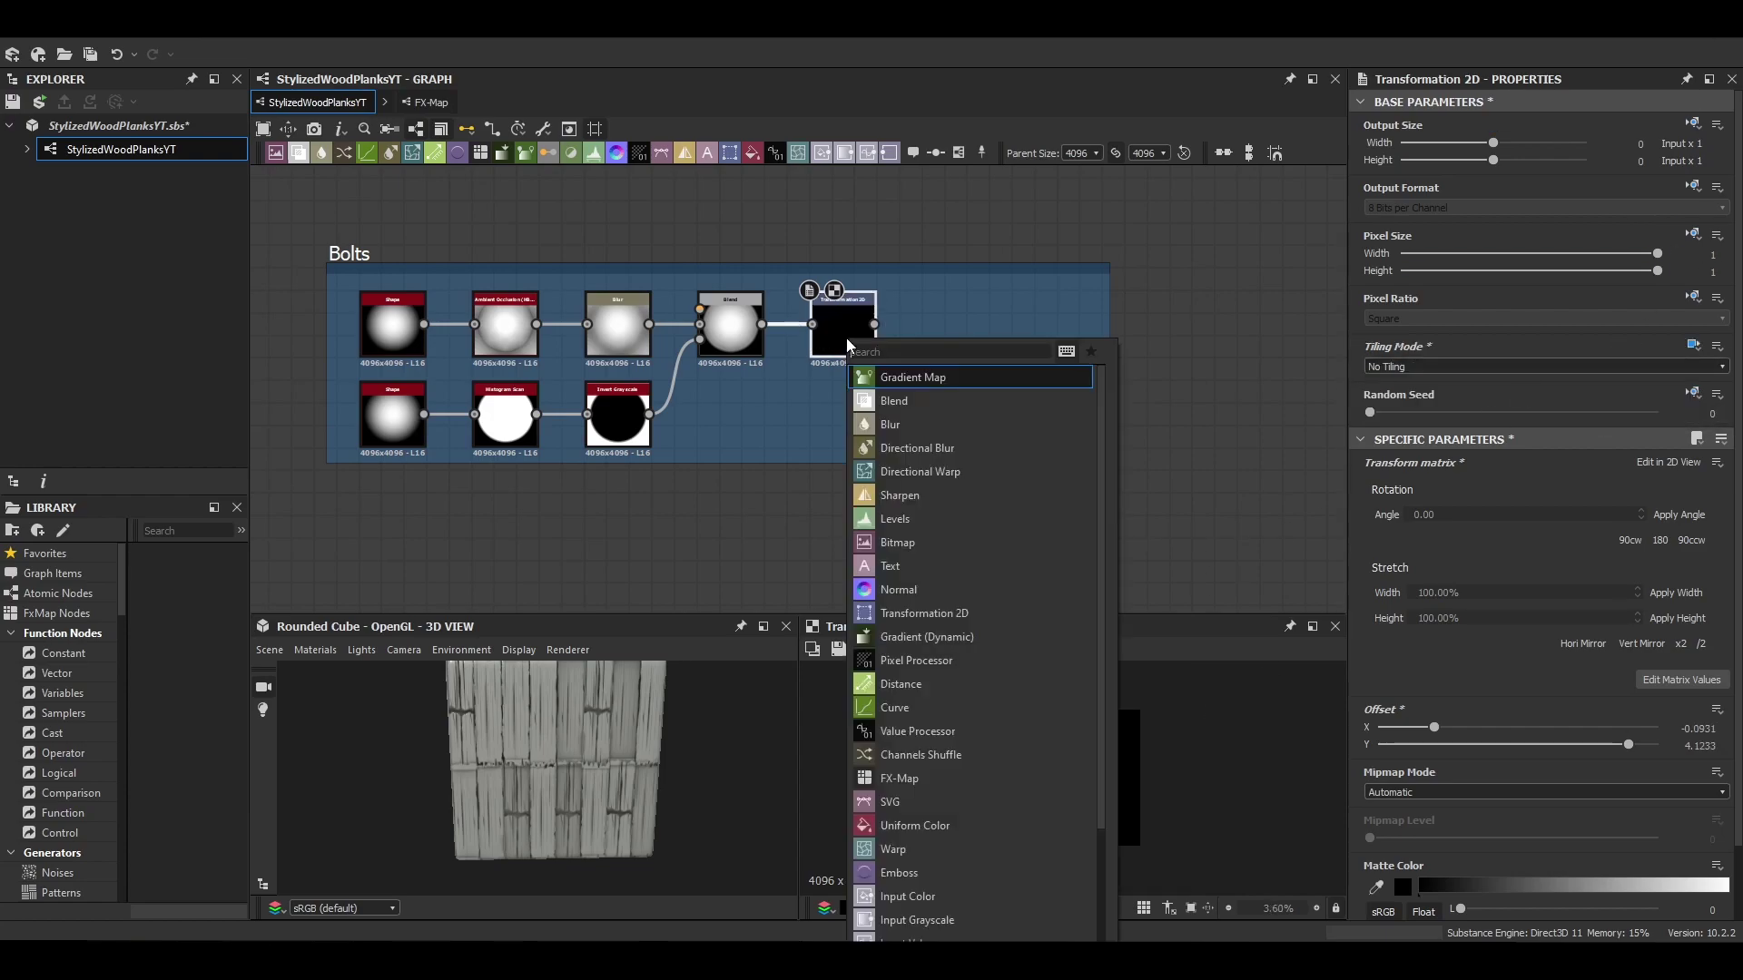
{"action": "type", "text": "mi"}
{"action": "left_click", "coordinate": [909, 400]}
{"action": "scroll", "coordinate": [1402, 771], "scroll_direction": "down", "scroll_amount": 3}
{"action": "left_click", "coordinate": [1405, 804]}
{"action": "left_click", "coordinate": [1408, 820]}
{"action": "scroll", "coordinate": [1083, 802], "scroll_direction": "up", "scroll_amount": 3}
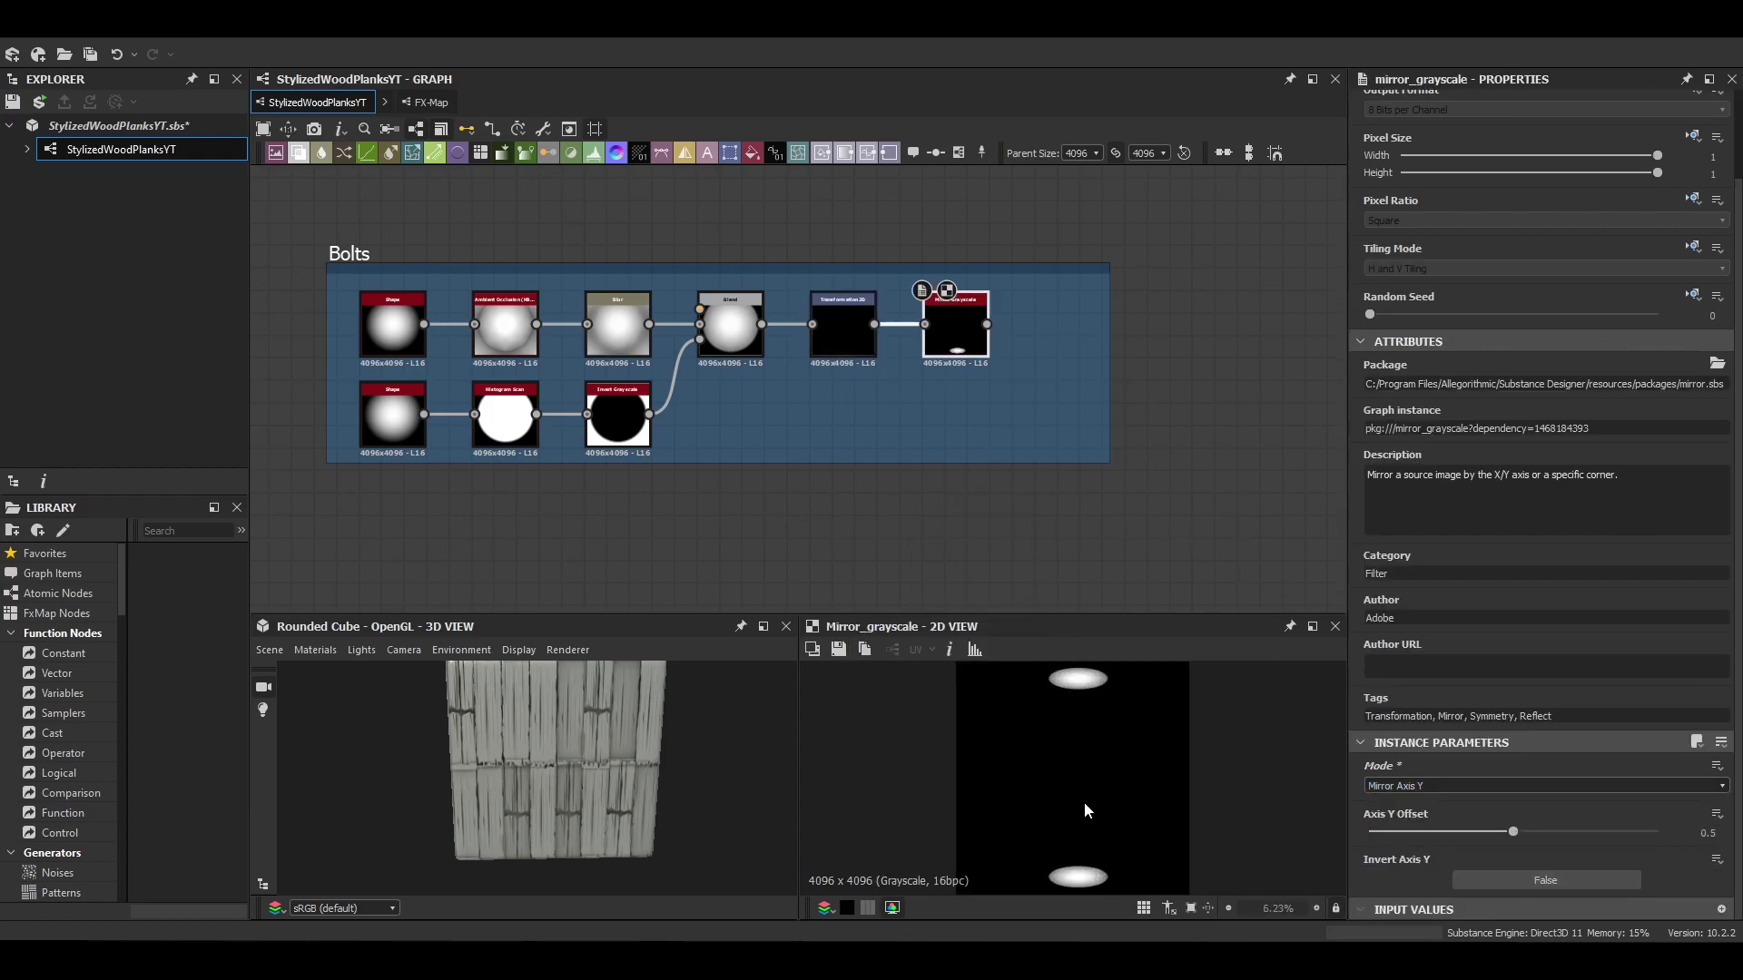
{"action": "scroll", "coordinate": [1084, 803], "scroll_direction": "down", "scroll_amount": 3}
Step: Add a Levels node after the Mirror Grayscale and raise its output black level to light gray
{"action": "middle_click_drag", "start_coordinate": [950, 336], "coordinate": [755, 356]}
{"action": "key", "text": "space"}
{"action": "type", "text": "levels"}
{"action": "key", "text": "Return"}
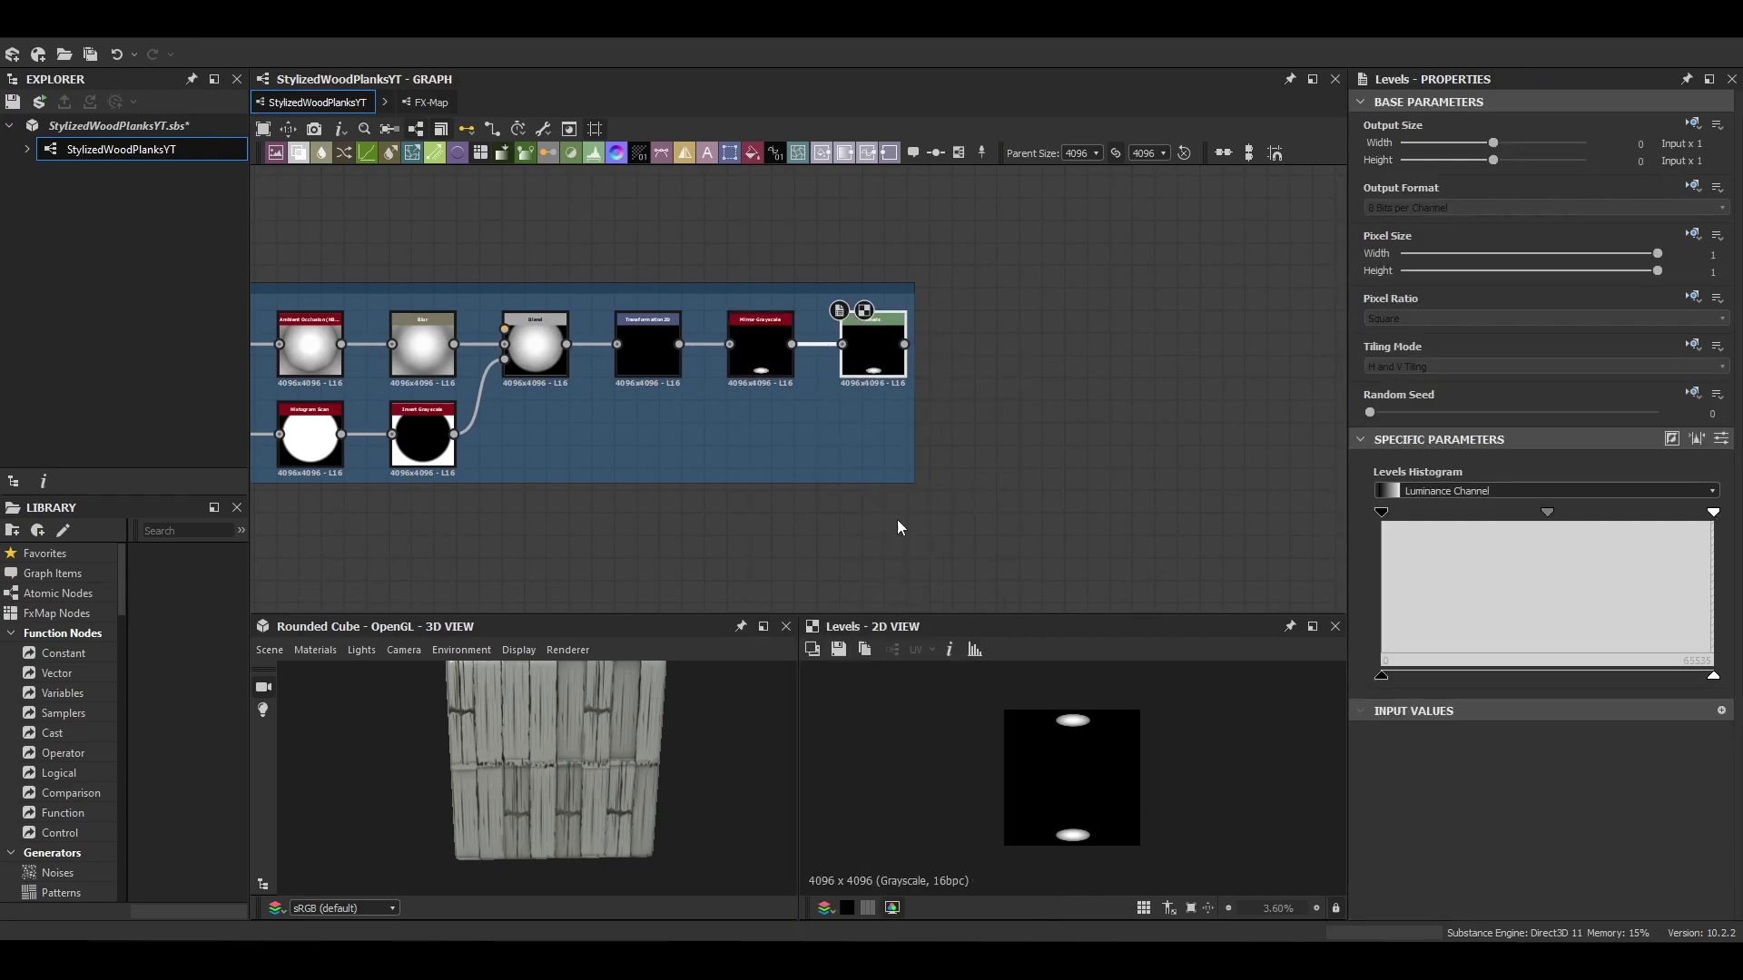
{"action": "left_click_drag", "start_coordinate": [1381, 676], "coordinate": [1648, 686]}
{"action": "middle_click_drag", "start_coordinate": [839, 450], "coordinate": [869, 445]}
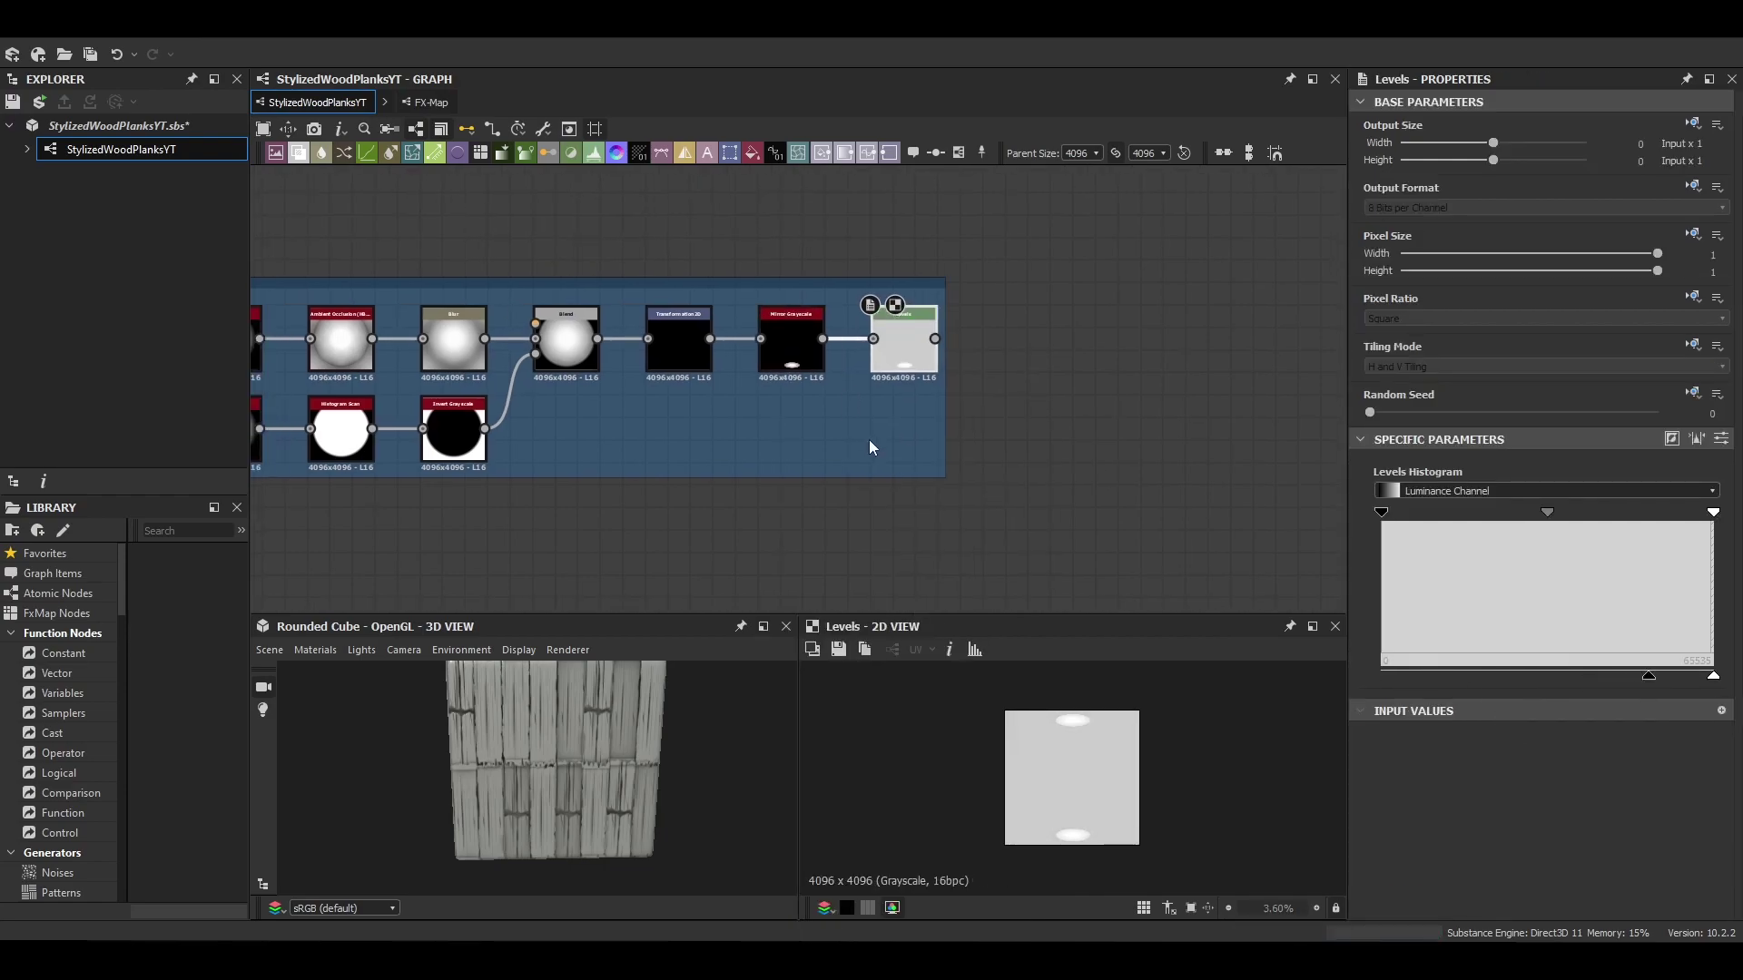
Step: Branch a Histogram Scan off the Mirror Grayscale below the Levels node and set its position to 0.86
{"action": "key", "text": "space"}
{"action": "type", "text": "hist"}
{"action": "key", "text": "Return"}
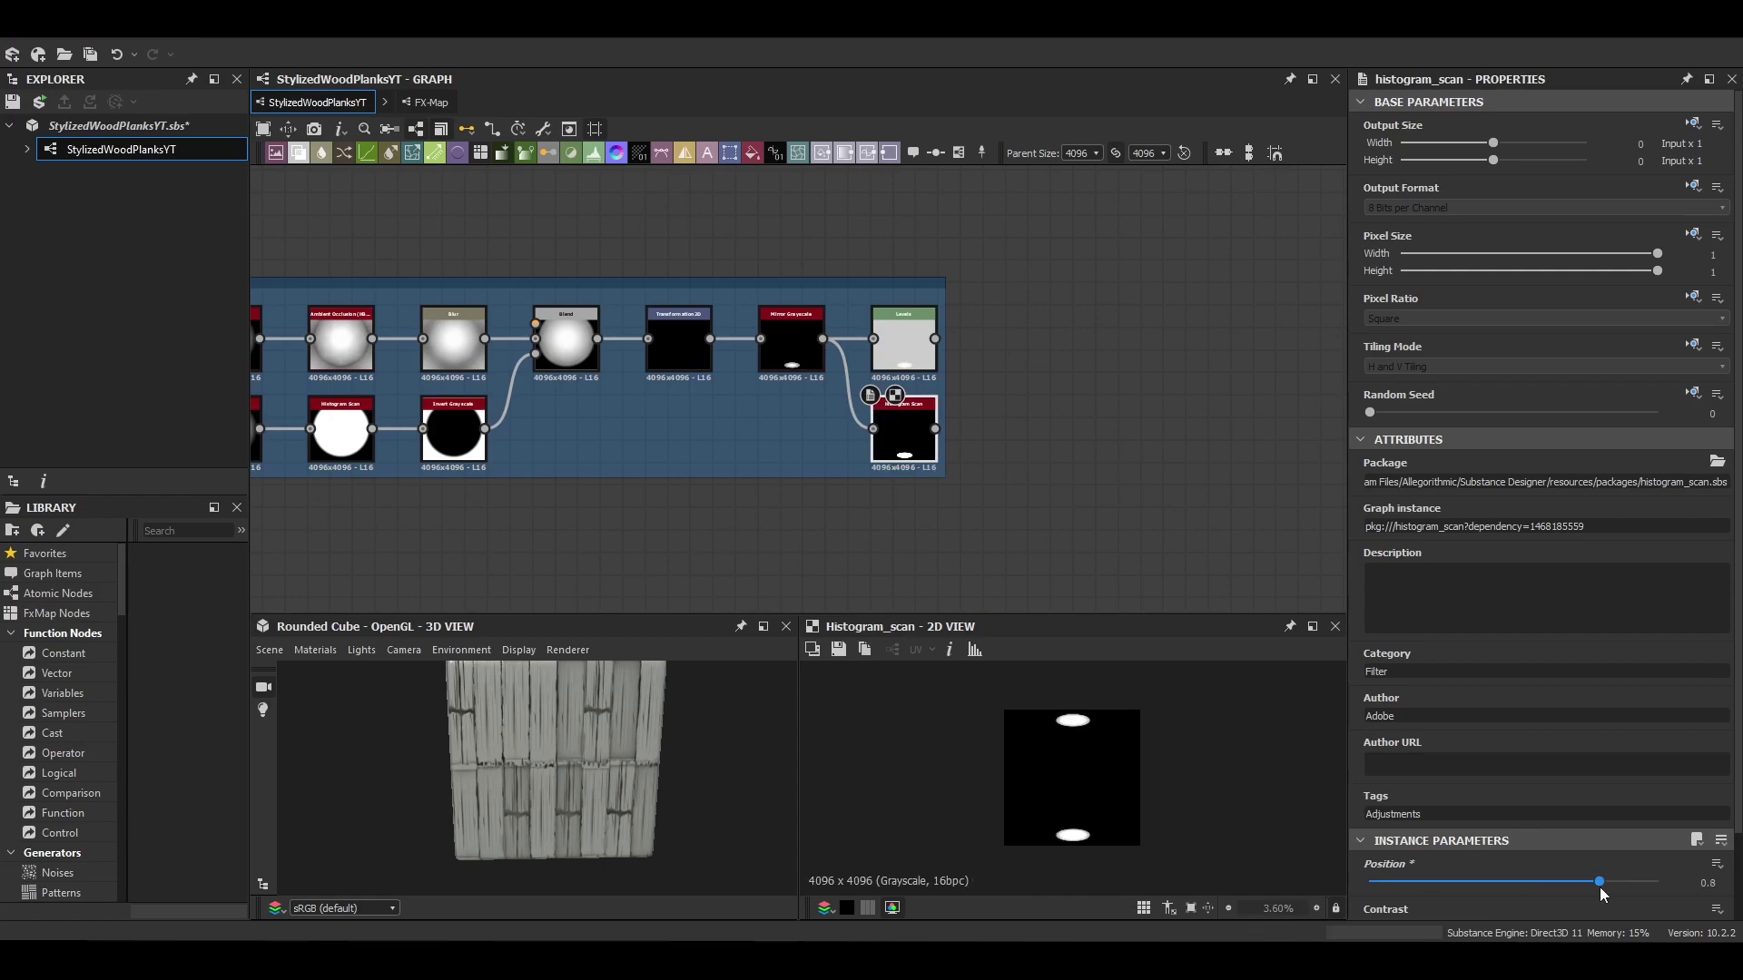
{"action": "scroll", "coordinate": [1062, 803], "scroll_direction": "up", "scroll_amount": 7}
{"action": "middle_click_drag", "start_coordinate": [1062, 803], "coordinate": [1058, 887]}
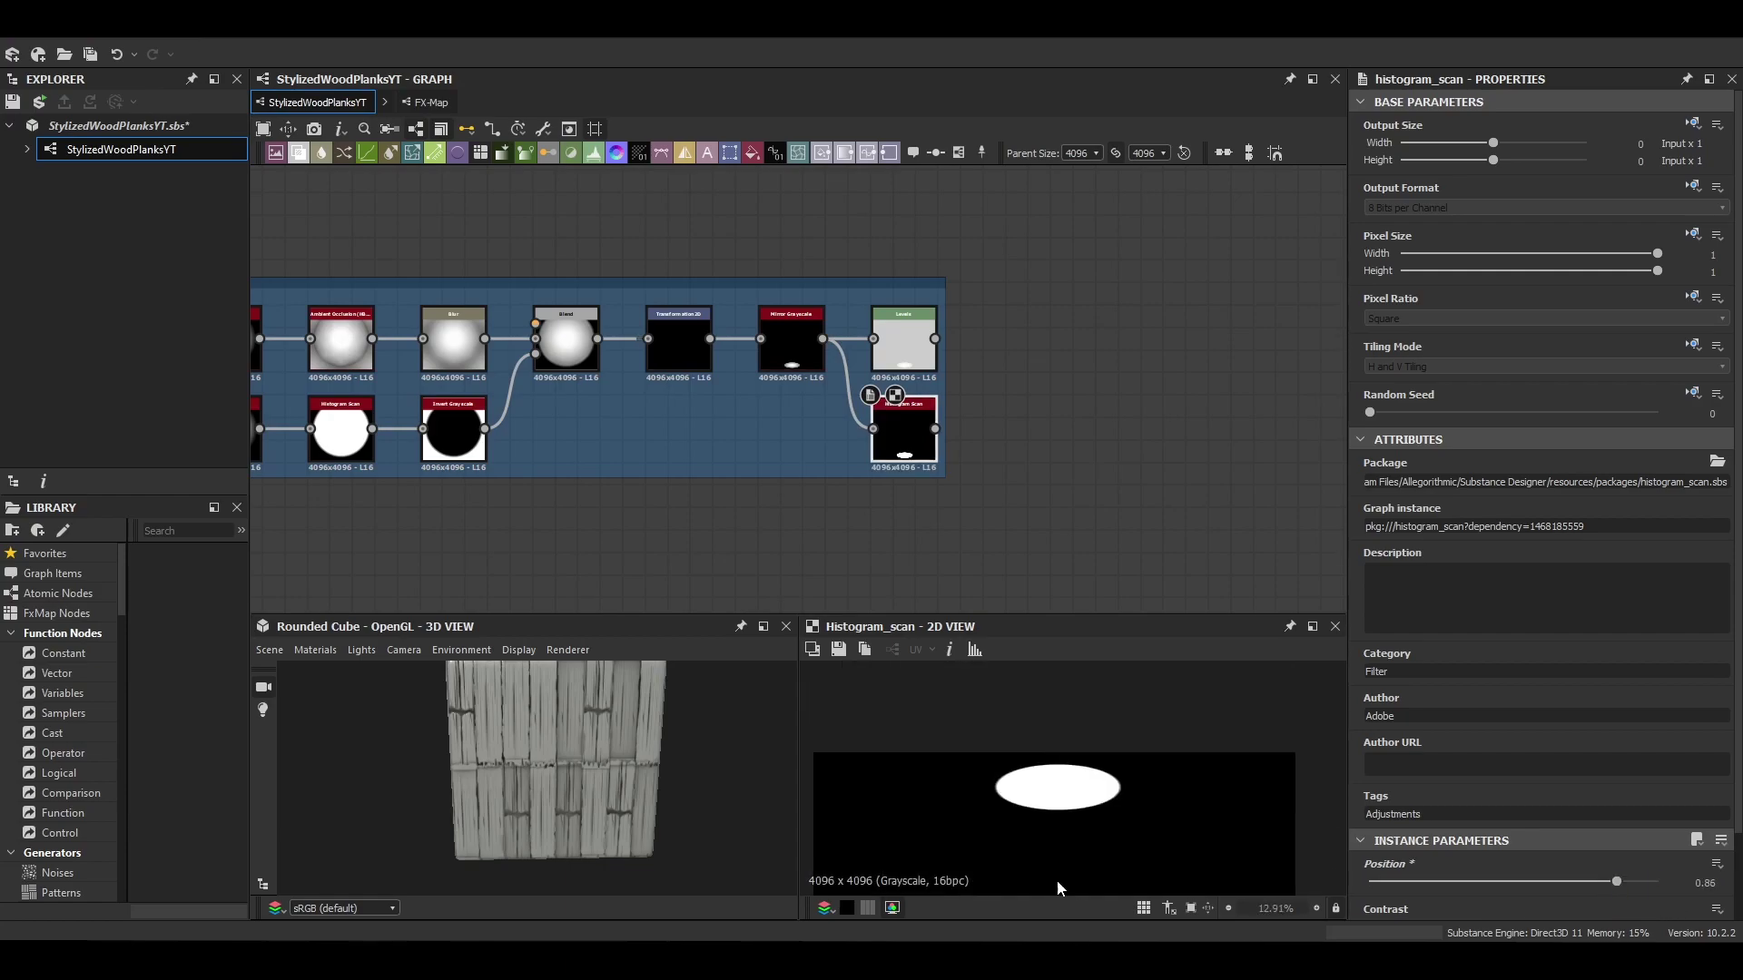
Step: Make room before the Tile Generator and place a duplicate of the +smallGrain frame with its three blends there
{"action": "scroll", "coordinate": [1105, 781], "scroll_direction": "down", "scroll_amount": 10}
{"action": "middle_click_drag", "start_coordinate": [918, 347], "coordinate": [550, 465]}
{"action": "double_click", "coordinate": [551, 464]}
{"action": "scroll", "coordinate": [573, 400], "scroll_direction": "down", "scroll_amount": 5}
{"action": "middle_click_drag", "start_coordinate": [573, 395], "coordinate": [884, 581]}
{"action": "scroll", "coordinate": [917, 356], "scroll_direction": "up", "scroll_amount": 5}
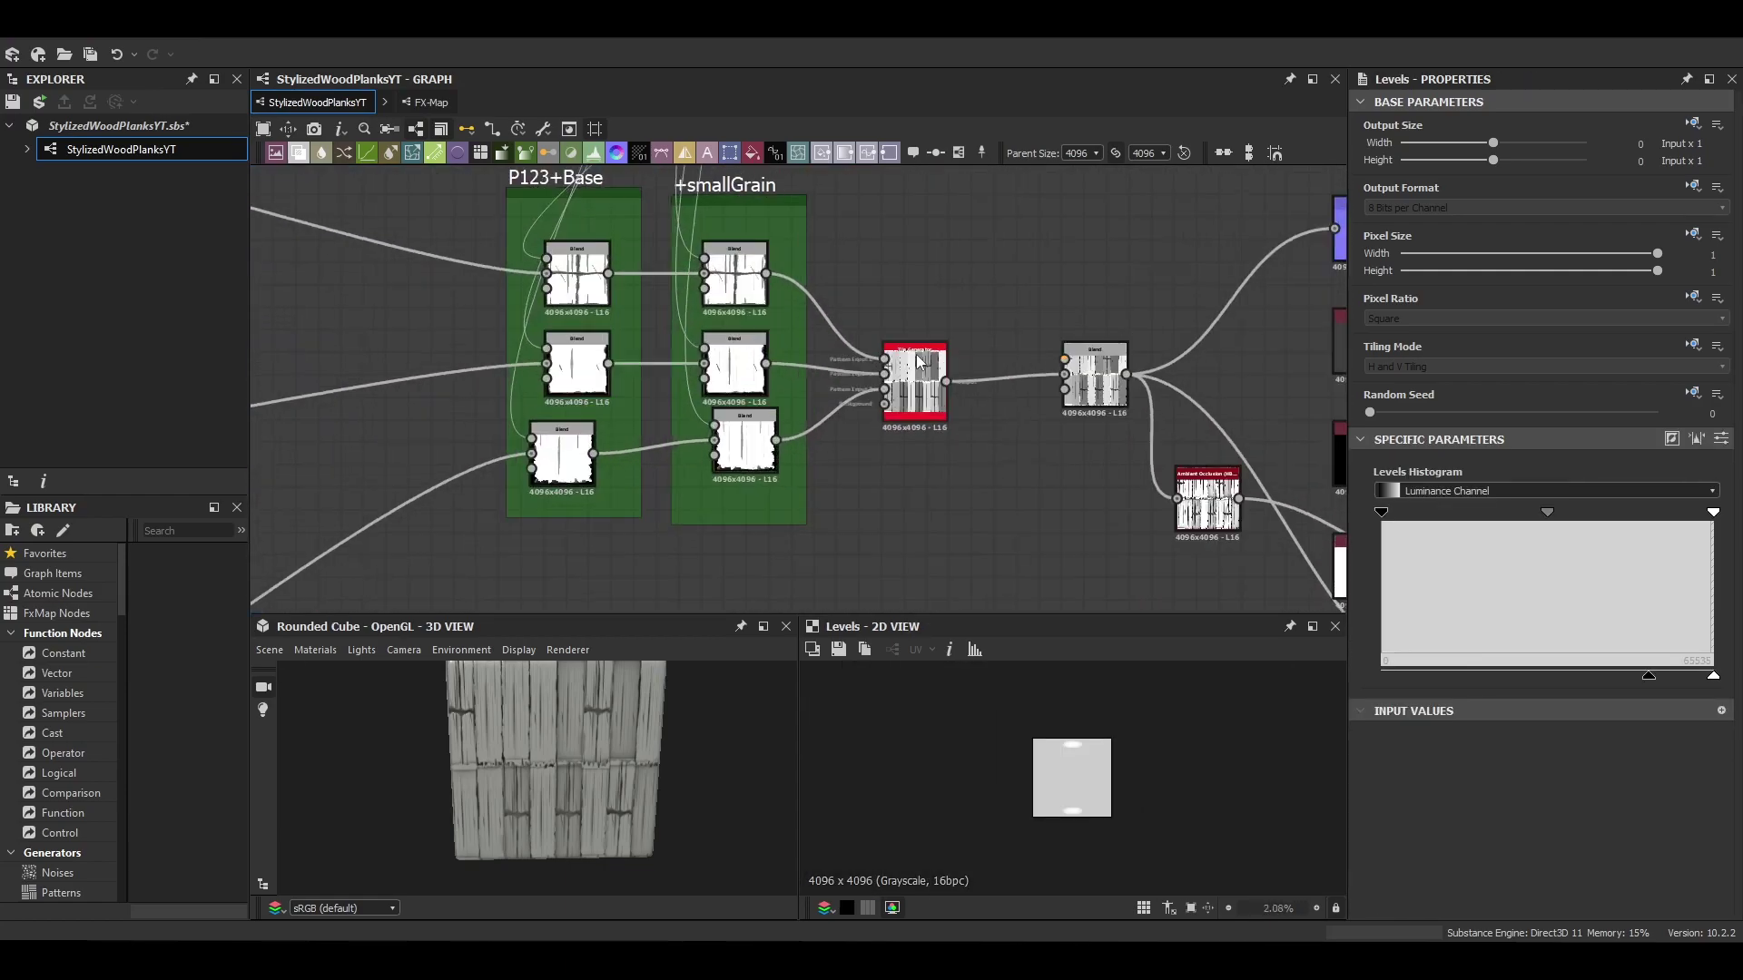
{"action": "middle_click_drag", "start_coordinate": [917, 354], "coordinate": [745, 422]}
{"action": "left_click", "coordinate": [922, 436]}
{"action": "left_click_drag", "start_coordinate": [922, 436], "coordinate": [991, 437]}
{"action": "left_click_drag", "start_coordinate": [743, 448], "coordinate": [902, 456]}
{"action": "left_click_drag", "start_coordinate": [595, 268], "coordinate": [771, 291]}
{"action": "key", "text": "ctrl+d"}
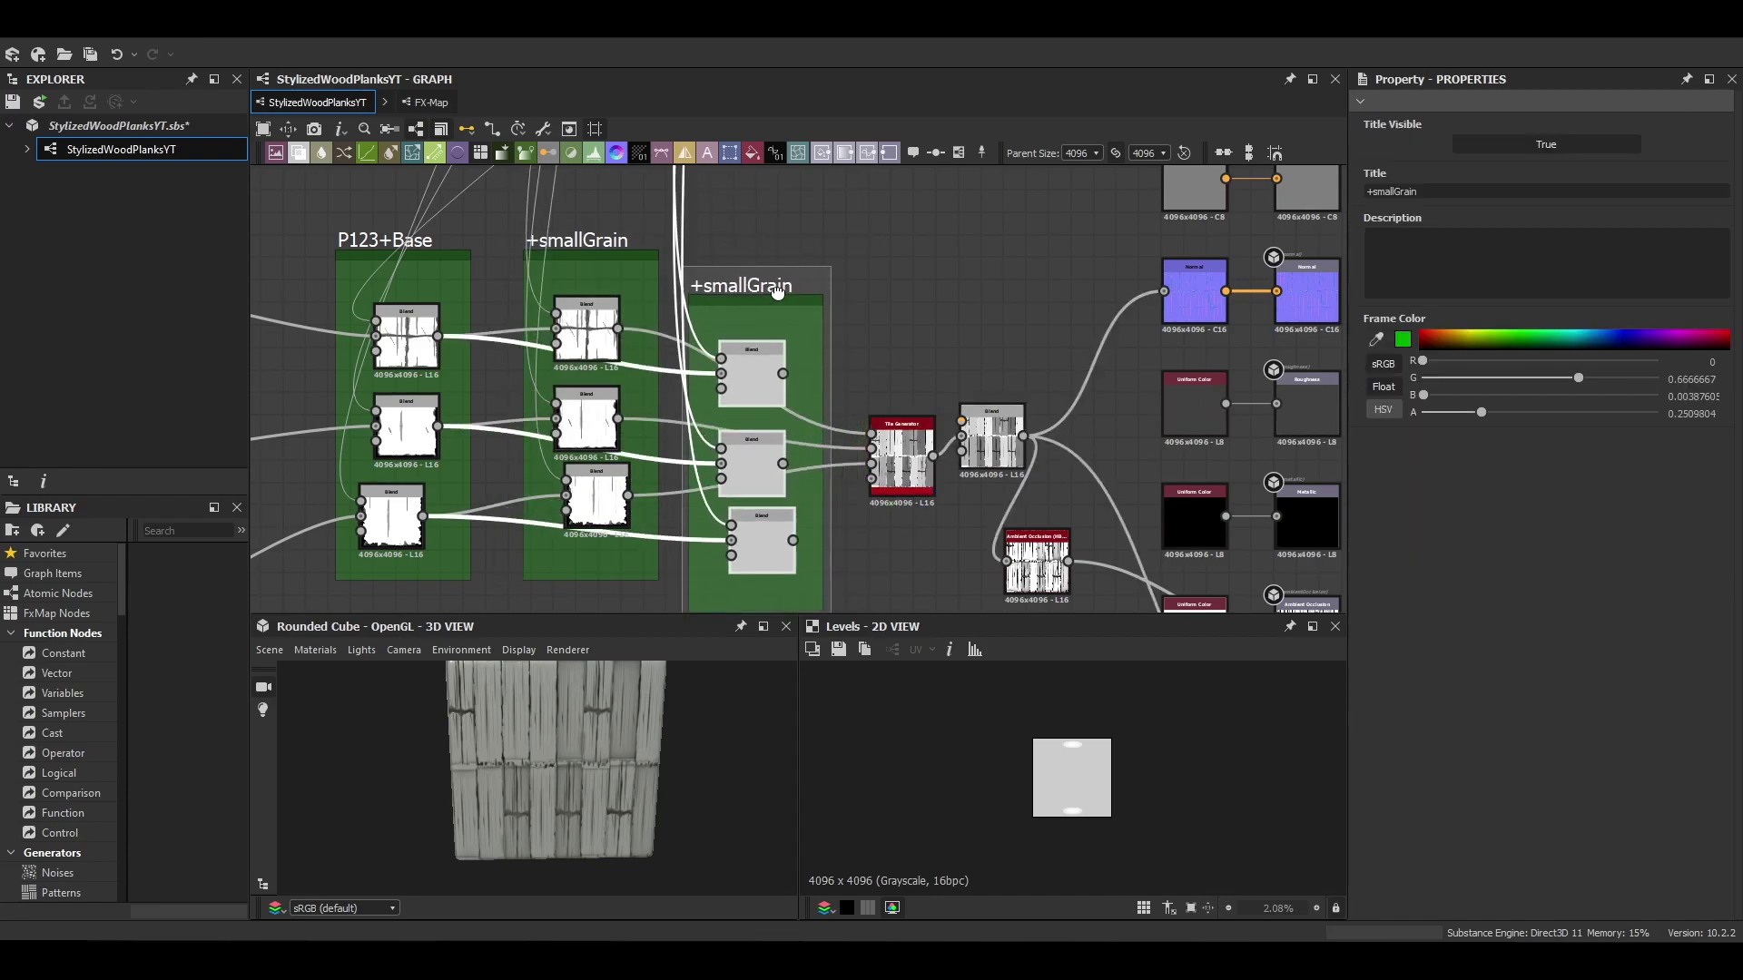
Step: Connect the outputs of the three duplicated blends to the Tile Generator's pattern inputs
{"action": "scroll", "coordinate": [835, 472], "scroll_direction": "up", "scroll_amount": 3}
{"action": "left_click_drag", "start_coordinate": [721, 230], "coordinate": [870, 336]}
{"action": "left_click_drag", "start_coordinate": [722, 387], "coordinate": [870, 363]}
{"action": "left_click_drag", "start_coordinate": [738, 522], "coordinate": [869, 388]}
{"action": "scroll", "coordinate": [780, 416], "scroll_direction": "down", "scroll_amount": 4}
Step: Rename the duplicated frame to +Bolts, keeping the original frame titled +smallGrain
{"action": "left_click_drag", "start_coordinate": [1419, 192], "coordinate": [1384, 183]}
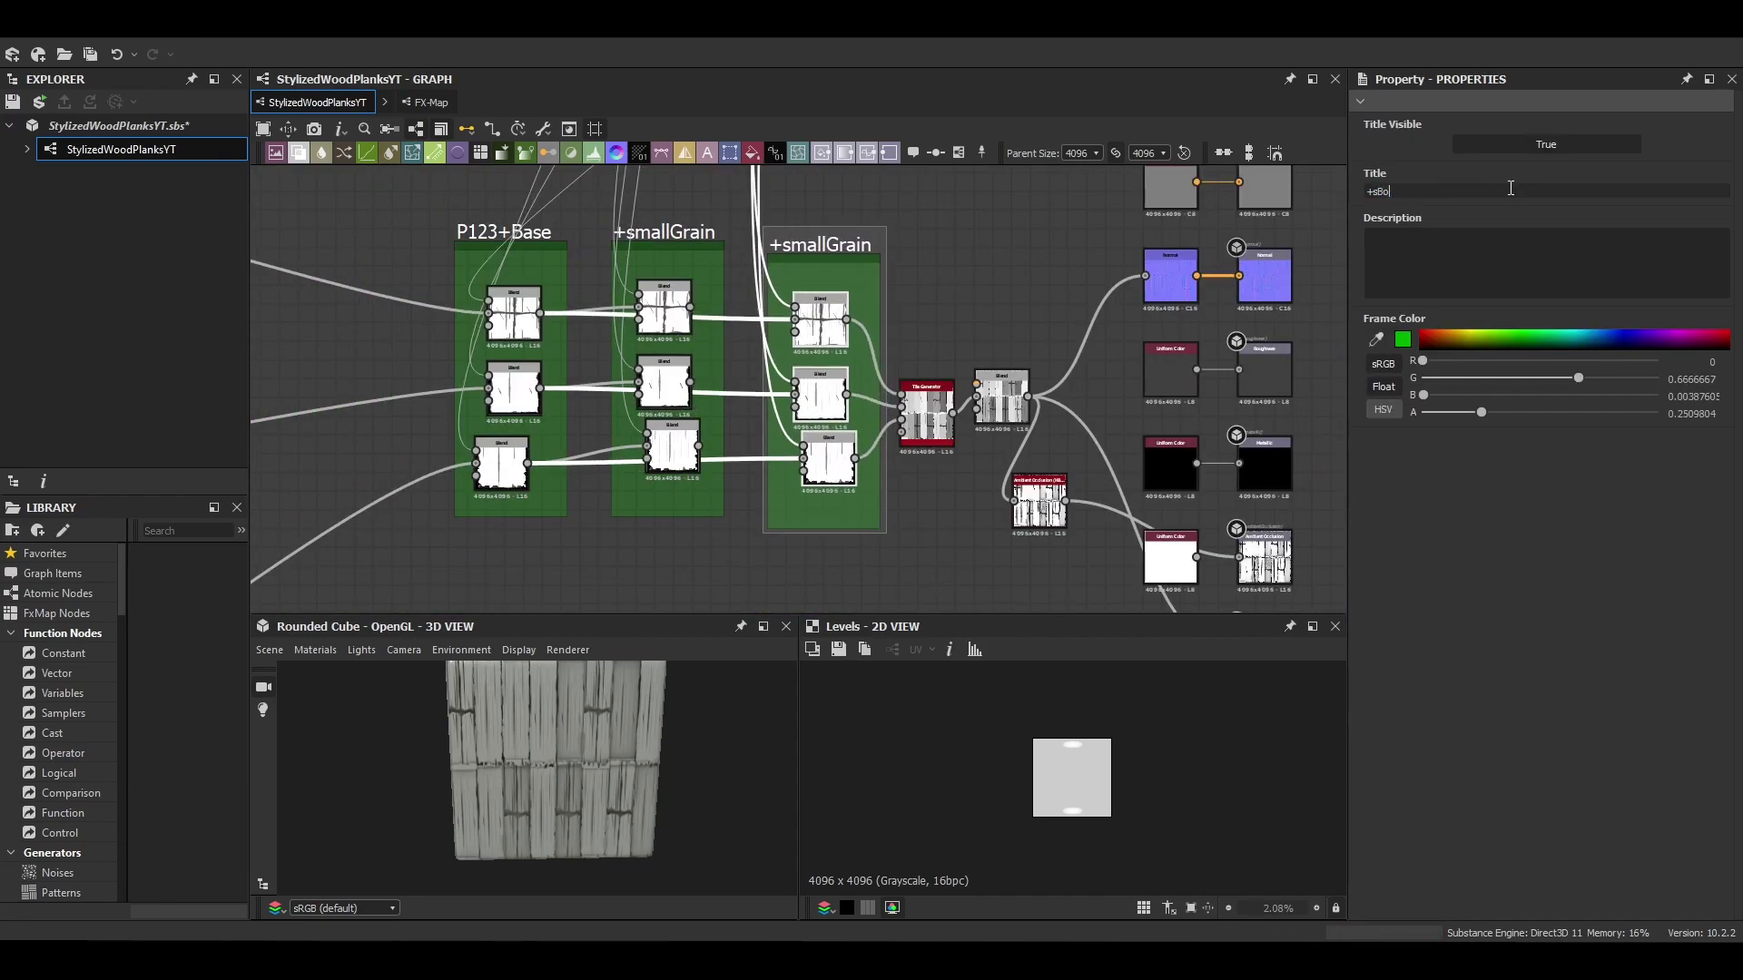
{"action": "type", "text": "Bolts"}
{"action": "key", "text": "Left"}
{"action": "key", "text": "Left"}
{"action": "key", "text": "Left"}
{"action": "key", "text": "Left"}
{"action": "key", "text": "Left"}
{"action": "key", "text": "BackSpace"}
{"action": "scroll", "coordinate": [773, 253], "scroll_direction": "up", "scroll_amount": 1}
{"action": "left_click", "coordinate": [869, 246]}
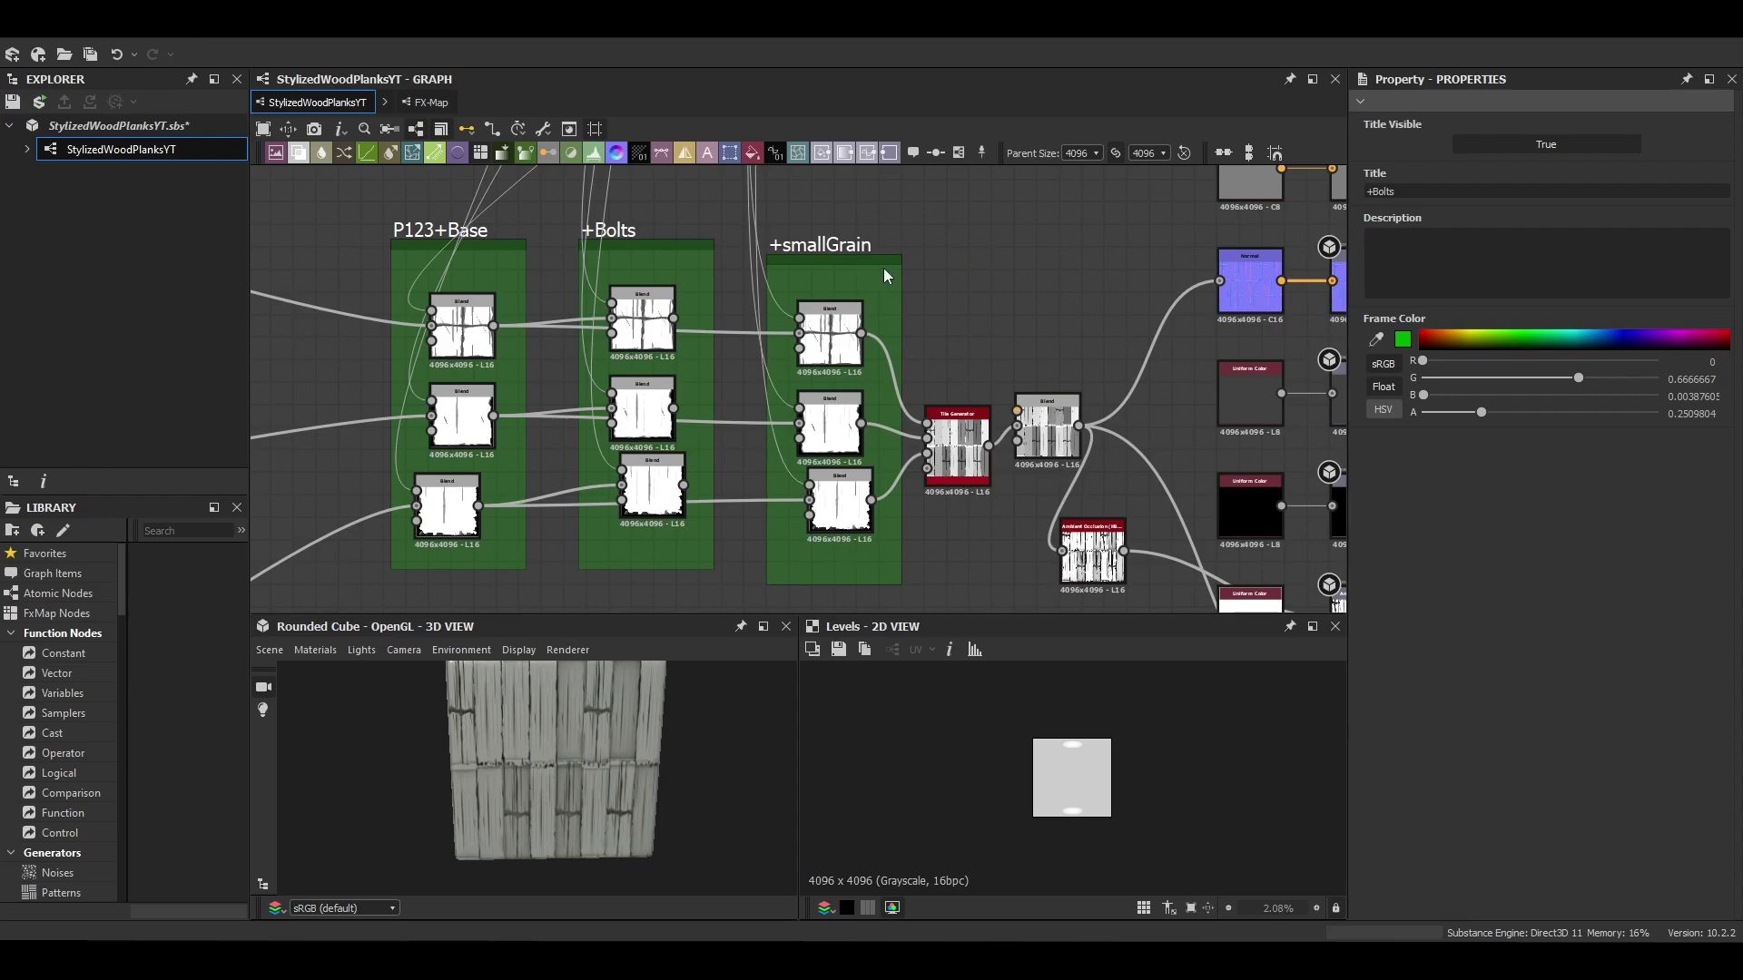
{"action": "key", "text": "ctrl+z"}
{"action": "left_click", "coordinate": [883, 269]}
{"action": "left_click_drag", "start_coordinate": [1418, 192], "coordinate": [1377, 191]}
{"action": "scroll", "coordinate": [1071, 254], "scroll_direction": "up", "scroll_amount": 2}
Step: Route the Bolts group's Levels and Histogram Scan outputs through dot nodes placed just below the +Bolts frame
{"action": "scroll", "coordinate": [934, 303], "scroll_direction": "down", "scroll_amount": 3}
{"action": "middle_click_drag", "start_coordinate": [934, 303], "coordinate": [1038, 205]}
{"action": "left_click", "coordinate": [917, 245]}
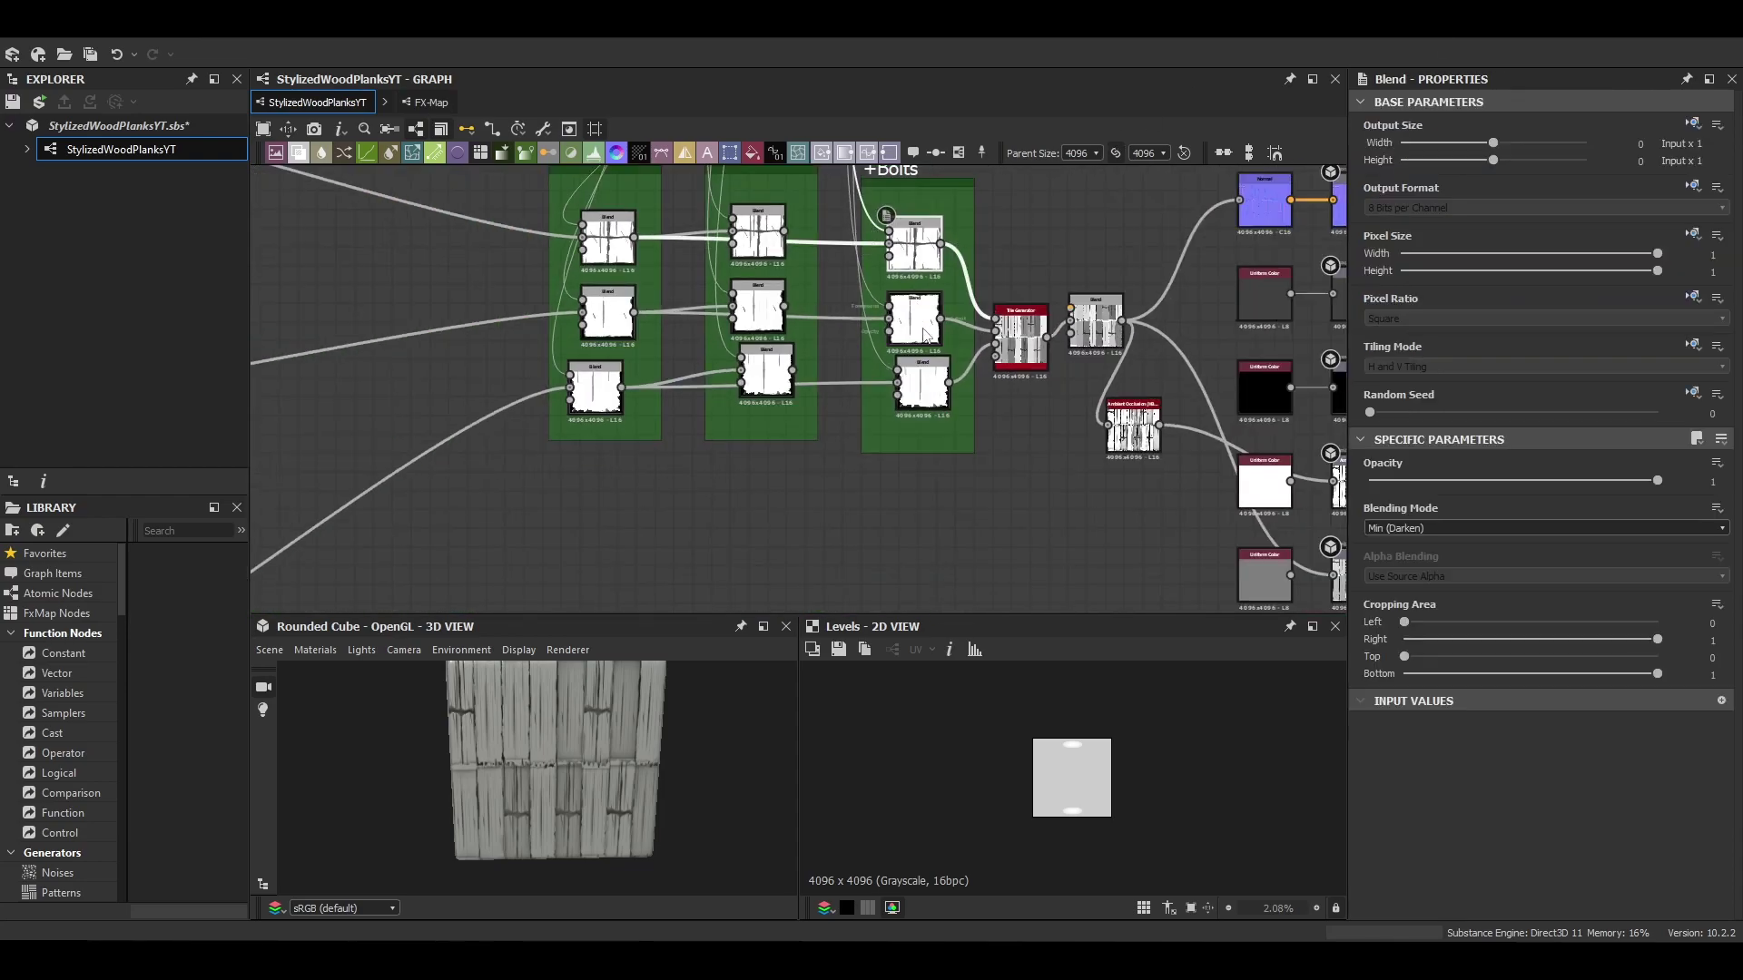
{"action": "scroll", "coordinate": [849, 451], "scroll_direction": "down", "scroll_amount": 4}
{"action": "middle_click_drag", "start_coordinate": [485, 599], "coordinate": [846, 387]}
{"action": "left_click_drag", "start_coordinate": [653, 477], "coordinate": [1174, 298]}
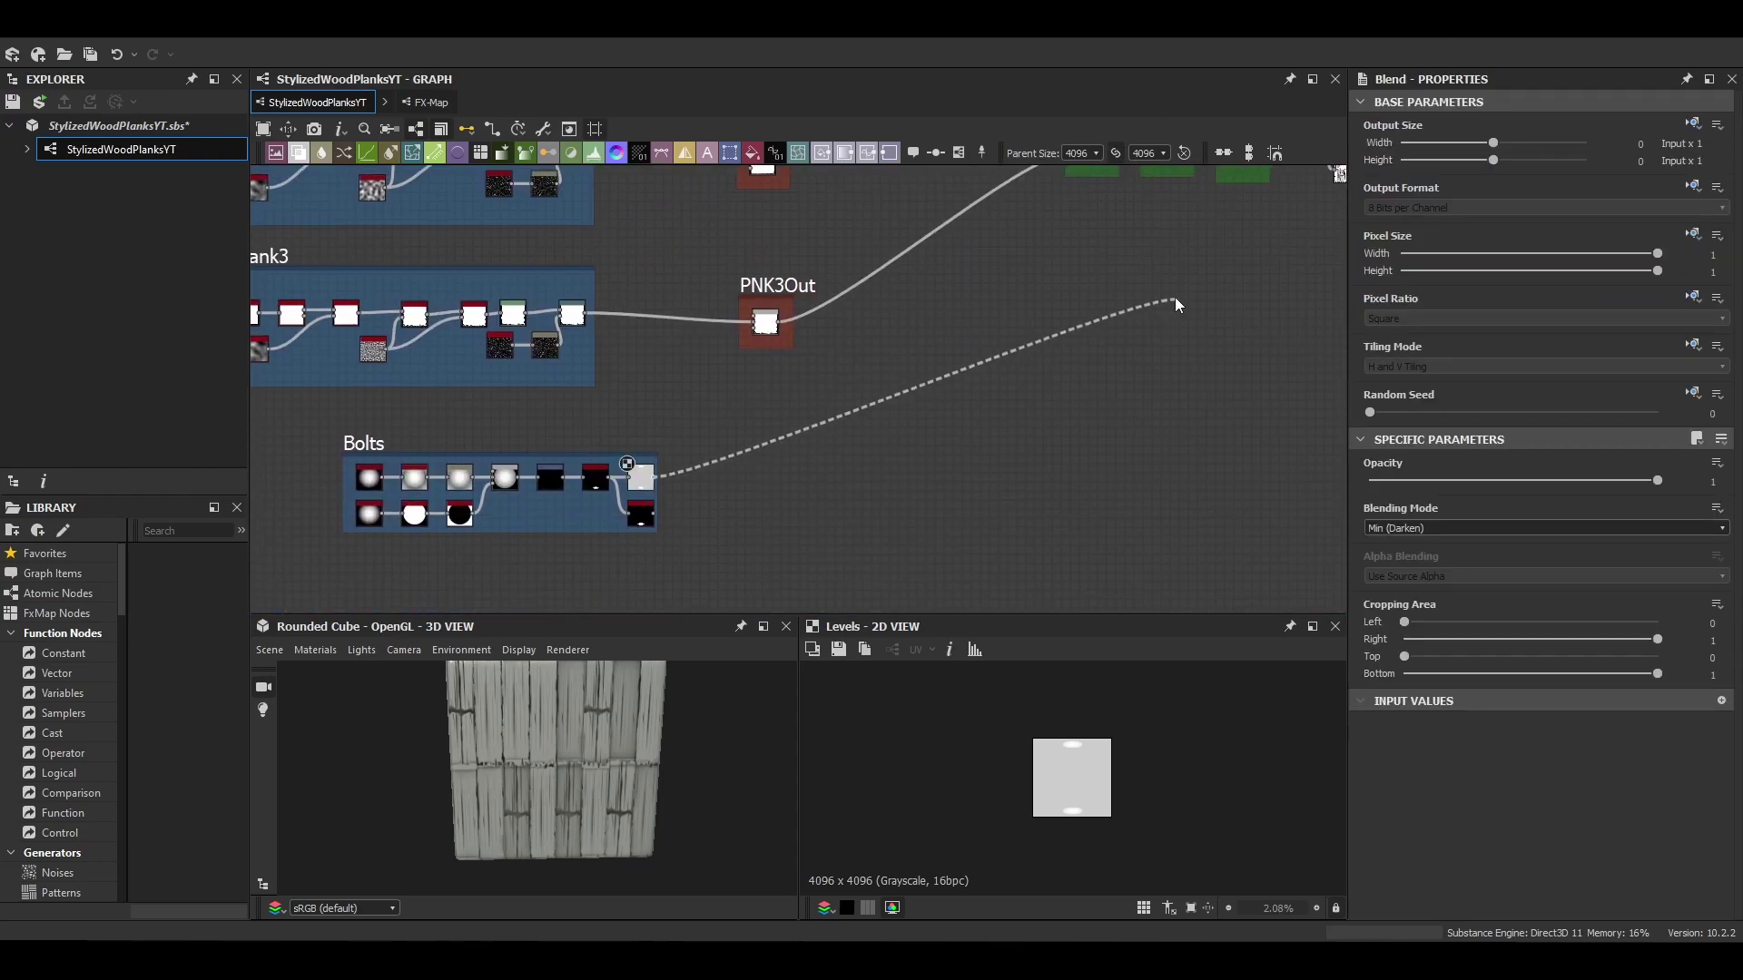
{"action": "left_click_drag", "start_coordinate": [1066, 433], "coordinate": [1122, 327], "text": "alt"}
{"action": "middle_click_drag", "start_coordinate": [1226, 236], "coordinate": [880, 436]}
{"action": "left_click_drag", "start_coordinate": [881, 436], "coordinate": [763, 583]}
{"action": "left_click_drag", "start_coordinate": [784, 504], "coordinate": [873, 394]}
{"action": "scroll", "coordinate": [873, 394], "scroll_direction": "up", "scroll_amount": 5}
{"action": "middle_click_drag", "start_coordinate": [873, 394], "coordinate": [740, 498]}
Step: Connect the Levels dot to the +Bolts blends' foreground inputs and the Histogram Scan dot to their opacity inputs
{"action": "left_click_drag", "start_coordinate": [727, 546], "coordinate": [774, 252]}
{"action": "scroll", "coordinate": [737, 535], "scroll_direction": "down", "scroll_amount": 1}
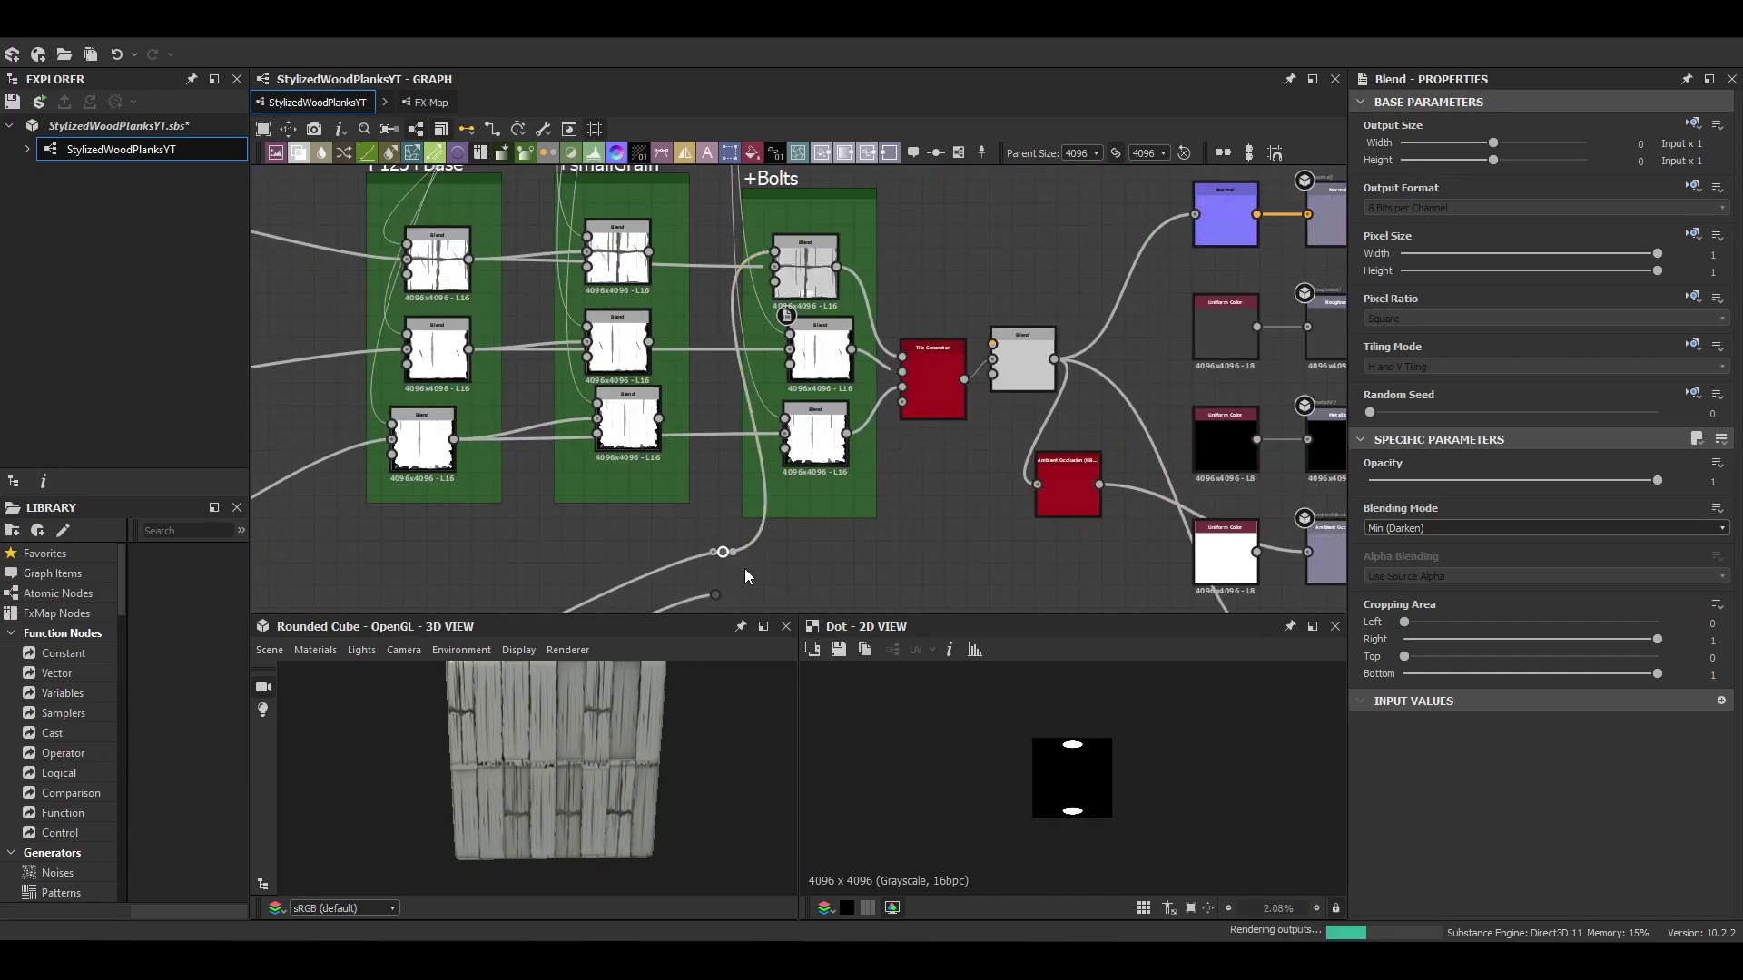
{"action": "middle_click_drag", "start_coordinate": [774, 273], "coordinate": [786, 224]}
{"action": "left_click_drag", "start_coordinate": [745, 504], "coordinate": [802, 286]}
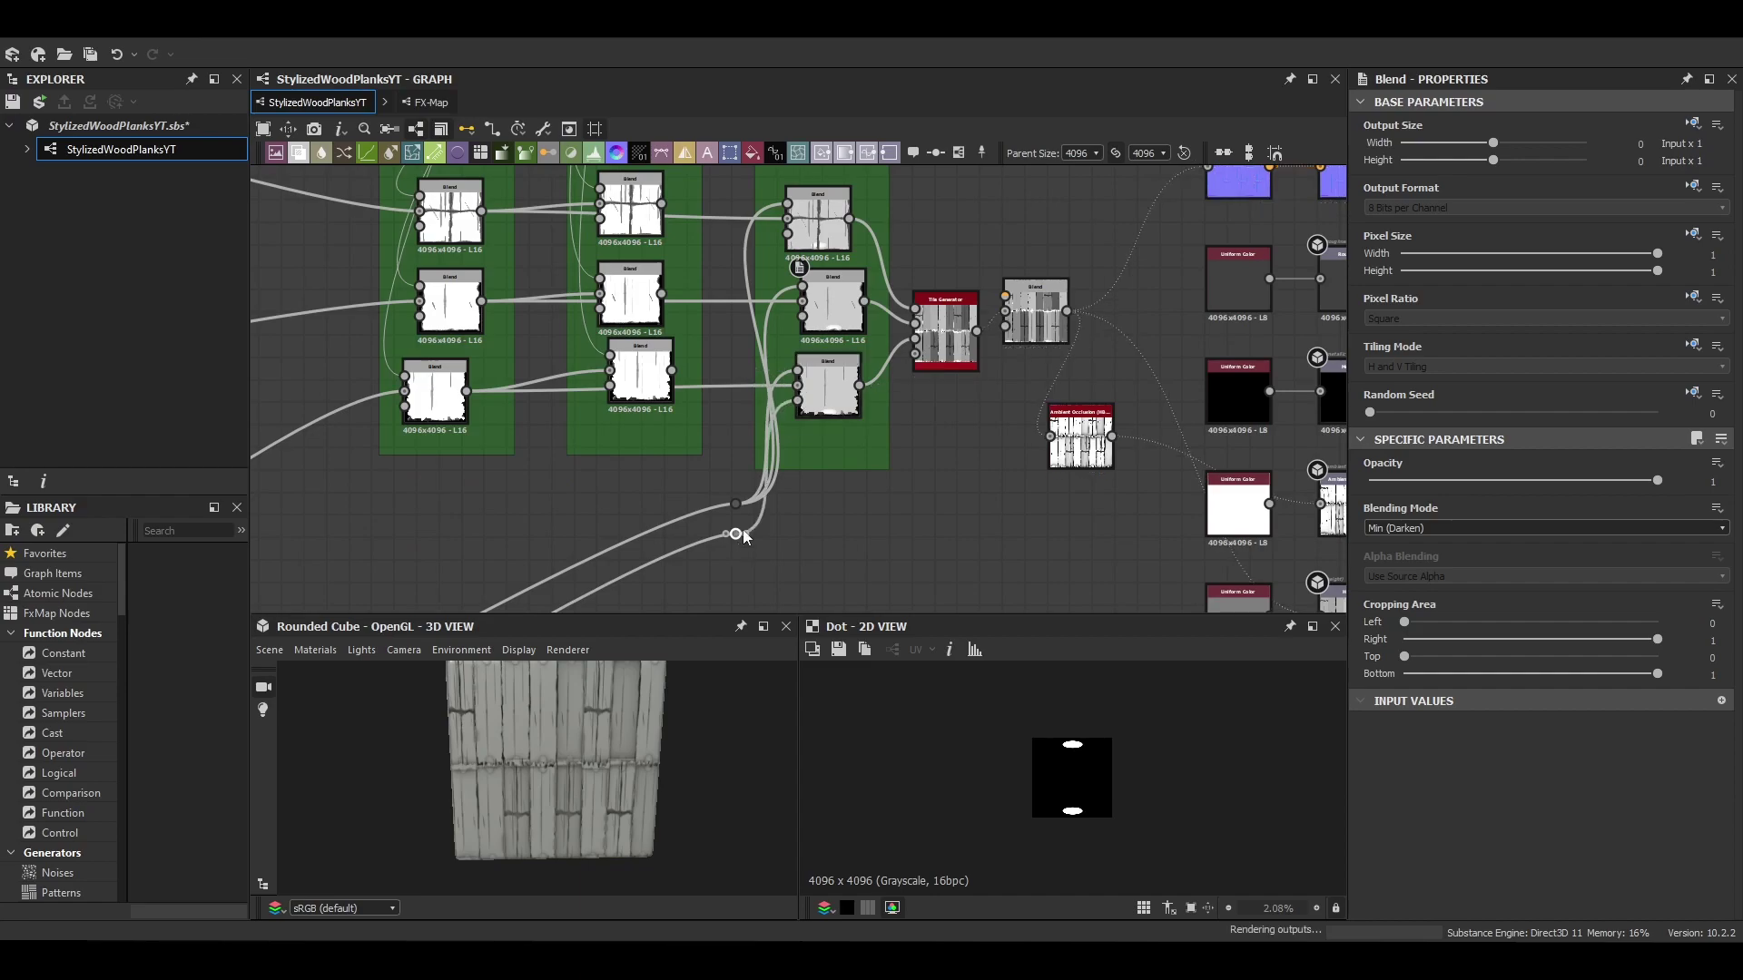
{"action": "left_click_drag", "start_coordinate": [741, 534], "coordinate": [802, 316]}
{"action": "left_click_drag", "start_coordinate": [741, 534], "coordinate": [787, 234]}
Step: Change the blending mode of the blend nodes in the +Bolts frame
{"action": "scroll", "coordinate": [829, 370], "scroll_direction": "up", "scroll_amount": 9}
{"action": "double_click", "coordinate": [808, 390]}
{"action": "scroll", "coordinate": [819, 463], "scroll_direction": "down", "scroll_amount": 3}
{"action": "left_click", "coordinate": [1434, 528]}
{"action": "left_click", "coordinate": [1429, 548]}
Step: Move the bolt inward from the plank end in the Transformation 2D, to a Y offset of about 4.711
{"action": "scroll", "coordinate": [1072, 777], "scroll_direction": "up", "scroll_amount": 6}
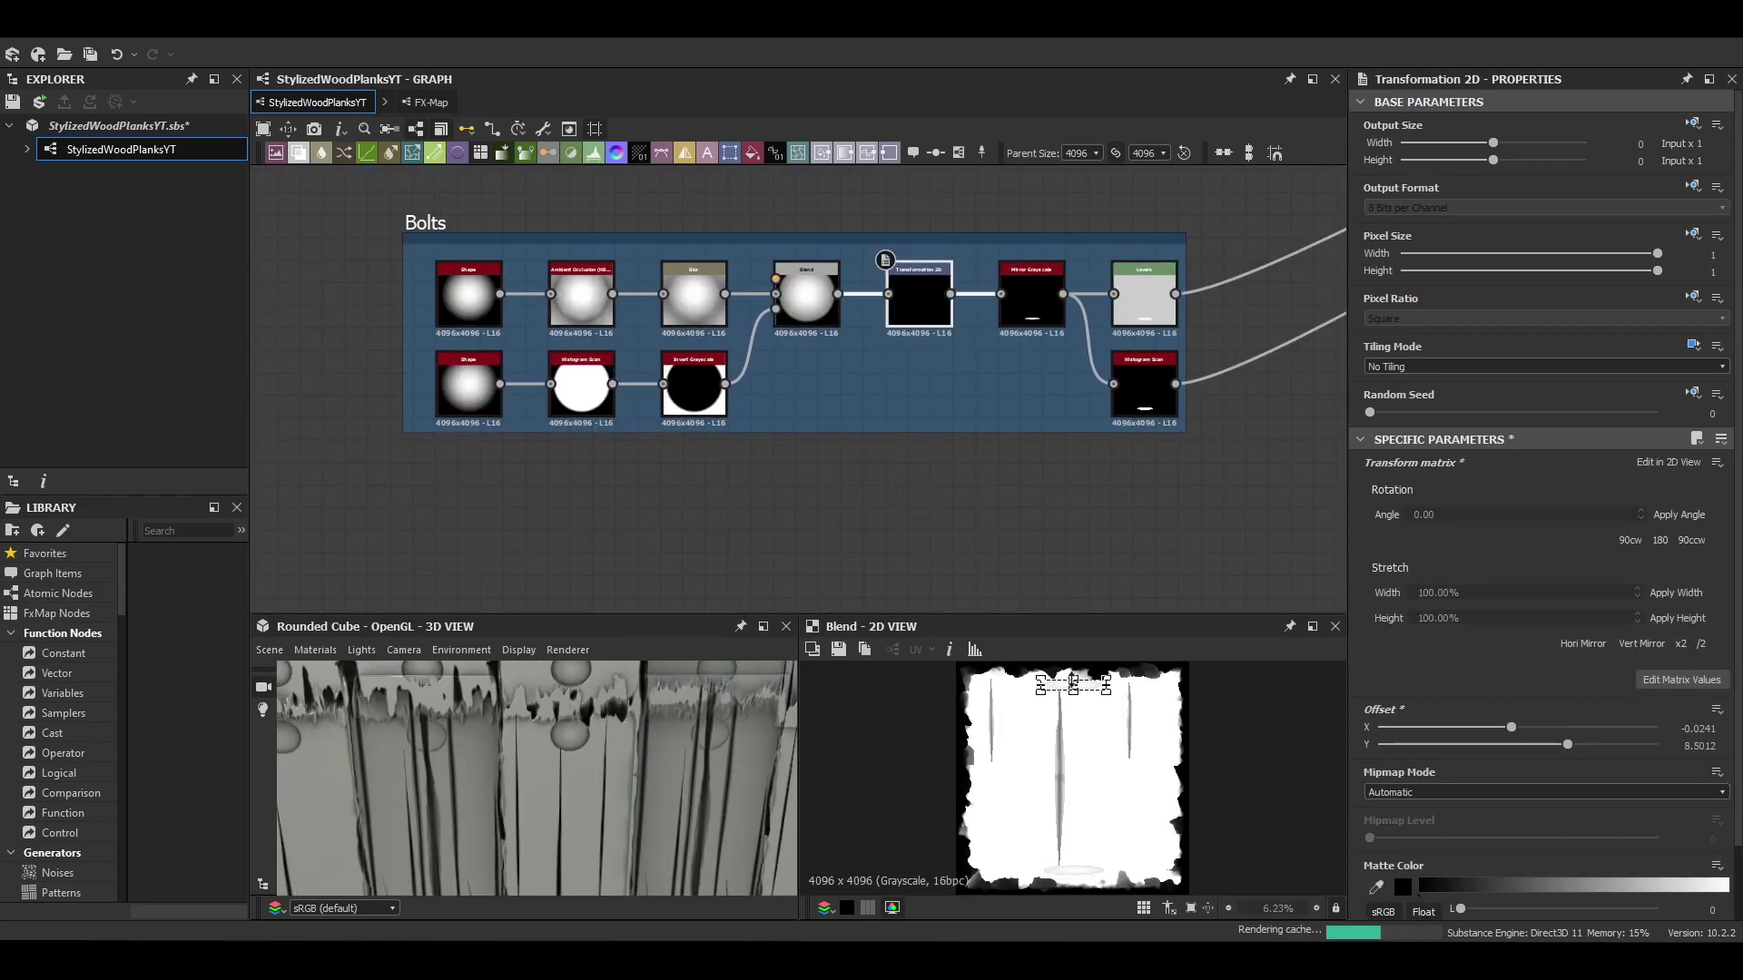
{"action": "left_click_drag", "start_coordinate": [1068, 671], "coordinate": [1068, 688]}
{"action": "scroll", "coordinate": [545, 772], "scroll_direction": "down", "scroll_amount": 5}
{"action": "scroll", "coordinate": [690, 508], "scroll_direction": "down", "scroll_amount": 2}
Step: Add a new frame titled TermiteBase below the Bolts frame
{"action": "middle_click_drag", "start_coordinate": [581, 581], "coordinate": [754, 390]}
{"action": "right_click", "coordinate": [741, 401]}
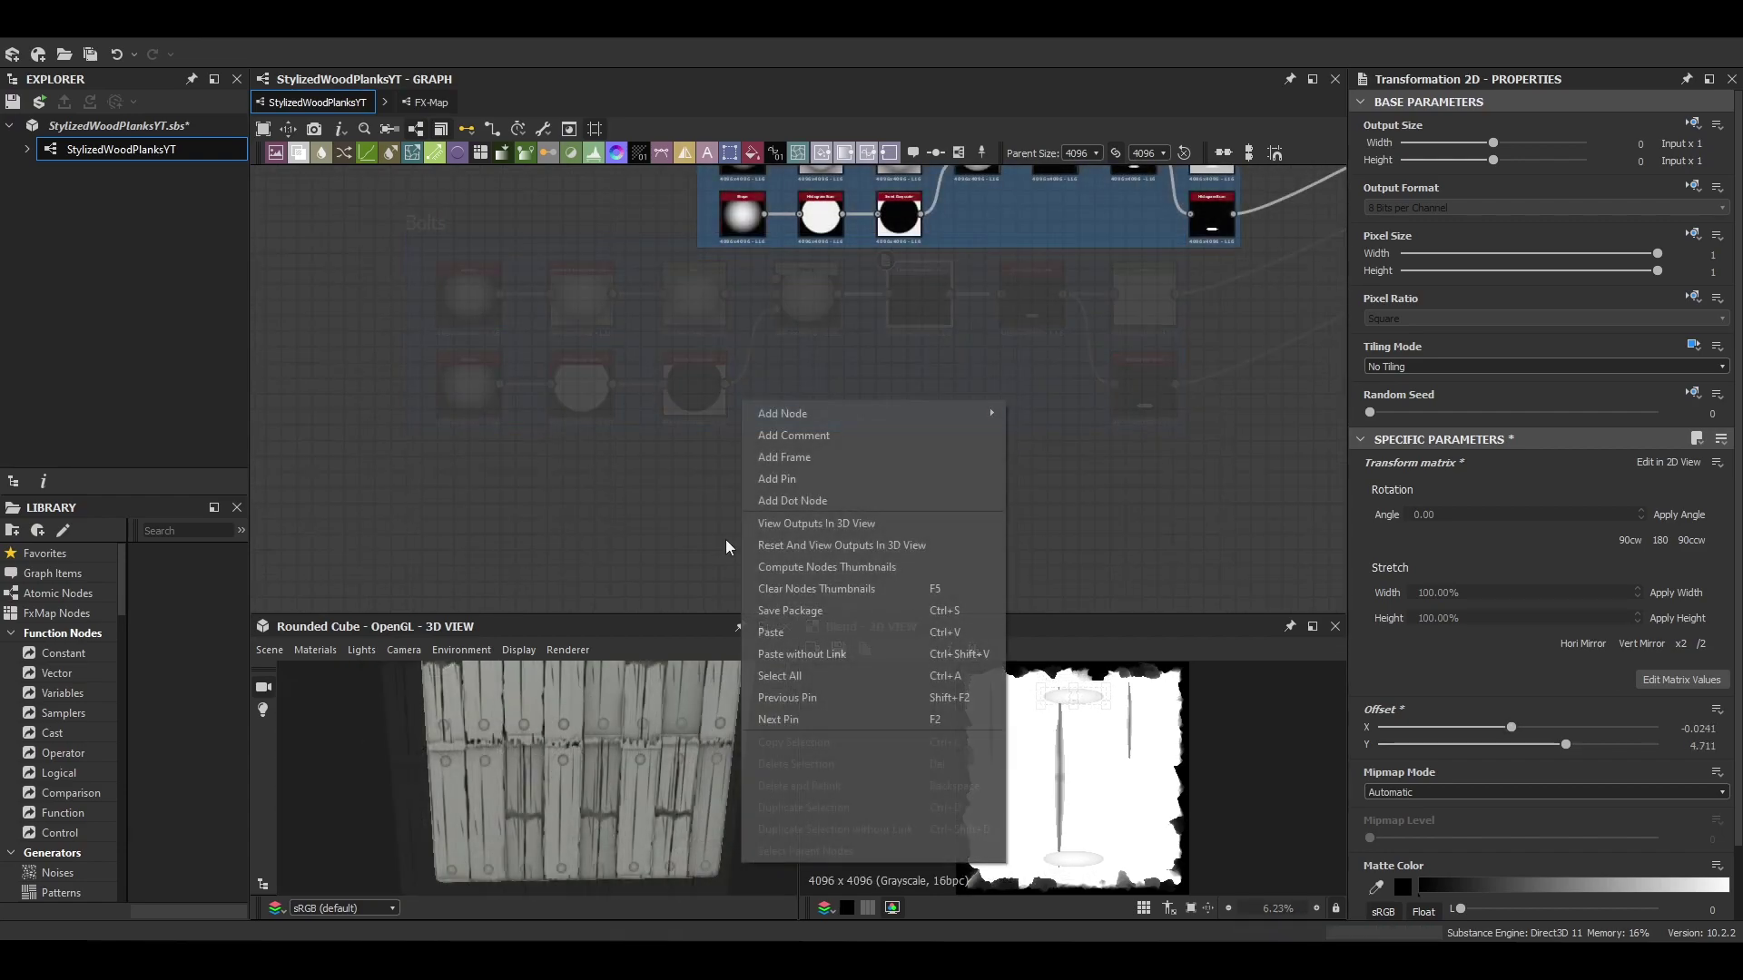
{"action": "left_click", "coordinate": [788, 522]}
Step: Add an FX-Map node in the TermiteBase frame and open its FX graph for editing
{"action": "key", "text": "ctrl+f"}
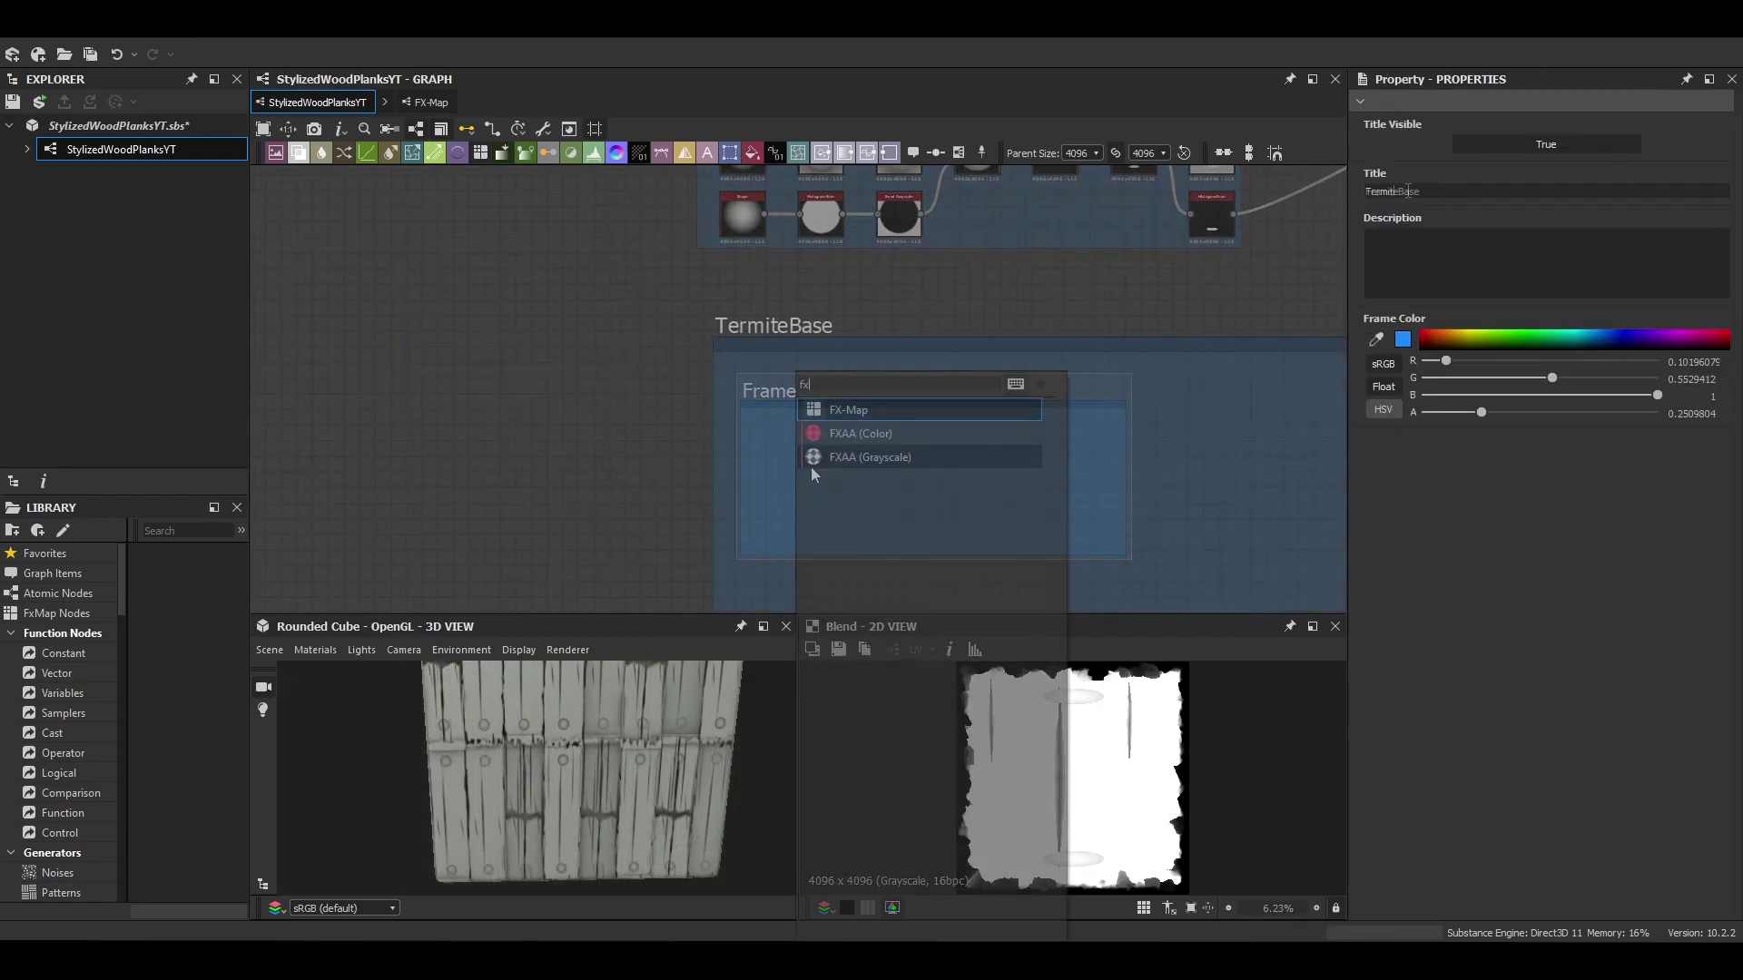
{"action": "key", "text": "Return"}
{"action": "left_click_drag", "start_coordinate": [800, 461], "coordinate": [799, 476]}
{"action": "right_click", "coordinate": [794, 491]}
{"action": "left_click", "coordinate": [870, 676]}
{"action": "left_click", "coordinate": [901, 374]}
{"action": "scroll", "coordinate": [901, 374], "scroll_direction": "down", "scroll_amount": 4}
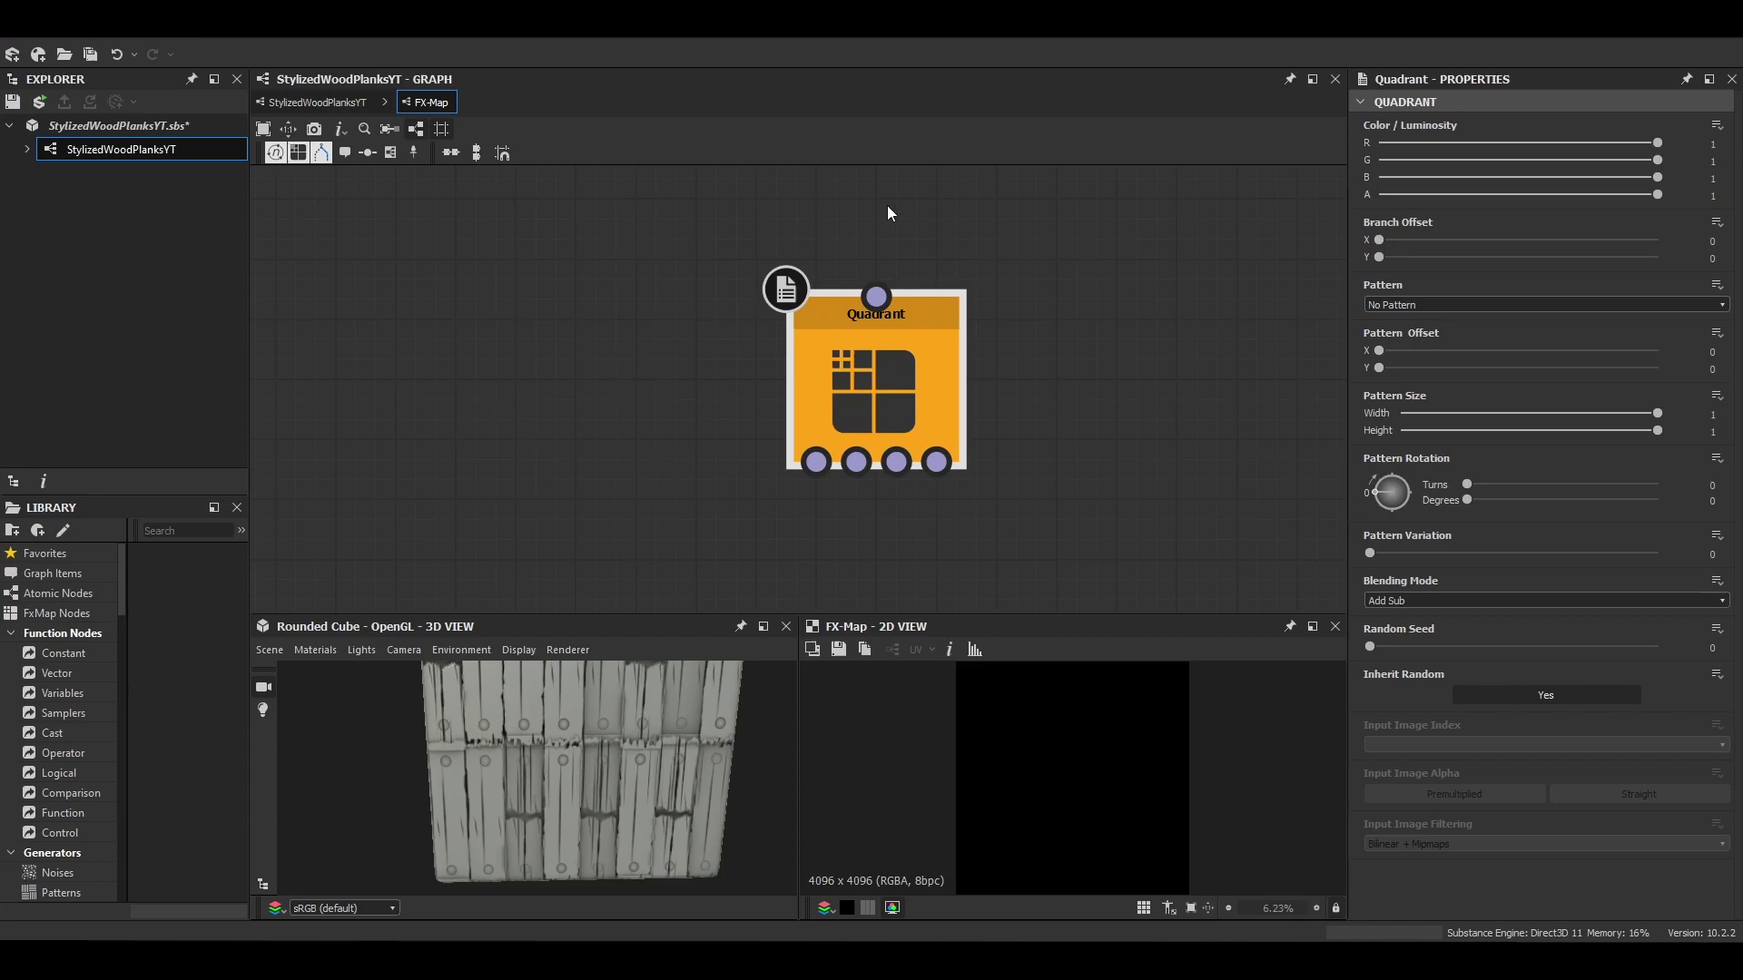
Step: Add an Iterate node above the Quadrant and connect its second output to the Quadrant
{"action": "middle_click_drag", "start_coordinate": [886, 205], "coordinate": [902, 442]}
{"action": "key", "text": "space"}
{"action": "type", "text": "ite"}
{"action": "key", "text": "Return"}
{"action": "left_click_drag", "start_coordinate": [883, 429], "coordinate": [891, 534]}
{"action": "left_click_drag", "start_coordinate": [865, 352], "coordinate": [925, 352]}
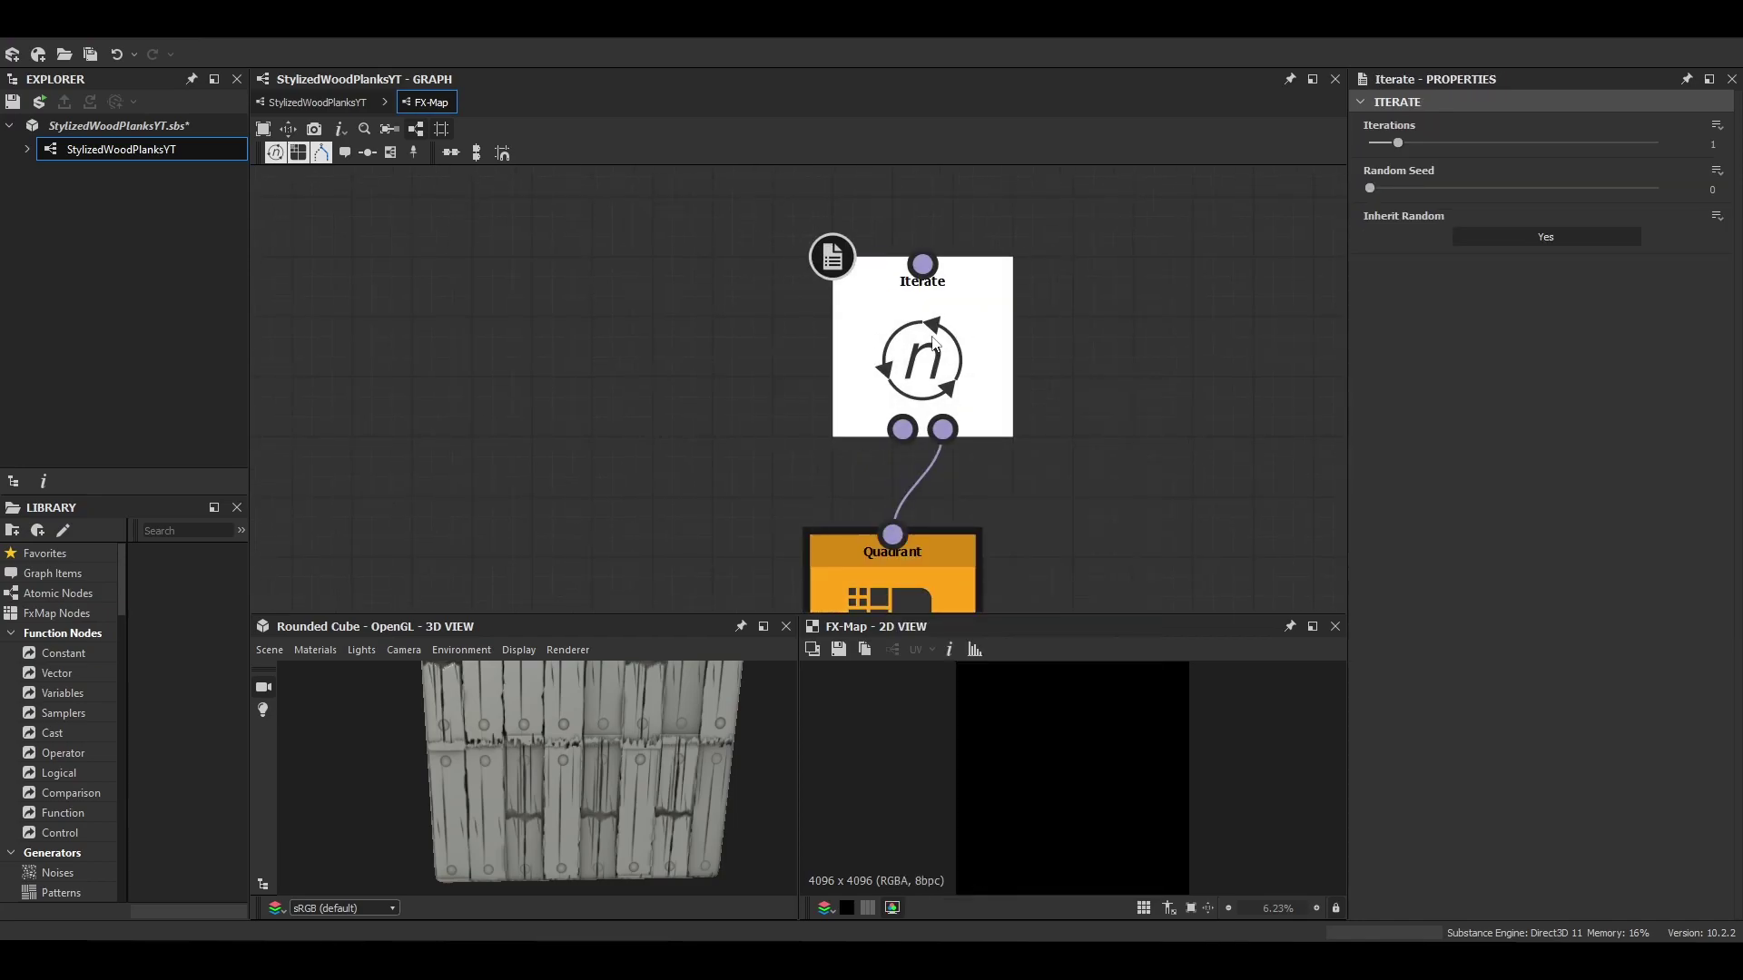
Step: Set the Quadrant's Color / Luminosity channels to 0.2 and its pattern to Gaussian
{"action": "left_click", "coordinate": [1711, 145]}
{"action": "type", "text": "0.2"}
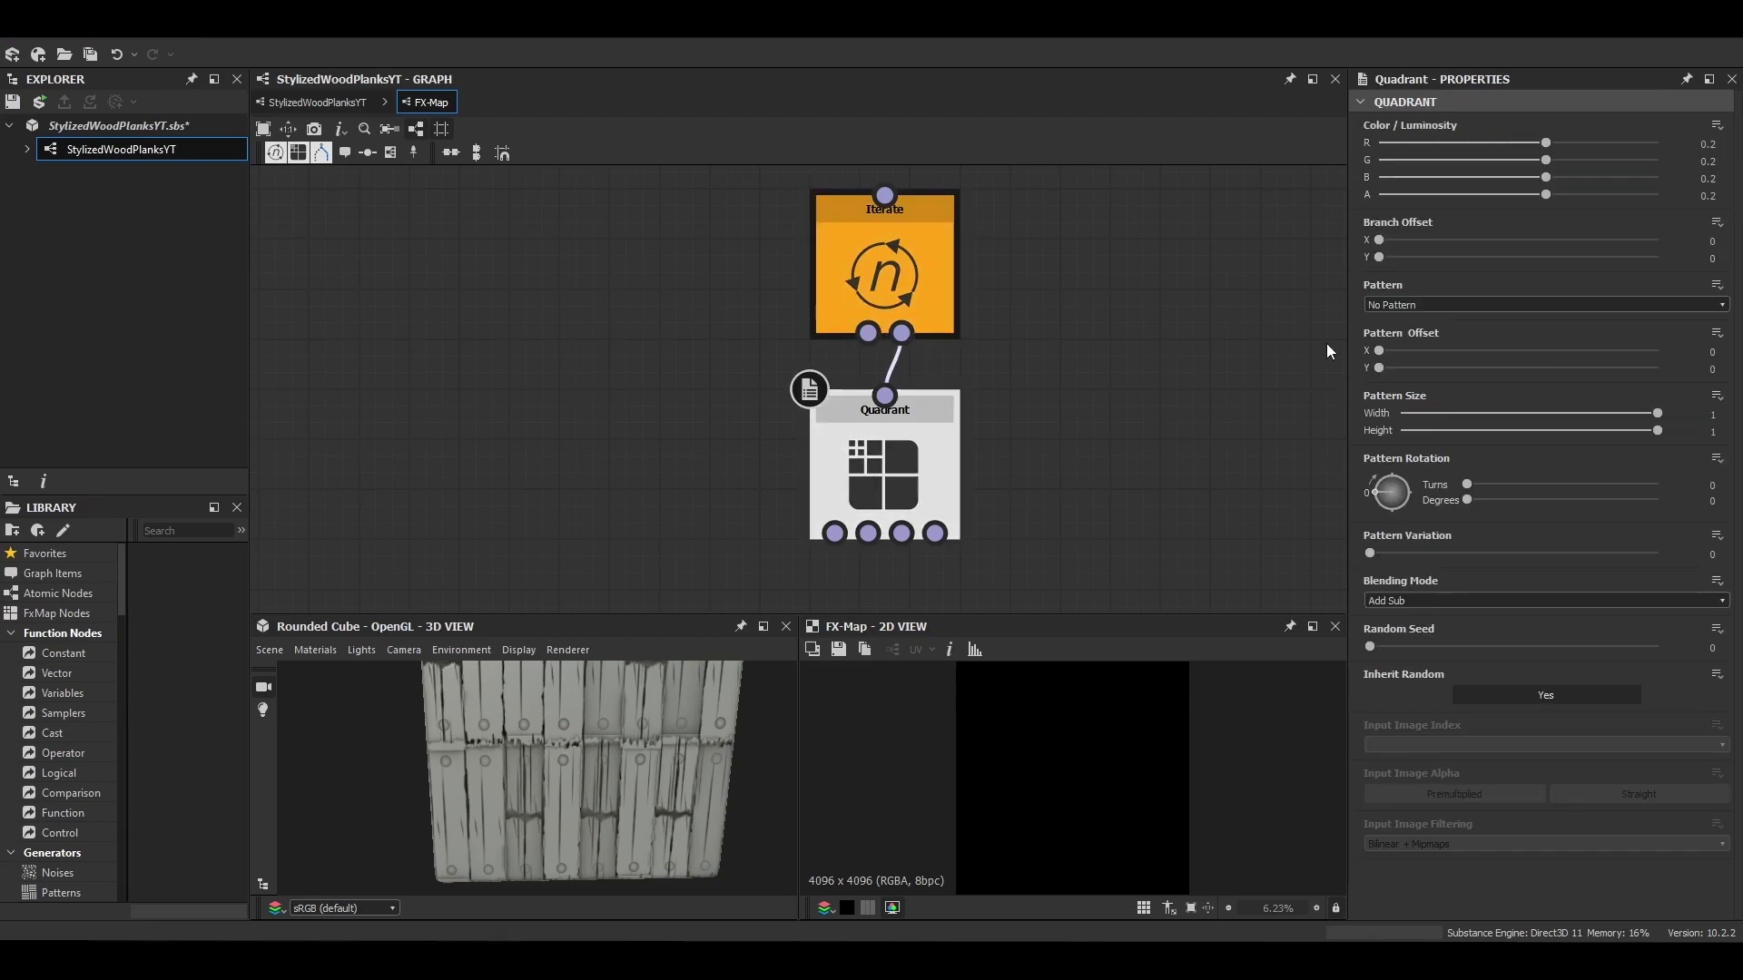
{"action": "left_click", "coordinate": [1407, 305]}
{"action": "left_click", "coordinate": [1406, 333]}
{"action": "left_click", "coordinate": [1416, 303]}
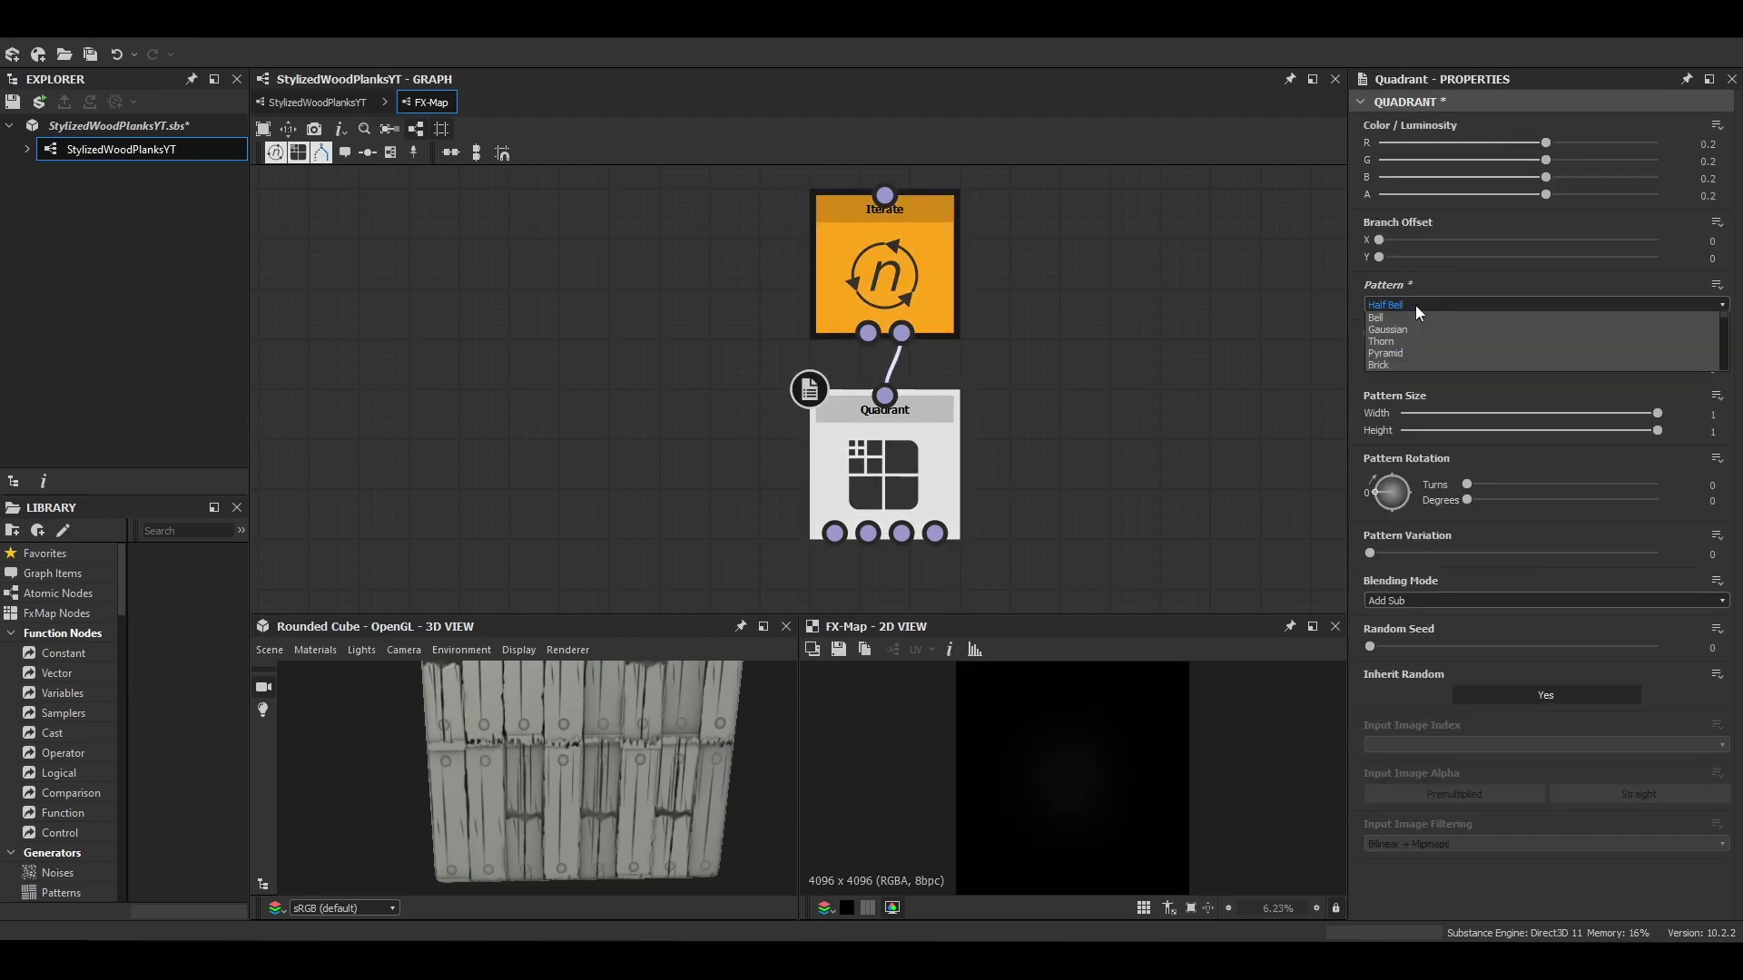
{"action": "left_click", "coordinate": [1413, 368]}
{"action": "left_click", "coordinate": [1408, 305]}
{"action": "left_click", "coordinate": [1408, 357]}
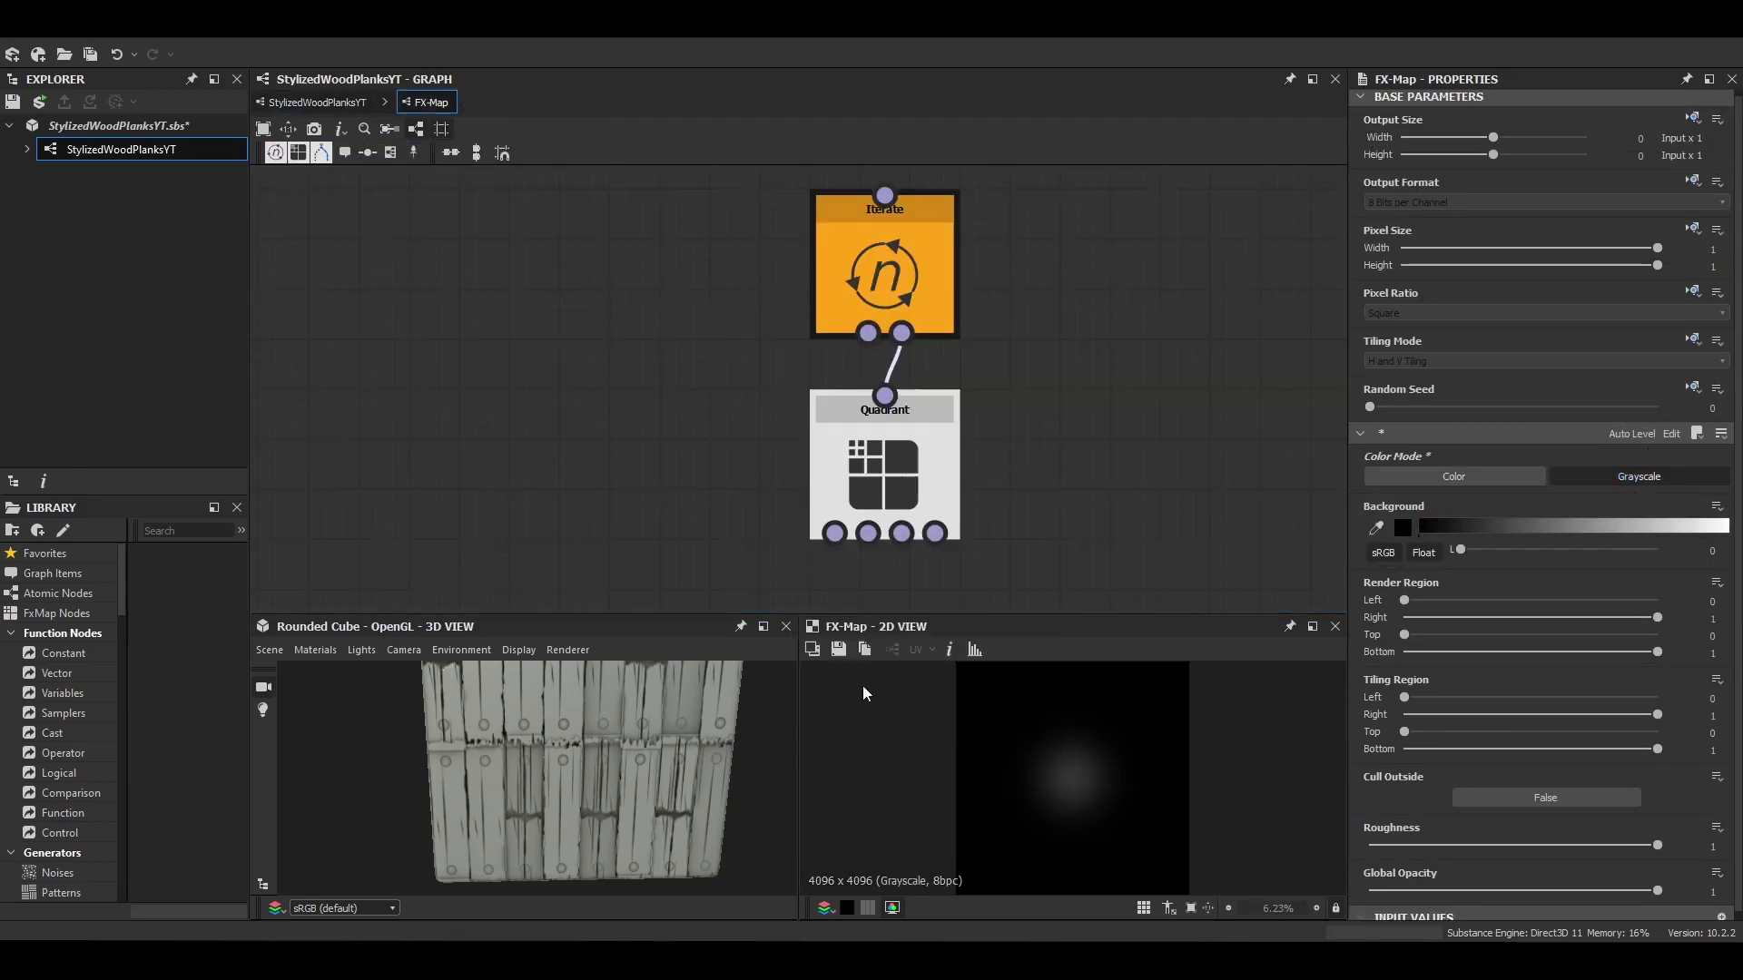
Step: Set the Quadrant's luminosity to 0.02 and open the Iterate node's settings
{"action": "left_click", "coordinate": [884, 454]}
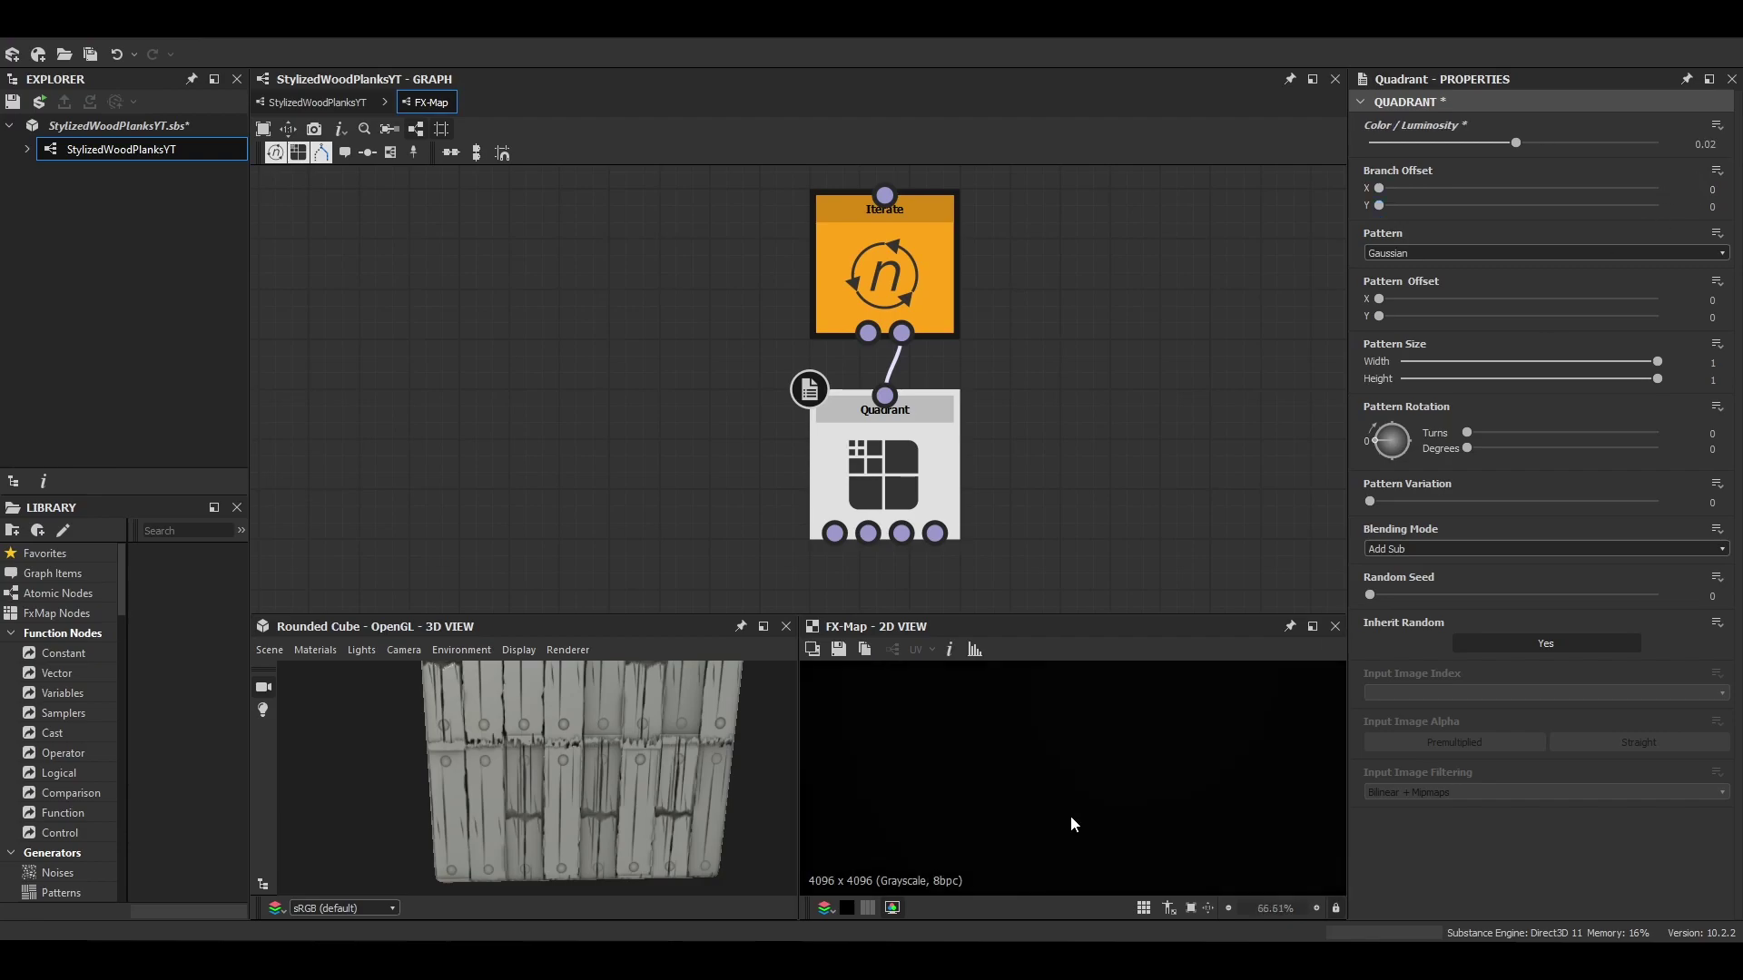
{"action": "left_click", "coordinate": [884, 272]}
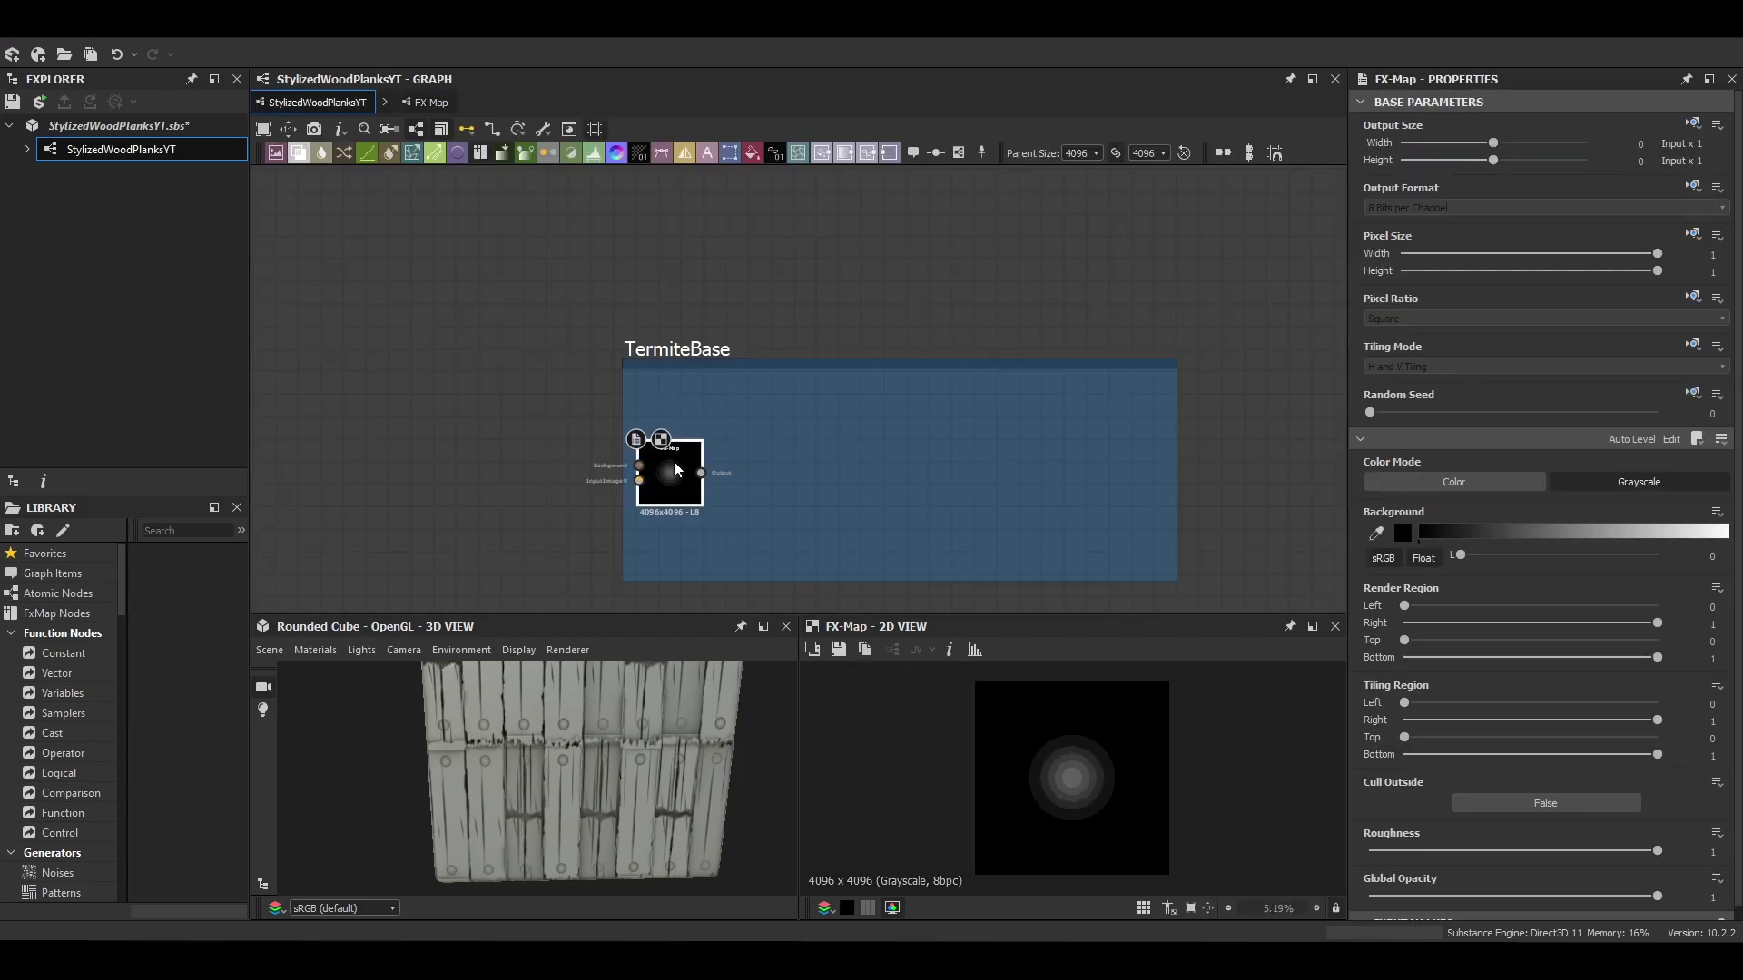
Step: Add a Warp after the FX-Map, driven by a Perlin Noise with scale 7
{"action": "key", "text": "space"}
{"action": "type", "text": "wa"}
{"action": "key", "text": "Return"}
{"action": "key", "text": "space"}
{"action": "type", "text": "per"}
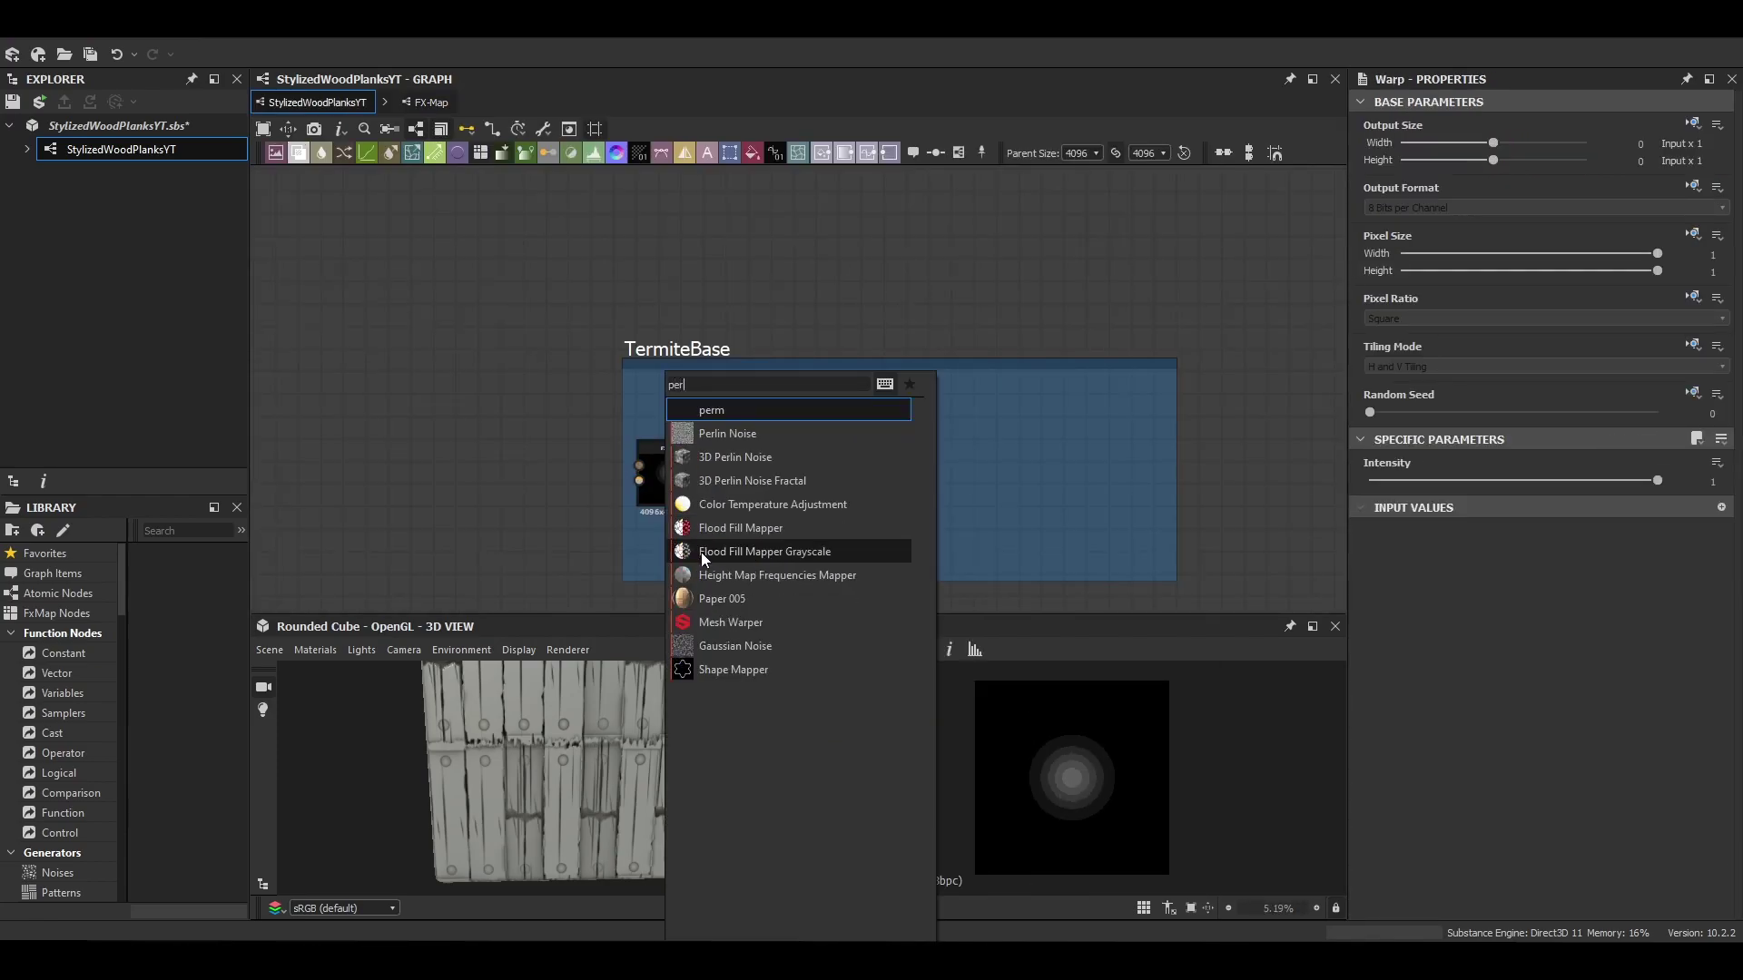
{"action": "left_click", "coordinate": [712, 433]}
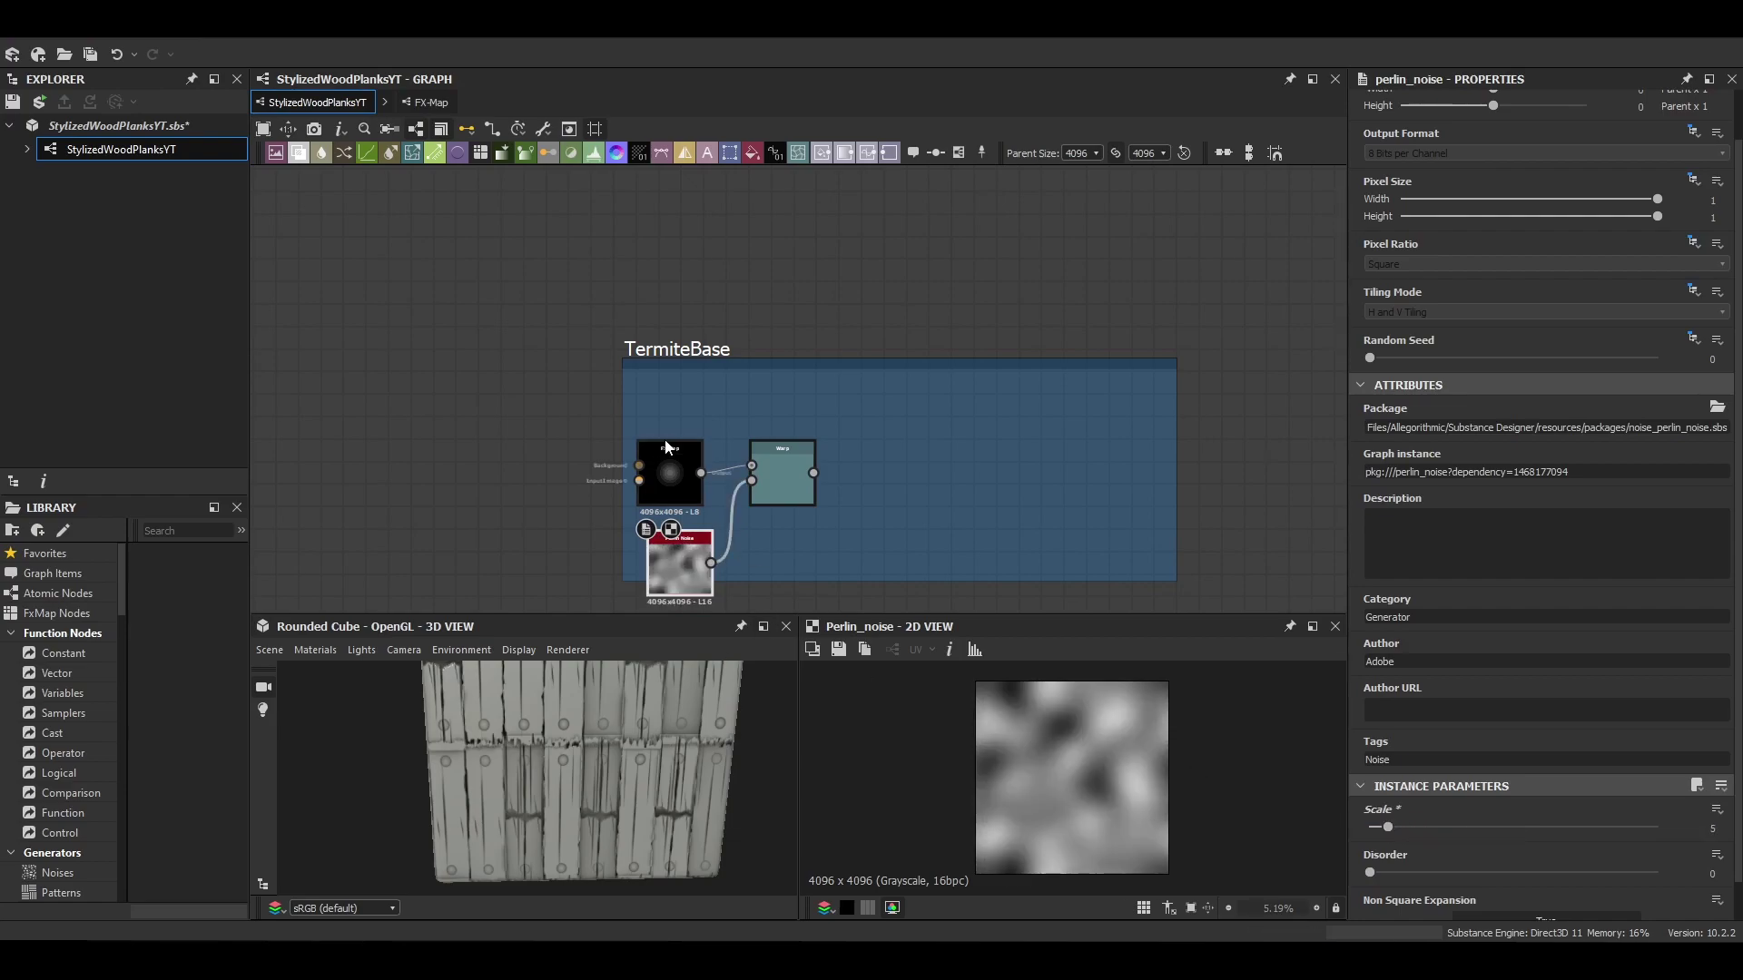
{"action": "left_click_drag", "start_coordinate": [1387, 827], "coordinate": [1398, 828]}
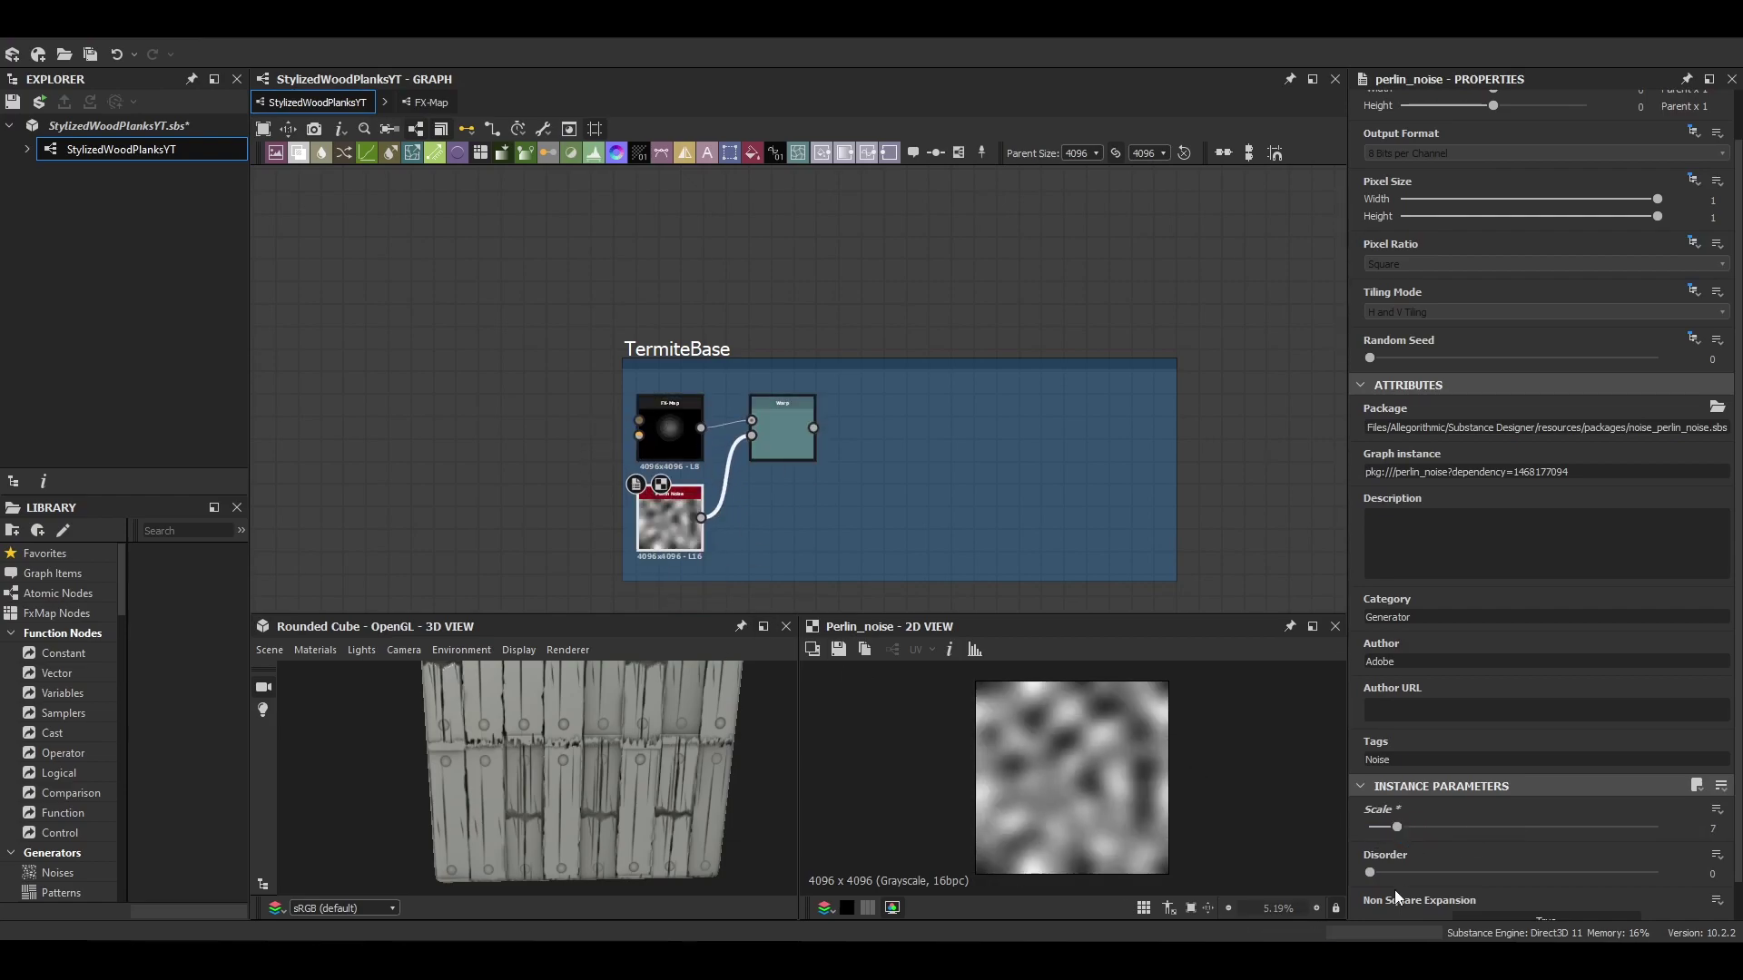
{"action": "scroll", "coordinate": [775, 384], "scroll_direction": "up", "scroll_amount": 4}
{"action": "double_click", "coordinate": [770, 508]}
{"action": "key", "text": "space"}
{"action": "type", "text": "bl"}
{"action": "left_click", "coordinate": [825, 445]}
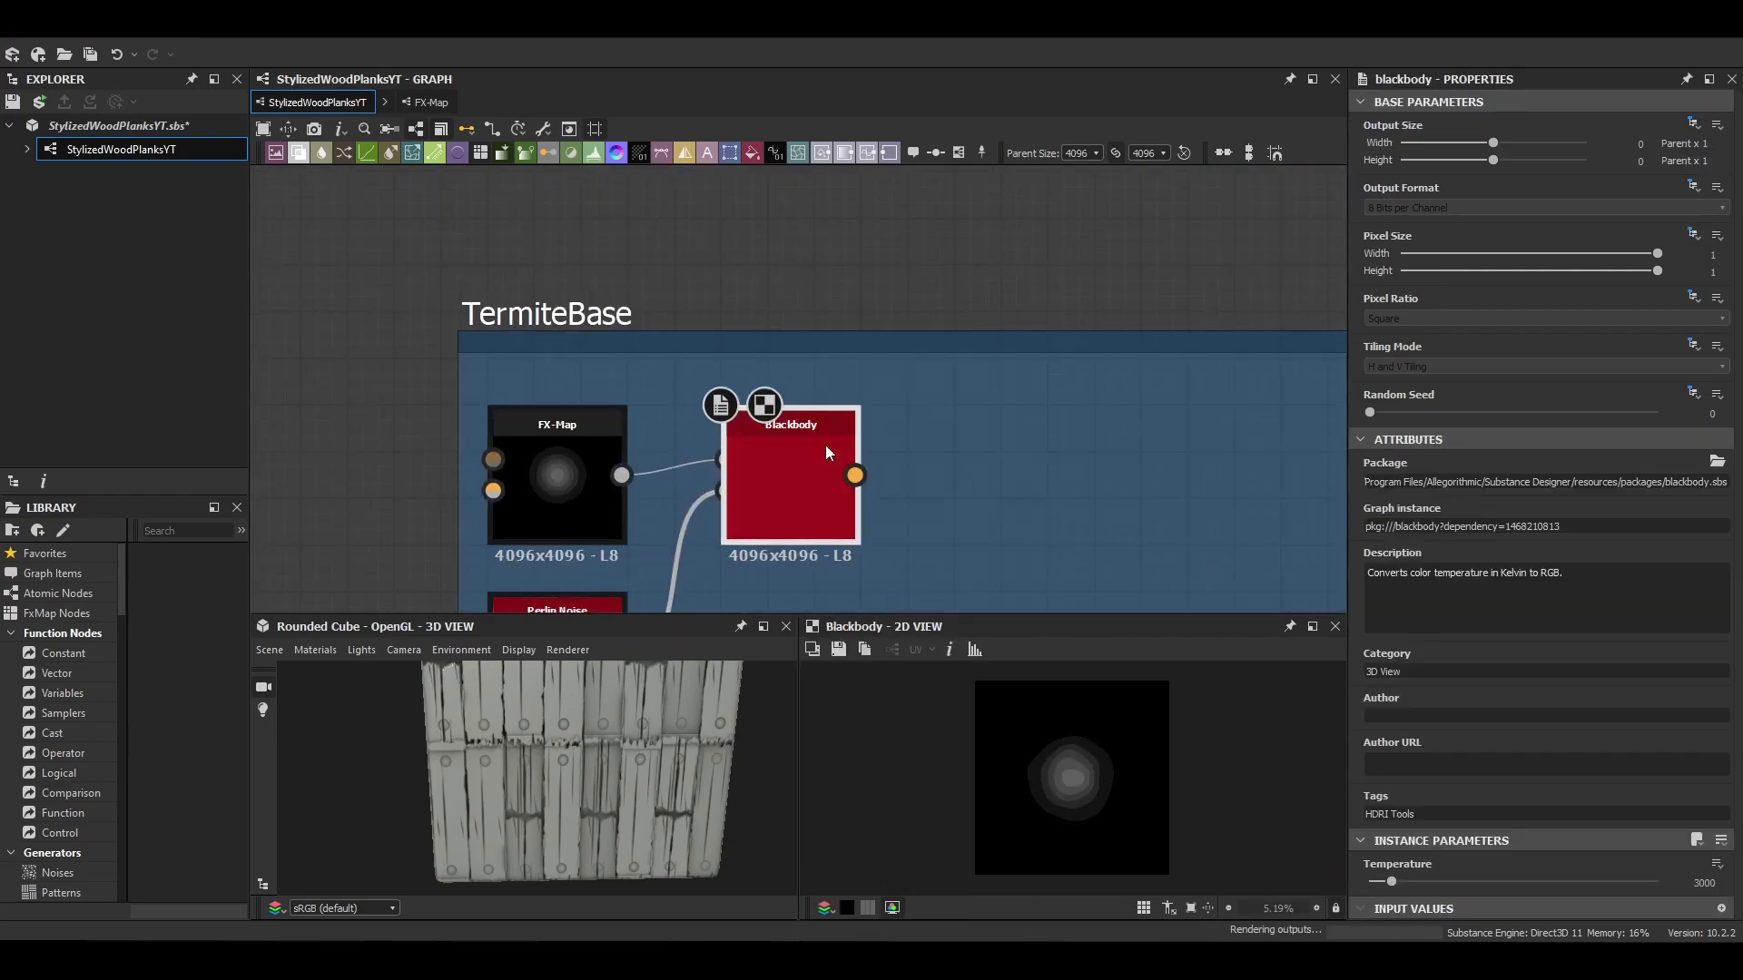
{"action": "key", "text": "ctrl+z"}
Step: Add a Blur with intensity 5.53 after the Warp, followed by an Invert Grayscale
{"action": "double_click", "coordinate": [784, 471]}
{"action": "key", "text": "space"}
{"action": "left_click", "coordinate": [852, 455]}
{"action": "left_click_drag", "start_coordinate": [1514, 480], "coordinate": [1452, 484]}
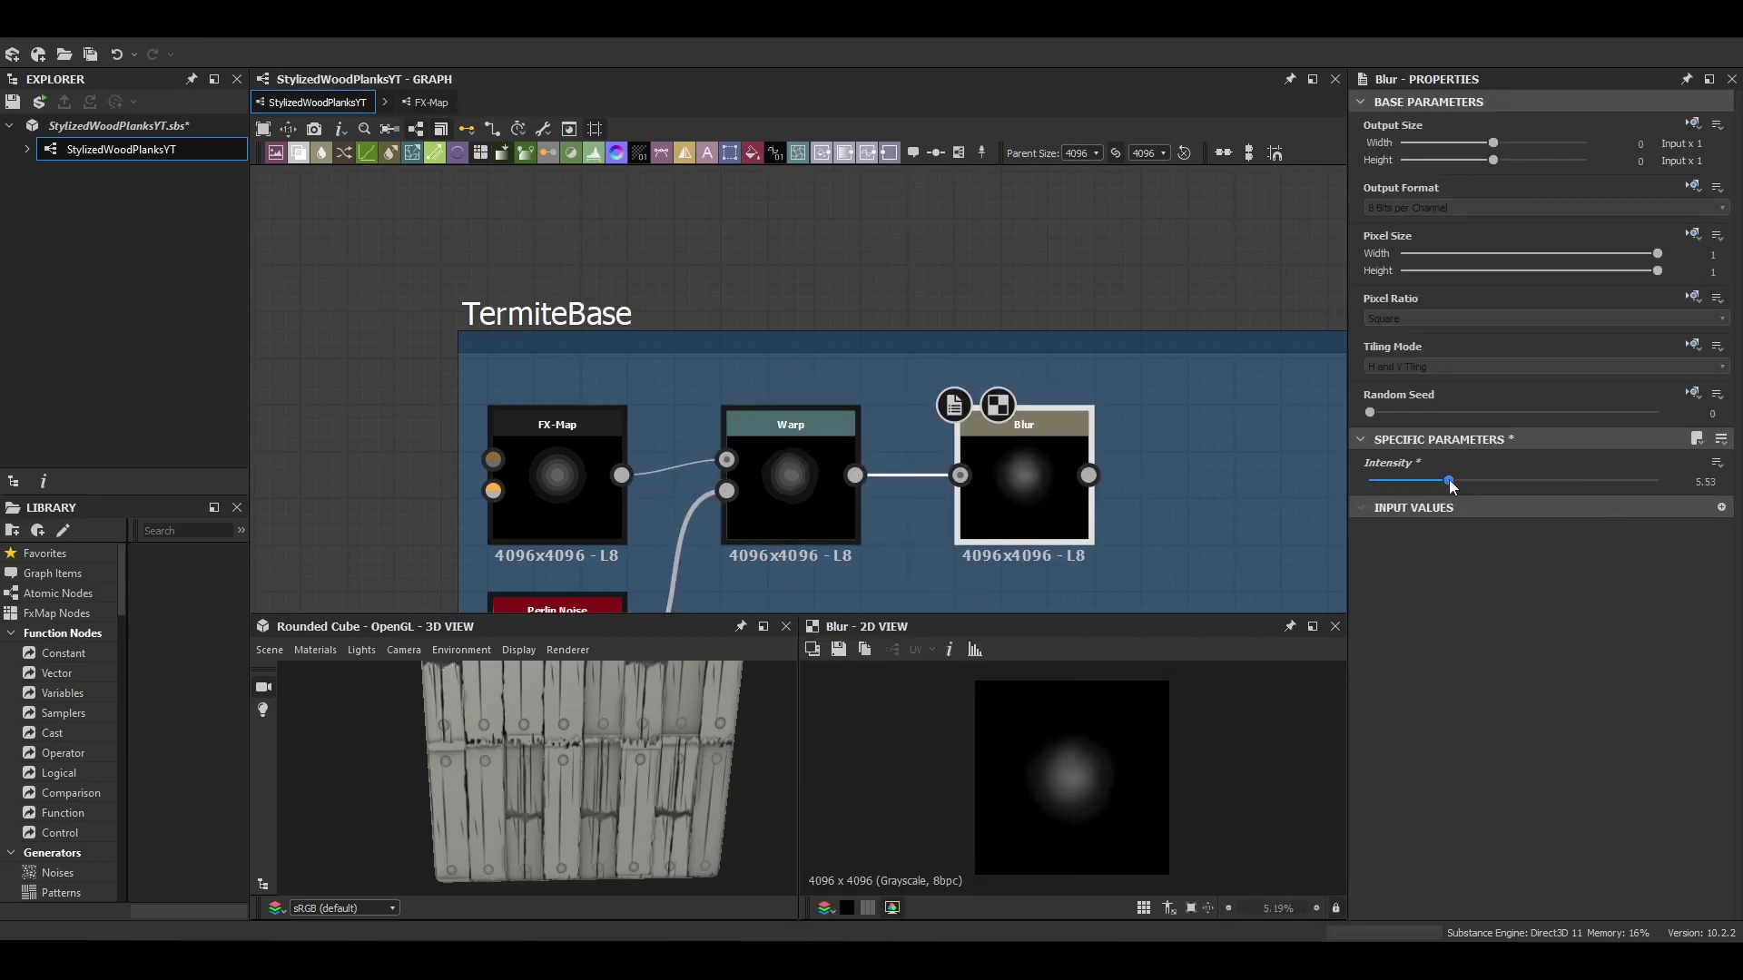
{"action": "key", "text": "space"}
{"action": "type", "text": "invert"}
{"action": "left_click", "coordinate": [908, 421]}
Step: Branch a Histogram Scan off the termite Blur with position 0.97 and contrast 0.84
{"action": "key", "text": "space"}
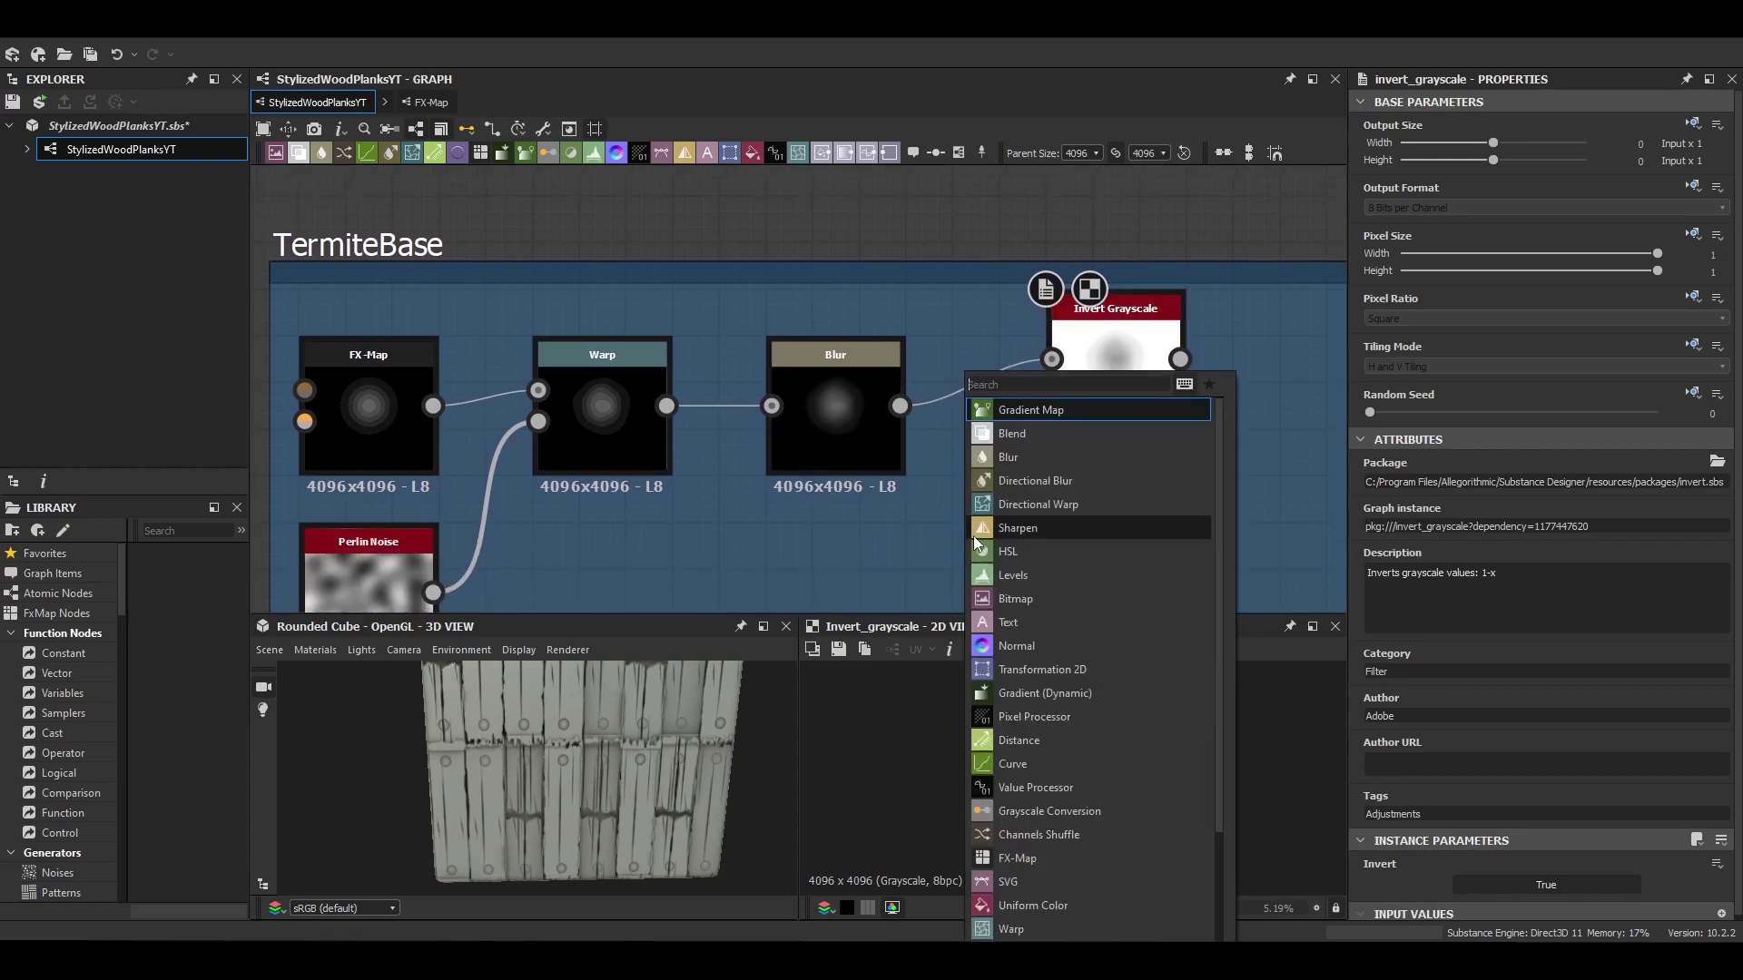
{"action": "type", "text": "hist"}
{"action": "left_click", "coordinate": [1049, 468]}
{"action": "left_click_drag", "start_coordinate": [1560, 888], "coordinate": [1649, 886]}
{"action": "scroll", "coordinate": [1516, 875], "scroll_direction": "down", "scroll_amount": 2}
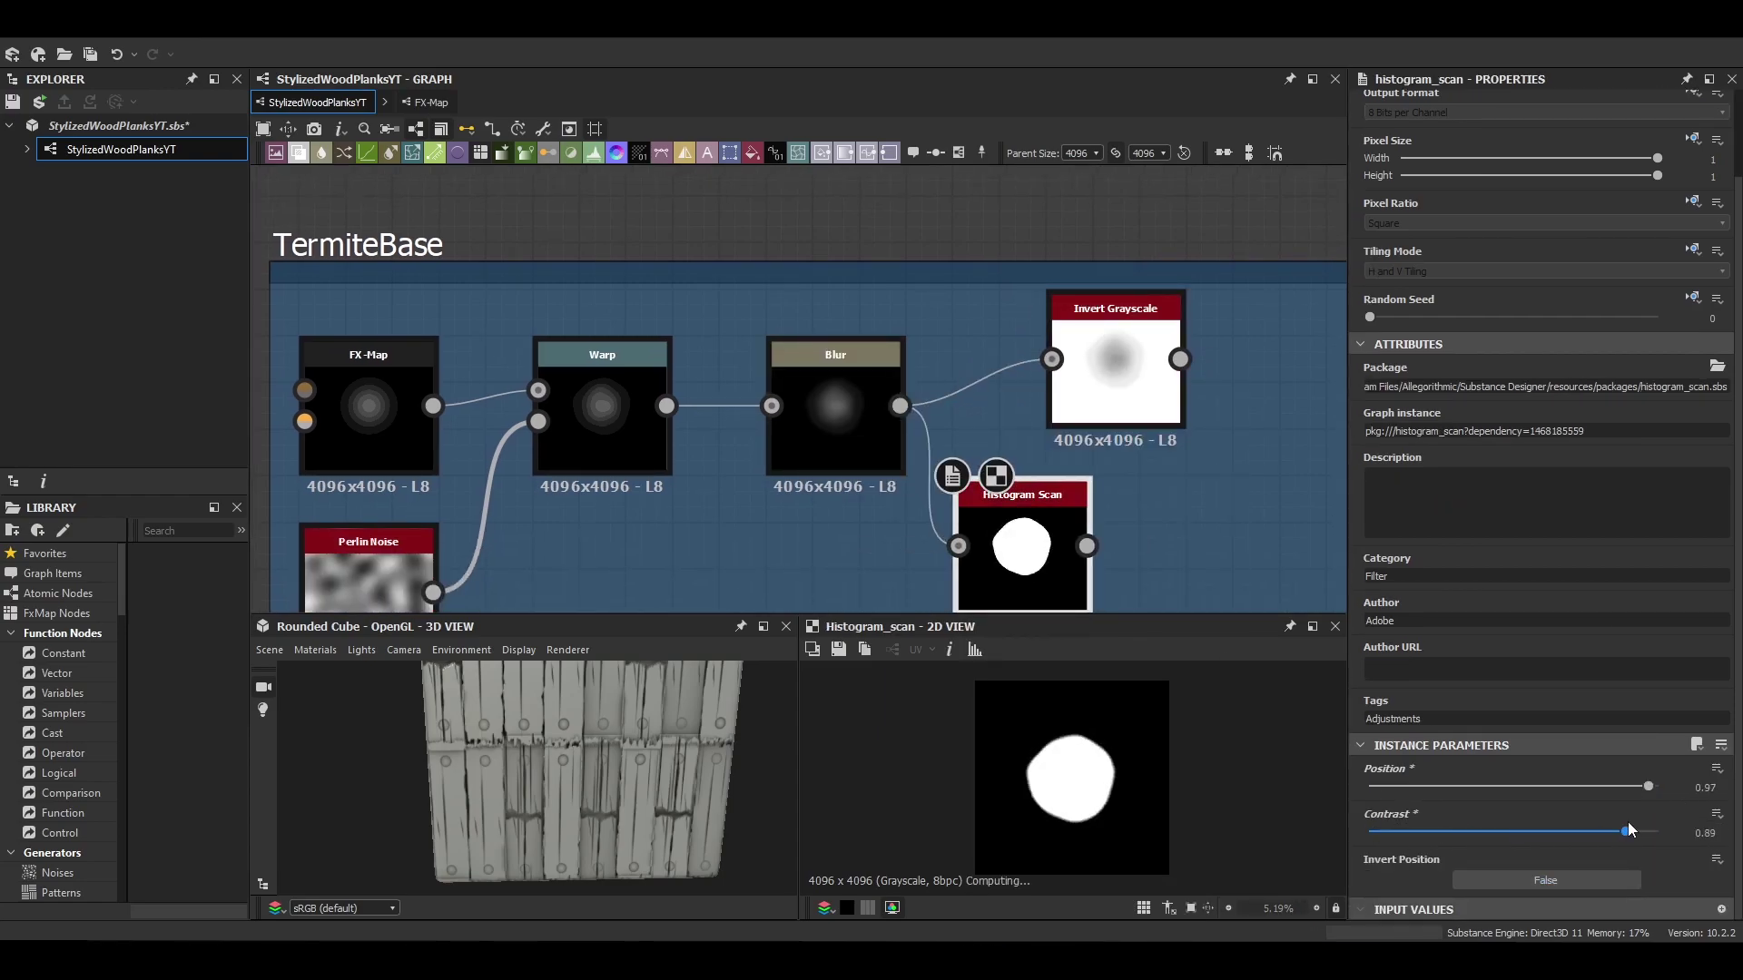
{"action": "scroll", "coordinate": [1138, 805], "scroll_direction": "up", "scroll_amount": 5}
{"action": "middle_click_drag", "start_coordinate": [1144, 804], "coordinate": [1152, 832]}
{"action": "middle_click_drag", "start_coordinate": [1182, 460], "coordinate": [736, 422]}
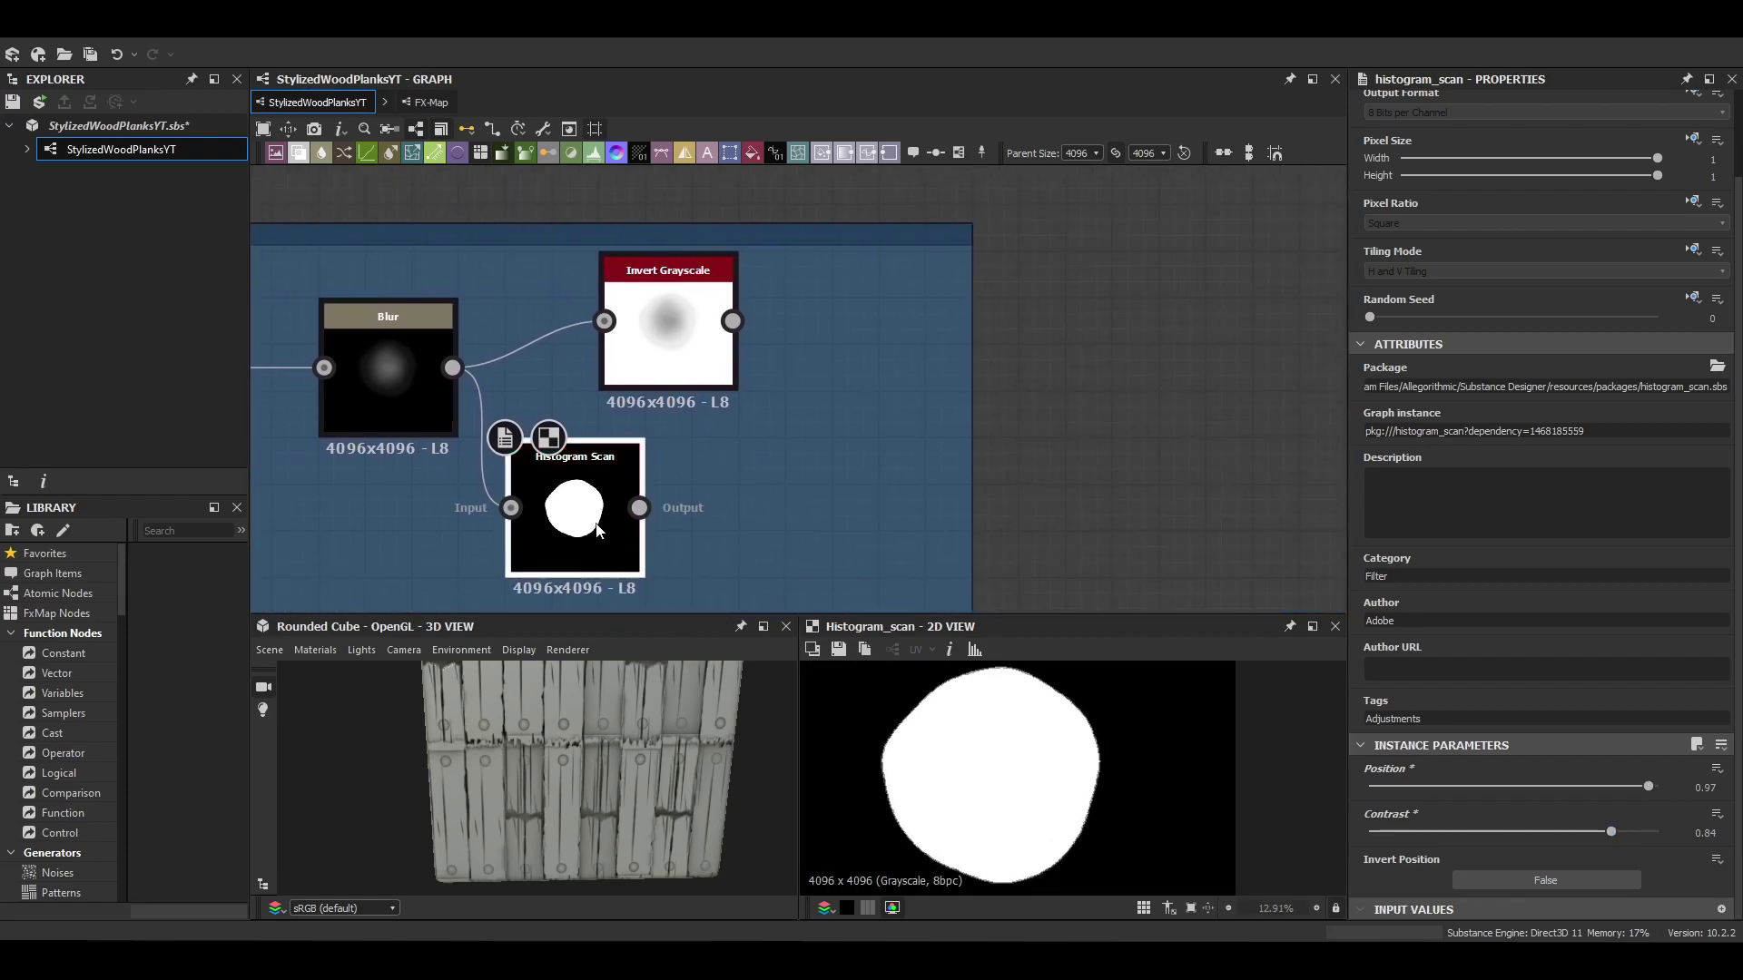
Step: Add an Invert Grayscale after the termite Histogram Scan
{"action": "key", "text": "space"}
{"action": "type", "text": "inv"}
{"action": "key", "text": "Return"}
Step: Add a Blend fed by the inverted termite blur, with the inverted Histogram Scan as its opacity mask
{"action": "double_click", "coordinate": [694, 354]}
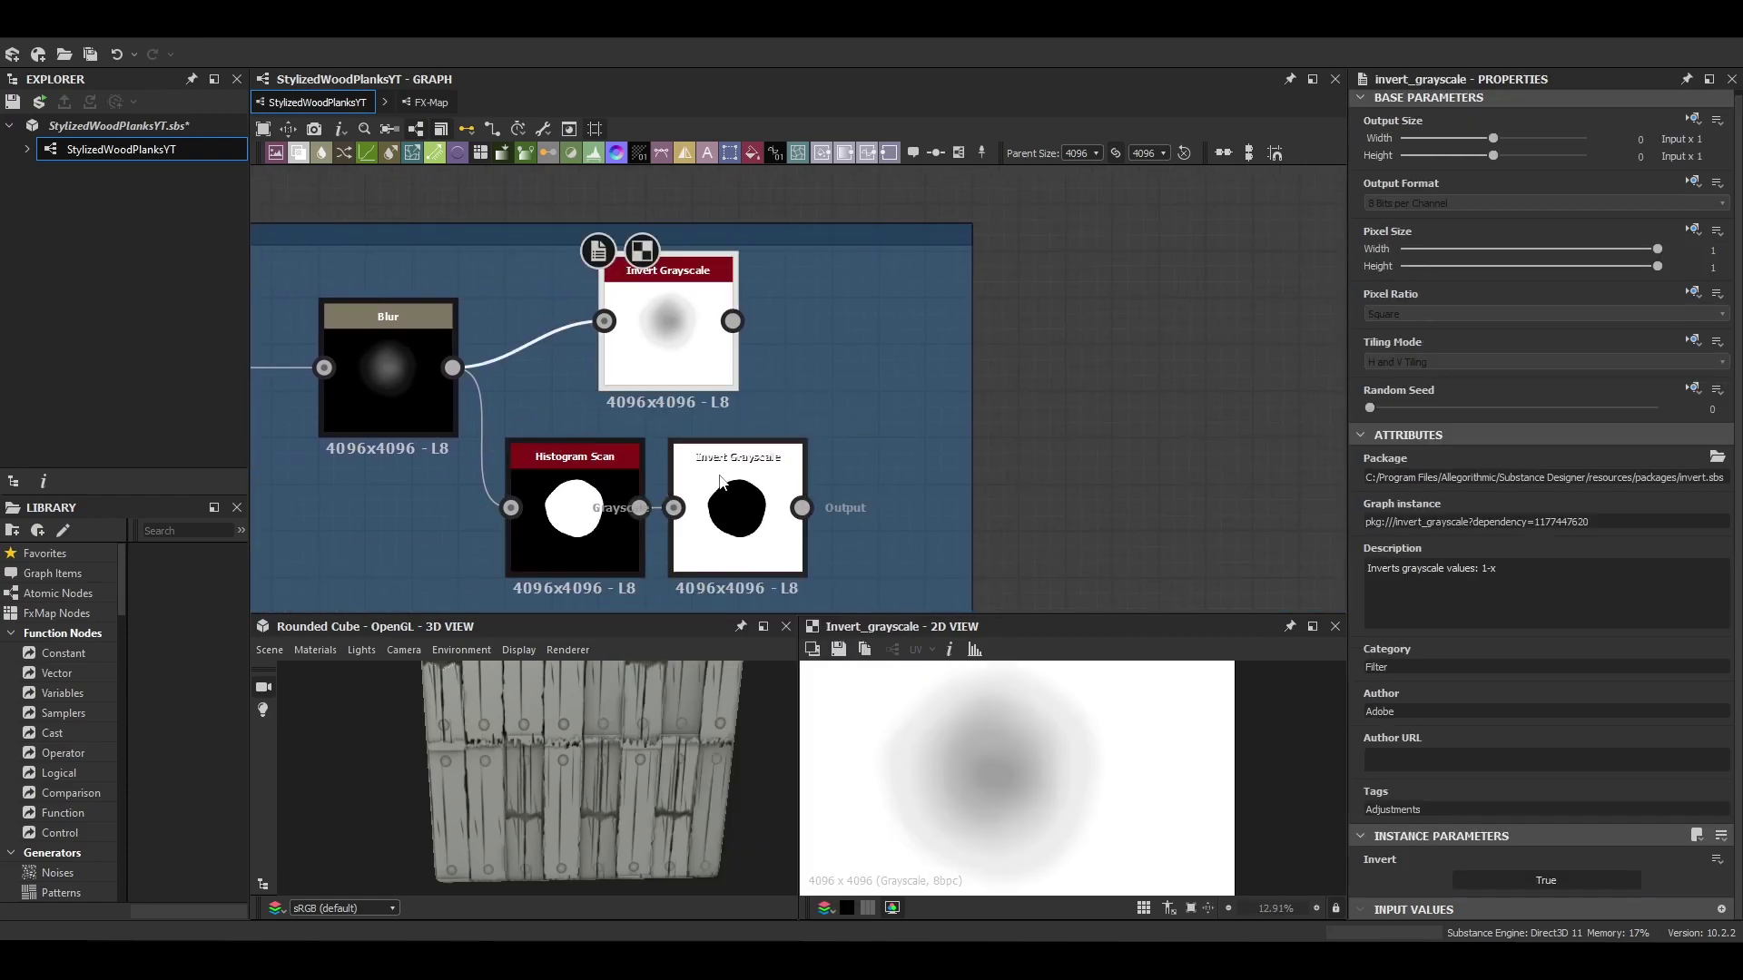
{"action": "key", "text": "space"}
{"action": "type", "text": "bl"}
{"action": "key", "text": "Return"}
{"action": "left_click_drag", "start_coordinate": [733, 321], "coordinate": [790, 321]}
{"action": "left_click_drag", "start_coordinate": [851, 340], "coordinate": [898, 340]}
{"action": "left_click_drag", "start_coordinate": [801, 509], "coordinate": [836, 352]}
{"action": "left_click_drag", "start_coordinate": [899, 352], "coordinate": [922, 354]}
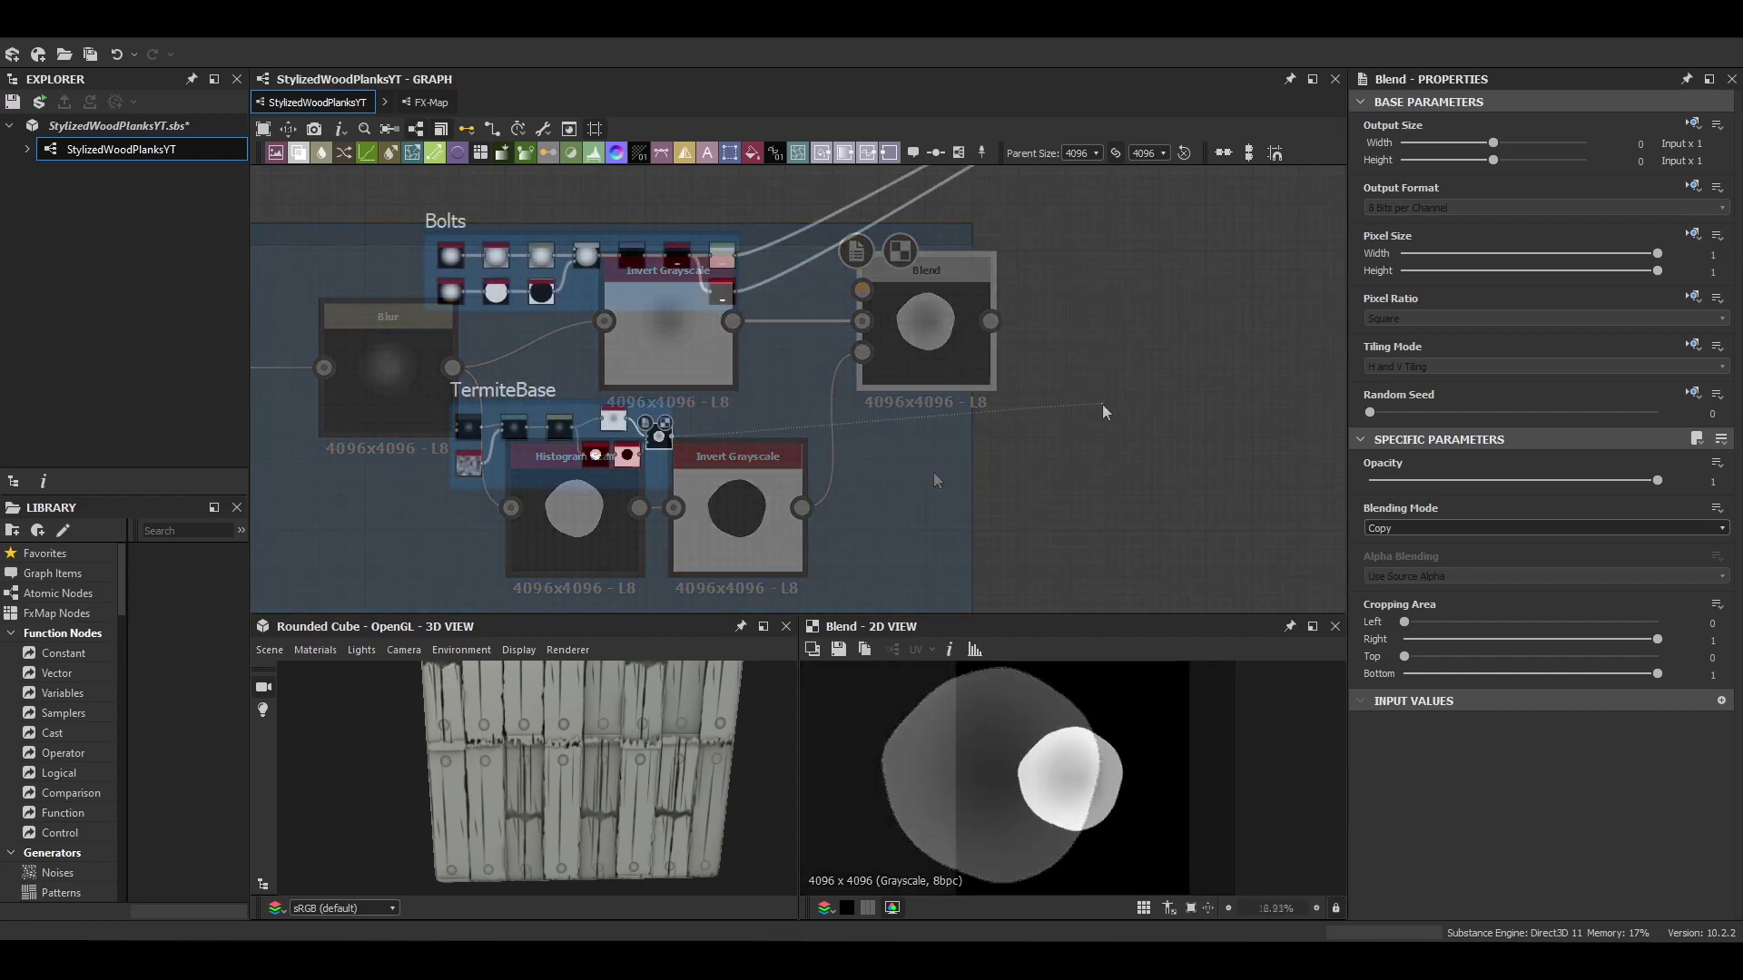
Step: Route the TermiteBase Blend output through a dot node placed near the +Bolts frame
{"action": "middle_click_drag", "start_coordinate": [1102, 405], "coordinate": [498, 487]}
{"action": "scroll", "coordinate": [499, 486], "scroll_direction": "down", "scroll_amount": 4}
{"action": "scroll", "coordinate": [519, 483], "scroll_direction": "up", "scroll_amount": 5}
{"action": "left_click_drag", "start_coordinate": [519, 485], "coordinate": [830, 544]}
{"action": "middle_click_drag", "start_coordinate": [930, 510], "coordinate": [829, 521]}
{"action": "scroll", "coordinate": [1078, 321], "scroll_direction": "down", "scroll_amount": 2}
{"action": "left_click_drag", "start_coordinate": [1062, 318], "coordinate": [1089, 414]}
{"action": "scroll", "coordinate": [866, 412], "scroll_direction": "up", "scroll_amount": 5}
{"action": "left_click_drag", "start_coordinate": [807, 336], "coordinate": [1190, 337]}
{"action": "middle_click_drag", "start_coordinate": [1136, 380], "coordinate": [1327, 338]}
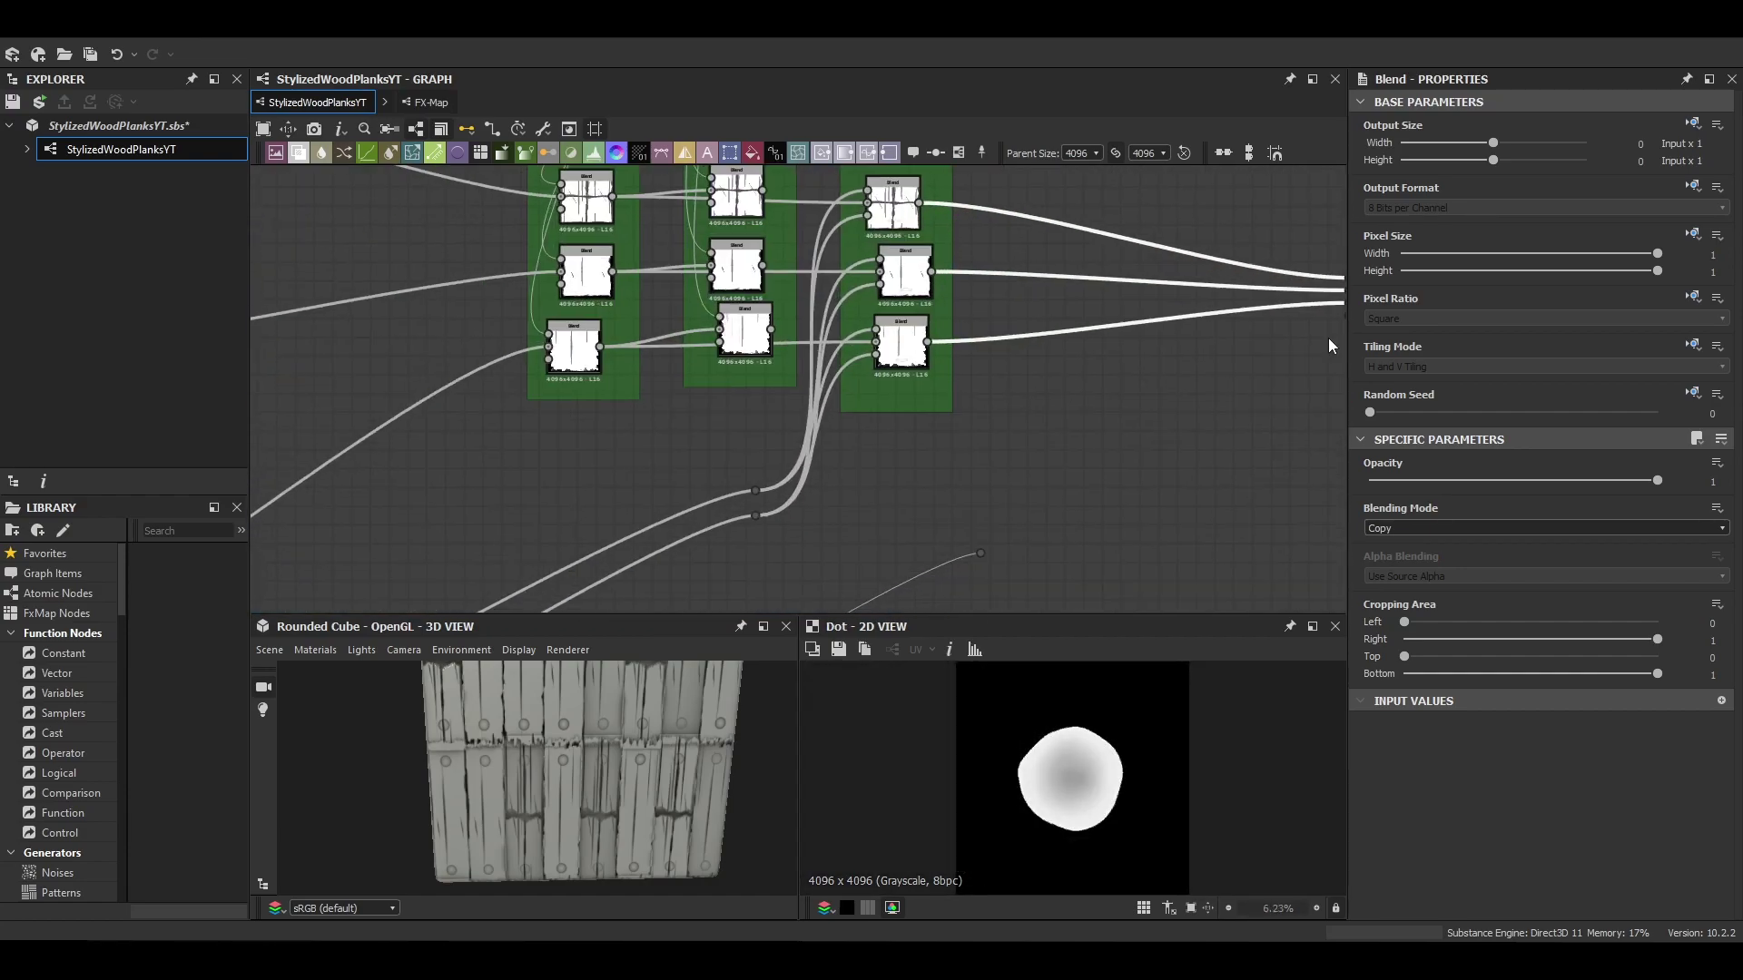
Step: Add a Tile Sampler fed by the termite dot node and set its pattern to Pattern Input
{"action": "scroll", "coordinate": [917, 340], "scroll_direction": "down", "scroll_amount": 2}
{"action": "key", "text": "space"}
{"action": "type", "text": "tile"}
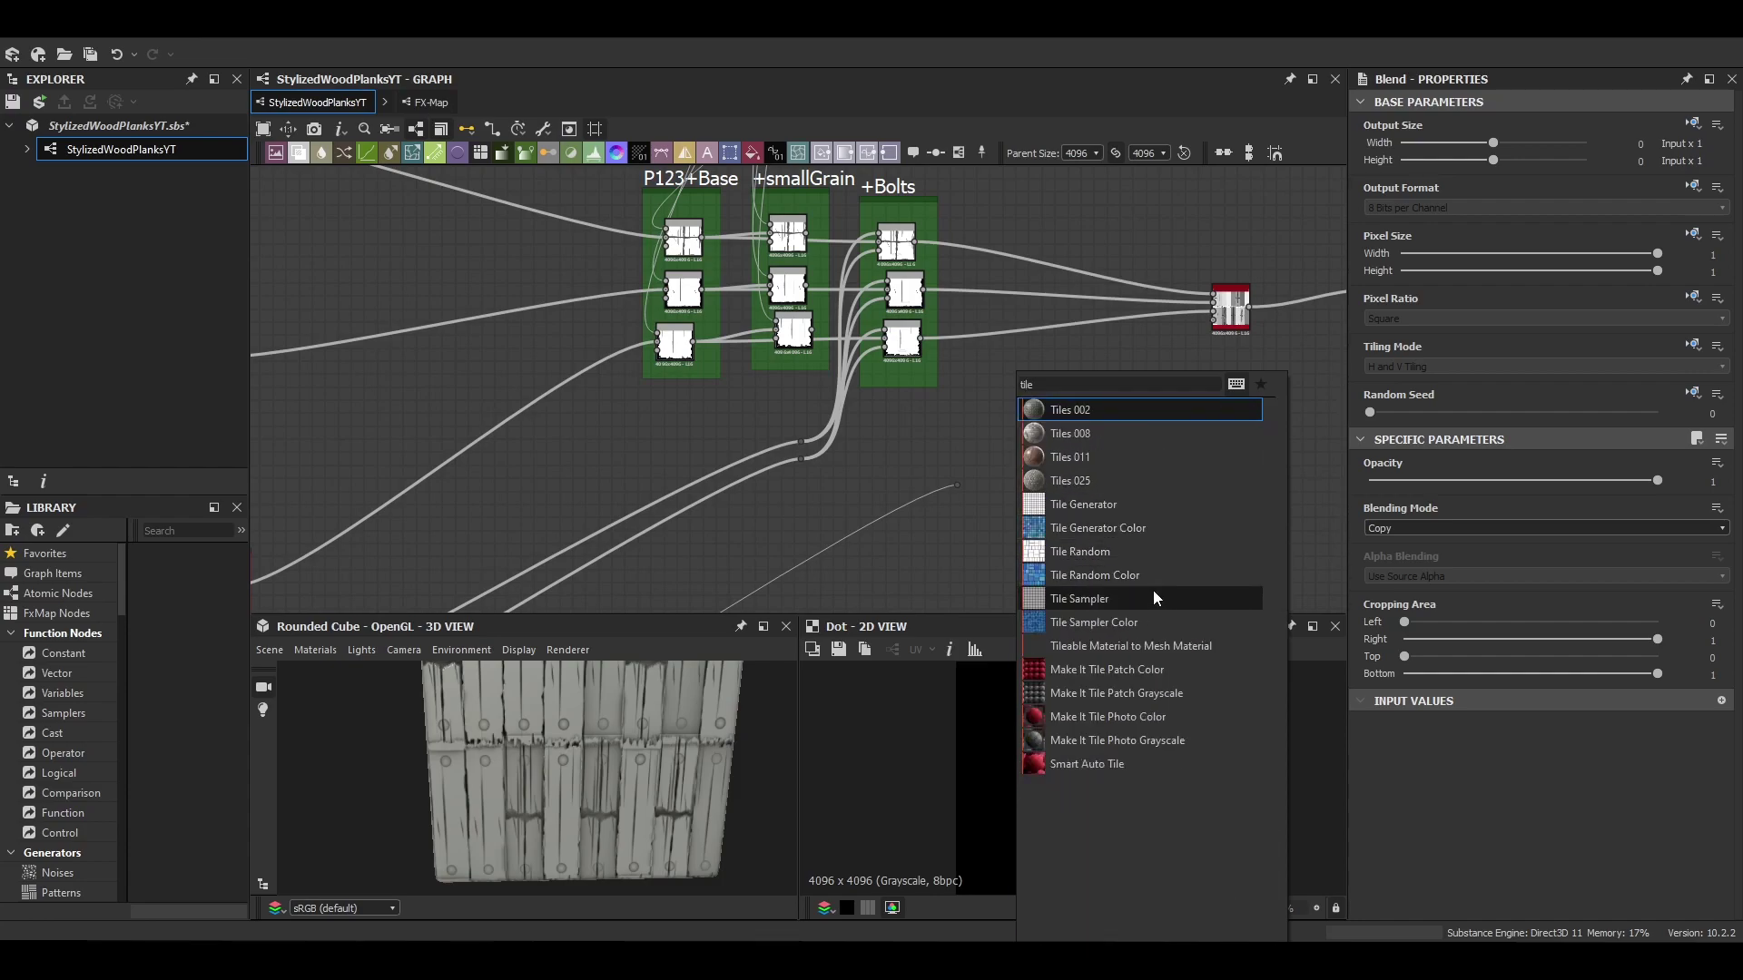
{"action": "left_click", "coordinate": [1152, 595]}
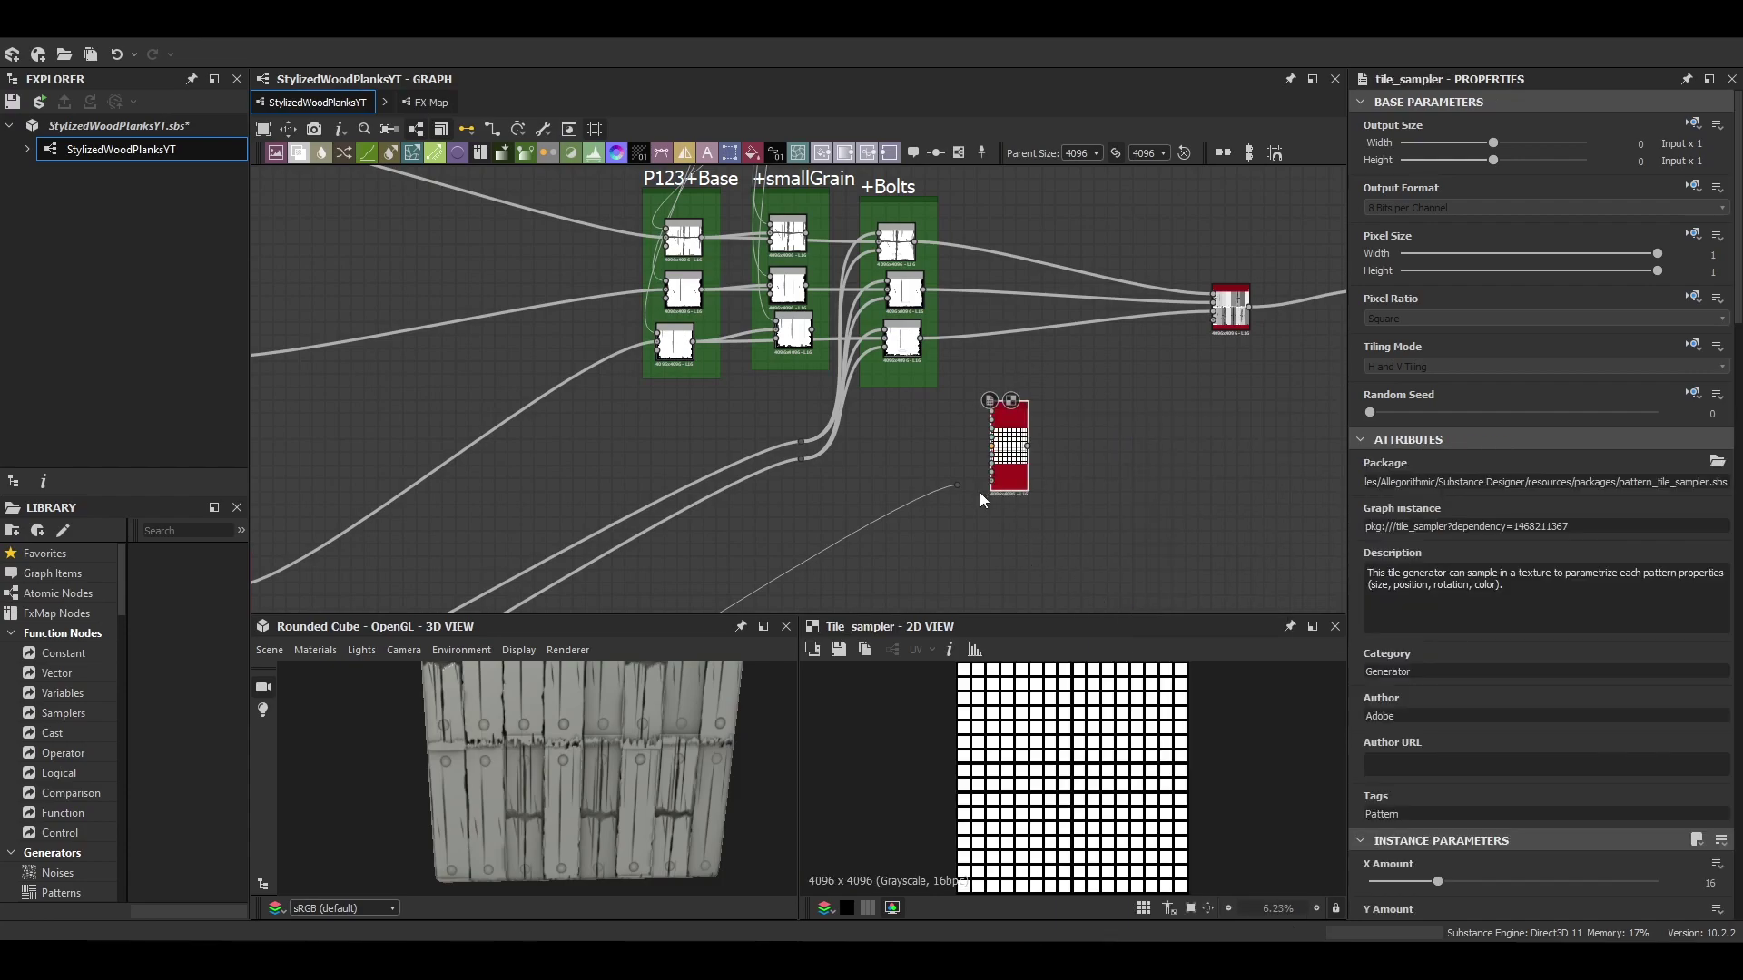
{"action": "scroll", "coordinate": [978, 492], "scroll_direction": "up", "scroll_amount": 3}
{"action": "scroll", "coordinate": [1429, 825], "scroll_direction": "down", "scroll_amount": 5}
{"action": "left_click", "coordinate": [1420, 778]}
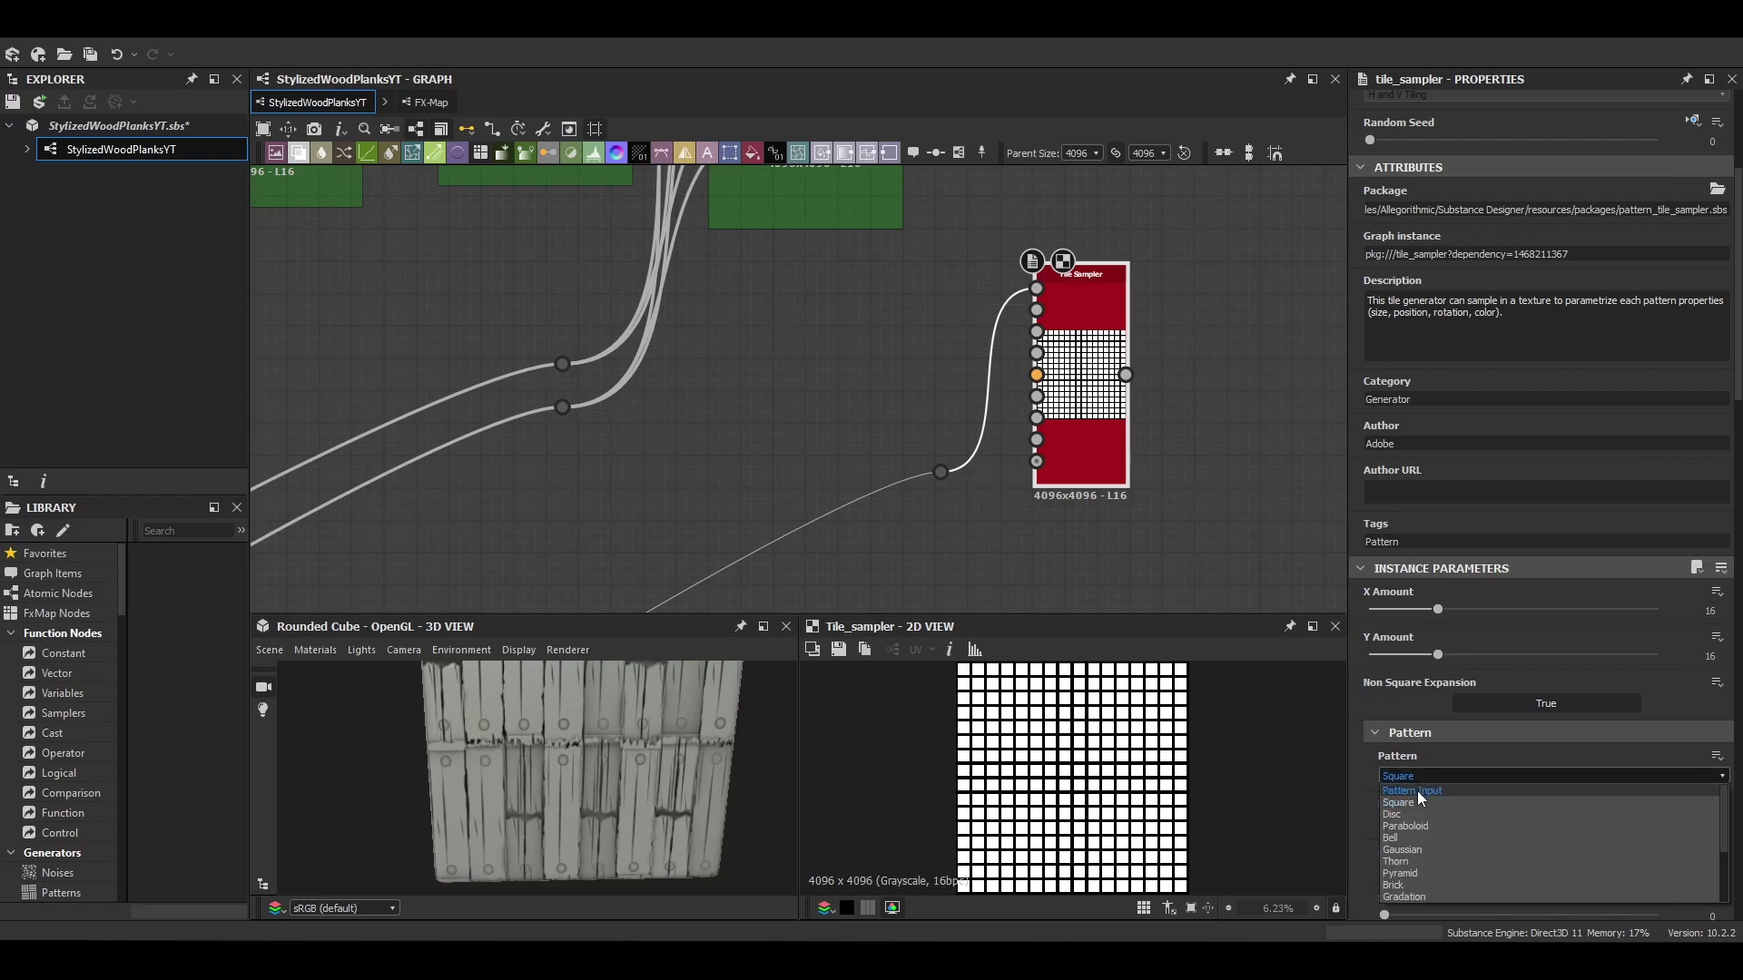
{"action": "left_click", "coordinate": [1418, 792]}
Step: Set the Tile Sampler's X and Y amounts to 6, size to 0.68 by 0.28 and scale to 1.52
{"action": "scroll", "coordinate": [1068, 770], "scroll_direction": "up", "scroll_amount": 9}
{"action": "left_click_drag", "start_coordinate": [1438, 609], "coordinate": [1393, 610]}
{"action": "left_click_drag", "start_coordinate": [1438, 654], "coordinate": [1393, 655]}
{"action": "right_click_drag", "start_coordinate": [1098, 771], "coordinate": [924, 938], "text": "alt"}
{"action": "scroll", "coordinate": [1456, 724], "scroll_direction": "down", "scroll_amount": 5}
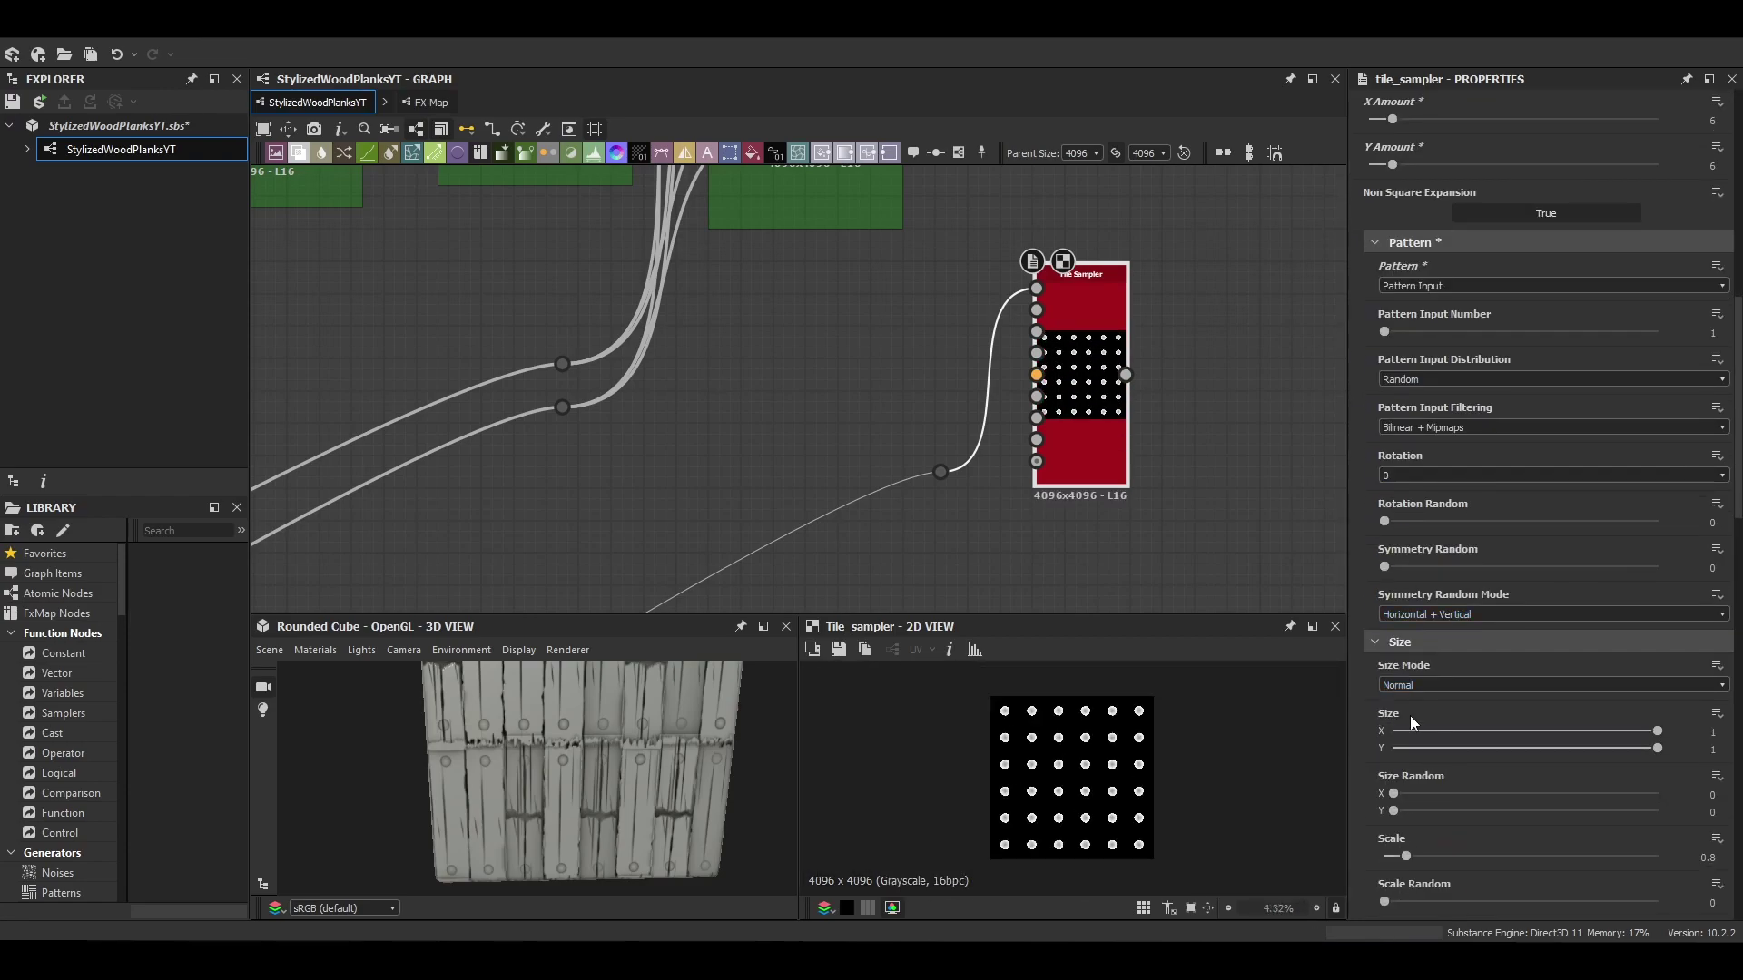
{"action": "left_click_drag", "start_coordinate": [1625, 755], "coordinate": [1424, 751]}
{"action": "scroll", "coordinate": [1403, 760], "scroll_direction": "down", "scroll_amount": 1}
{"action": "scroll", "coordinate": [1080, 814], "scroll_direction": "up", "scroll_amount": 4}
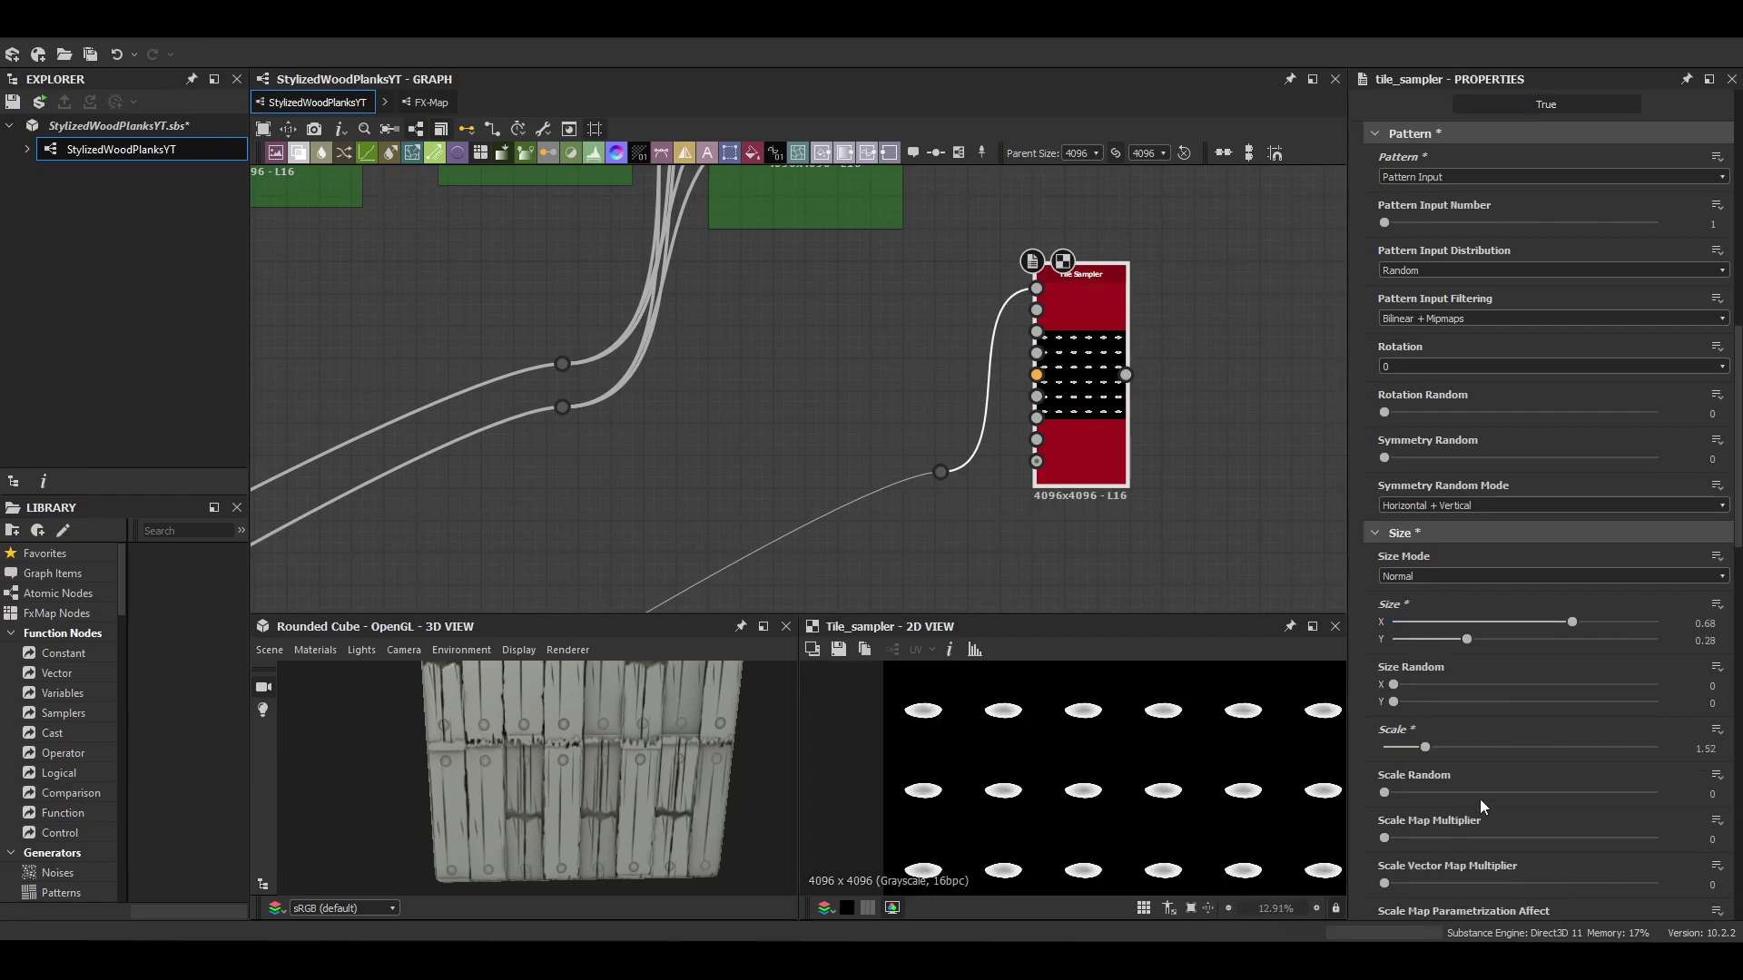
Step: Set the Tile Sampler's scale random to 0.78, position random to 0.33 and offset to 0.56
{"action": "scroll", "coordinate": [1480, 799], "scroll_direction": "down", "scroll_amount": 1}
{"action": "left_click_drag", "start_coordinate": [1488, 686], "coordinate": [1621, 701]}
{"action": "scroll", "coordinate": [1621, 701], "scroll_direction": "down", "scroll_amount": 2}
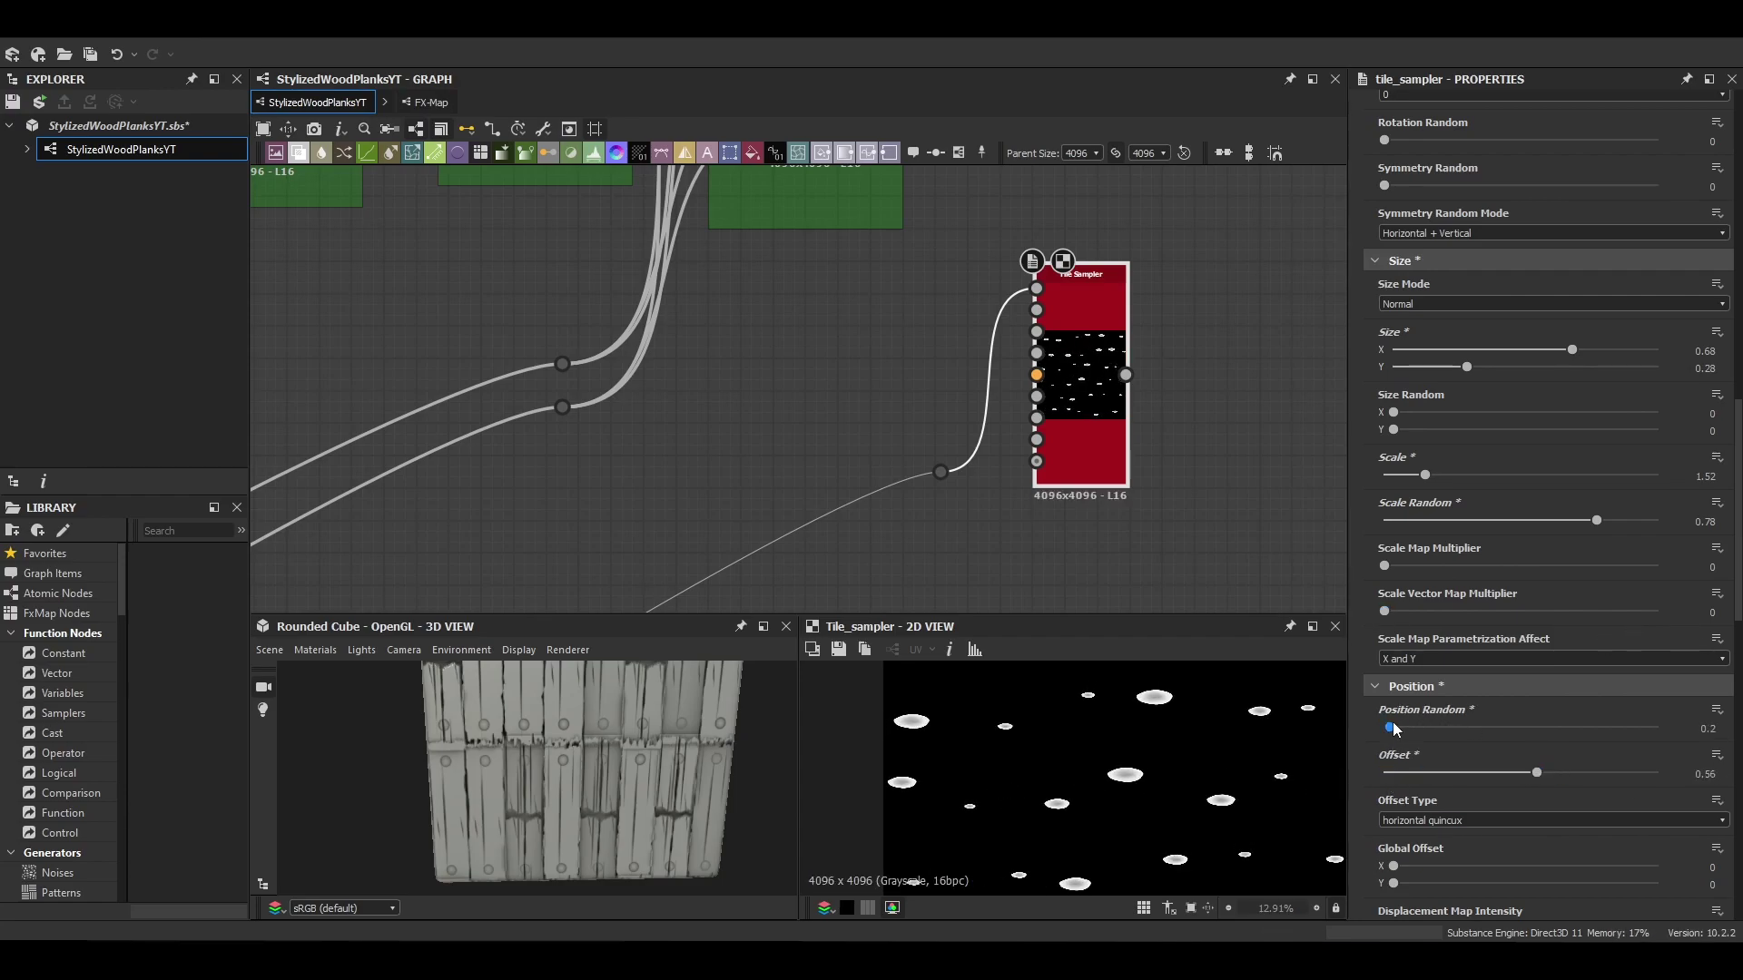
{"action": "scroll", "coordinate": [1395, 732], "scroll_direction": "down", "scroll_amount": 3}
{"action": "scroll", "coordinate": [1418, 822], "scroll_direction": "down", "scroll_amount": 2}
Step: Set the Tile Sampler's rotation random to 0.11 and mask random to 0.67
{"action": "left_click", "coordinate": [1425, 813]}
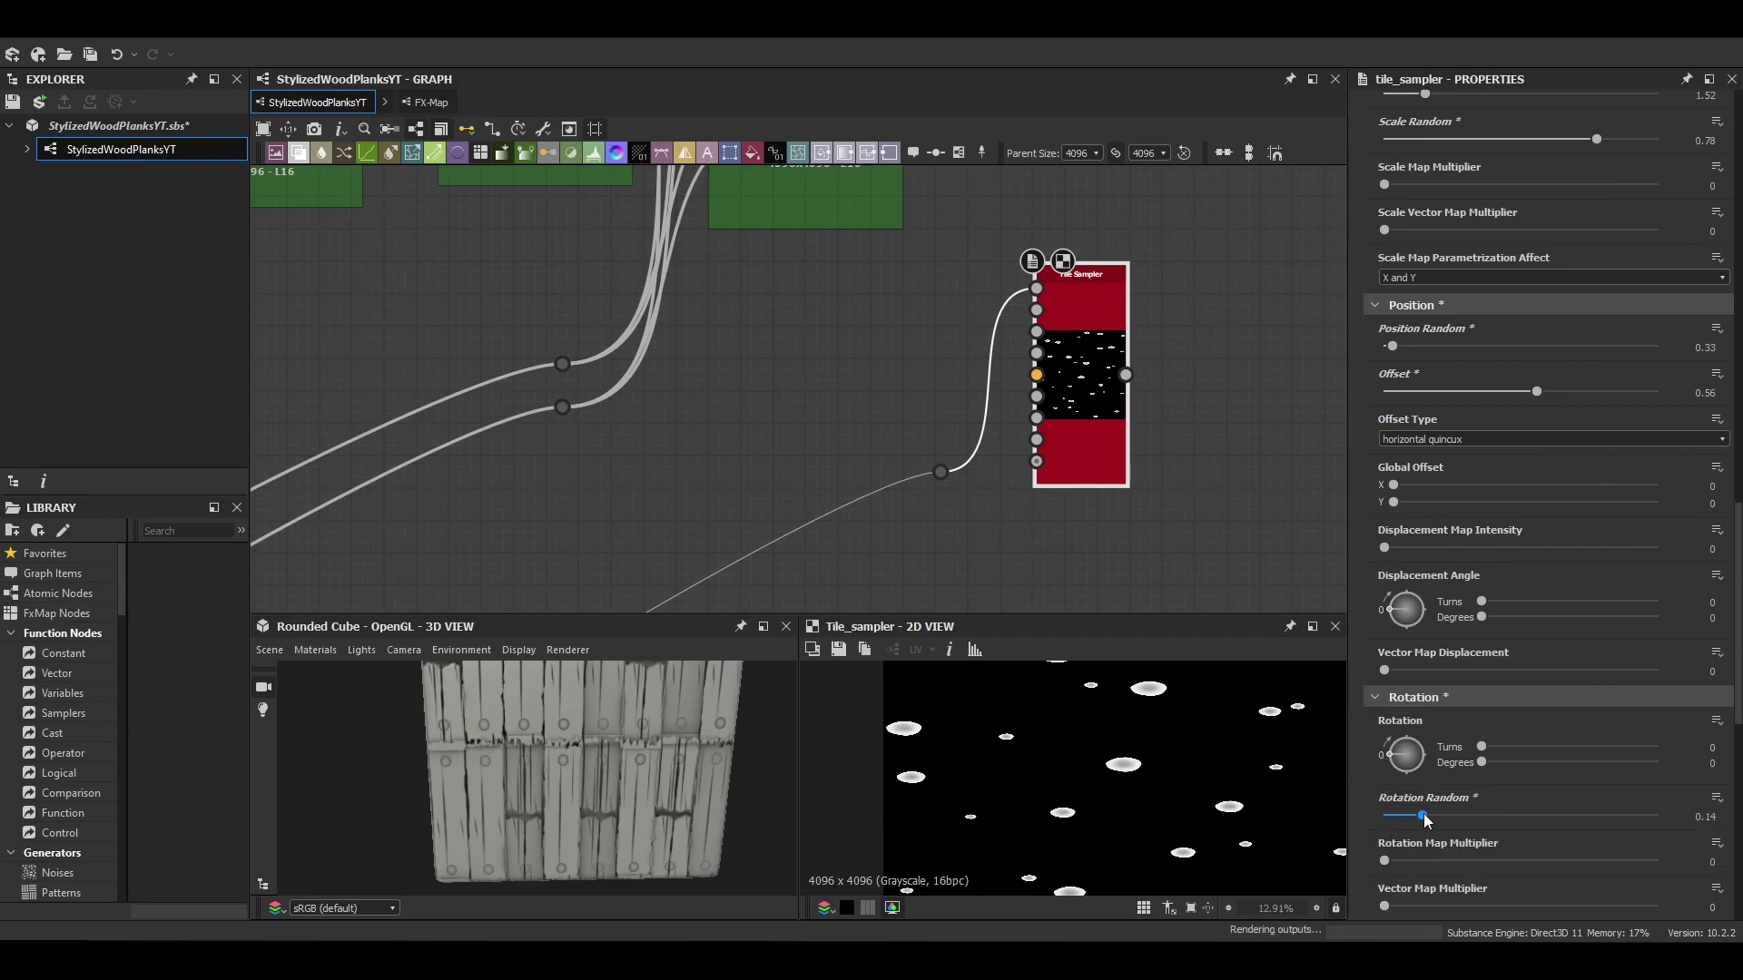
{"action": "scroll", "coordinate": [1434, 821], "scroll_direction": "down", "scroll_amount": 3}
{"action": "scroll", "coordinate": [1413, 606], "scroll_direction": "down", "scroll_amount": 3}
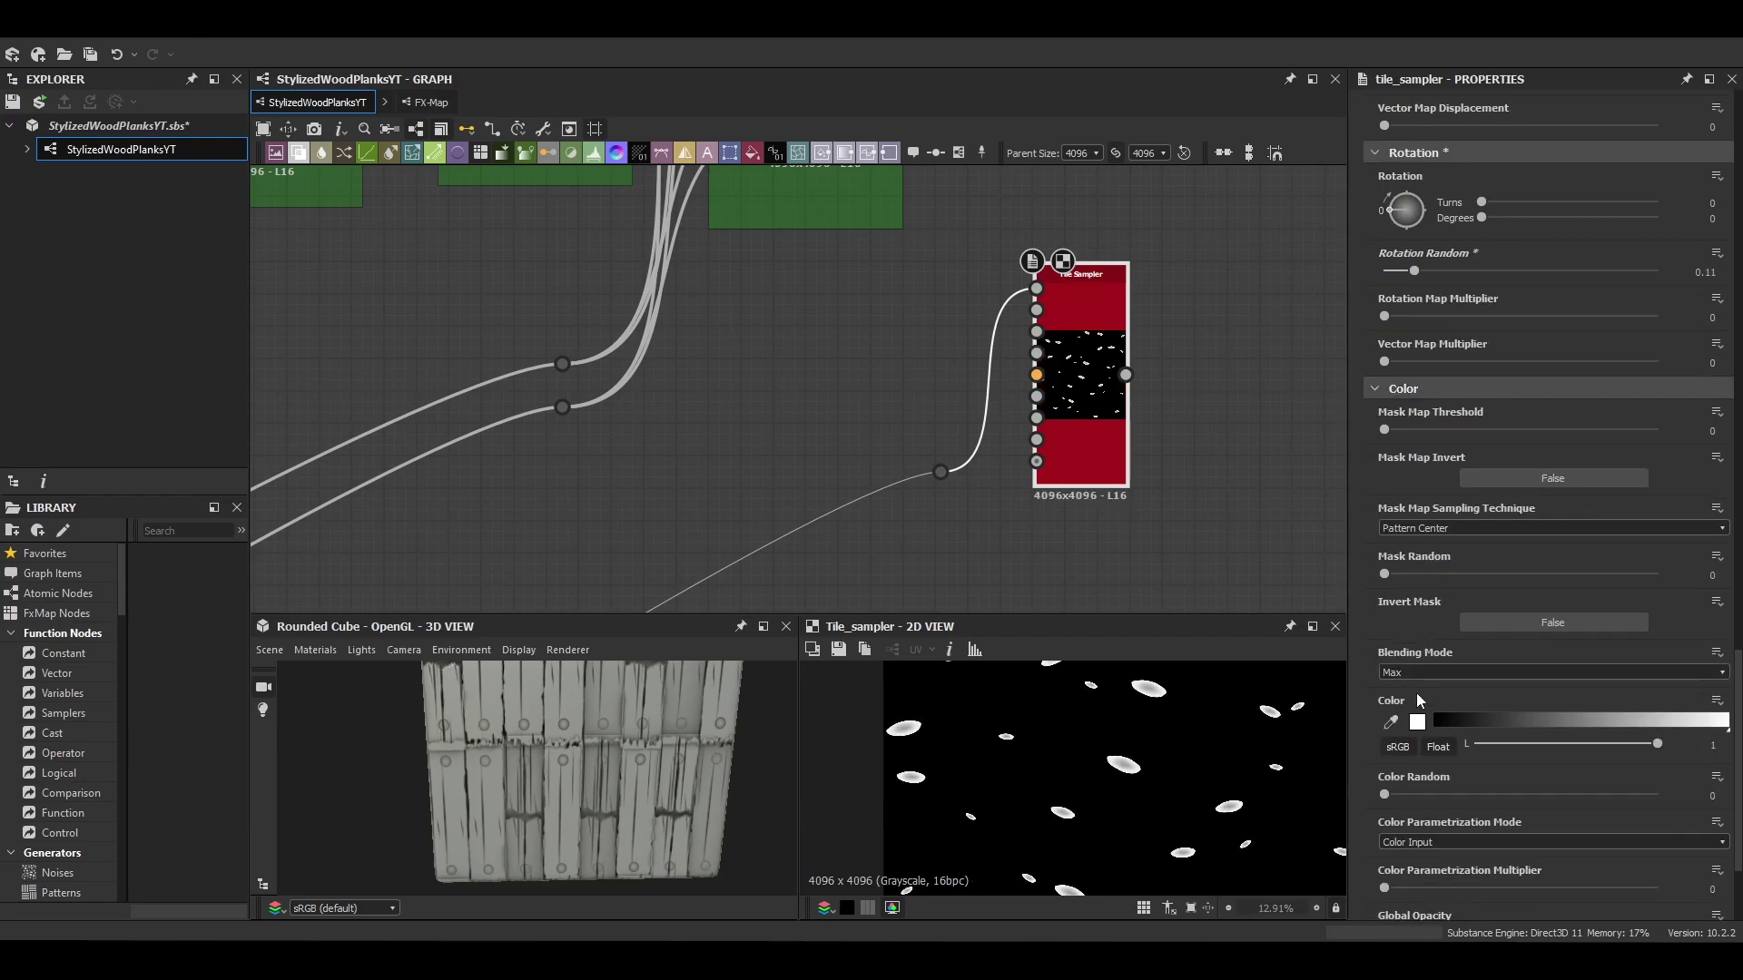
{"action": "scroll", "coordinate": [1416, 694], "scroll_direction": "down", "scroll_amount": 1}
{"action": "left_click", "coordinate": [1540, 465]}
{"action": "left_click_drag", "start_coordinate": [1540, 470], "coordinate": [1569, 475]}
{"action": "scroll", "coordinate": [1182, 735], "scroll_direction": "down", "scroll_amount": 2}
{"action": "middle_click_drag", "start_coordinate": [917, 533], "coordinate": [723, 508]}
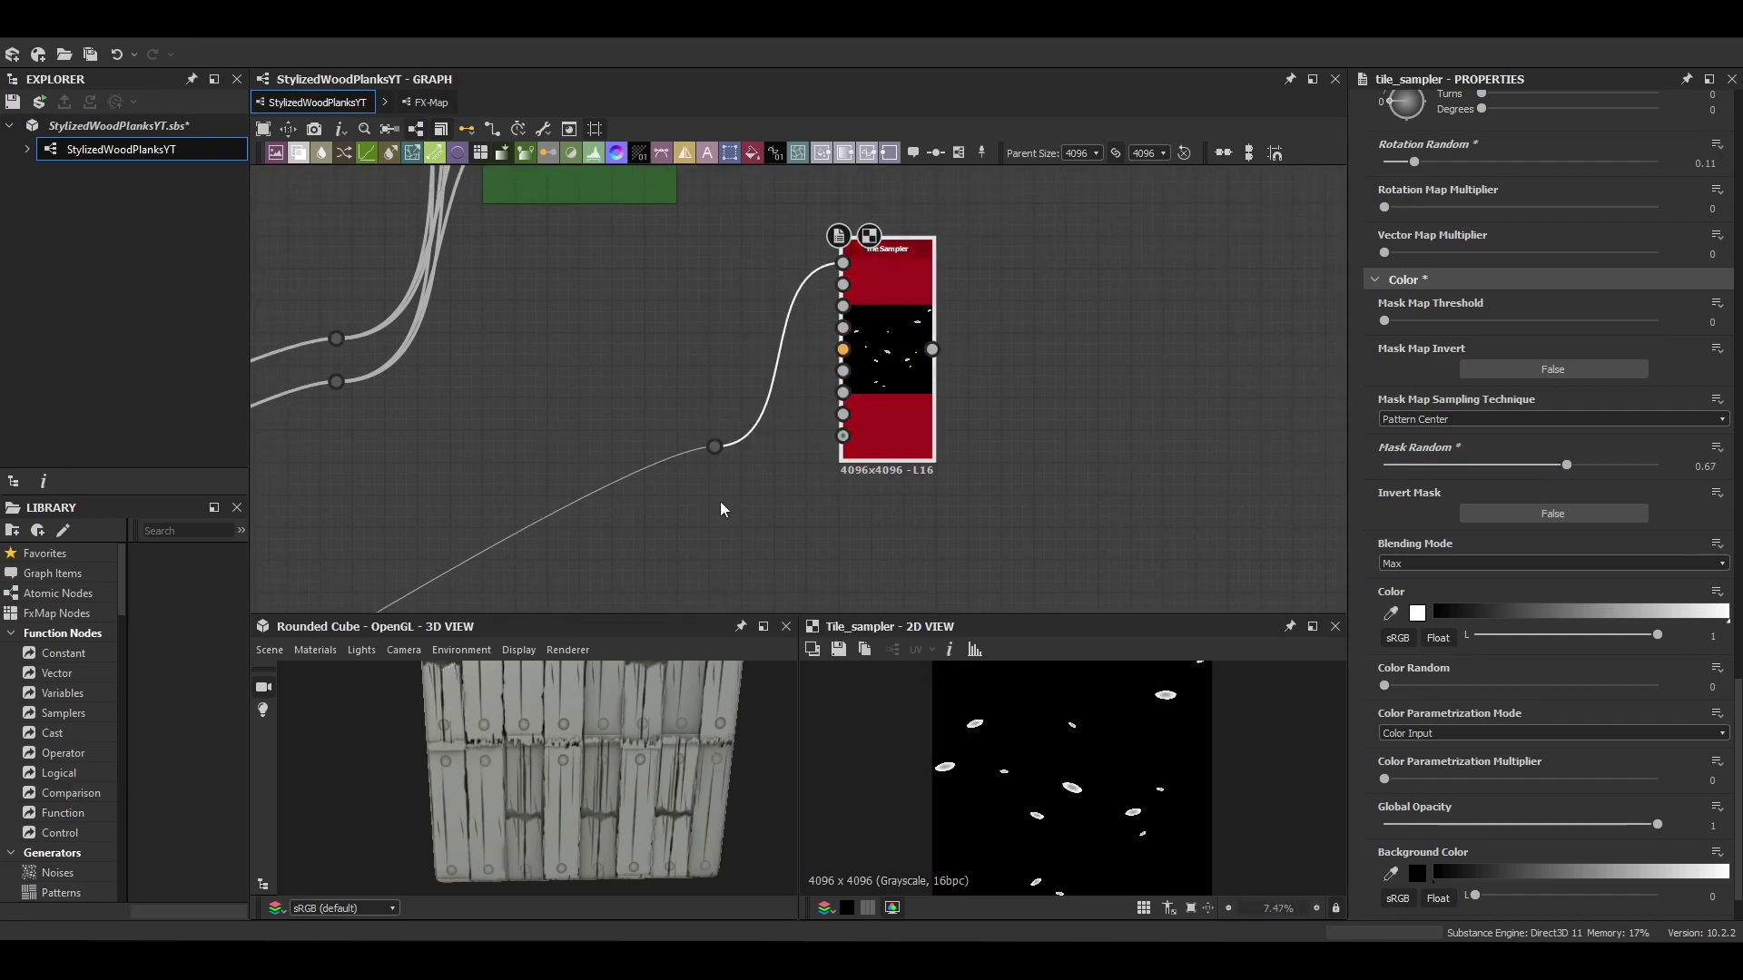
Step: Connect the lowest +Bolts Blend to the Tile Sampler's Mask Map Input and set the mask map threshold to 1
{"action": "middle_click_drag", "start_coordinate": [858, 264], "coordinate": [858, 559]}
{"action": "scroll", "coordinate": [867, 558], "scroll_direction": "up", "scroll_amount": 1}
{"action": "left_click_drag", "start_coordinate": [890, 581], "coordinate": [890, 422]}
{"action": "left_click_drag", "start_coordinate": [590, 355], "coordinate": [836, 572]}
{"action": "scroll", "coordinate": [1416, 509], "scroll_direction": "down", "scroll_amount": 1}
{"action": "left_click_drag", "start_coordinate": [1385, 251], "coordinate": [1657, 252]}
{"action": "scroll", "coordinate": [889, 481], "scroll_direction": "down", "scroll_amount": 1}
{"action": "left_click_drag", "start_coordinate": [874, 485], "coordinate": [853, 333]}
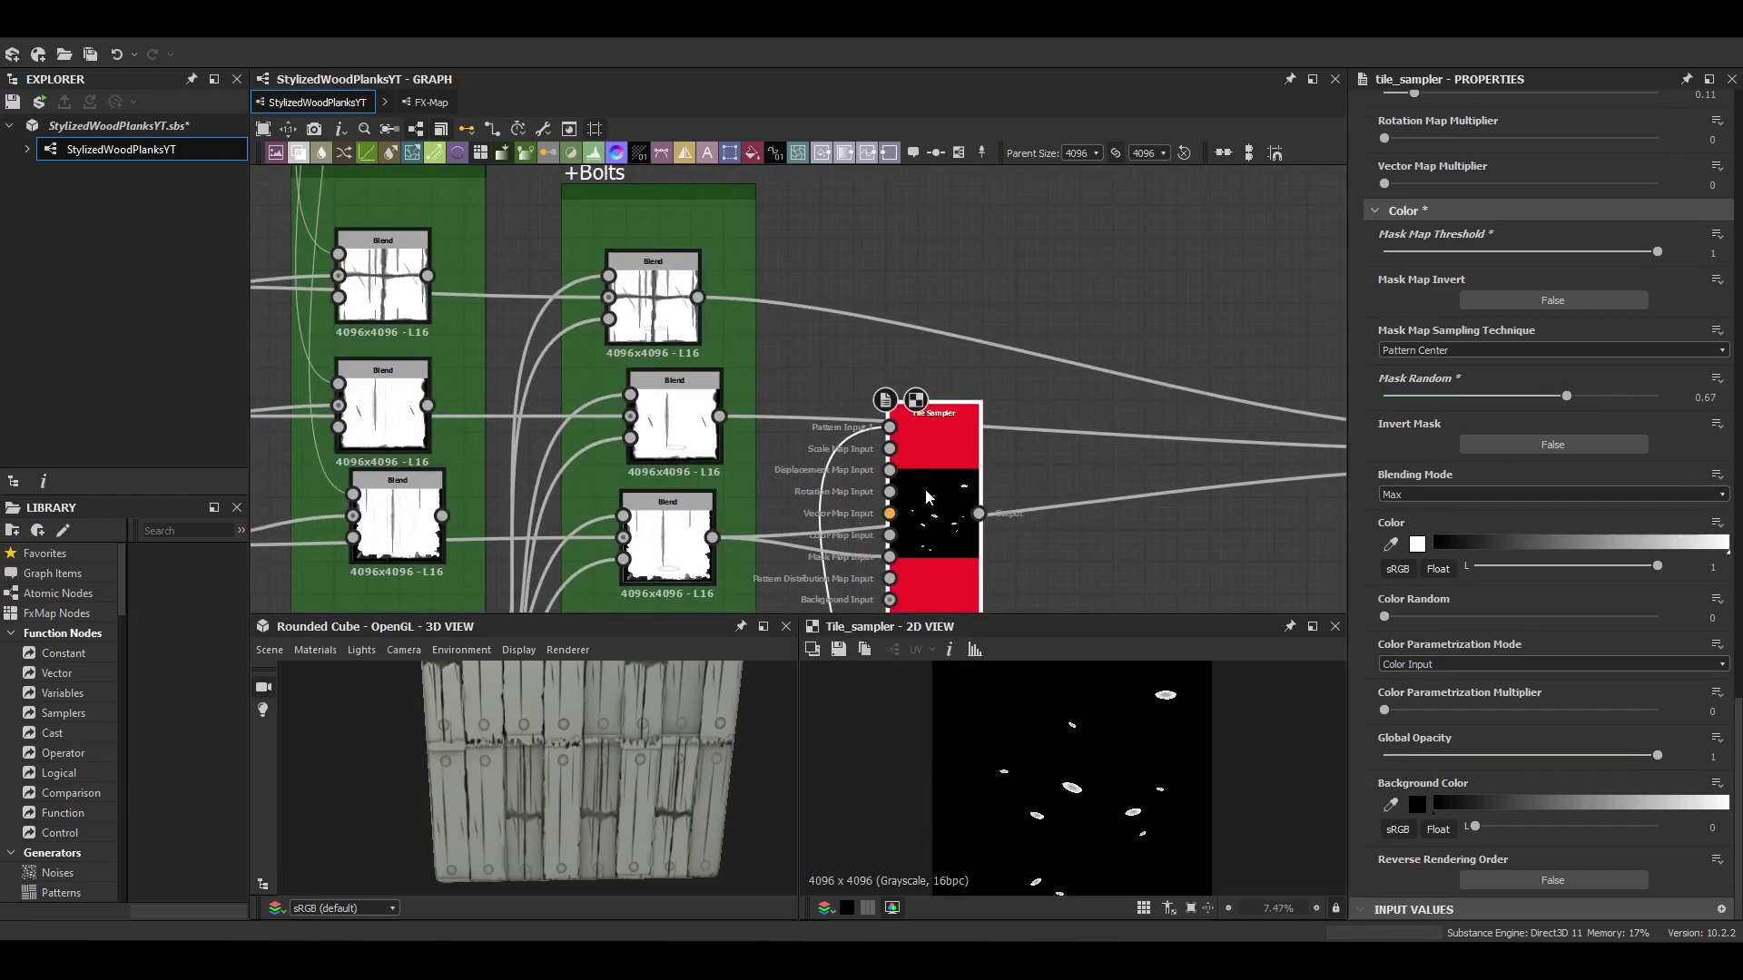
Step: Duplicate the Tile Sampler twice and mask the copies with the middle and upper +Bolts Blends
{"action": "key", "text": "ctrl+d"}
{"action": "left_click_drag", "start_coordinate": [910, 514], "coordinate": [910, 288]}
{"action": "left_click_drag", "start_coordinate": [719, 416], "coordinate": [890, 361]}
{"action": "double_click", "coordinate": [906, 325]}
{"action": "key", "text": "ctrl+d"}
{"action": "middle_click_drag", "start_coordinate": [906, 325], "coordinate": [880, 555]}
{"action": "left_click_drag", "start_coordinate": [887, 489], "coordinate": [894, 169]}
{"action": "left_click_drag", "start_coordinate": [673, 526], "coordinate": [850, 332]}
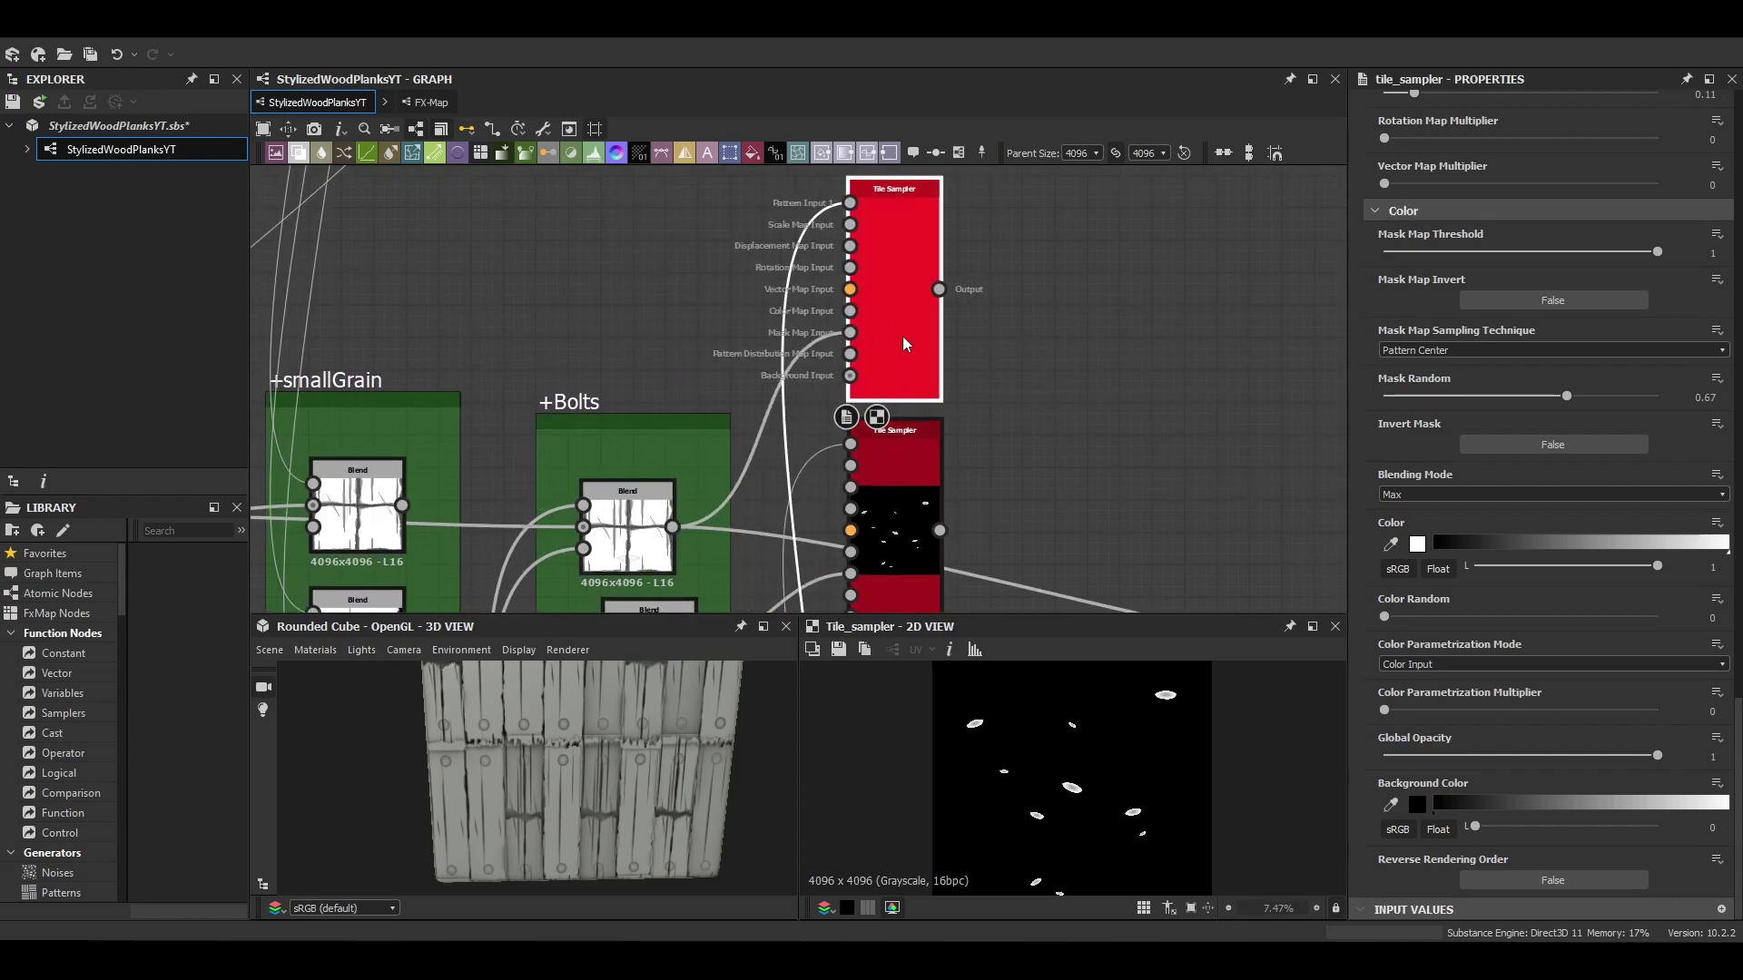
Step: Enclose the three Tile Samplers in a frame titled TermiteDotScatter
{"action": "scroll", "coordinate": [933, 253], "scroll_direction": "down", "scroll_amount": 5}
{"action": "left_click_drag", "start_coordinate": [980, 205], "coordinate": [894, 463]}
{"action": "right_click", "coordinate": [902, 455]}
{"action": "right_click", "coordinate": [929, 324]}
{"action": "left_click", "coordinate": [981, 444]}
{"action": "left_click", "coordinate": [1475, 333]}
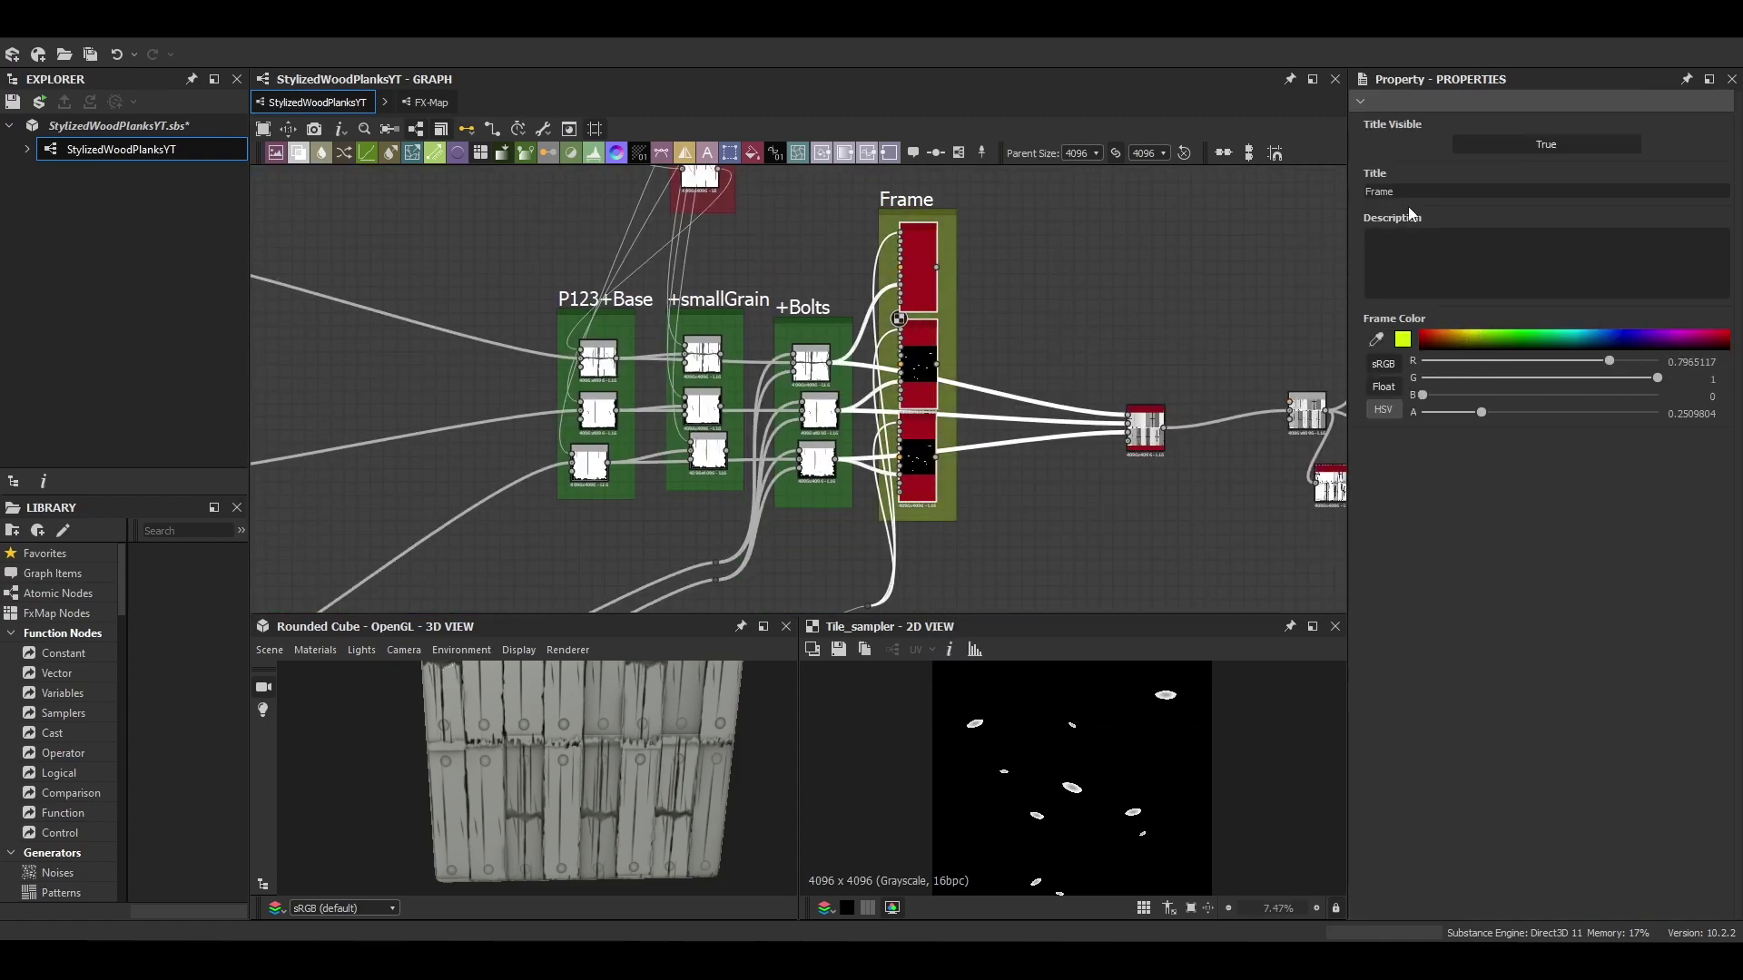
{"action": "left_click_drag", "start_coordinate": [1407, 192], "coordinate": [1264, 188]}
{"action": "type", "text": "TermiteDotScatter"}
{"action": "left_click", "coordinate": [1414, 596]}
Step: Add a Histogram Scan with position 0.42 after each of the three termite Tile Samplers
{"action": "middle_click_drag", "start_coordinate": [1088, 336], "coordinate": [825, 258]}
{"action": "double_click", "coordinate": [796, 258]}
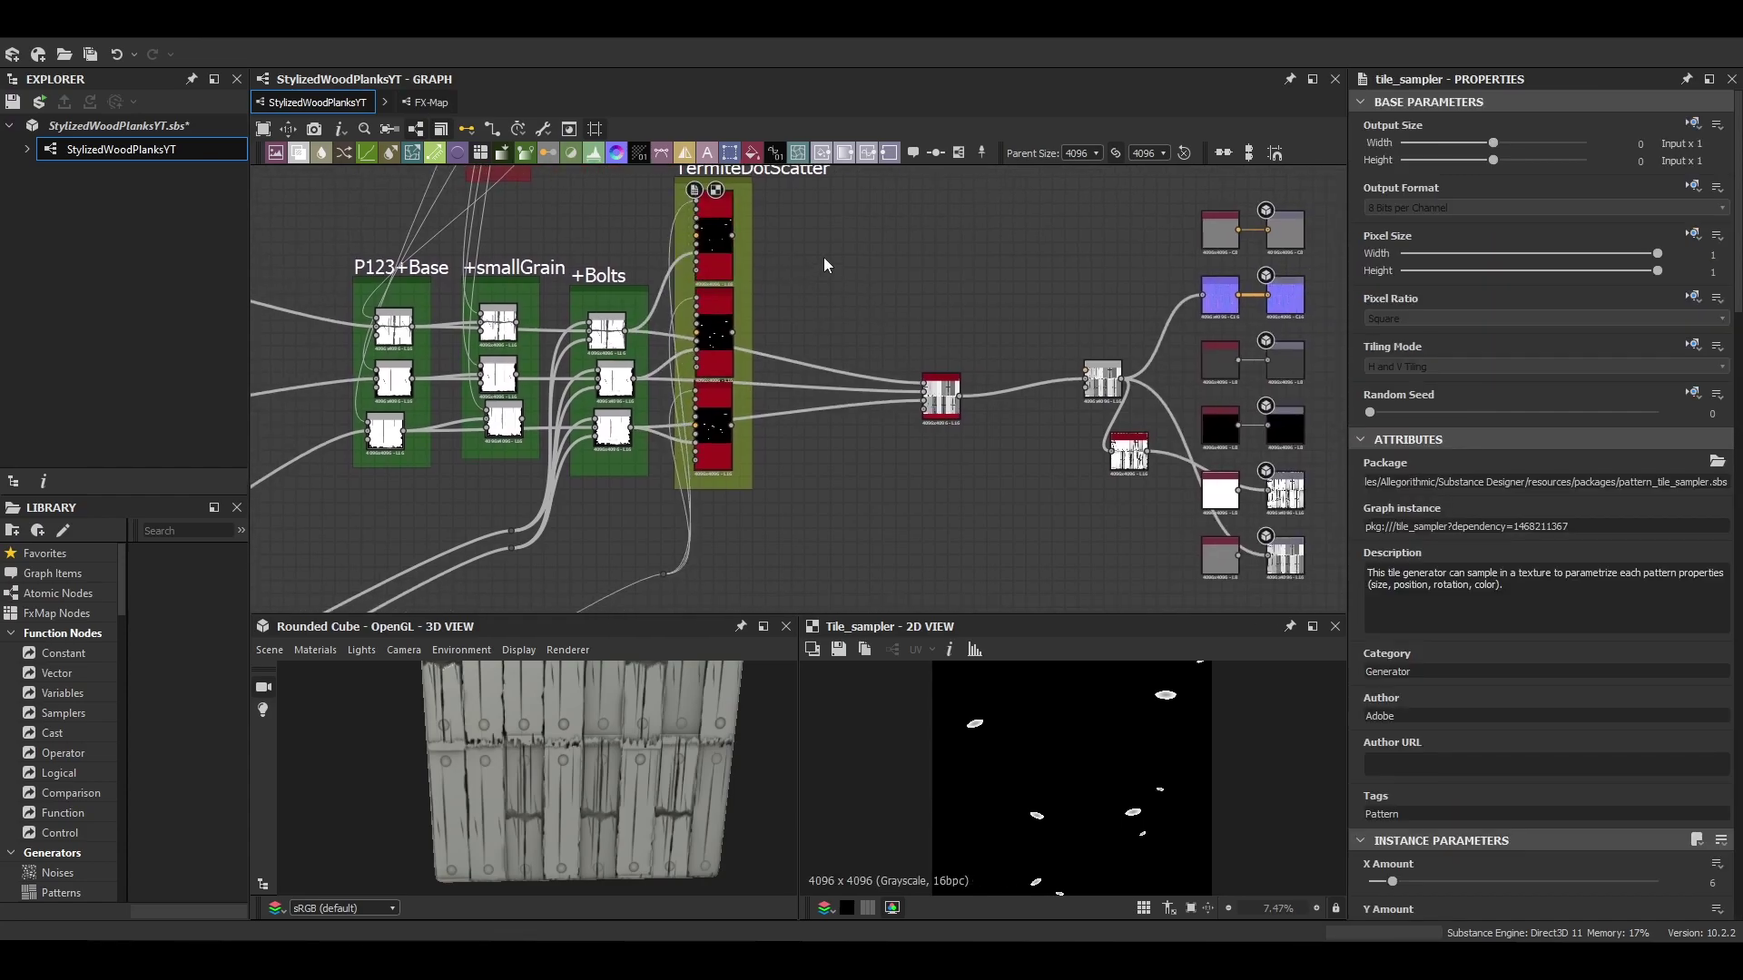
{"action": "key", "text": "space"}
{"action": "type", "text": "hi"}
{"action": "left_click", "coordinate": [879, 367]}
{"action": "left_click_drag", "start_coordinate": [805, 261], "coordinate": [797, 260]}
{"action": "left_click_drag", "start_coordinate": [730, 235], "coordinate": [718, 234]}
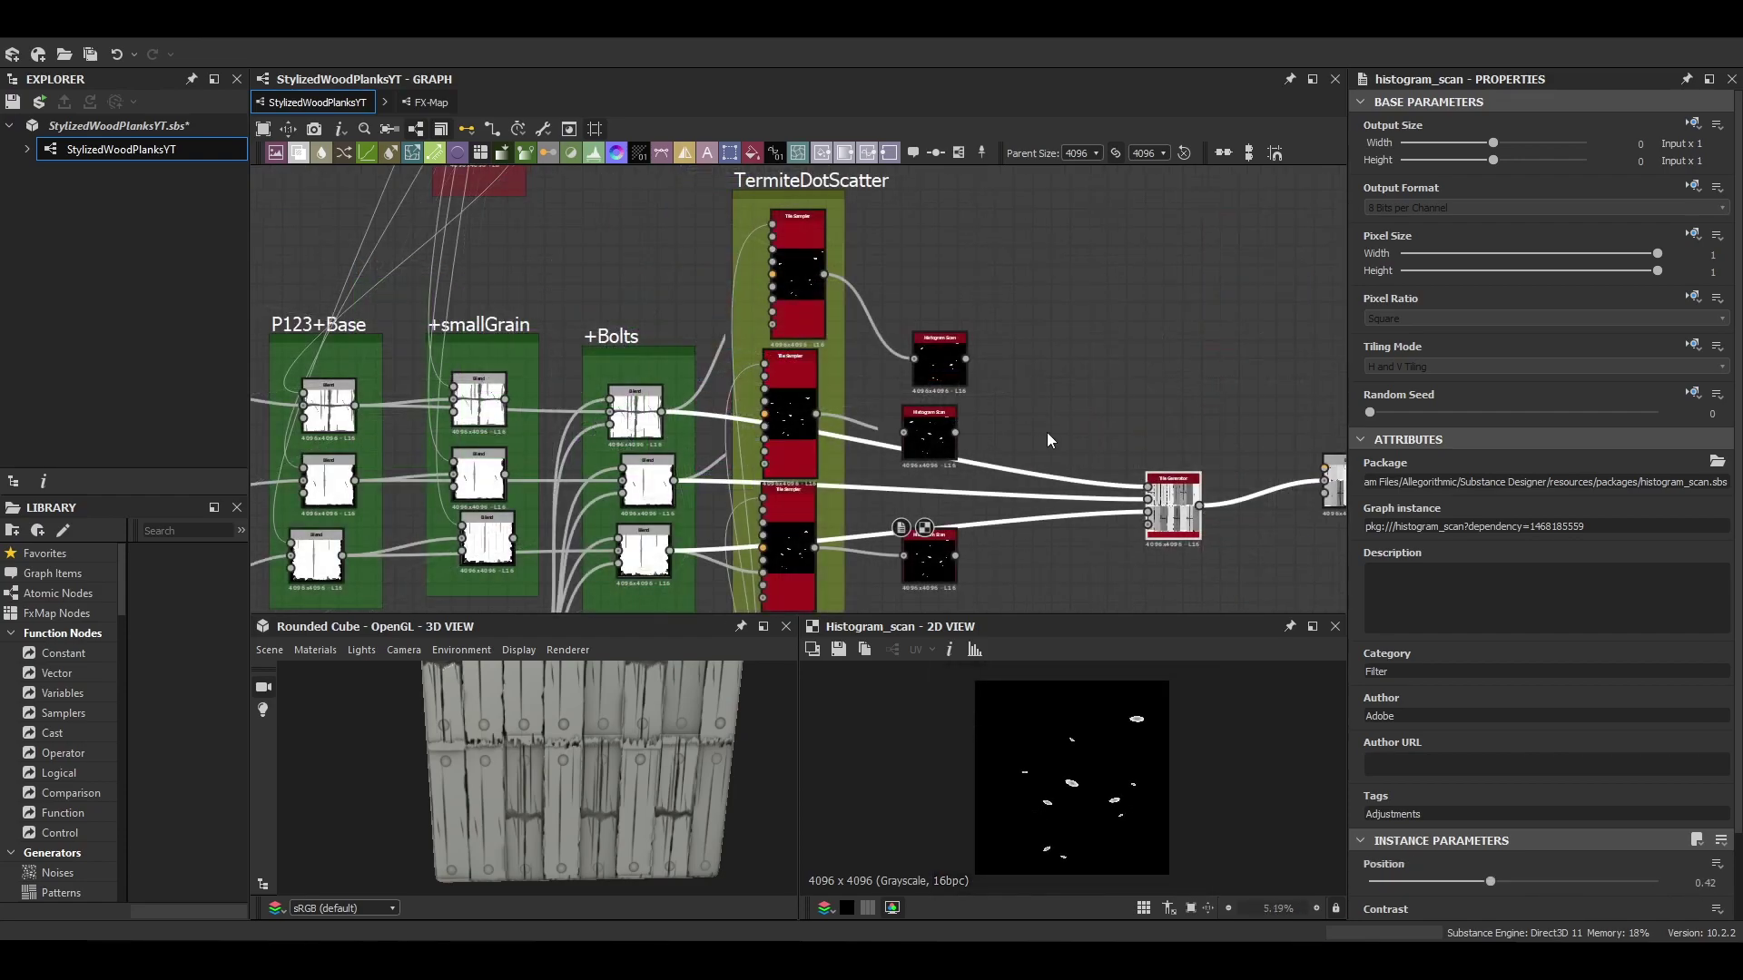
Step: Add a Blend for each termite Histogram Scan, using the scan as its opacity mask
{"action": "key", "text": "space"}
{"action": "left_click", "coordinate": [1087, 410]}
{"action": "middle_click_drag", "start_coordinate": [973, 361], "coordinate": [831, 352]}
{"action": "key", "text": "space"}
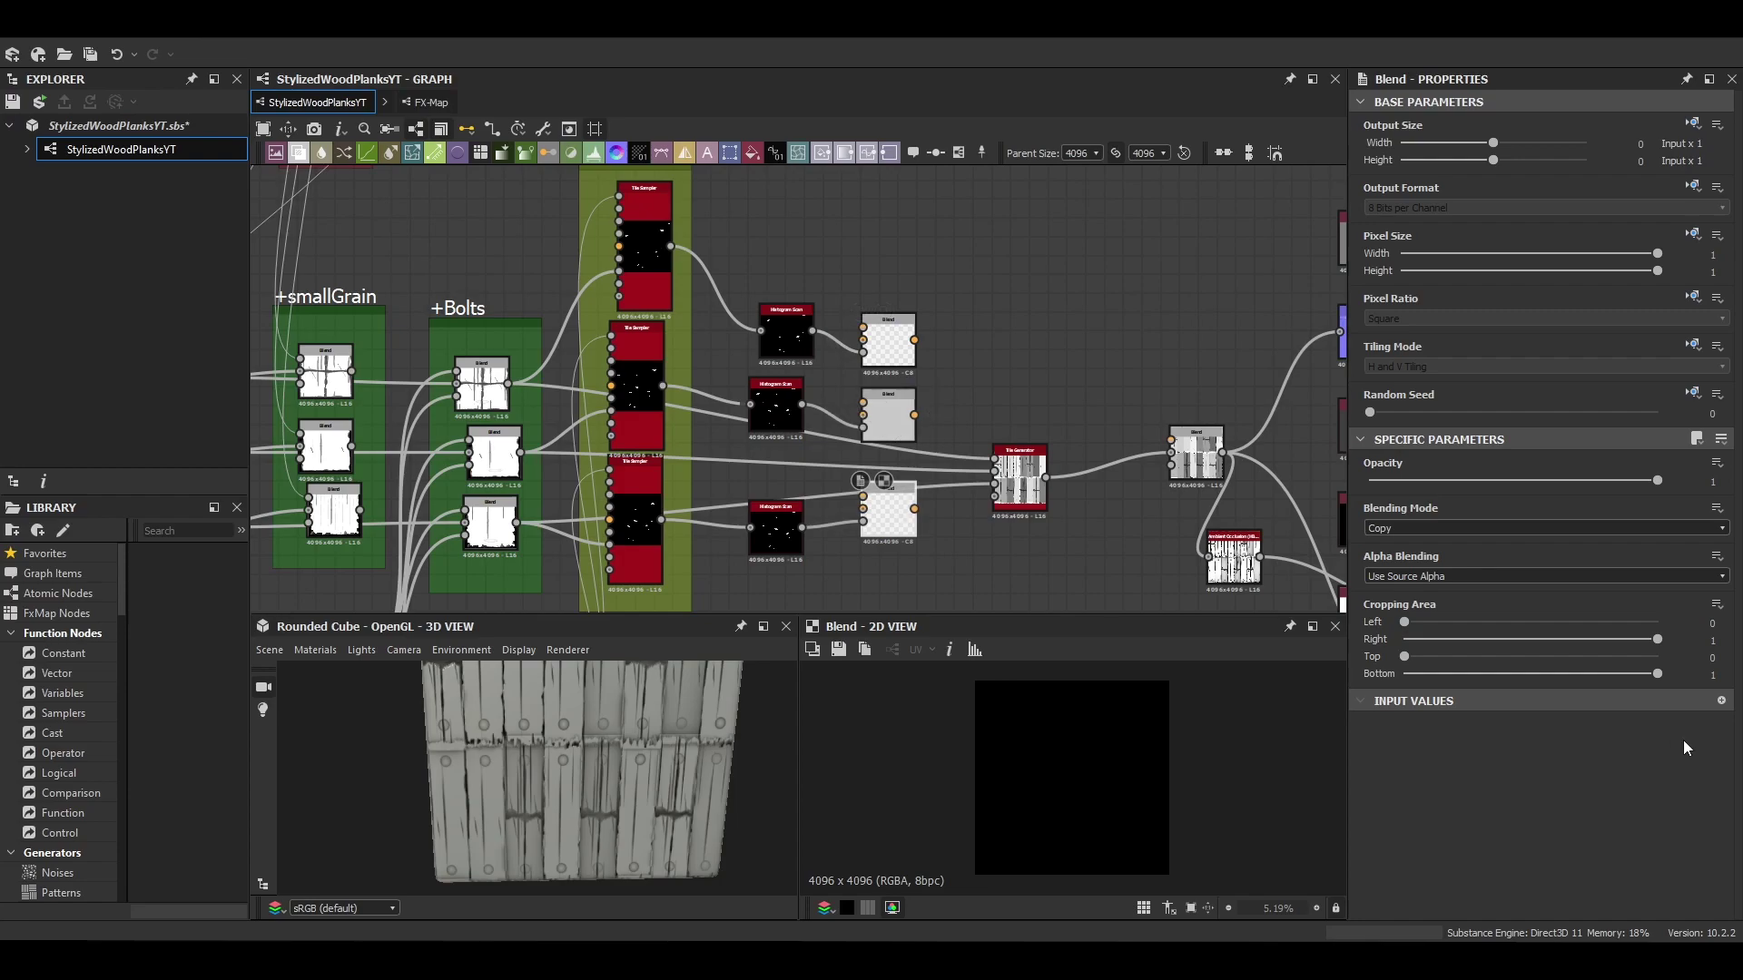
Step: Connect each termite Tile Sampler as its Blend's foreground and the matching +Bolts plank as the background
{"action": "scroll", "coordinate": [824, 254], "scroll_direction": "up", "scroll_amount": 3}
{"action": "left_click_drag", "start_coordinate": [564, 244], "coordinate": [897, 383]}
{"action": "scroll", "coordinate": [897, 383], "scroll_direction": "down", "scroll_amount": 2}
{"action": "middle_click_drag", "start_coordinate": [897, 383], "coordinate": [872, 240]}
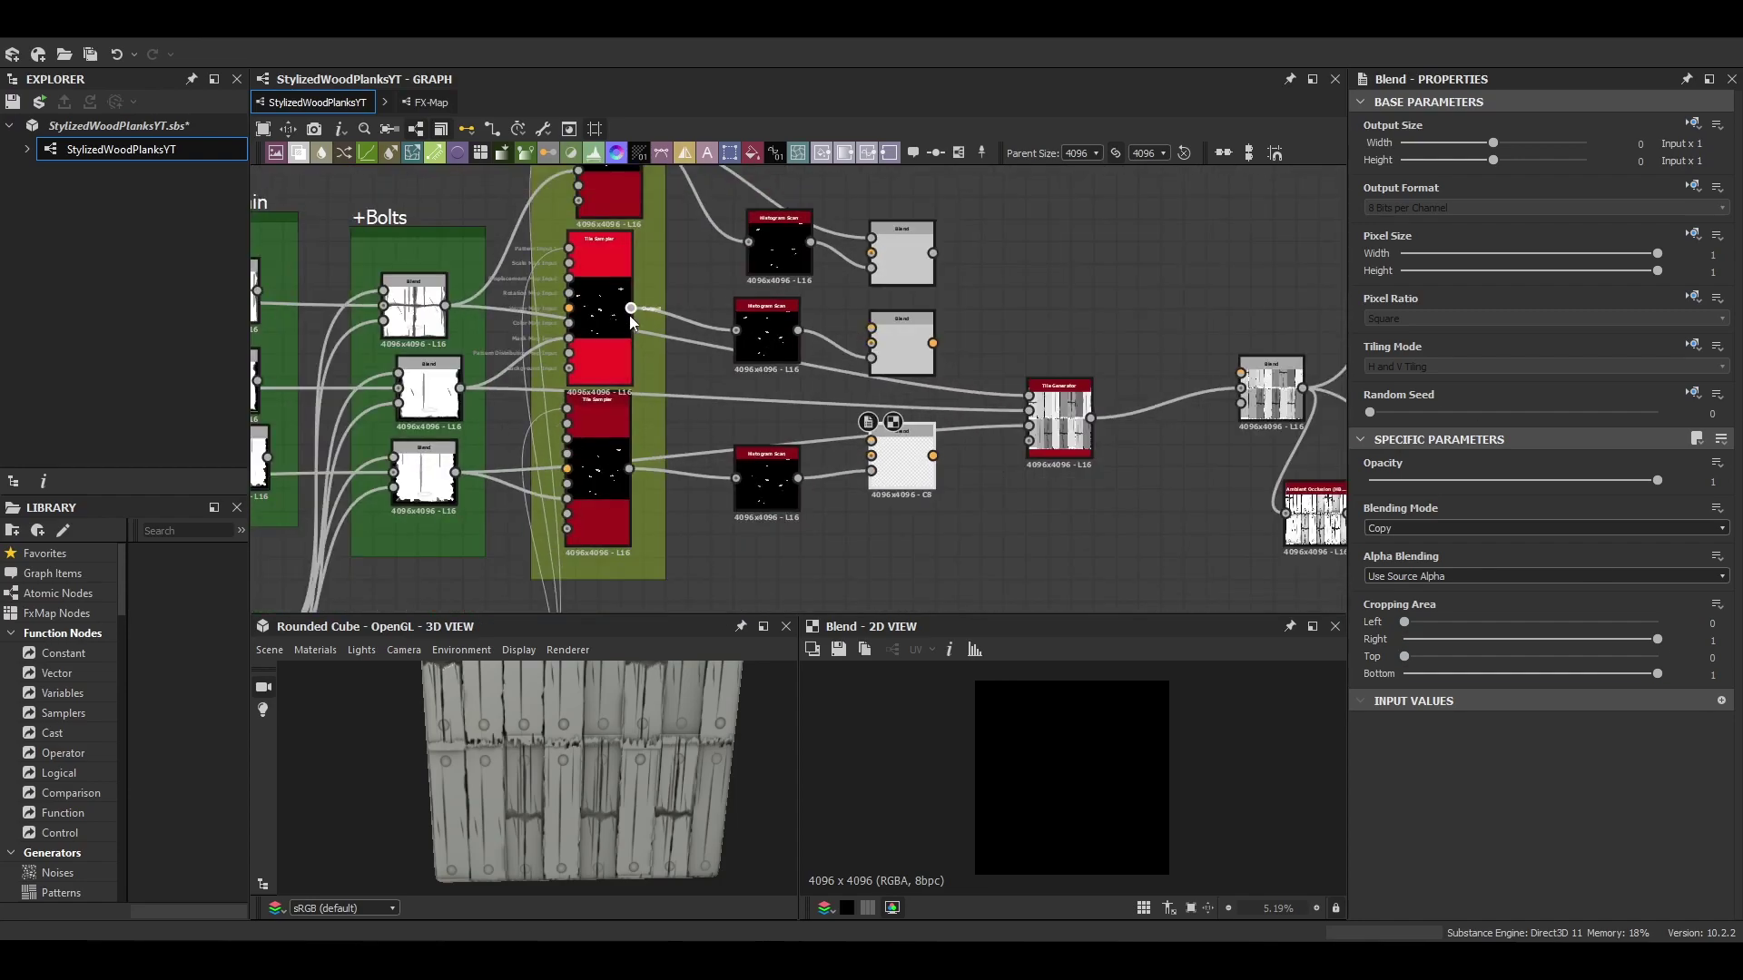
{"action": "mouse_move", "coordinate": [631, 309]}
{"action": "left_mouse_down"}
{"action": "mouse_move", "coordinate": [945, 329]}
{"action": "mouse_move", "coordinate": [660, 314]}
{"action": "left_mouse_up"}
{"action": "left_click_drag", "start_coordinate": [684, 451], "coordinate": [920, 463]}
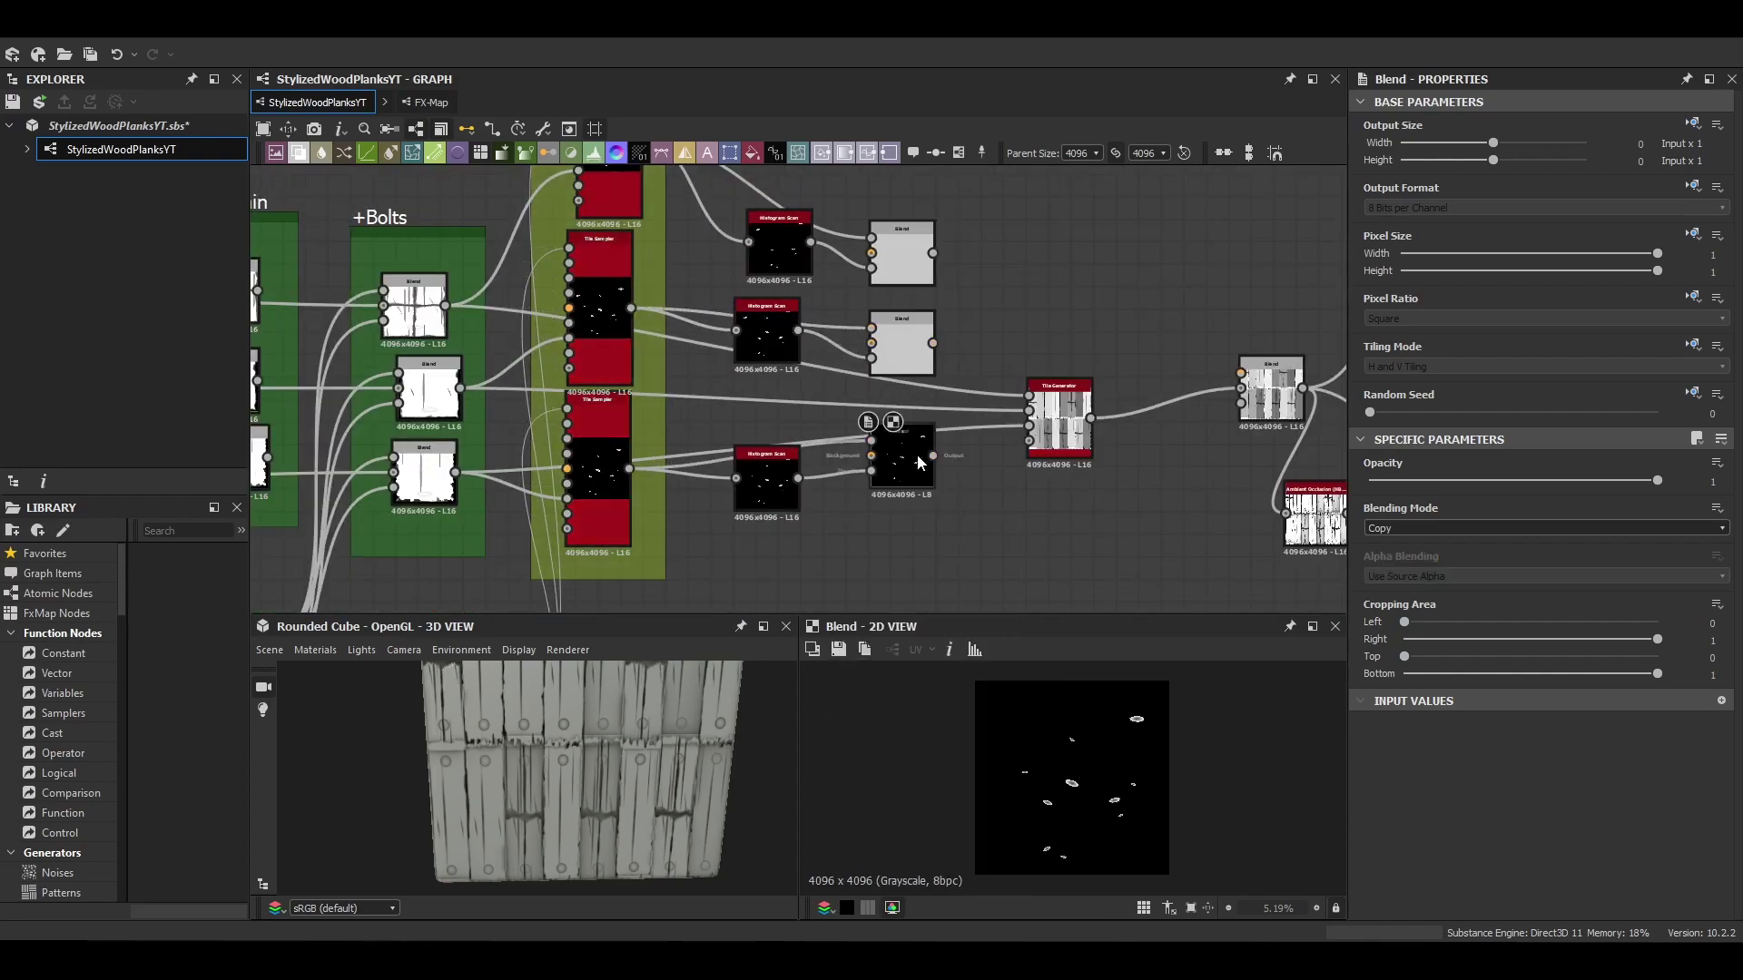
{"action": "left_click_drag", "start_coordinate": [457, 473], "coordinate": [871, 456]}
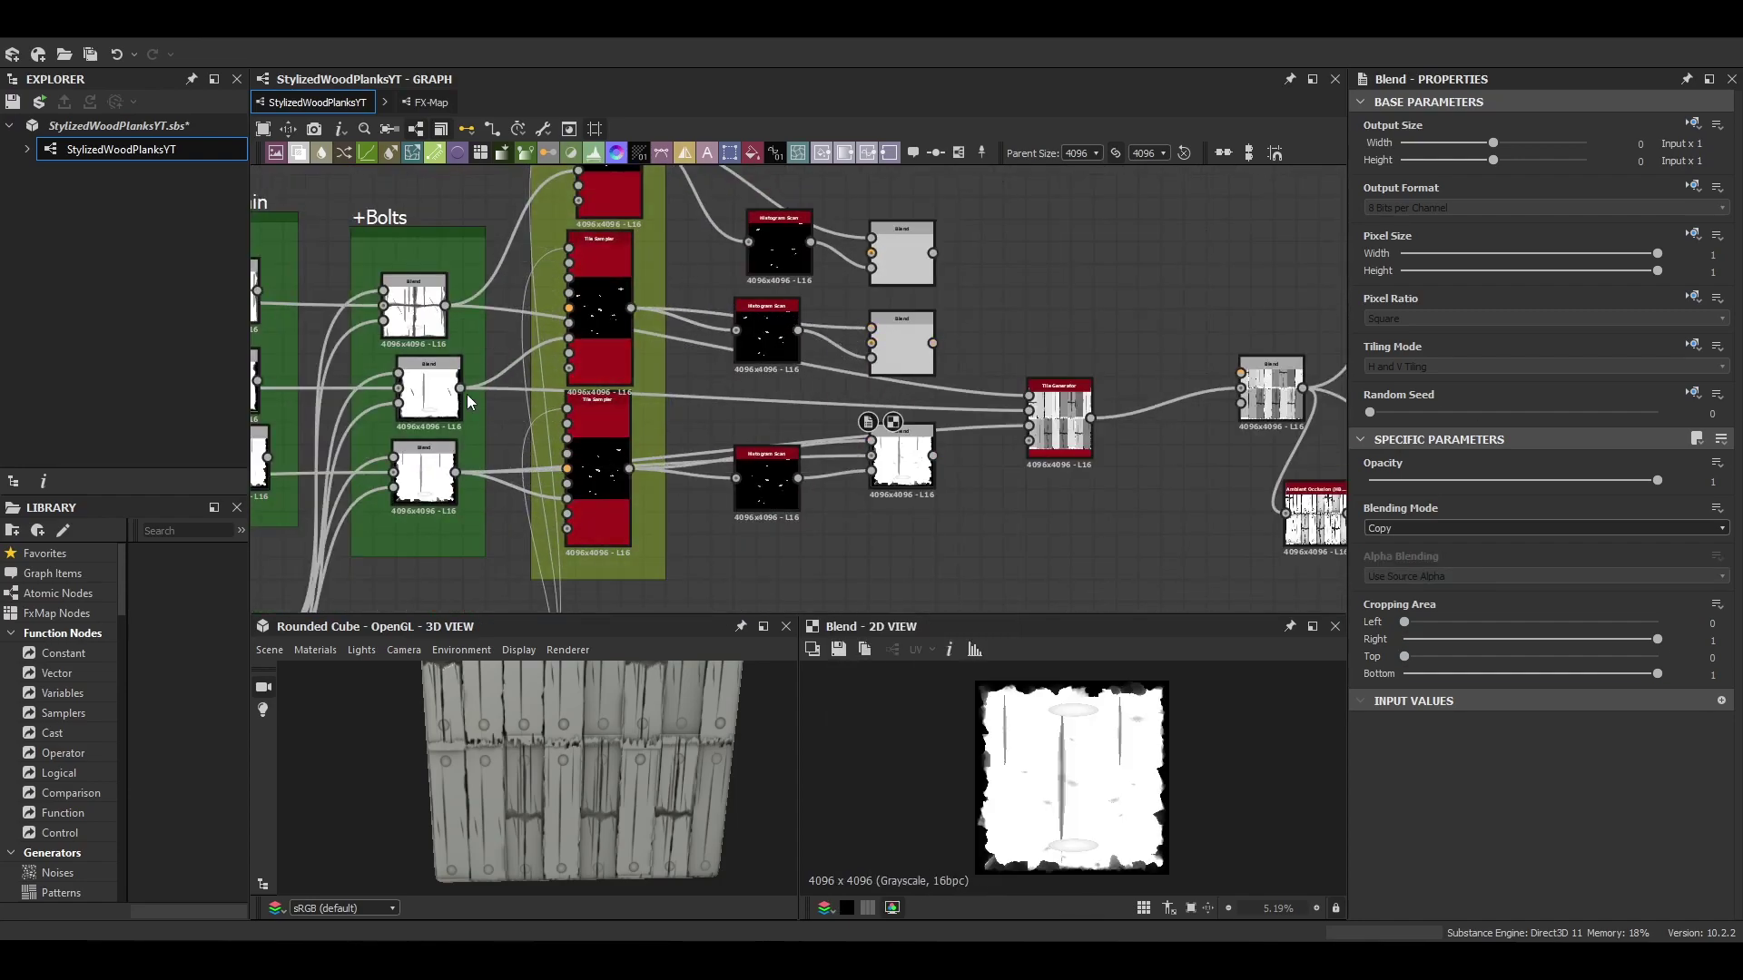
{"action": "right_click", "coordinate": [900, 258]}
{"action": "left_click", "coordinate": [907, 274]}
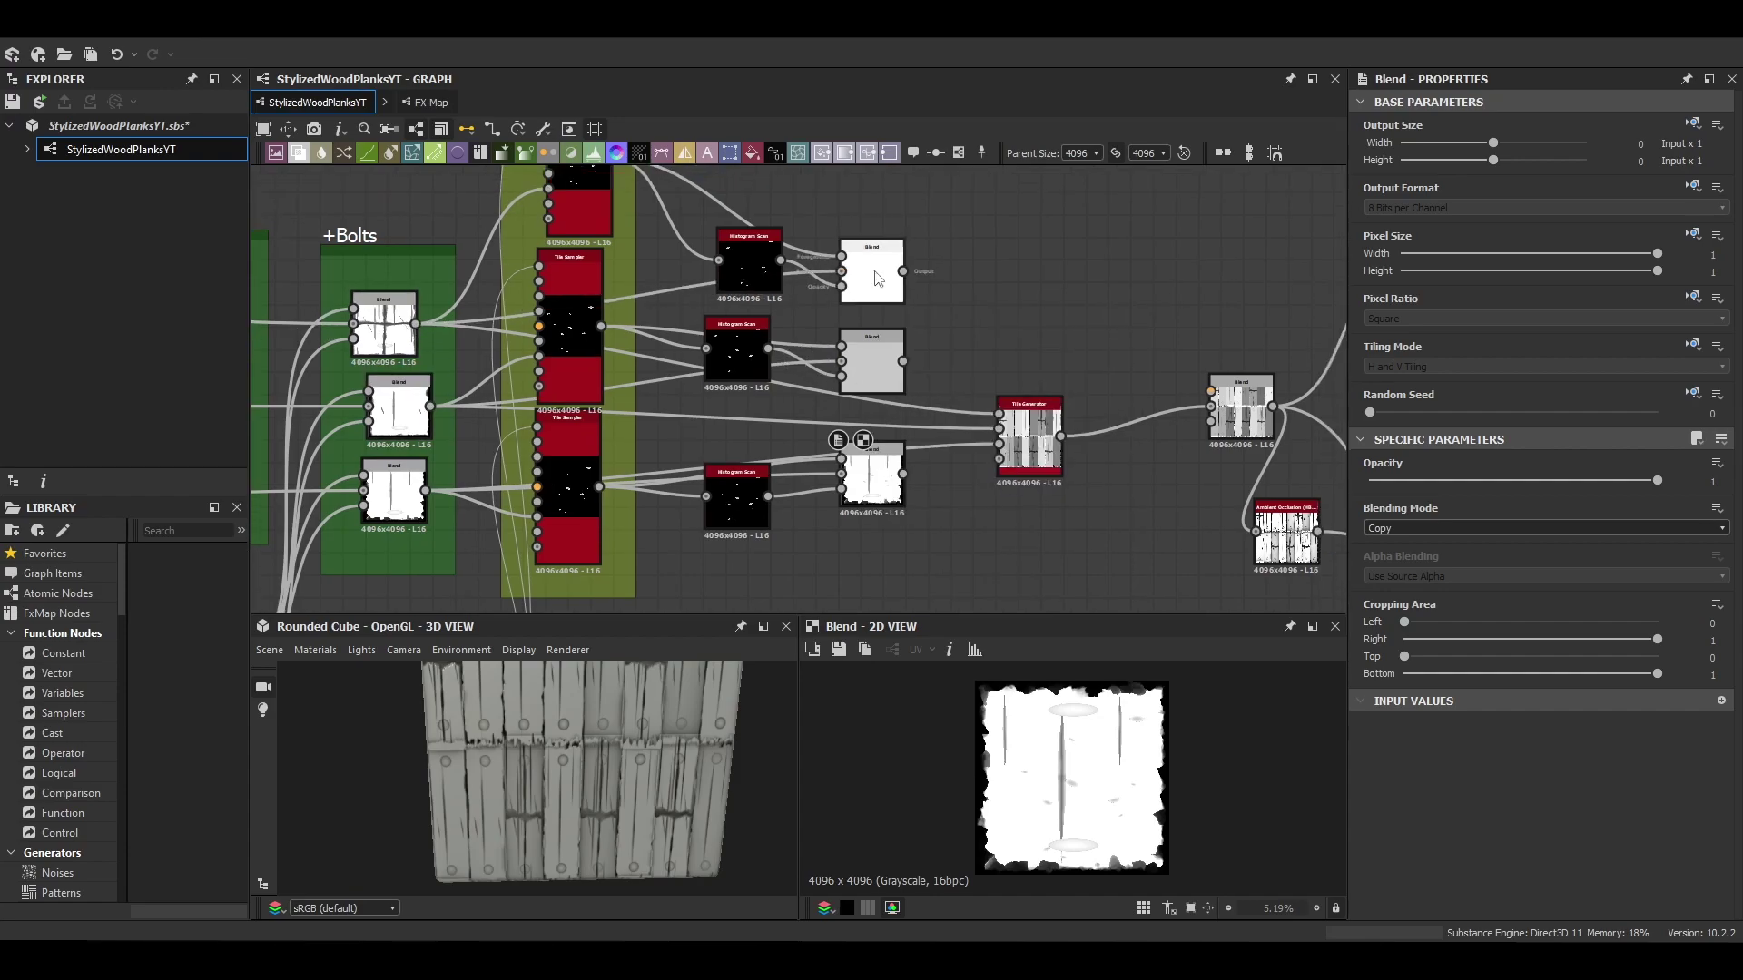
{"action": "double_click", "coordinate": [864, 485]}
Step: Feed the three termite Blends into the plank Tile Generator's pattern inputs and title their frame TMite+Base
{"action": "middle_click_drag", "start_coordinate": [948, 439], "coordinate": [727, 433]}
{"action": "scroll", "coordinate": [732, 422], "scroll_direction": "up", "scroll_amount": 1}
{"action": "left_click_drag", "start_coordinate": [670, 242], "coordinate": [784, 412]}
{"action": "left_click_drag", "start_coordinate": [670, 350], "coordinate": [784, 430]}
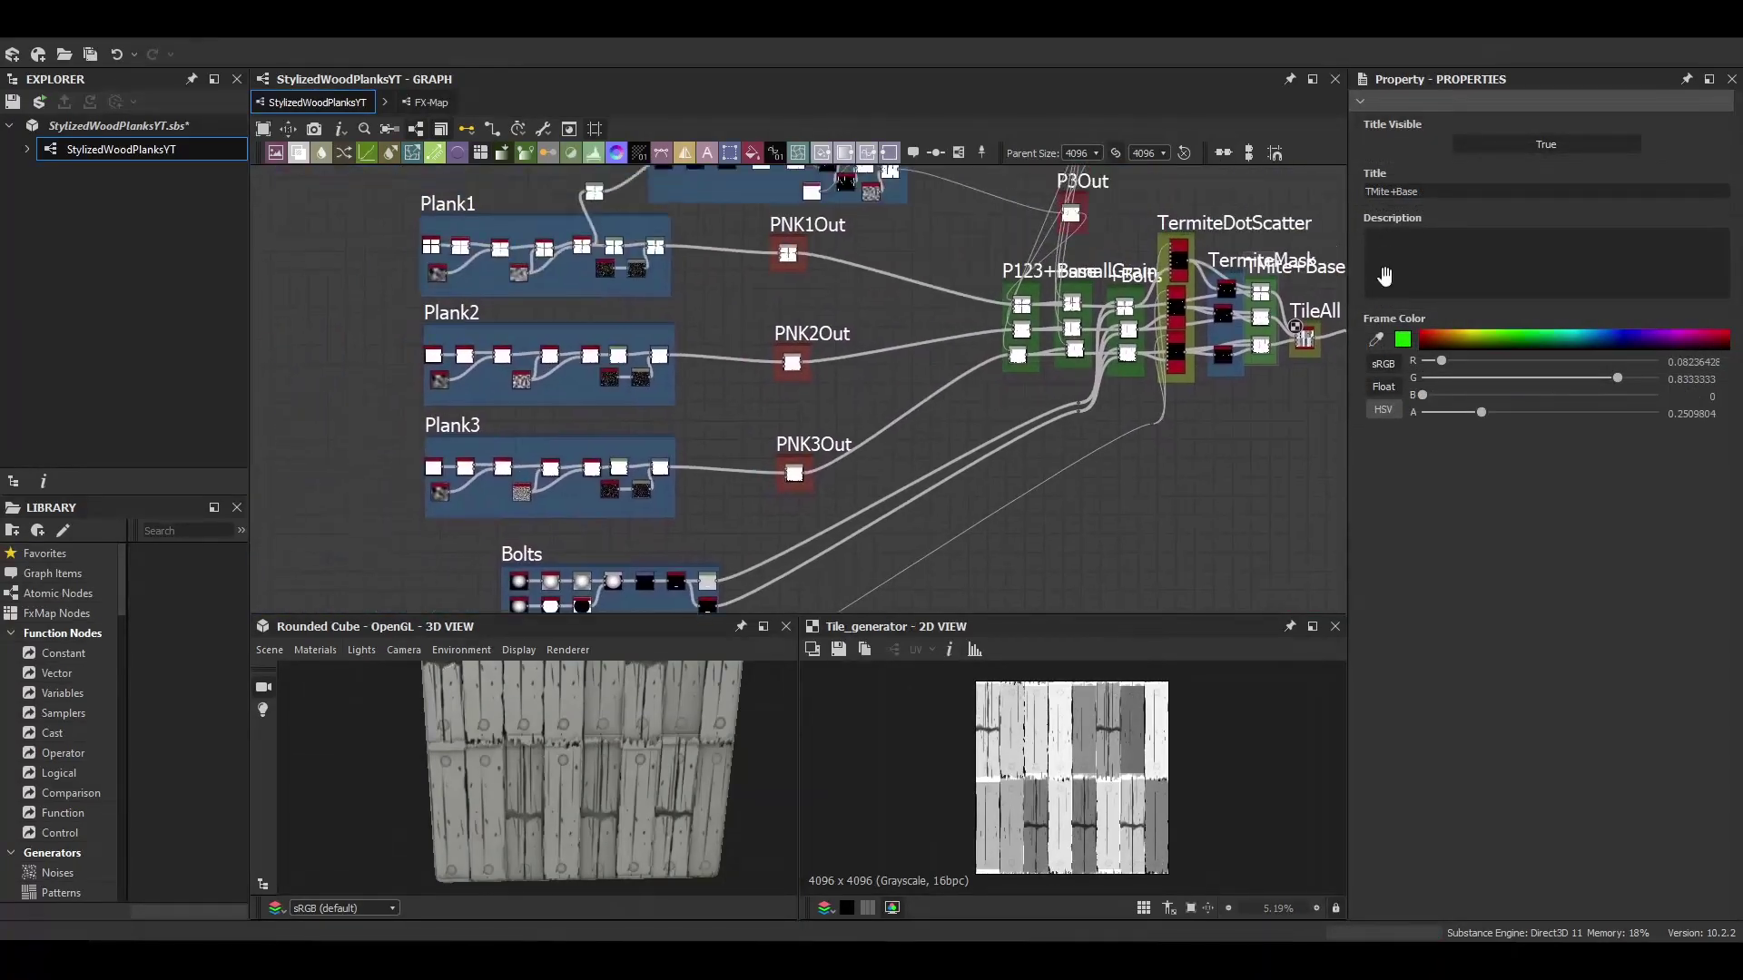
{"action": "left_click", "coordinate": [11, 48]}
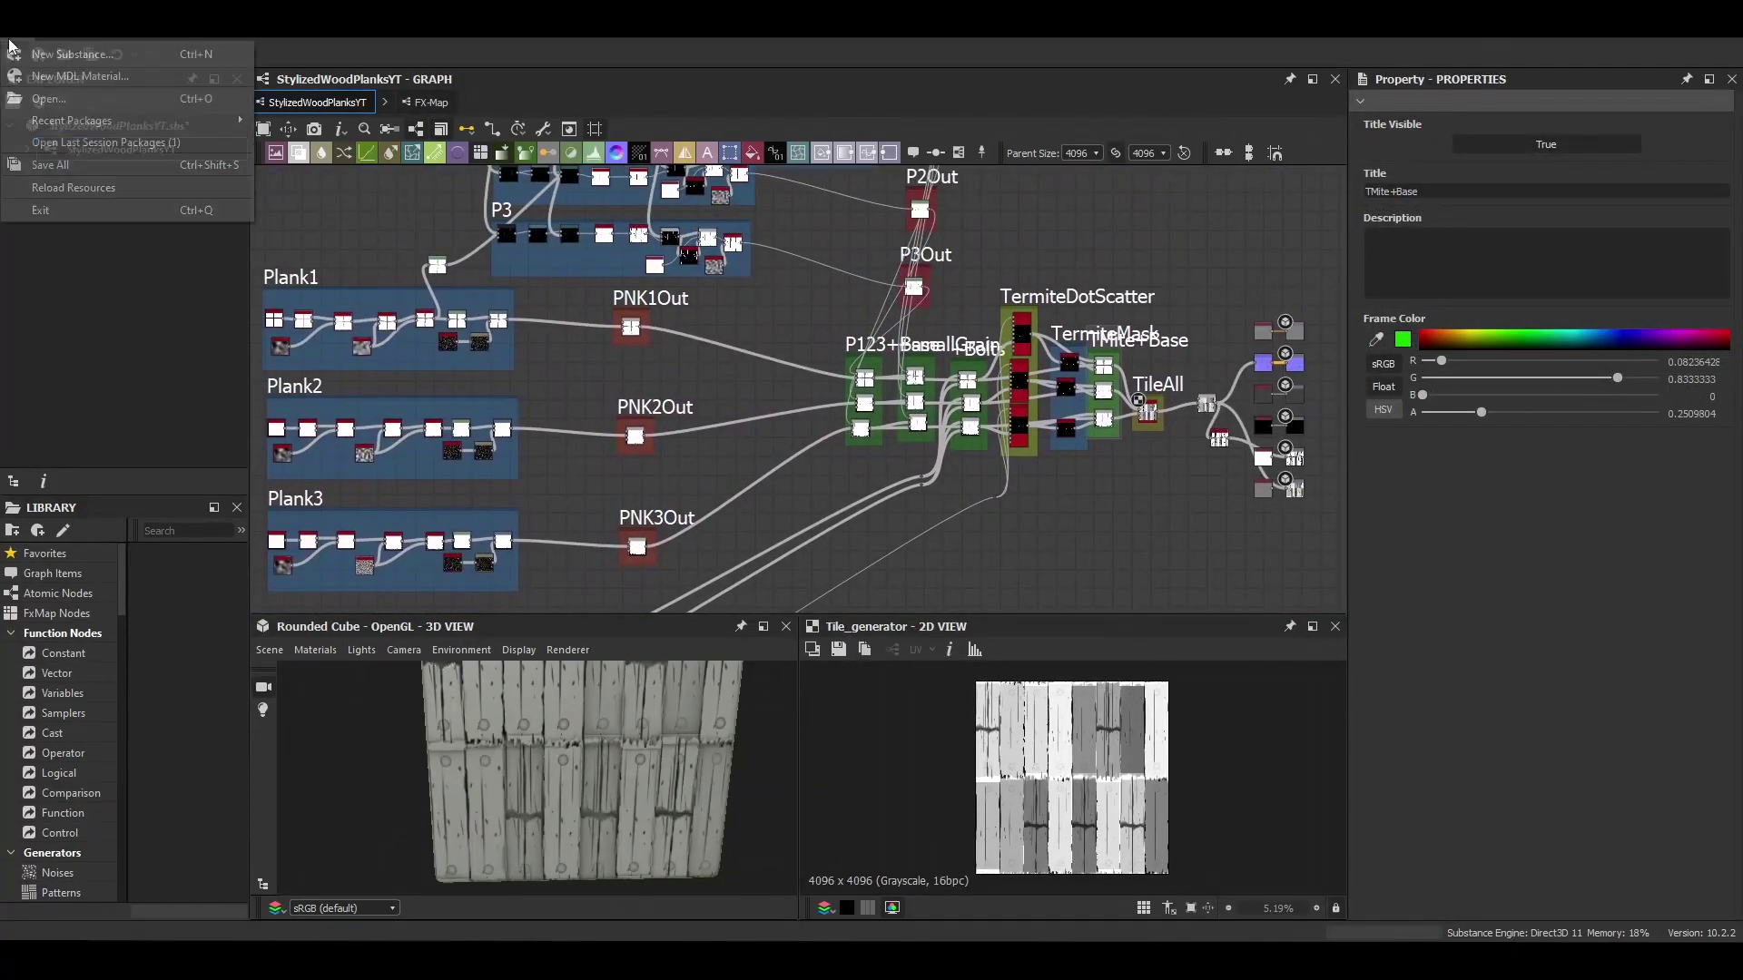
{"action": "key", "text": "Escape"}
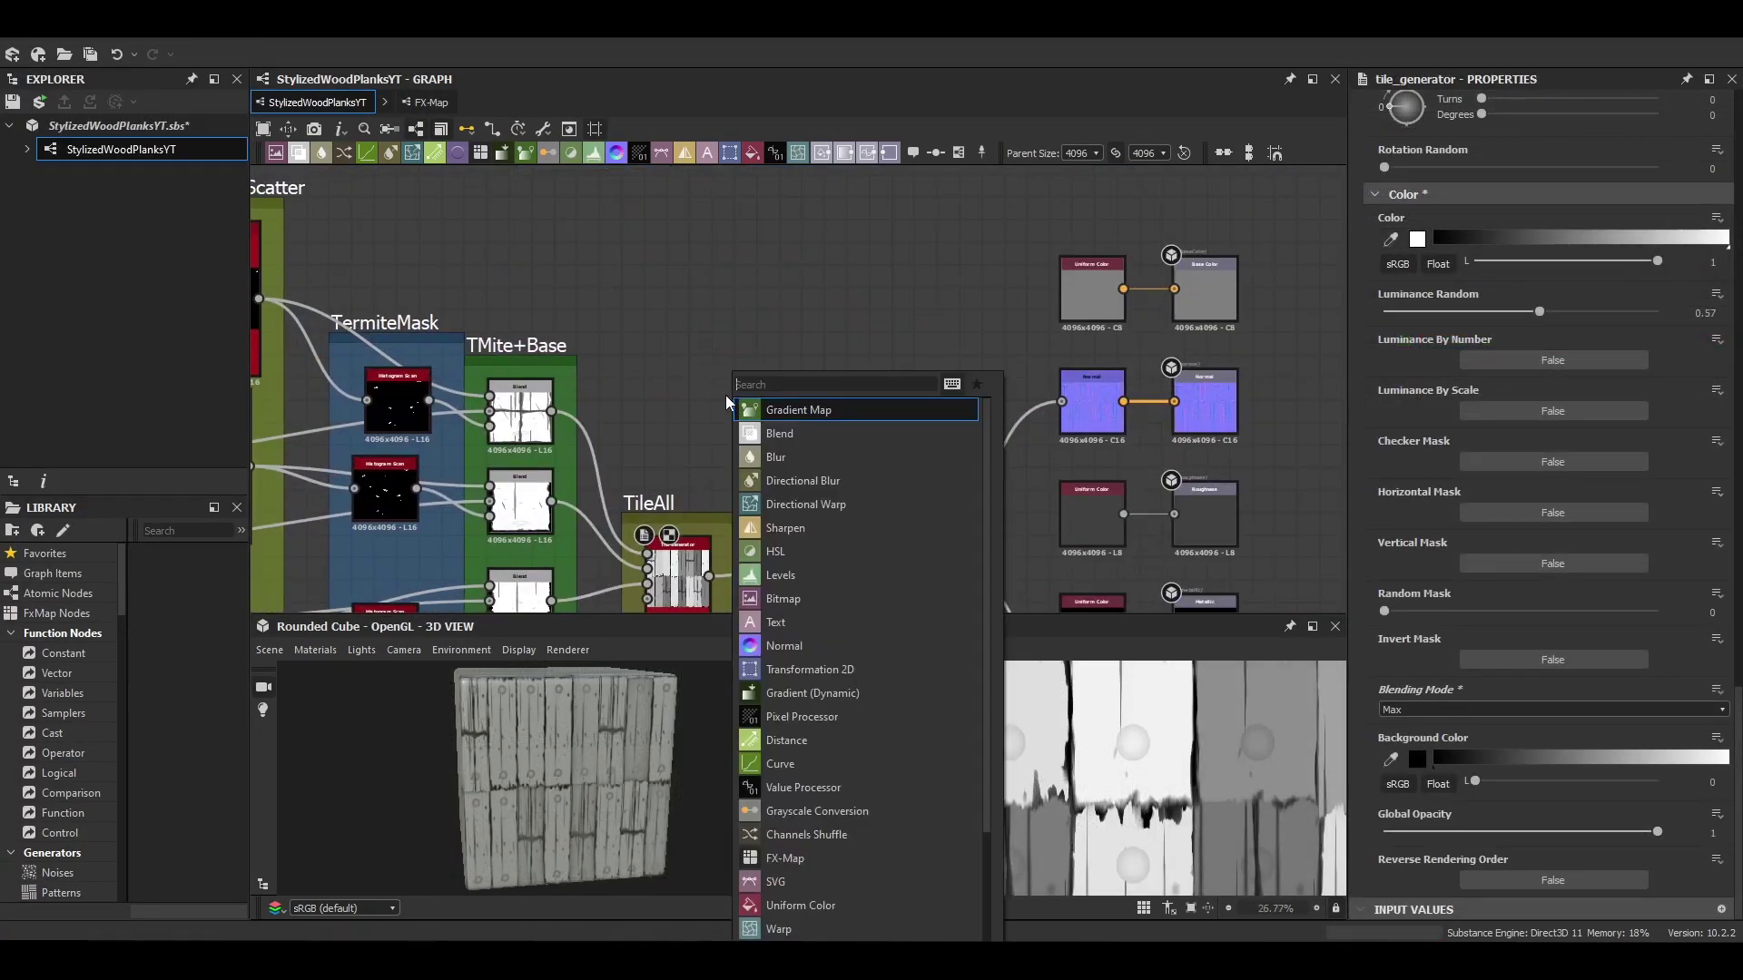
Step: Add a Normal with intensity 10 fed by the TileAll generator, followed by a Curvature Smooth
{"action": "type", "text": "norm"}
{"action": "key", "text": "Return"}
{"action": "left_click", "coordinate": [1704, 478]}
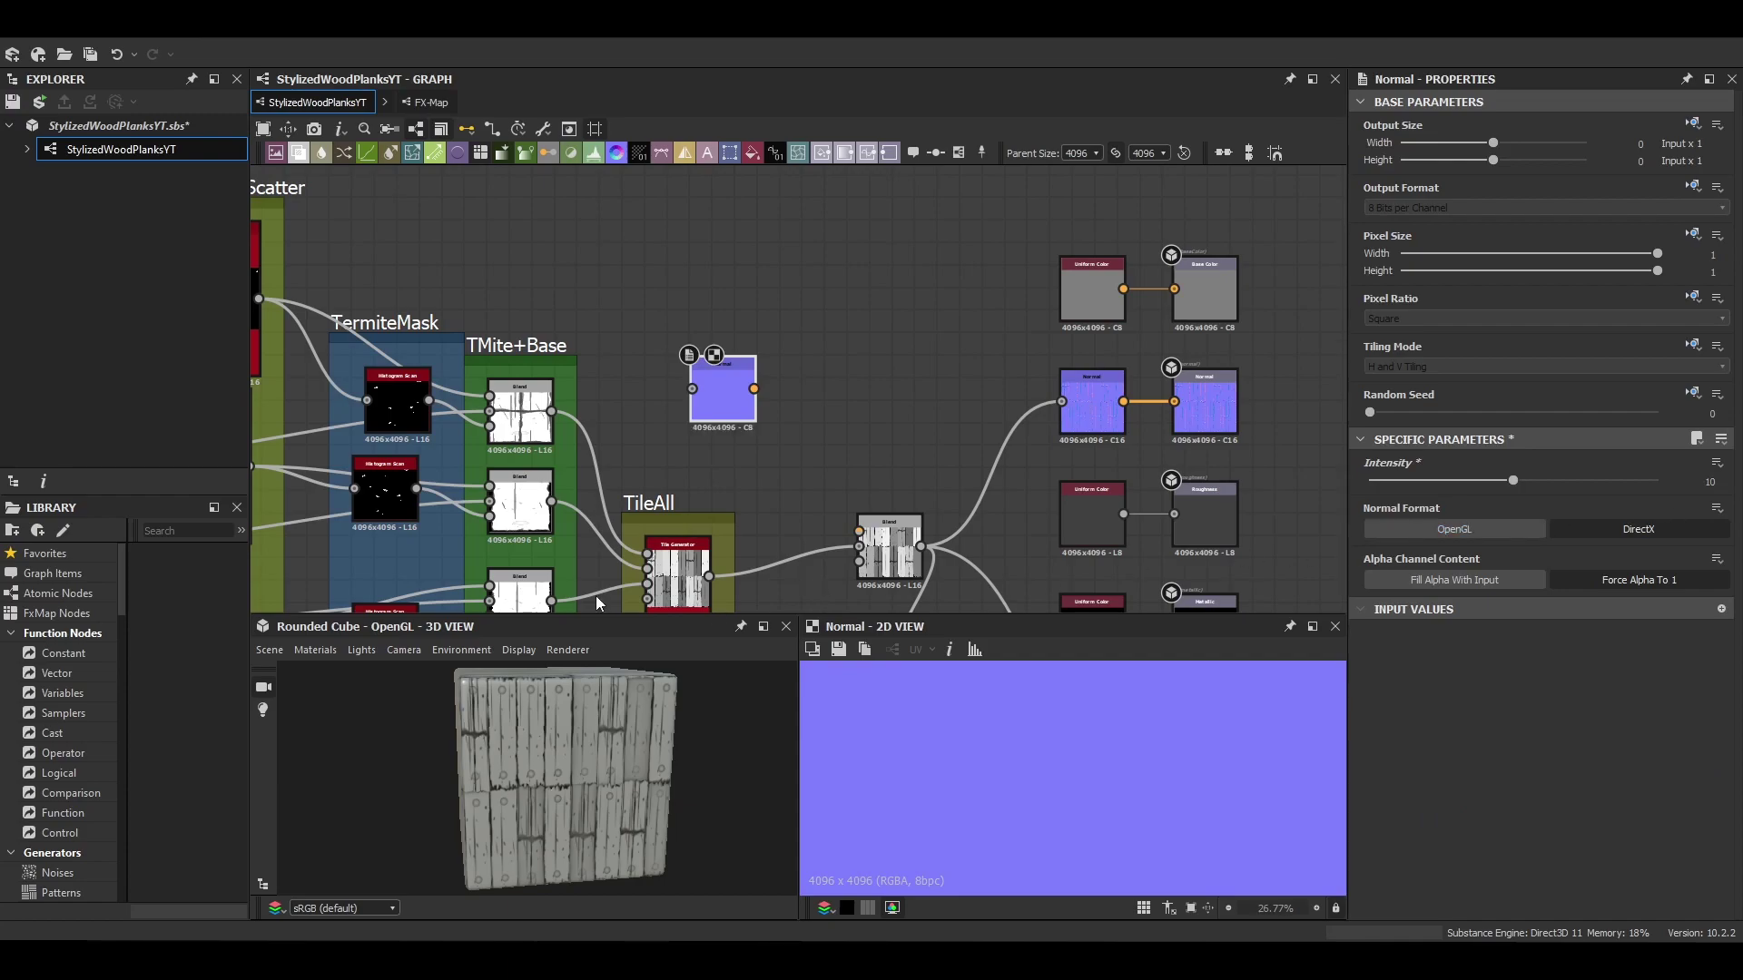
{"action": "key", "text": "space"}
{"action": "type", "text": "cur"}
{"action": "left_click", "coordinate": [840, 456]}
{"action": "middle_click_drag", "start_coordinate": [715, 581], "coordinate": [731, 510]}
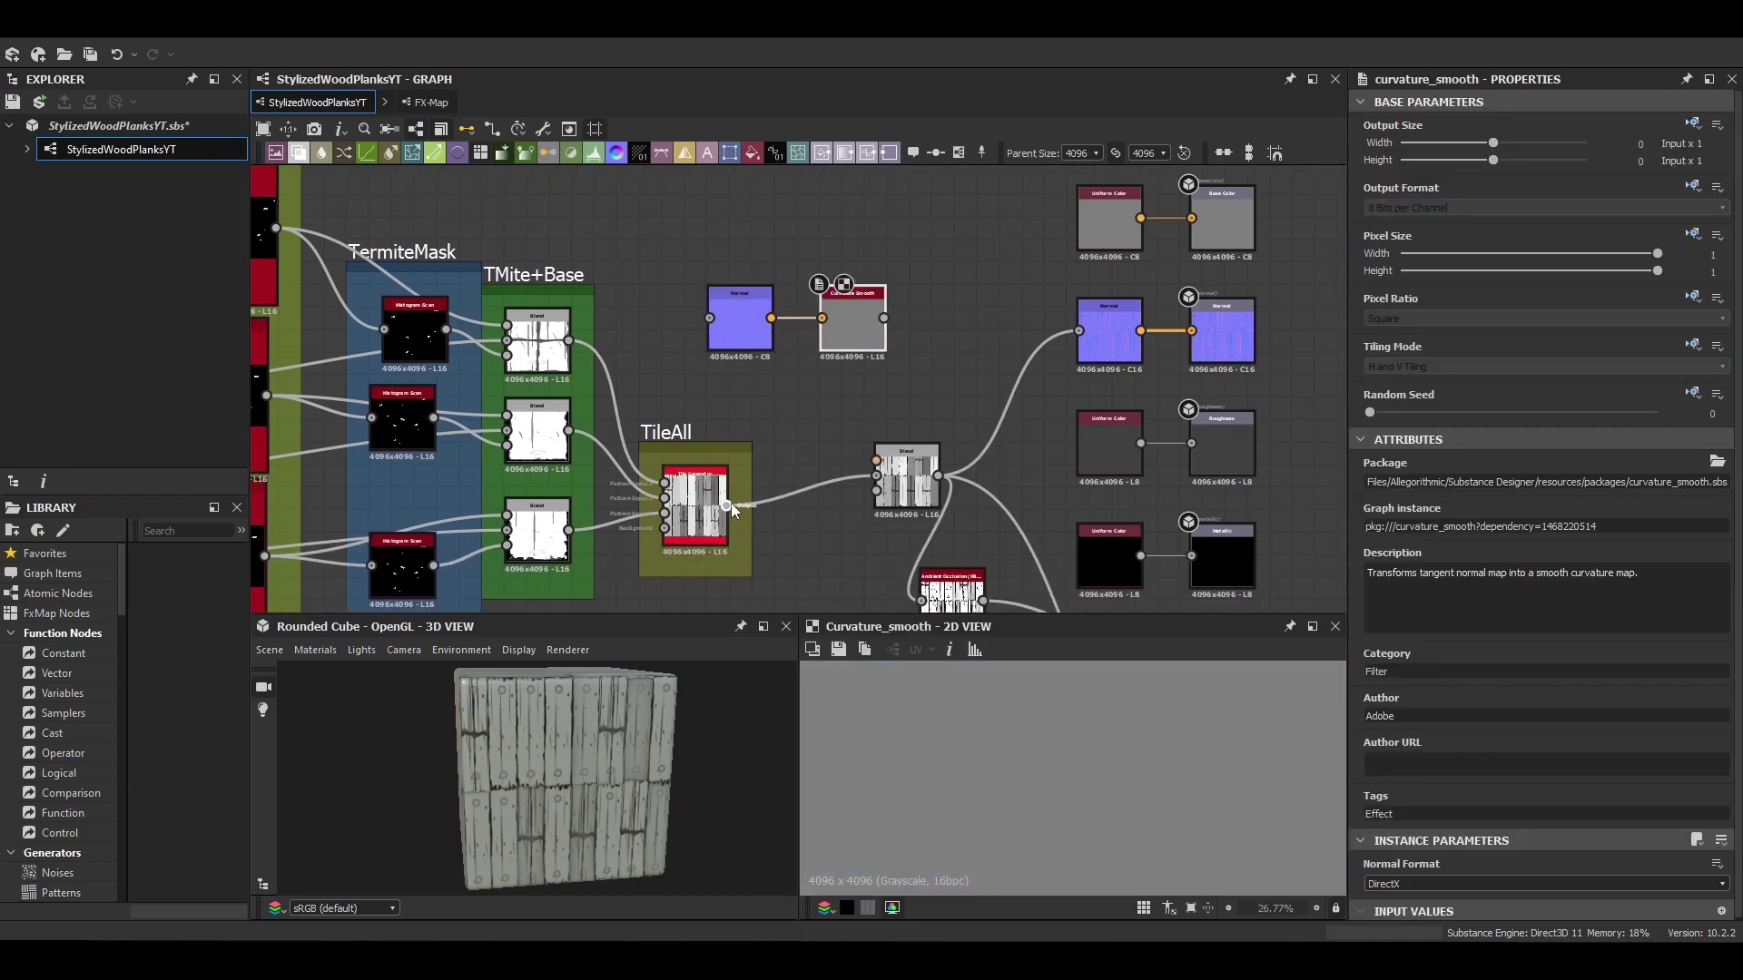
{"action": "left_click_drag", "start_coordinate": [728, 505], "coordinate": [711, 318]}
{"action": "double_click", "coordinate": [737, 318]}
Step: Add a Gradient Map after the Curvature Smooth, give it a brown wood gradient and connect it to Base Color
{"action": "double_click", "coordinate": [852, 319]}
{"action": "middle_click_drag", "start_coordinate": [1026, 698], "coordinate": [1092, 686]}
{"action": "scroll", "coordinate": [1122, 787], "scroll_direction": "up", "scroll_amount": 5}
{"action": "scroll", "coordinate": [1122, 787], "scroll_direction": "down", "scroll_amount": 11}
{"action": "scroll", "coordinate": [869, 270], "scroll_direction": "up", "scroll_amount": 3}
{"action": "key", "text": "space"}
{"action": "left_click", "coordinate": [919, 394]}
{"action": "middle_click_drag", "start_coordinate": [761, 436], "coordinate": [703, 431]}
{"action": "scroll", "coordinate": [697, 418], "scroll_direction": "down", "scroll_amount": 3}
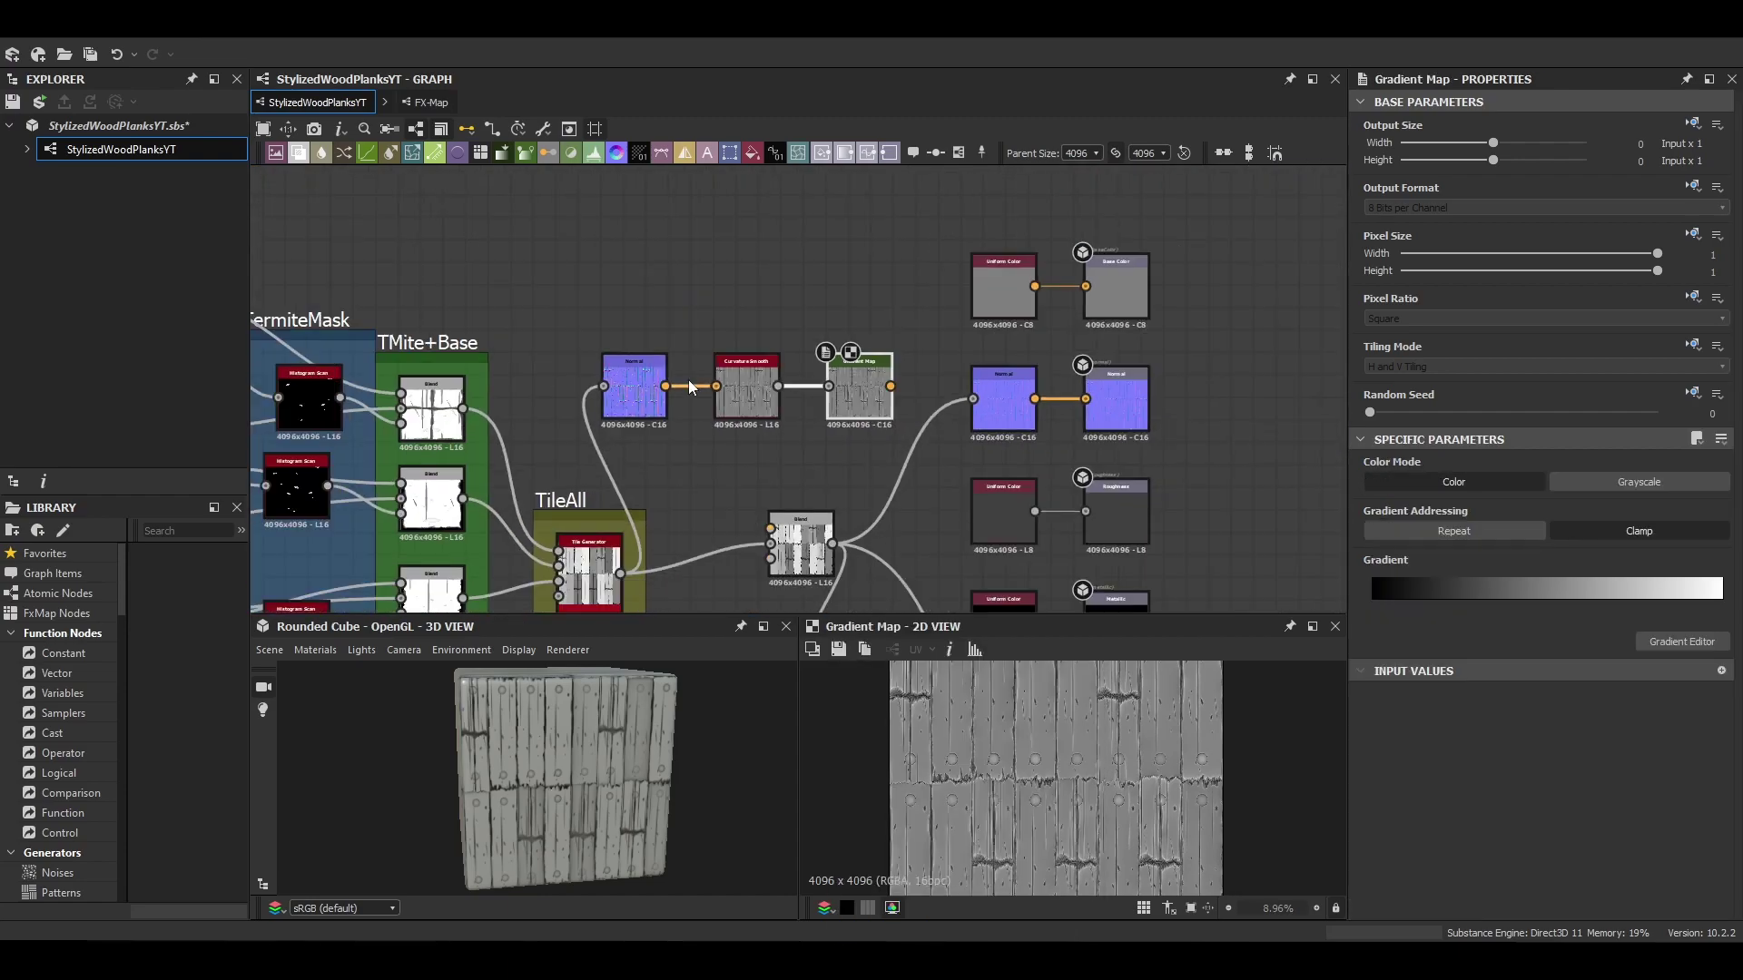
{"action": "left_click", "coordinate": [1681, 641]}
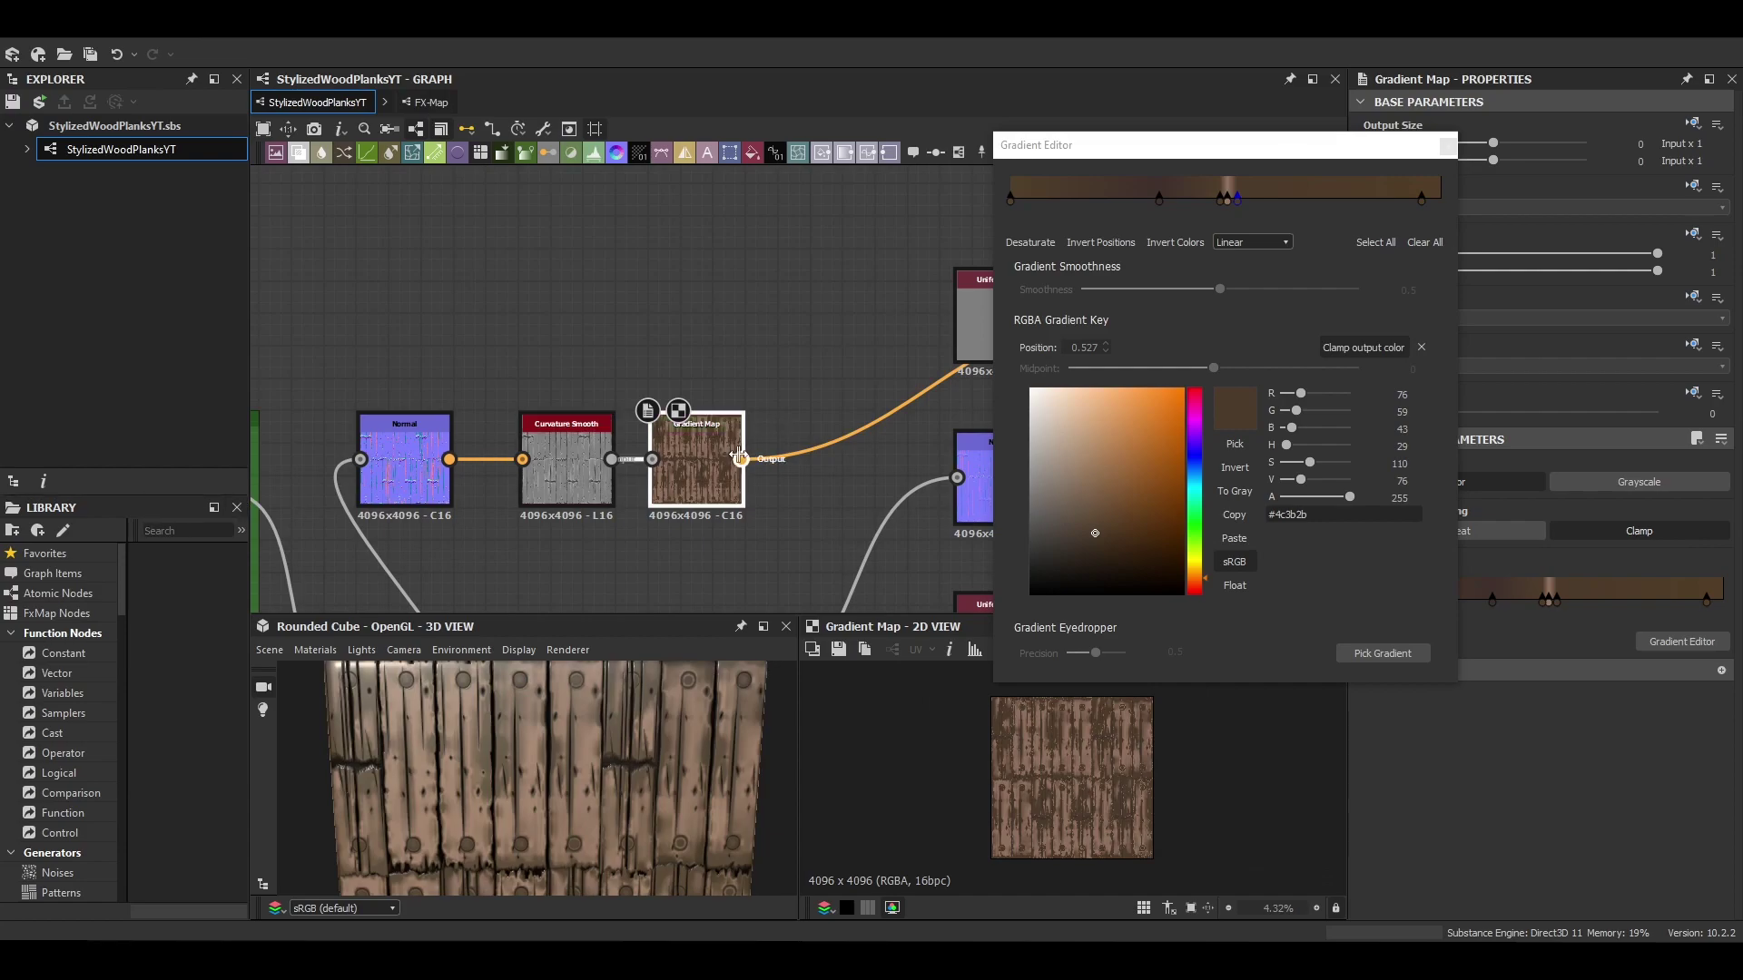
Step: Duplicate the Gradient Map above the original and feed the copy from the TileAll generator
{"action": "key", "text": "ctrl+d"}
{"action": "left_click_drag", "start_coordinate": [794, 390], "coordinate": [665, 281]}
{"action": "double_click", "coordinate": [665, 281]}
{"action": "scroll", "coordinate": [570, 459], "scroll_direction": "down", "scroll_amount": 3}
{"action": "middle_click_drag", "start_coordinate": [570, 459], "coordinate": [708, 350]}
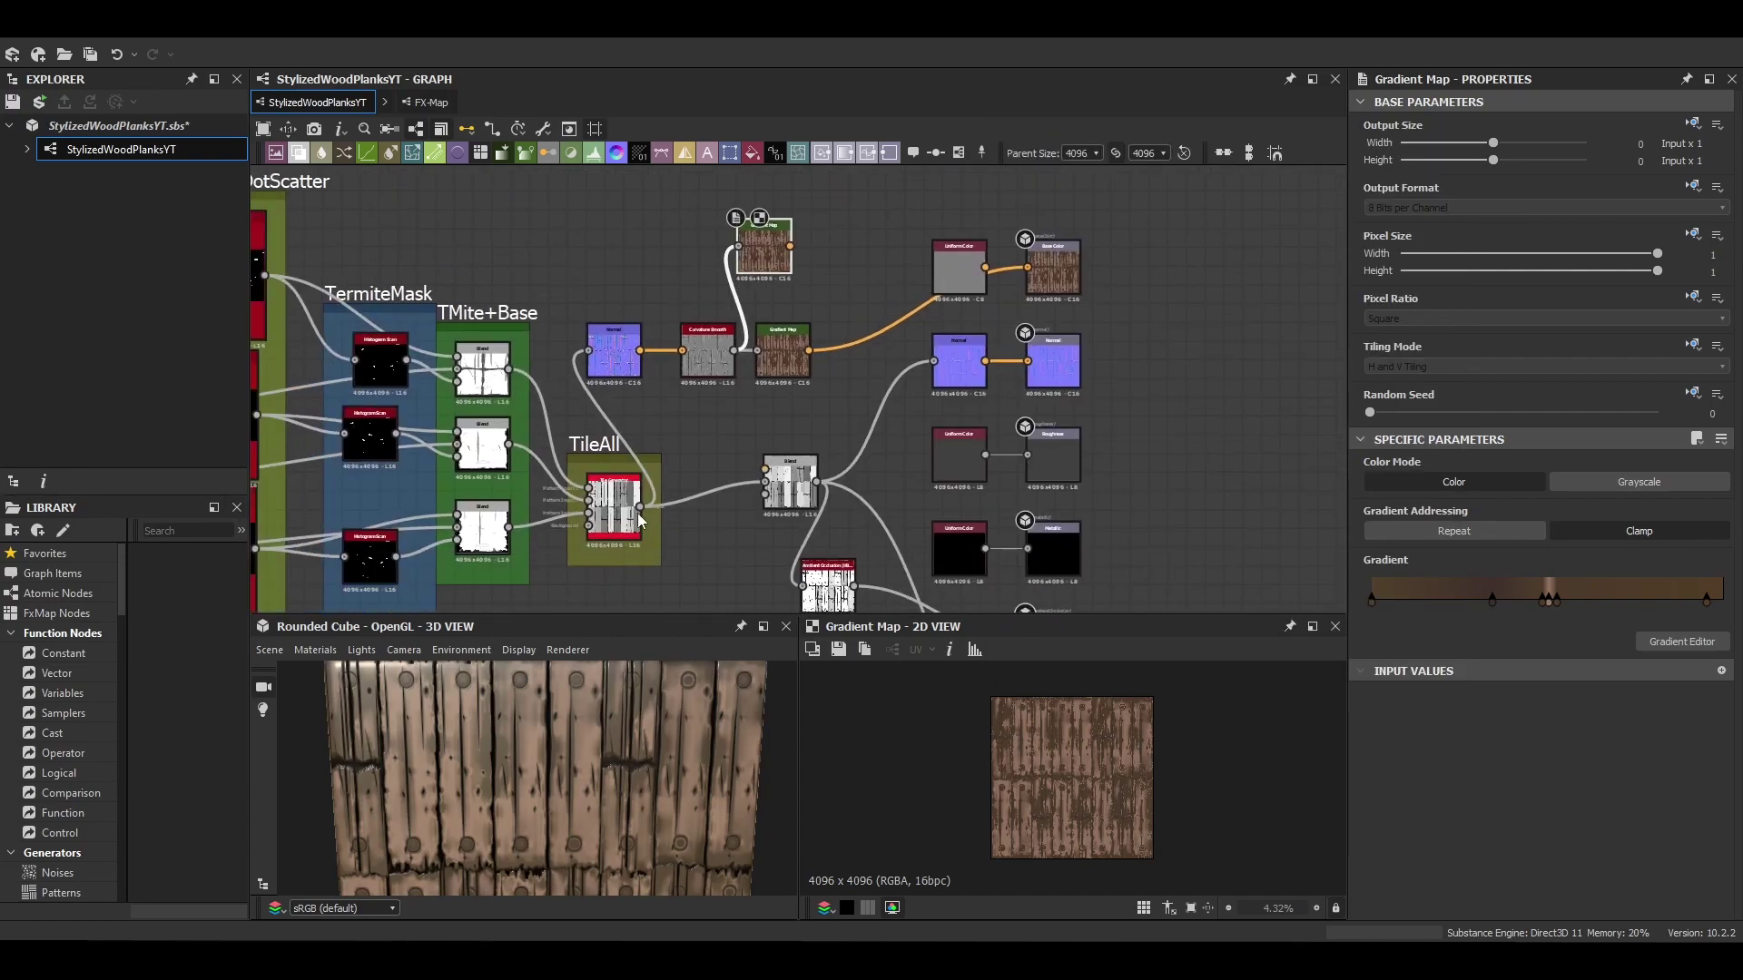
{"action": "left_click_drag", "start_coordinate": [724, 257], "coordinate": [738, 247]}
{"action": "left_click_drag", "start_coordinate": [773, 255], "coordinate": [792, 265]}
{"action": "scroll", "coordinate": [1053, 885], "scroll_direction": "up", "scroll_amount": 4}
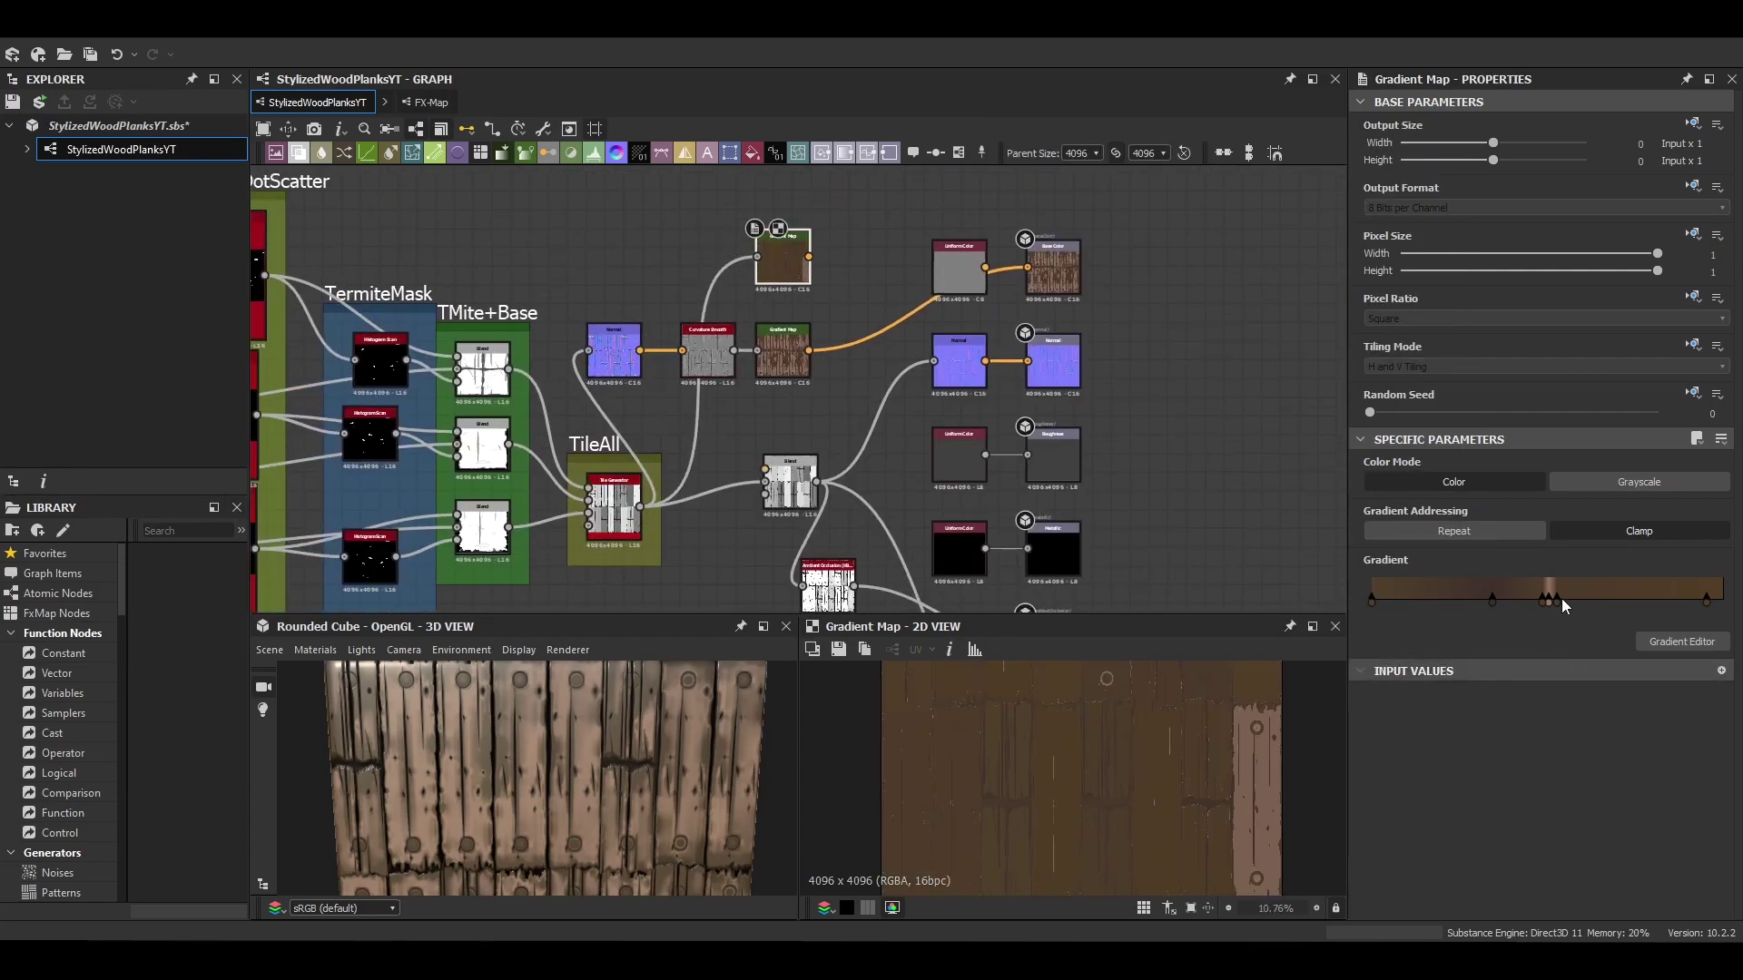
Step: Shift the central keys of the duplicated Gradient Map toward the start of its gradient
{"action": "left_click_drag", "start_coordinate": [1556, 600], "coordinate": [1389, 601]}
{"action": "scroll", "coordinate": [1038, 805], "scroll_direction": "down", "scroll_amount": 6}
{"action": "scroll", "coordinate": [876, 245], "scroll_direction": "up", "scroll_amount": 4}
Step: Combine the two Gradient Maps with a Blend in Multiply mode feeding the Base Color output
{"action": "key", "text": "space"}
{"action": "key", "text": "Escape"}
{"action": "left_click", "coordinate": [910, 464]}
{"action": "key", "text": "space"}
{"action": "type", "text": "blend"}
{"action": "key", "text": "Return"}
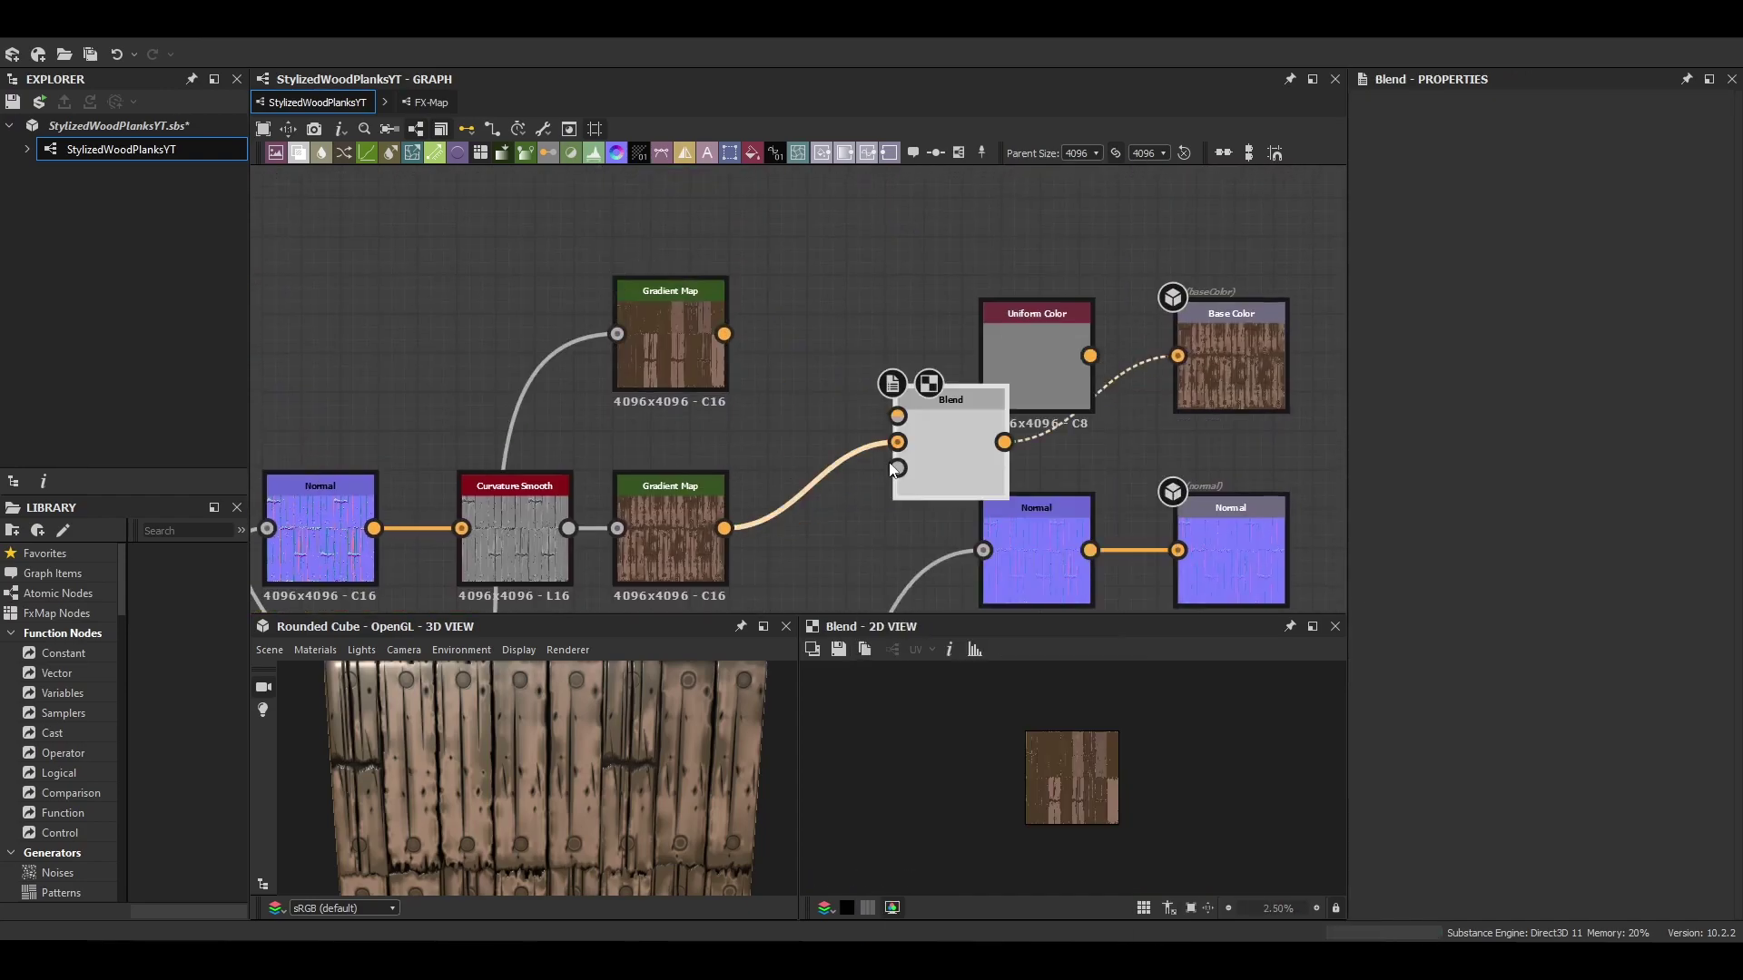
{"action": "left_click_drag", "start_coordinate": [953, 462], "coordinate": [905, 416]}
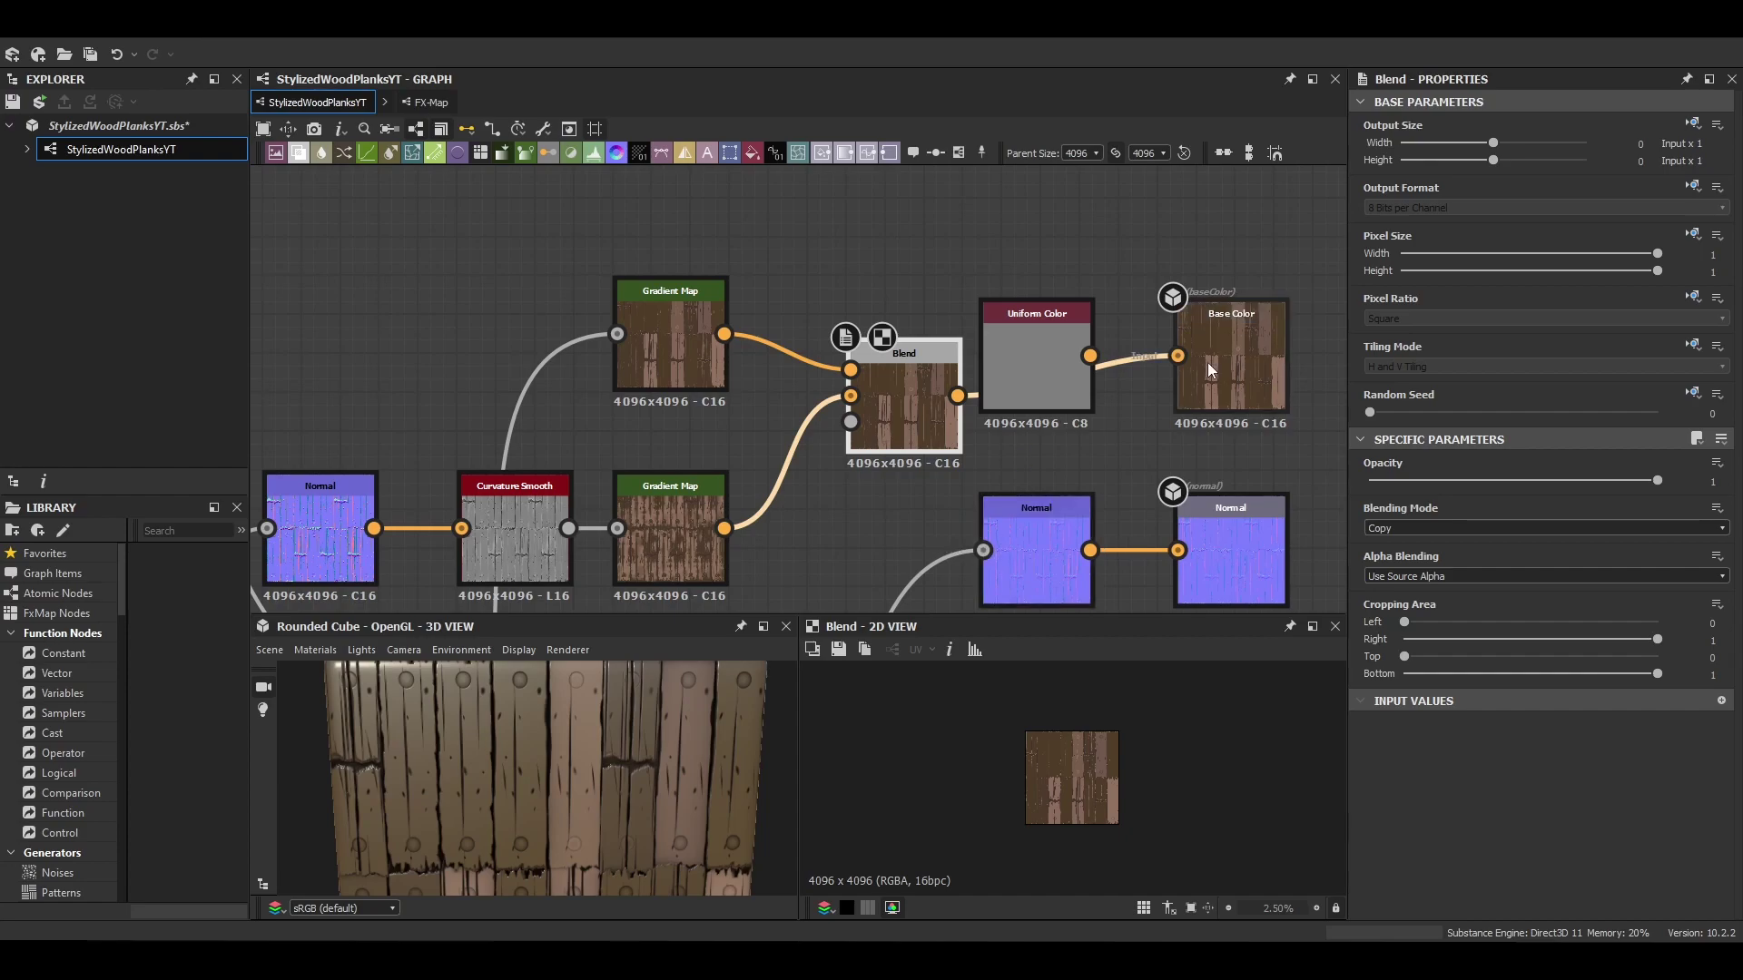
{"action": "left_click", "coordinate": [1422, 529]}
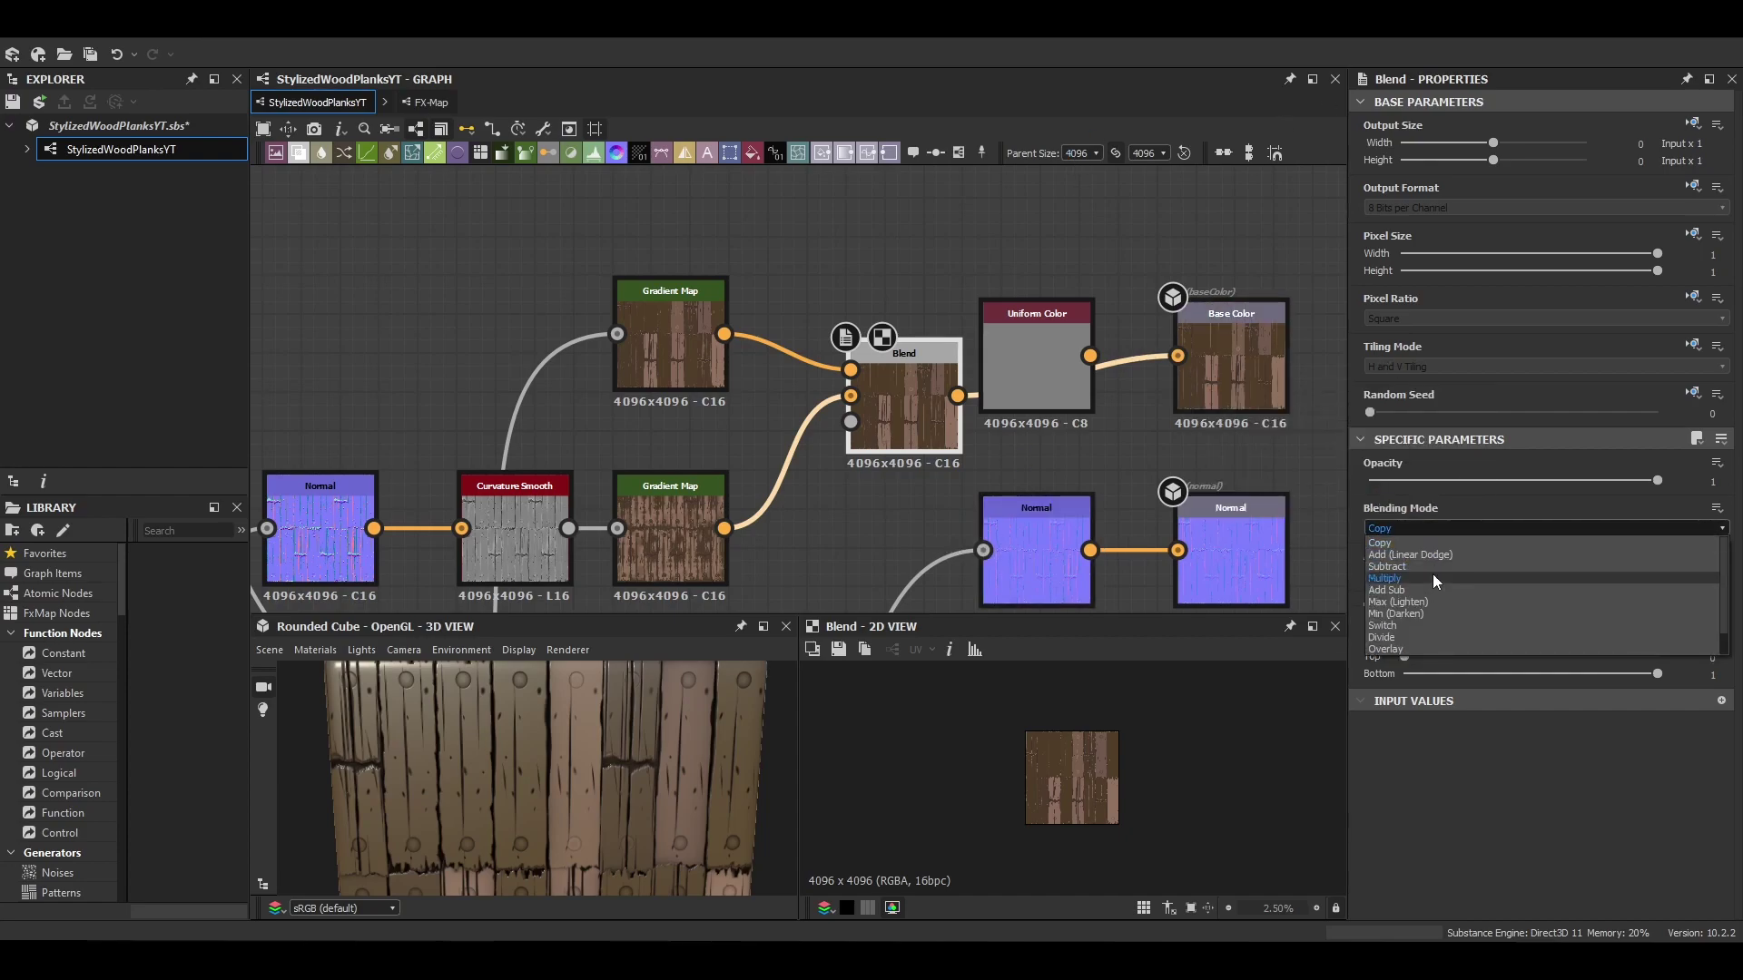
{"action": "left_click", "coordinate": [1433, 578]}
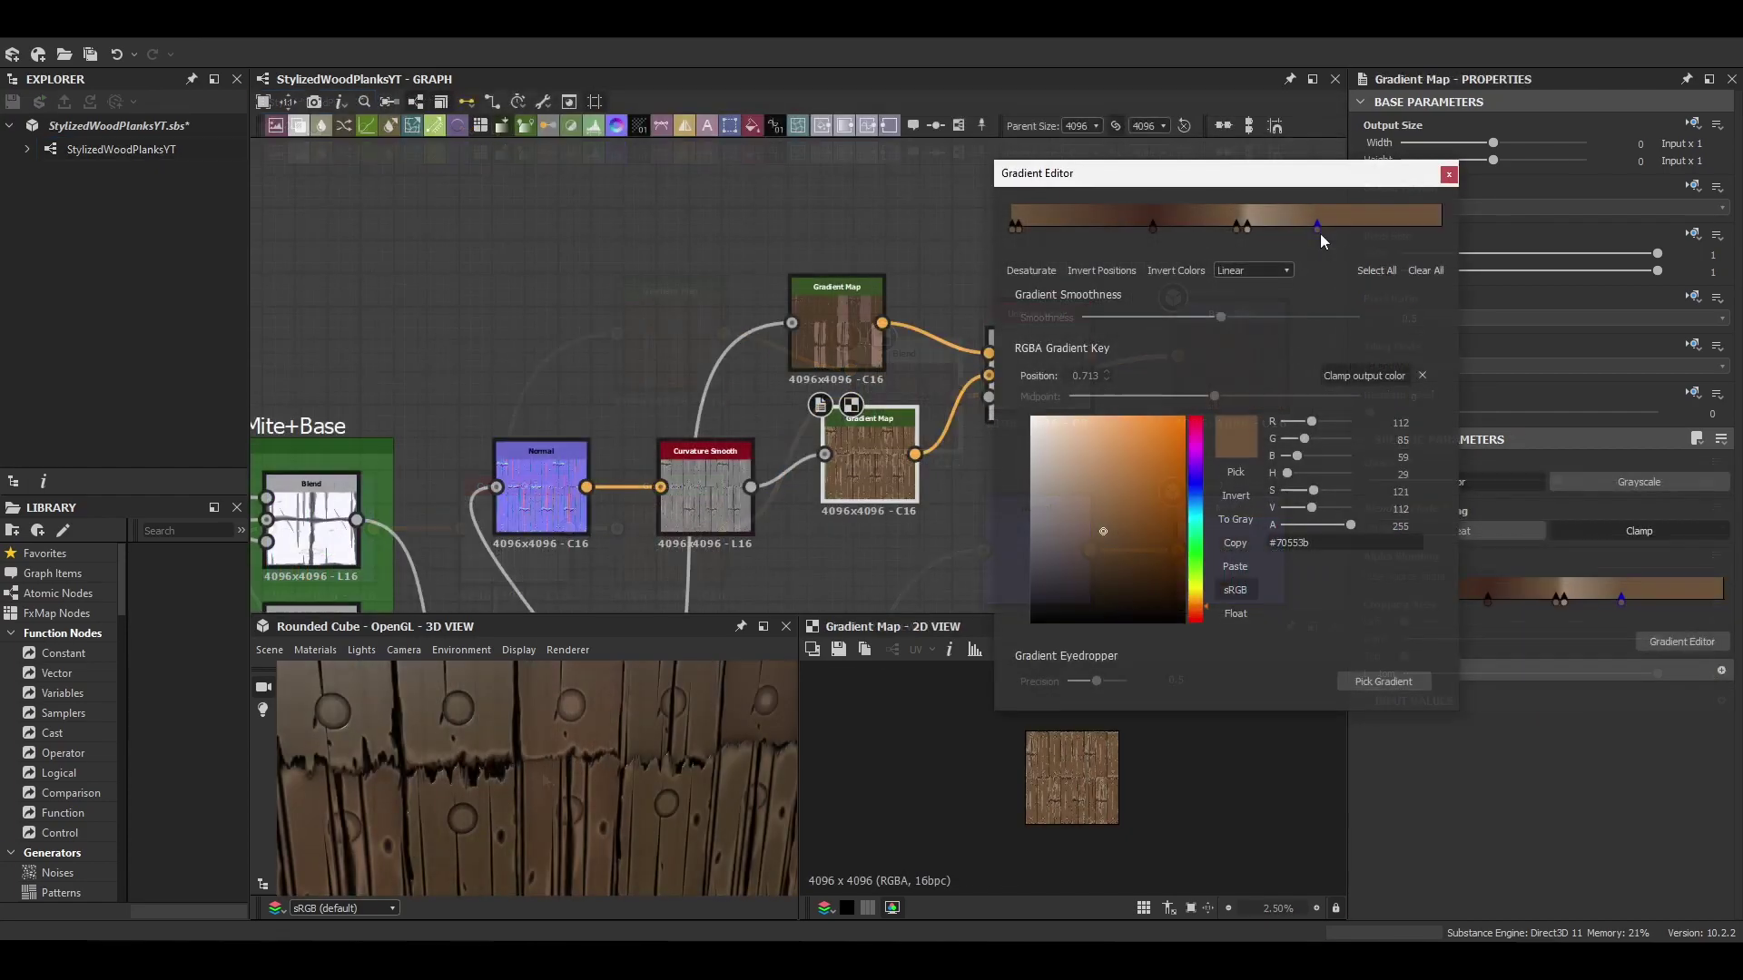
Step: Shift the brown key inward in the lower Gradient Map and set the HSL node's saturation to 0.6 and lightness to 0.58
{"action": "left_click_drag", "start_coordinate": [1321, 235], "coordinate": [1285, 234]}
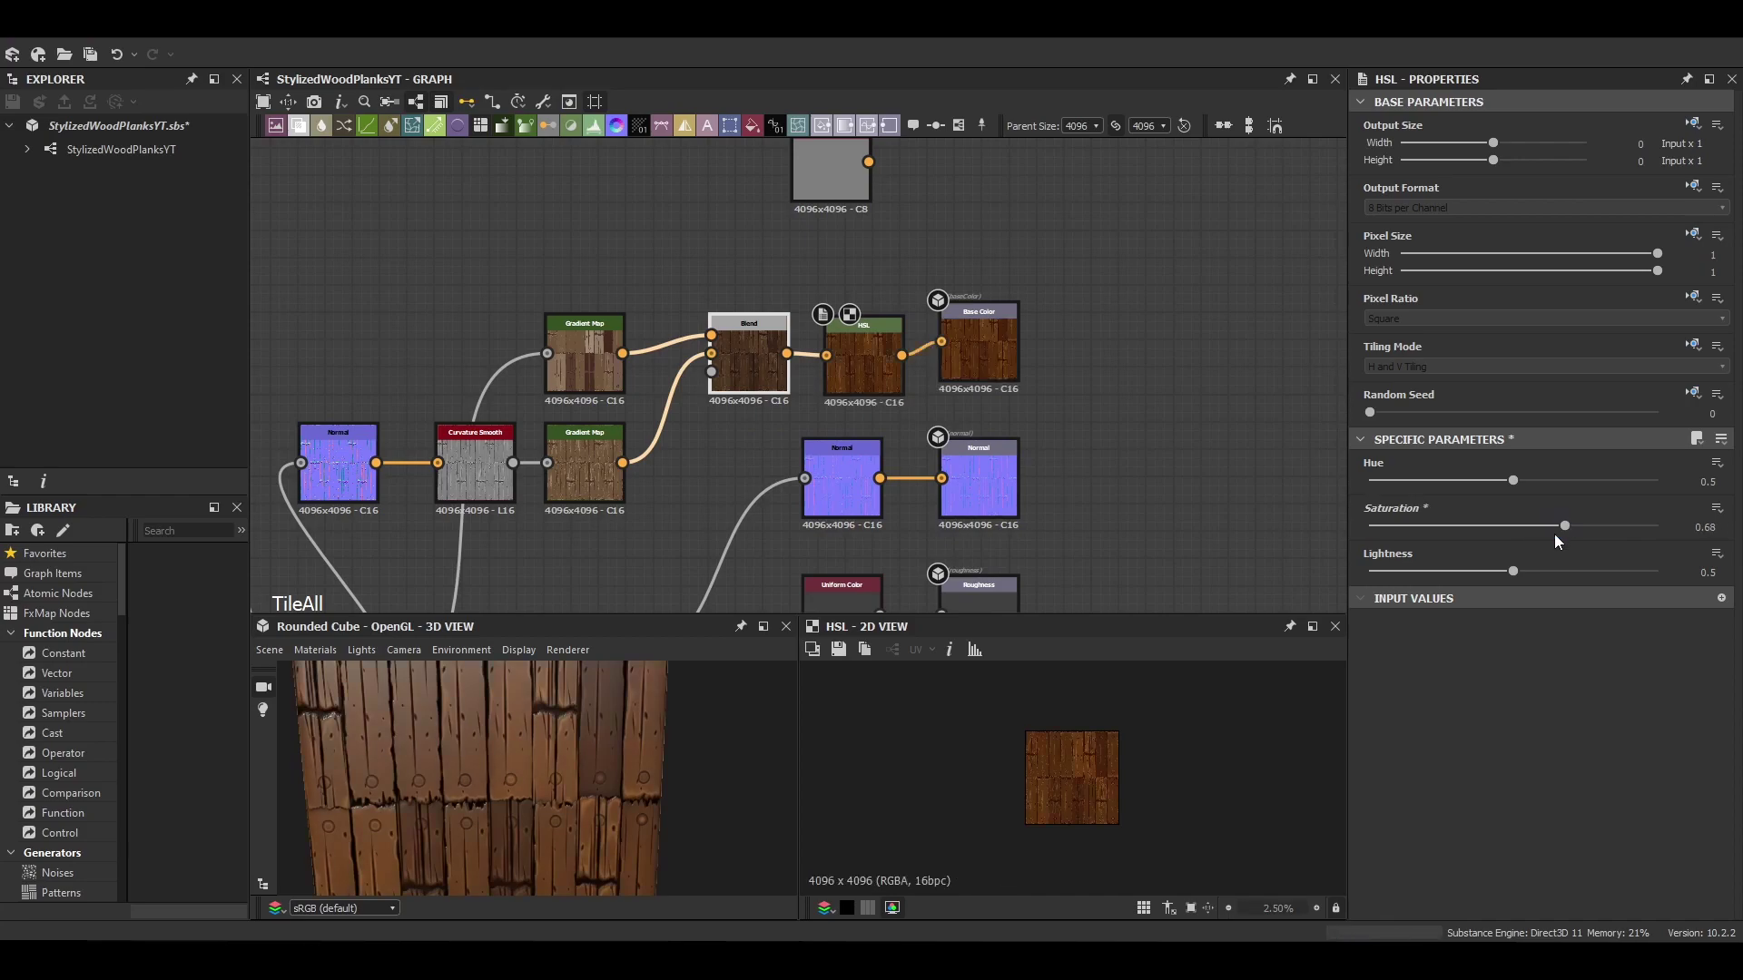
{"action": "left_click_drag", "start_coordinate": [1564, 526], "coordinate": [1535, 571]}
{"action": "scroll", "coordinate": [508, 809], "scroll_direction": "down", "scroll_amount": 3}
{"action": "scroll", "coordinate": [532, 804], "scroll_direction": "up", "scroll_amount": 5}
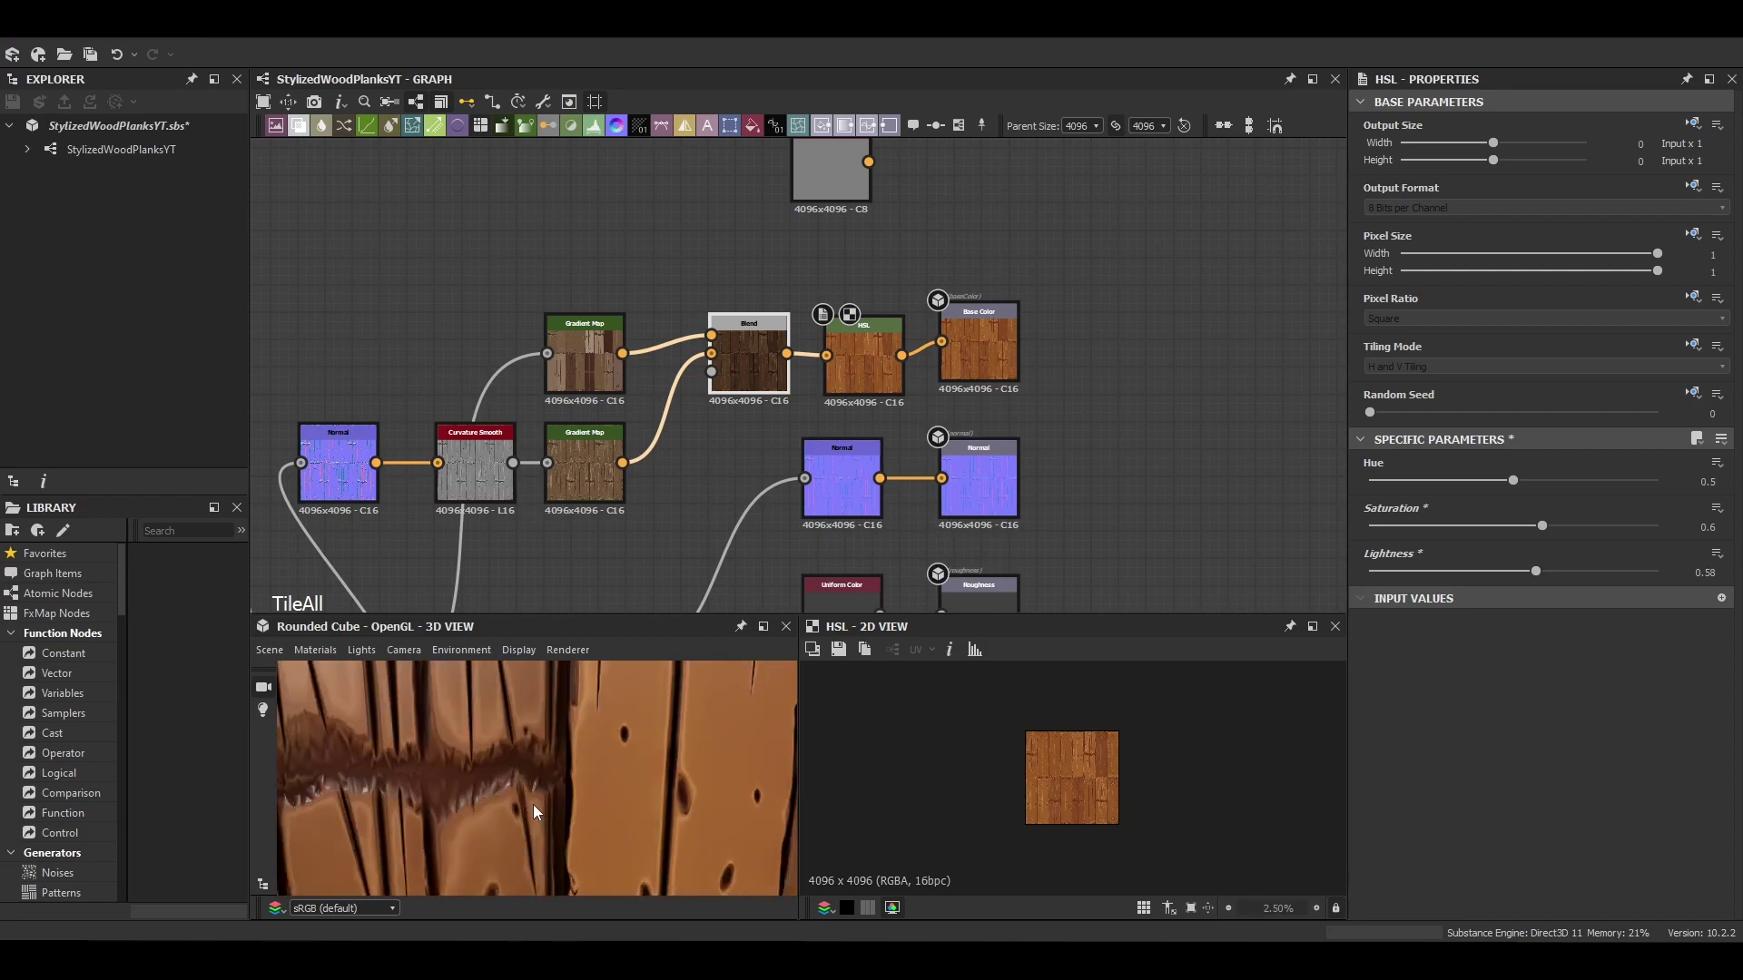
{"action": "scroll", "coordinate": [531, 804], "scroll_direction": "down", "scroll_amount": 6}
Step: Paste a copy of the TileAll Tile Generator into the empty area below the graph and remove its copied input links
{"action": "middle_click_drag", "start_coordinate": [655, 333], "coordinate": [842, 269]}
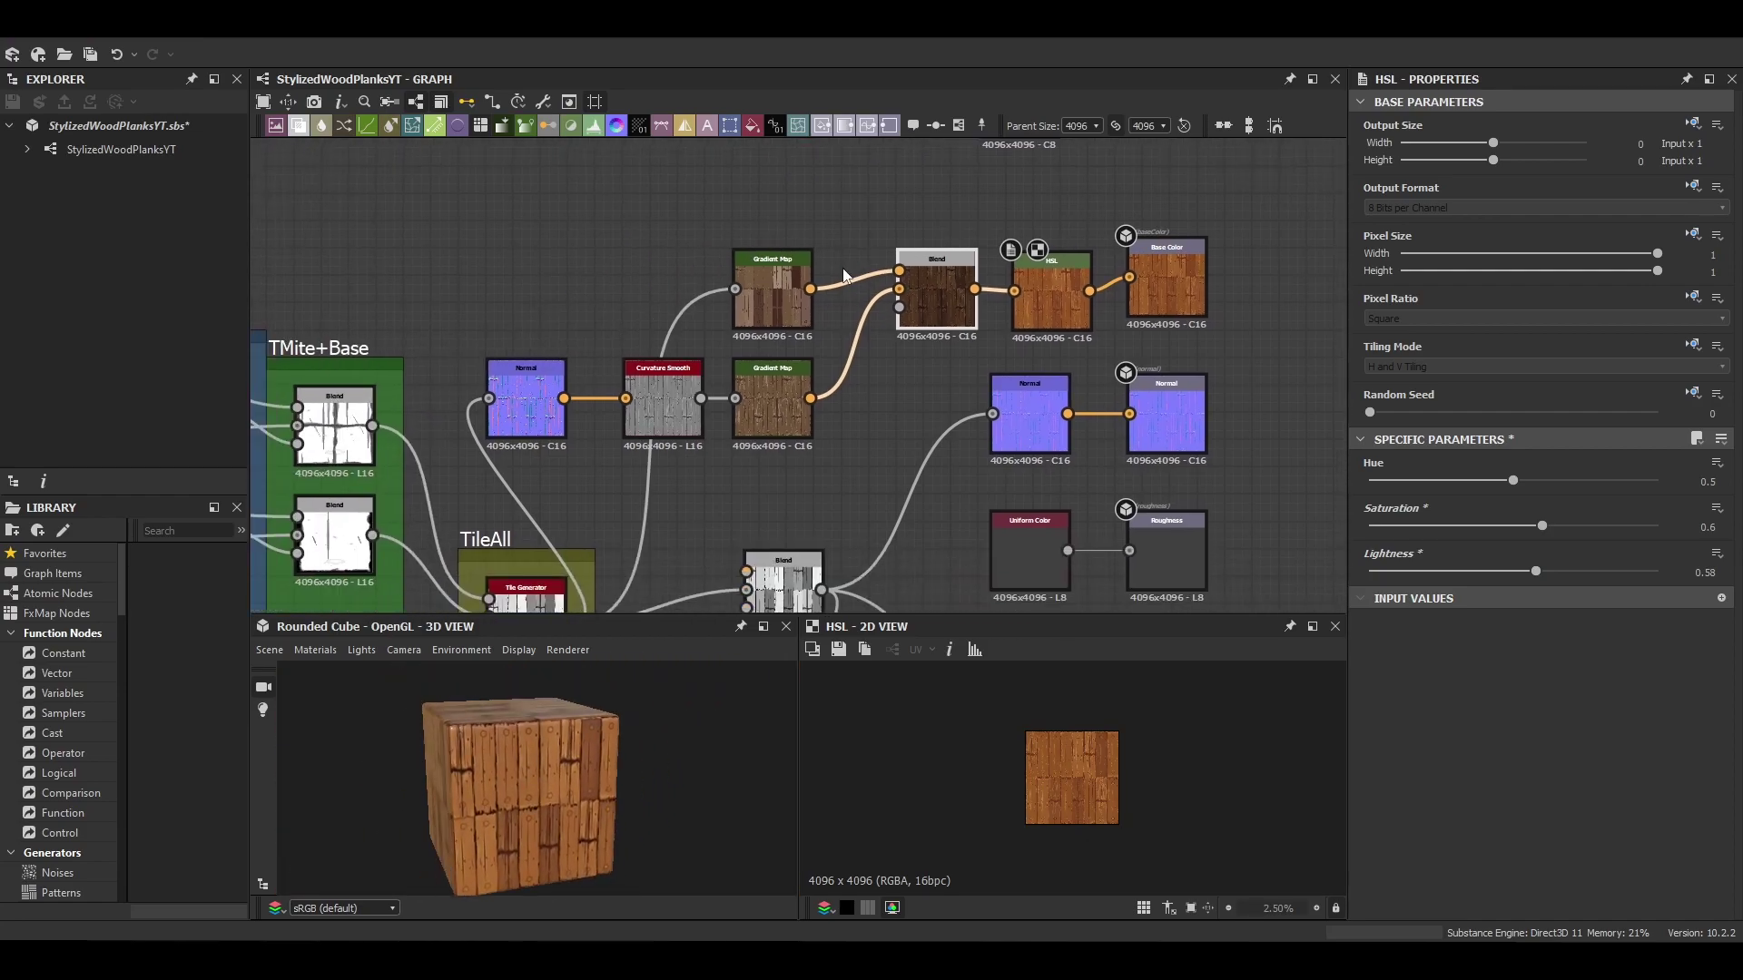
{"action": "middle_click_drag", "start_coordinate": [697, 502], "coordinate": [1044, 332]}
{"action": "left_click", "coordinate": [851, 292]}
{"action": "key", "text": "ctrl+c"}
{"action": "scroll", "coordinate": [844, 304], "scroll_direction": "down", "scroll_amount": 3}
{"action": "key", "text": "ctrl+v"}
{"action": "middle_click_drag", "start_coordinate": [454, 454], "coordinate": [724, 401]}
{"action": "middle_click_drag", "start_coordinate": [1216, 163], "coordinate": [734, 410]}
{"action": "key", "text": "ctrl+v"}
{"action": "scroll", "coordinate": [734, 410], "scroll_direction": "up", "scroll_amount": 4}
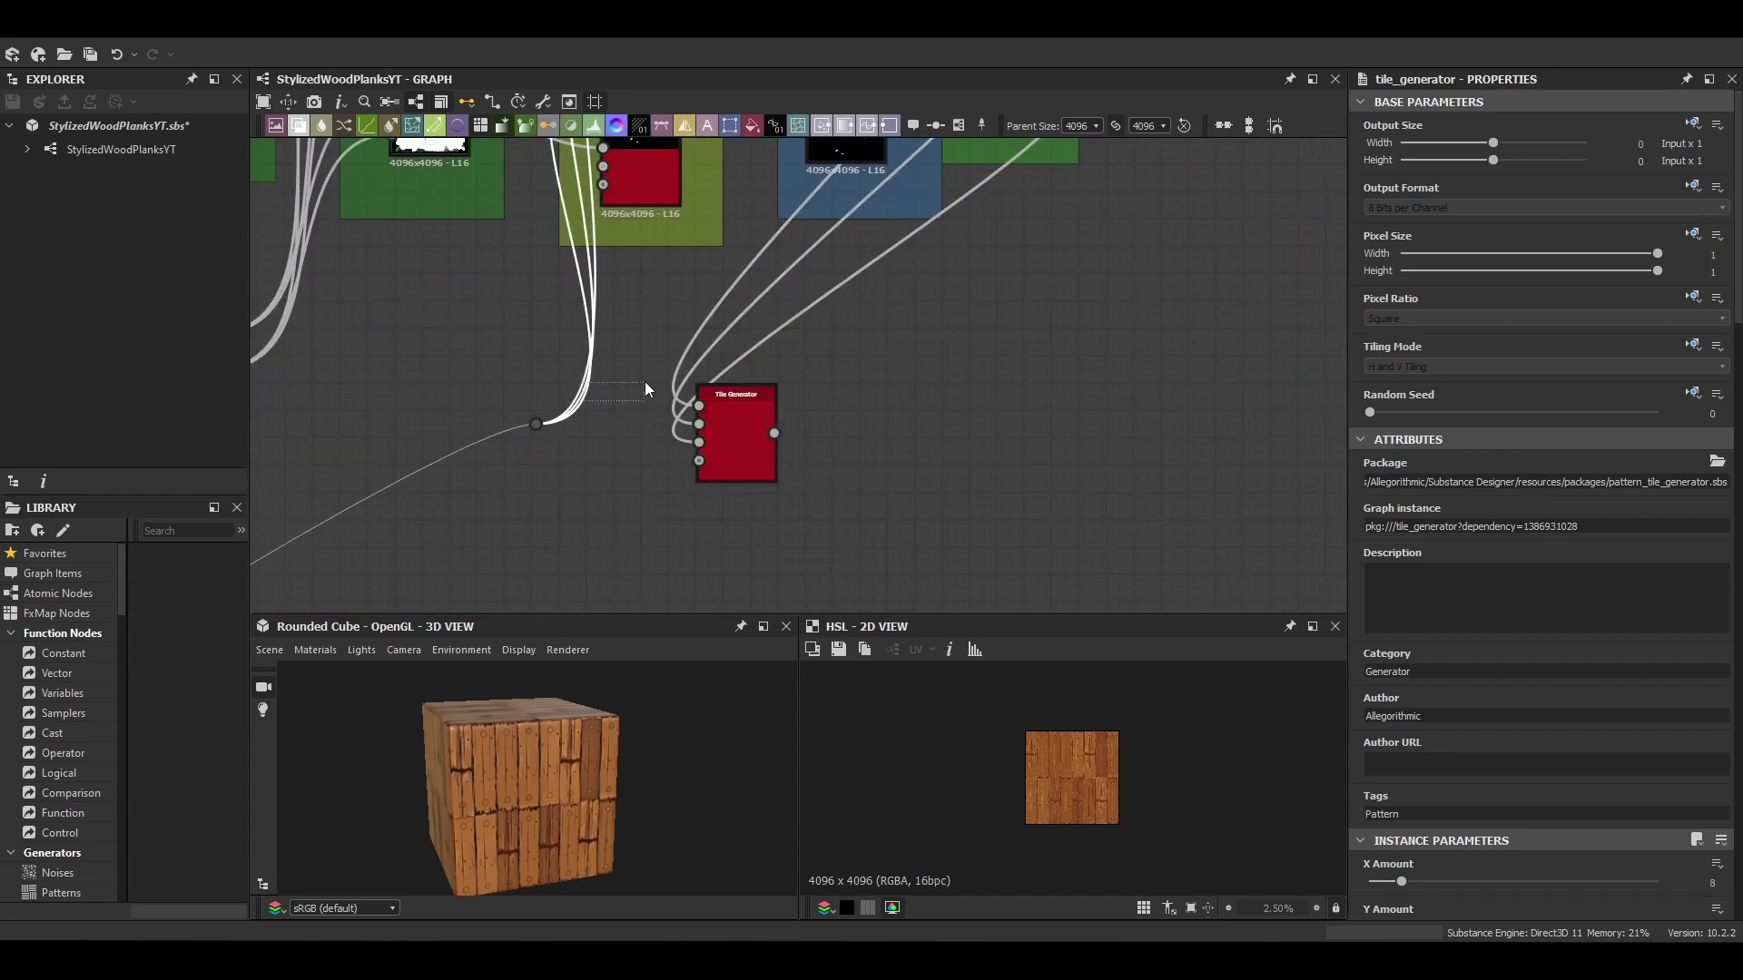
{"action": "left_click_drag", "start_coordinate": [596, 401], "coordinate": [681, 372]}
{"action": "key", "text": "Delete"}
Step: Wrap the pasted Tile Generator in a frame titled DefuseBolt
{"action": "right_click", "coordinate": [734, 439]}
{"action": "left_click", "coordinate": [773, 564]}
{"action": "left_click_drag", "start_coordinate": [1403, 191], "coordinate": [1240, 193]}
{"action": "type", "text": "DefuseBolt"}
{"action": "key", "text": "Return"}
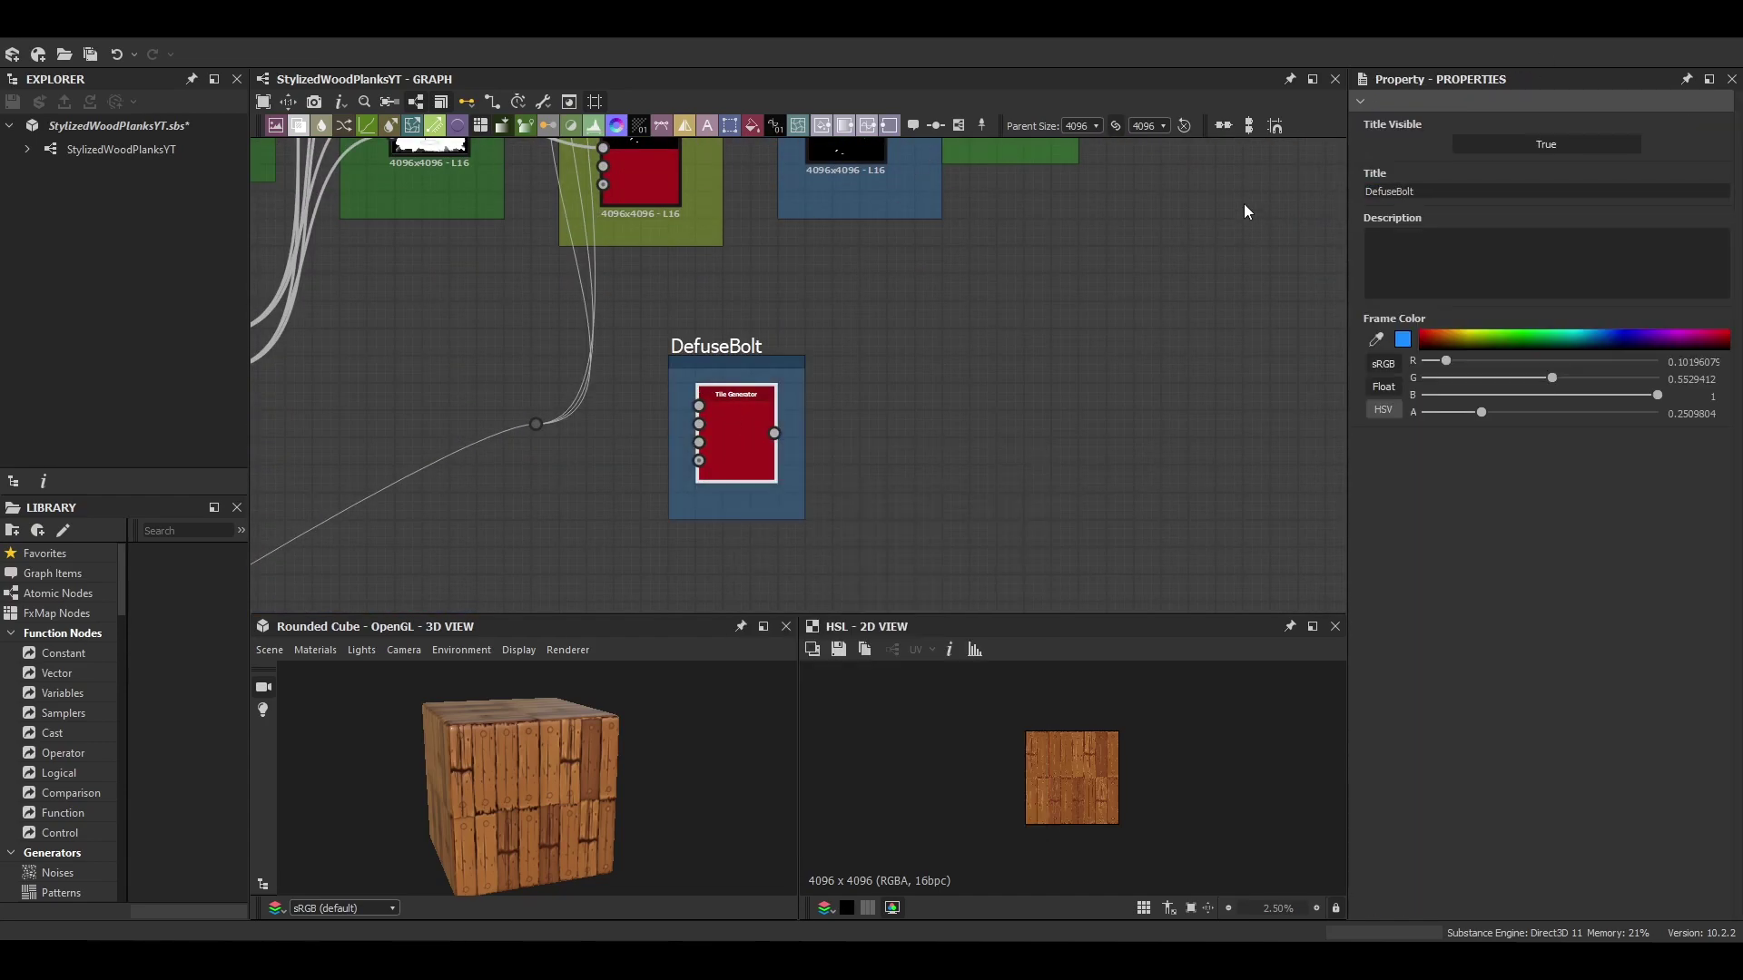
Step: Feed the three pattern inputs of the DefuseBolt Tile Generator from the bolt's dot node and enlarge the frame around it
{"action": "middle_click_drag", "start_coordinate": [717, 409], "coordinate": [1073, 351]}
{"action": "left_click_drag", "start_coordinate": [1055, 348], "coordinate": [632, 311]}
{"action": "double_click", "coordinate": [1095, 374]}
{"action": "middle_click_drag", "start_coordinate": [1185, 362], "coordinate": [911, 425]}
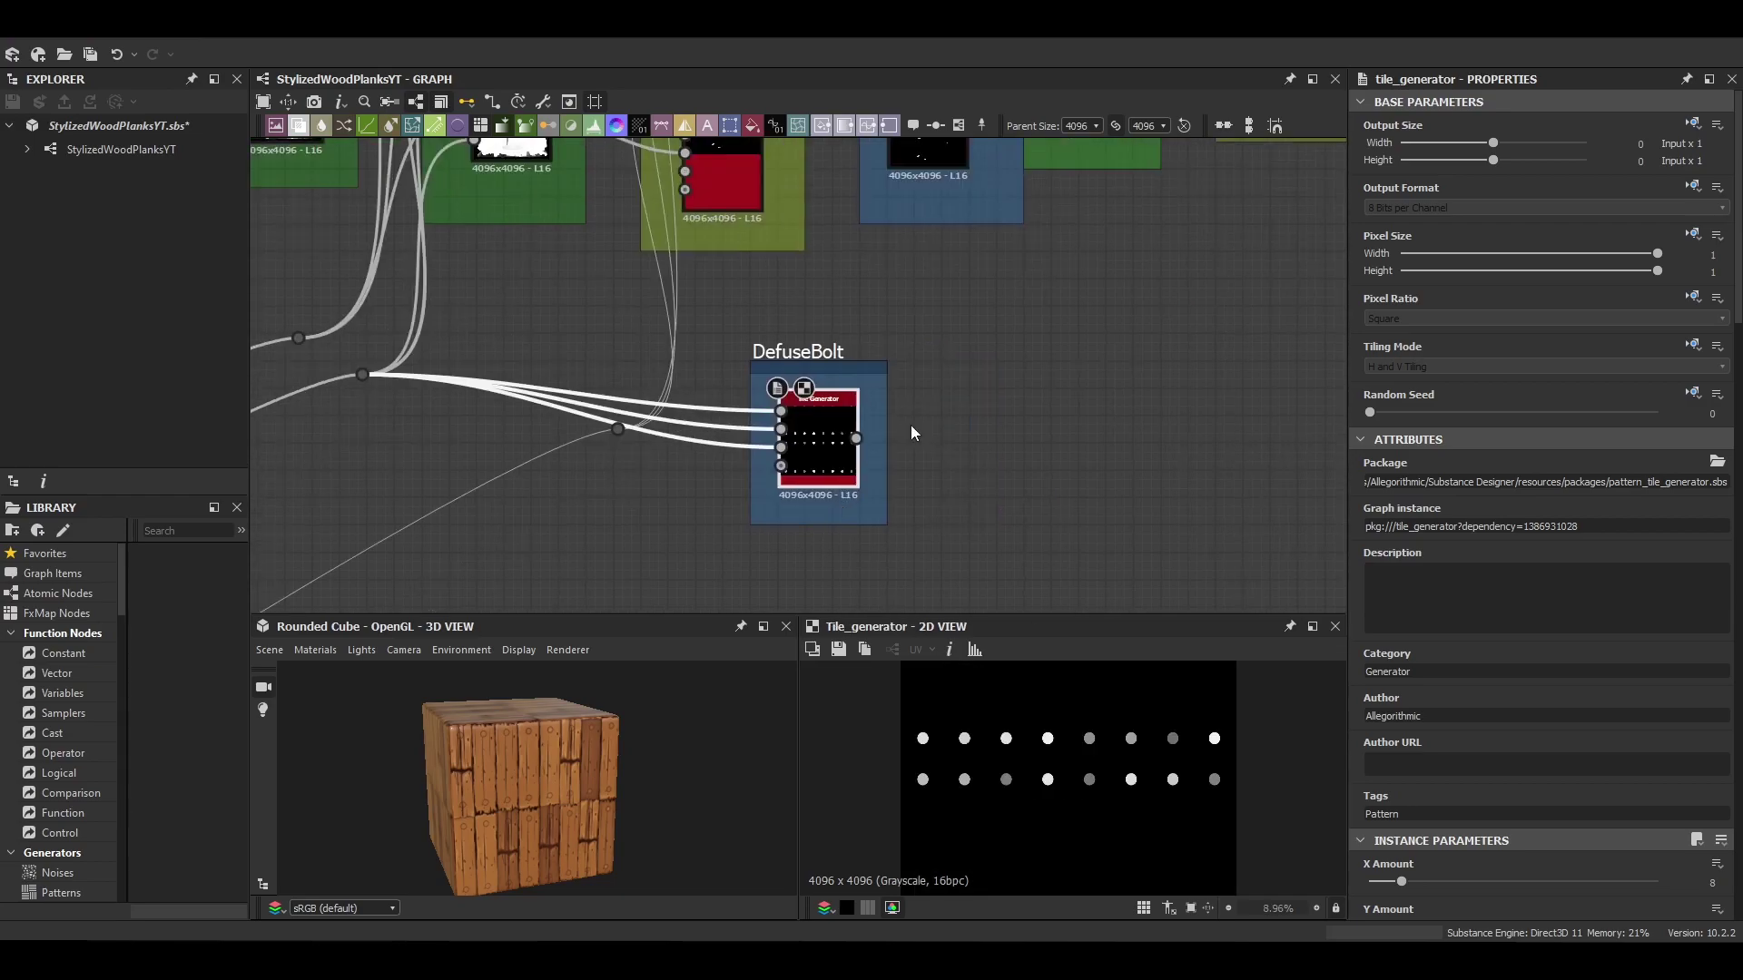
{"action": "left_click_drag", "start_coordinate": [888, 432], "coordinate": [898, 432]}
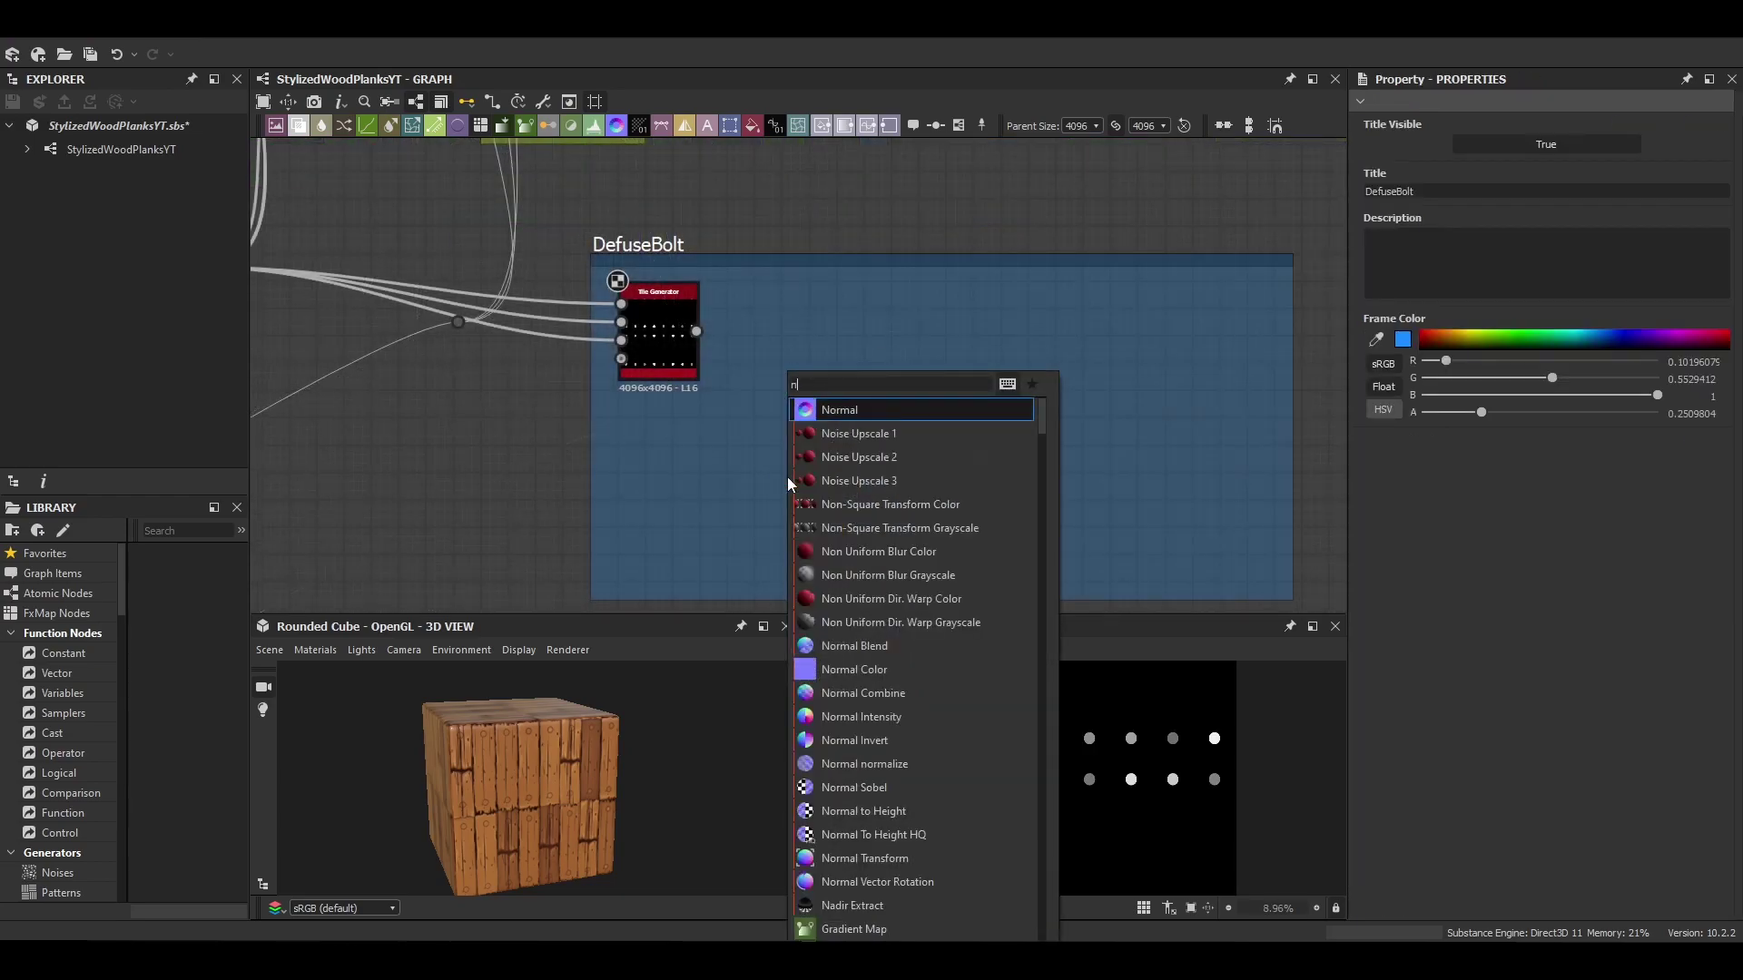
Step: Chain a Normal node with intensity 10 and a Curvature Smooth after the DefuseBolt Tile Generator
{"action": "key", "text": "Return"}
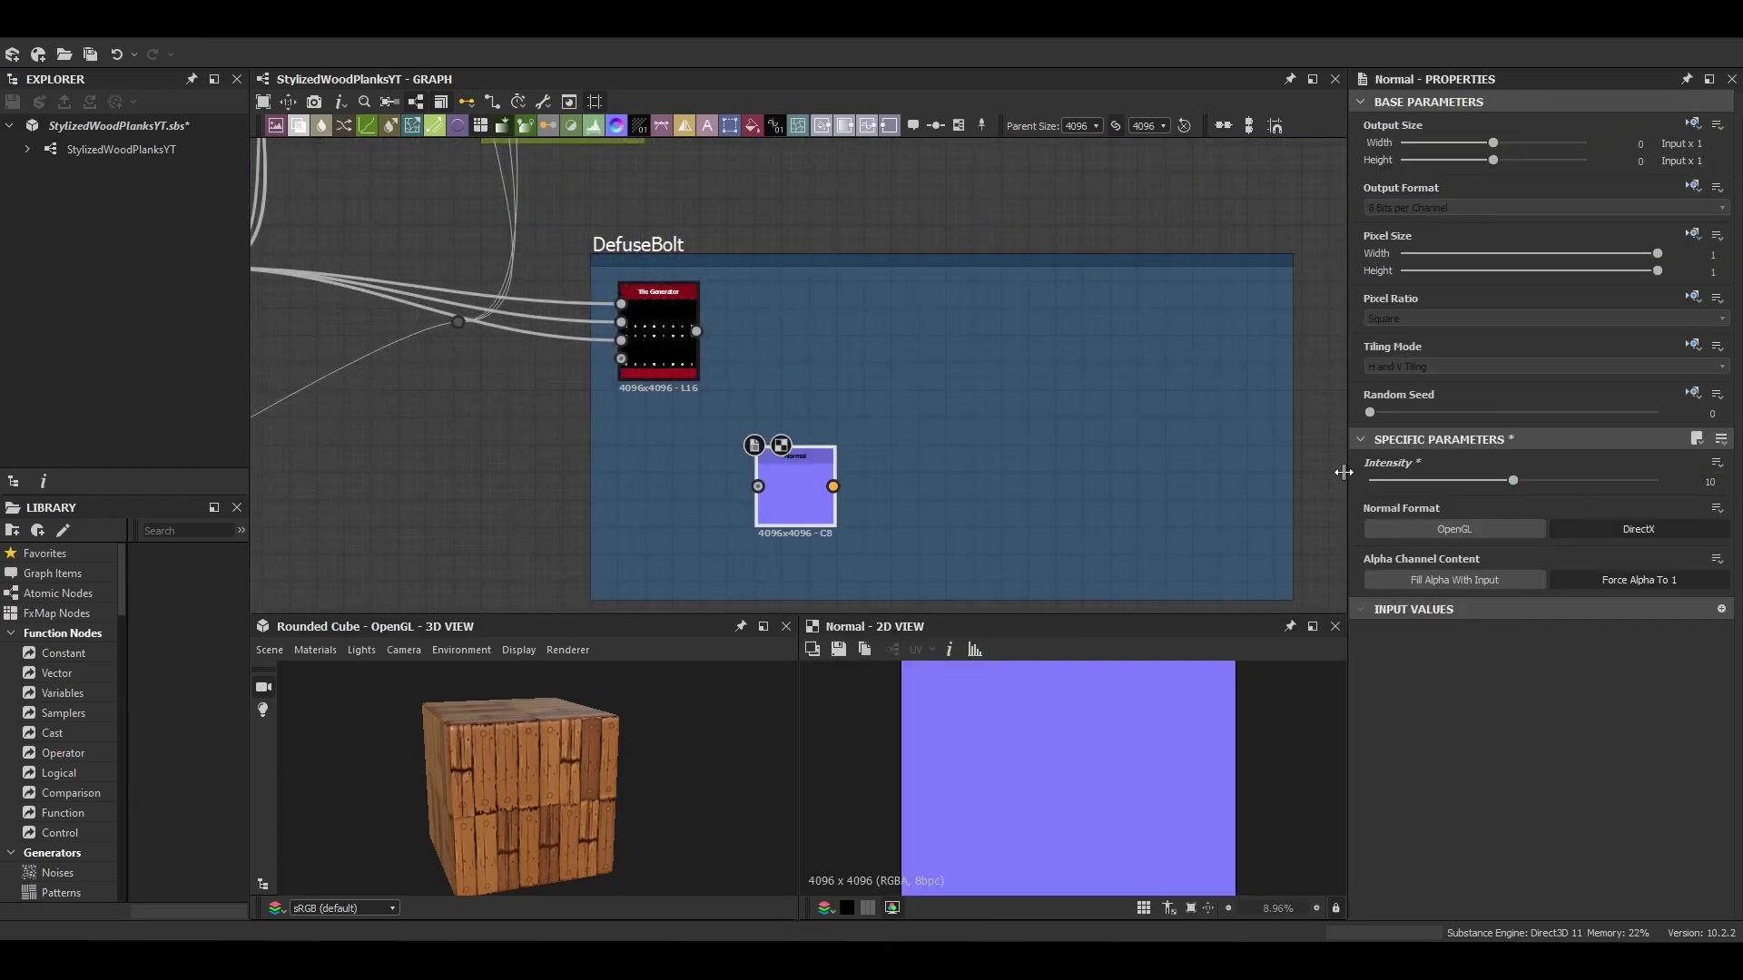
{"action": "key", "text": "space"}
{"action": "type", "text": "cur"}
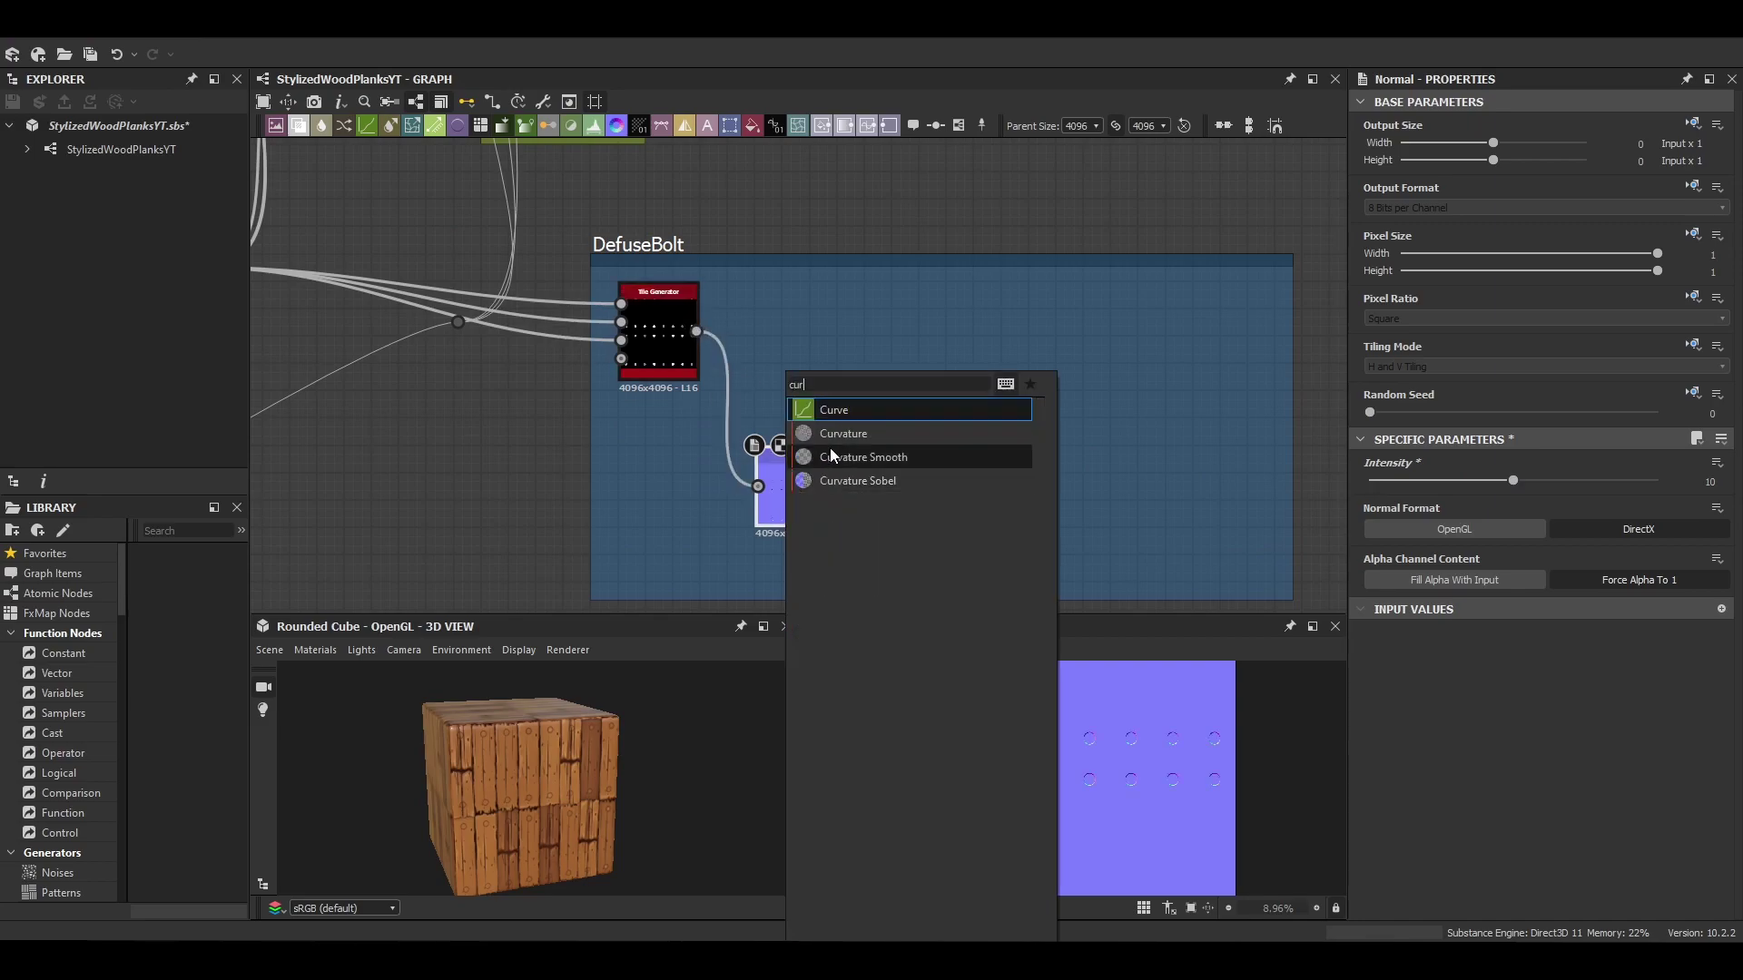
{"action": "key", "text": "Return"}
Step: Add a Blend and a Metal 003 material in the DefuseBolt frame, connecting the metal's Roughness output to the Blend foreground
{"action": "key", "text": "space"}
{"action": "key", "text": "Return"}
{"action": "key", "text": "space"}
{"action": "type", "text": "met"}
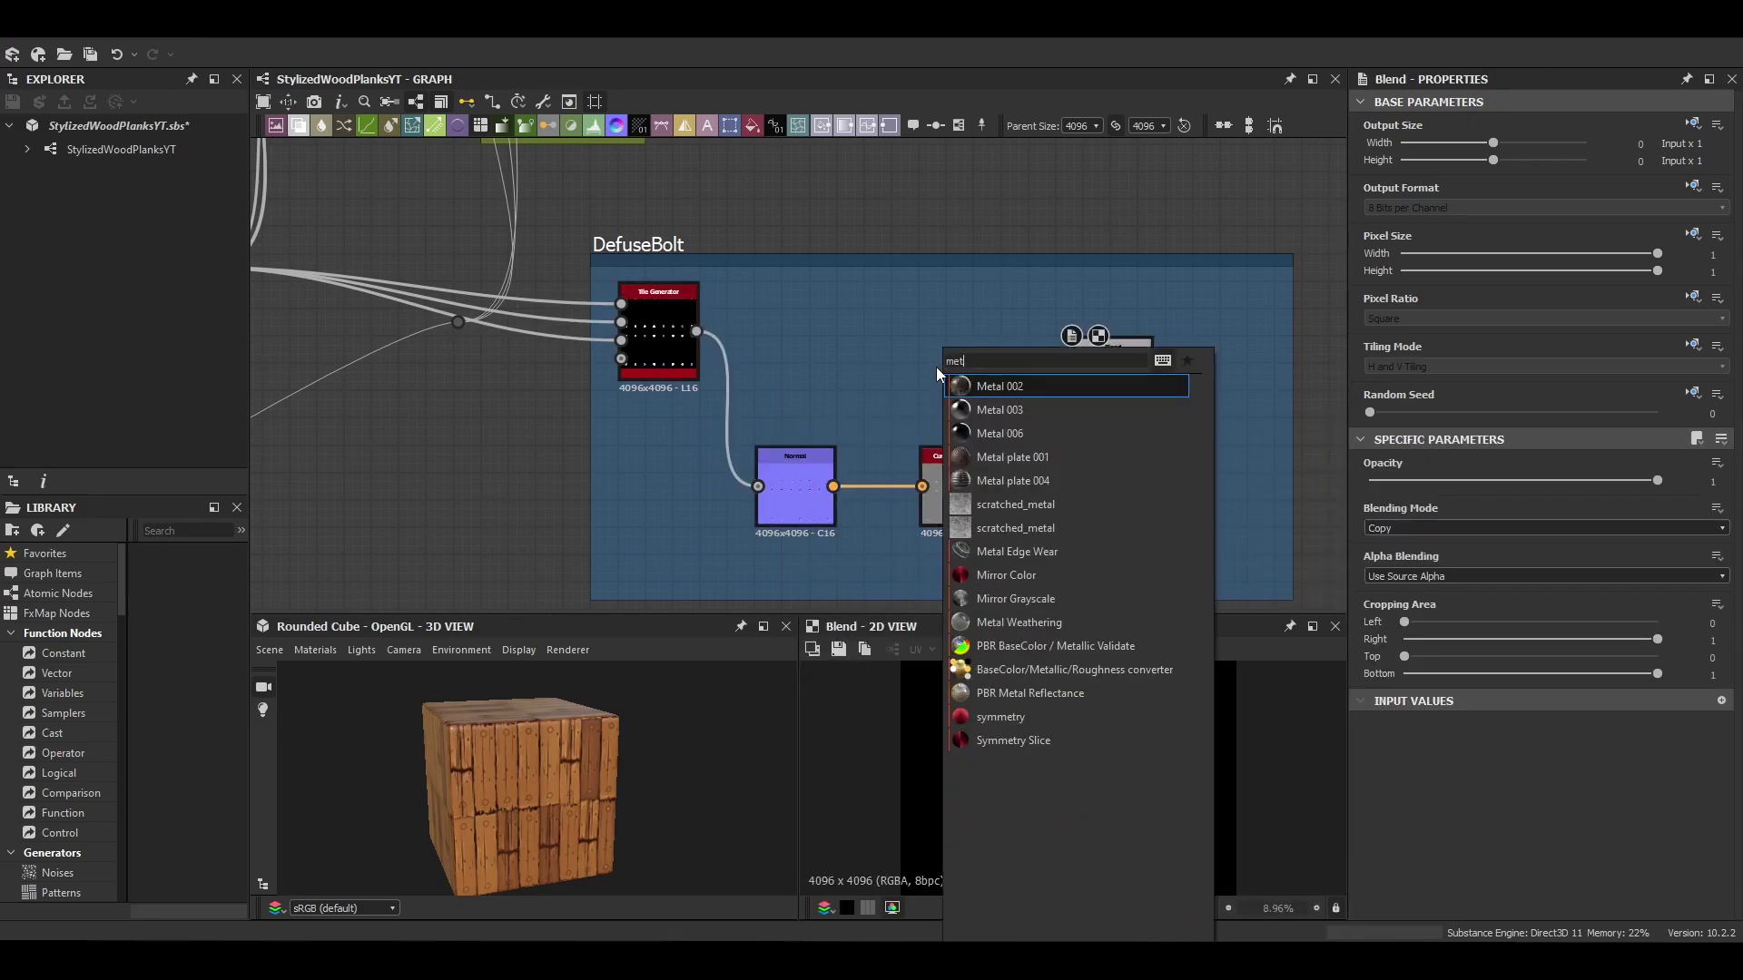
{"action": "key", "text": "Down"}
{"action": "key", "text": "Return"}
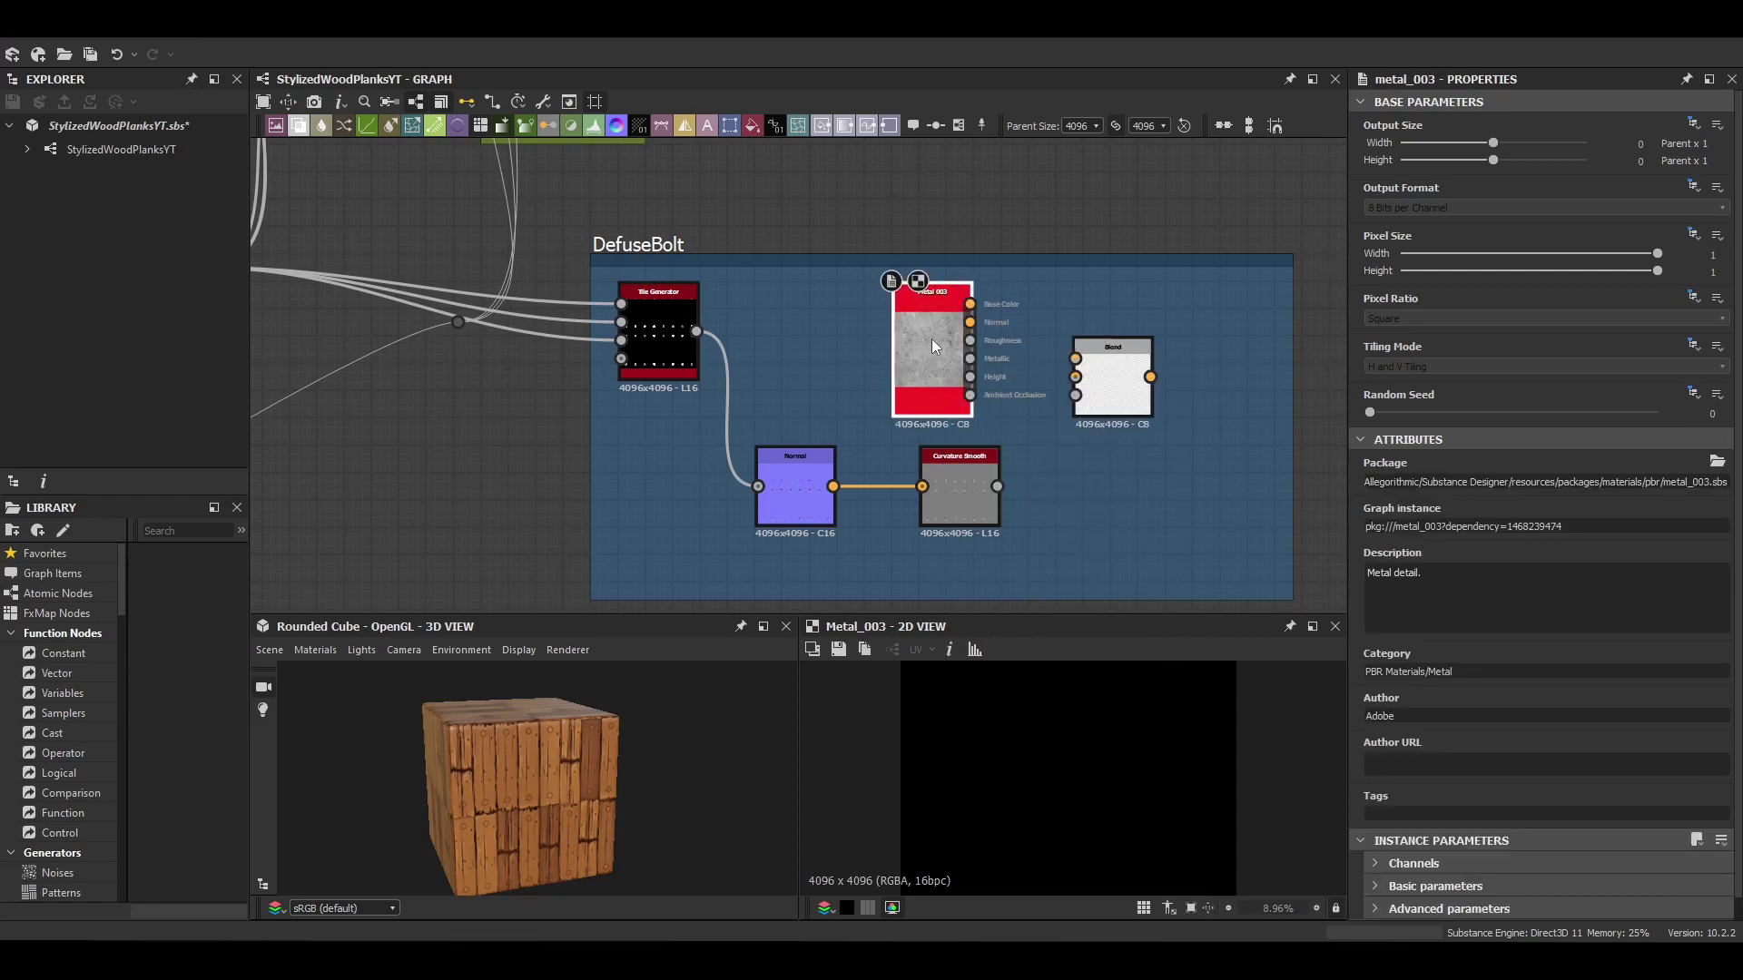
{"action": "left_click_drag", "start_coordinate": [971, 340], "coordinate": [1076, 359]}
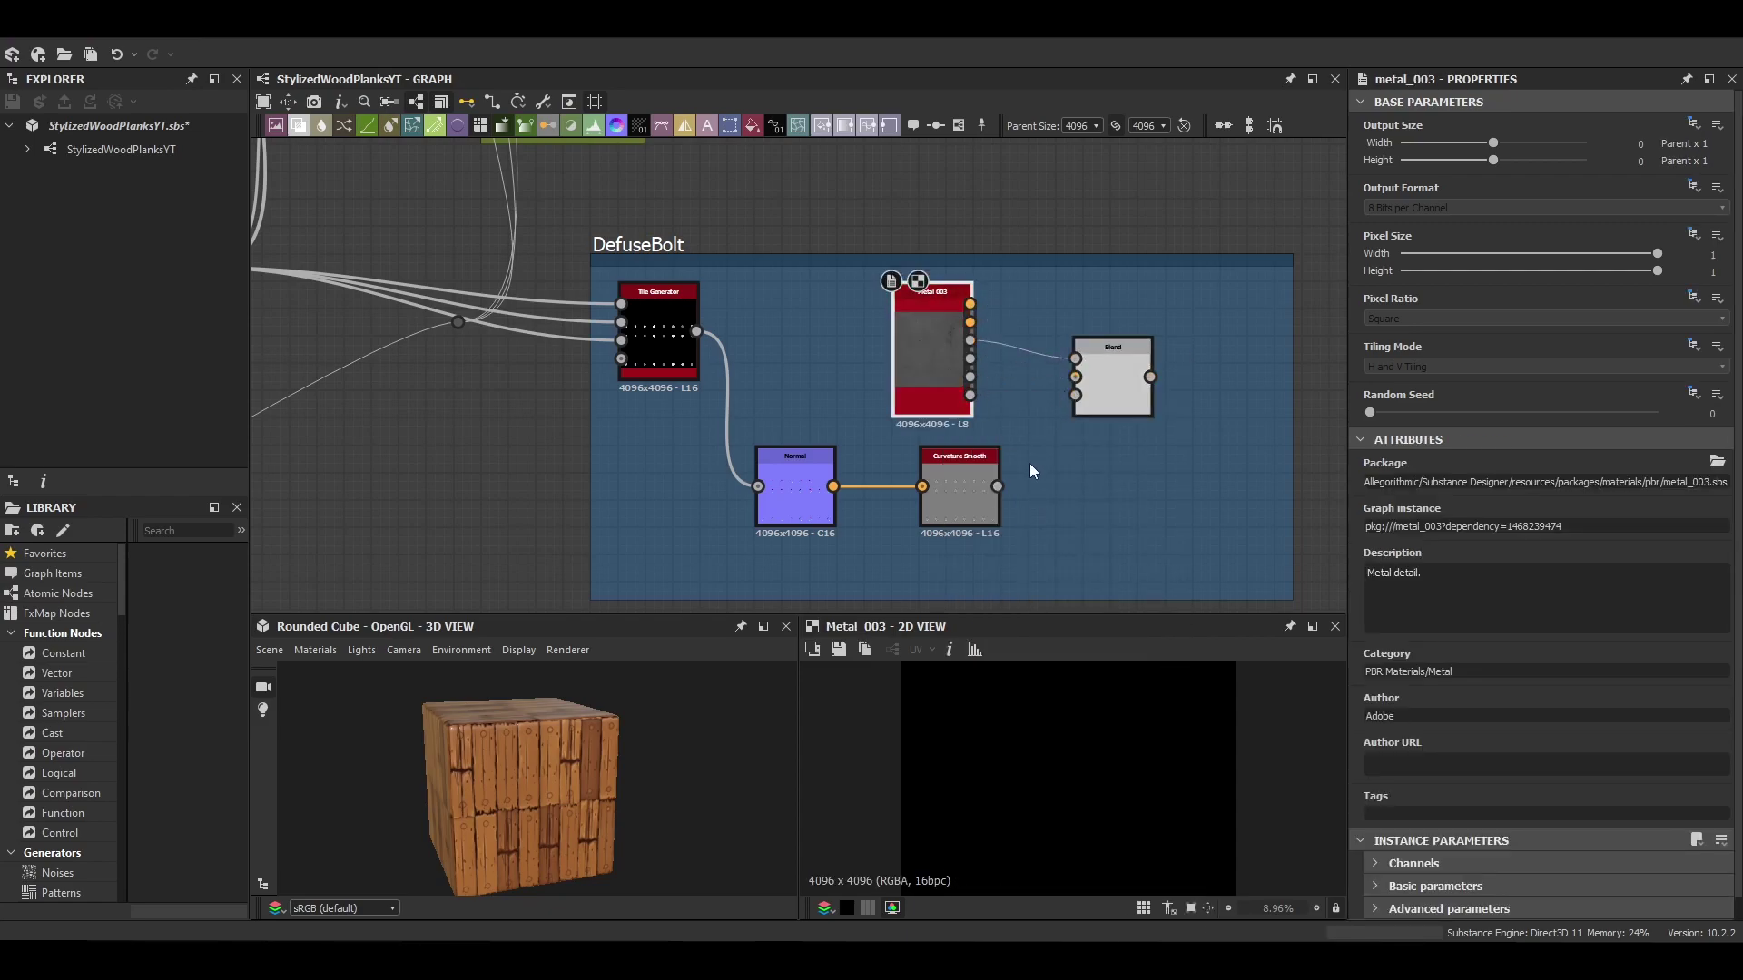
Step: Connect the bolt Curvature Smooth to the Blend background and set the blending mode to Add Sub
{"action": "left_click_drag", "start_coordinate": [996, 485], "coordinate": [1076, 377]}
{"action": "left_click", "coordinate": [1478, 528]}
{"action": "left_click", "coordinate": [1393, 585]}
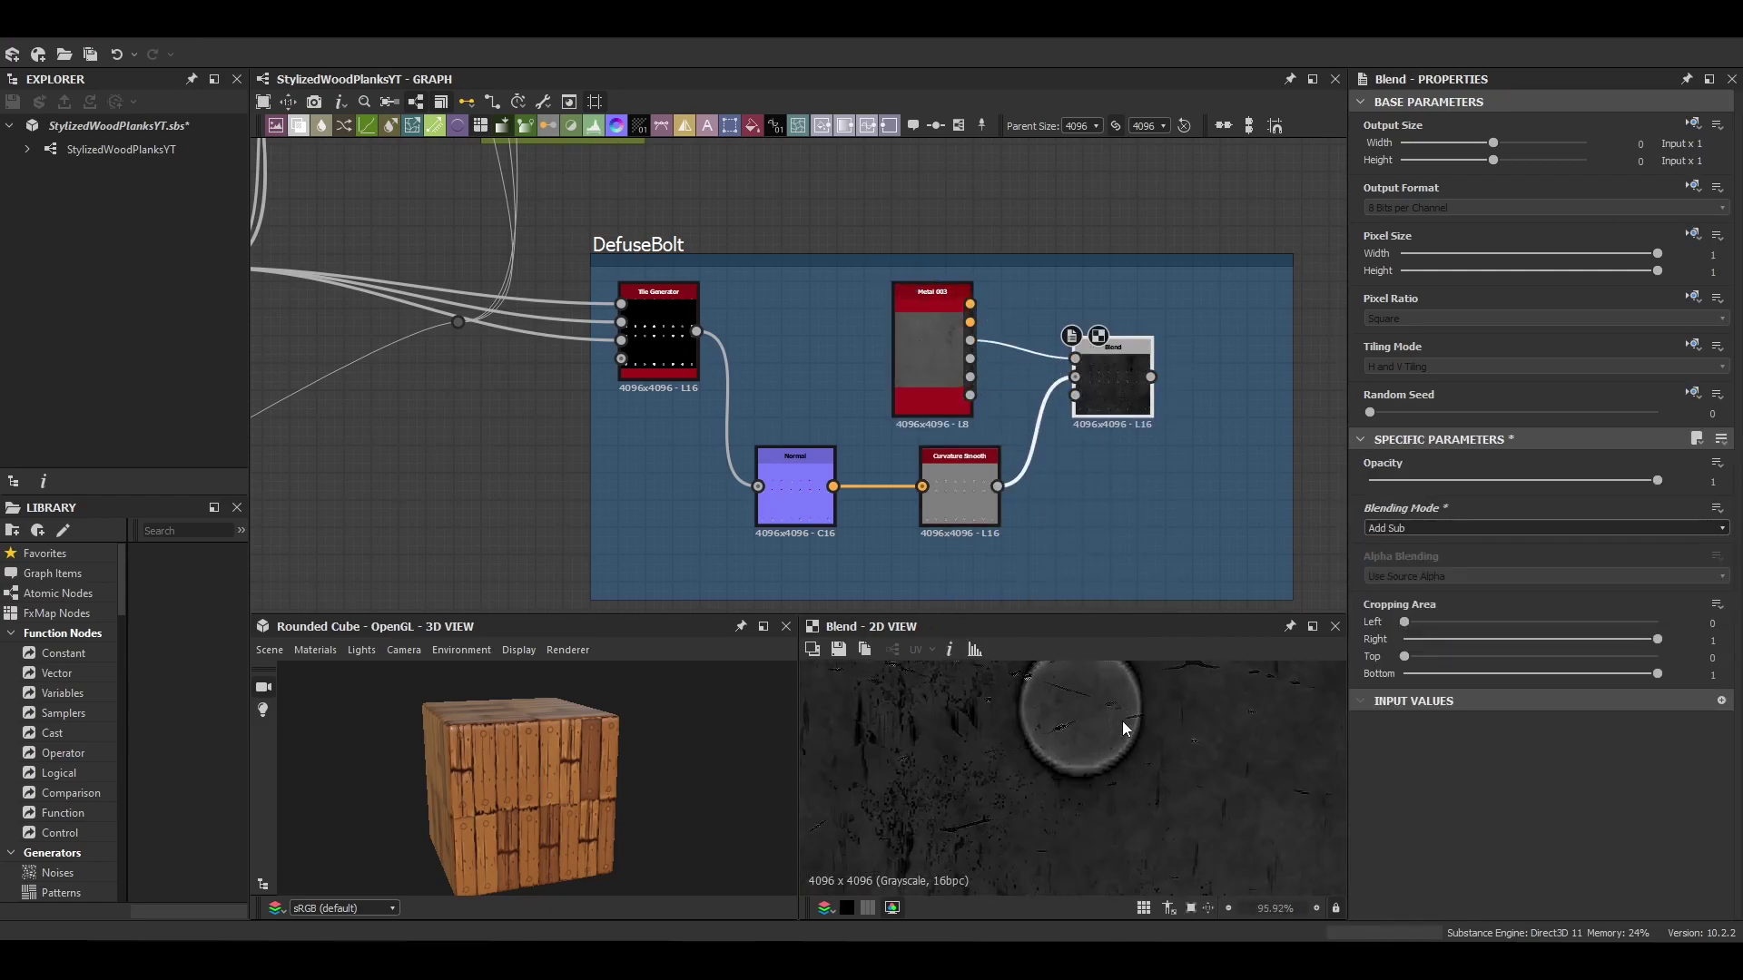
{"action": "scroll", "coordinate": [1121, 721], "scroll_direction": "down", "scroll_amount": 8}
{"action": "middle_click_drag", "start_coordinate": [1122, 721], "coordinate": [1129, 821]}
{"action": "scroll", "coordinate": [1129, 820], "scroll_direction": "down", "scroll_amount": 6}
{"action": "scroll", "coordinate": [772, 708], "scroll_direction": "up", "scroll_amount": 3}
Step: Add a Histogram Scan fed by the DefuseBolt Tile Generator, with position 0.54 and contrast 0.6
{"action": "middle_click_drag", "start_coordinate": [982, 424], "coordinate": [892, 655]}
{"action": "scroll", "coordinate": [933, 392], "scroll_direction": "up", "scroll_amount": 1}
{"action": "key", "text": "space"}
{"action": "type", "text": "hi"}
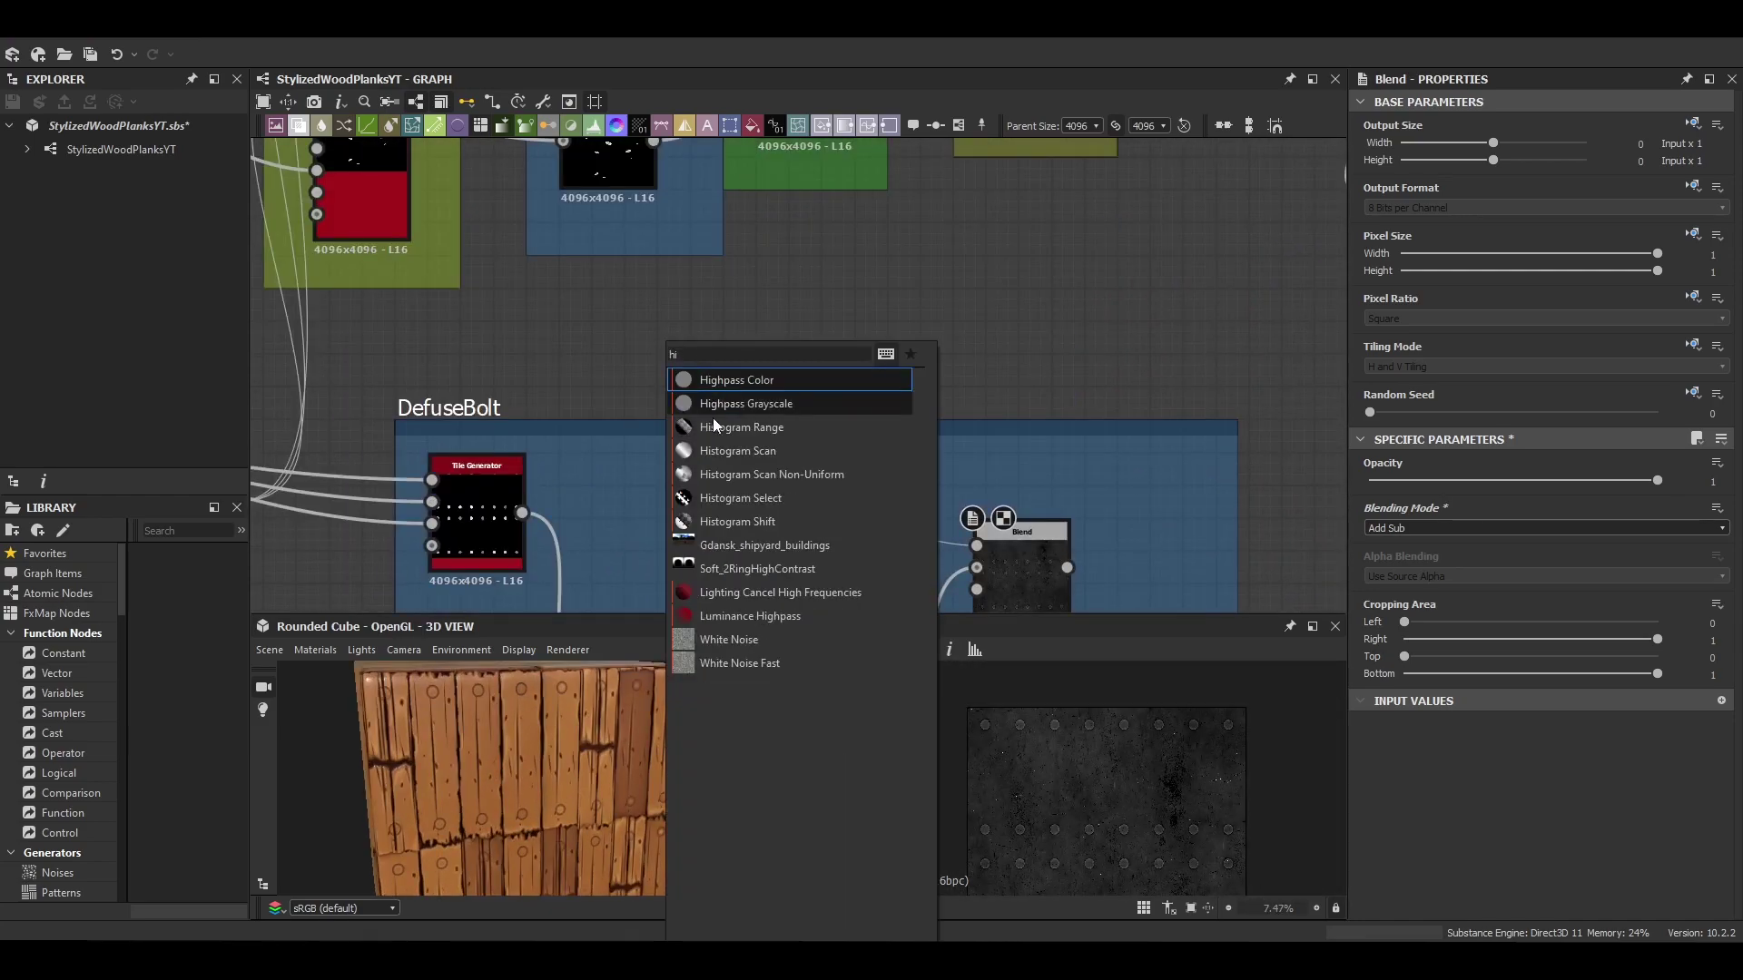
{"action": "left_click", "coordinate": [719, 451]}
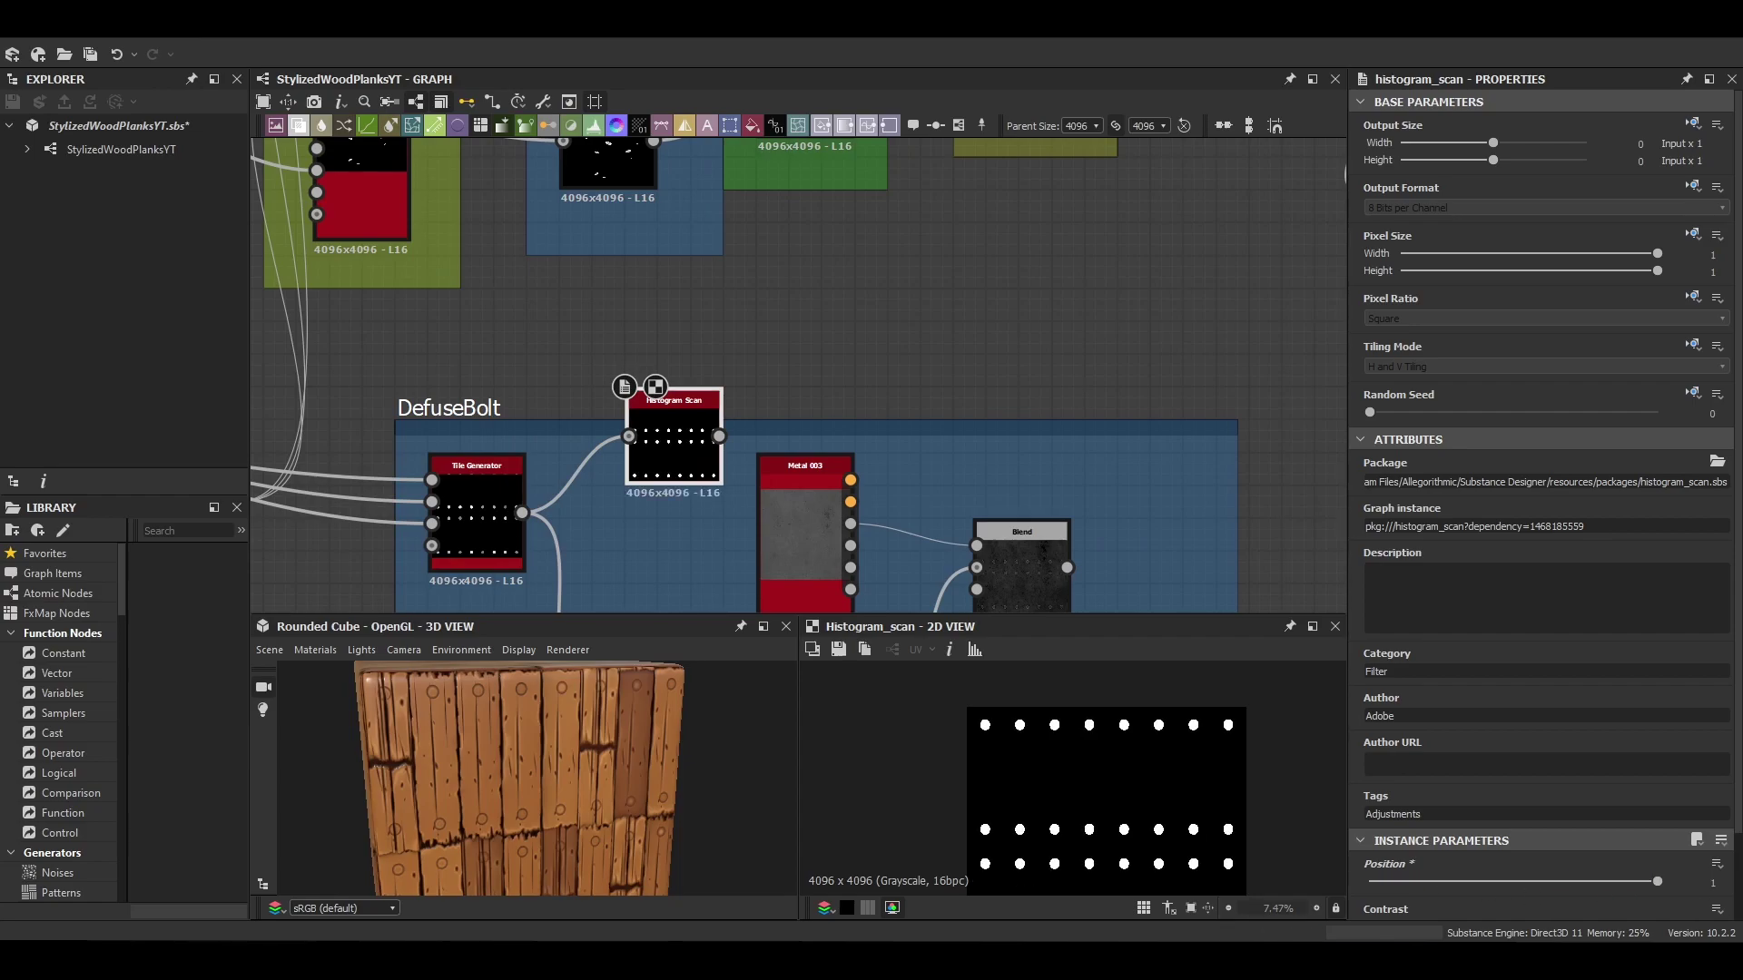
{"action": "scroll", "coordinate": [1547, 910], "scroll_direction": "down", "scroll_amount": 1}
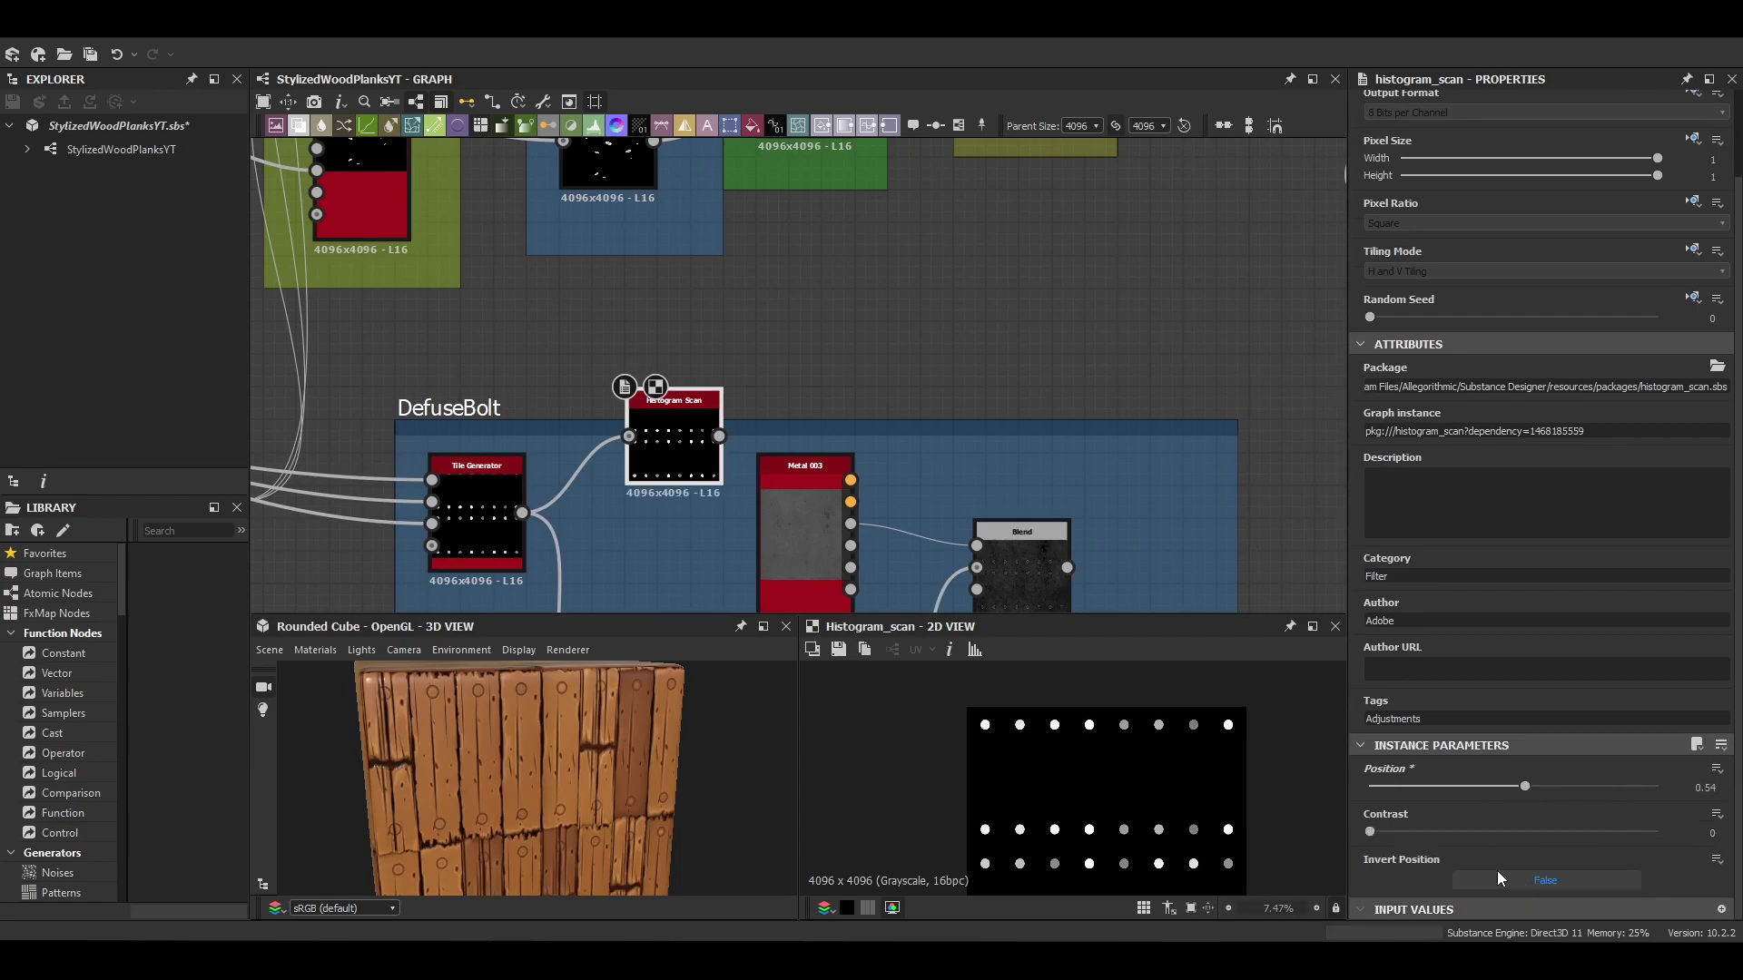
{"action": "left_click_drag", "start_coordinate": [1562, 842], "coordinate": [1539, 837]}
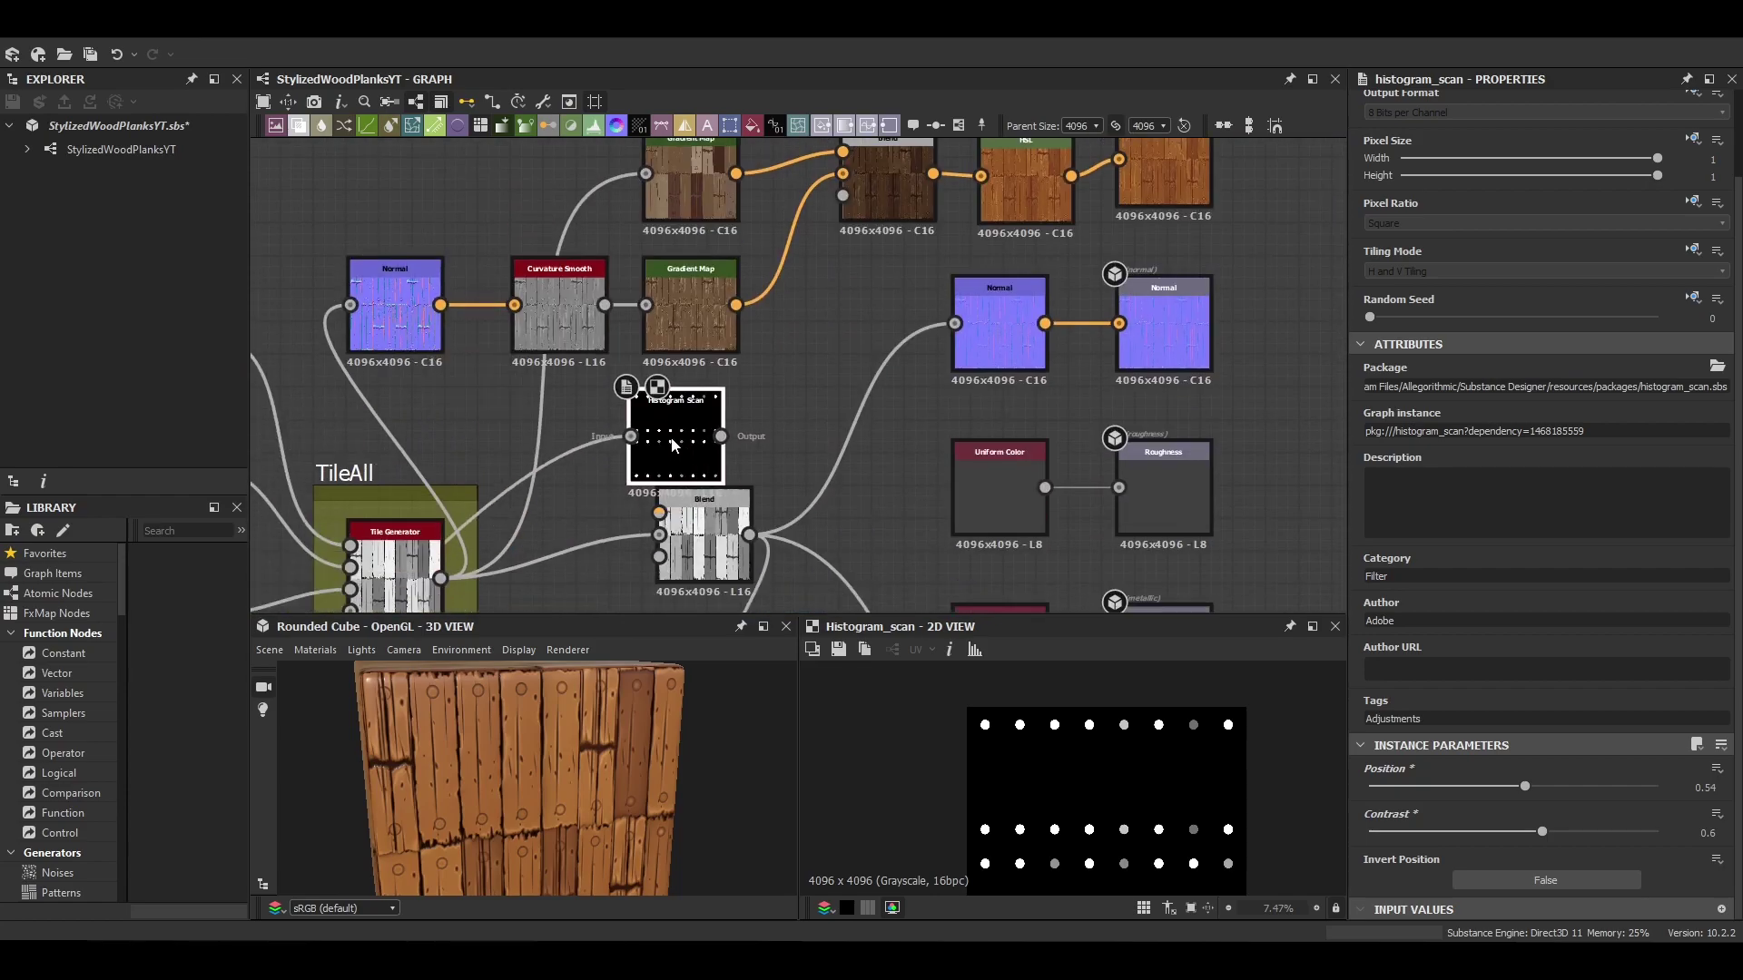
Step: Move the Base Color output farther from the HSL, insert a Blend between them and mask it with the bolt Histogram Scan
{"action": "scroll", "coordinate": [826, 326], "scroll_direction": "down", "scroll_amount": 3}
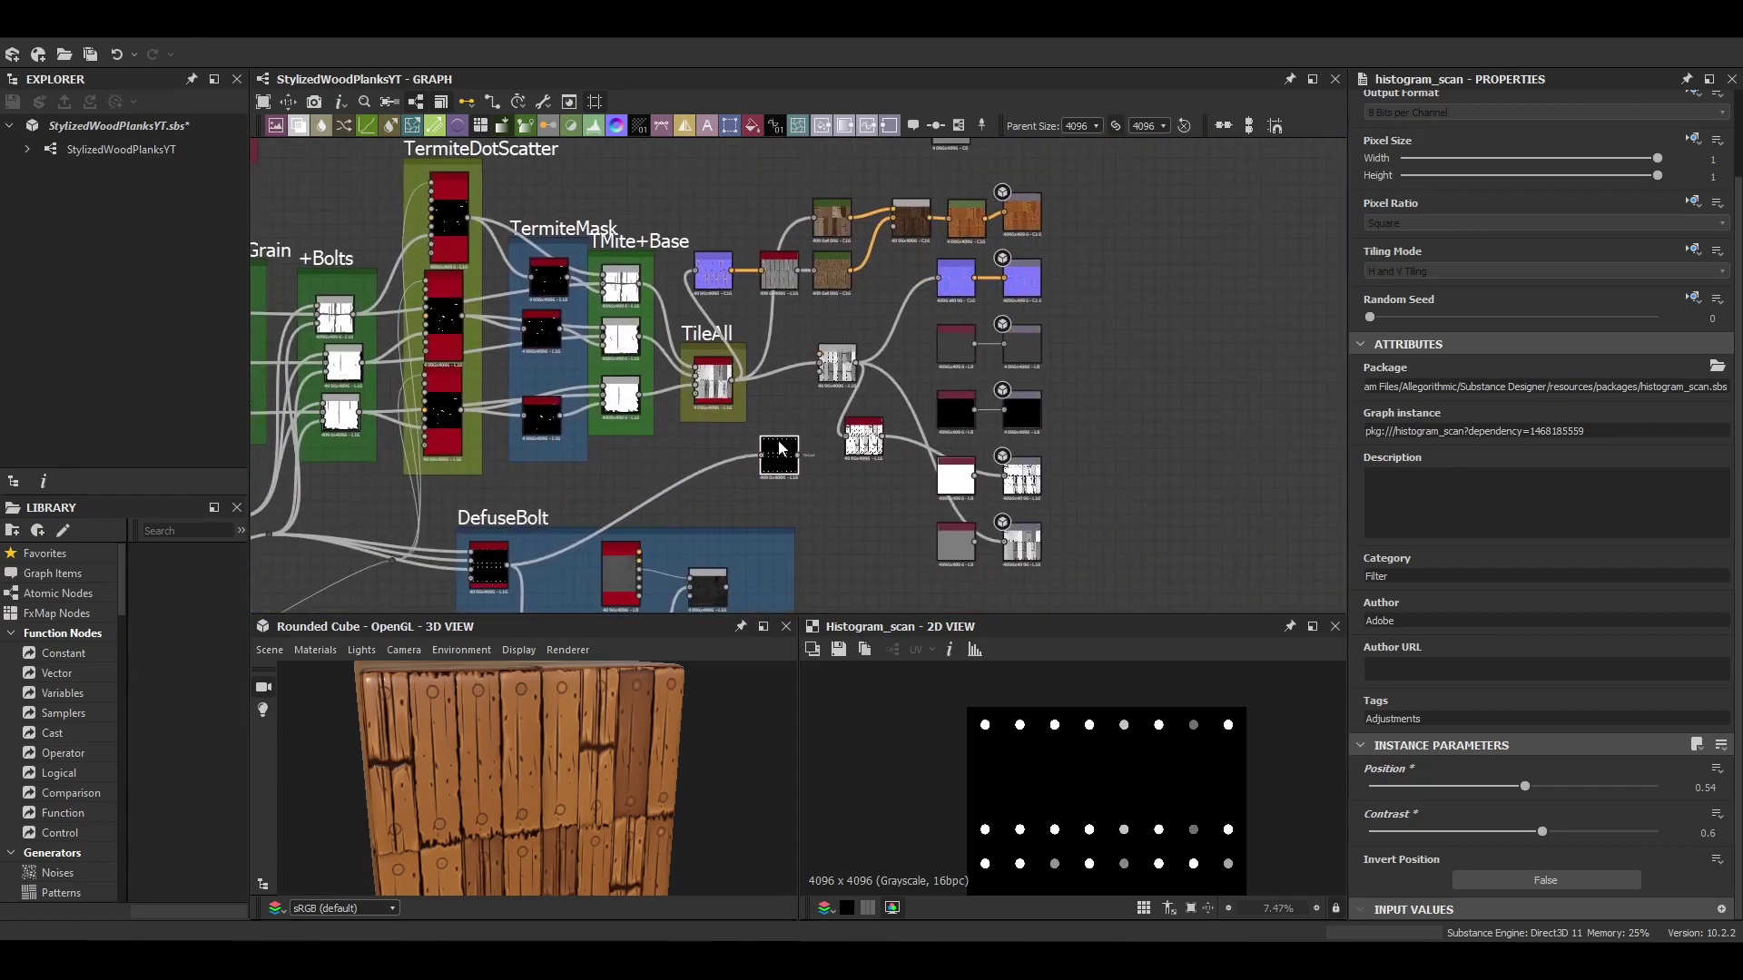
{"action": "middle_click_drag", "start_coordinate": [779, 446], "coordinate": [731, 508]}
{"action": "scroll", "coordinate": [979, 230], "scroll_direction": "up", "scroll_amount": 4}
{"action": "left_click_drag", "start_coordinate": [973, 318], "coordinate": [1178, 324]}
{"action": "left_click", "coordinate": [962, 320]}
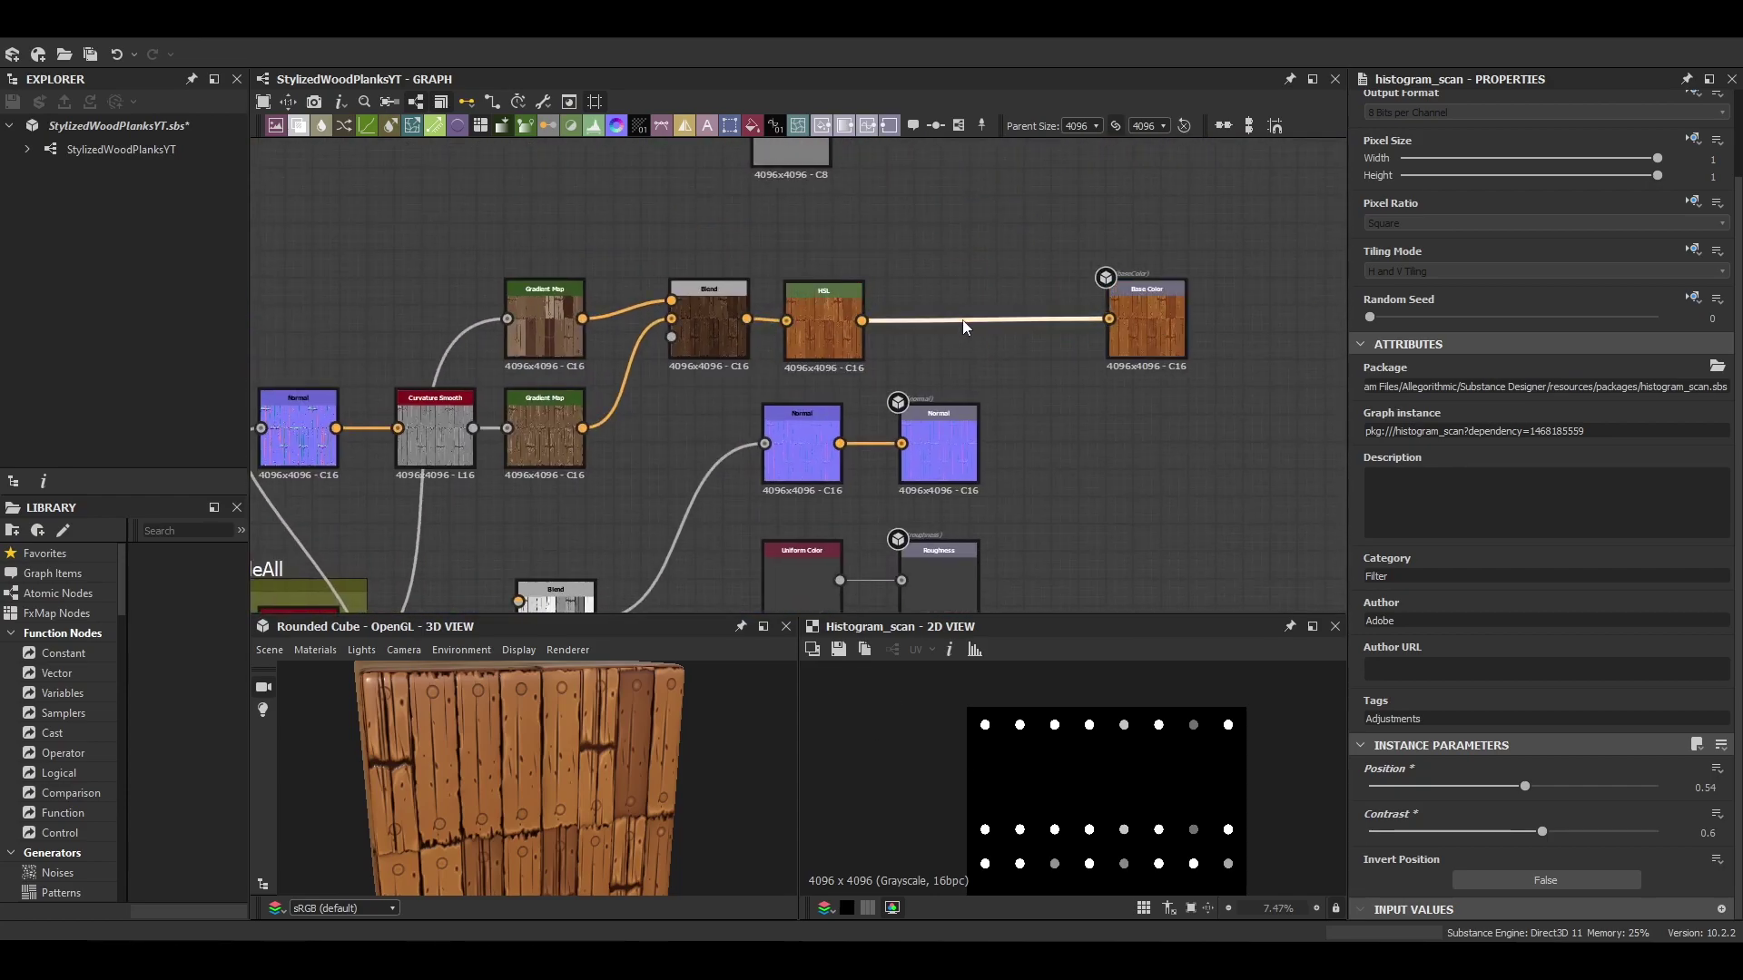
{"action": "key", "text": "space"}
{"action": "left_click", "coordinate": [978, 367]}
{"action": "scroll", "coordinate": [978, 367], "scroll_direction": "down", "scroll_amount": 2}
{"action": "middle_click_drag", "start_coordinate": [649, 599], "coordinate": [714, 504]}
{"action": "left_click_drag", "start_coordinate": [690, 542], "coordinate": [721, 454]}
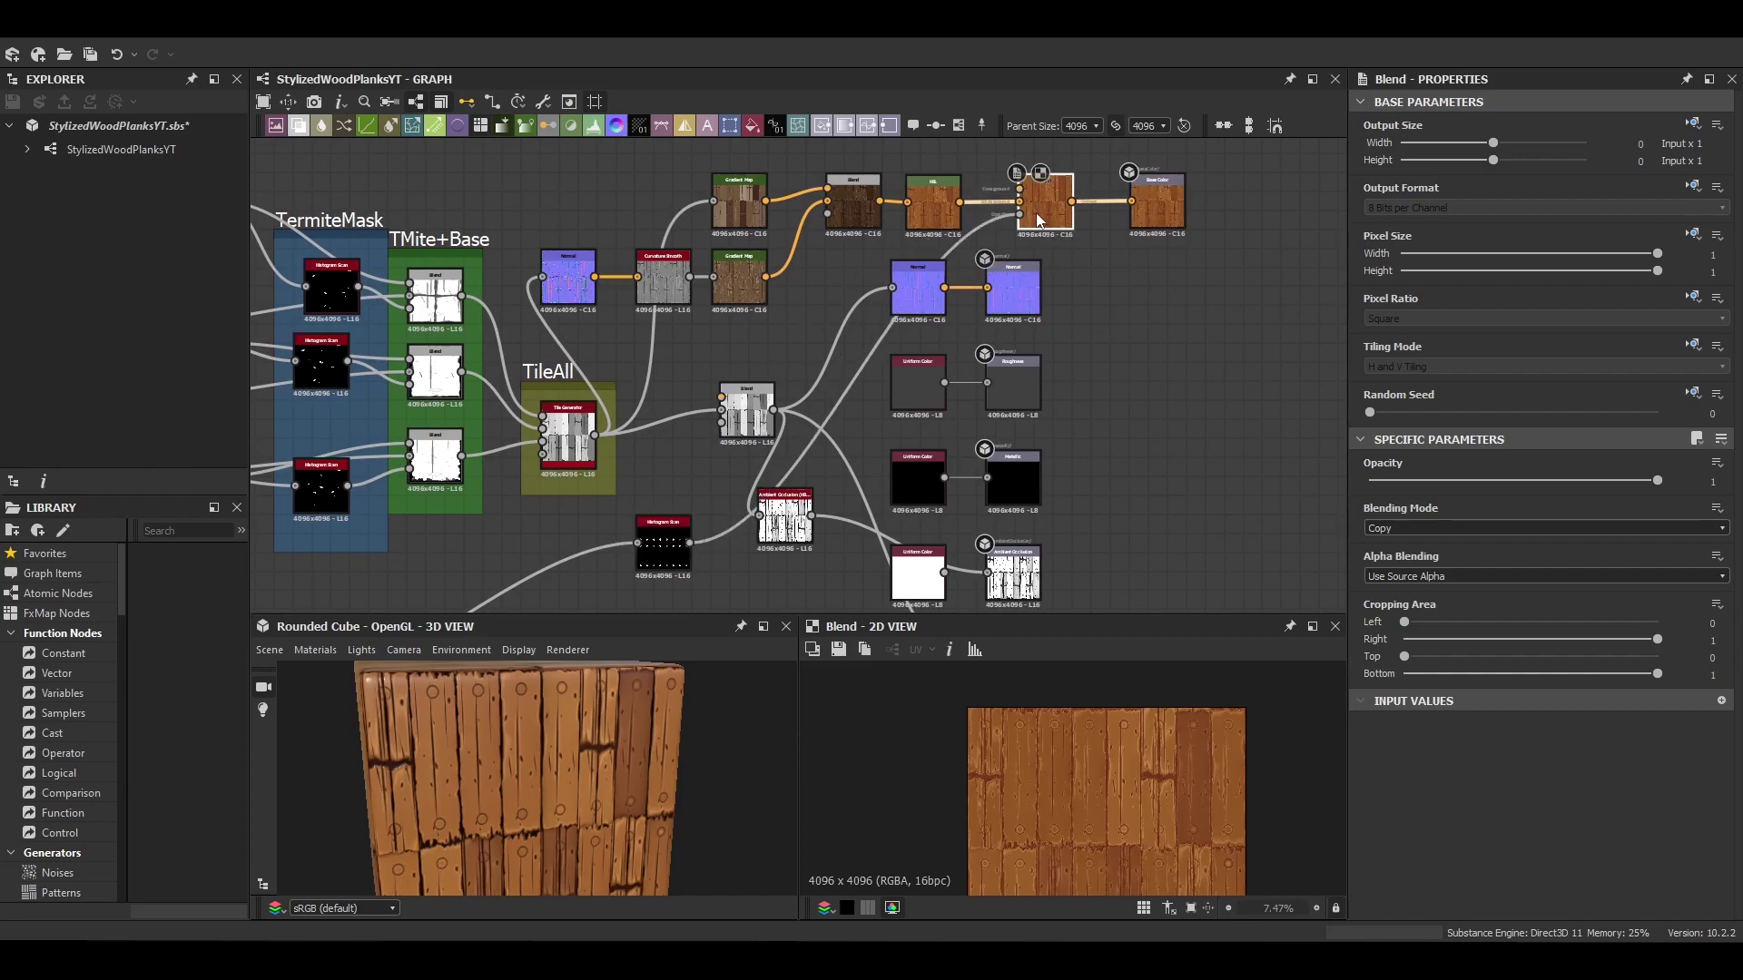
Step: Add a Gradient Map below the wood ones and connect it to the foreground of the final color Blend
{"action": "scroll", "coordinate": [737, 289], "scroll_direction": "up", "scroll_amount": 2}
{"action": "middle_click_drag", "start_coordinate": [737, 290], "coordinate": [713, 370]}
{"action": "key", "text": "space"}
{"action": "left_click", "coordinate": [763, 408]}
{"action": "left_click_drag", "start_coordinate": [754, 461], "coordinate": [795, 425]}
{"action": "scroll", "coordinate": [712, 292], "scroll_direction": "down", "scroll_amount": 3}
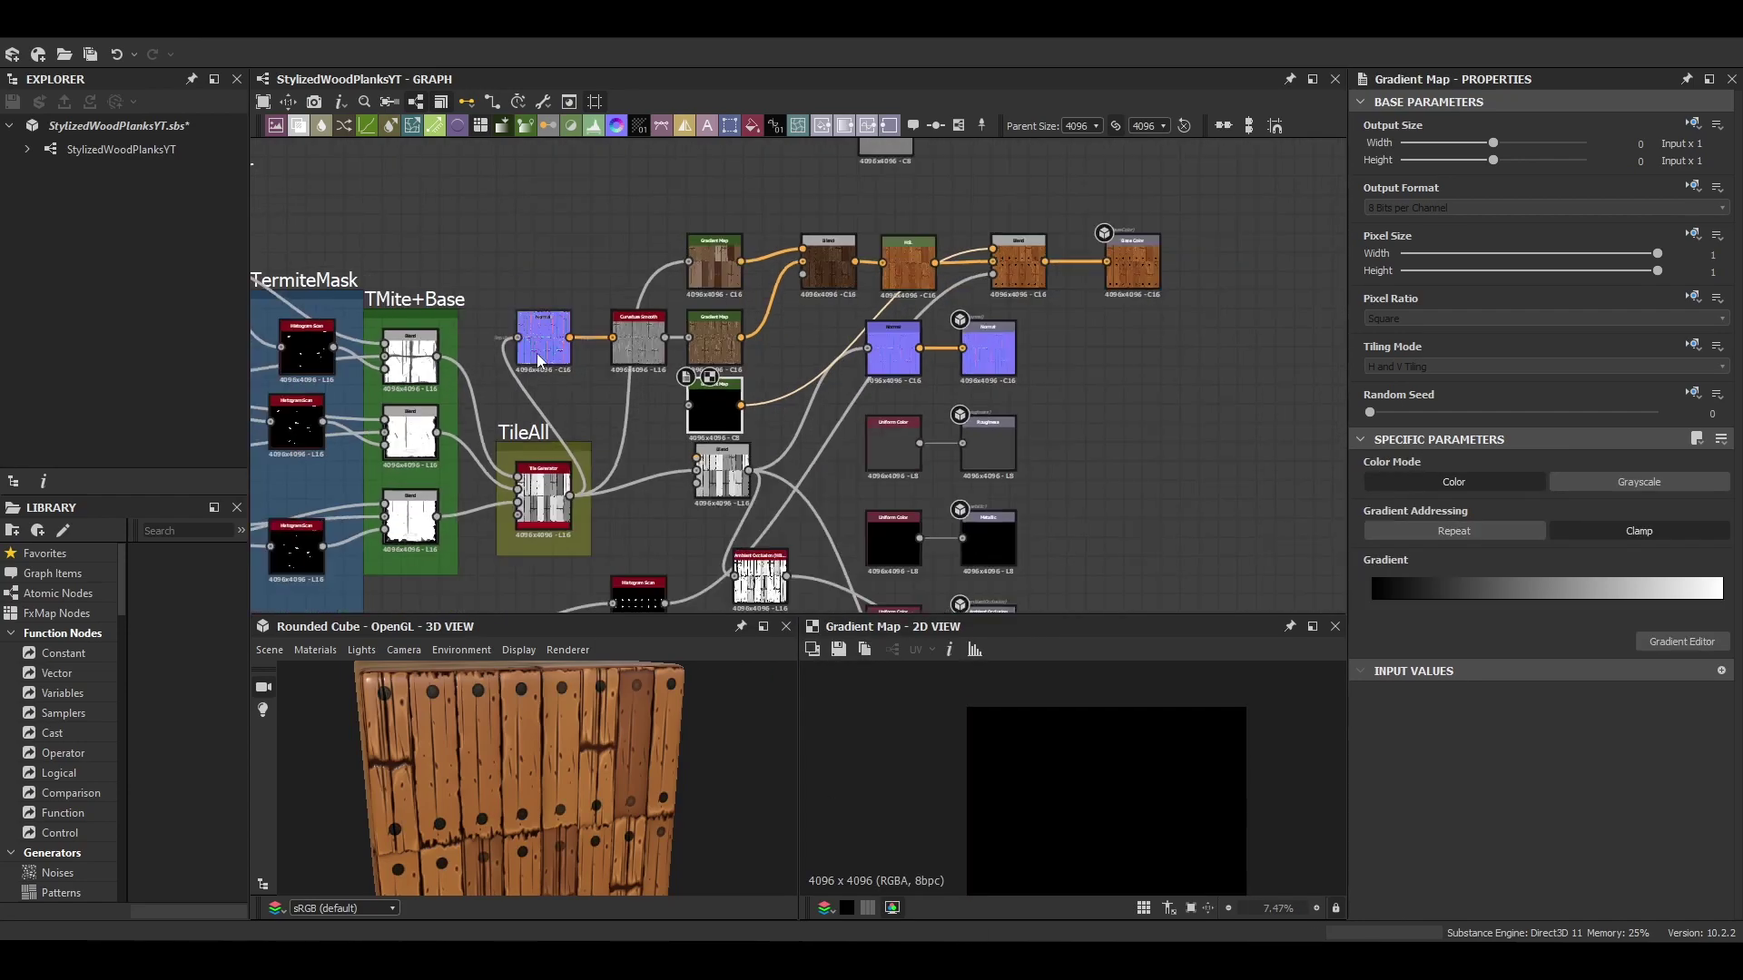
Step: Feed the new Gradient Map from the DefuseBolt Blend and inspect the bolts on the 3D cube
{"action": "middle_click_drag", "start_coordinate": [627, 517], "coordinate": [837, 355]}
{"action": "middle_click_drag", "start_coordinate": [923, 231], "coordinate": [791, 456]}
{"action": "scroll", "coordinate": [509, 798], "scroll_direction": "up", "scroll_amount": 10}
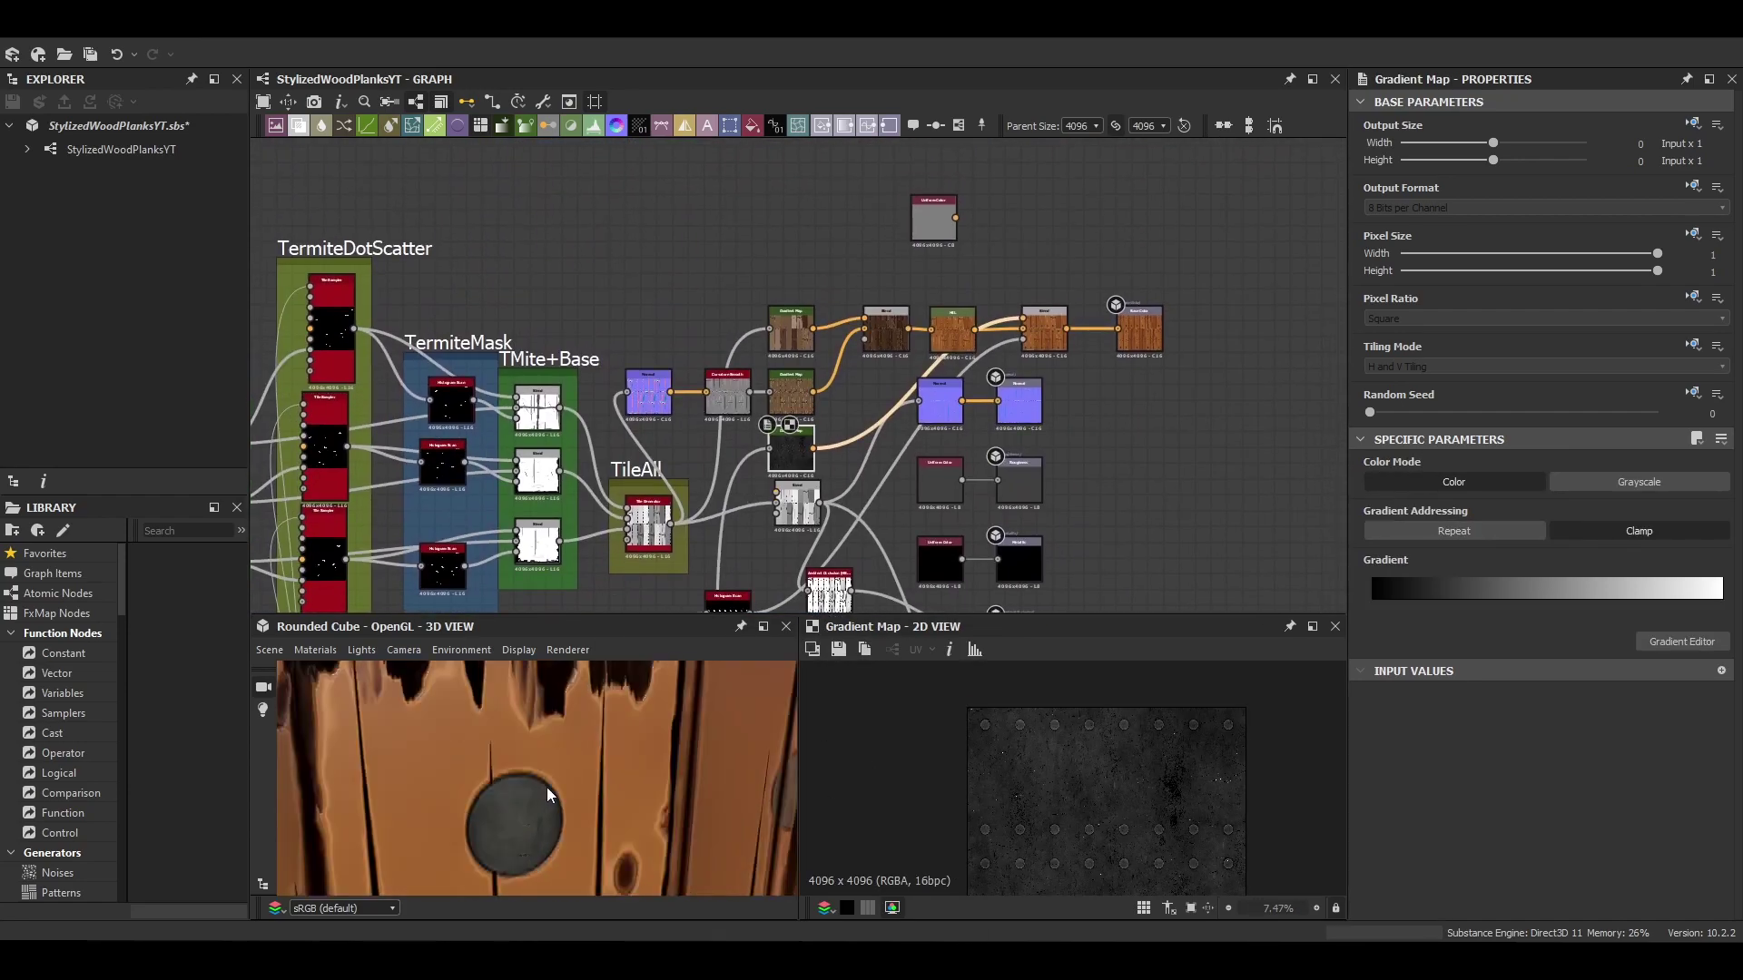
{"action": "scroll", "coordinate": [558, 794], "scroll_direction": "down", "scroll_amount": 6}
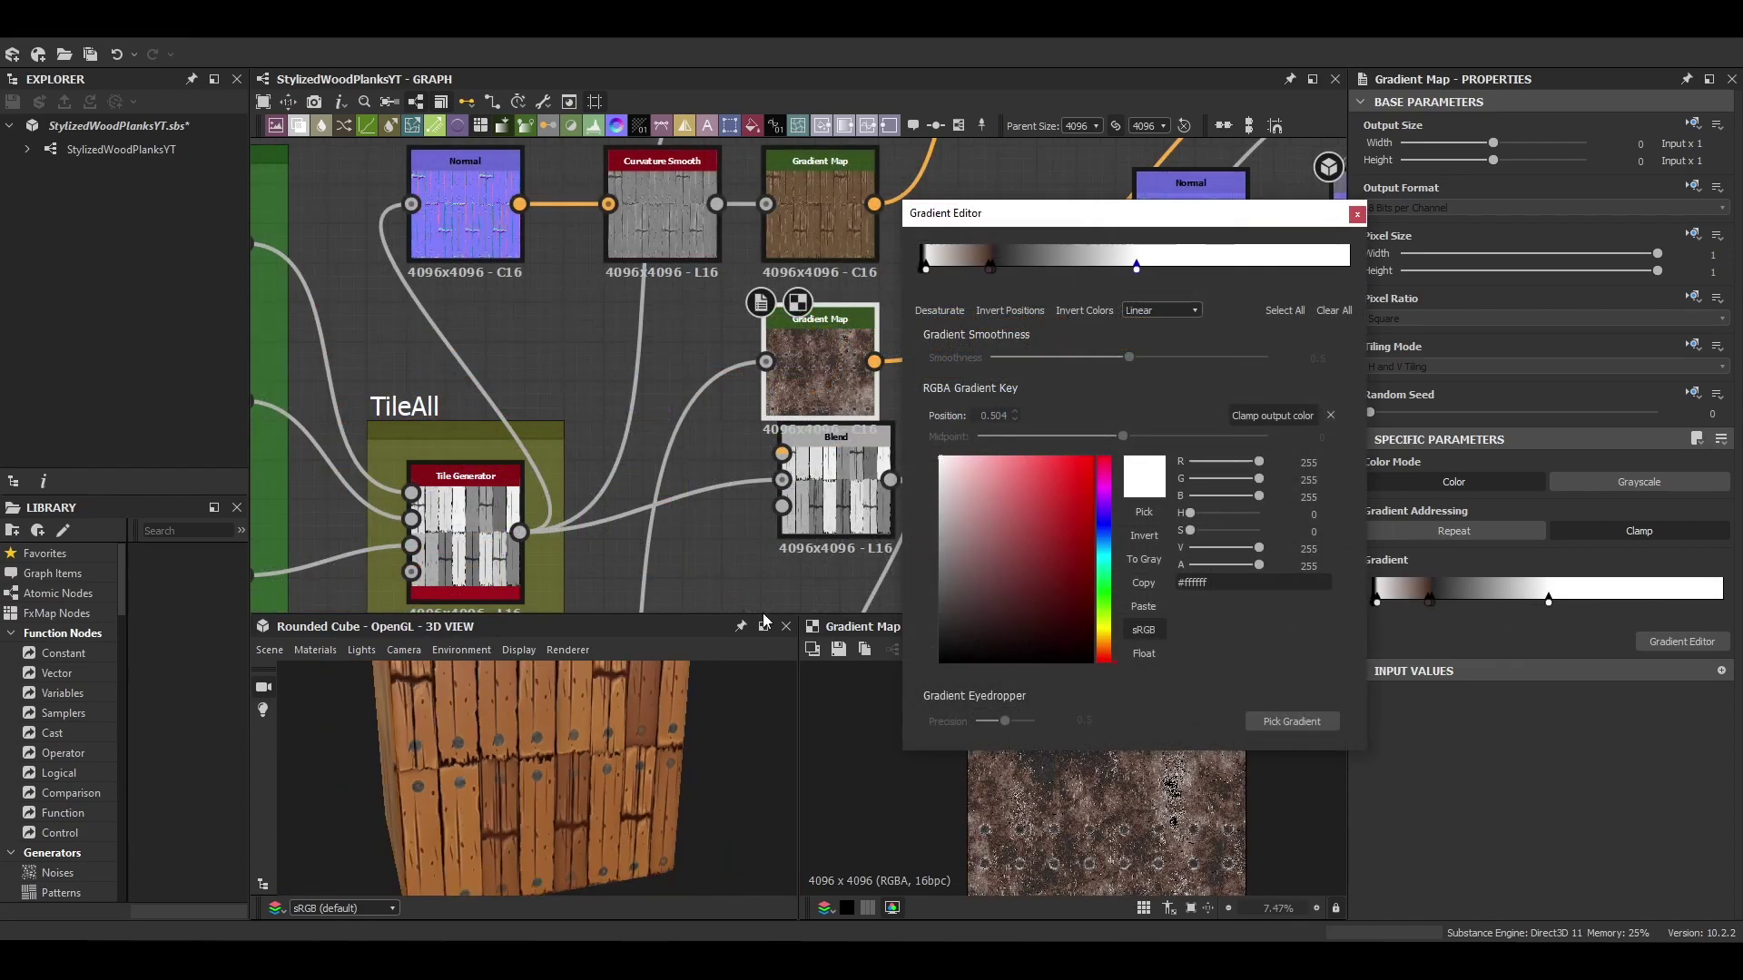
Step: Give the bolt Gradient Map a gradient with dark brown and white keys, and preview the Base Color output
{"action": "left_click", "coordinate": [1361, 212]}
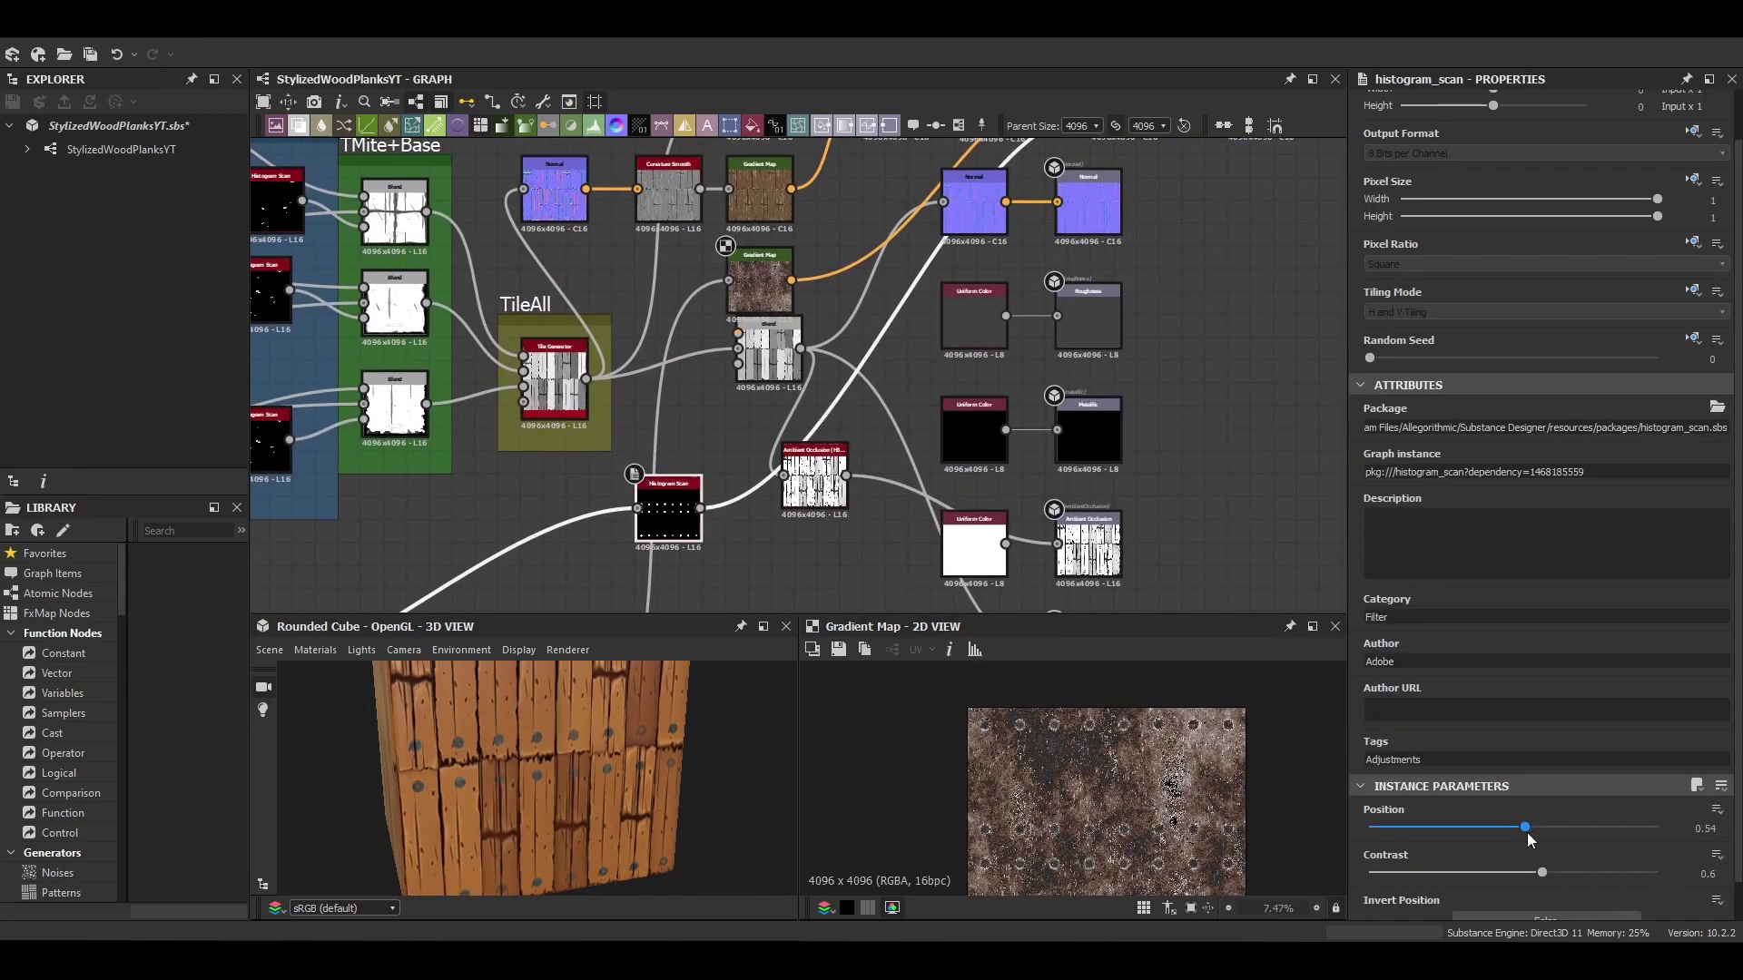
{"action": "scroll", "coordinate": [660, 843], "scroll_direction": "up", "scroll_amount": 5}
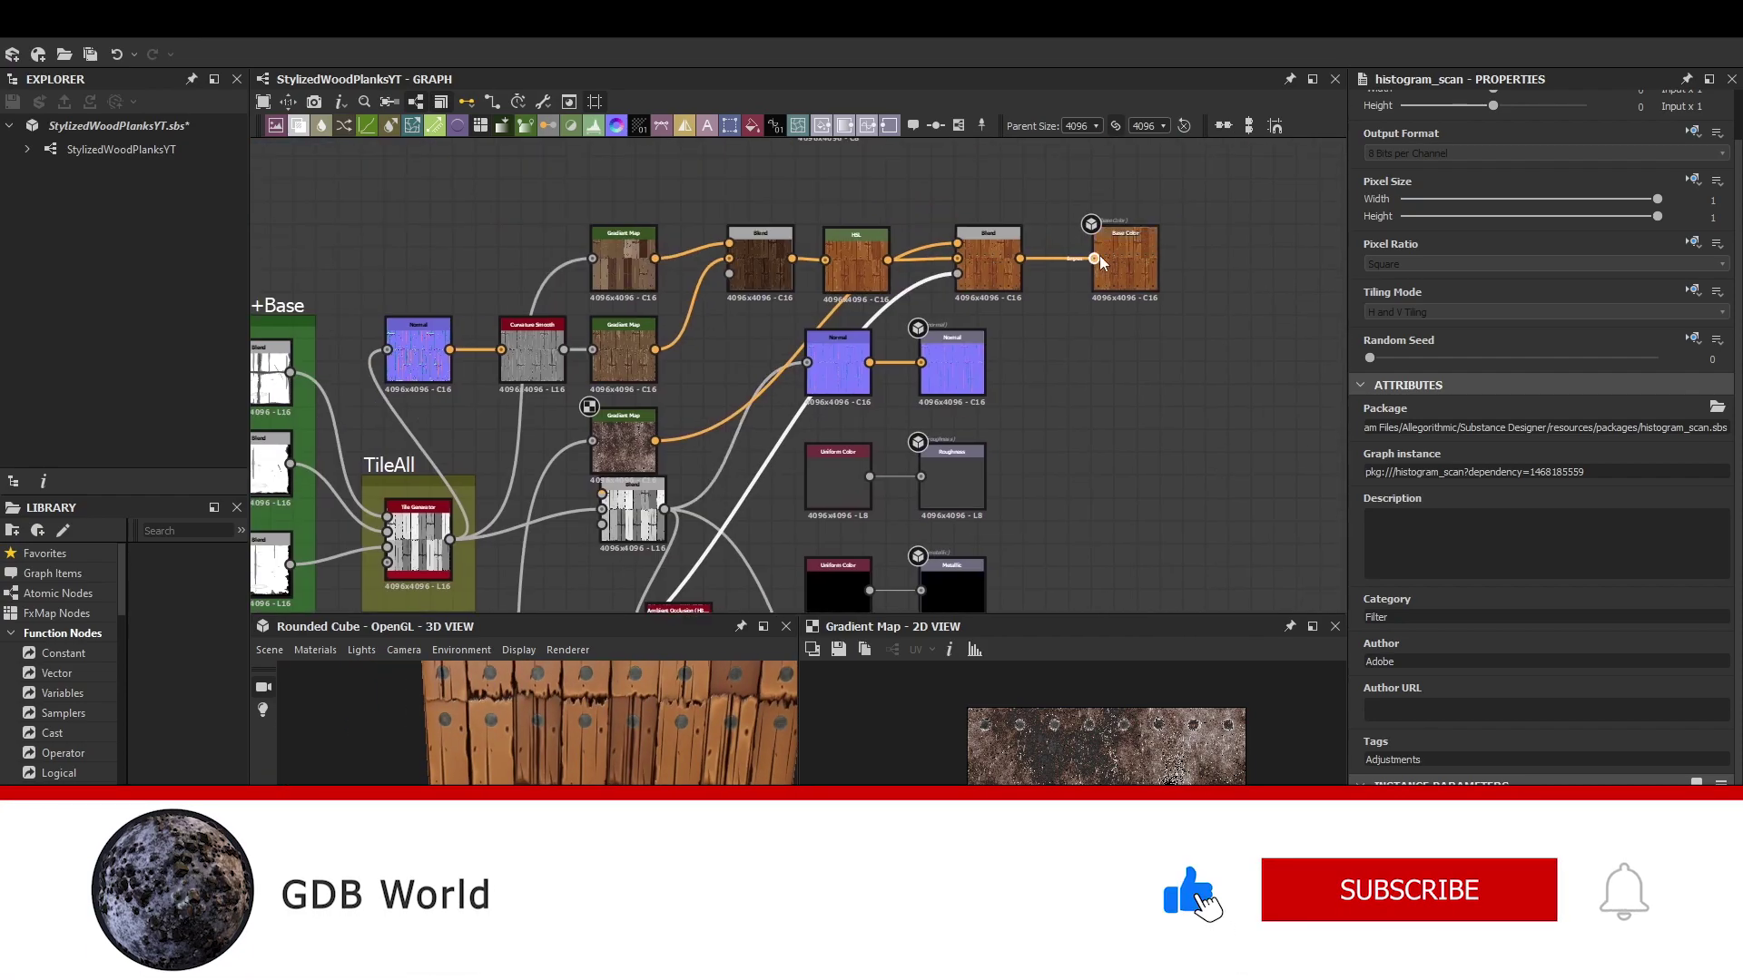
{"action": "left_click", "coordinate": [1103, 257]}
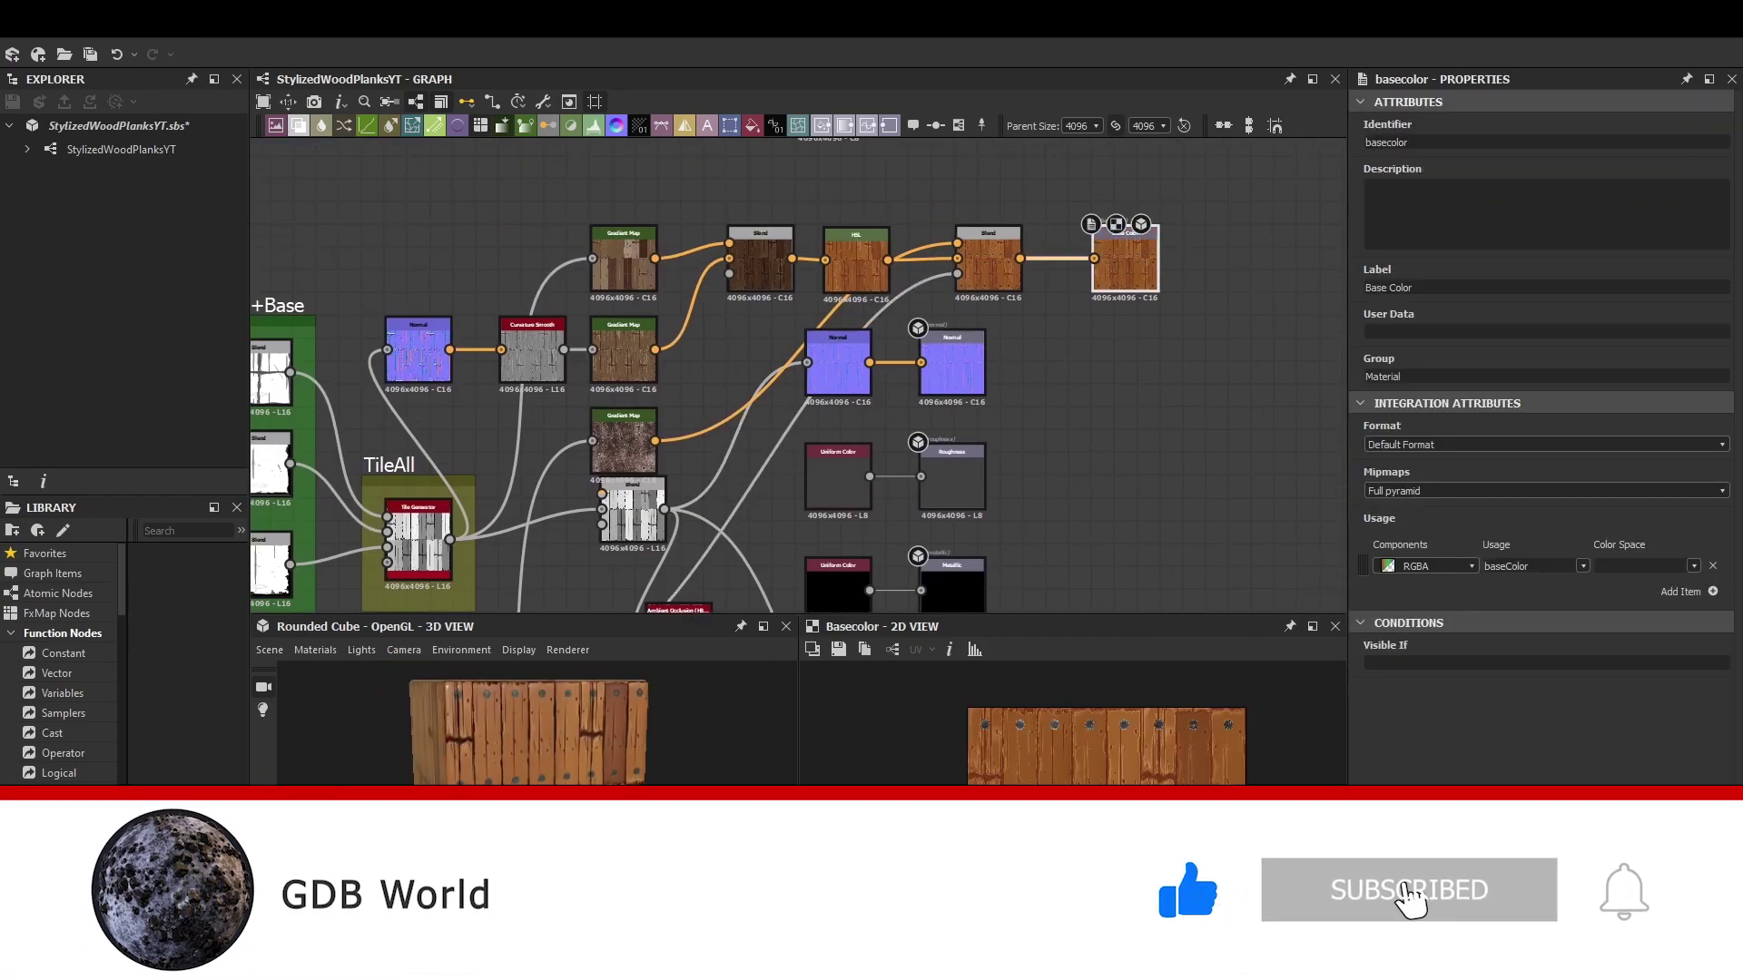